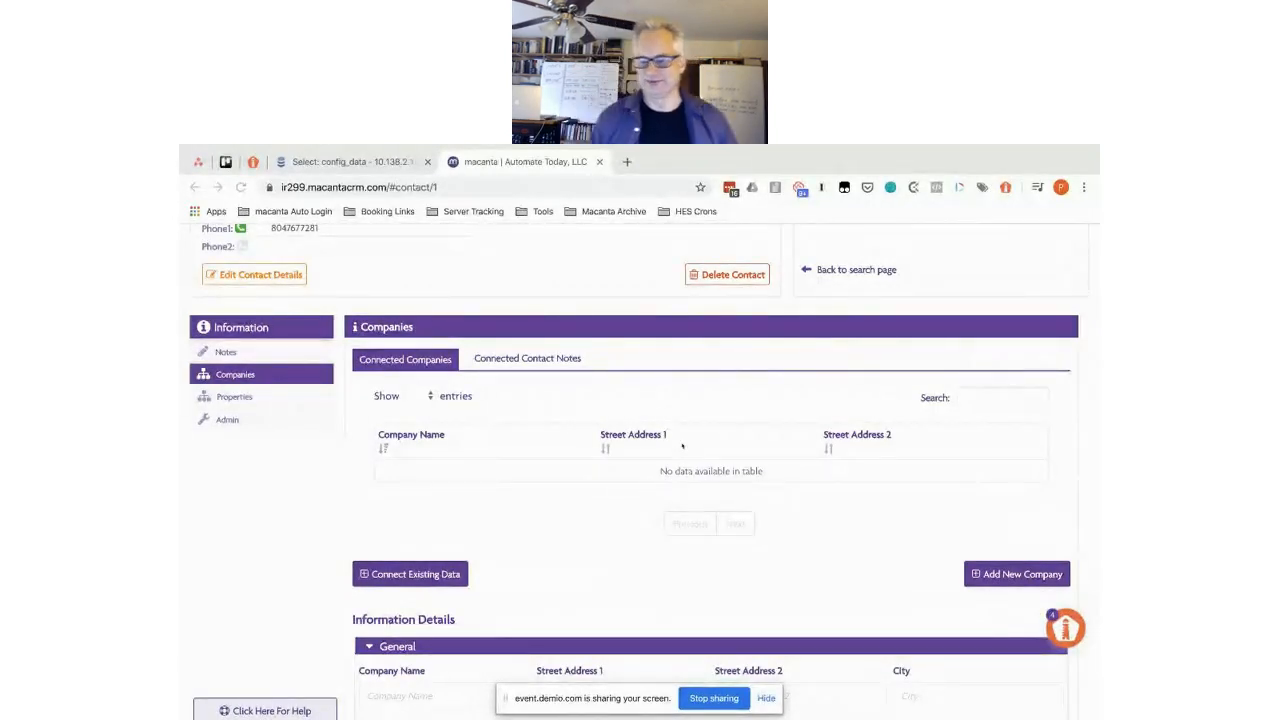
# - Hide the sharing bar on the contact's Companies view and switch to the Commercial Real Estate Brokerage CRM spreadsheet
pyautogui.scroll(1, 609, 351)
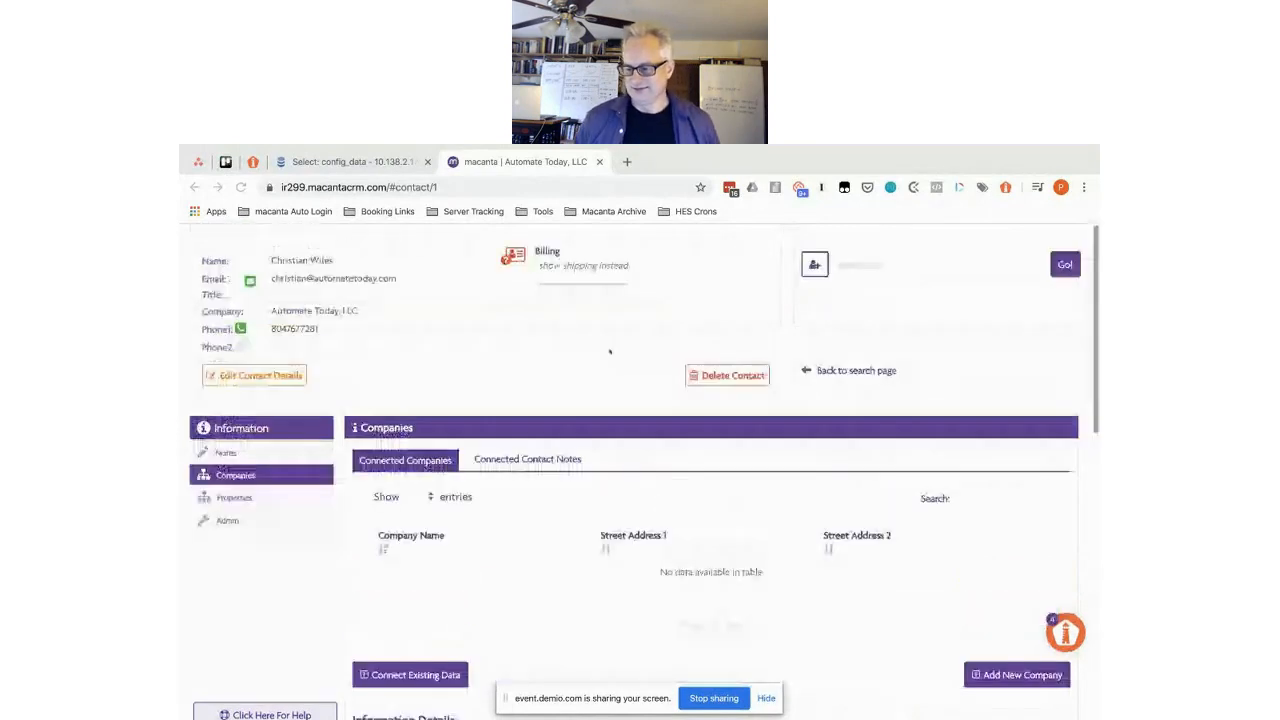
pyautogui.scroll(-1, 609, 351)
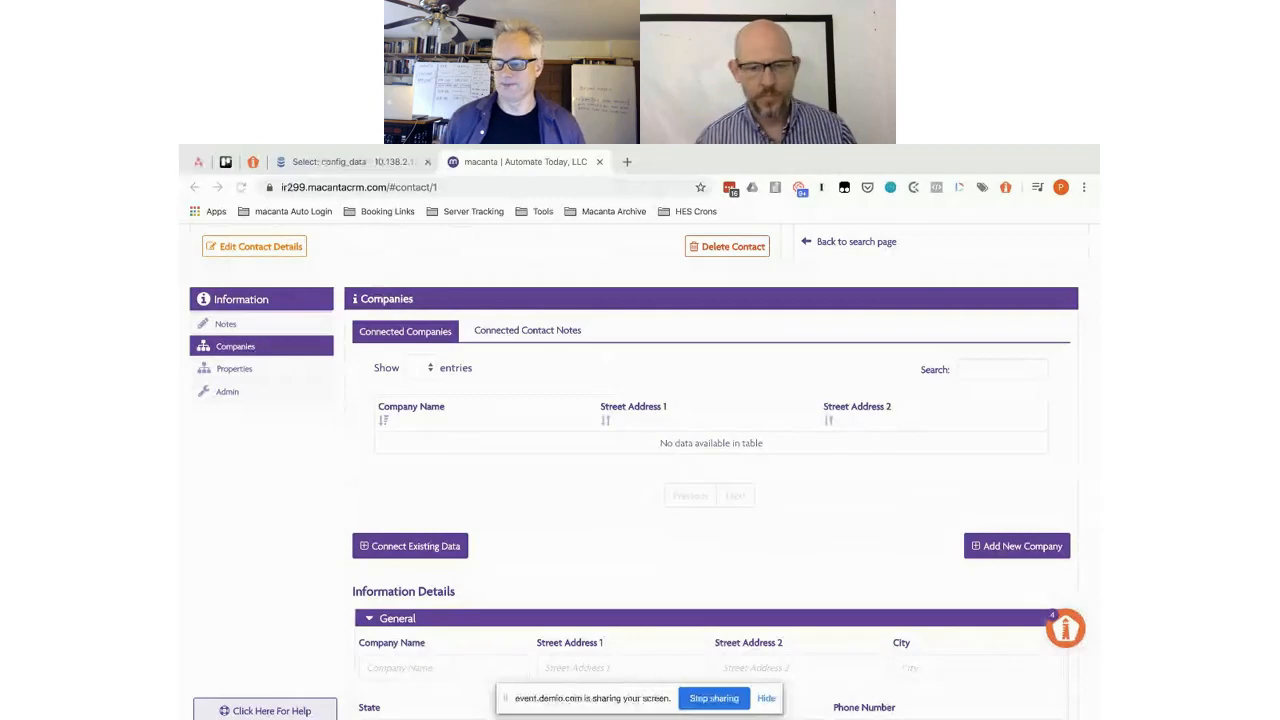
pyautogui.click(766, 698)
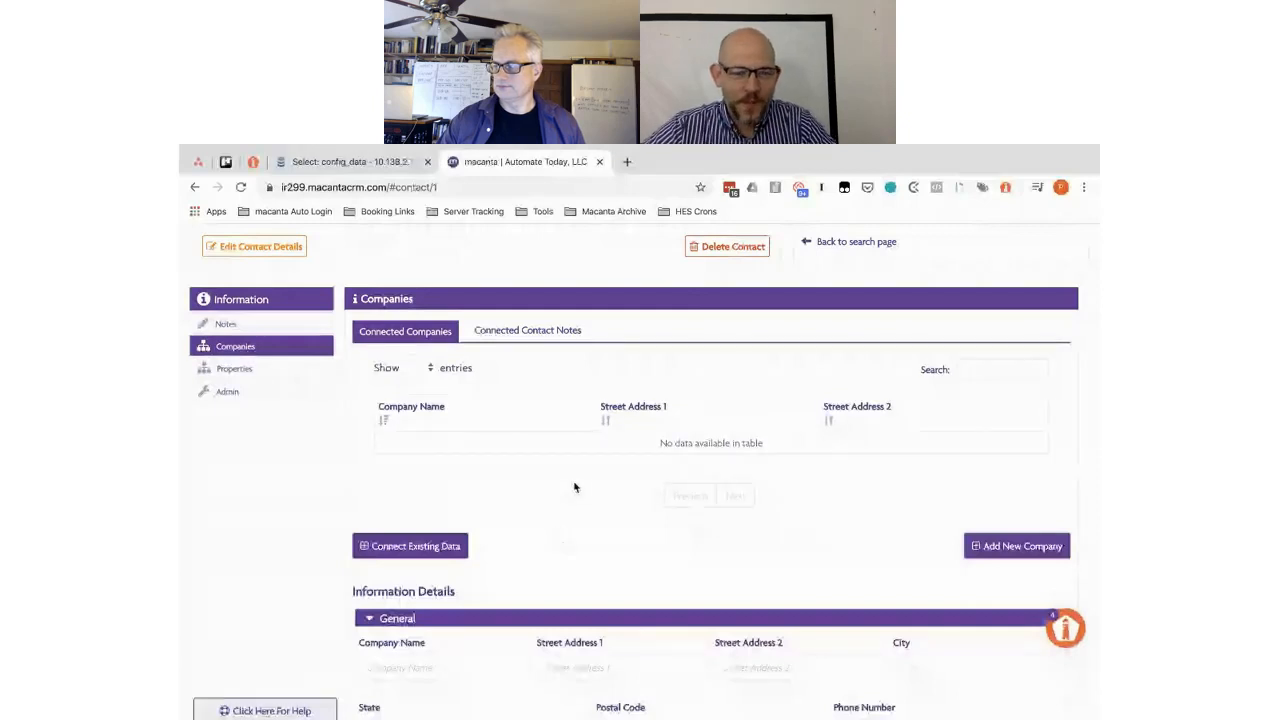
pyautogui.hotkey('ctrl', 'Right')
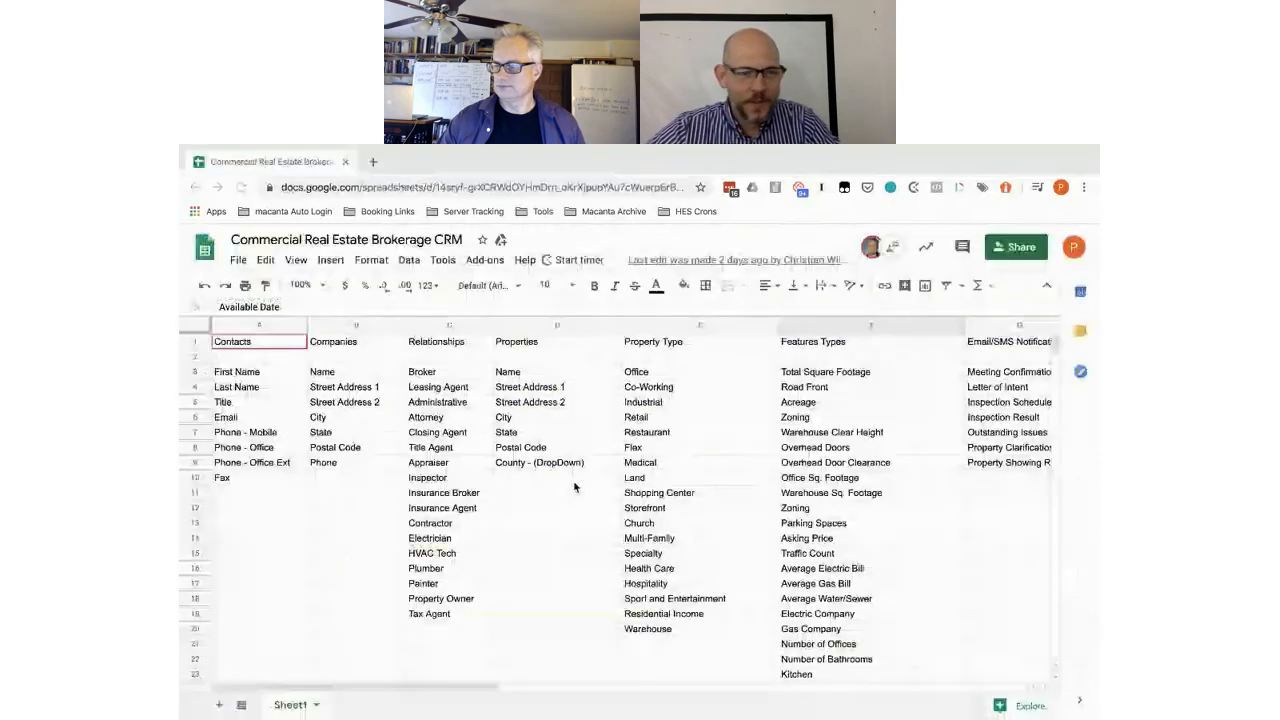
pyautogui.click(336, 344)
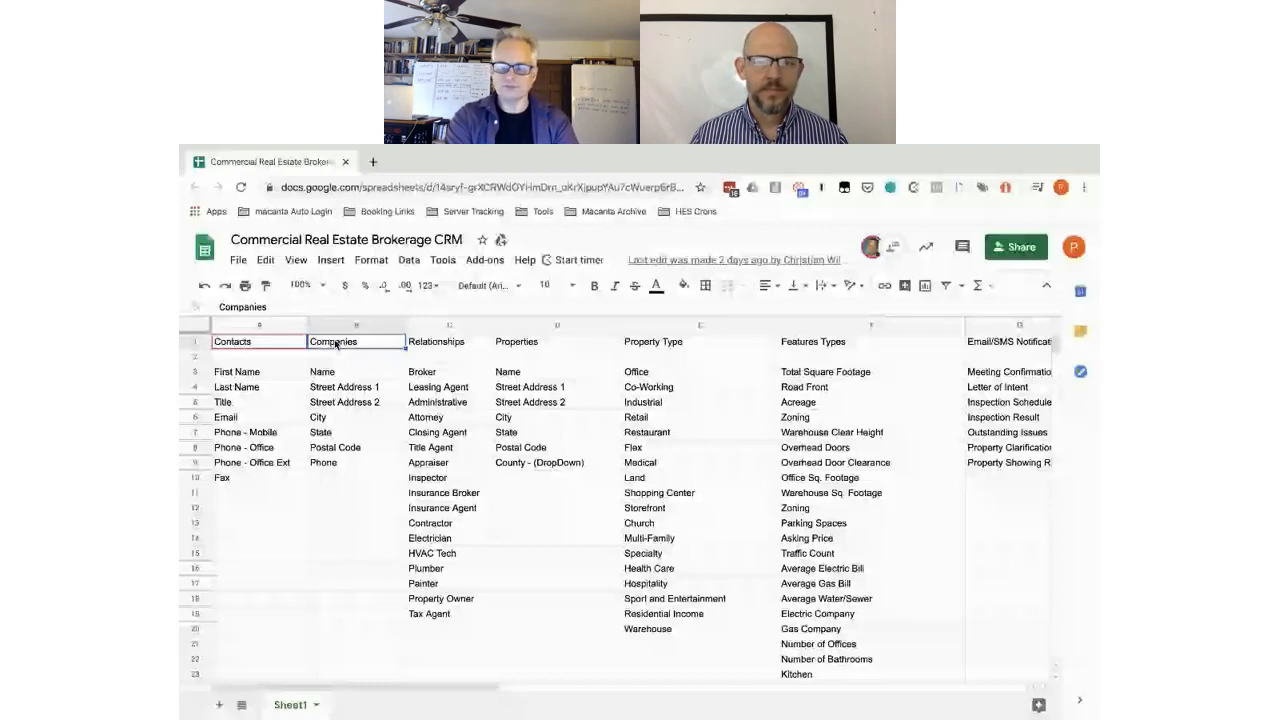
pyautogui.click(442, 371)
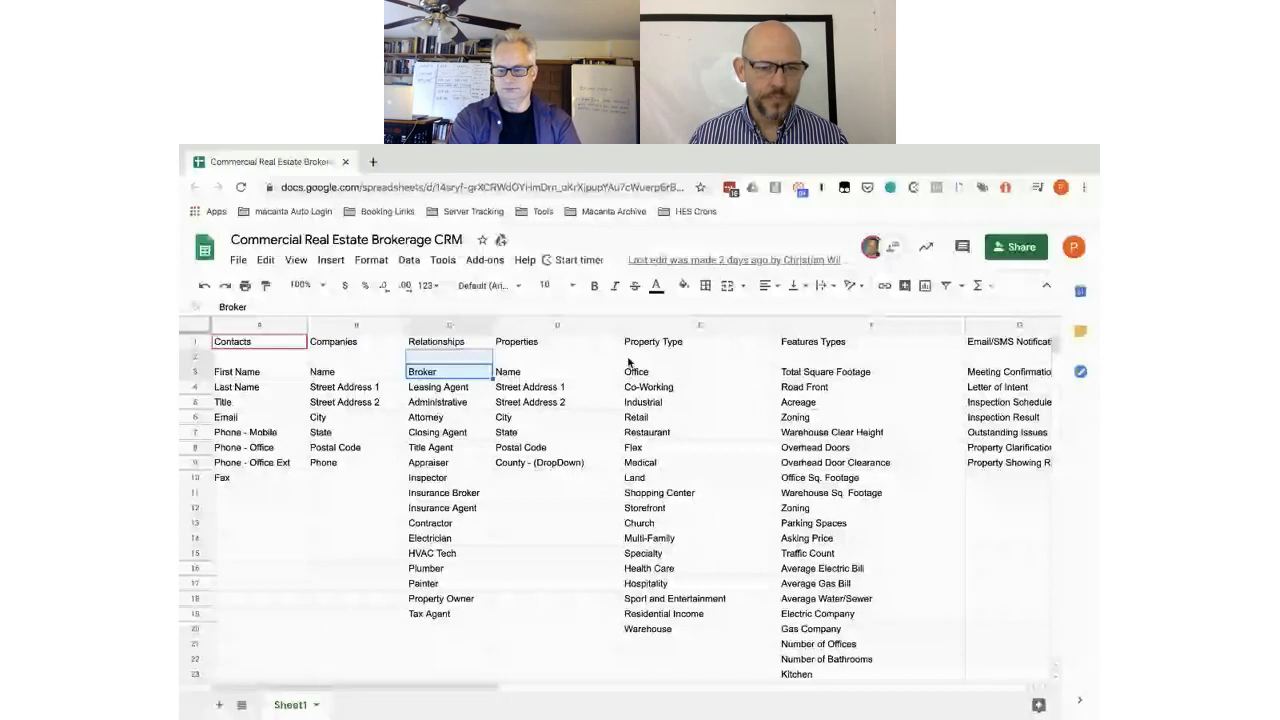
pyautogui.click(543, 357)
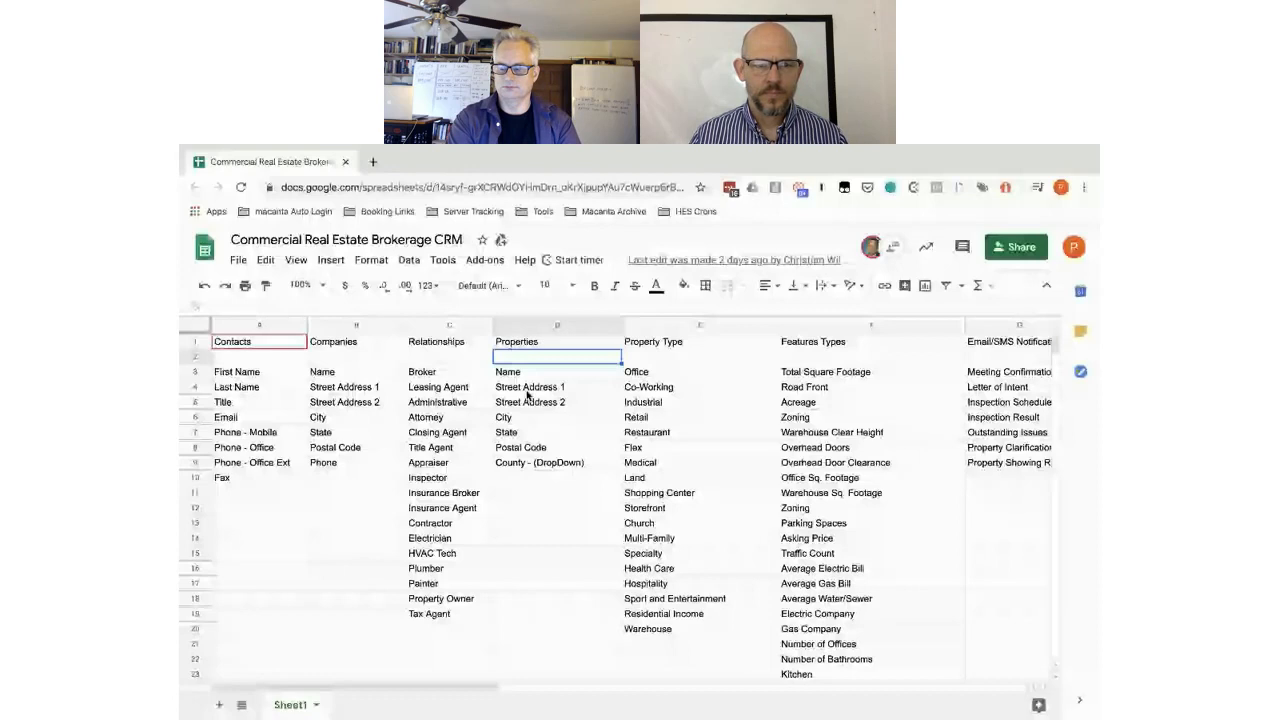
# - Return to the Macanta contact page and open its Admin settings, showing logo and language options
pyautogui.hotkey('ctrl', 'Left')
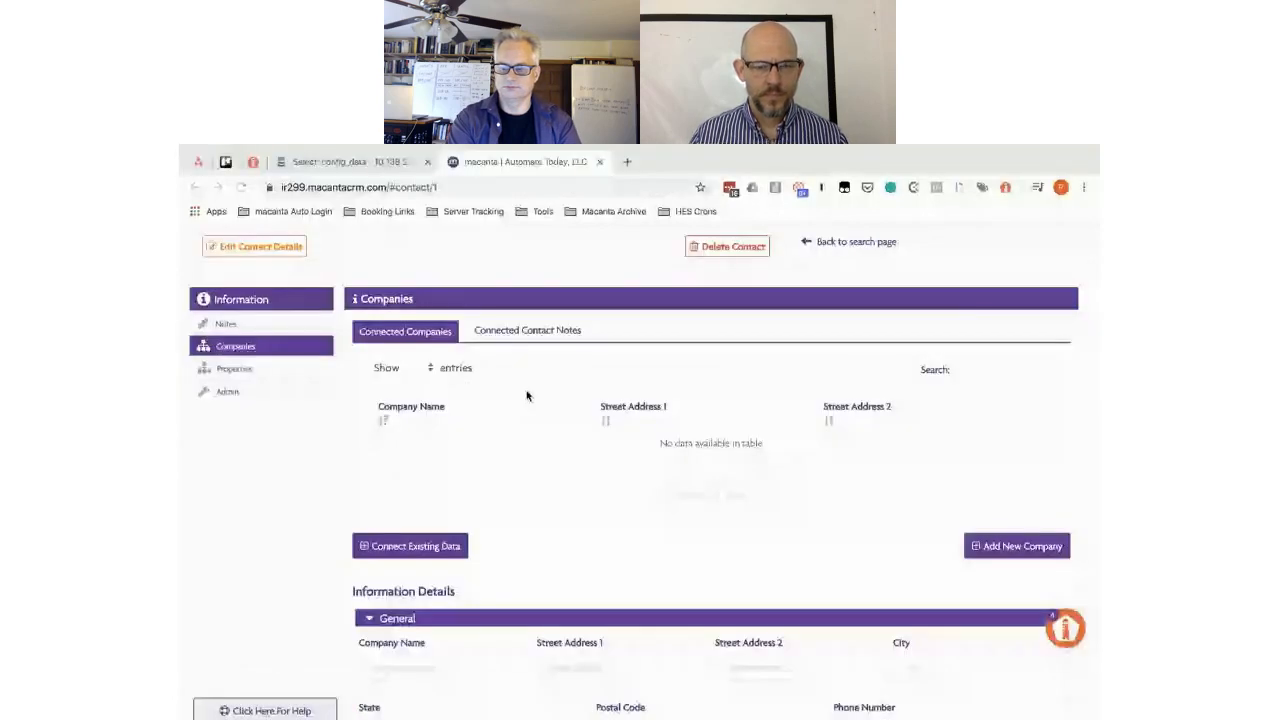
pyautogui.scroll(-4, 643, 395)
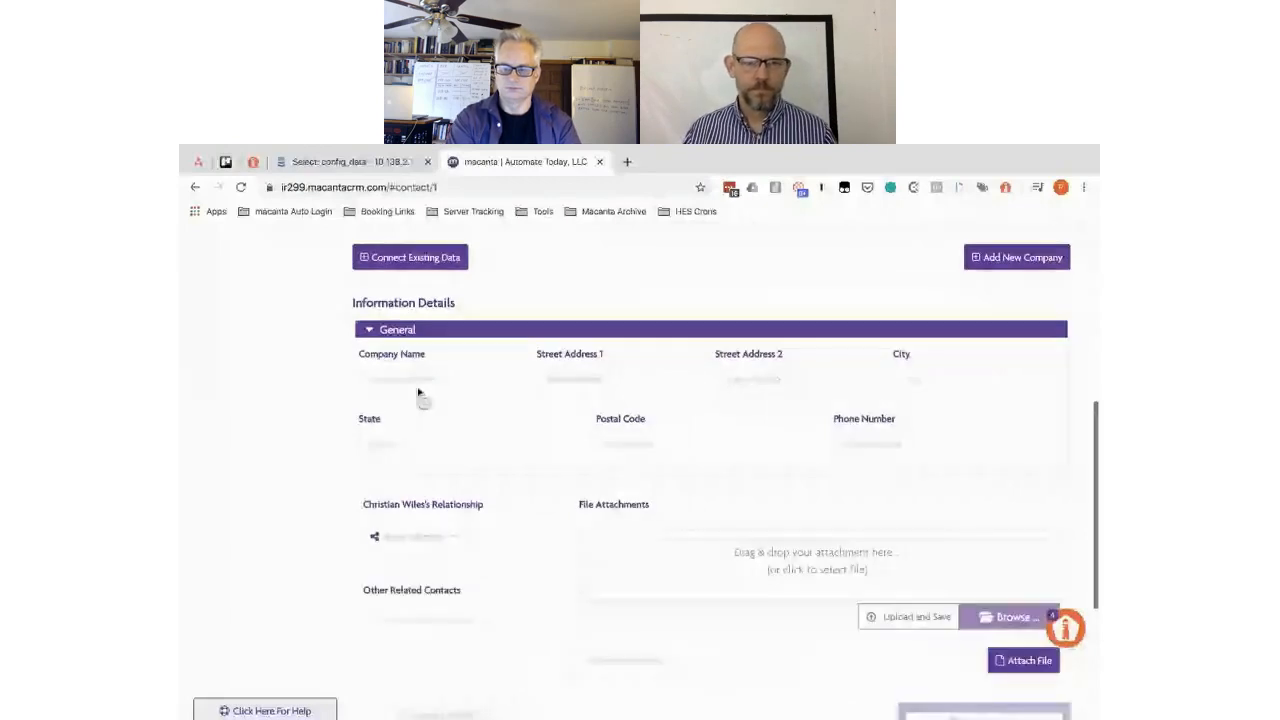
pyautogui.scroll(2, 507, 300)
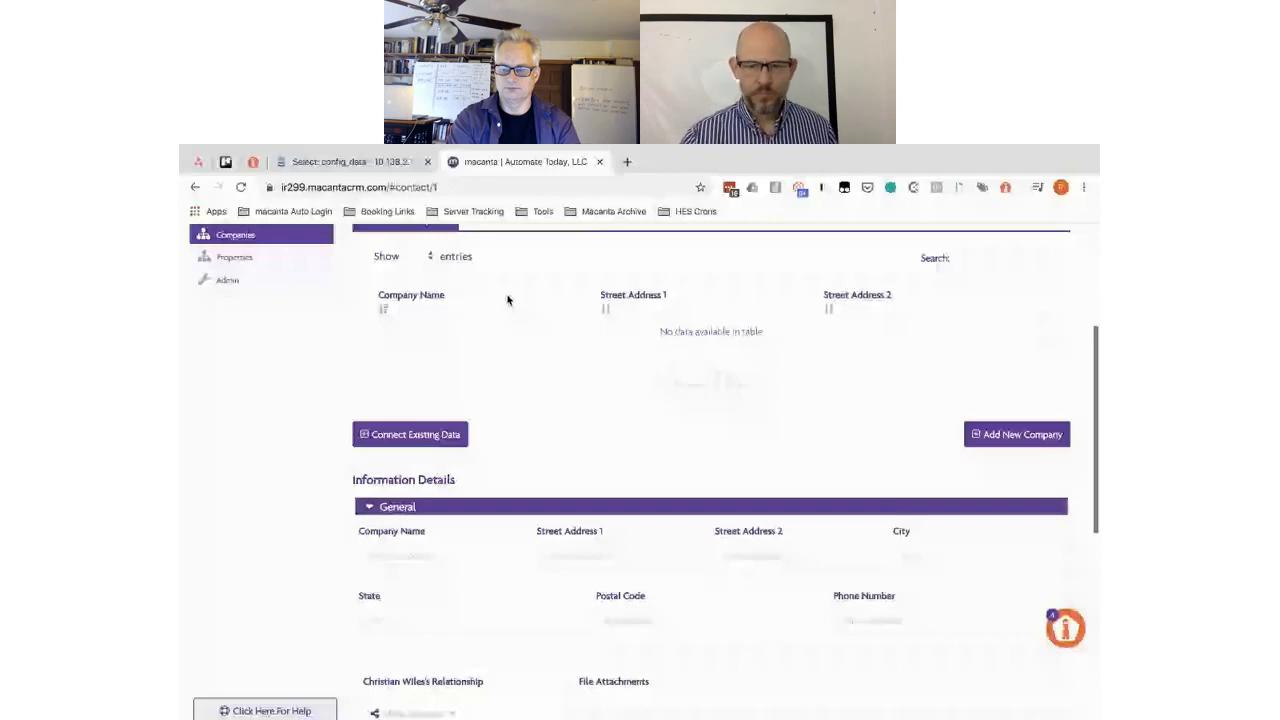
pyautogui.scroll(1, 507, 300)
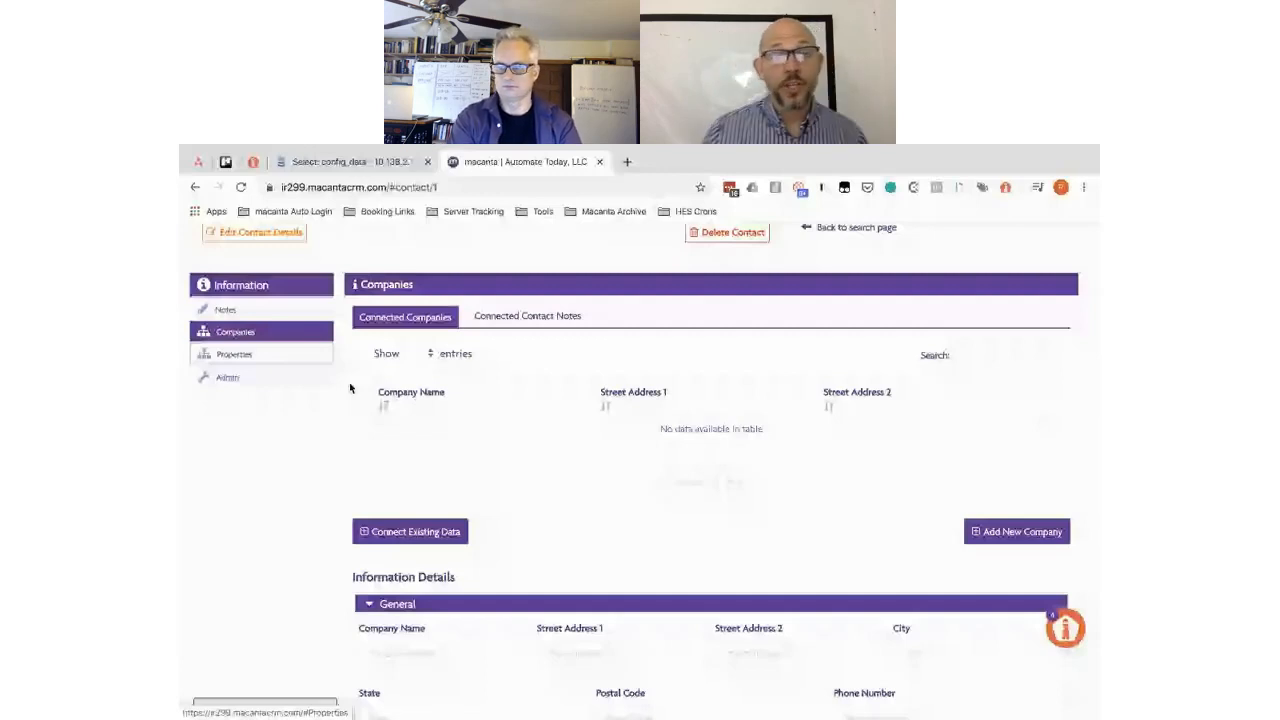
pyautogui.scroll(-1, 344, 397)
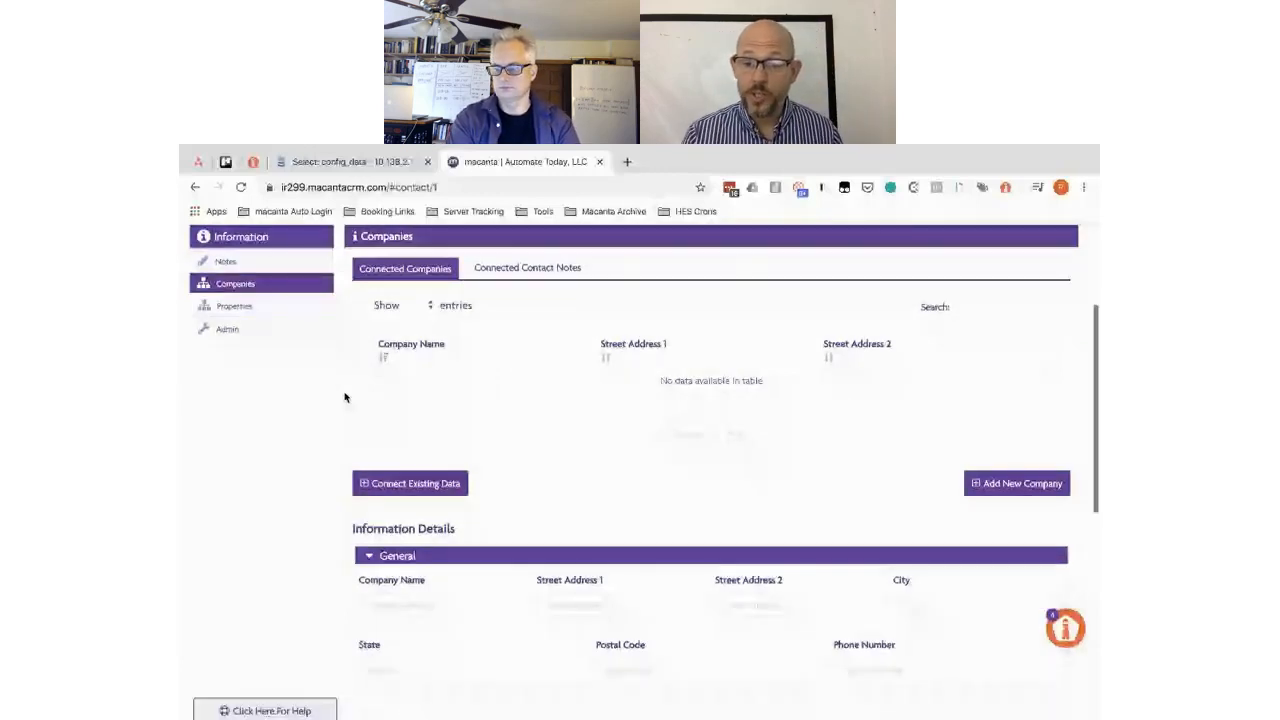
pyautogui.scroll(-1, 344, 397)
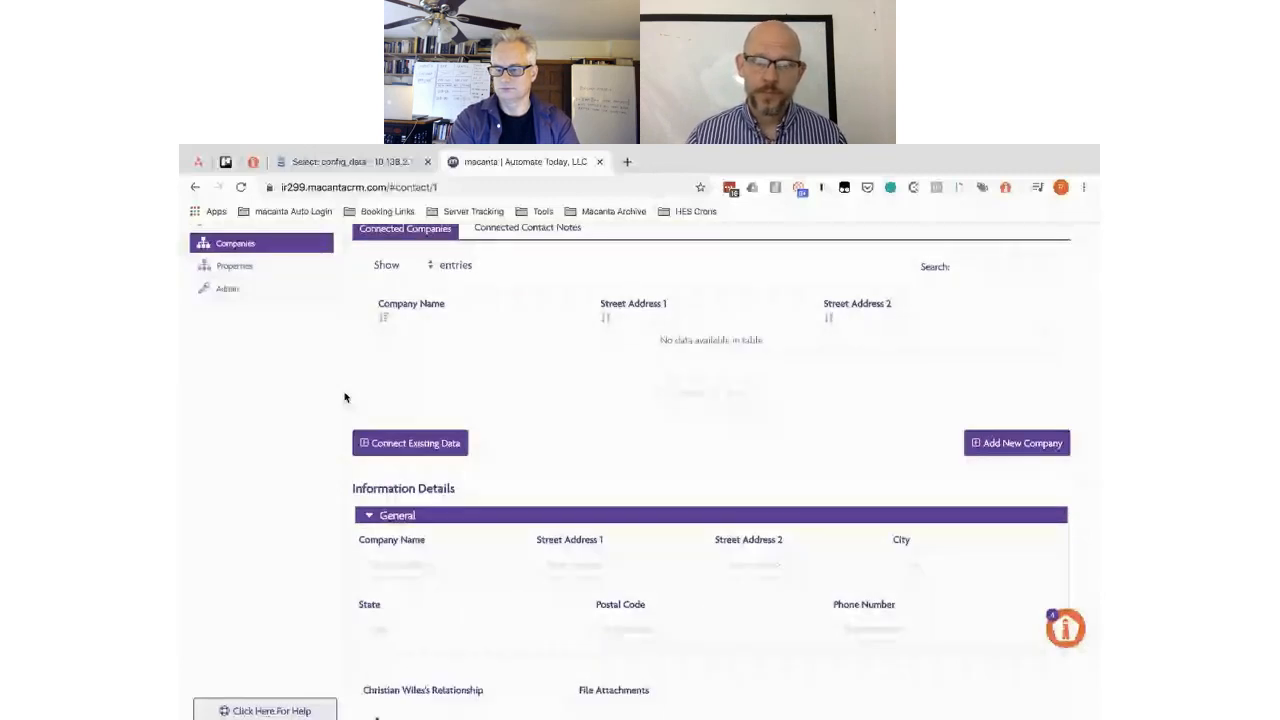
pyautogui.click(228, 289)
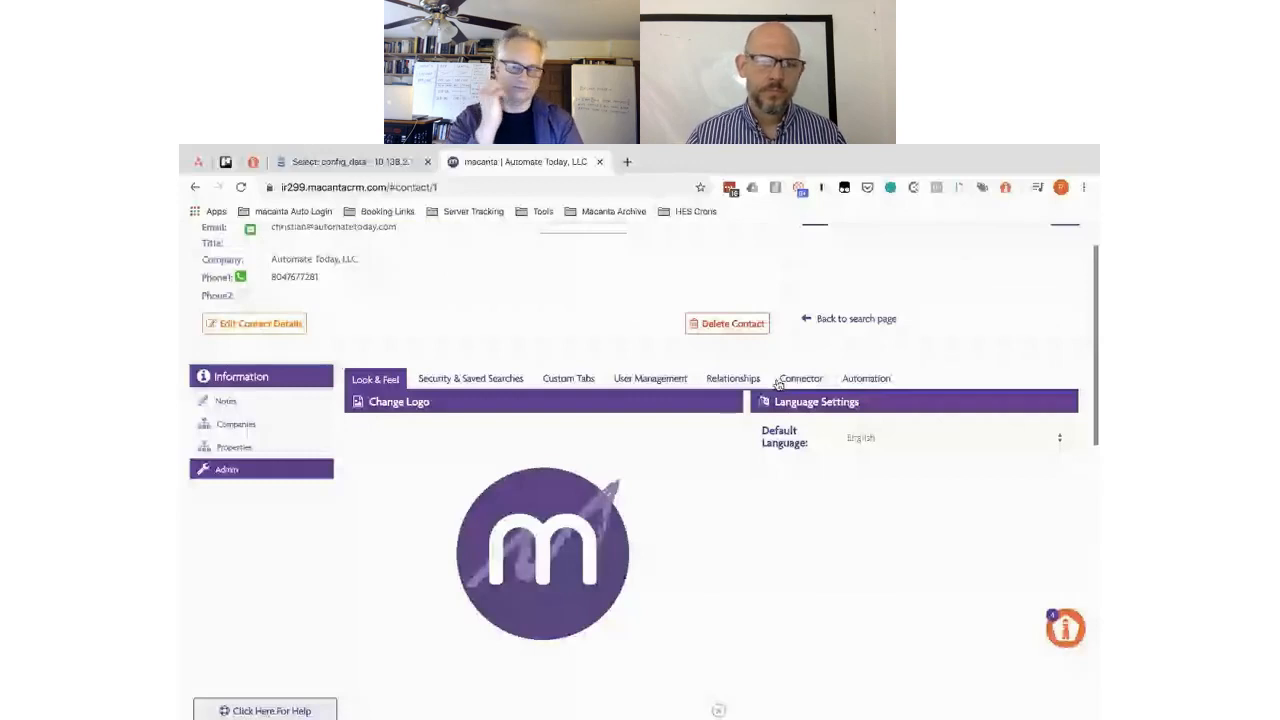
# - Open the Relationships admin list showing Broker, Leasing Agent, Attorney and Appraiser
pyautogui.click(716, 381)
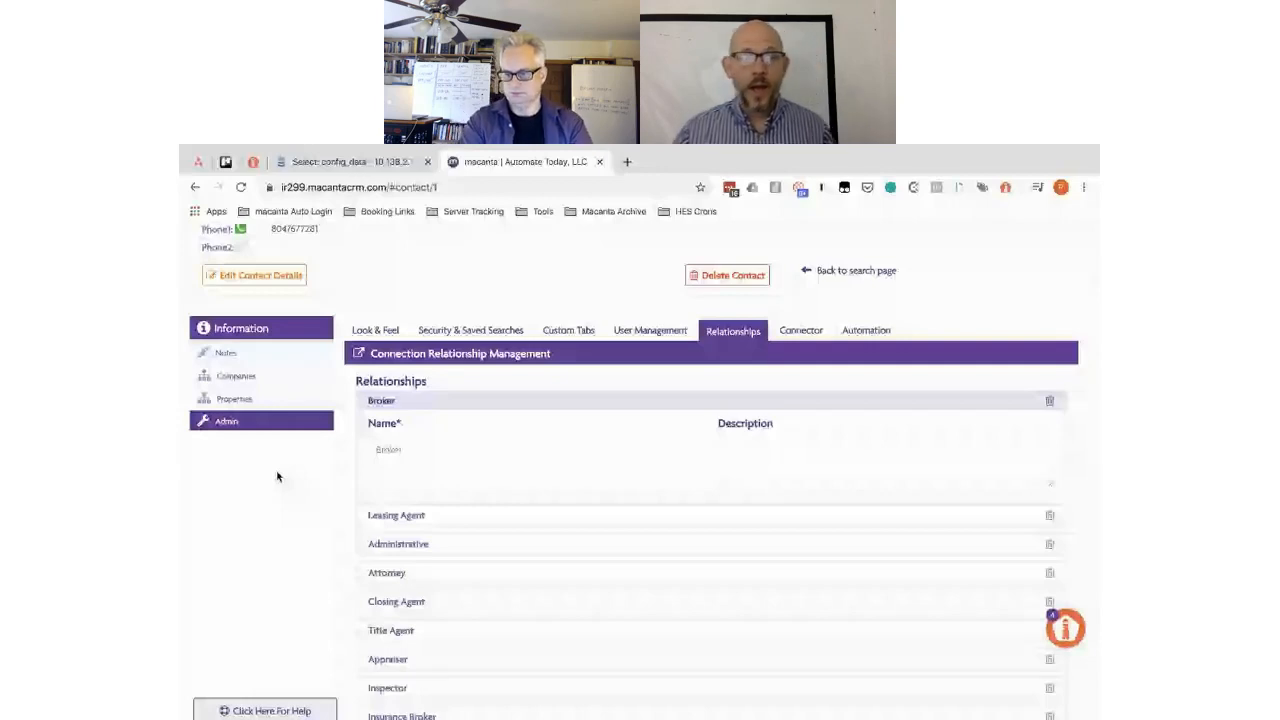
# - Review the Relationships list, then bring back the spreadsheet's Relationships and Property Type lists
pyautogui.scroll(-2, 345, 448)
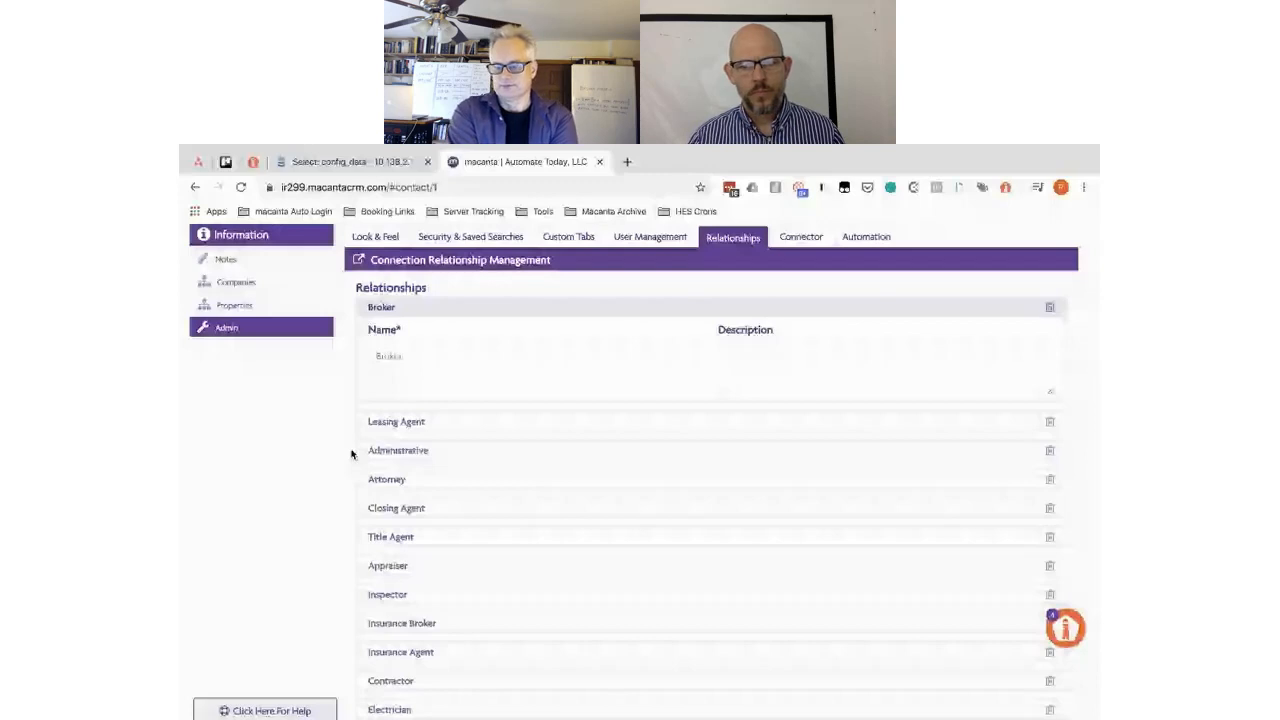
pyautogui.scroll(1, 351, 454)
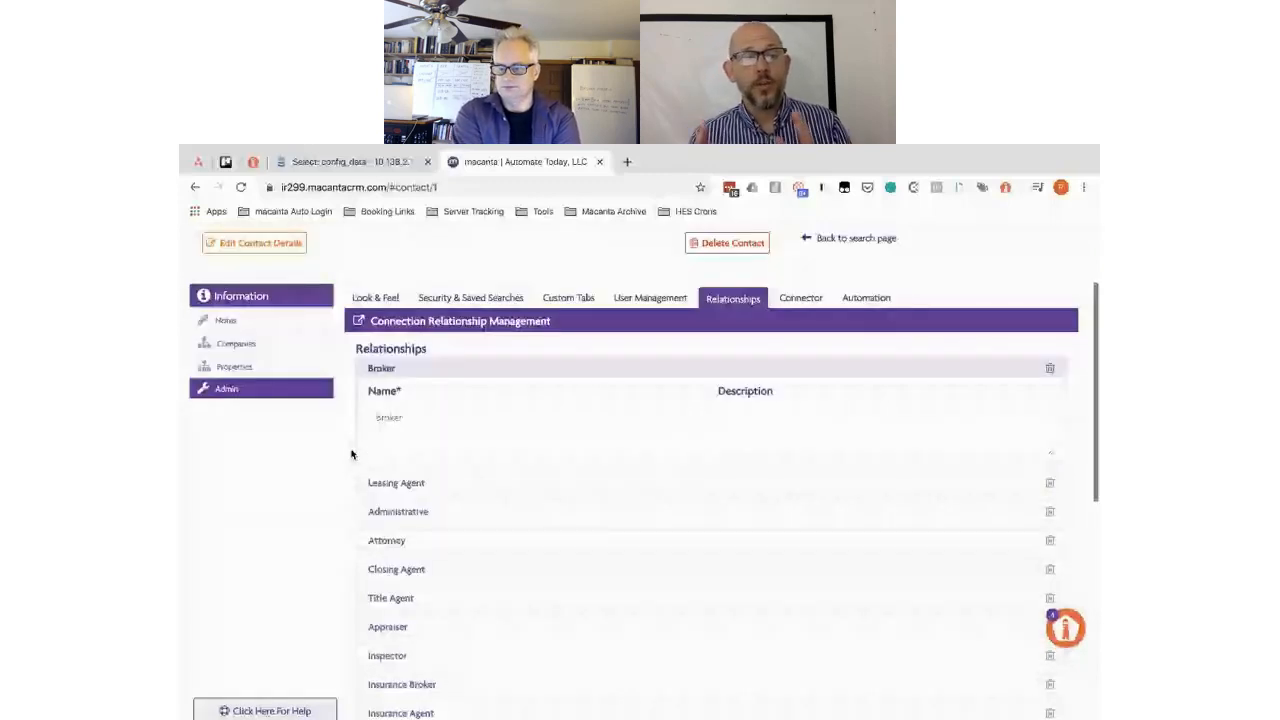
pyautogui.hotkey('alt', 'Tab')
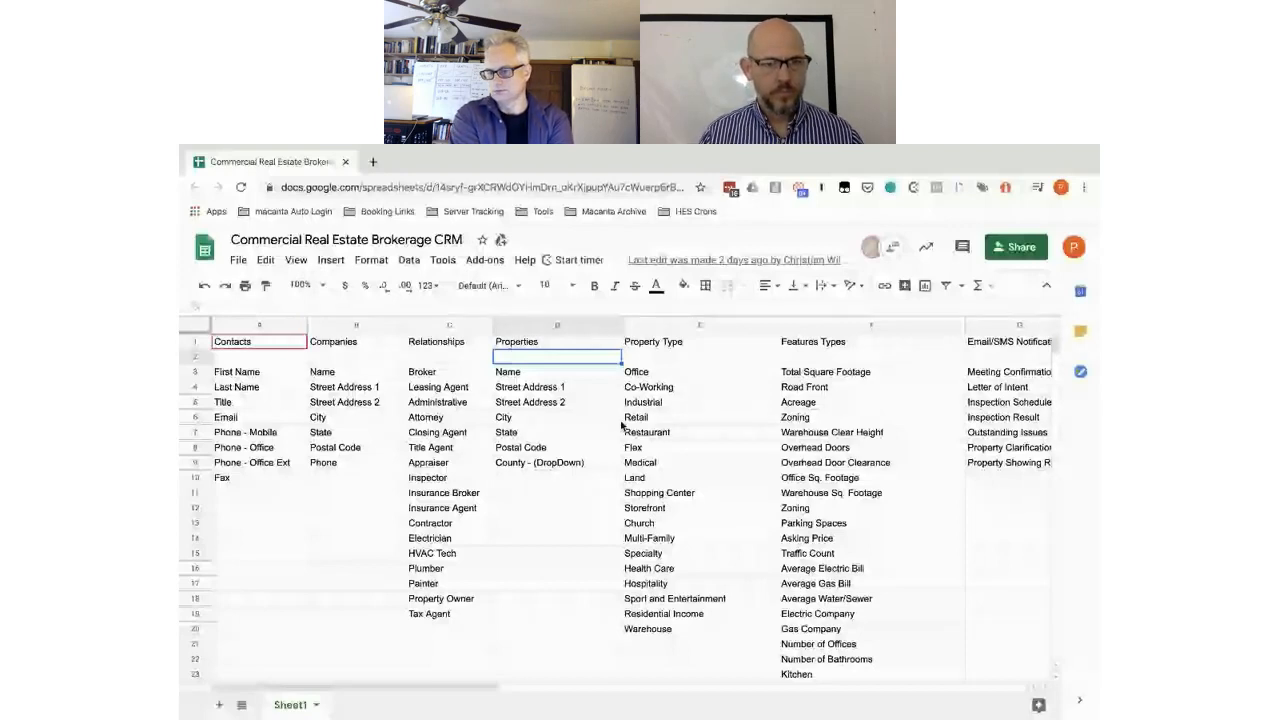
# - Return to the Macanta contact record, where the relationship is still None and no files are attached
pyautogui.hotkey('ctrl', 'Left')
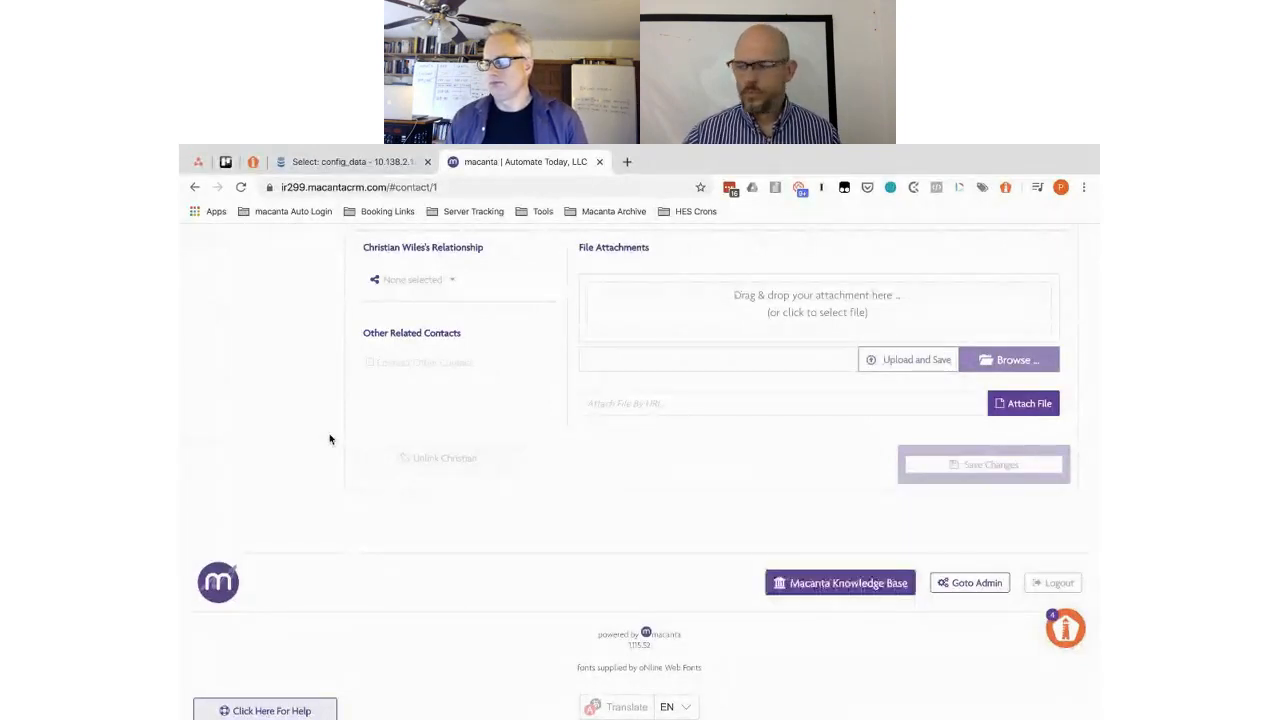
pyautogui.scroll(6, 330, 439)
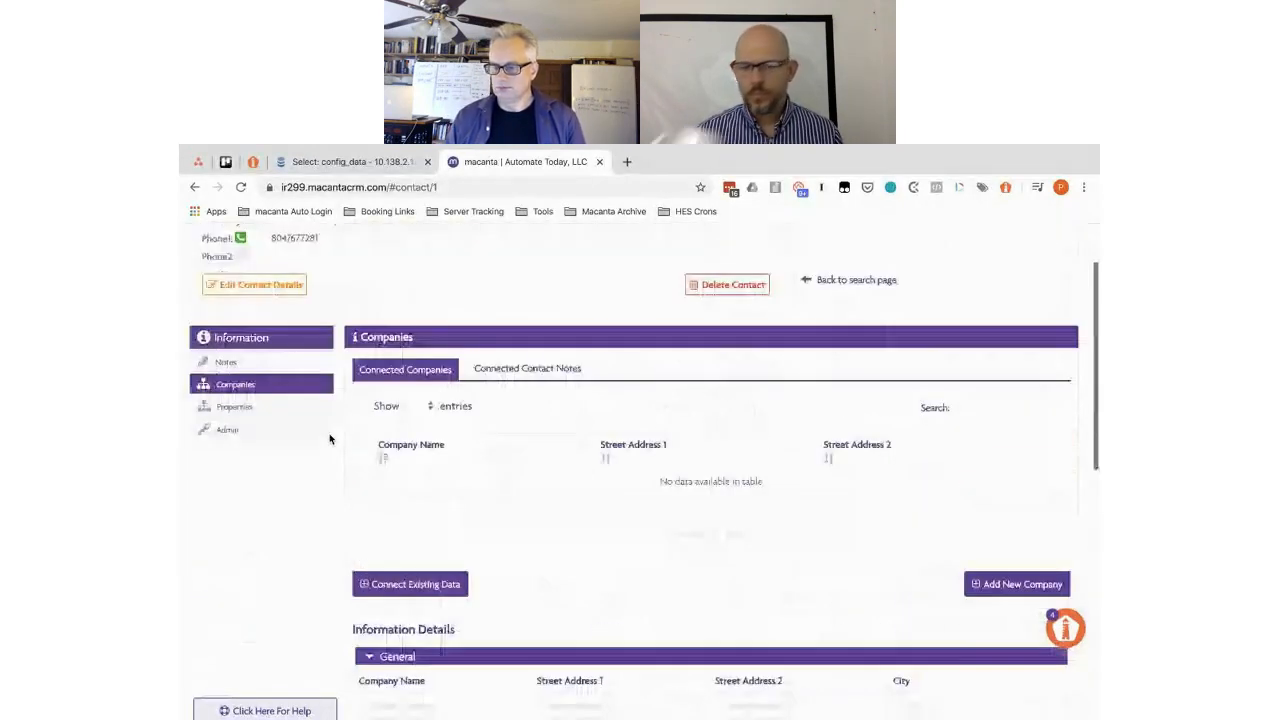
pyautogui.scroll(2, 330, 437)
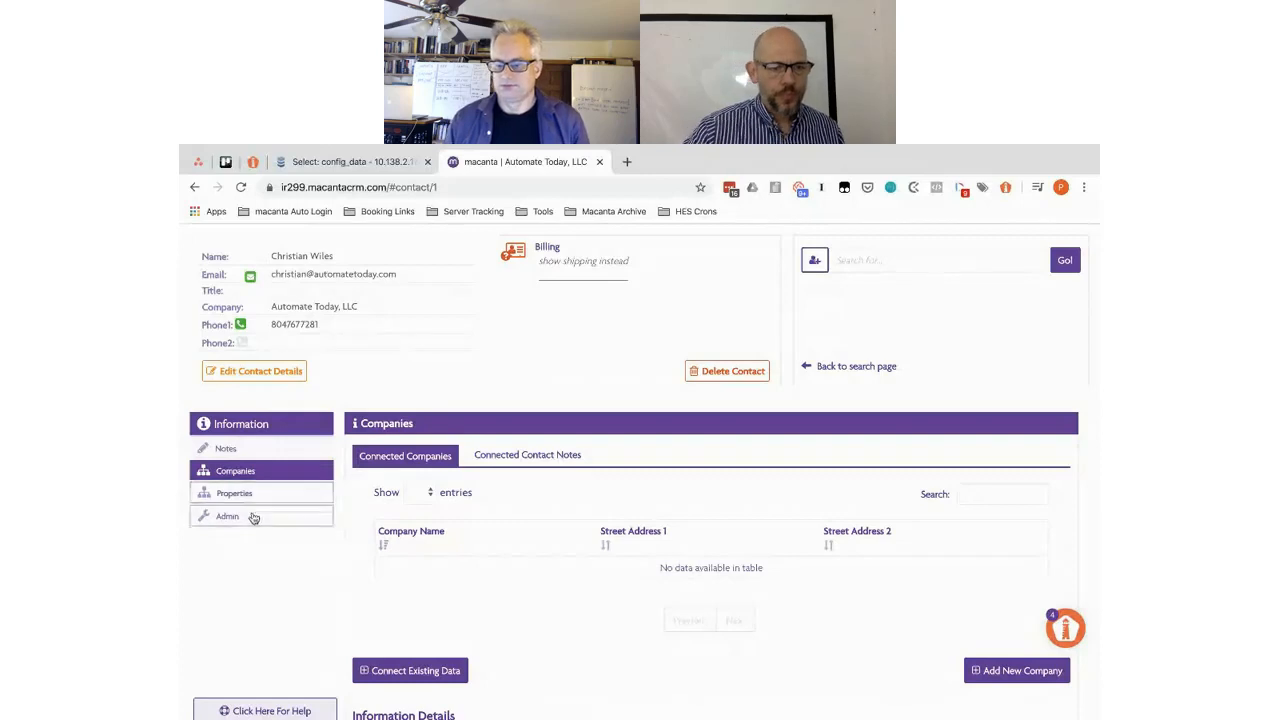
pyautogui.hotkey('ctrl', 'Right')
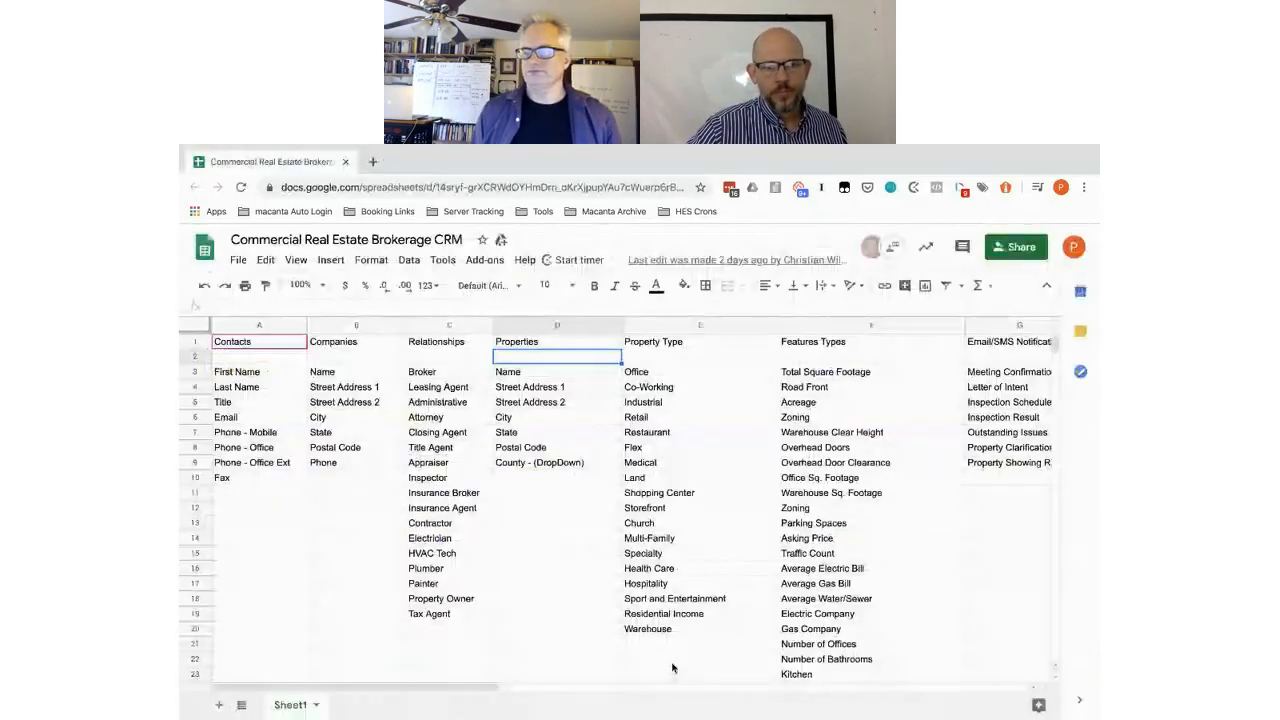
pyautogui.hotkey('ctrl', 'Left')
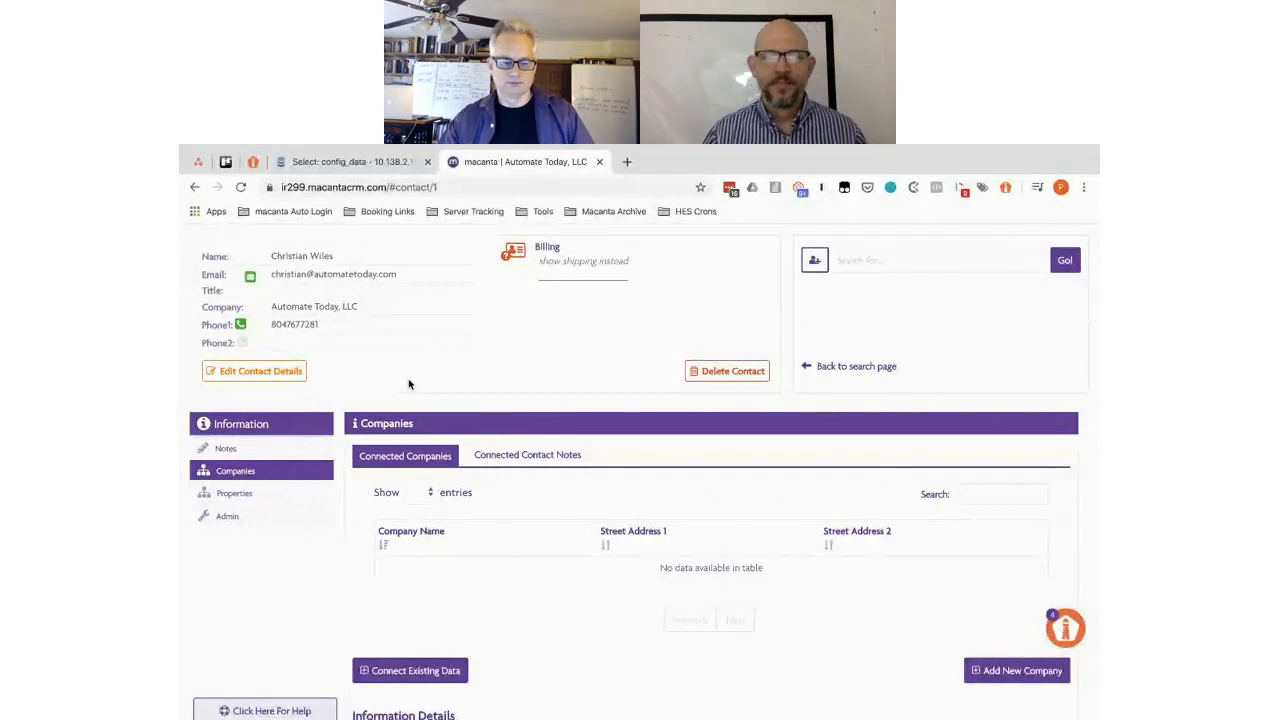
pyautogui.scroll(-2, 494, 495)
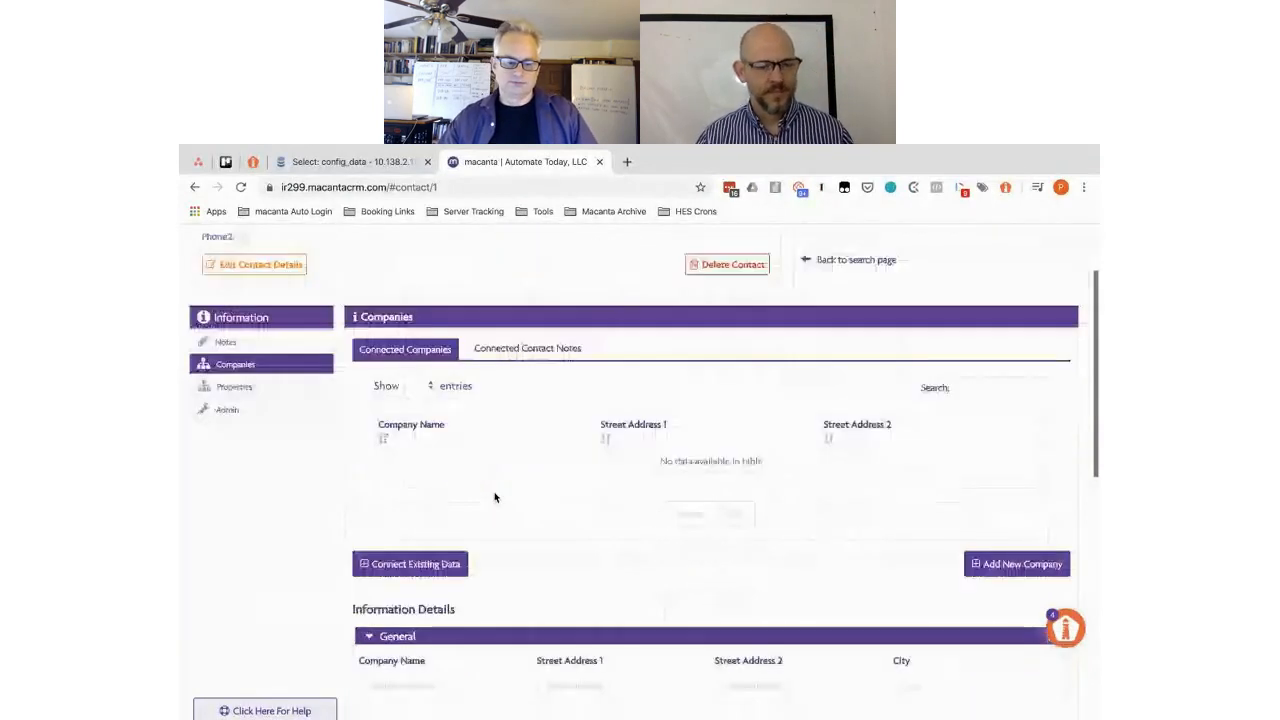
pyautogui.scroll(-1, 494, 497)
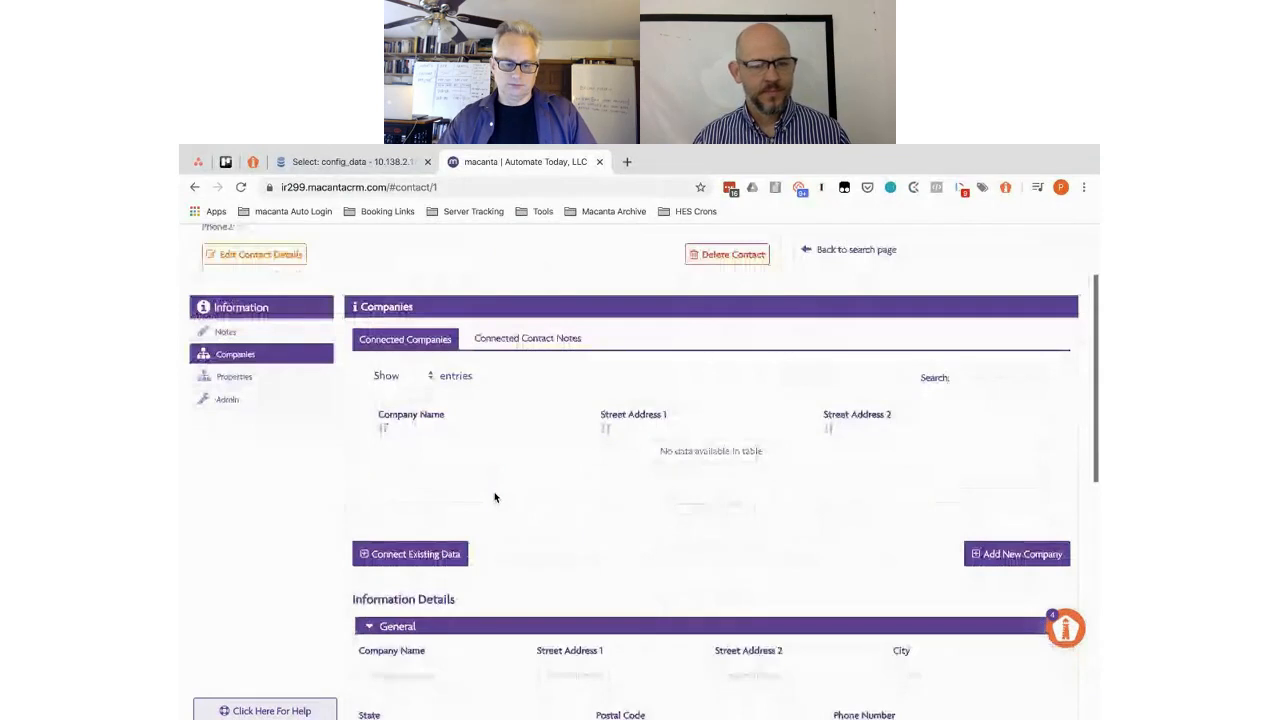
# - Open the contact's Properties section to review the empty Connected Properties table and General fields
pyautogui.click(255, 379)
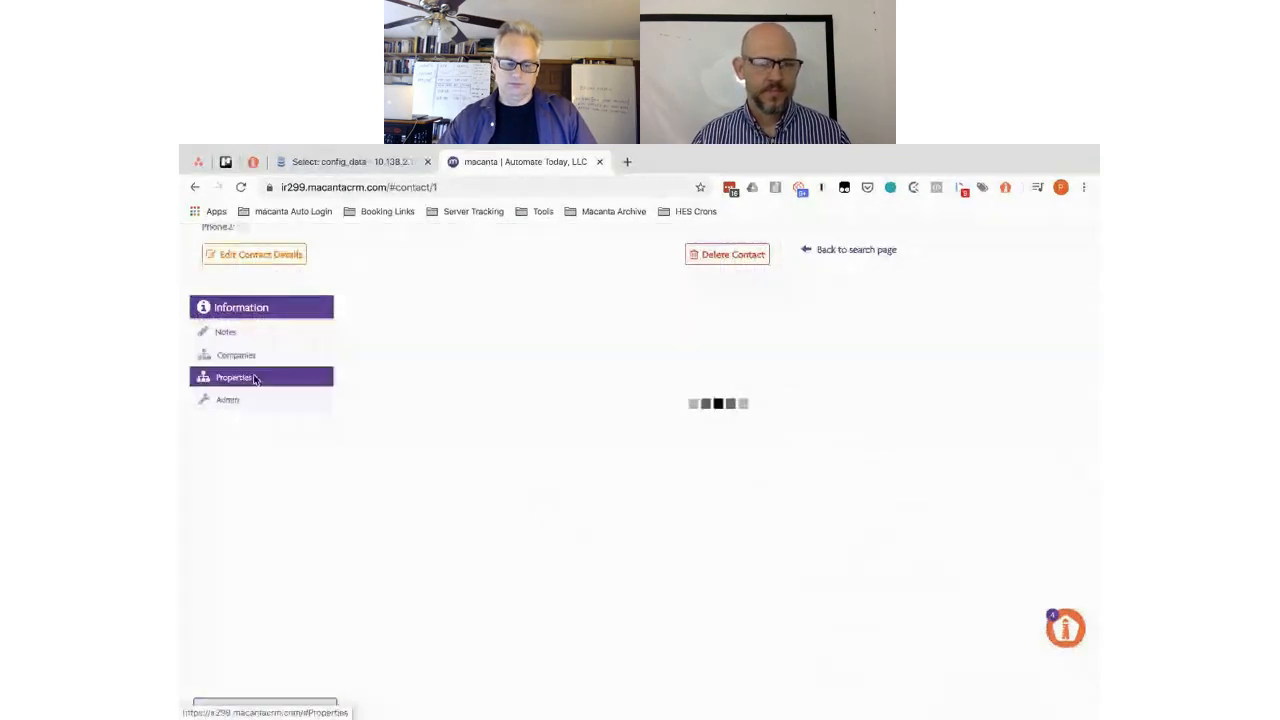
pyautogui.scroll(-2, 350, 430)
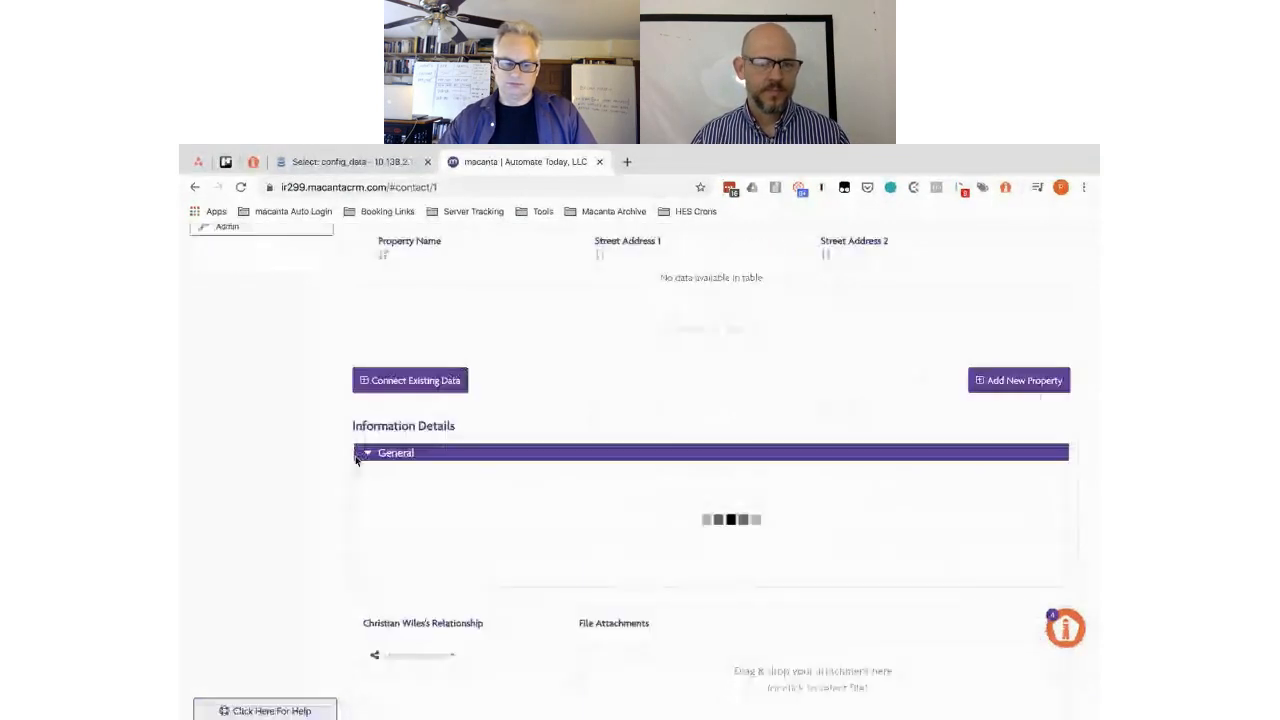
pyautogui.scroll(-1, 356, 460)
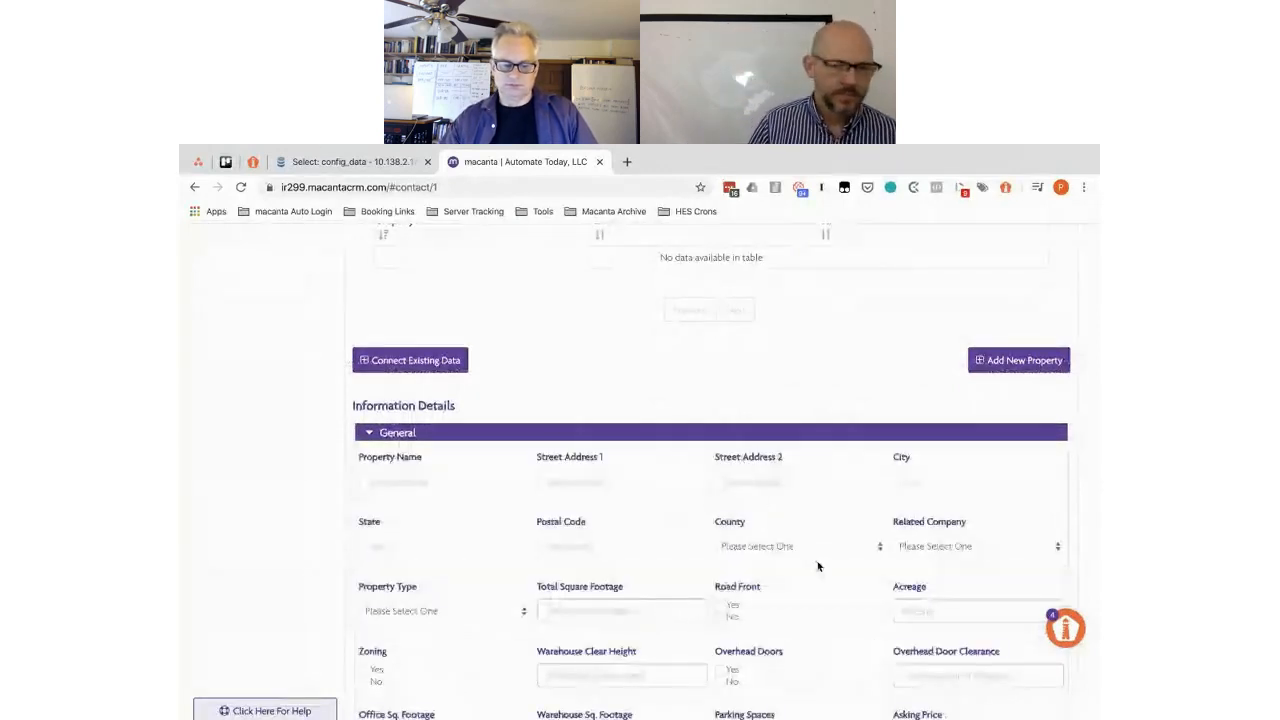
pyautogui.scroll(2, 868, 525)
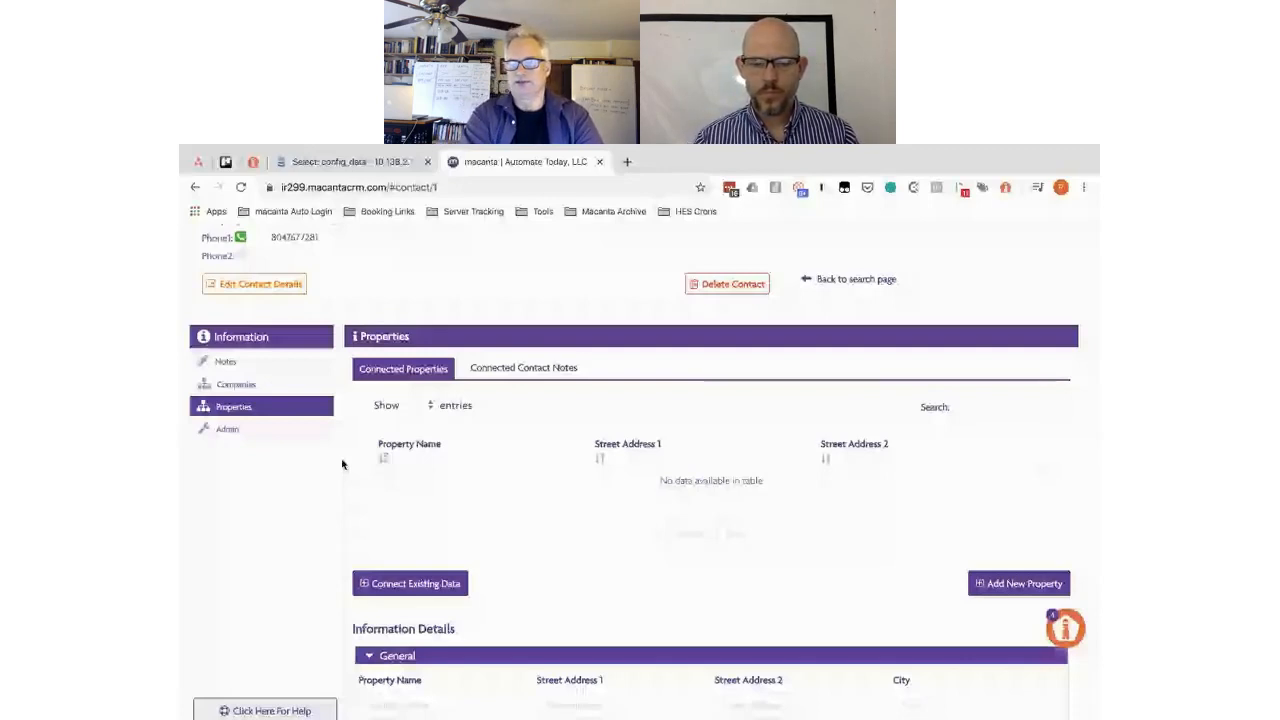
# - In Admin, add a 'Key Contact' relationship after Tax Agent and save the relationships list
pyautogui.click(236, 435)
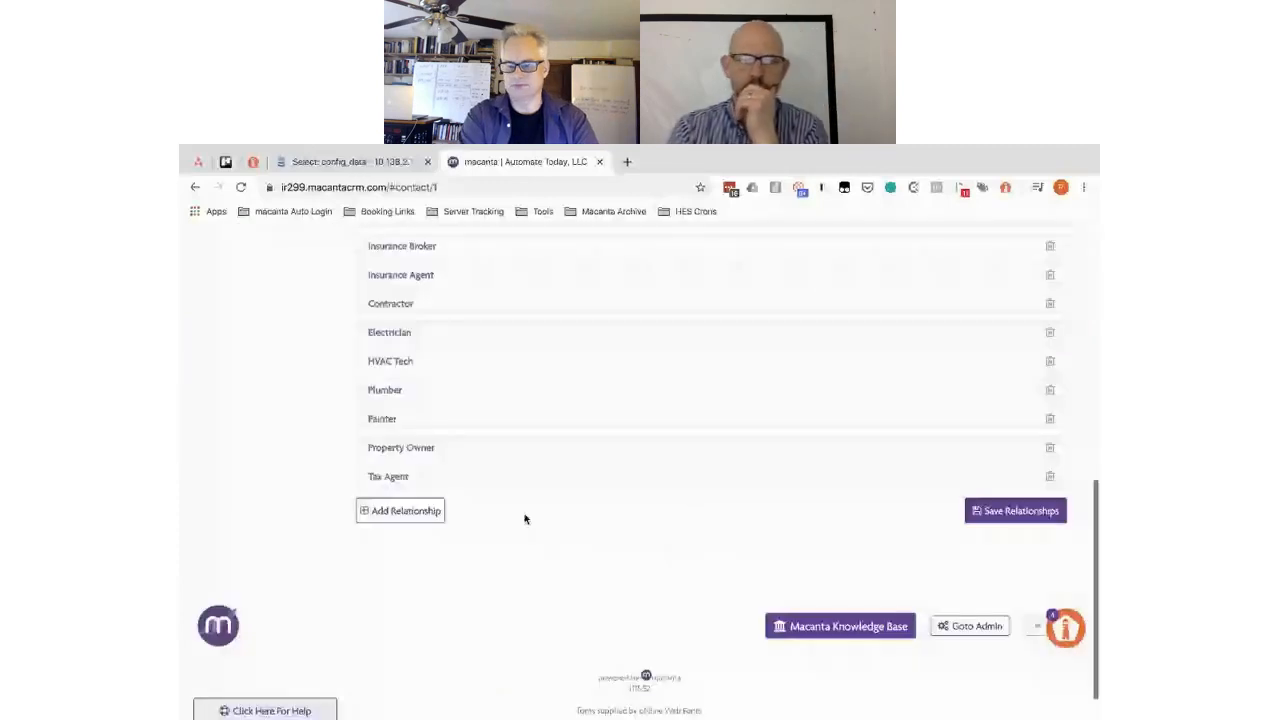
pyautogui.scroll(-1, 525, 519)
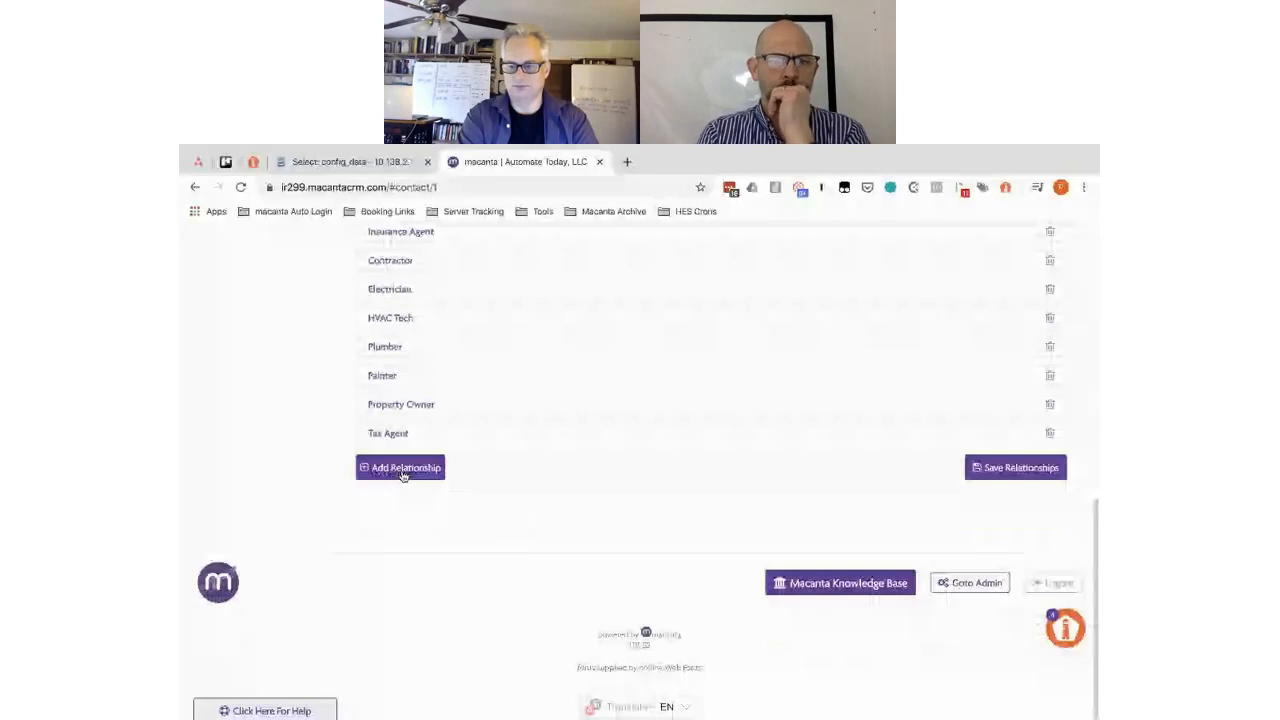
pyautogui.click(403, 470)
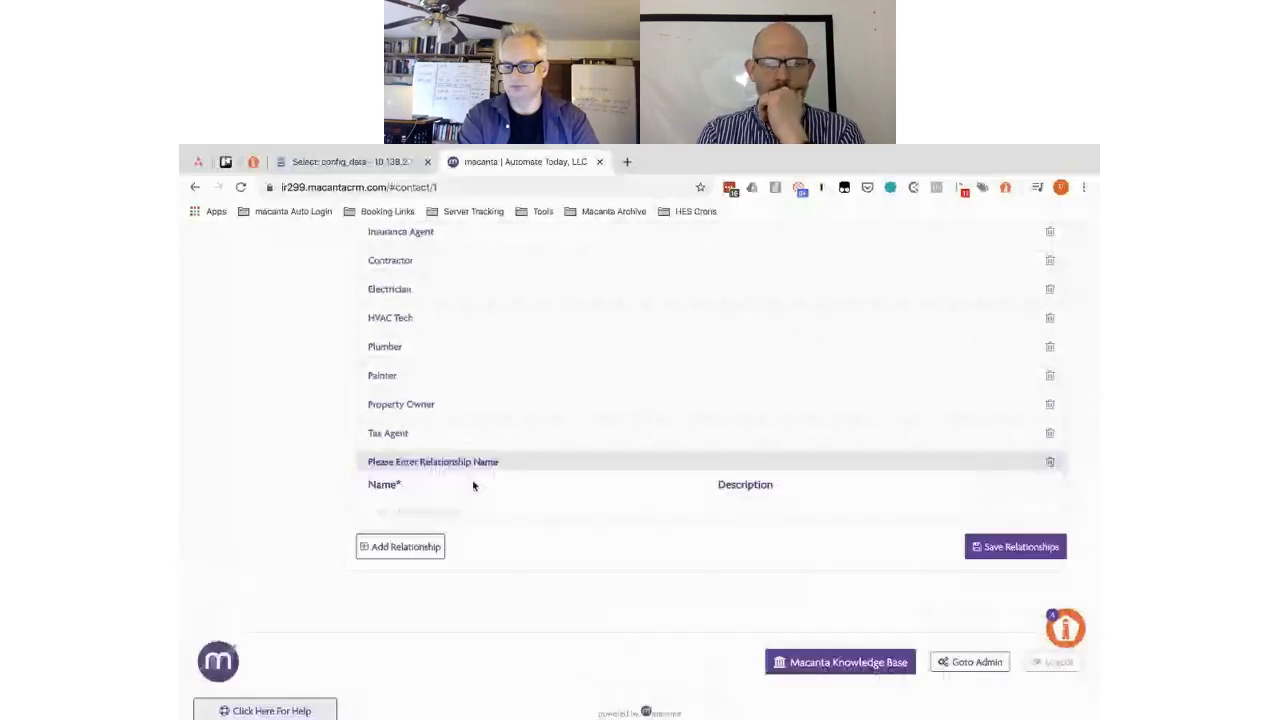
pyautogui.click(406, 511)
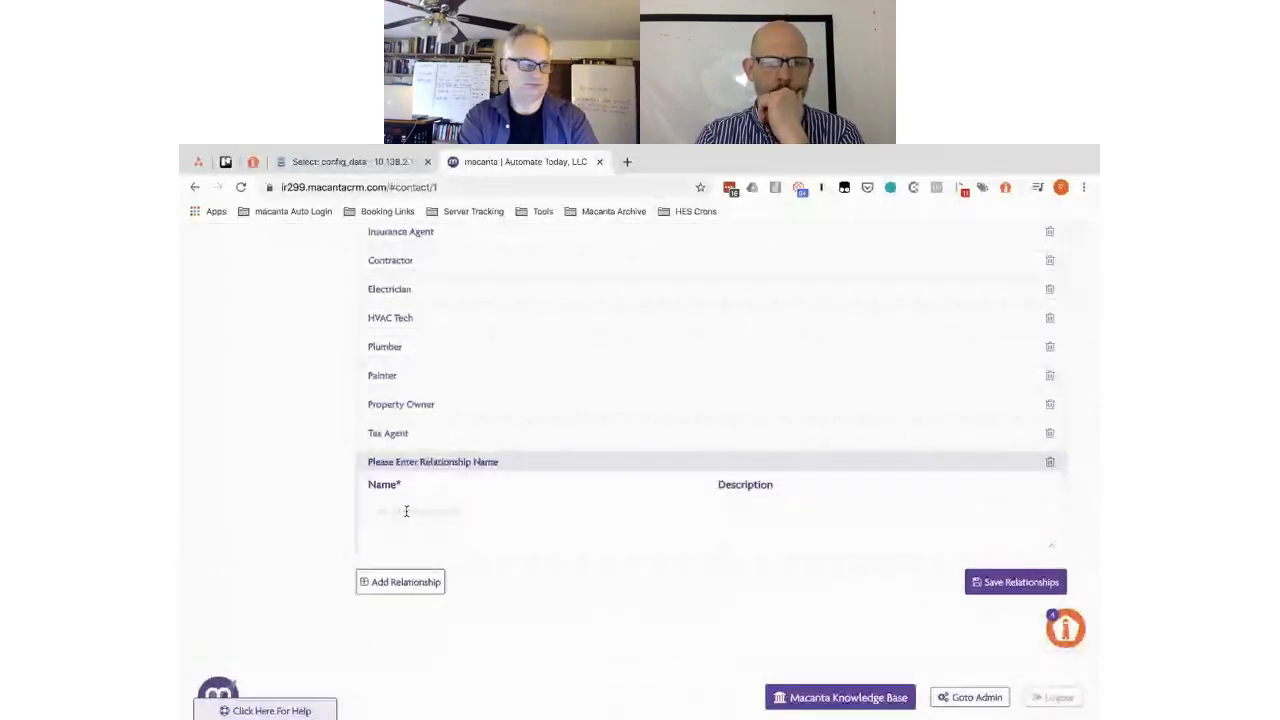
pyautogui.write('Key Contact')
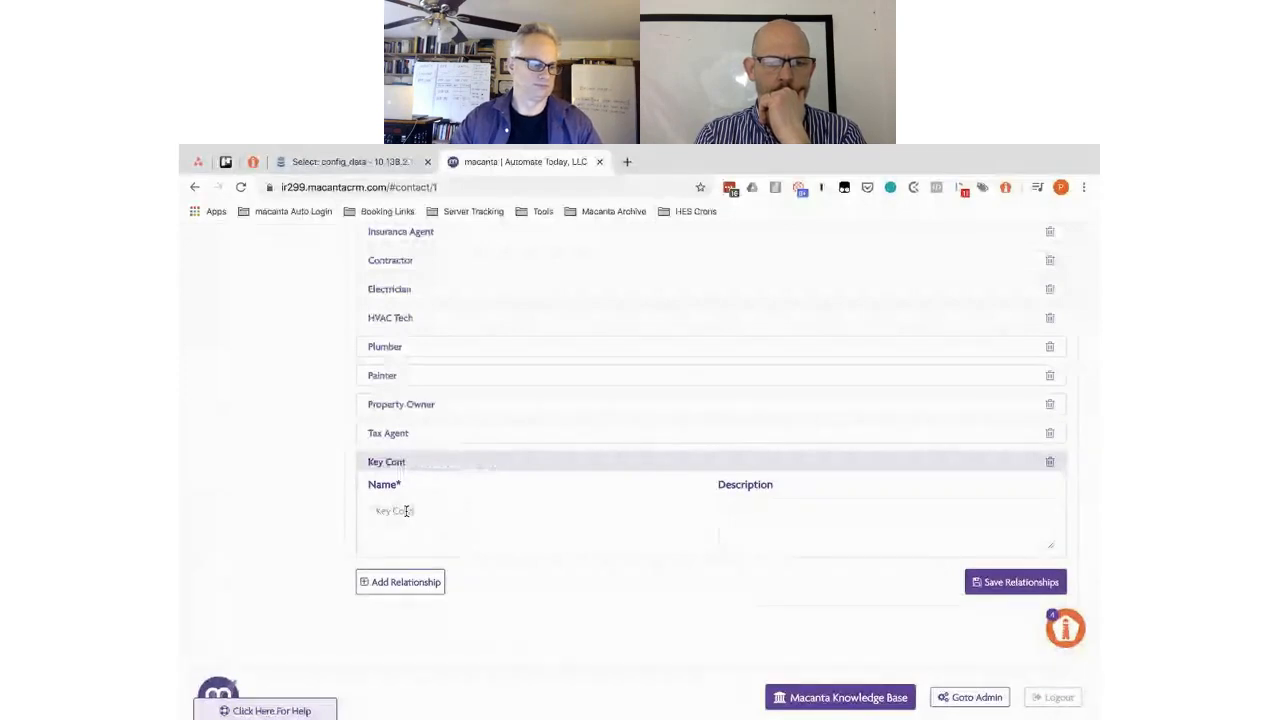
pyautogui.click(975, 582)
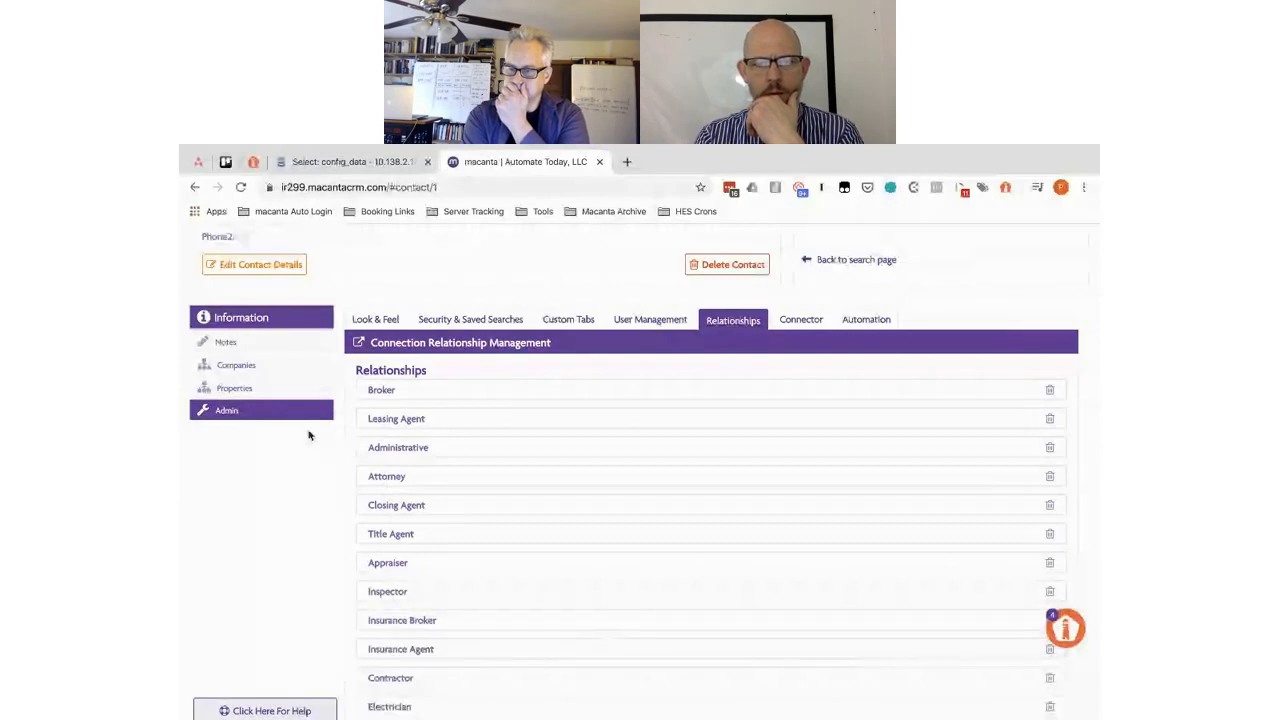
# - Go to the contact's Companies section and look over its empty Connected Companies table and details form
pyautogui.click(238, 388)
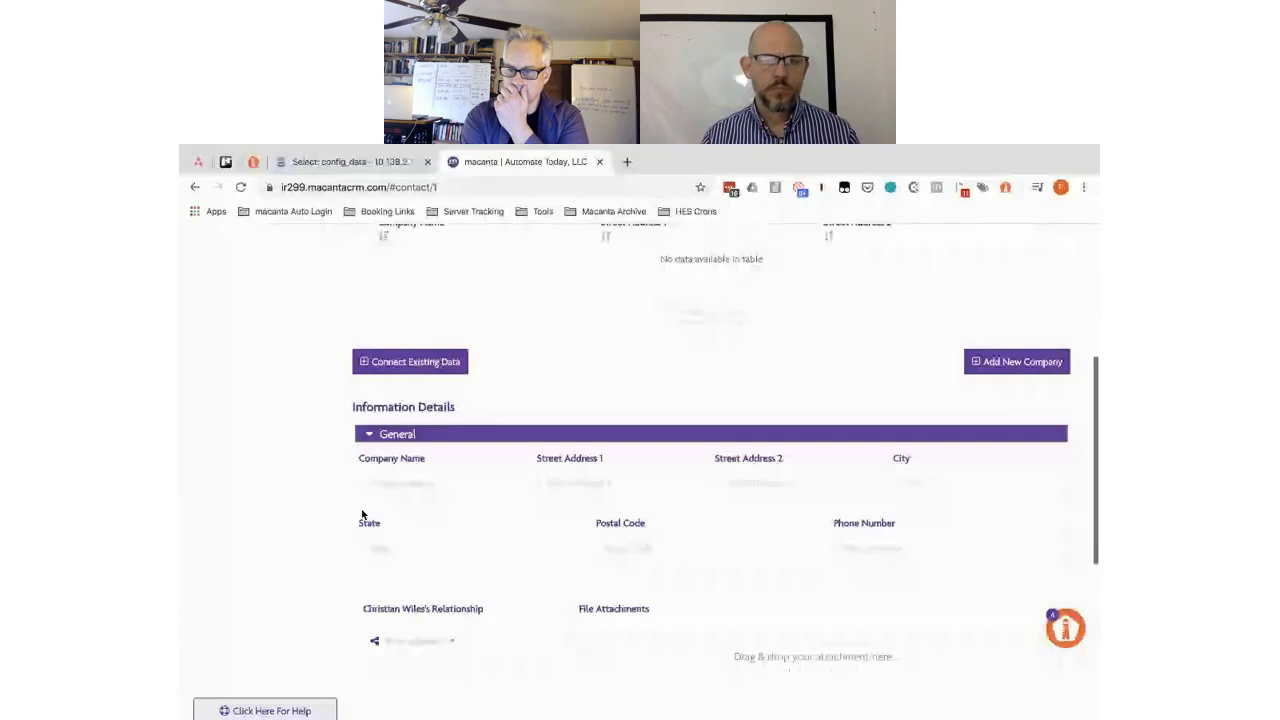
pyautogui.scroll(1, 362, 514)
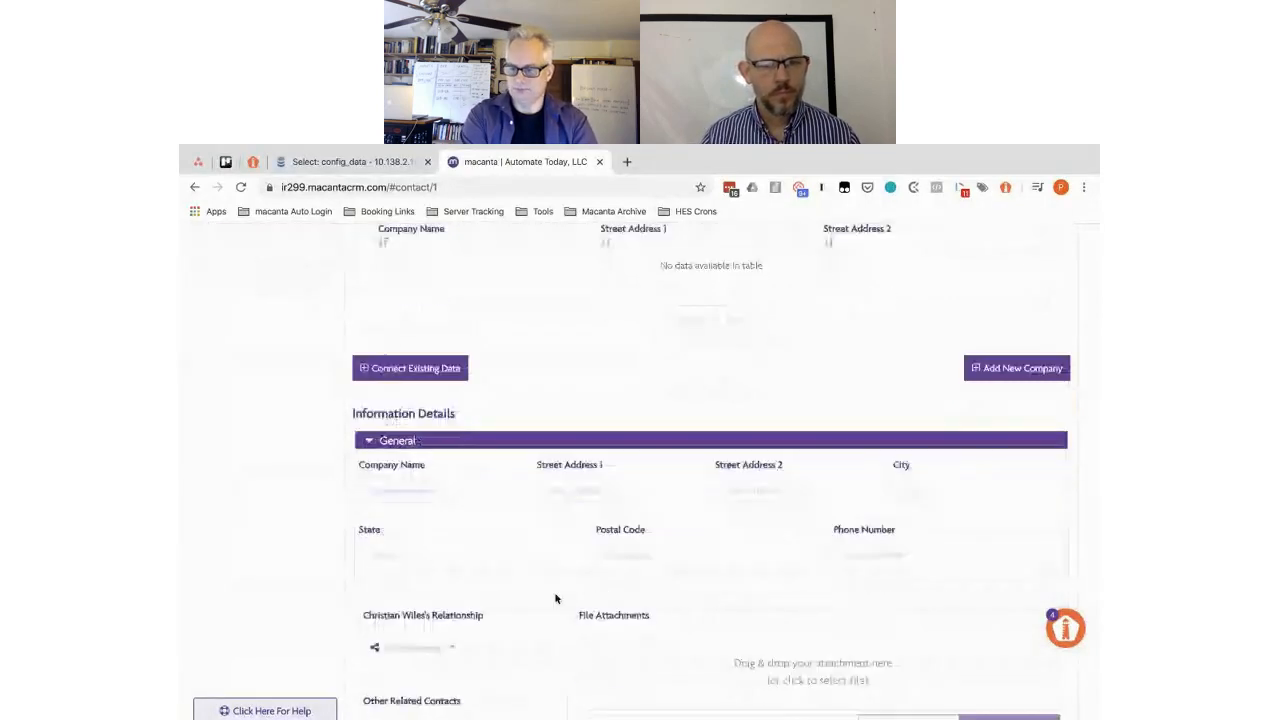
pyautogui.scroll(3, 434, 386)
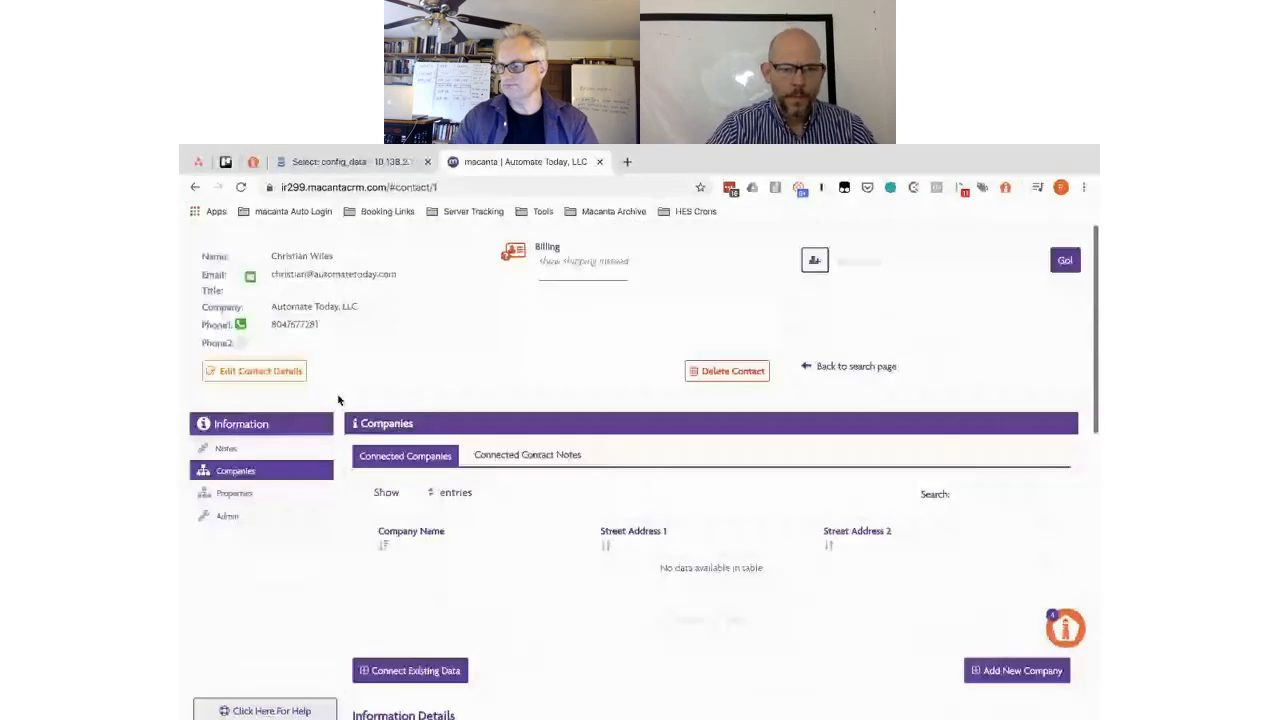
# - Switch to the contact's Properties section and look through its General property detail fields
pyautogui.click(234, 494)
pyautogui.scroll(-2, 349, 536)
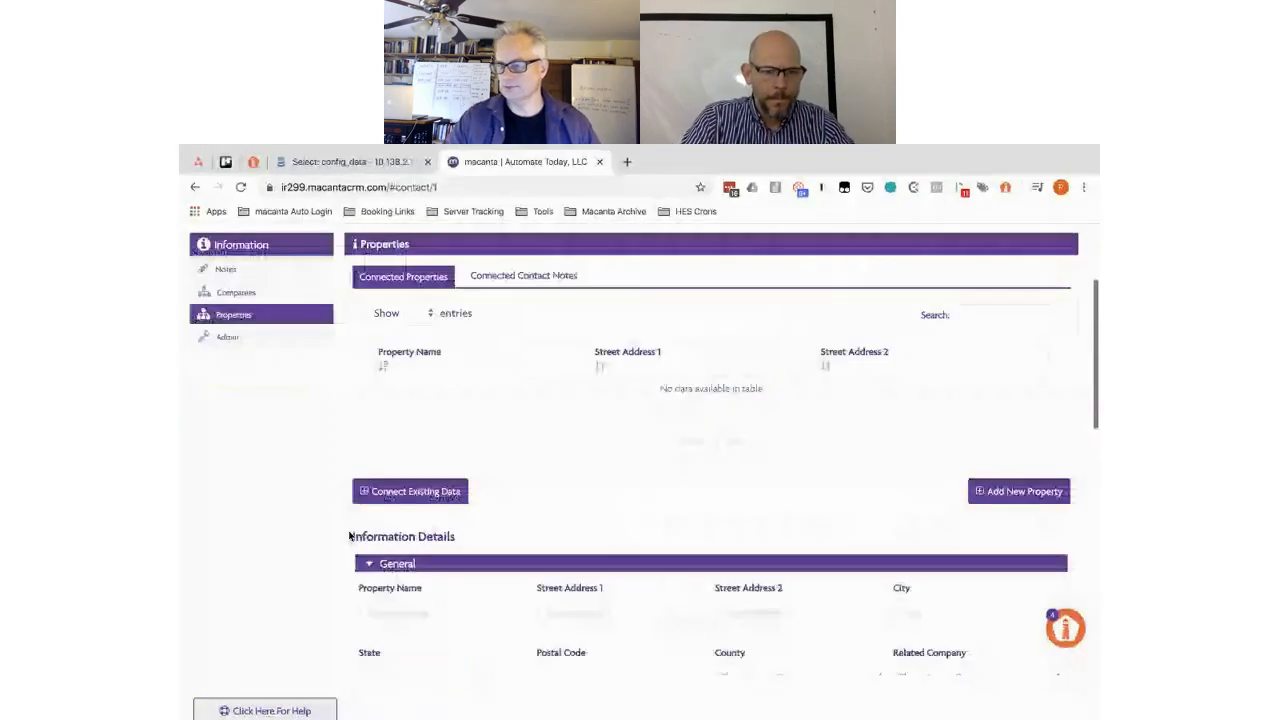
pyautogui.scroll(-2, 757, 585)
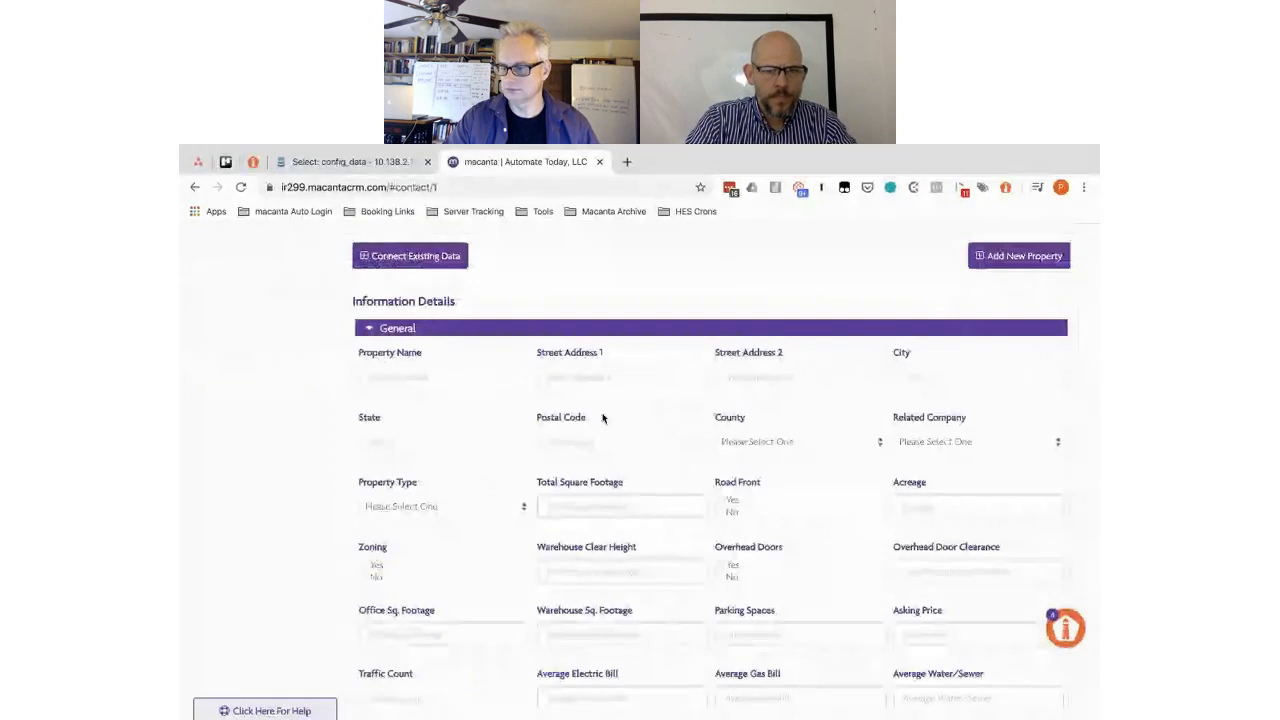
pyautogui.scroll(3, 347, 408)
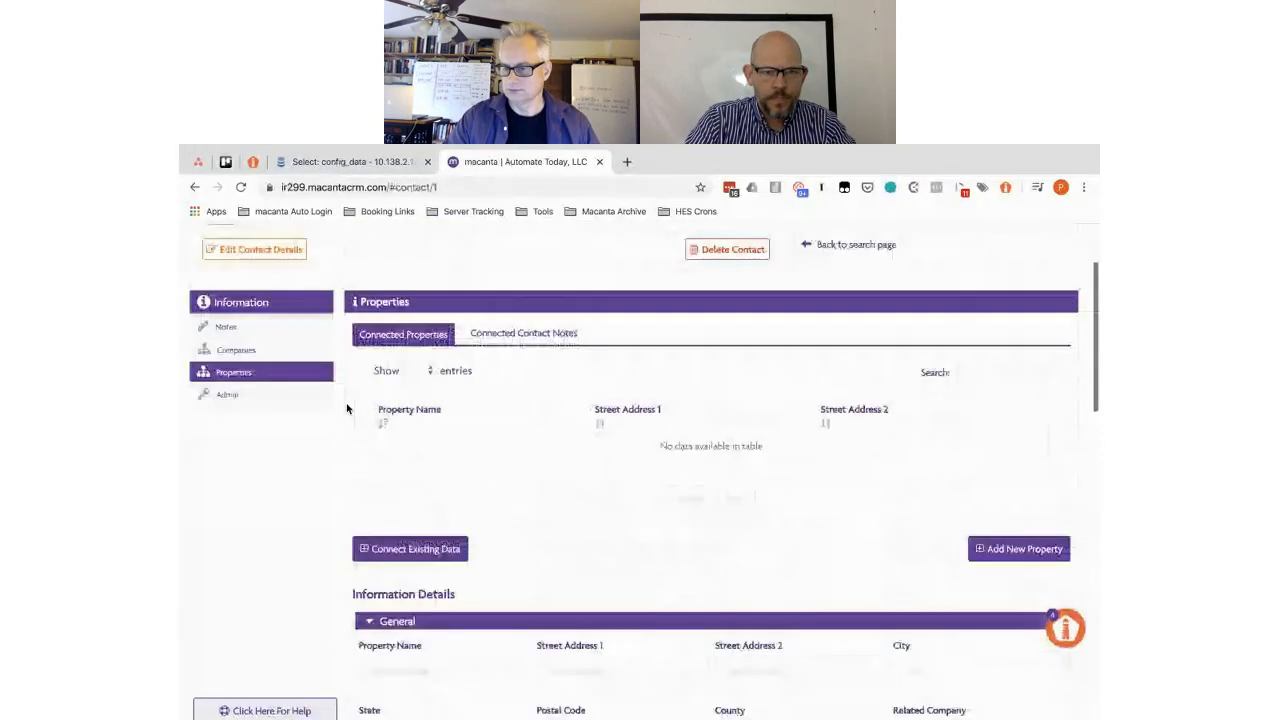
pyautogui.scroll(1, 347, 408)
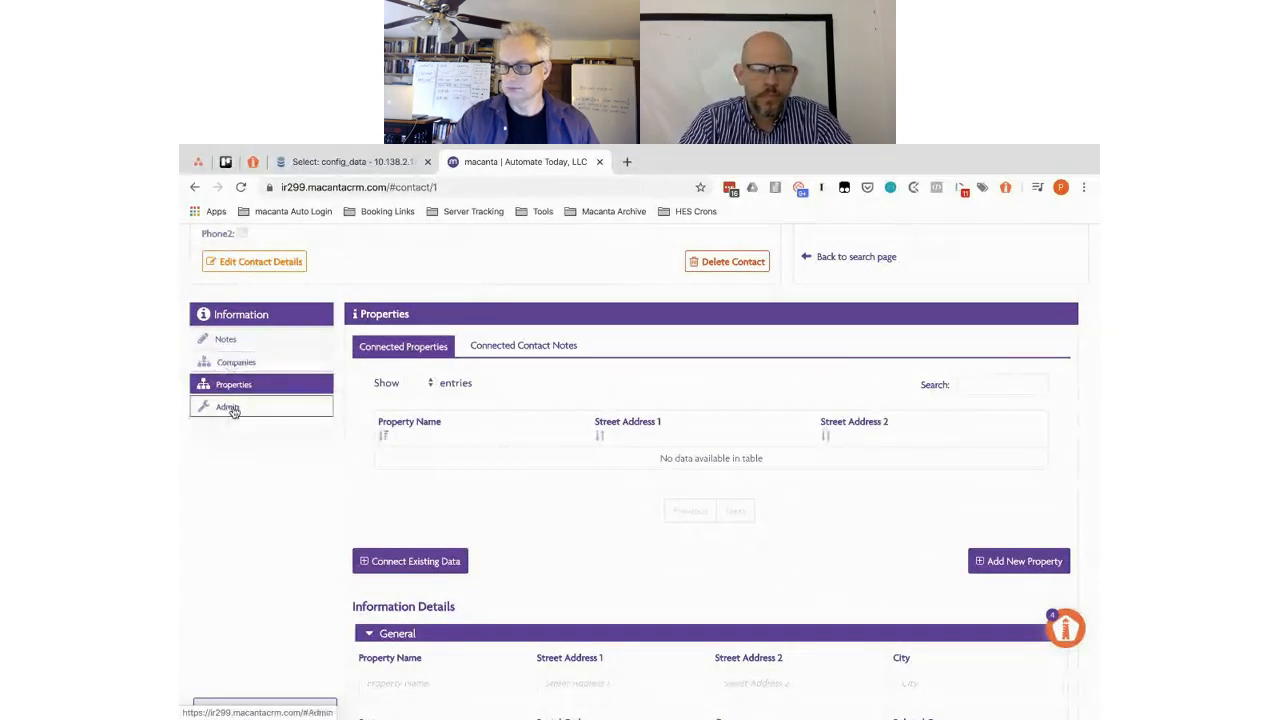
# - In Admin, bring up the Companies connected info's seven fields, from Company Name to Phone Number
pyautogui.click(228, 408)
pyautogui.scroll(-10, 338, 477)
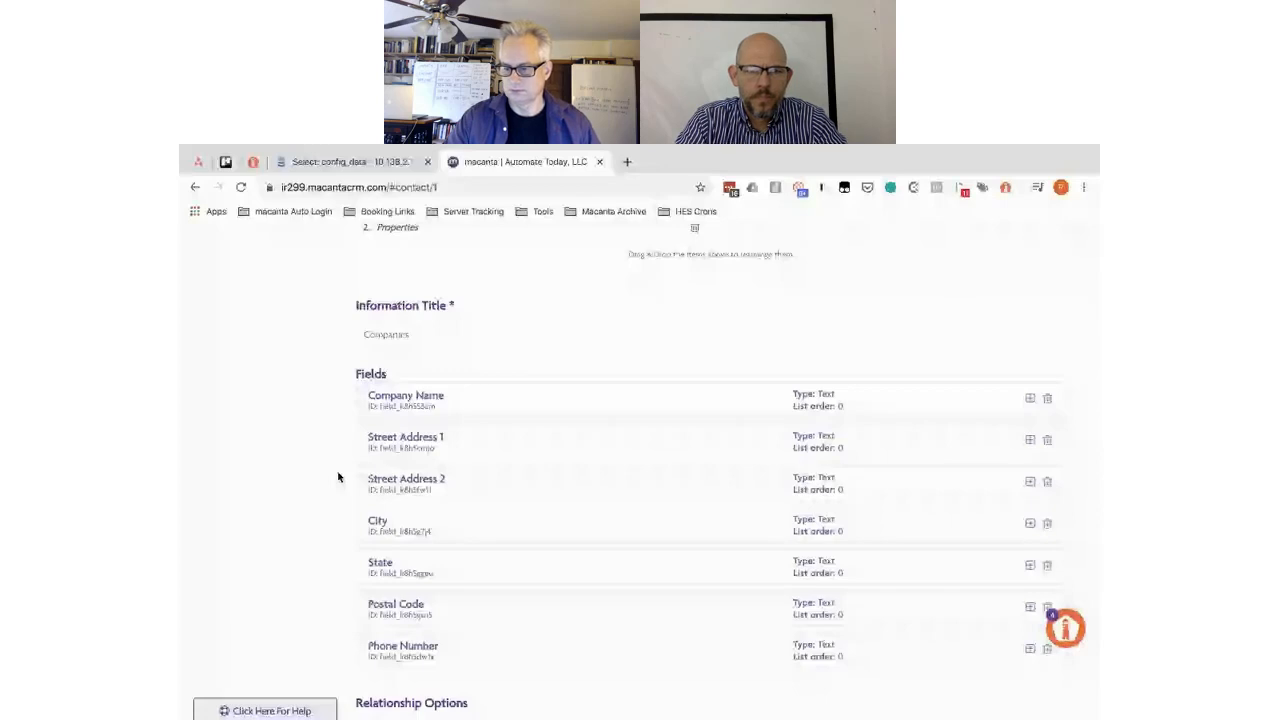
pyautogui.scroll(-1, 338, 477)
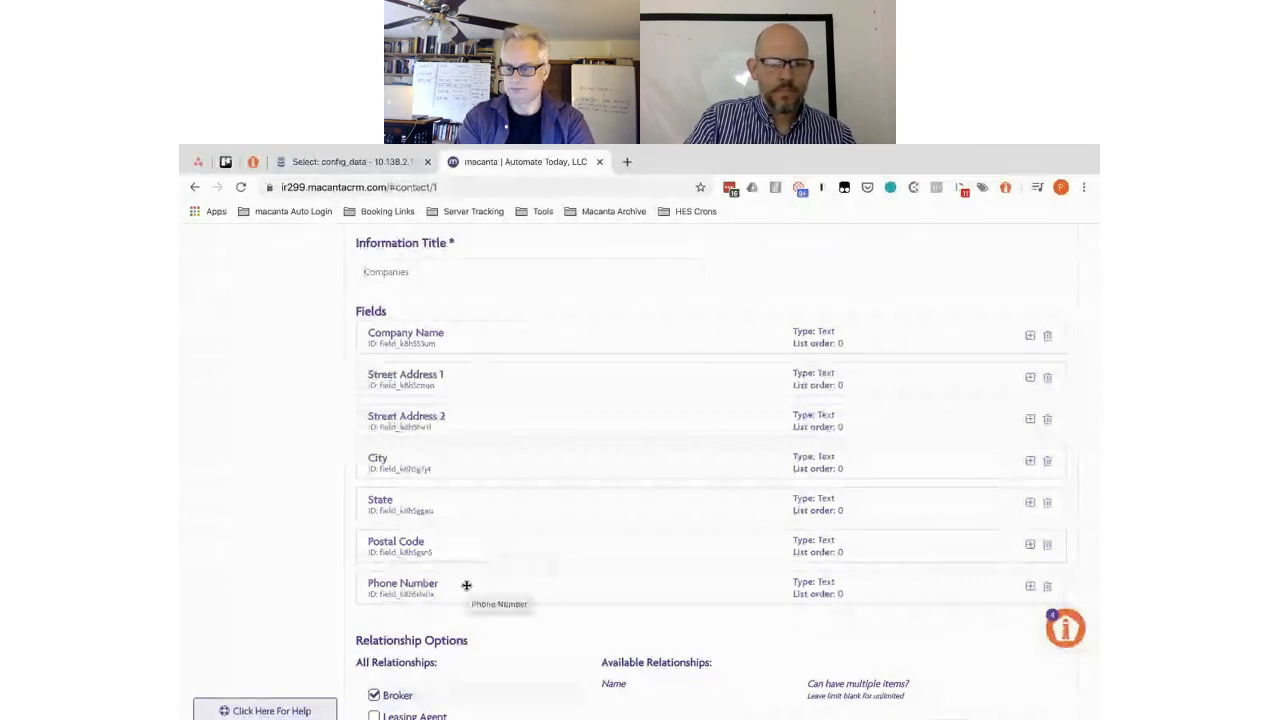
# - Drag Phone Number up to sit directly under Company Name, then check both fields' settings
pyautogui.moveTo(466, 583); pyautogui.dragTo(464, 367)
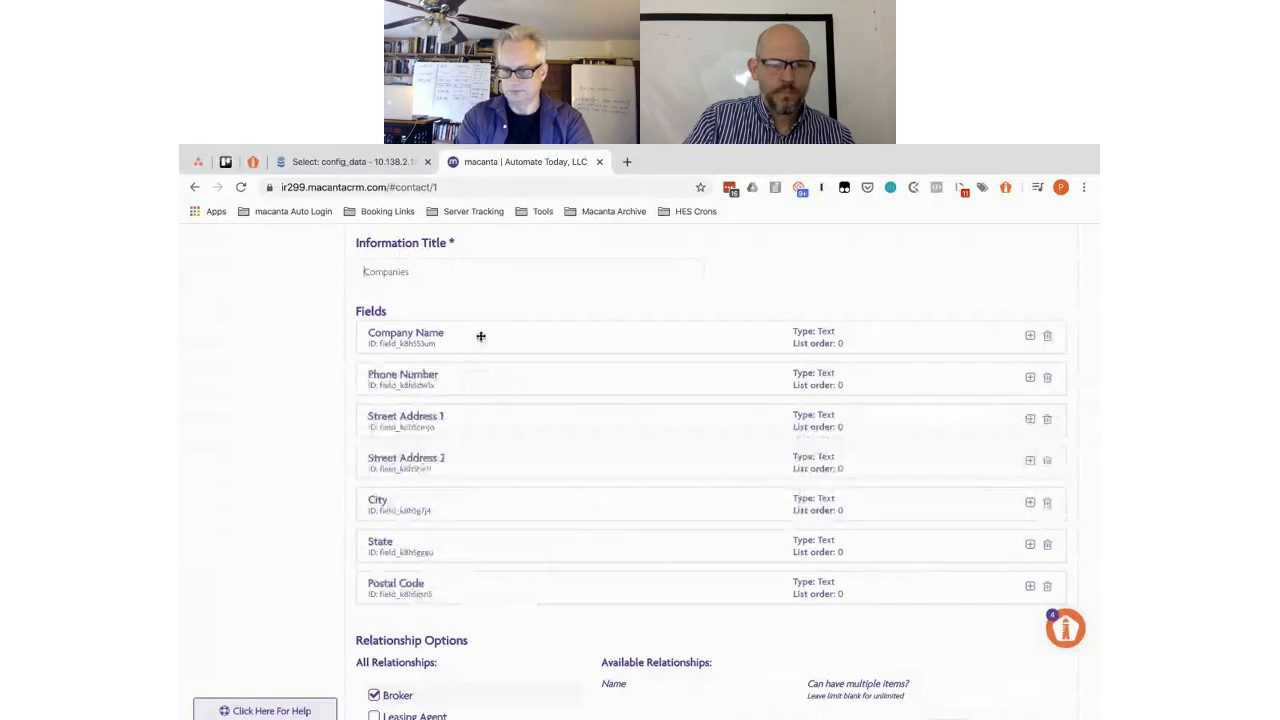
pyautogui.click(483, 335)
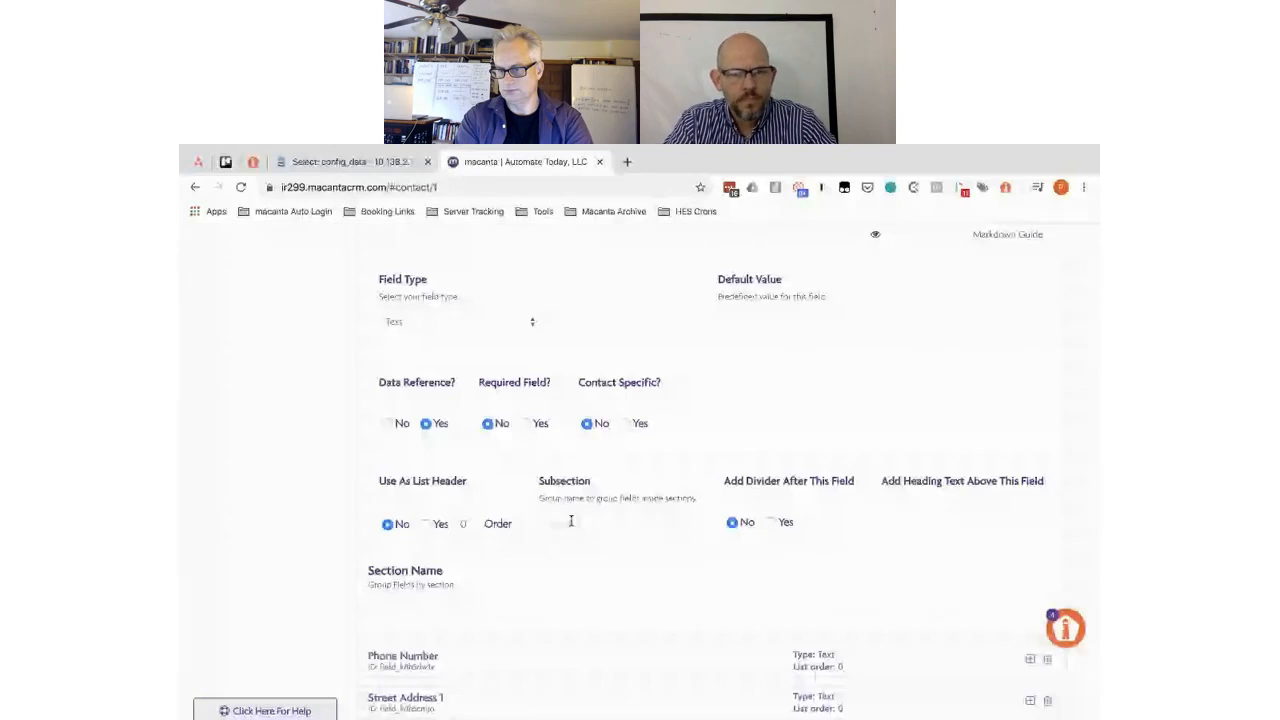
pyautogui.click(594, 653)
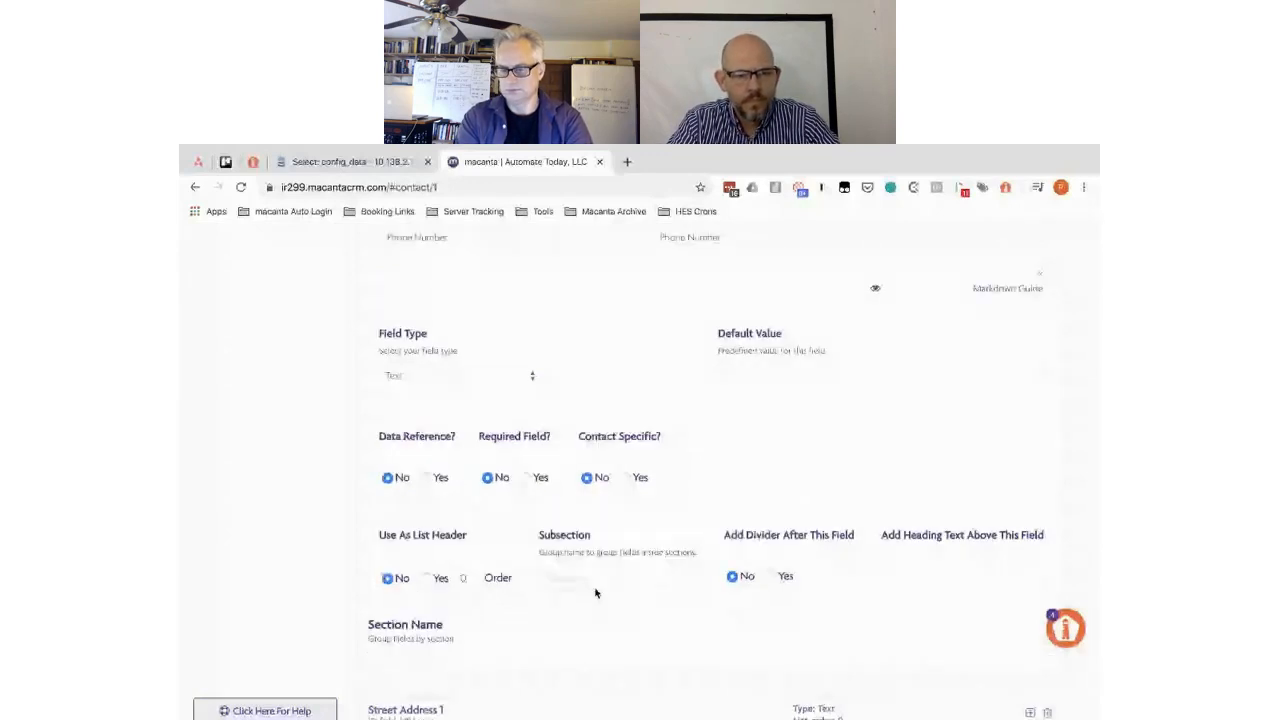
pyautogui.scroll(2, 509, 333)
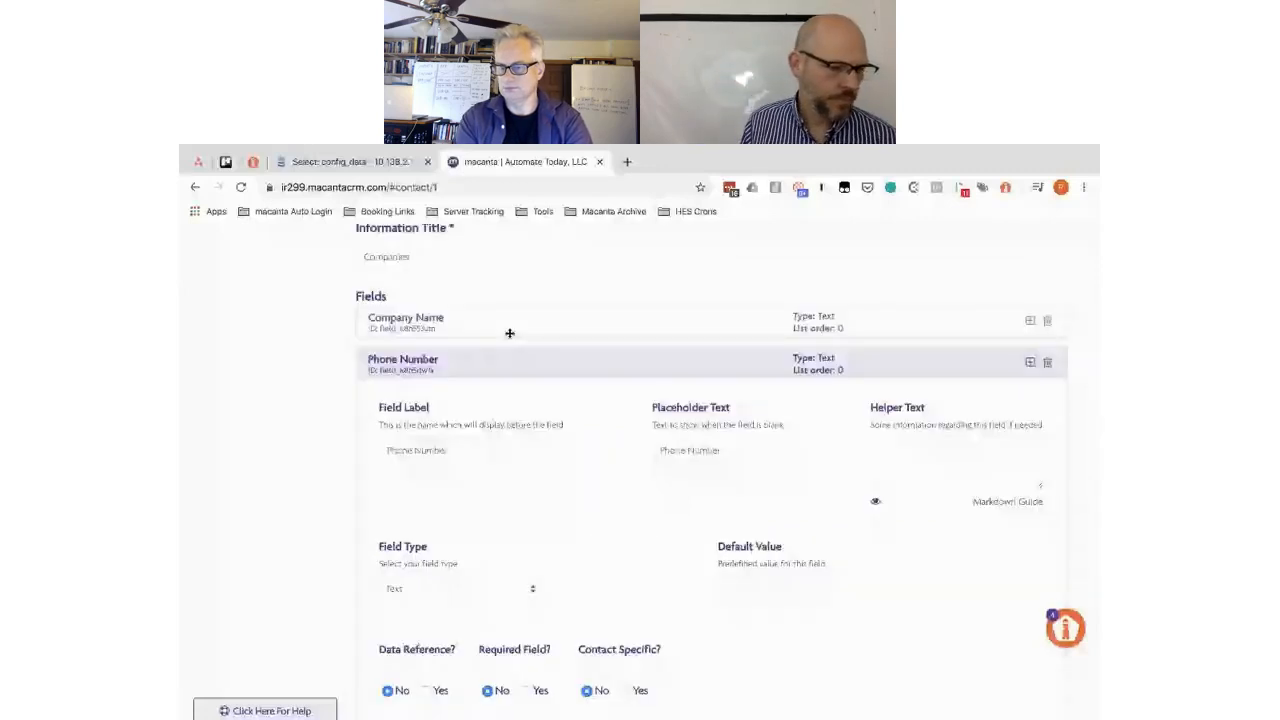
# - Set Company Name's Use As List Header to Yes with Order 1
pyautogui.click(509, 333)
pyautogui.scroll(-2, 509, 333)
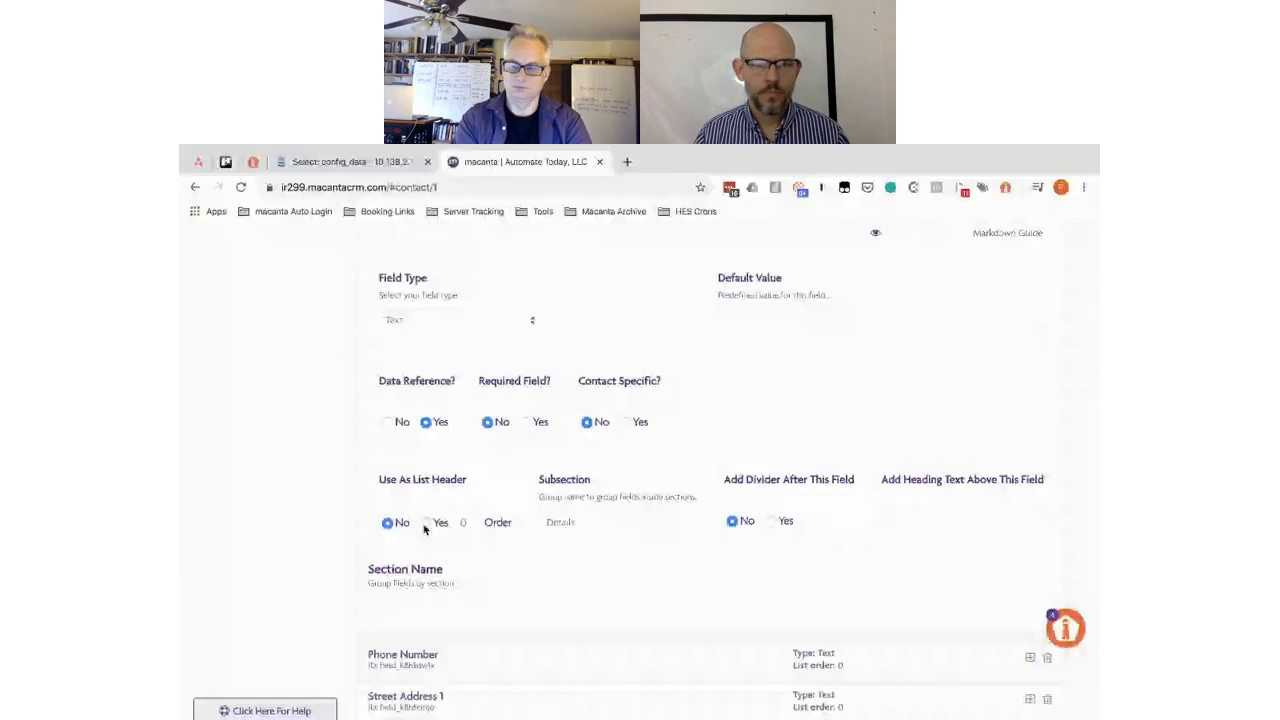
pyautogui.click(426, 525)
pyautogui.scroll(-2, 637, 555)
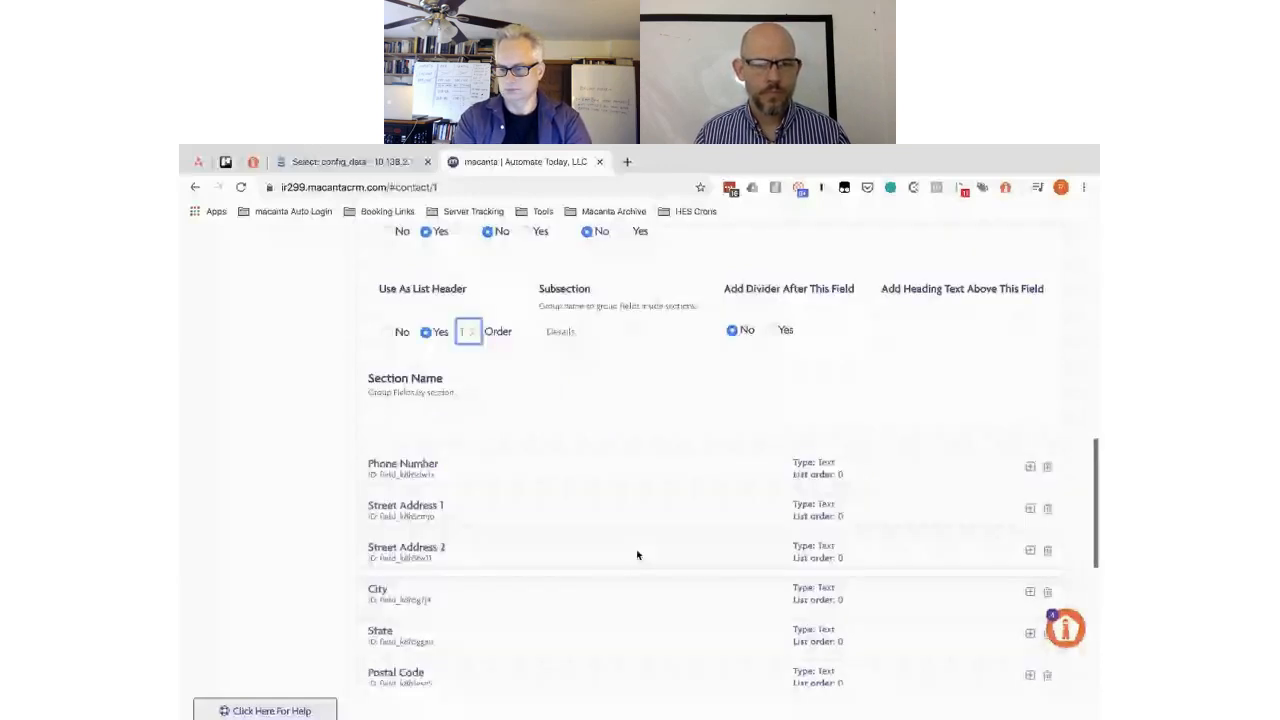
pyautogui.scroll(-1, 637, 555)
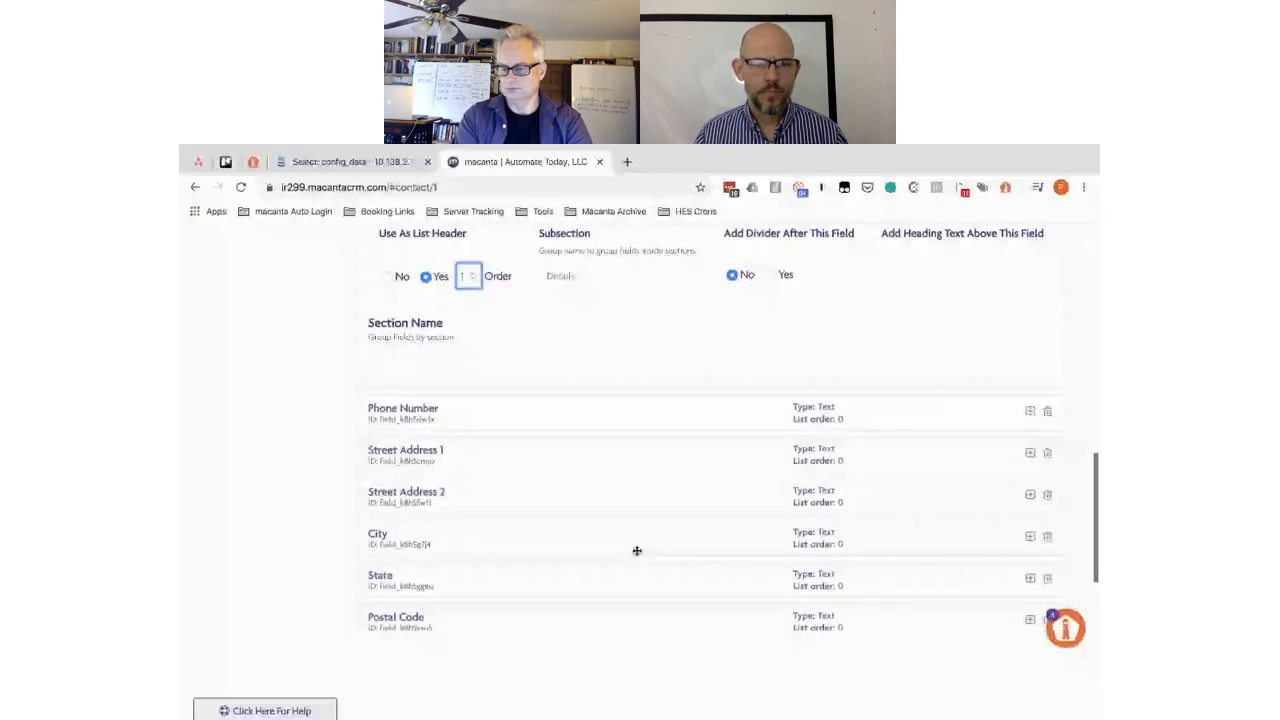
pyautogui.scroll(-5, 495, 452)
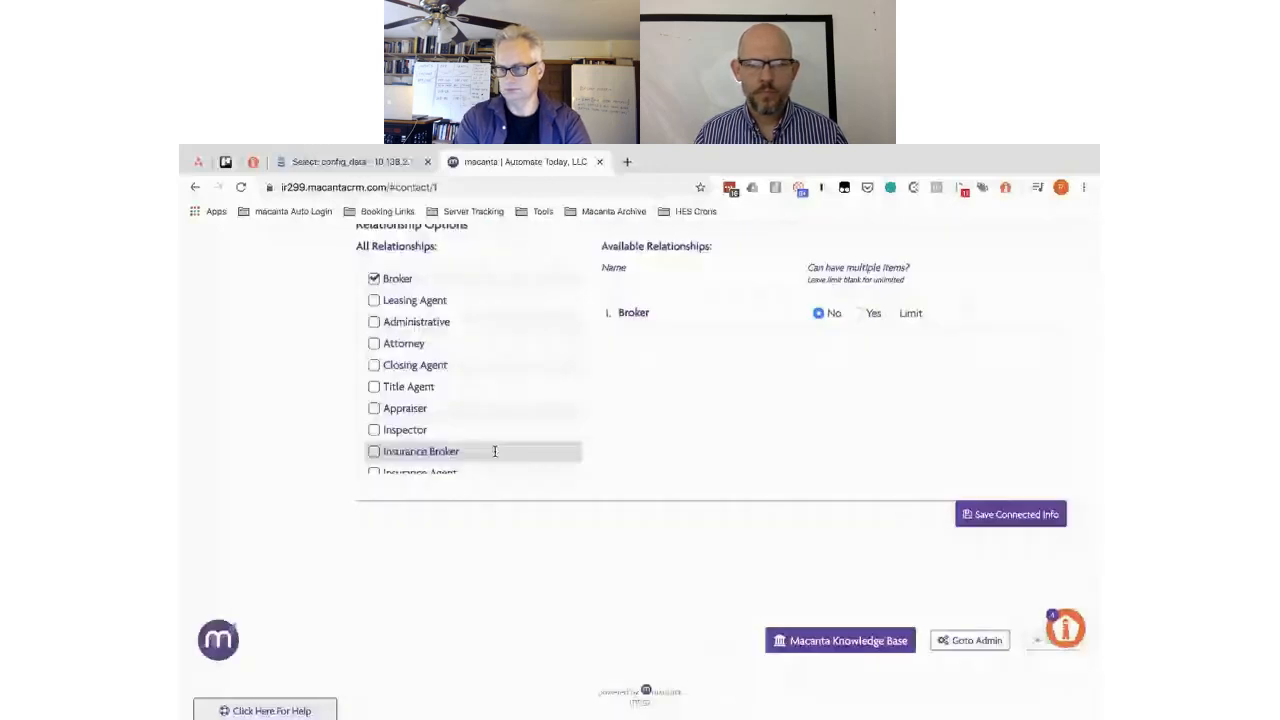
pyautogui.scroll(8, 495, 452)
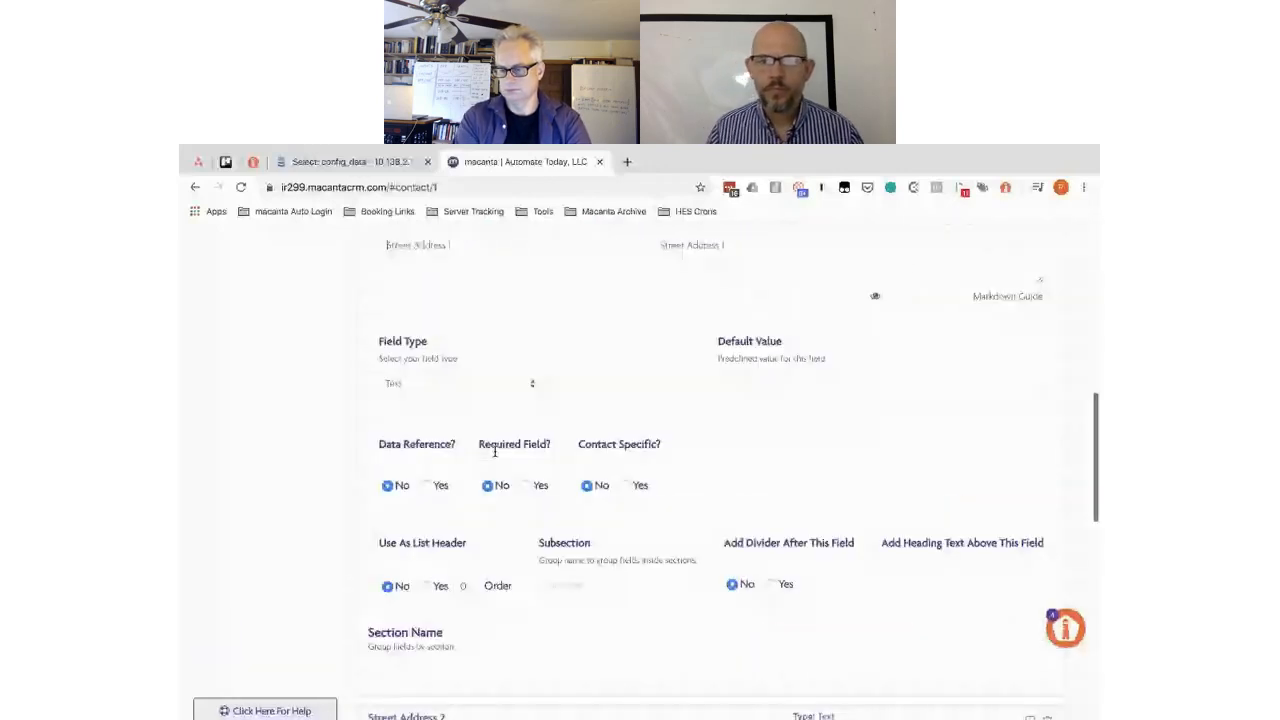
# - Enter 'Address' as the Subsection for Street Address 1, State and Postal Code
pyautogui.scroll(-2, 494, 452)
pyautogui.click(566, 395)
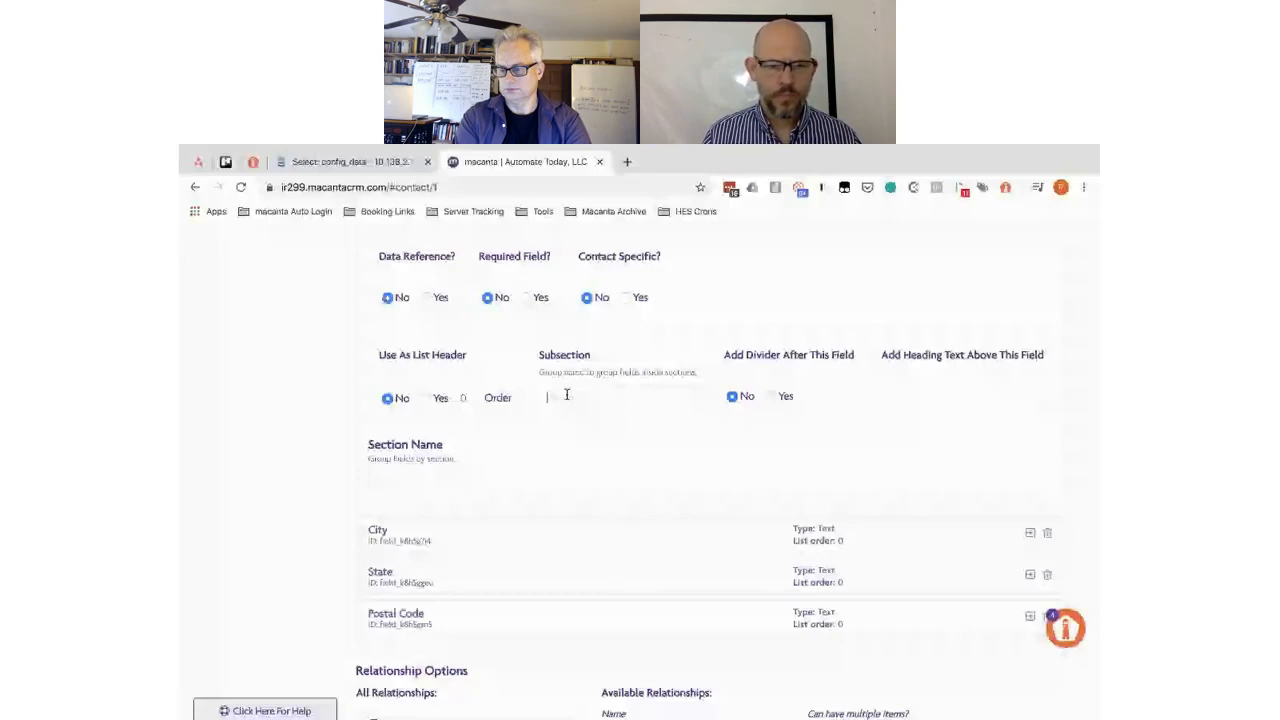
pyautogui.scroll(1, 511, 634)
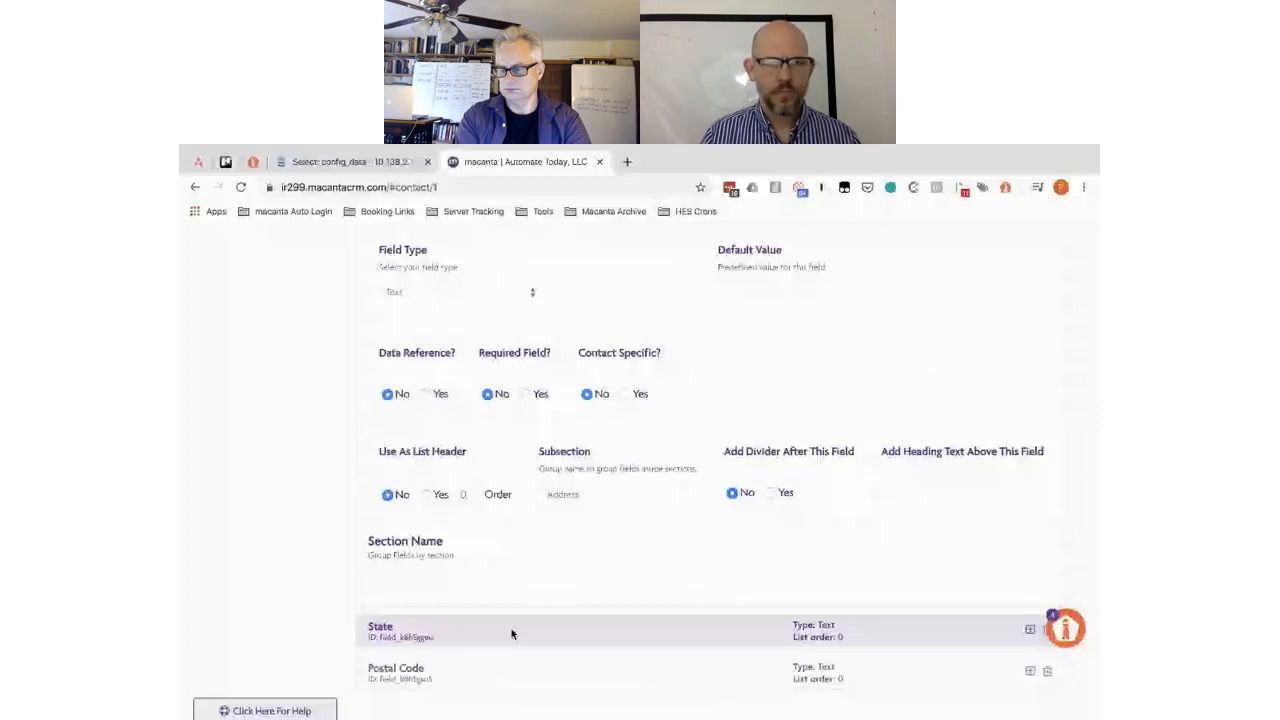
pyautogui.click(511, 634)
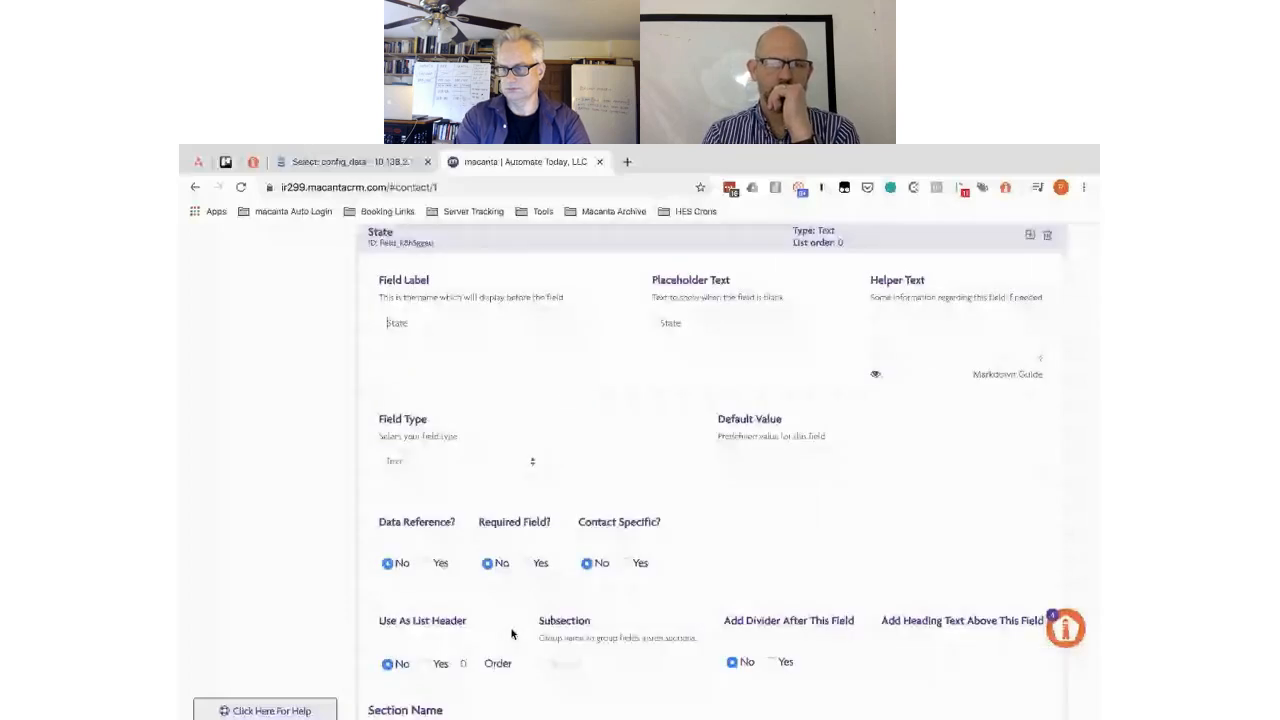
pyautogui.scroll(-3, 511, 634)
pyautogui.click(526, 557)
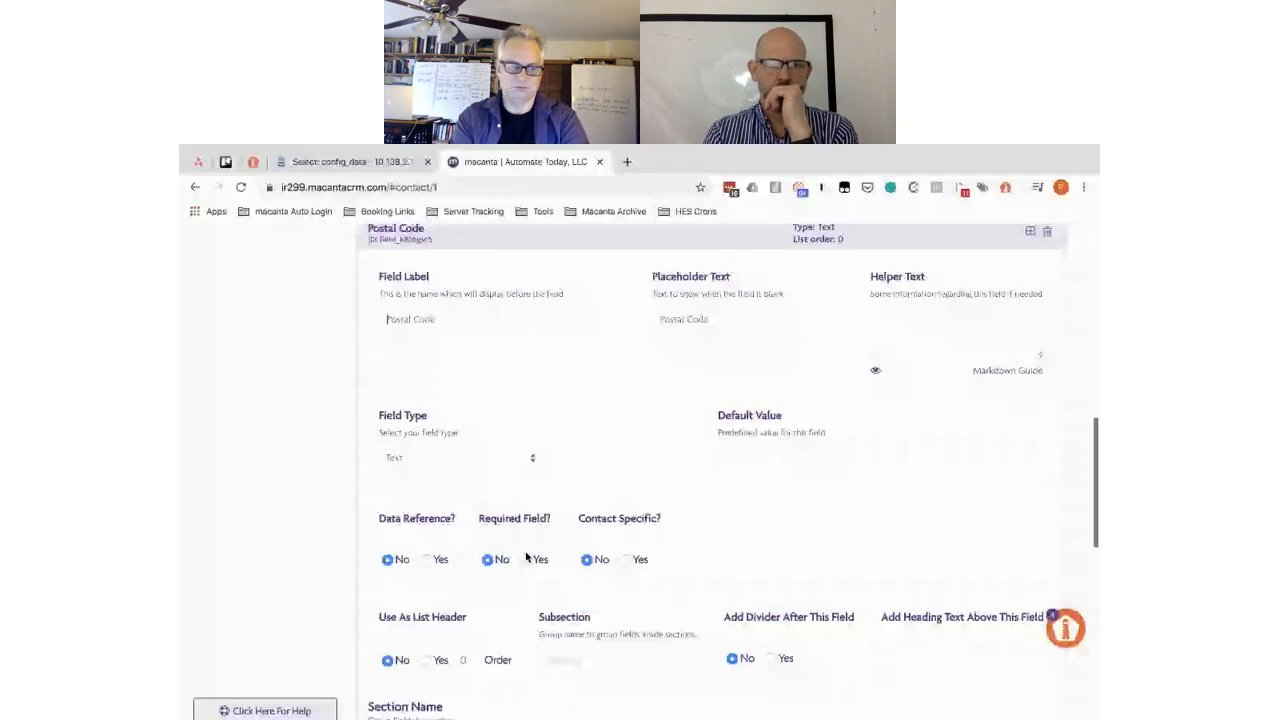
pyautogui.scroll(3, 564, 543)
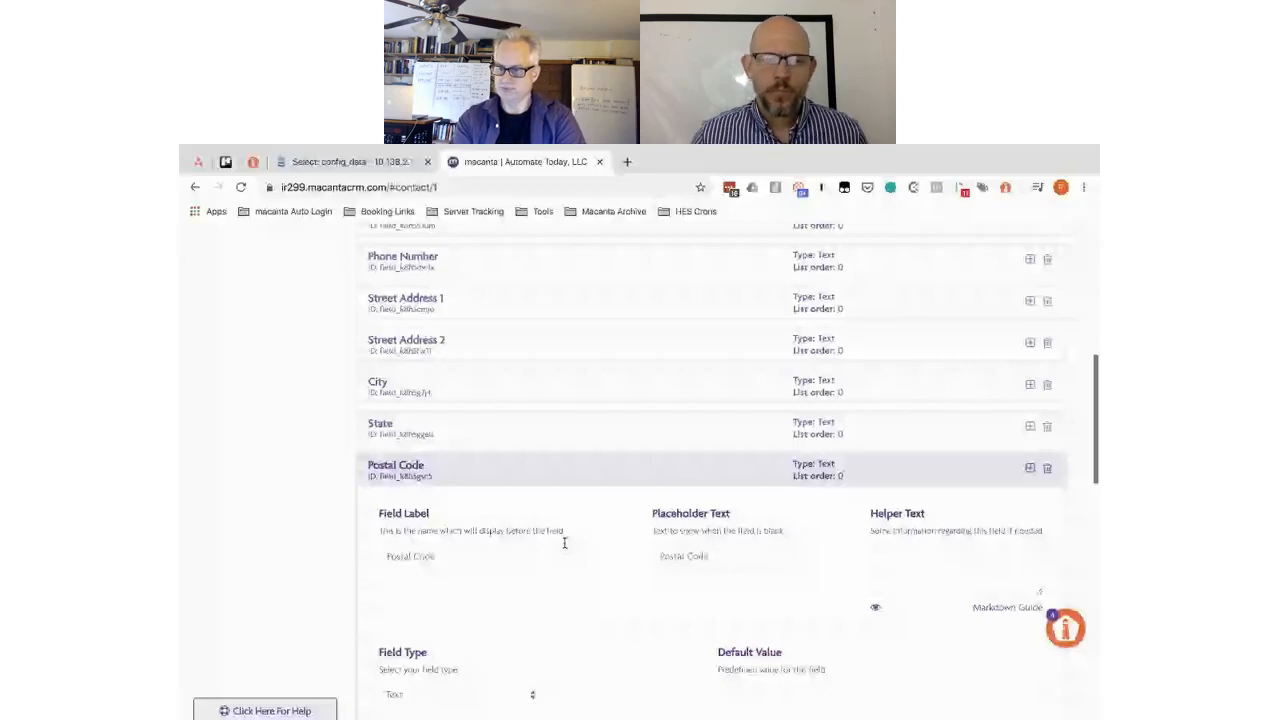
pyautogui.scroll(2, 564, 543)
pyautogui.scroll(-1, 566, 548)
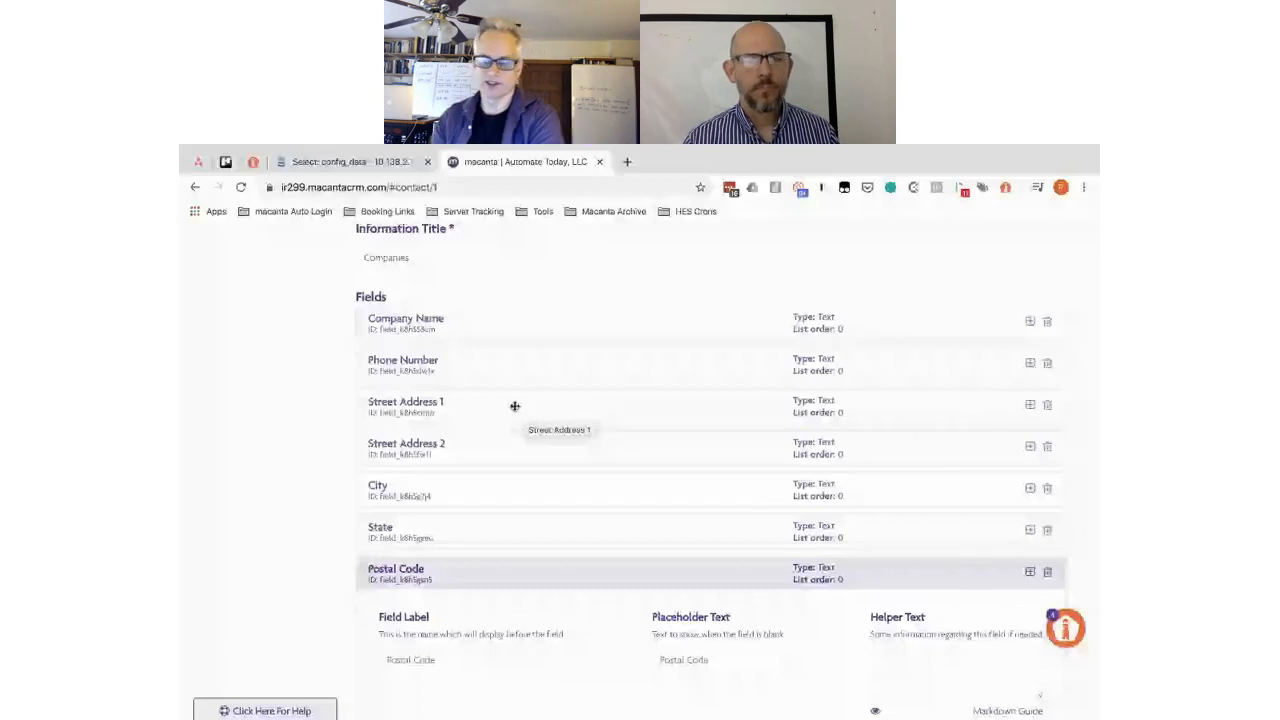
pyautogui.scroll(-3, 875, 615)
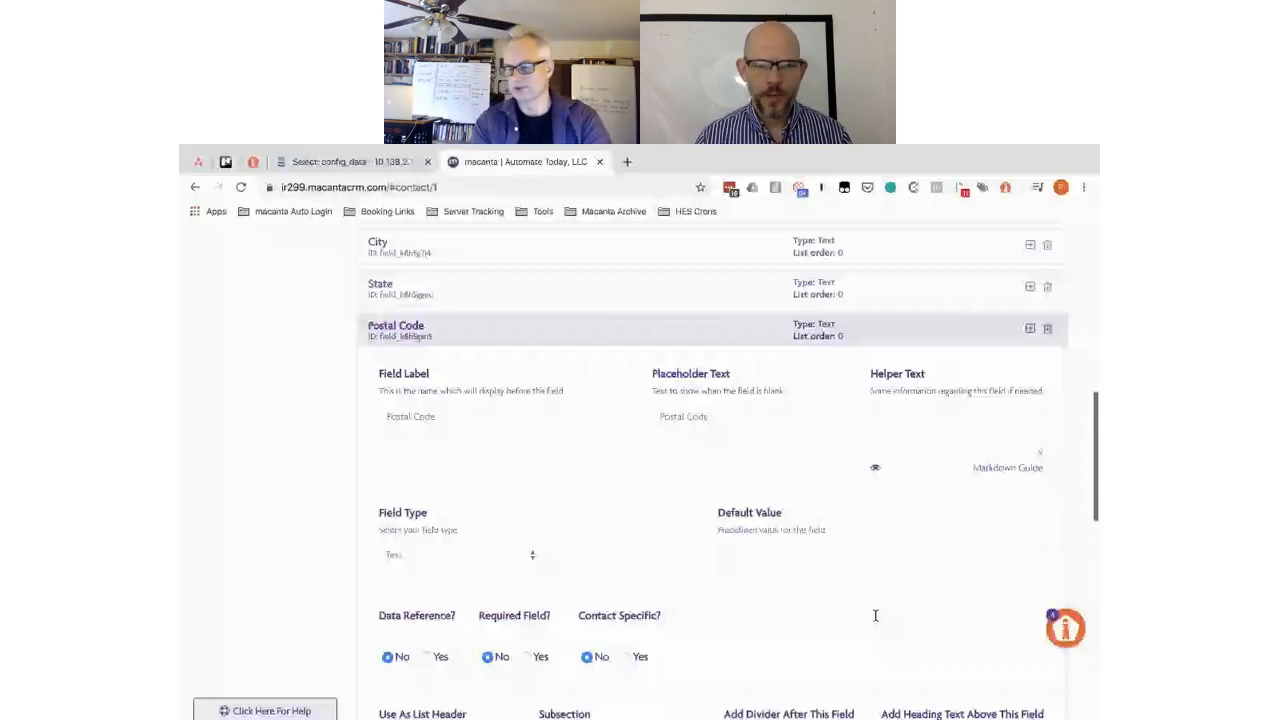
pyautogui.scroll(-6, 875, 615)
pyautogui.scroll(-1, 979, 645)
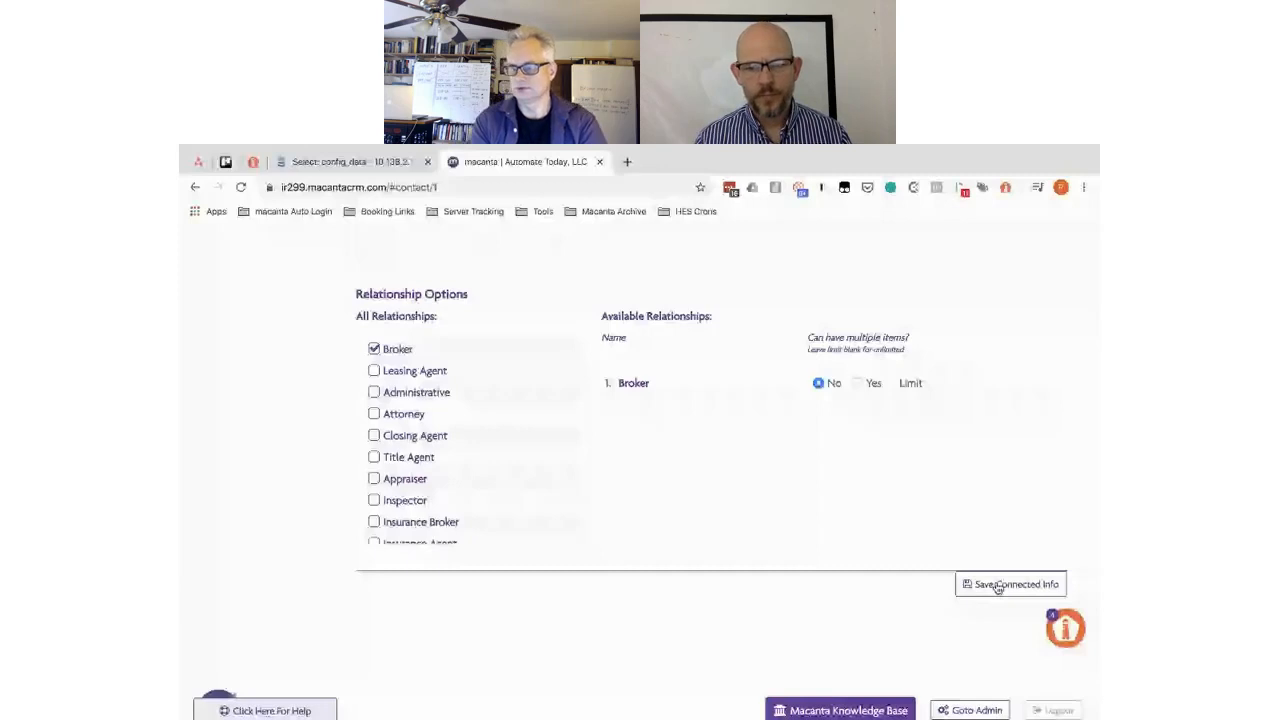
pyautogui.scroll(3, 294, 438)
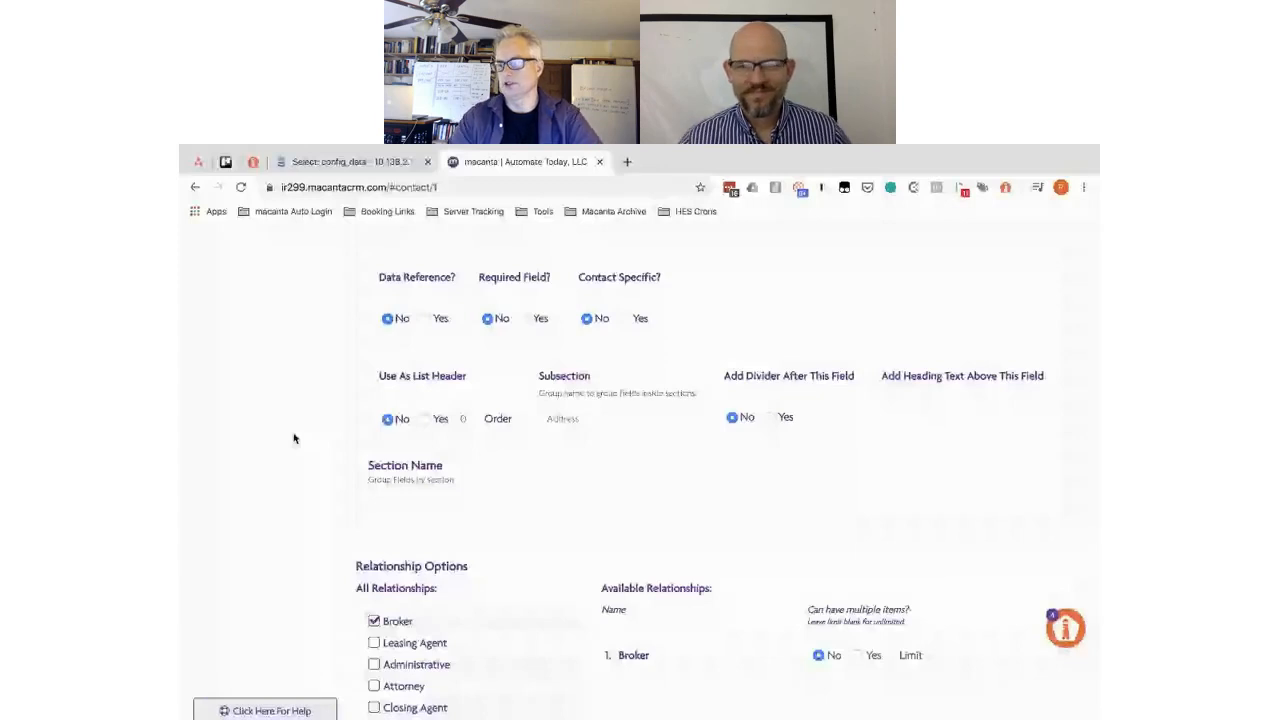
# - Reload the page and open the contact's Companies view
pyautogui.click(241, 188)
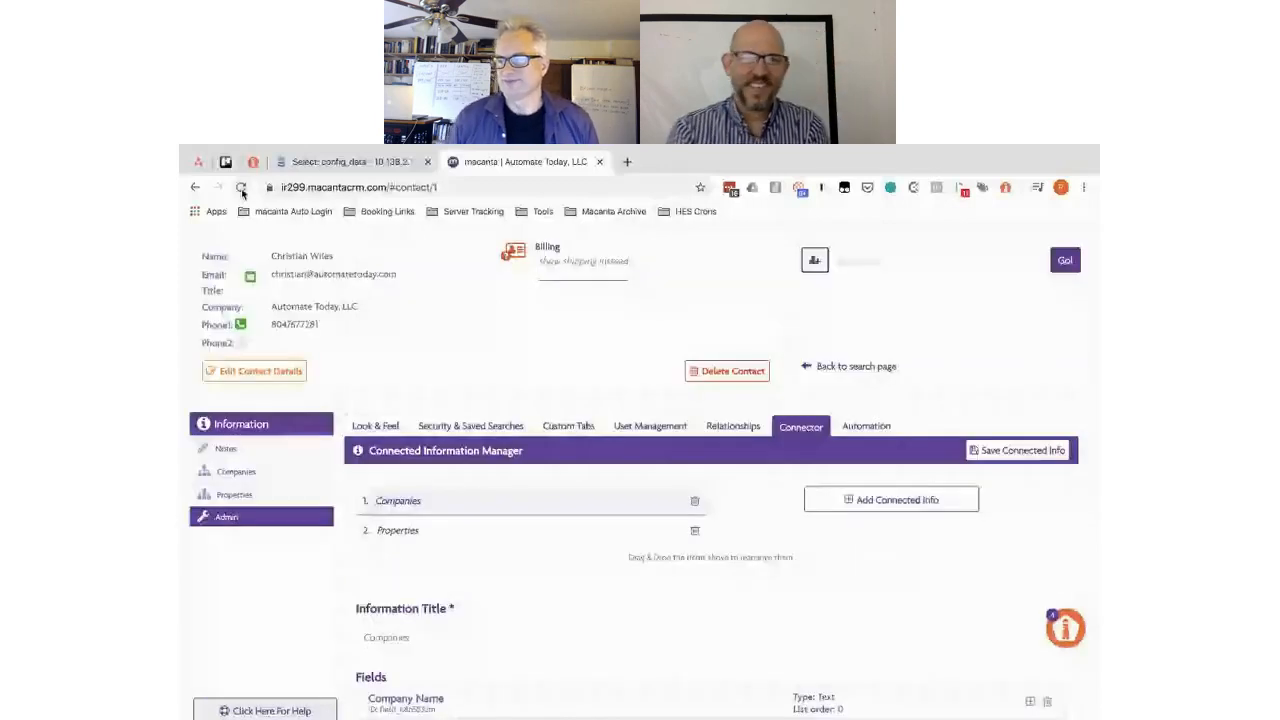
pyautogui.click(241, 188)
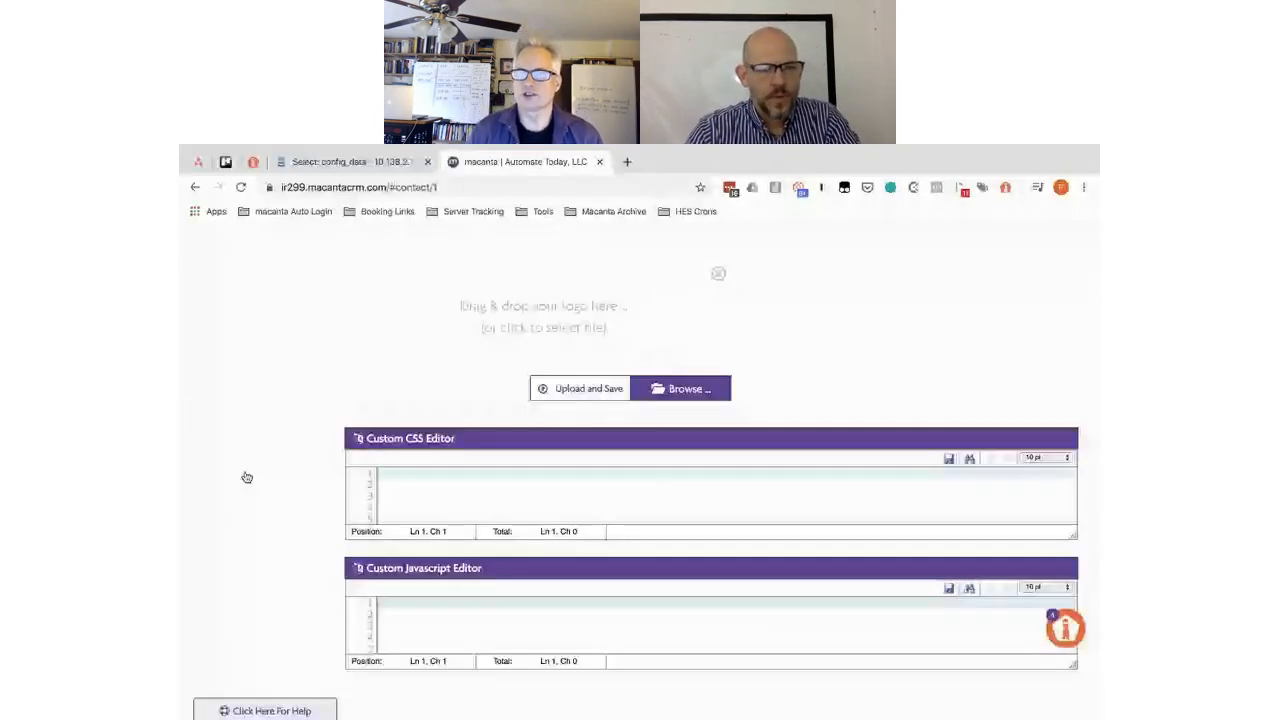
pyautogui.click(247, 477)
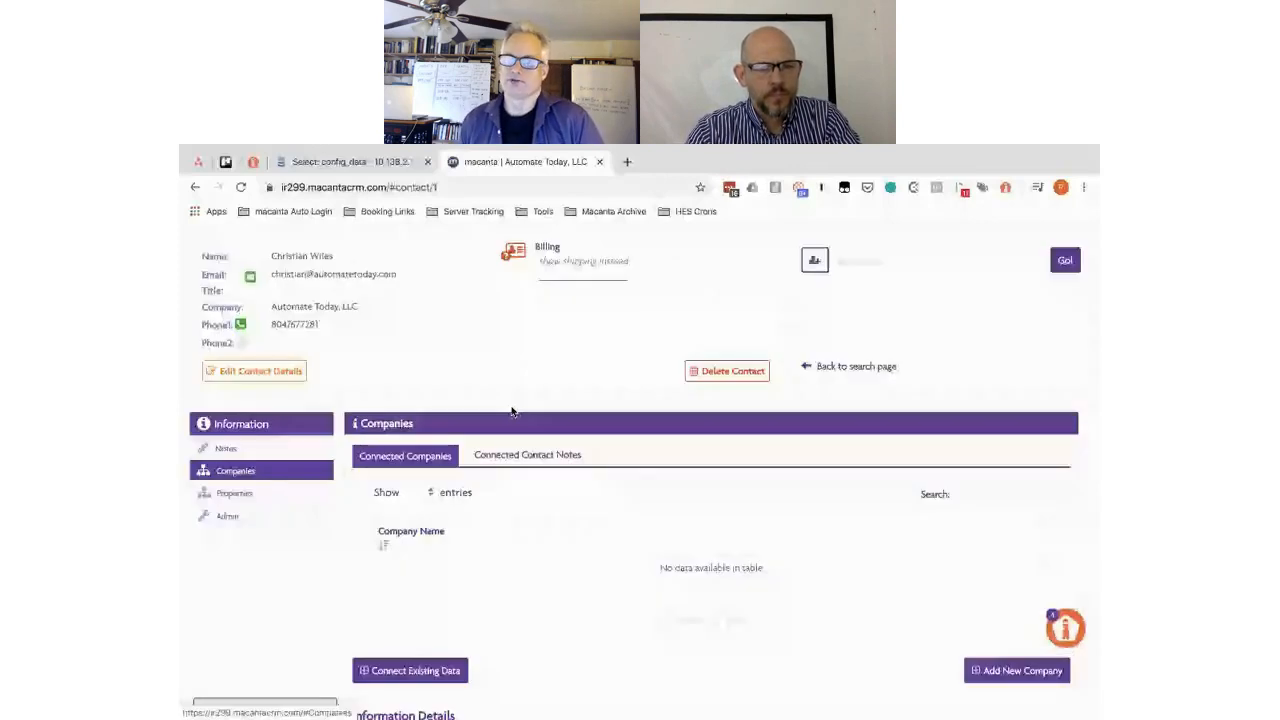
# - Scroll through Information Details to review the General, Details and Address sections
pyautogui.scroll(-3, 783, 393)
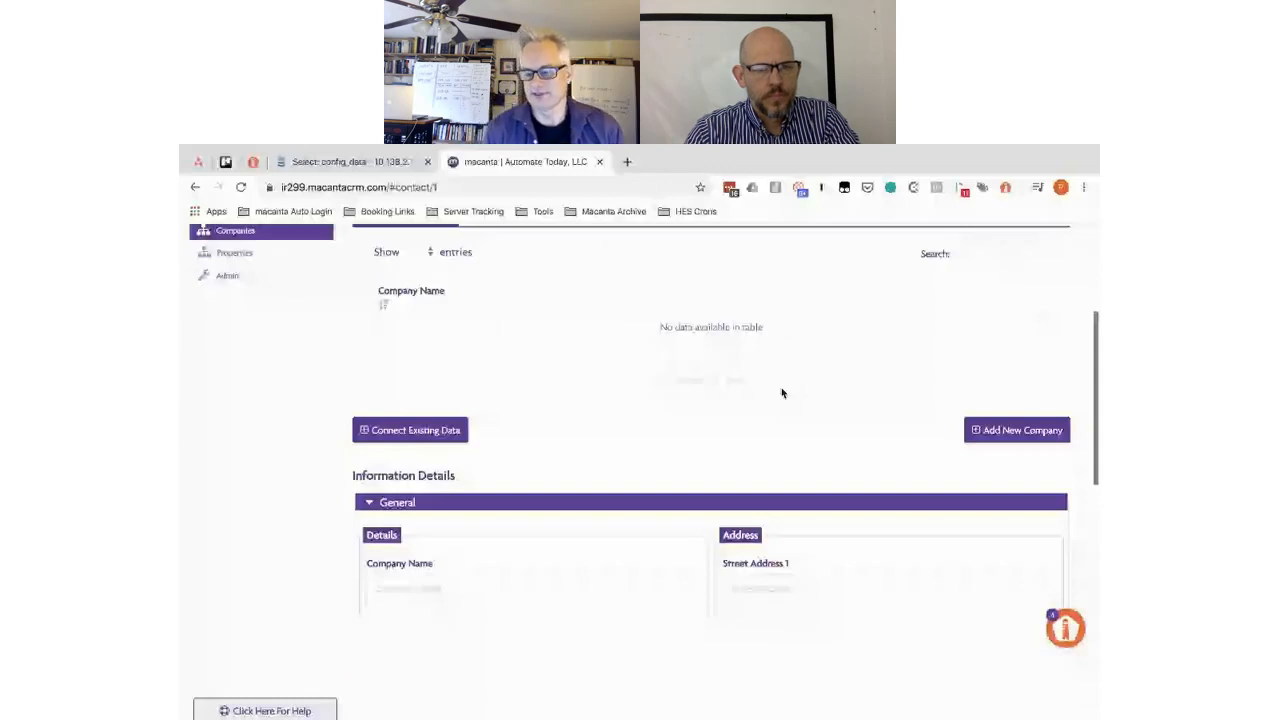
pyautogui.scroll(-3, 782, 392)
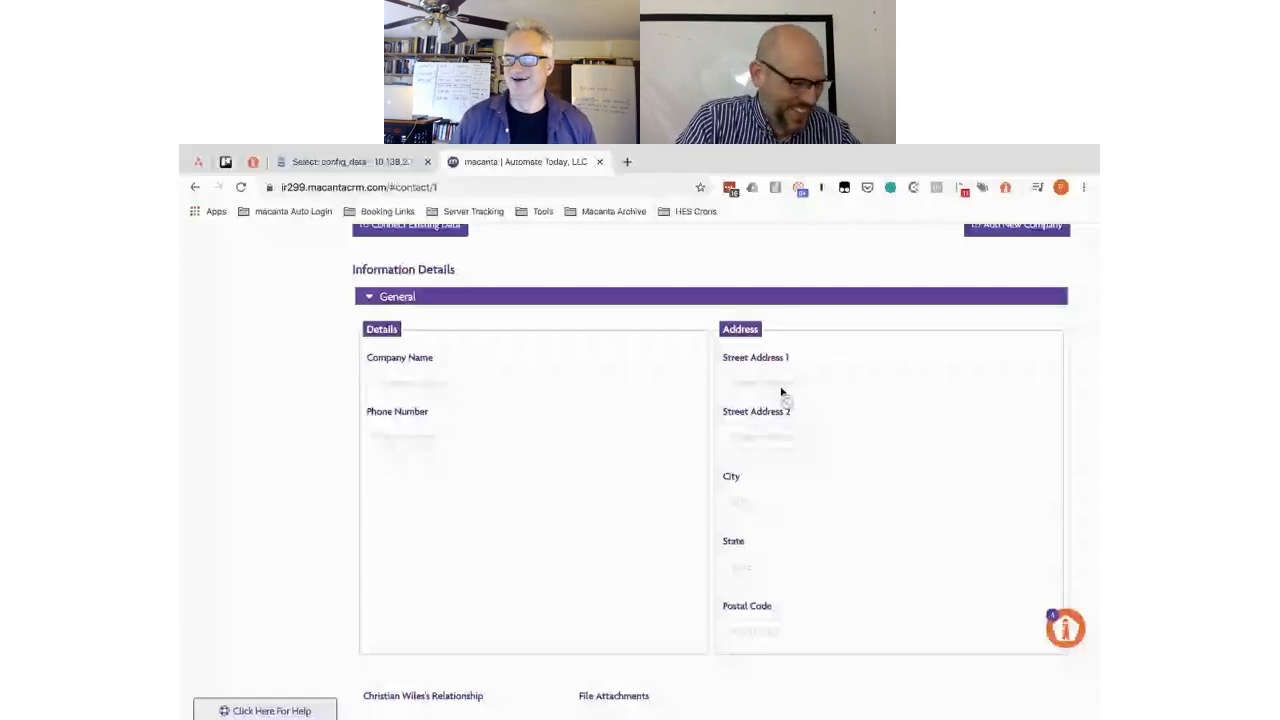
pyautogui.scroll(-1, 651, 300)
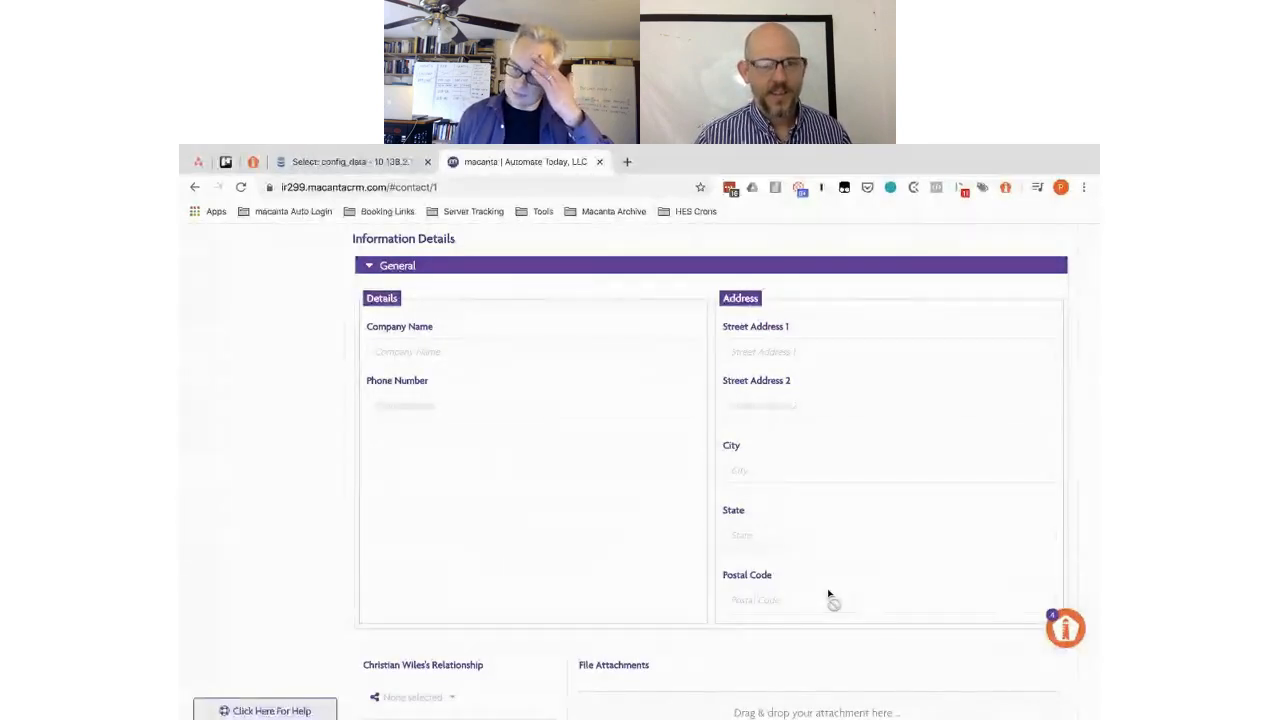
pyautogui.scroll(-1, 828, 594)
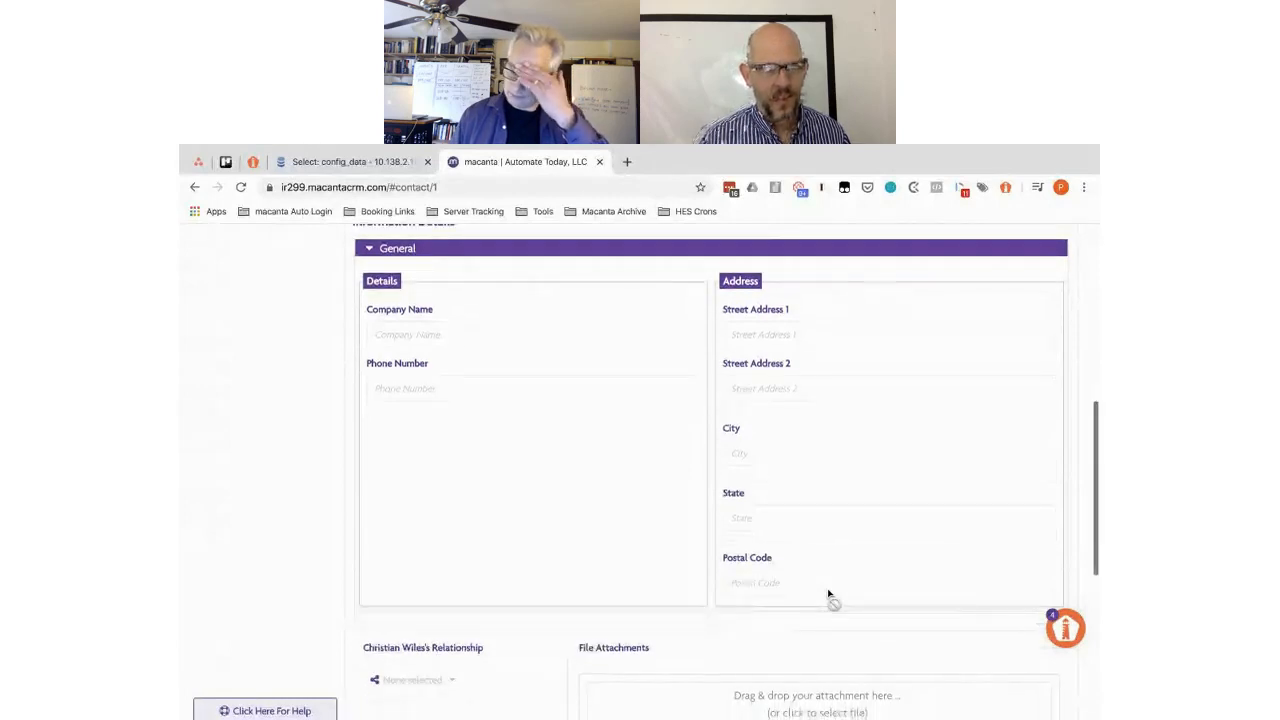
pyautogui.scroll(1, 828, 594)
pyautogui.scroll(4, 828, 594)
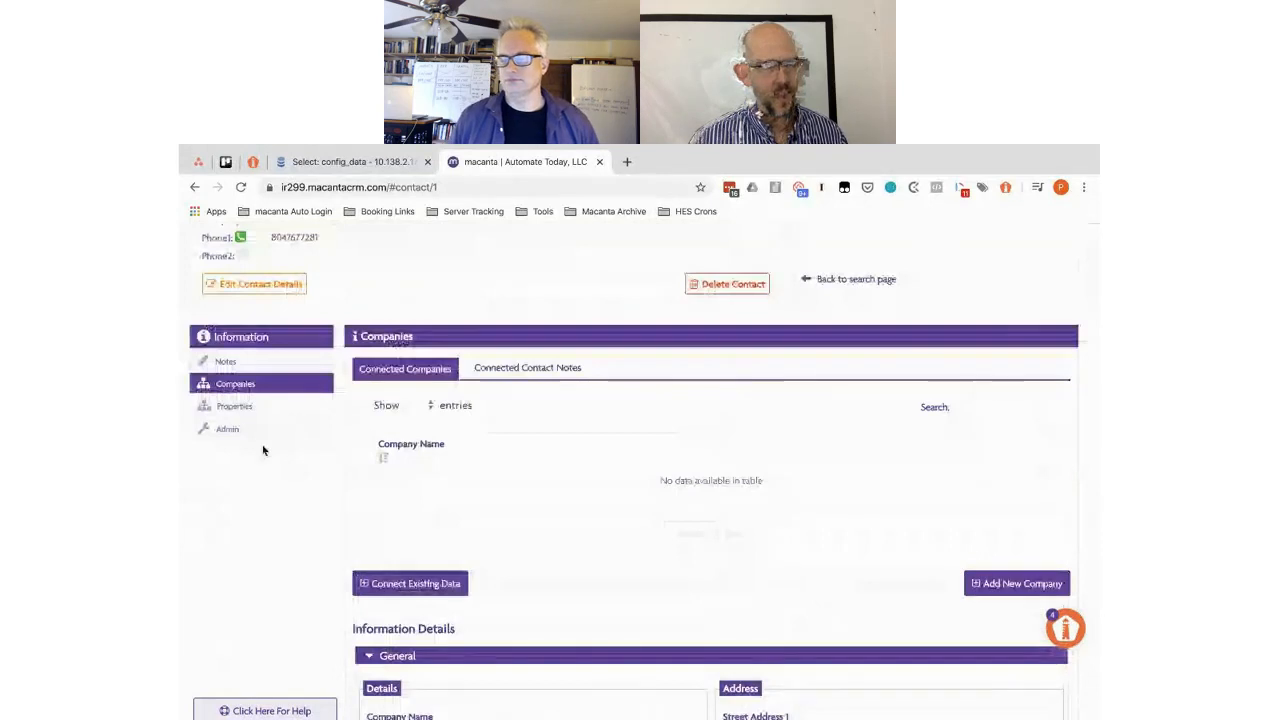
# - Go to Admin, open the Companies Connector settings and scroll to Relationship Options
pyautogui.click(228, 432)
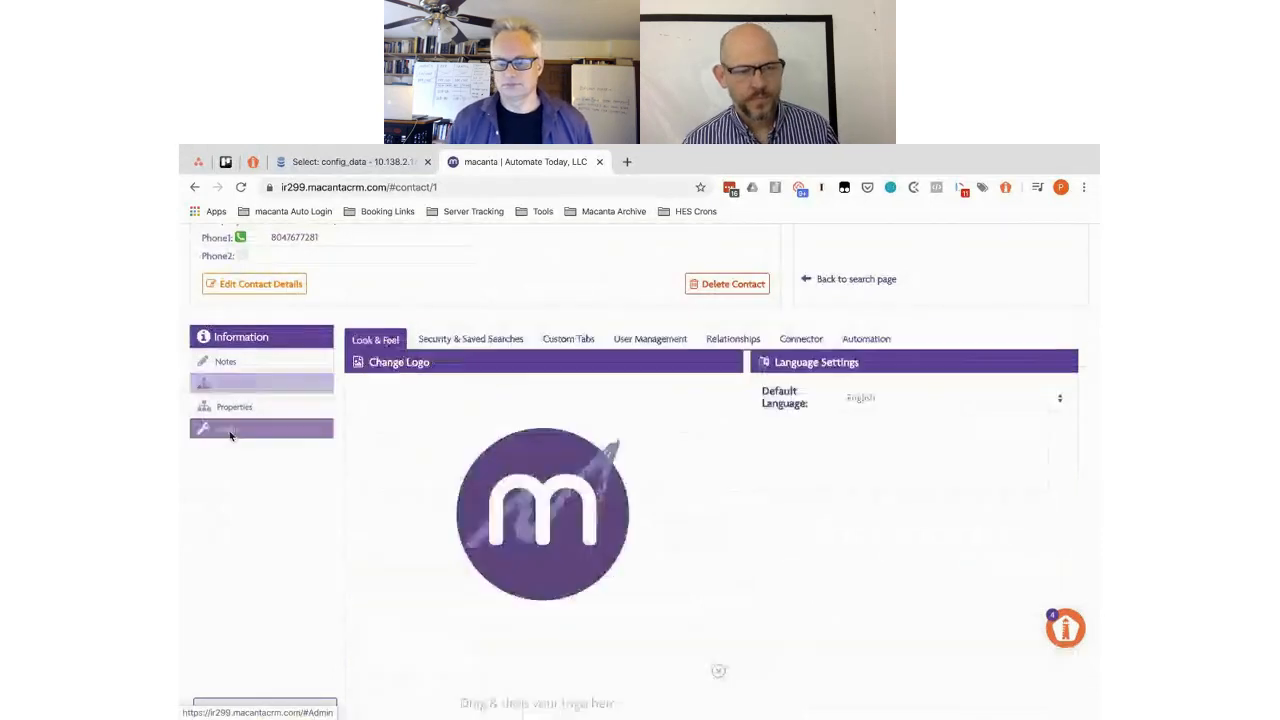
pyautogui.click(797, 340)
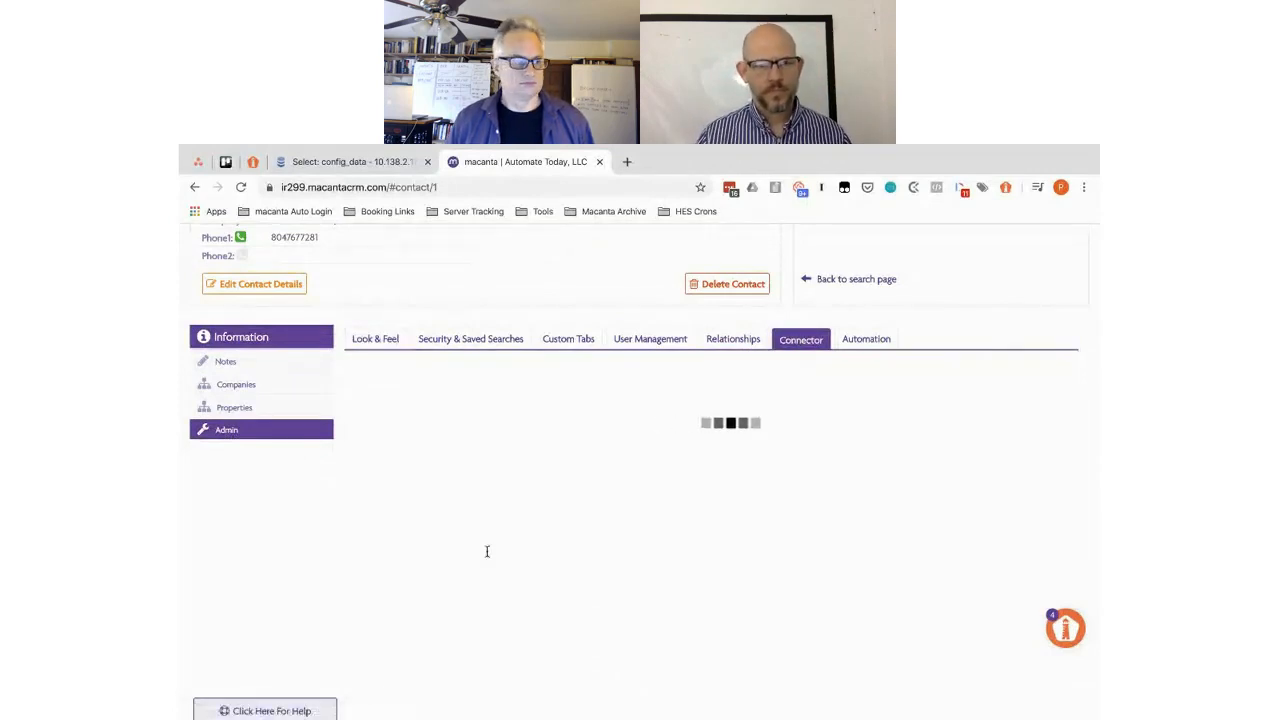
pyautogui.scroll(-5, 487, 551)
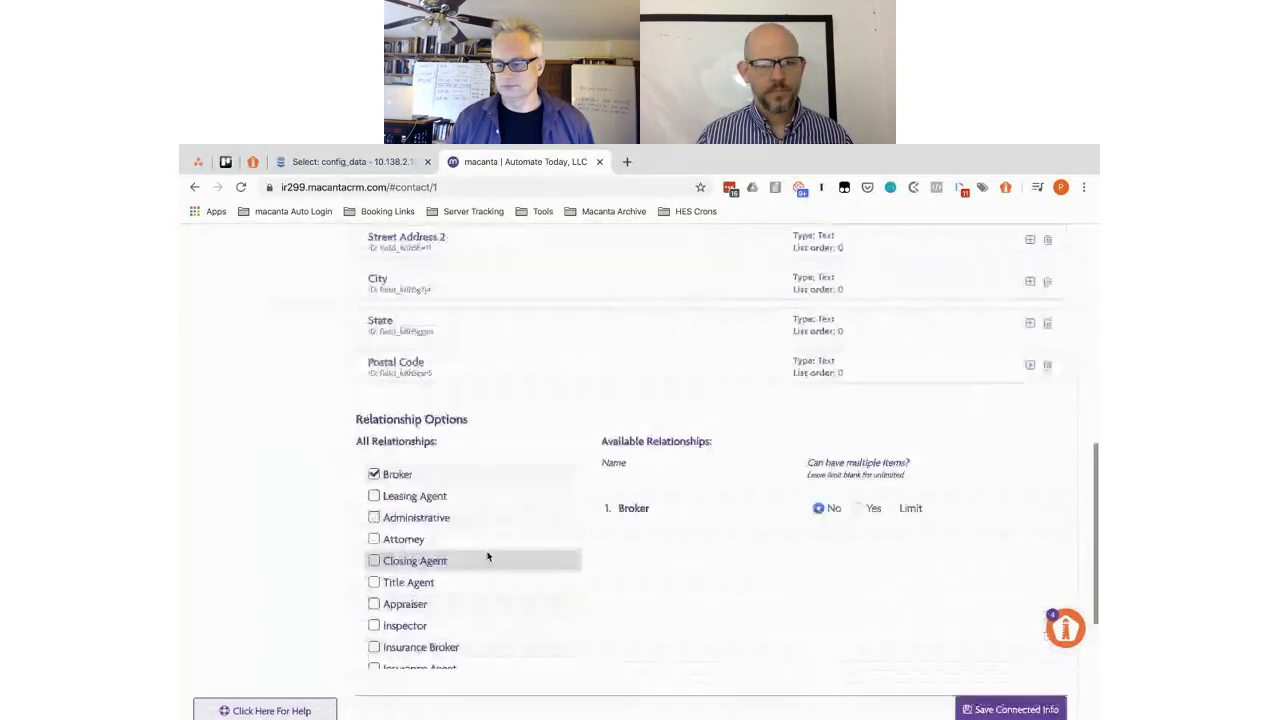
pyautogui.scroll(-2, 487, 557)
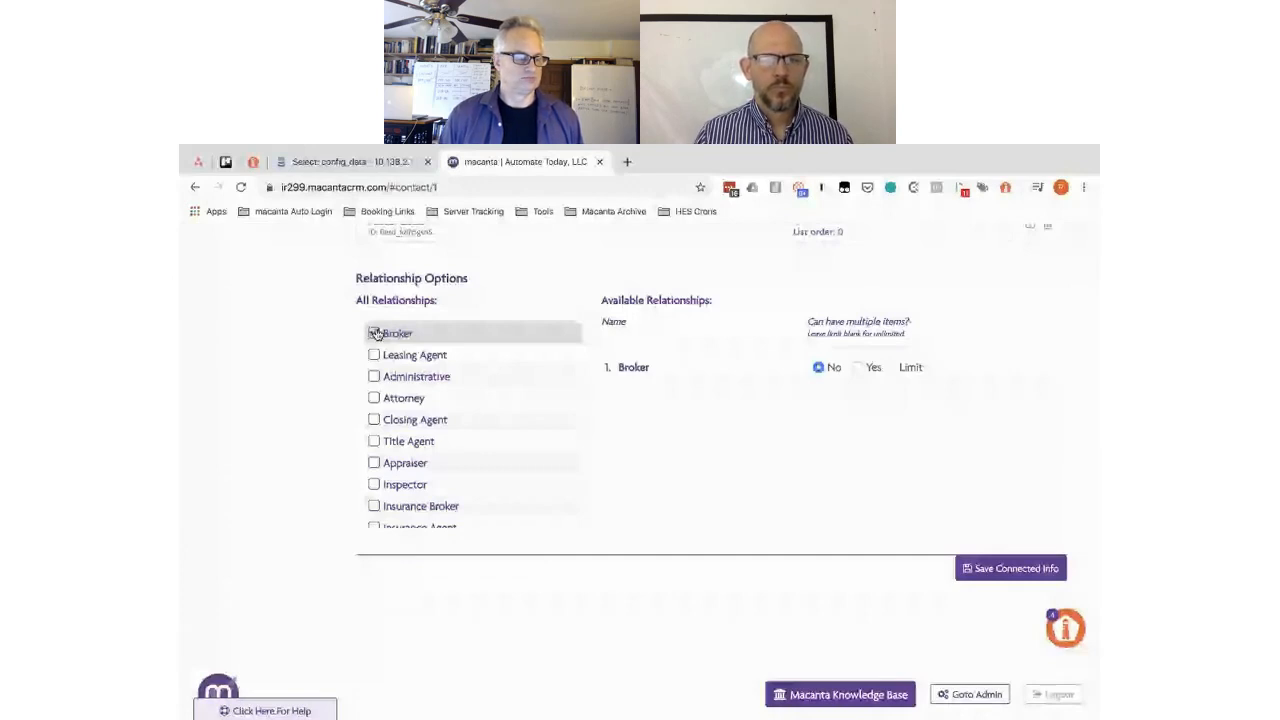
pyautogui.scroll(-3, 451, 447)
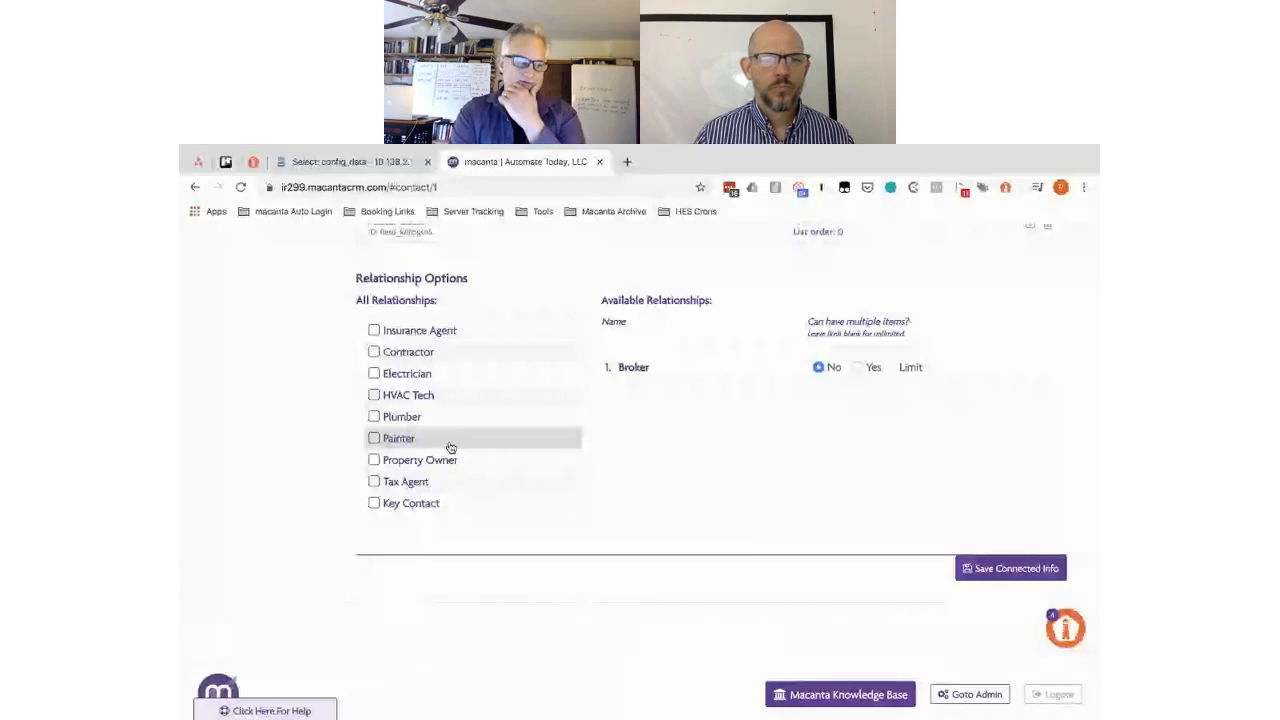
pyautogui.scroll(4, 451, 447)
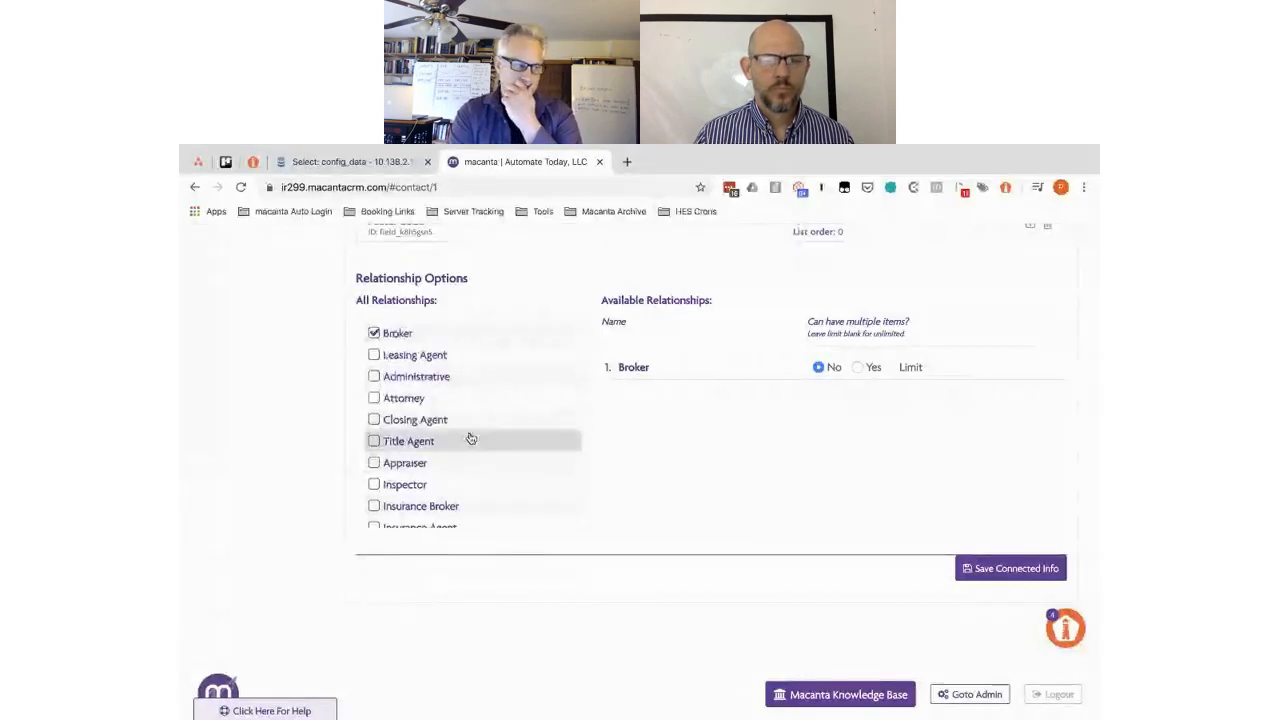
# - Enable Administrative, Leasing Agent, Closing Agent, Attorney, Title Agent, Appraiser and Inspector relationships
pyautogui.click(374, 377)
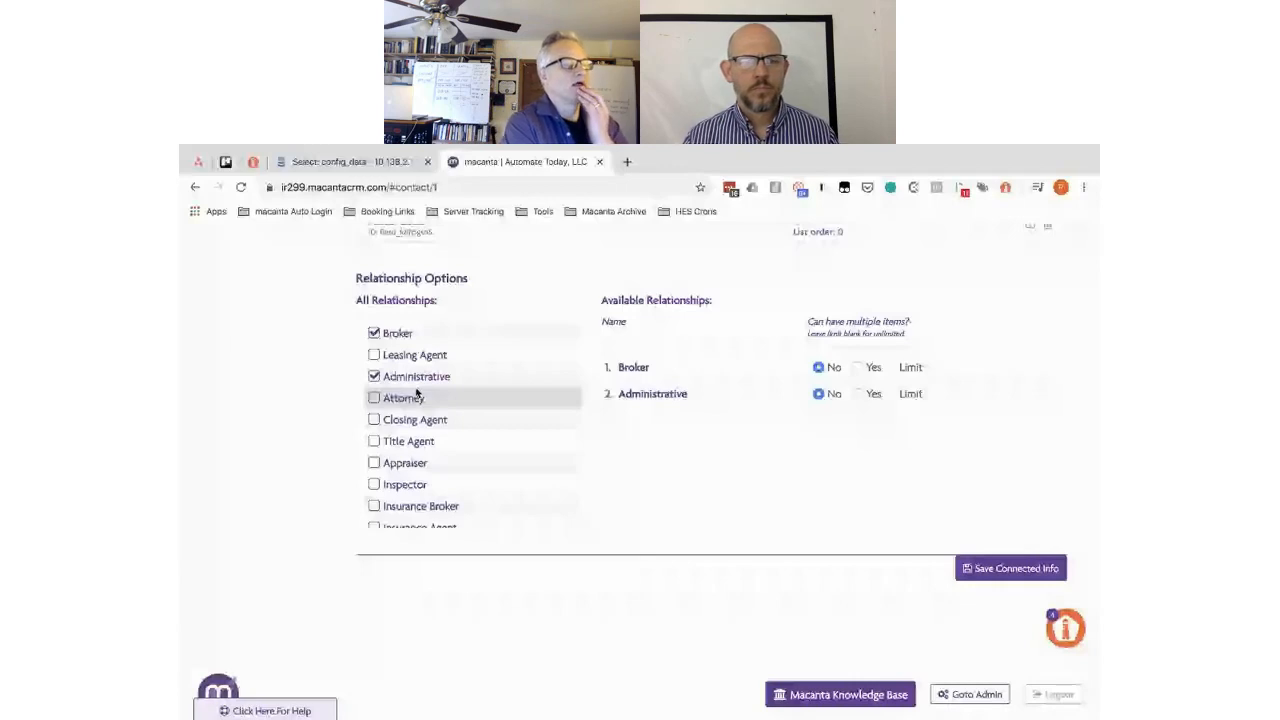
pyautogui.click(393, 356)
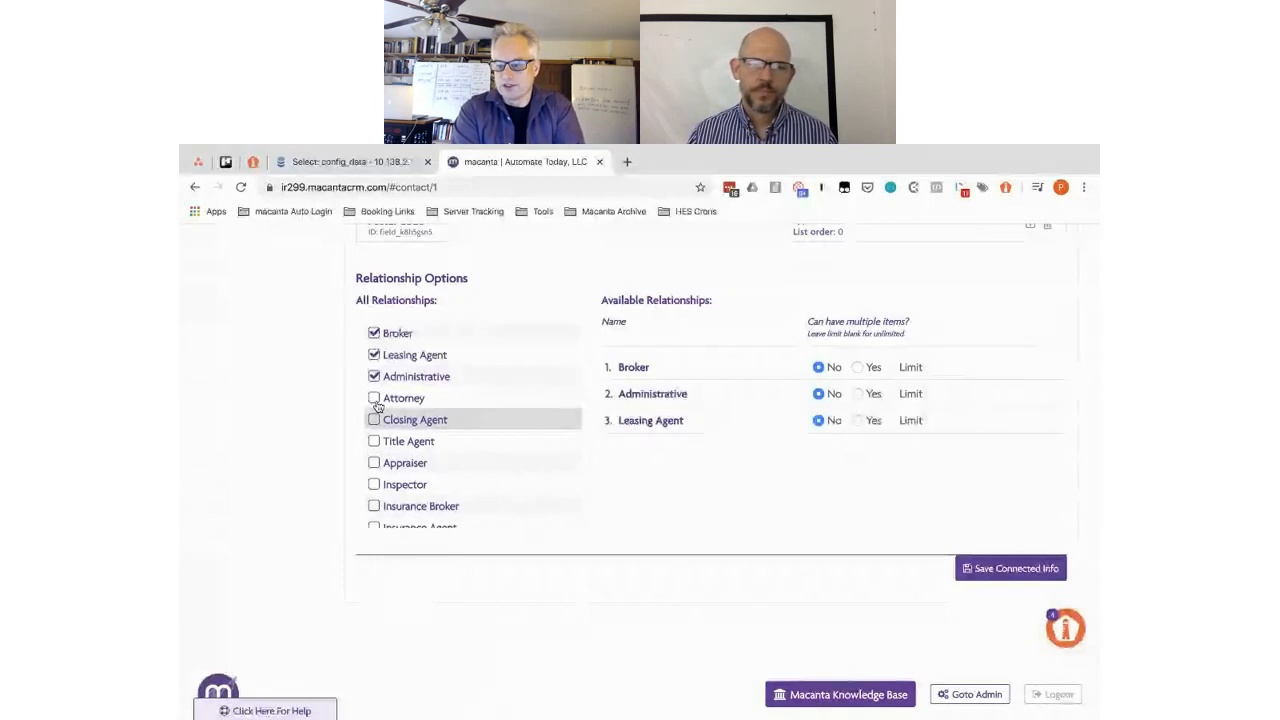
pyautogui.click(374, 420)
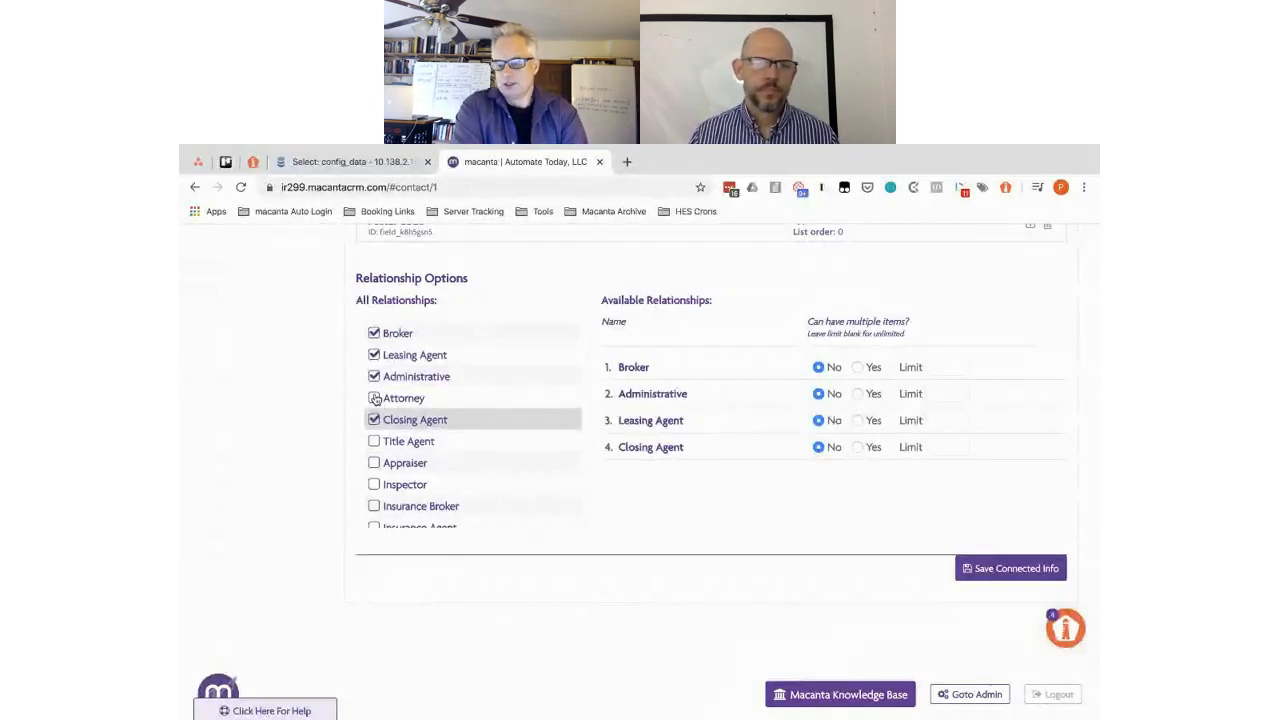
pyautogui.click(374, 398)
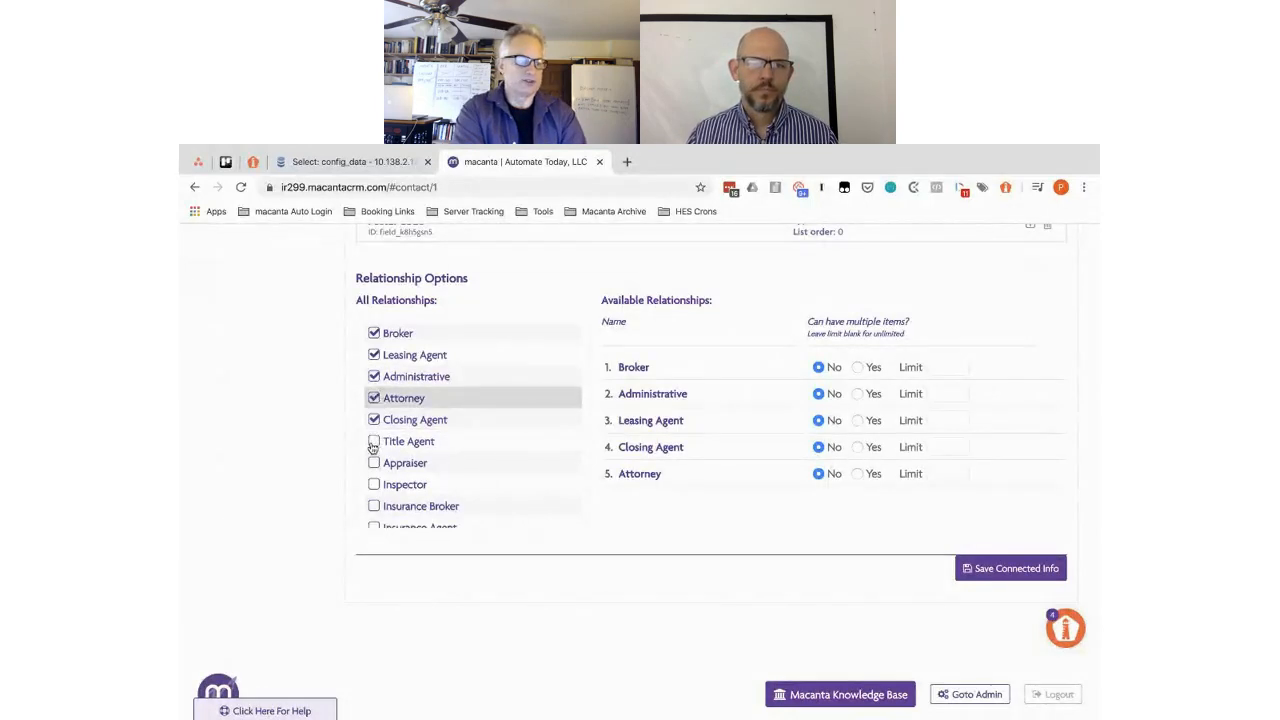
pyautogui.click(374, 442)
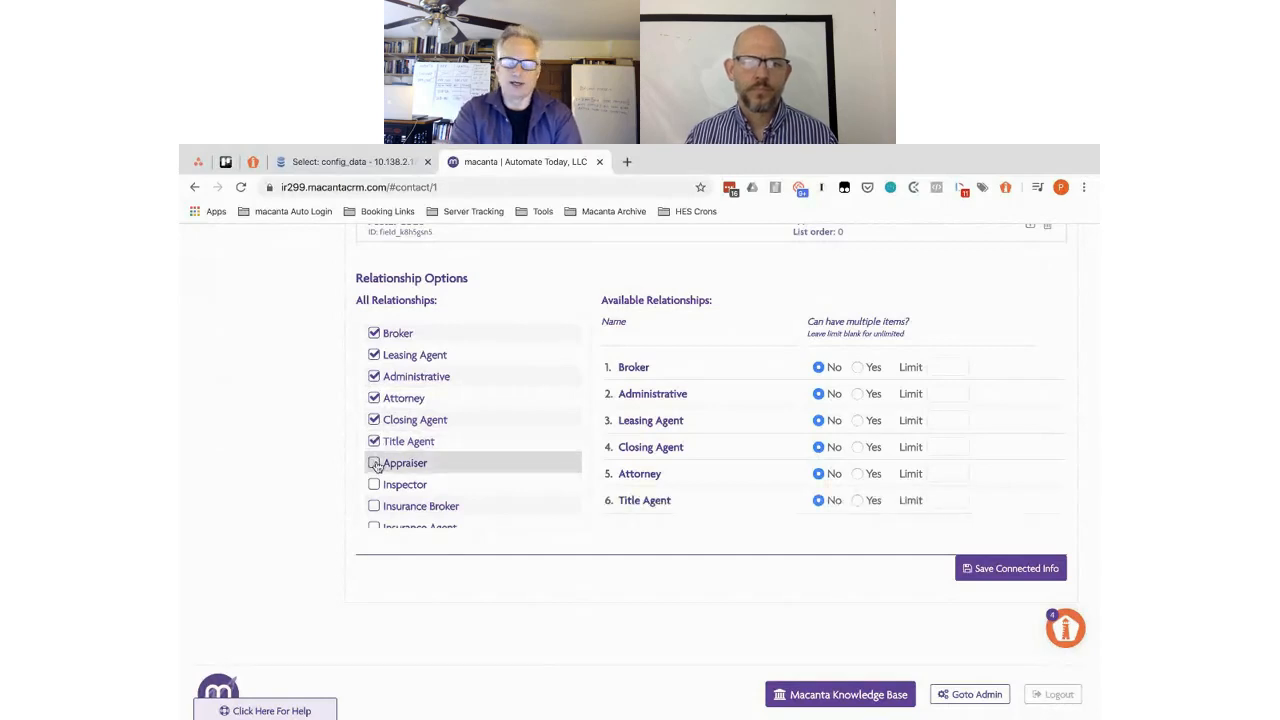
pyautogui.click(374, 463)
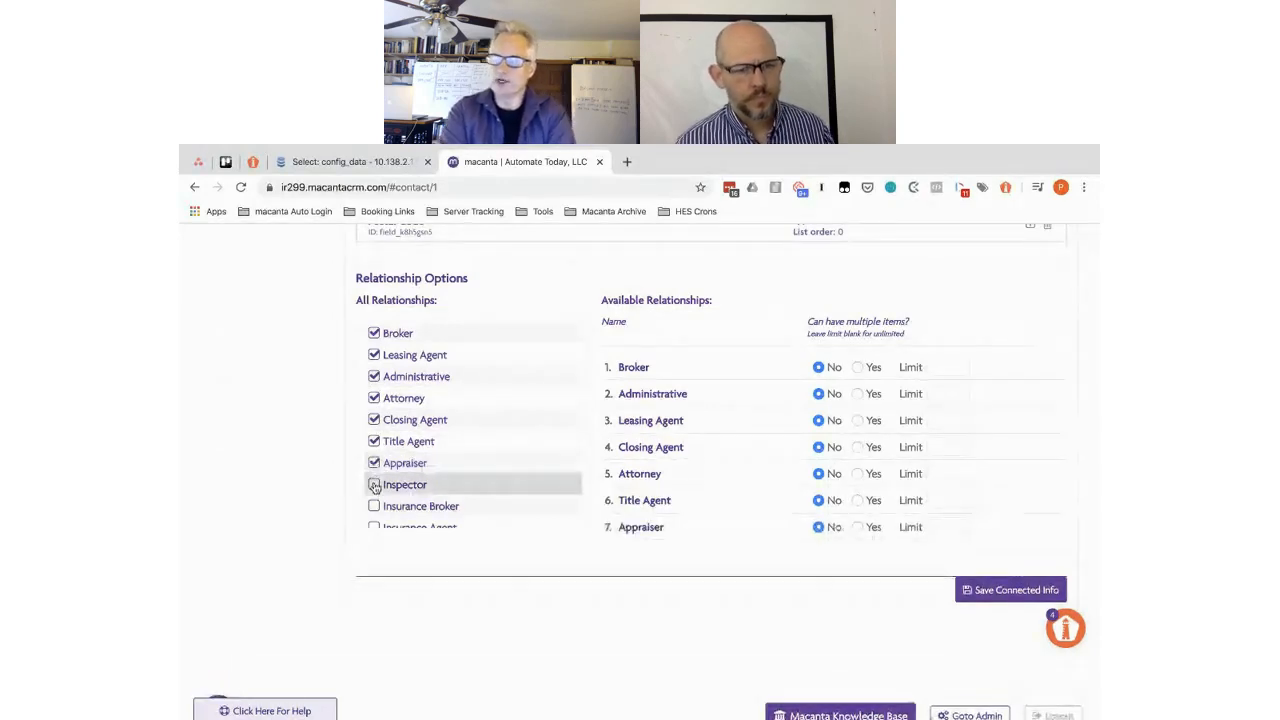
pyautogui.click(374, 485)
# - Enable Insurance Agent, Insurance Broker, Contractor, Electrician, HVAC Tech and Plumber relationships
pyautogui.scroll(-3, 374, 486)
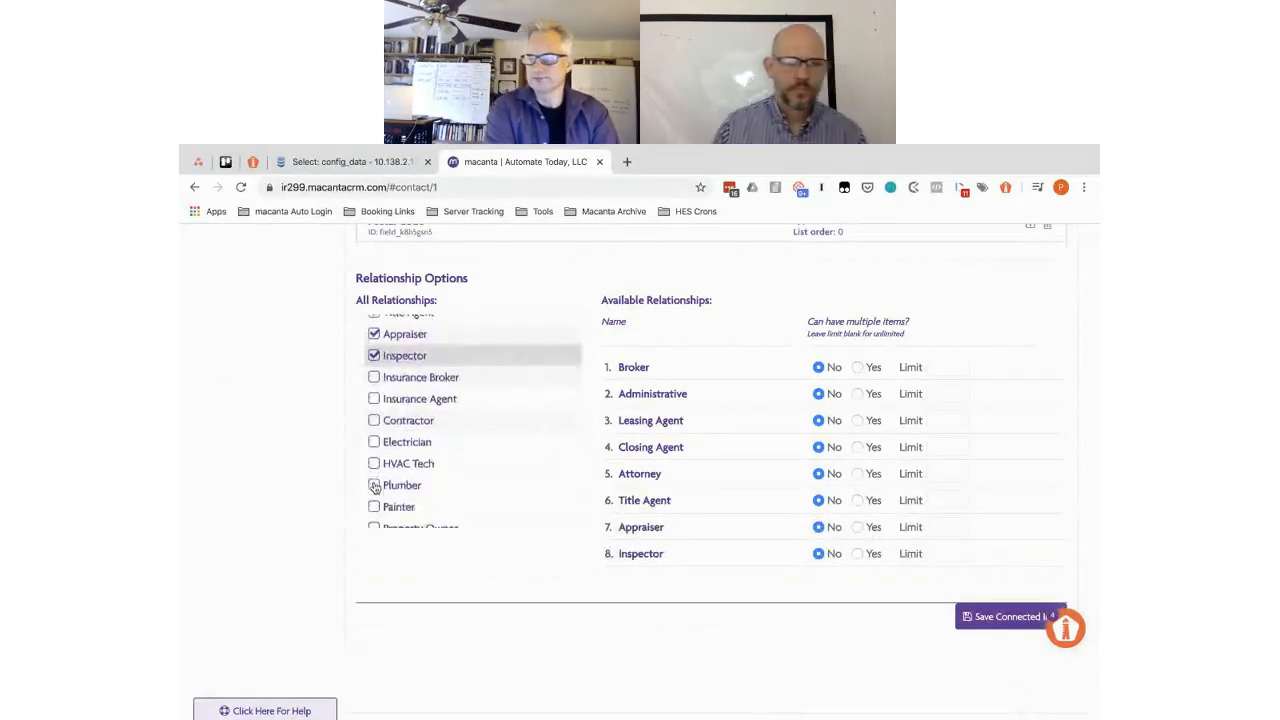
pyautogui.click(374, 386)
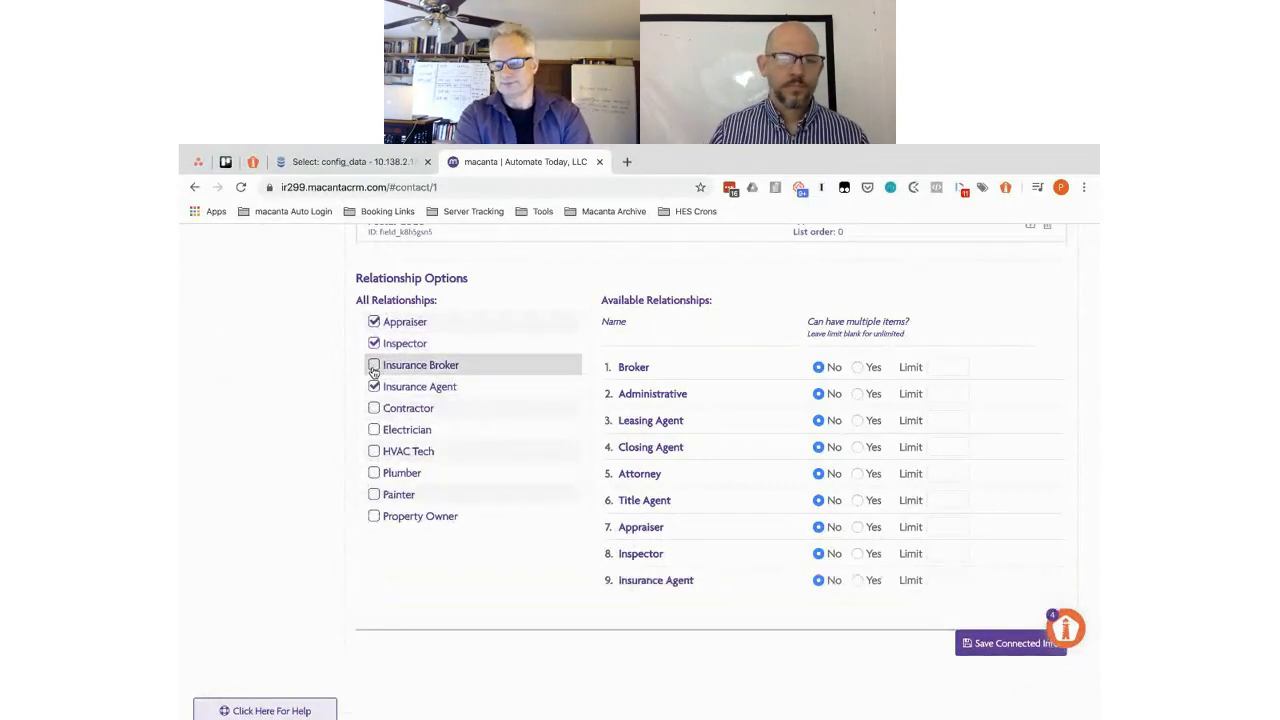
pyautogui.click(374, 365)
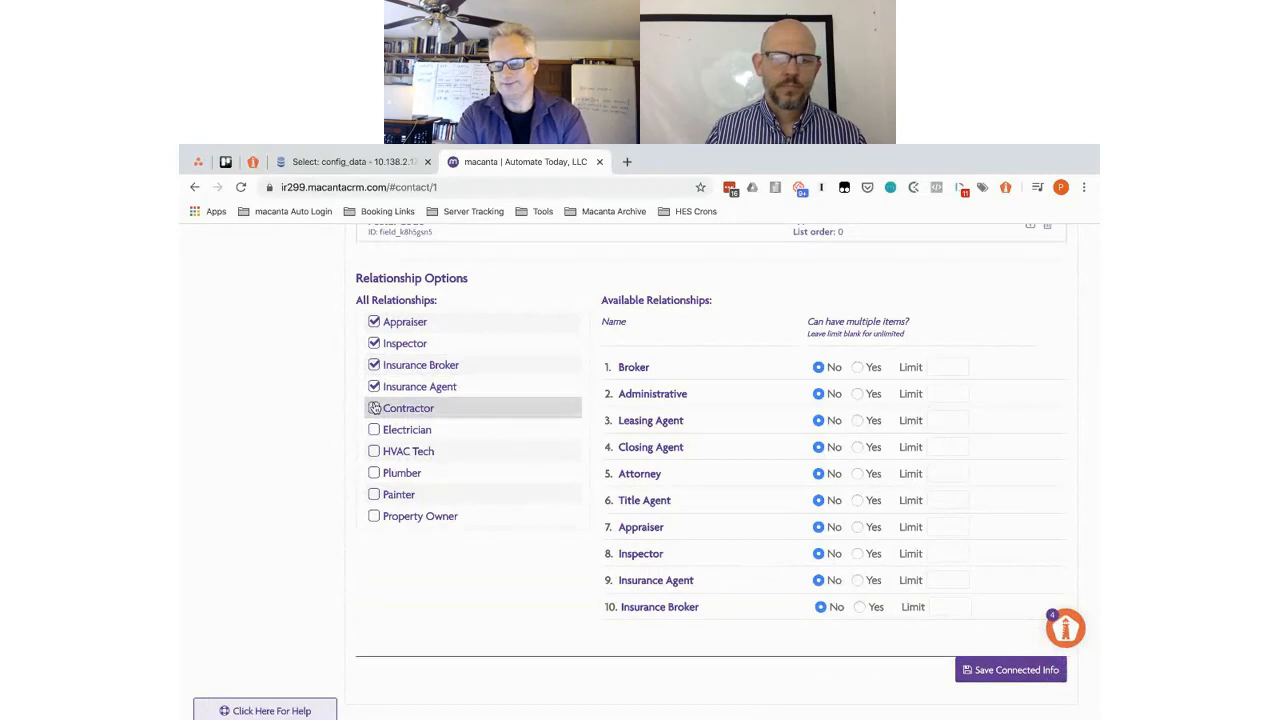
pyautogui.click(374, 408)
pyautogui.click(374, 429)
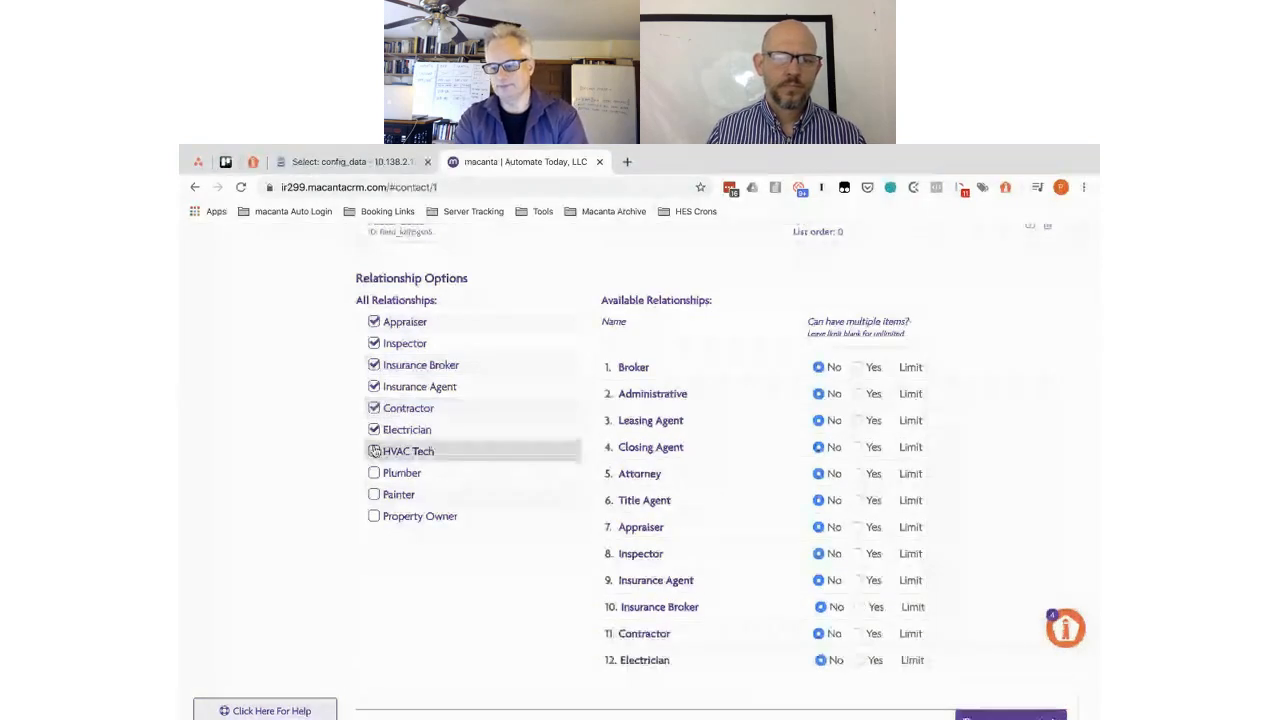
pyautogui.click(374, 451)
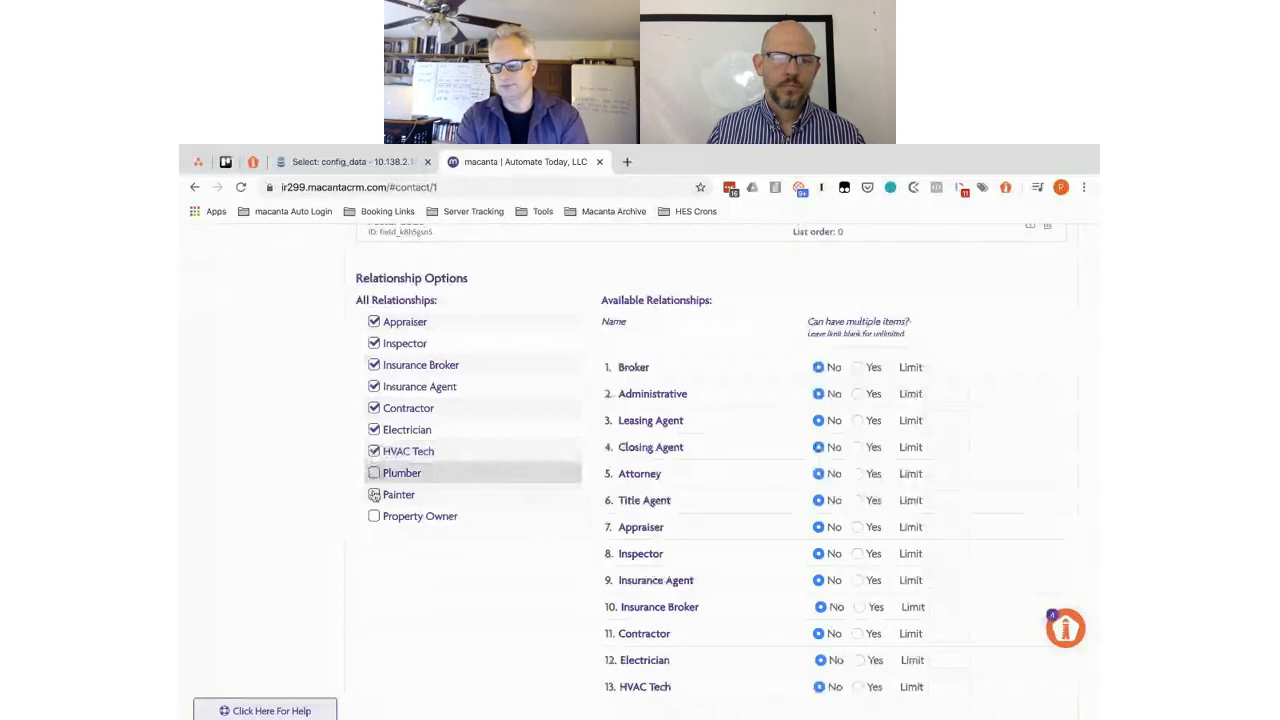
pyautogui.click(374, 475)
# - Enable Painter, Property Owner, Tax Agent and Key Contact relationships
pyautogui.scroll(-1, 374, 497)
pyautogui.scroll(-1, 374, 497)
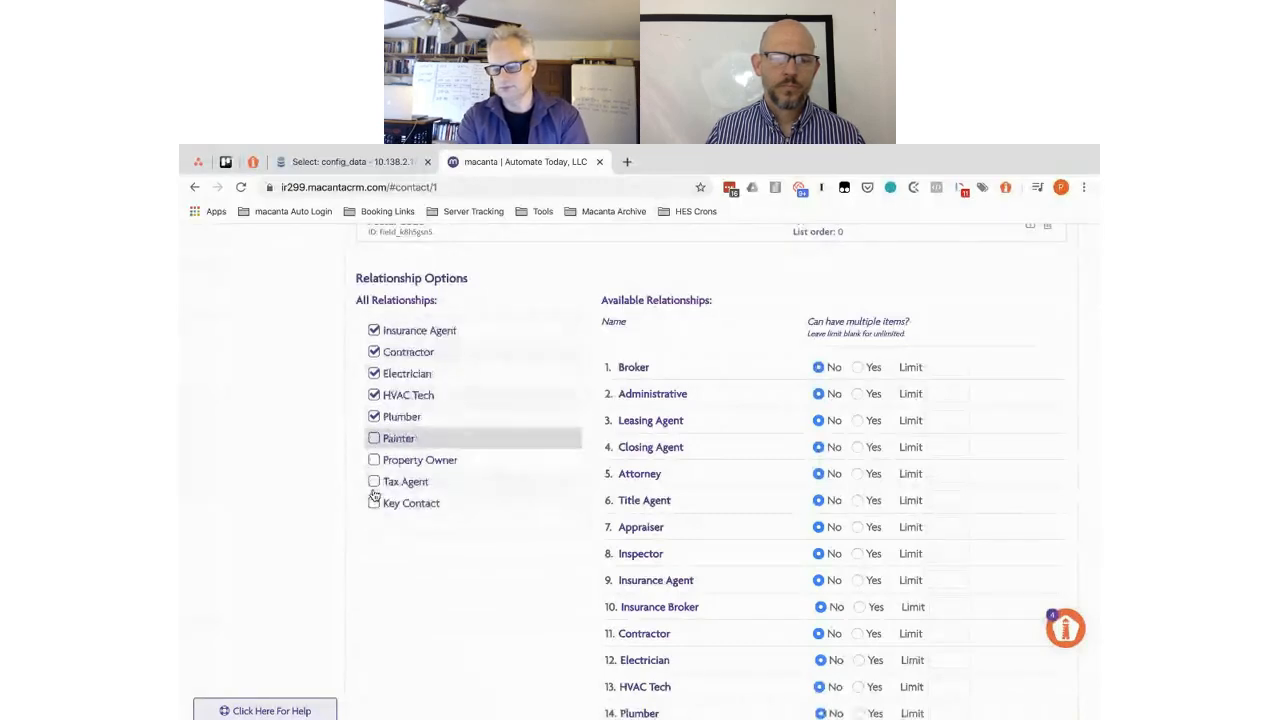
pyautogui.click(374, 439)
pyautogui.click(374, 459)
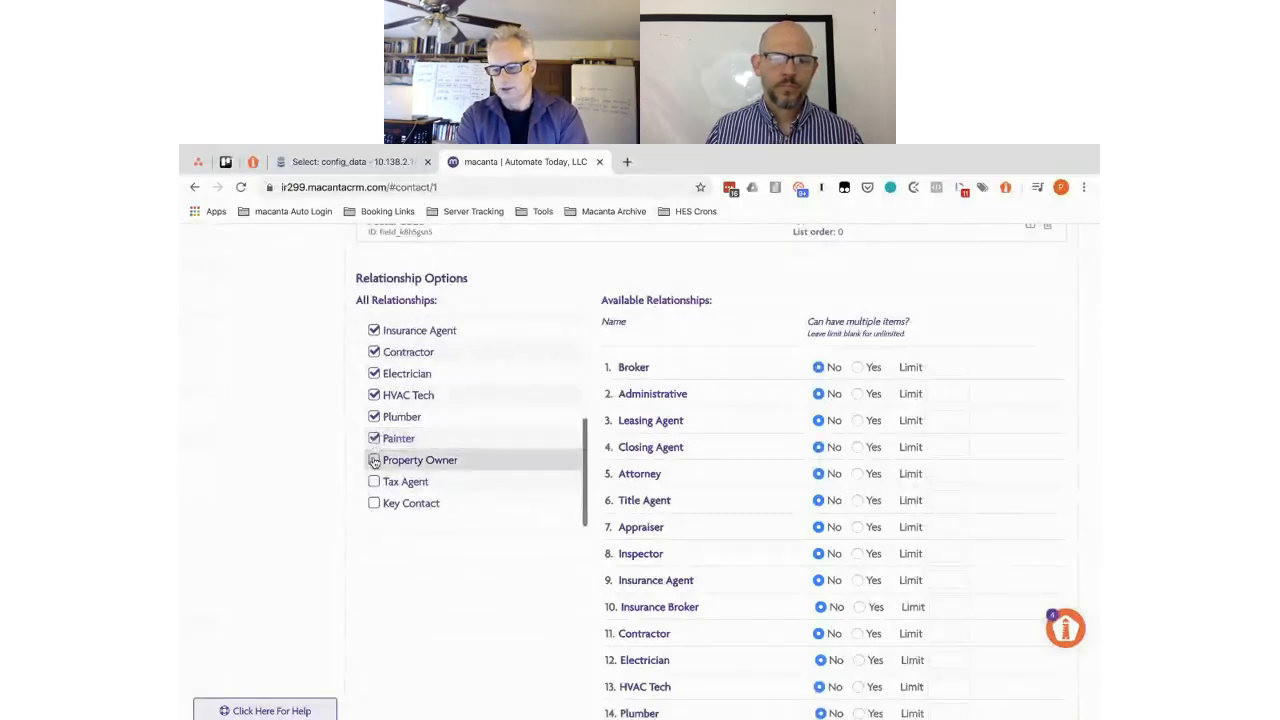
pyautogui.click(374, 481)
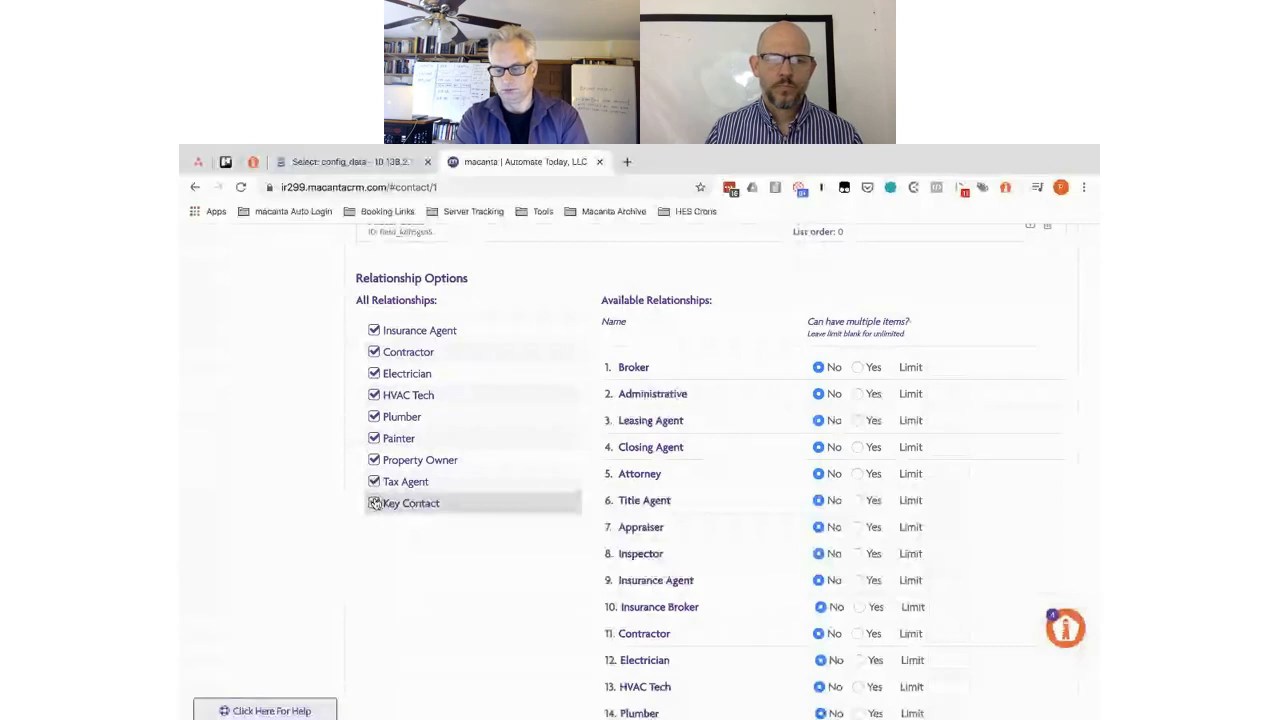
pyautogui.click(374, 503)
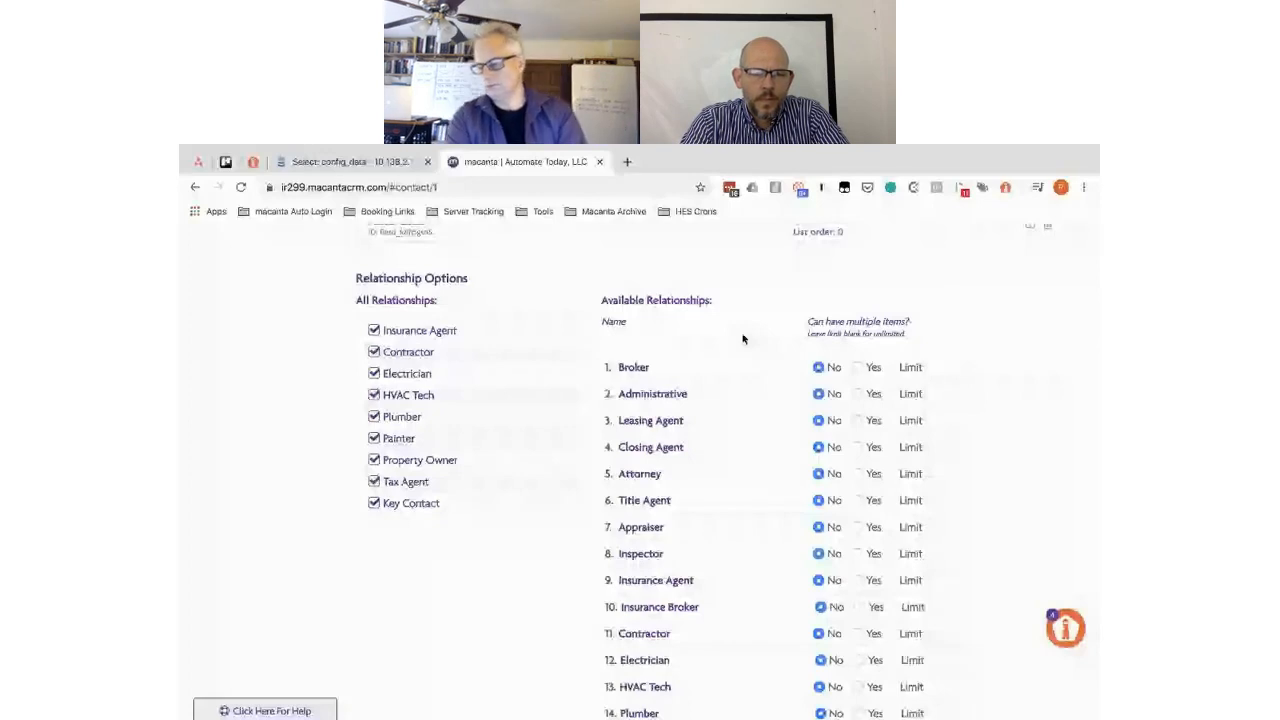
# - Allow multiple items for Broker through Inspector relationships
pyautogui.click(857, 367)
pyautogui.click(858, 394)
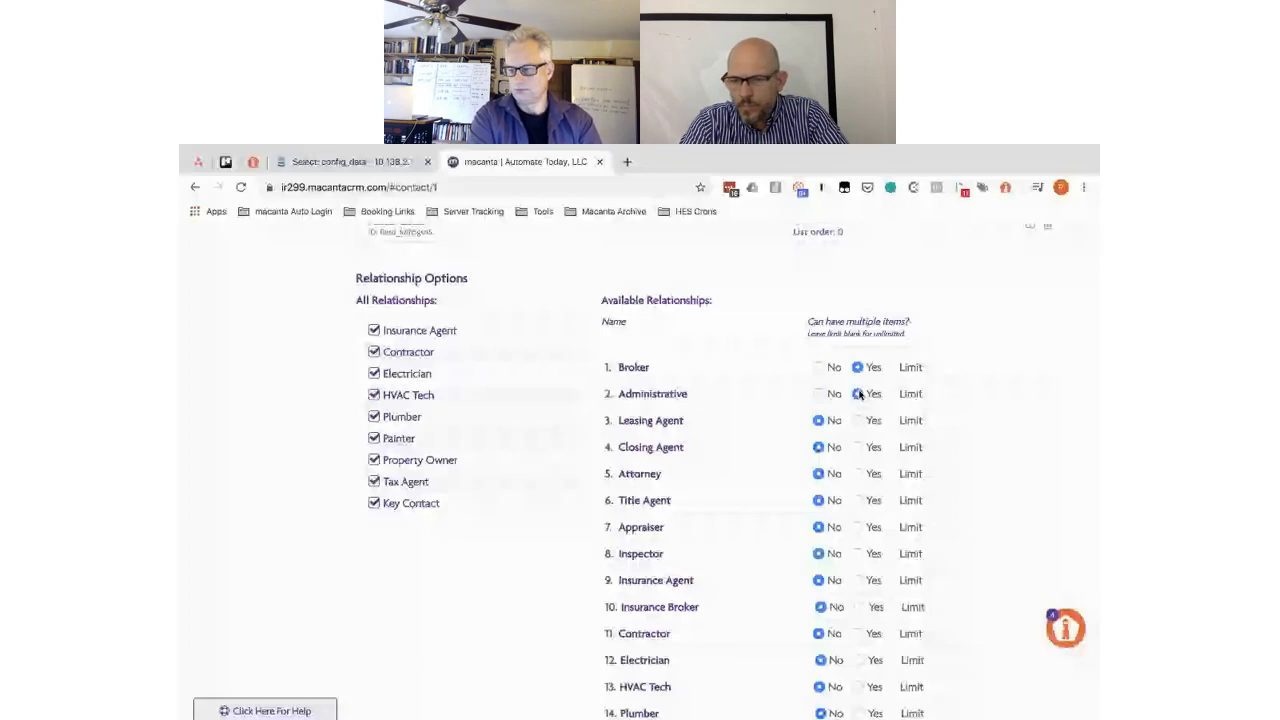
pyautogui.click(857, 420)
pyautogui.click(857, 447)
pyautogui.click(857, 473)
pyautogui.click(857, 500)
pyautogui.click(857, 527)
pyautogui.click(857, 553)
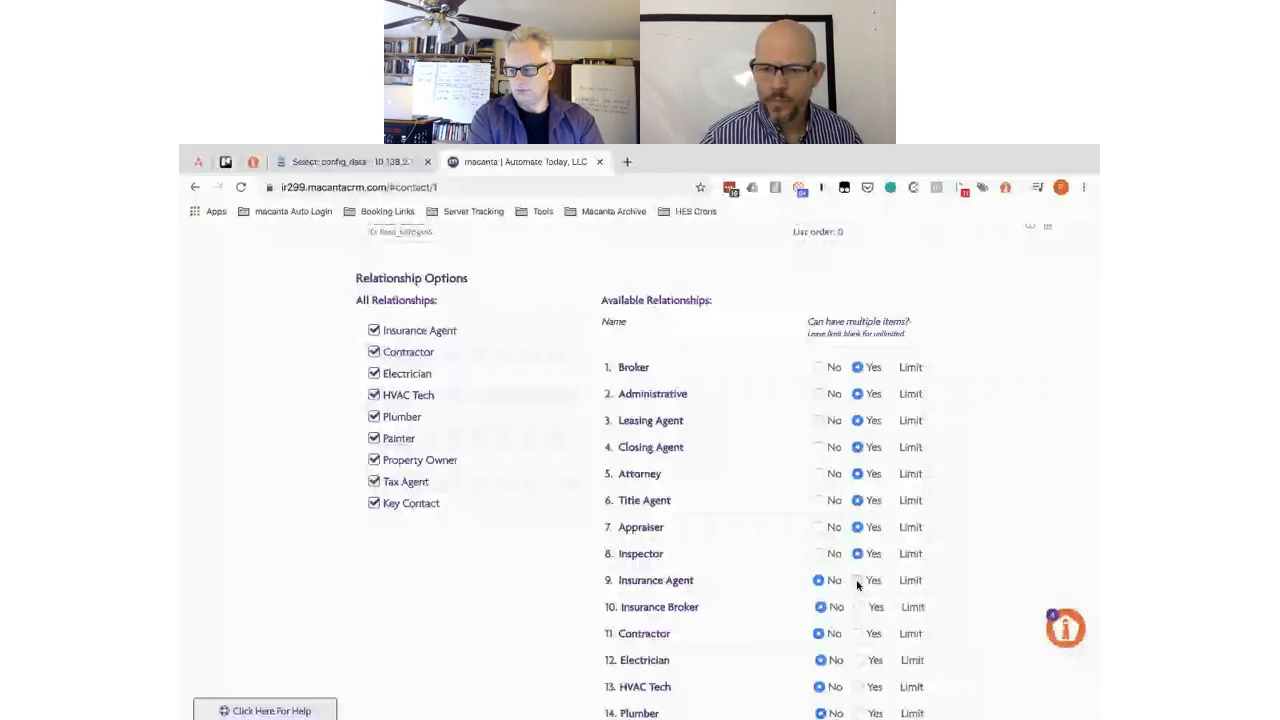
# - Allow multiple items for Insurance Agent through Tax Agent, then save the connected info
pyautogui.scroll(-2, 857, 585)
pyautogui.click(857, 580)
pyautogui.click(859, 607)
pyautogui.click(857, 633)
pyautogui.click(859, 660)
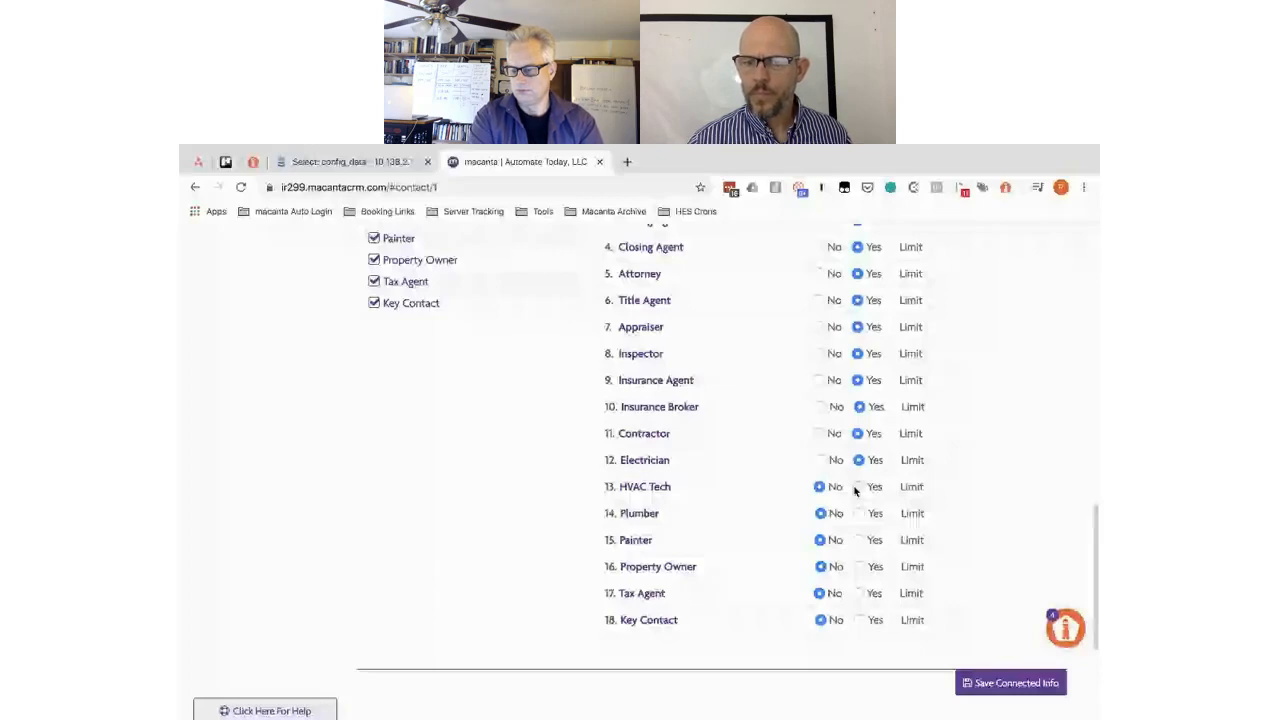
pyautogui.click(858, 487)
pyautogui.click(858, 513)
pyautogui.click(858, 540)
pyautogui.click(858, 566)
pyautogui.click(859, 593)
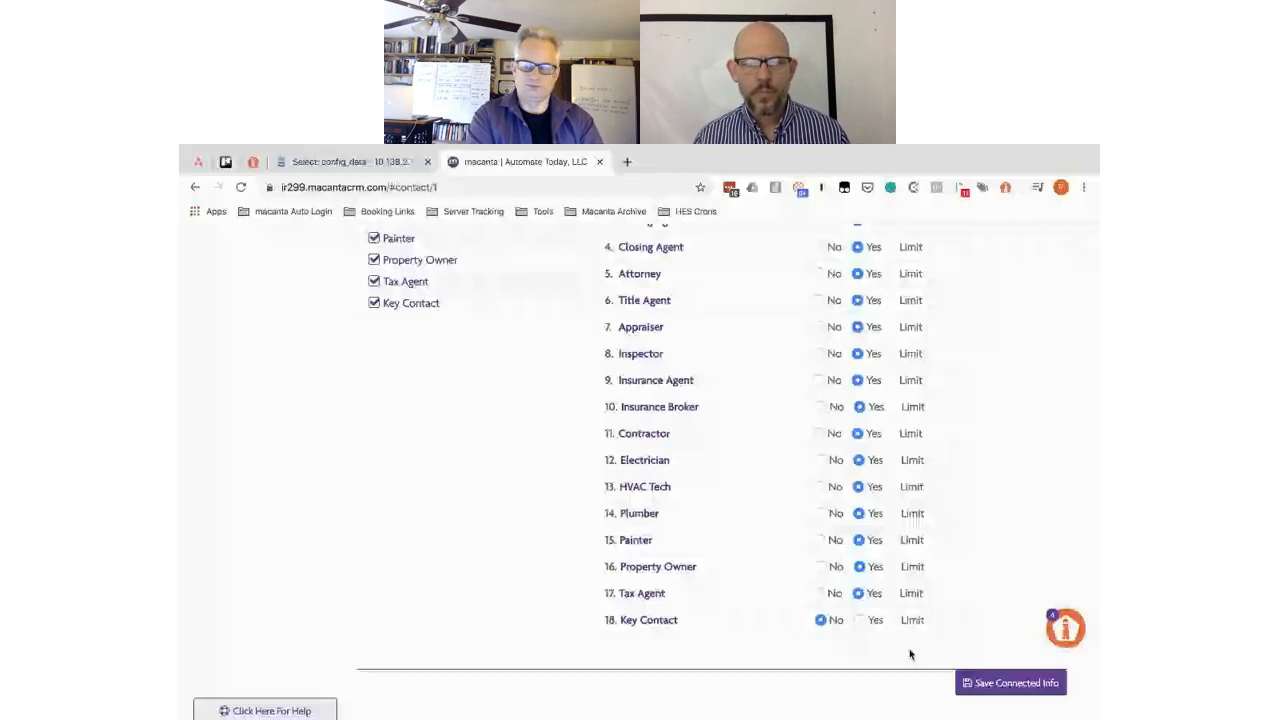
pyautogui.click(1000, 688)
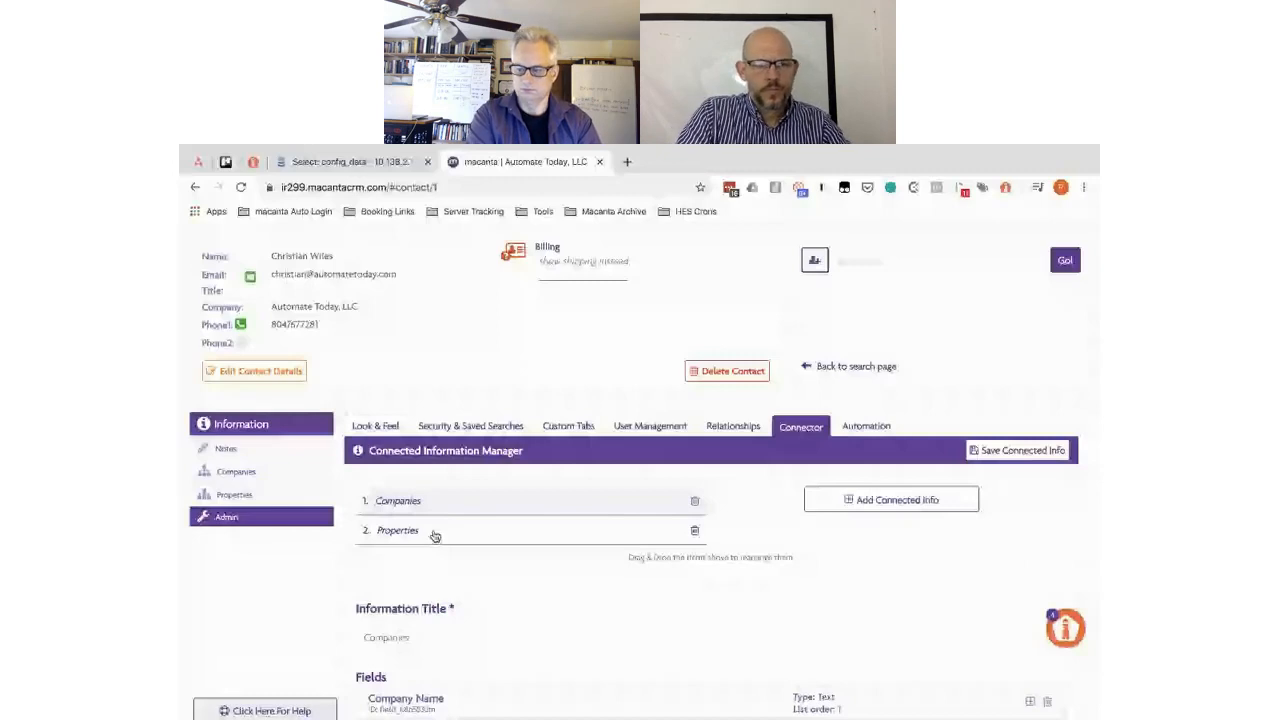
# - Open Properties in the Connected Information Manager, scroll its fields, then switch to the spreadsheet
pyautogui.click(415, 537)
pyautogui.scroll(-2, 400, 550)
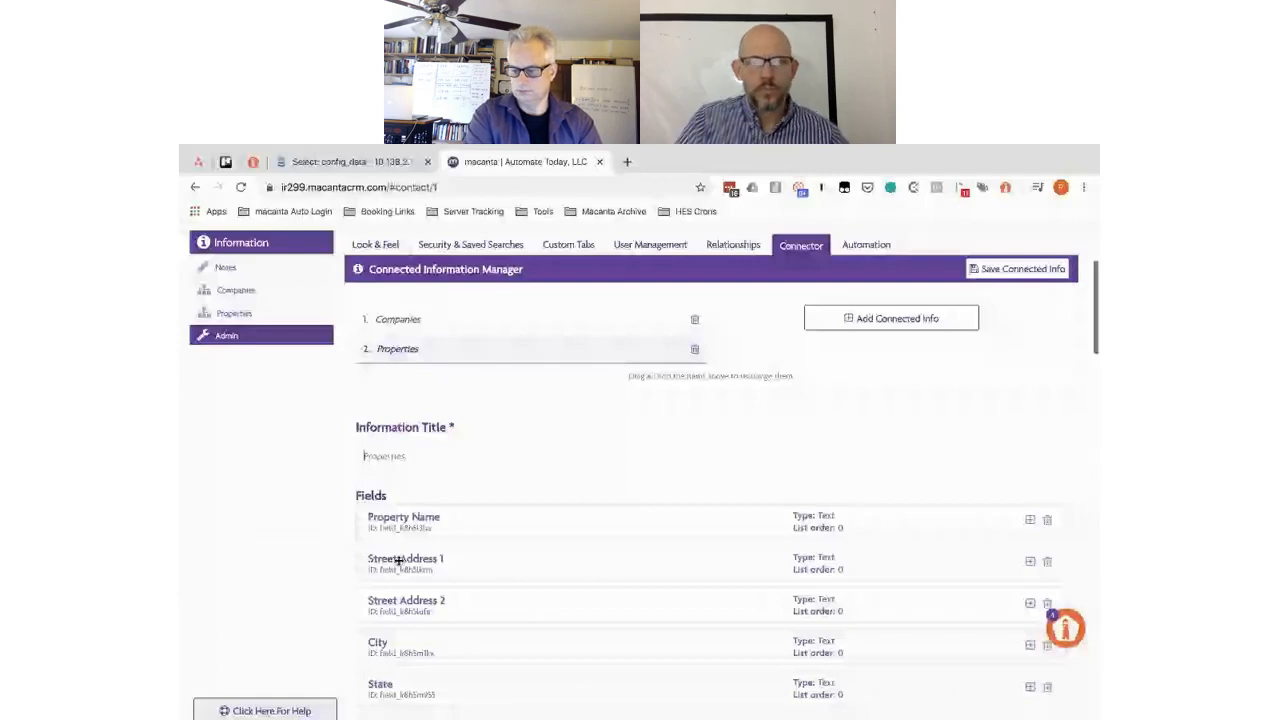
pyautogui.scroll(-2, 793, 285)
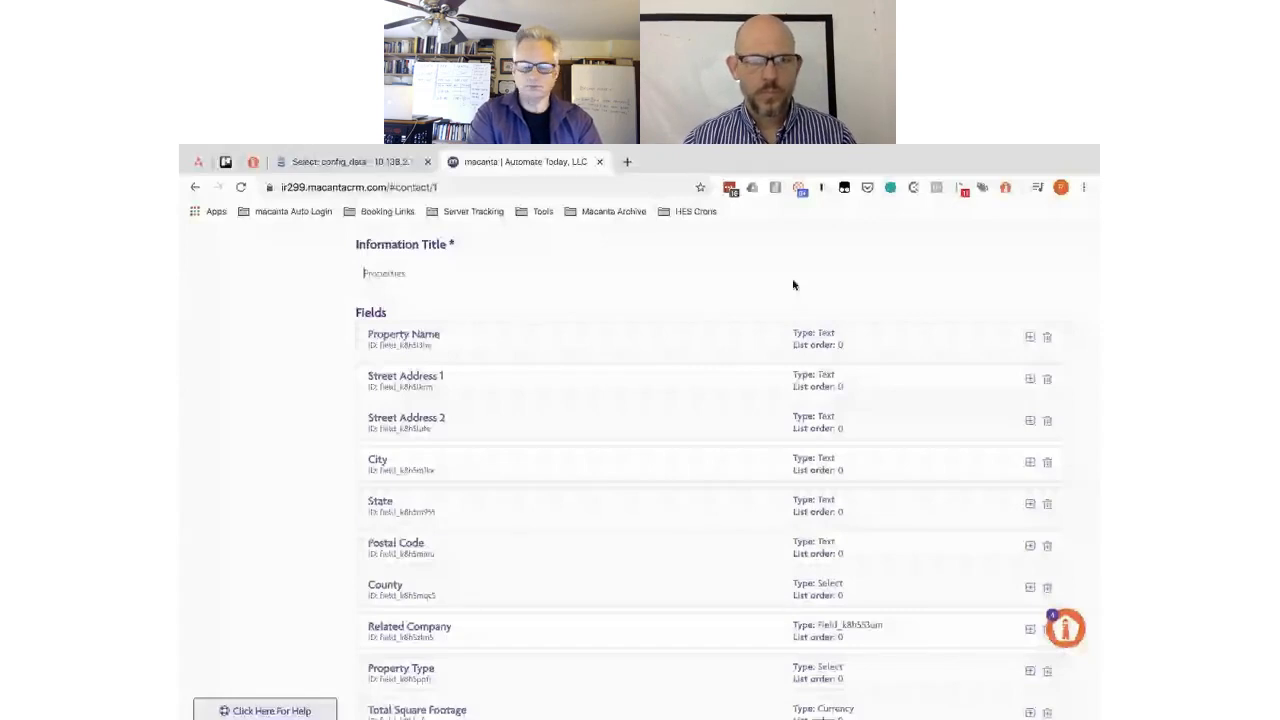
pyautogui.press('super+grave')
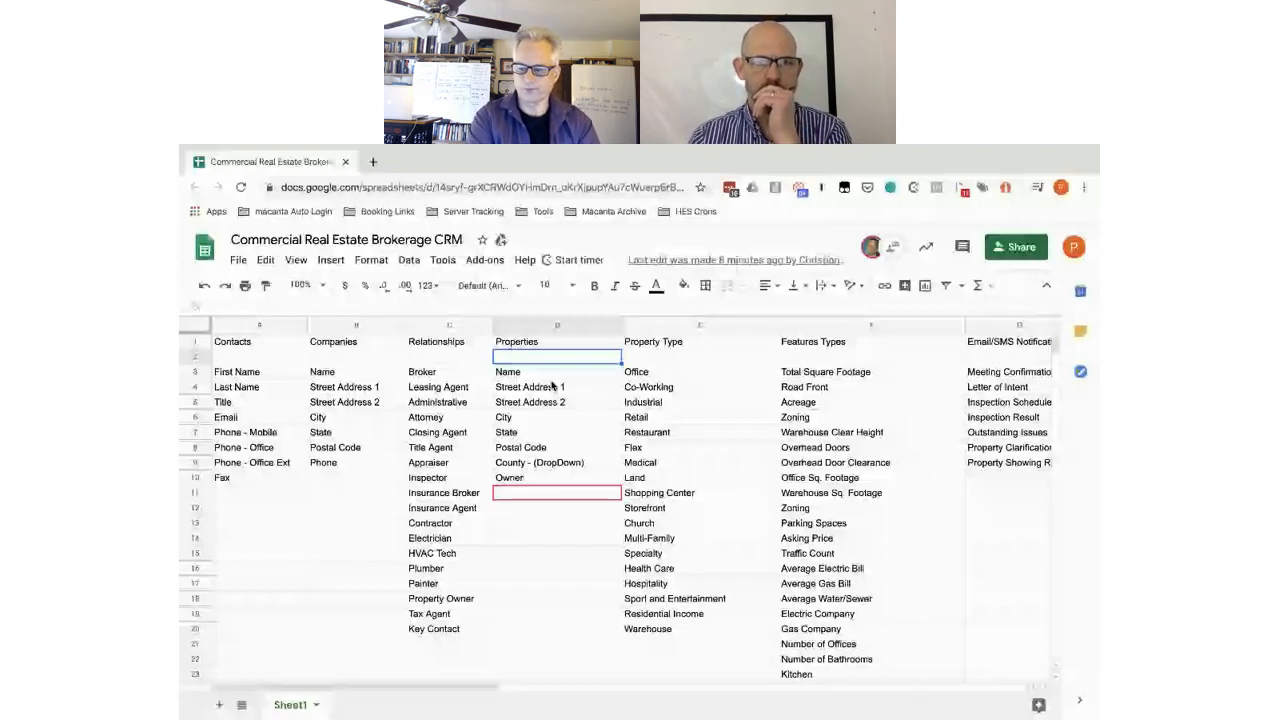
# - Select cell D10 to check the Owner entry, then return to Macanta CRM
pyautogui.click(542, 481)
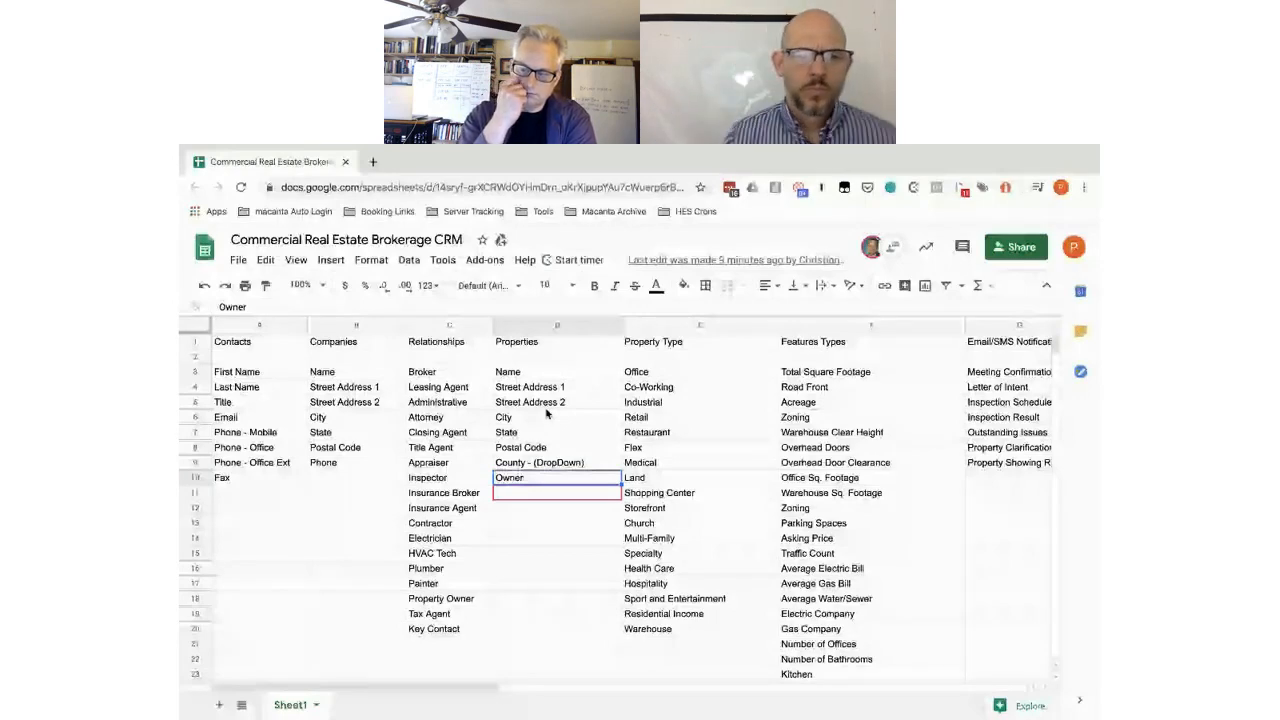
pyautogui.hotkey('ctrl', 'Left')
# - Enter 'Overview' as the Subsection for Property Name and Related Company
pyautogui.click(587, 330)
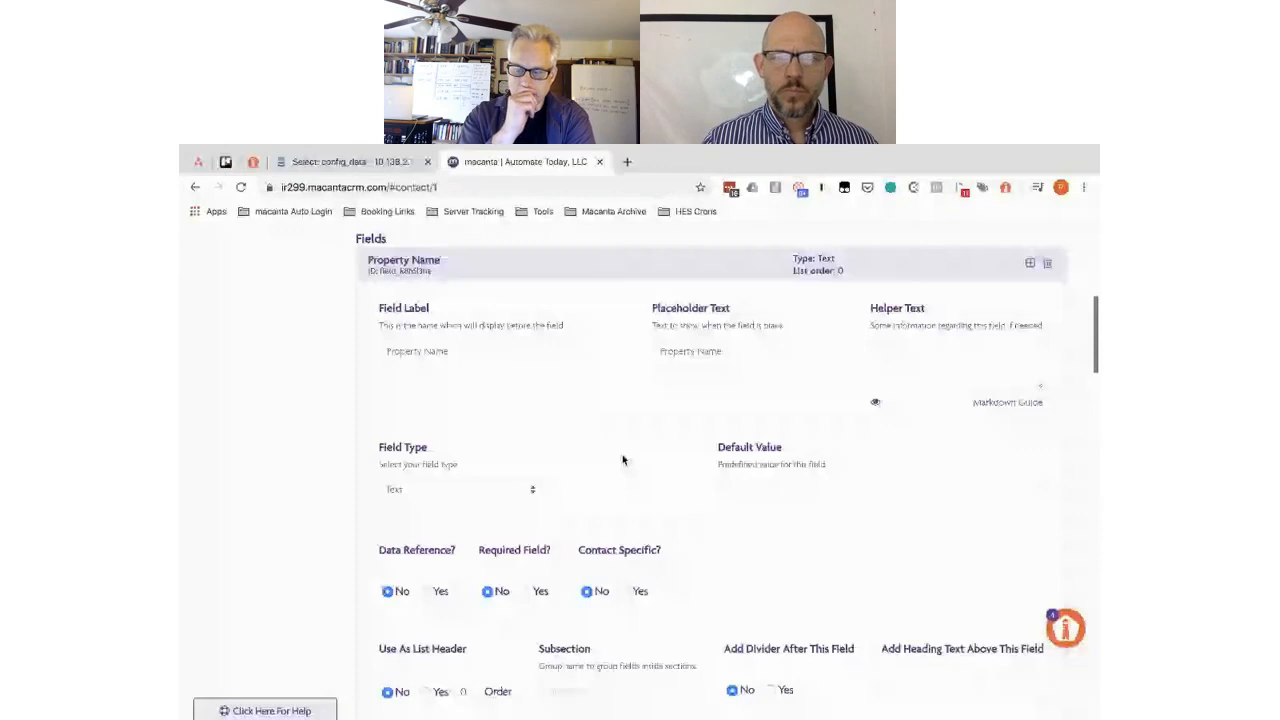
pyautogui.scroll(-4, 537, 590)
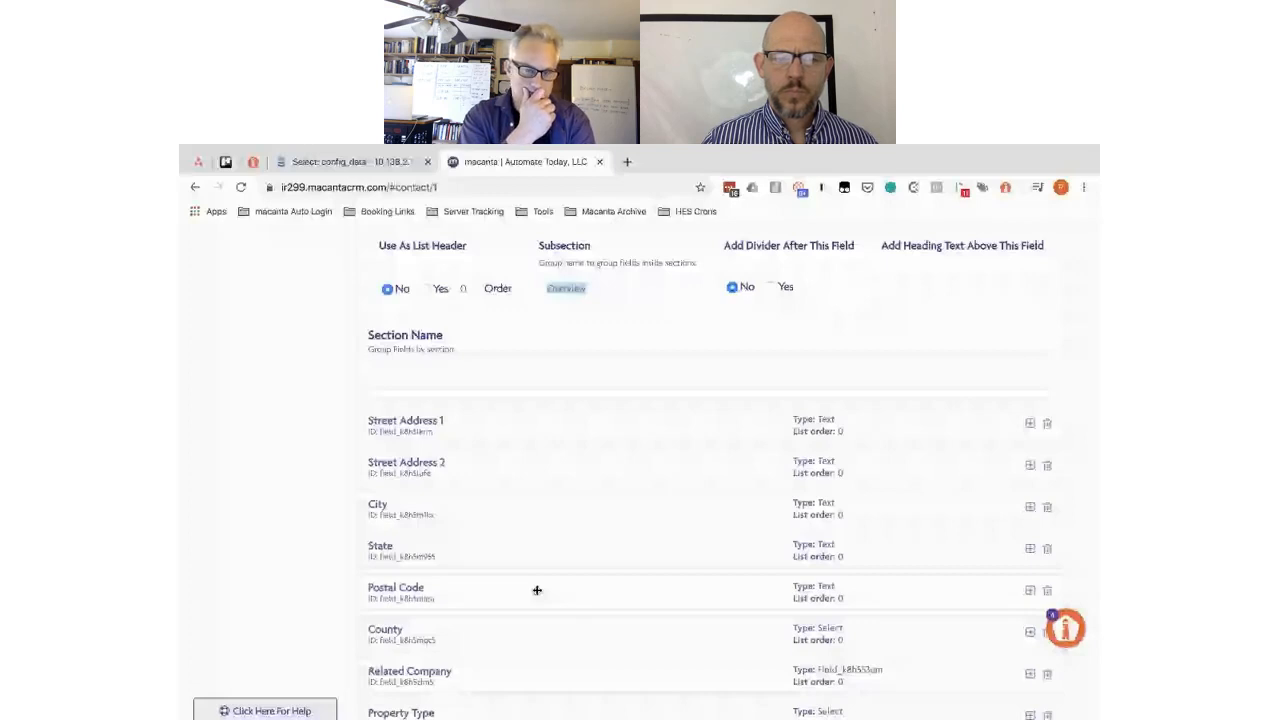
pyautogui.scroll(-1, 537, 590)
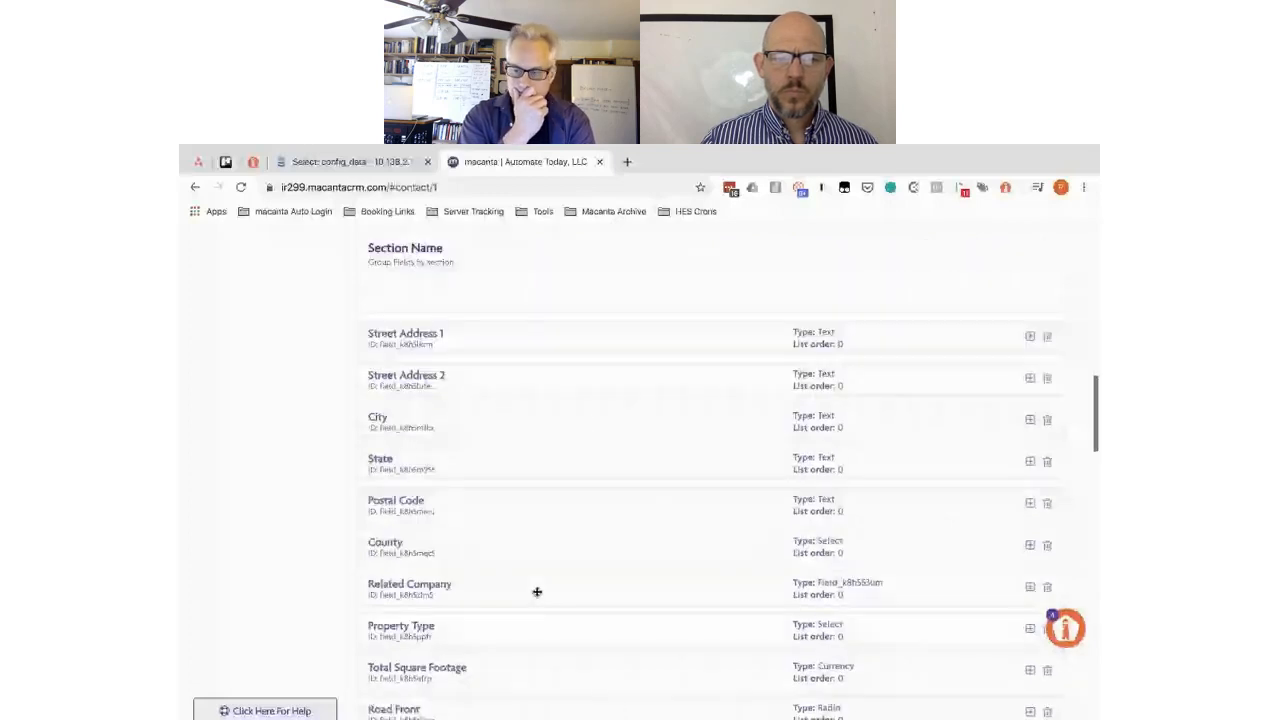
pyautogui.click(537, 591)
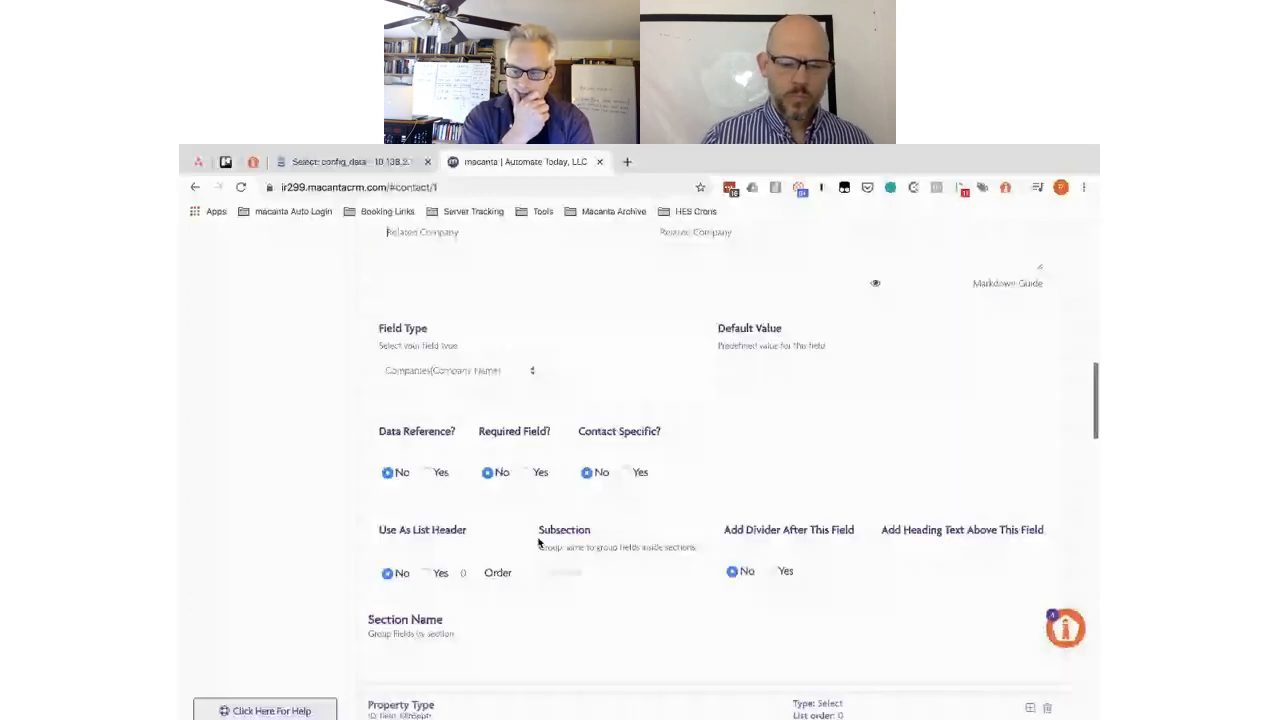
pyautogui.click(573, 576)
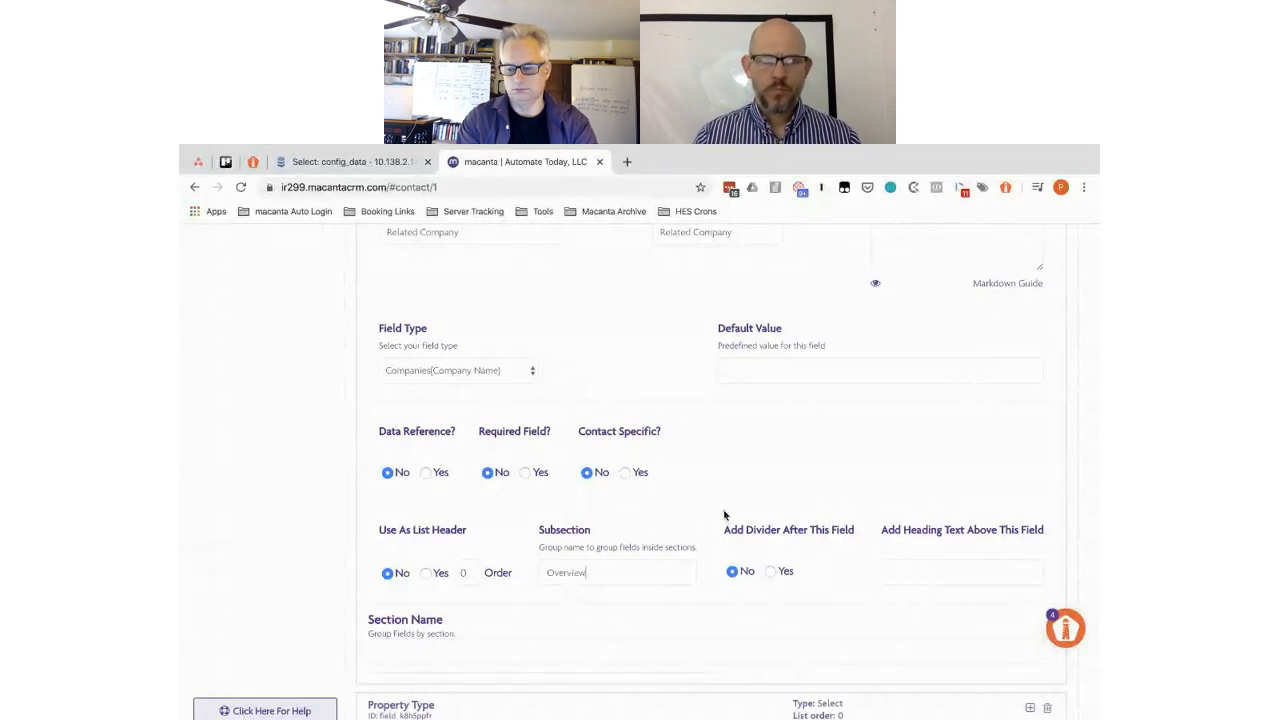
pyautogui.scroll(-3, 564, 461)
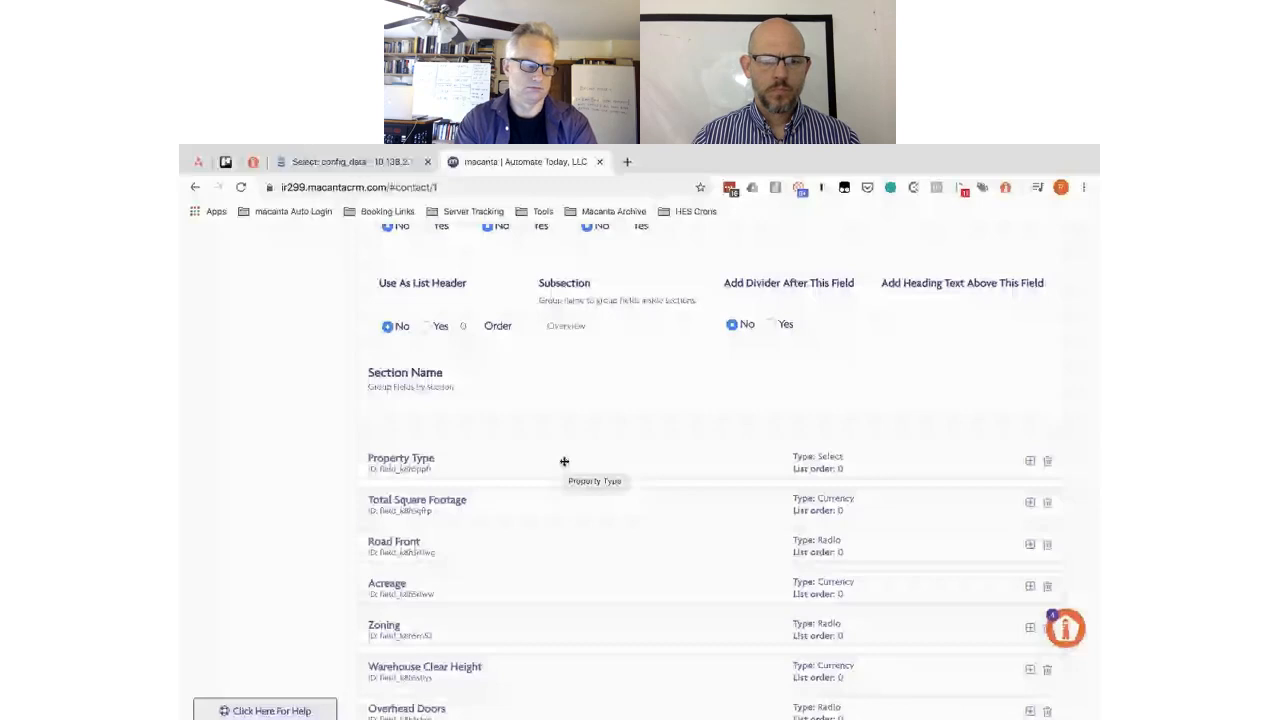
# - Drag Related Company and Property Type up to follow Property Name, ahead of Street Address 1
pyautogui.click(564, 461)
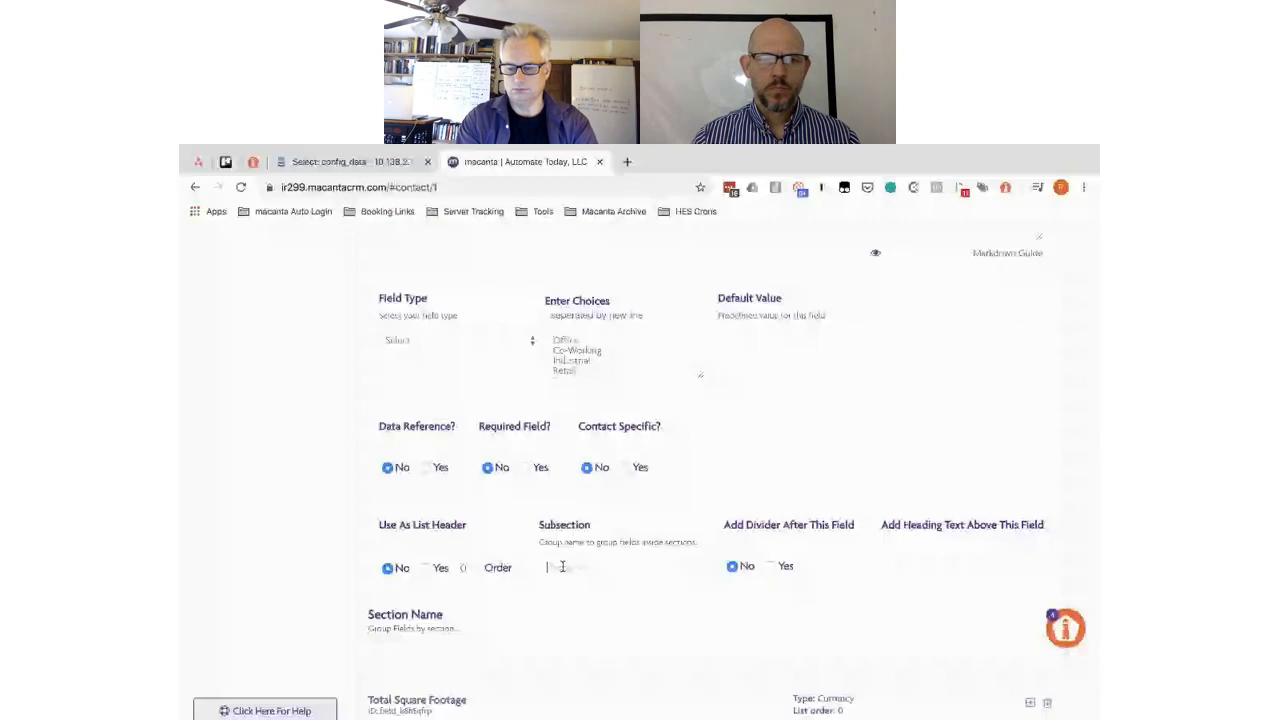
pyautogui.click(530, 461)
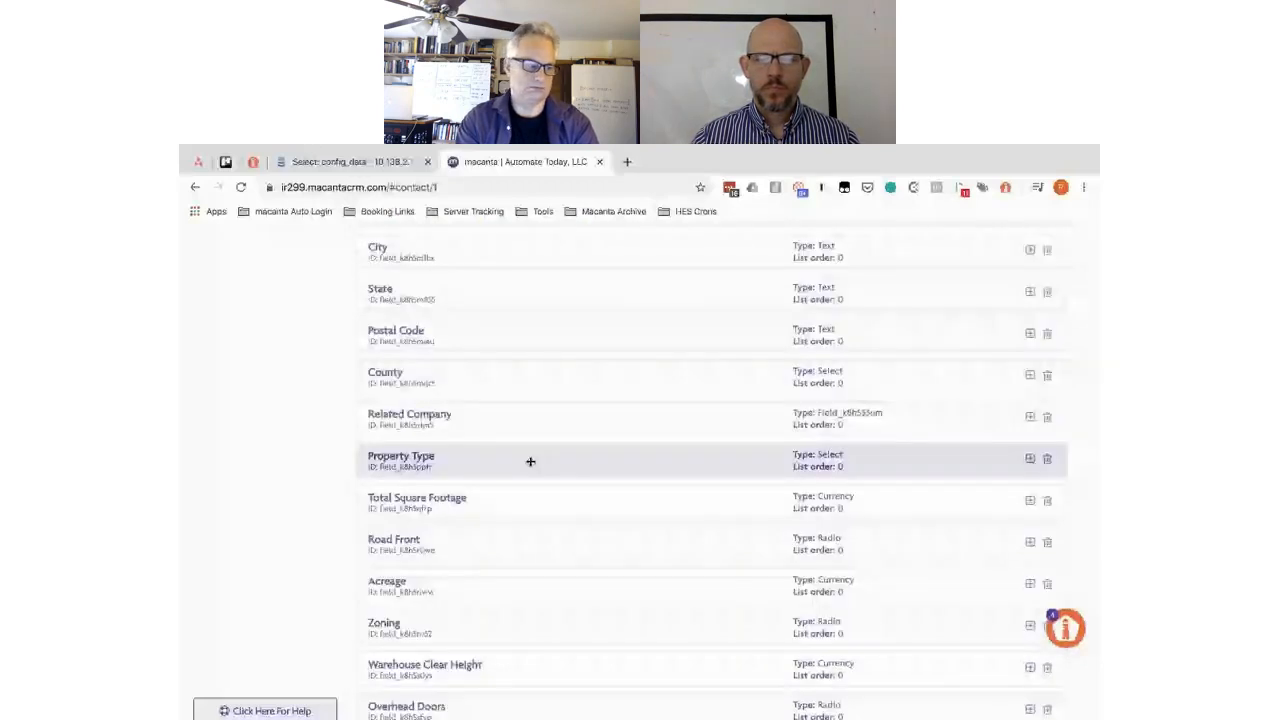
pyautogui.scroll(2, 530, 461)
pyautogui.moveTo(534, 613); pyautogui.dragTo(534, 362)
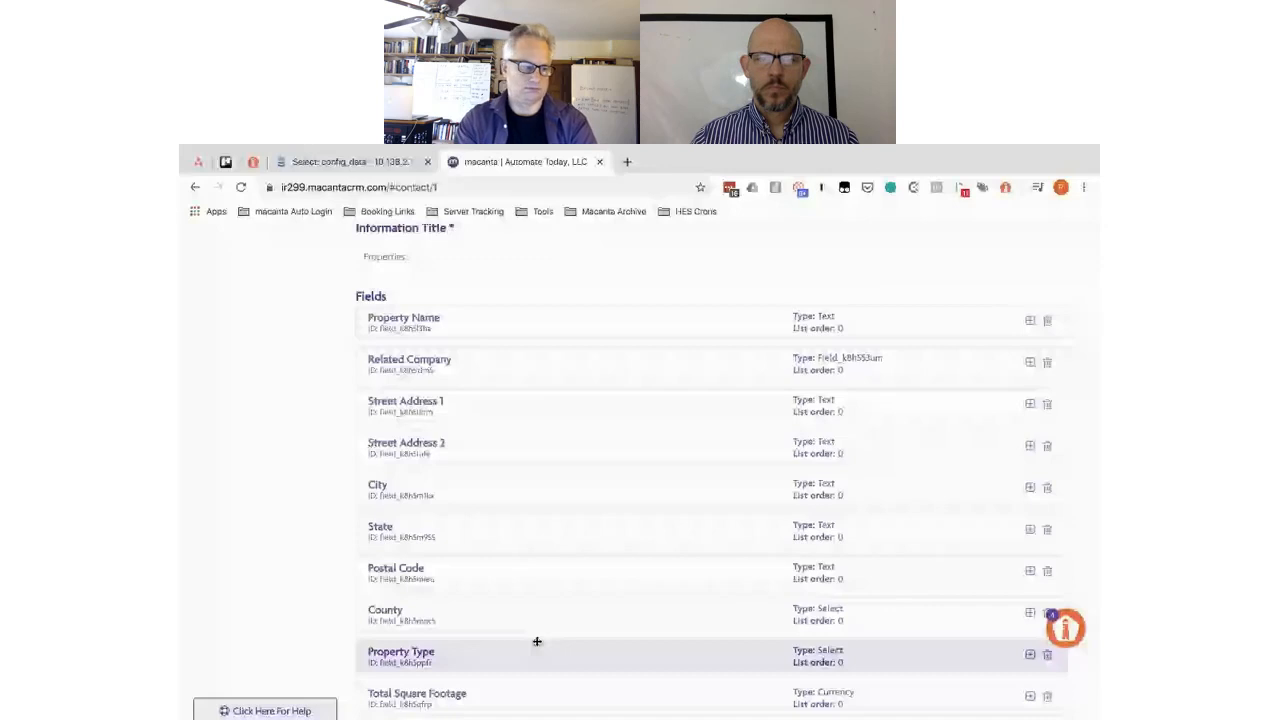
pyautogui.moveTo(537, 641); pyautogui.dragTo(565, 443)
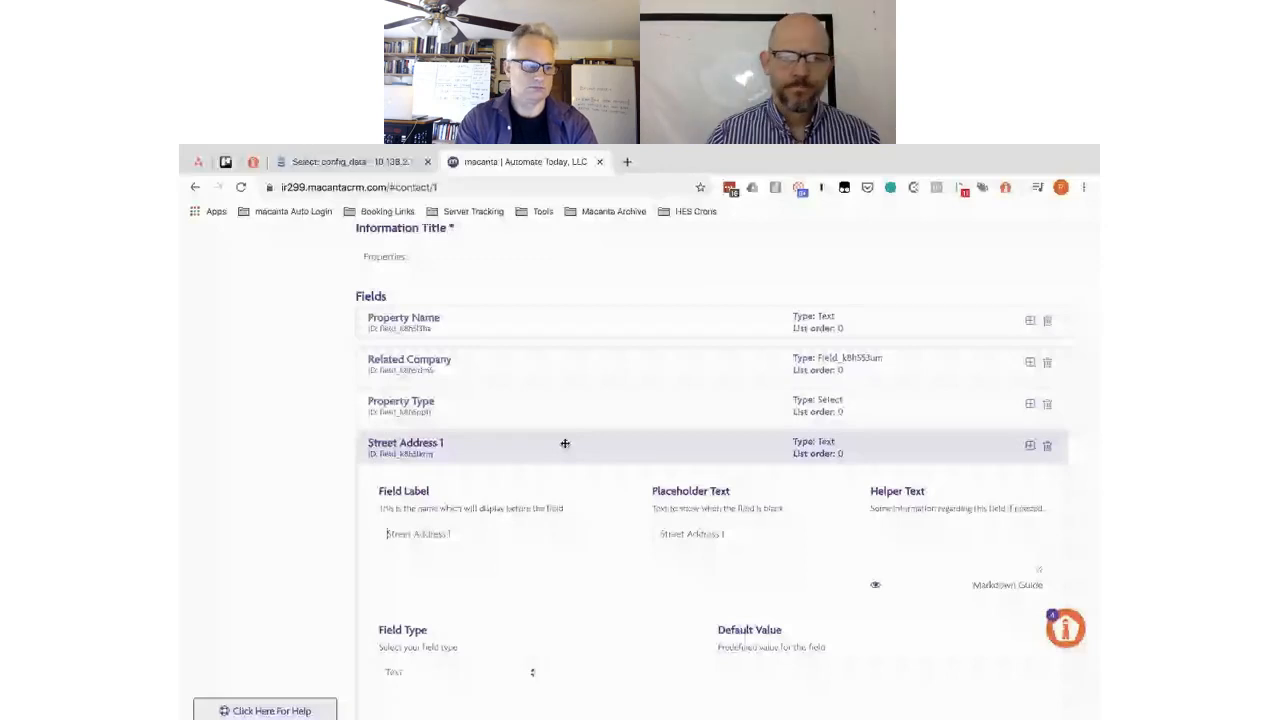
# - Set the Street Address 1 field's subsection to Address
pyautogui.scroll(-3, 575, 603)
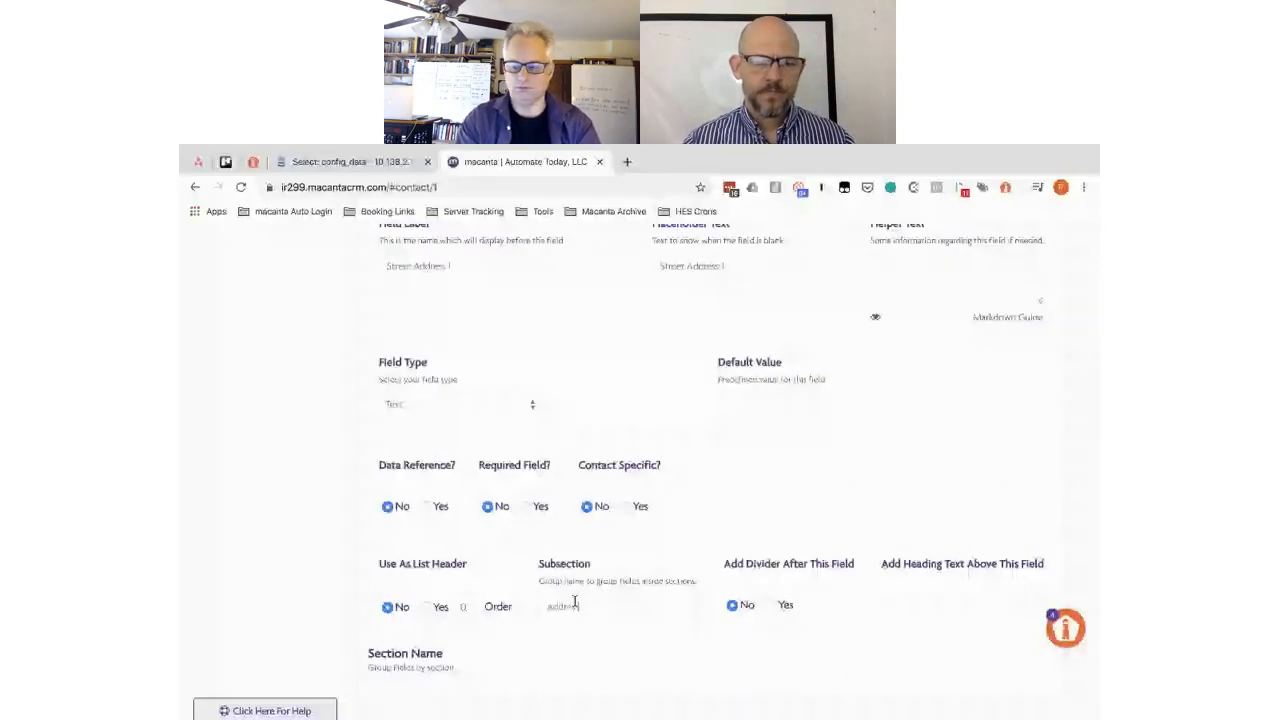
pyautogui.doubleClick(575, 603)
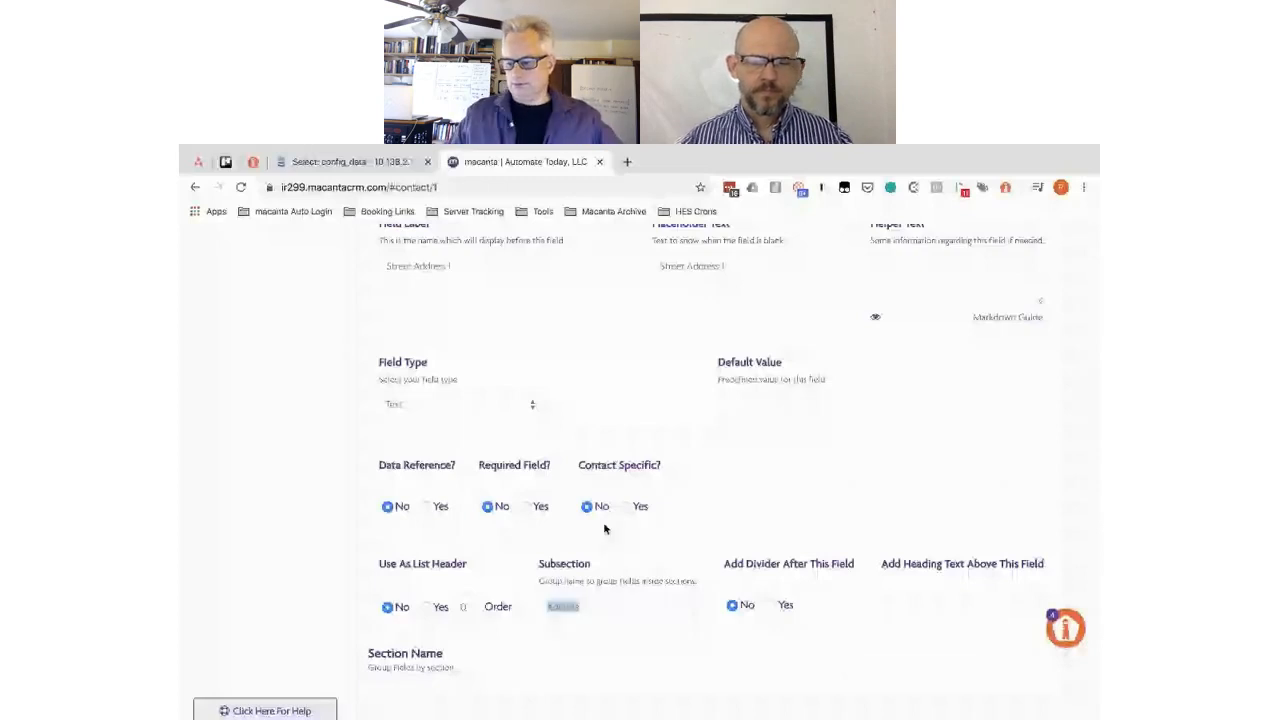
pyautogui.scroll(-5, 605, 528)
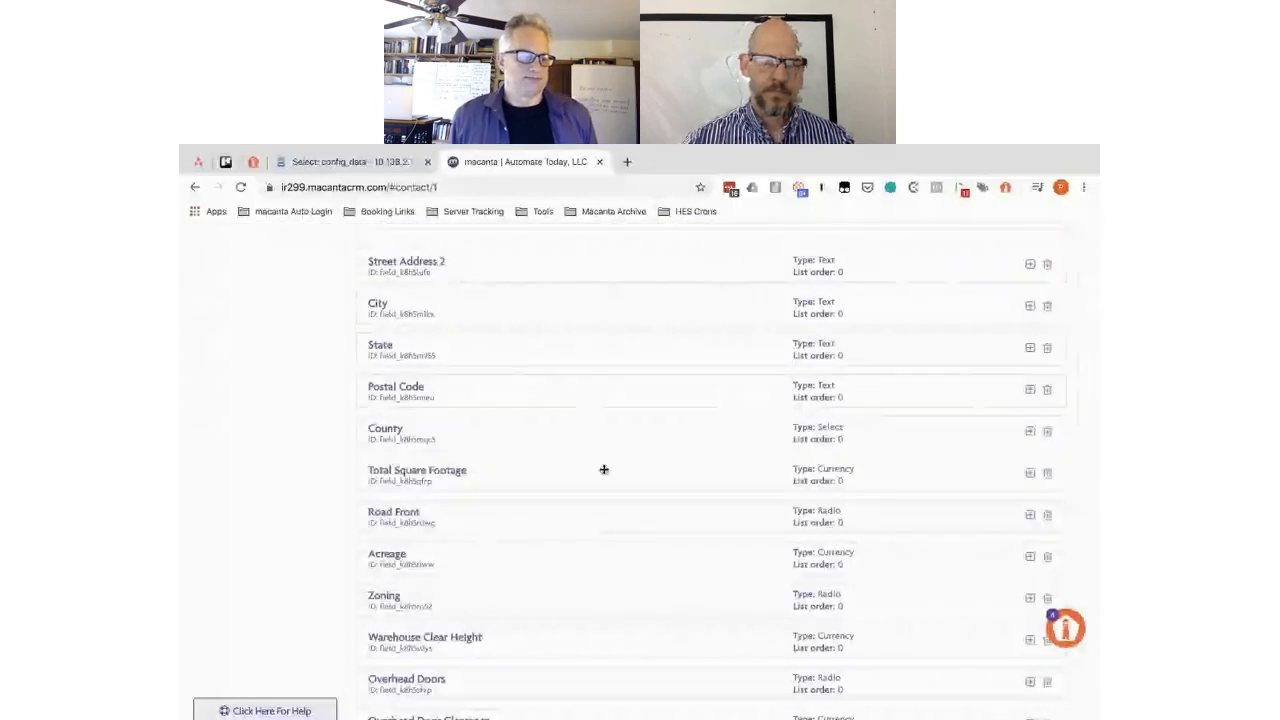
pyautogui.scroll(4, 603, 469)
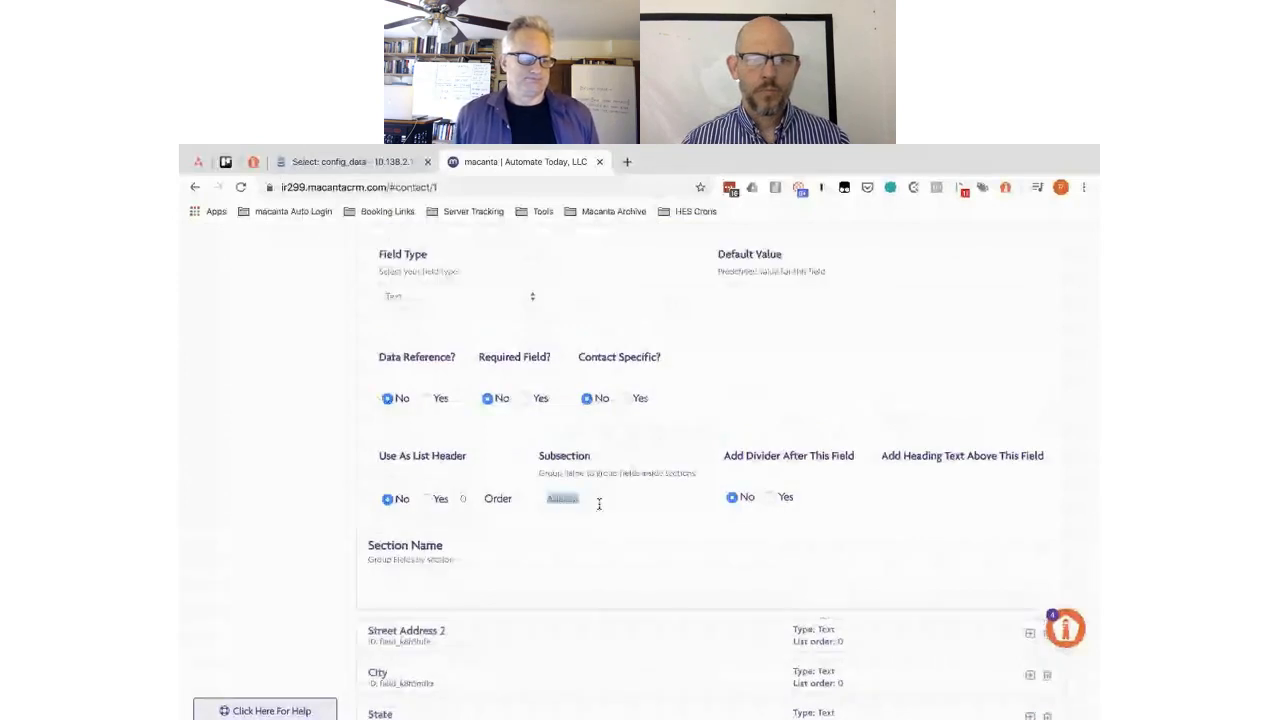
pyautogui.click(594, 498)
pyautogui.doubleClick(594, 498)
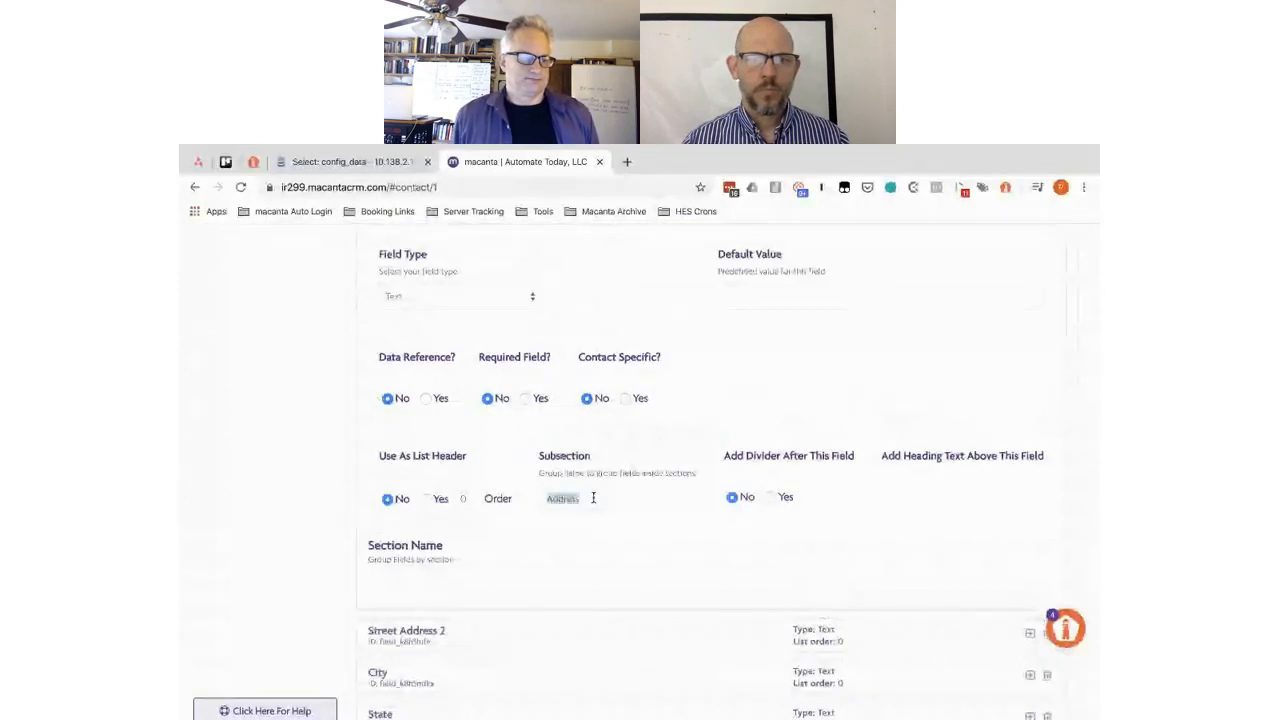
pyautogui.scroll(-1, 593, 498)
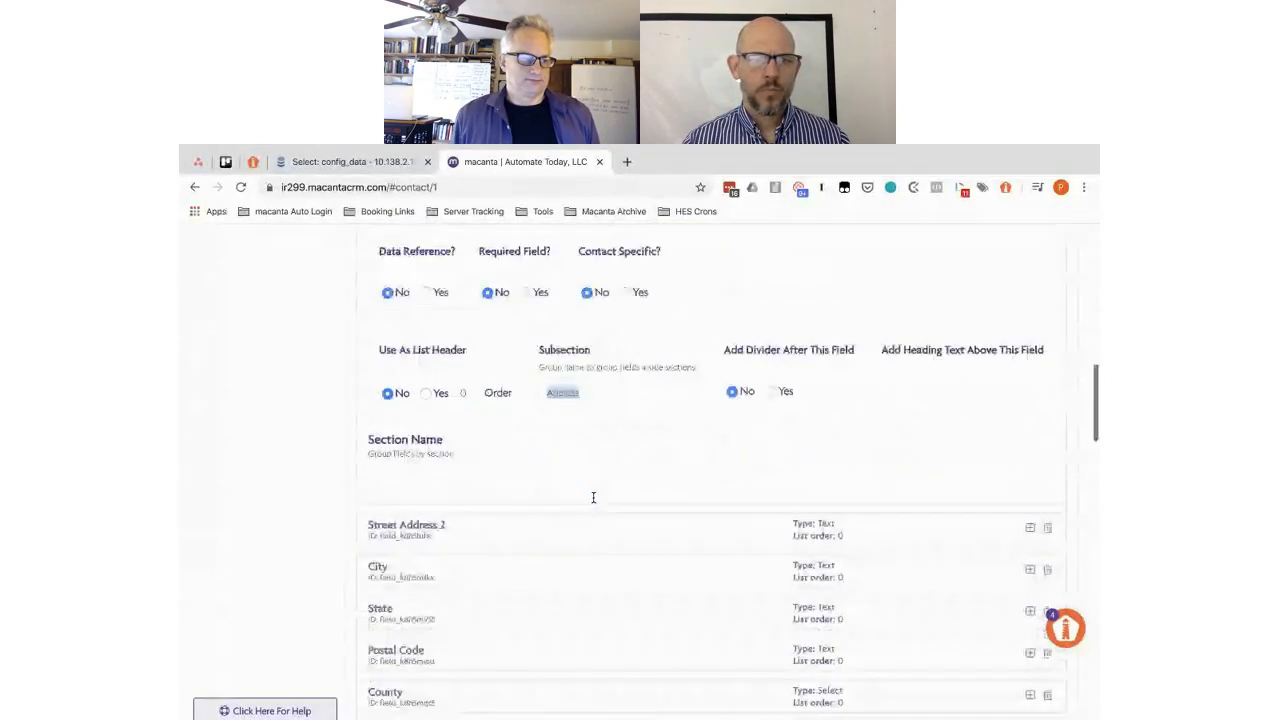
# - Check the Address subsection on Street Address 2, City, State, Postal Code and County
pyautogui.click(537, 524)
pyautogui.scroll(-3, 592, 482)
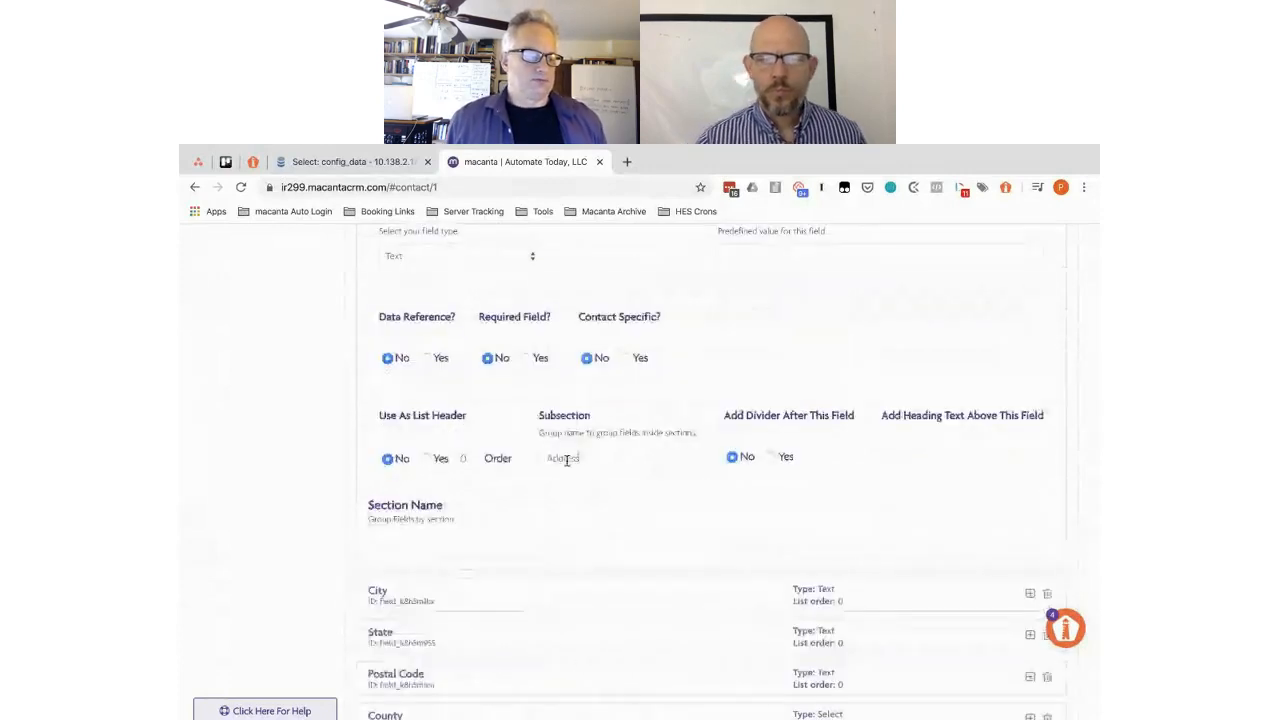
pyautogui.click(549, 597)
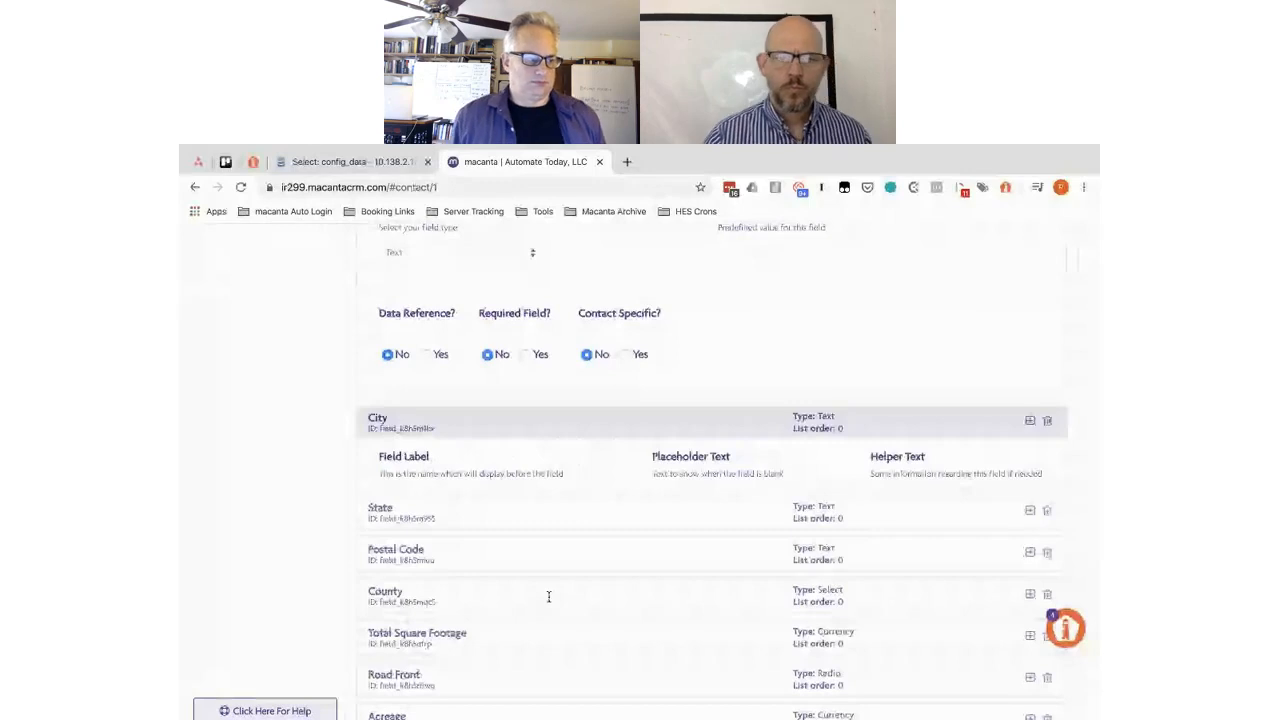
pyautogui.scroll(-3, 605, 377)
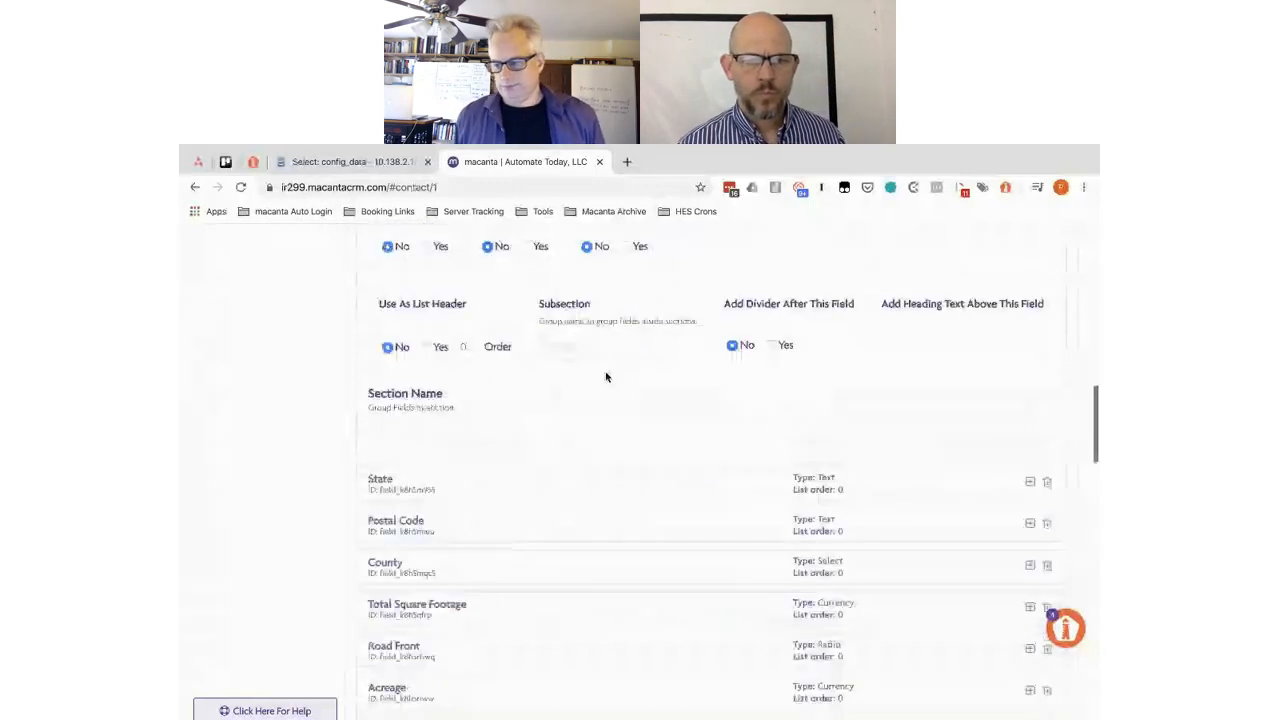
pyautogui.click(553, 479)
pyautogui.scroll(-2, 624, 566)
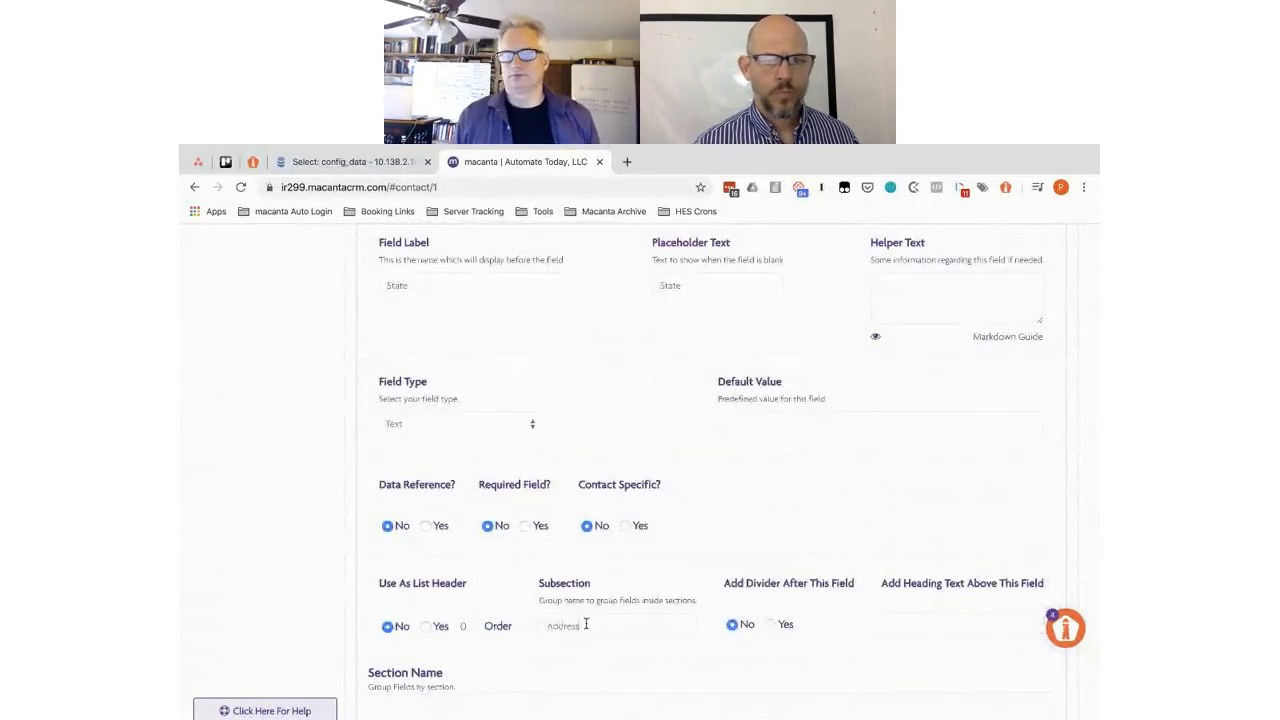
pyautogui.scroll(-3, 586, 623)
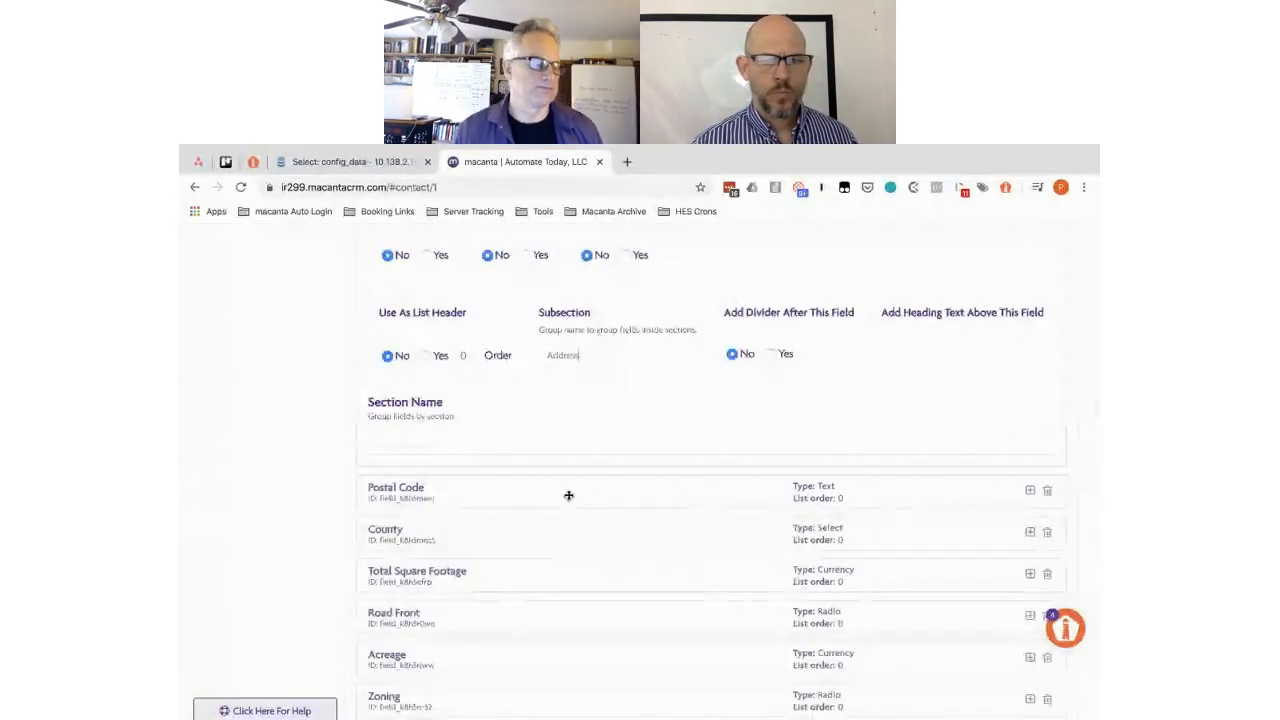
pyautogui.click(568, 495)
pyautogui.scroll(-3, 570, 500)
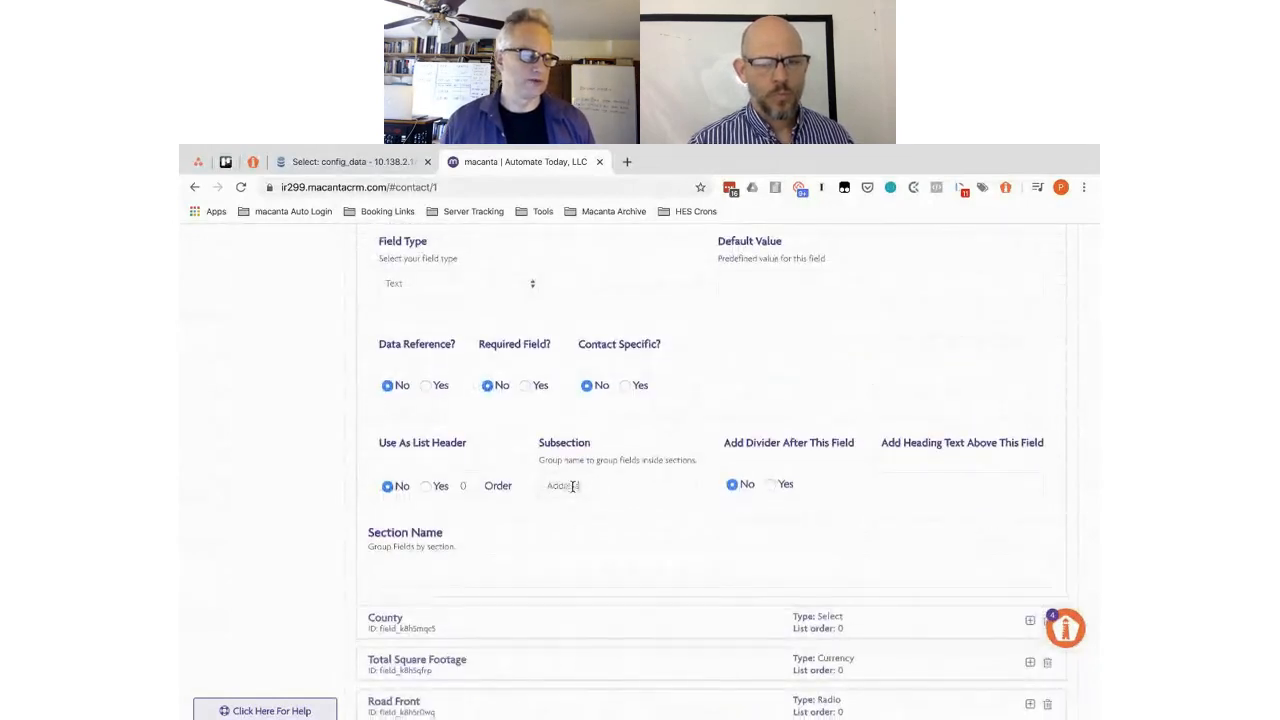
pyautogui.scroll(-2, 575, 488)
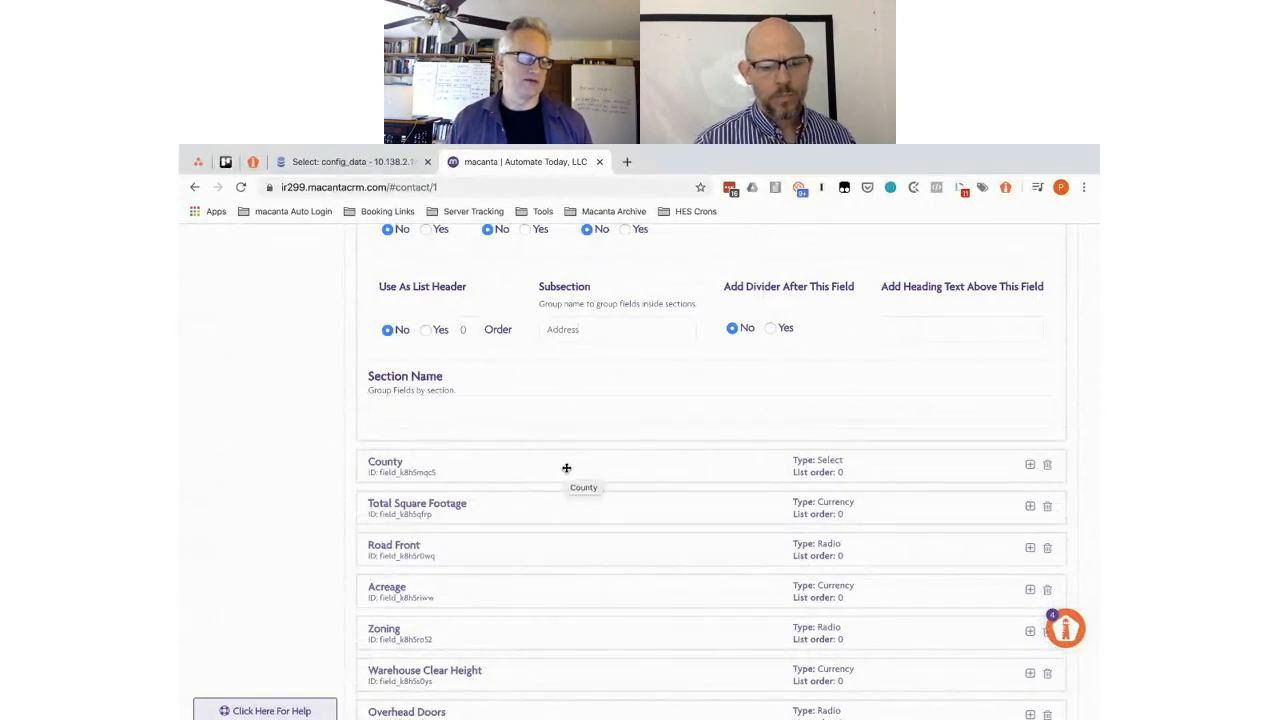
pyautogui.click(566, 468)
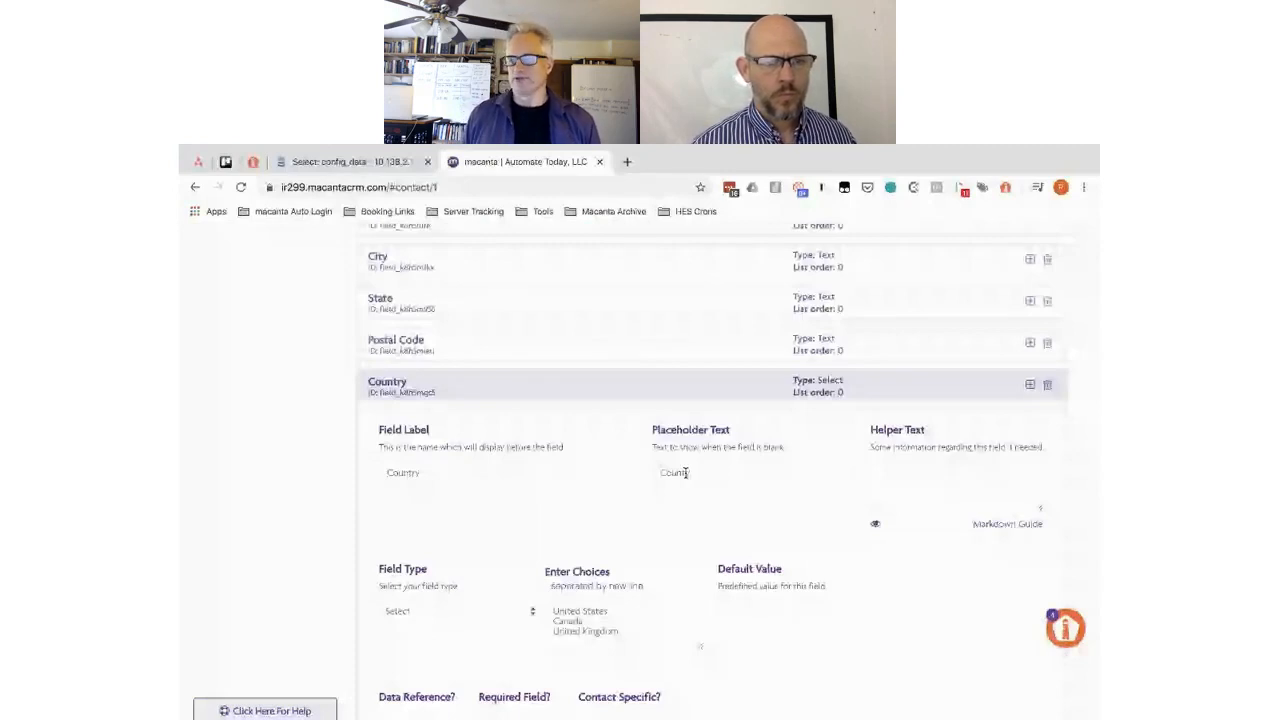
# - Review the Country field's settings and save the Properties connected info
pyautogui.scroll(-3, 341, 594)
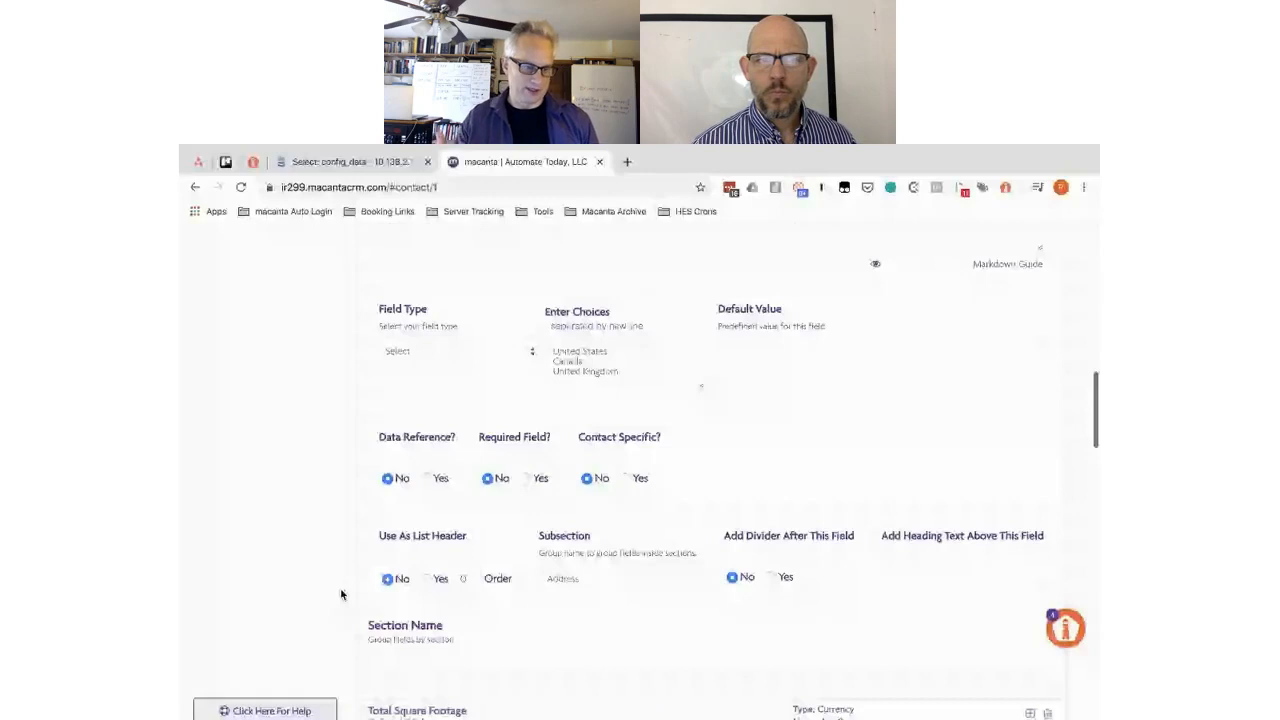
pyautogui.scroll(-3, 341, 594)
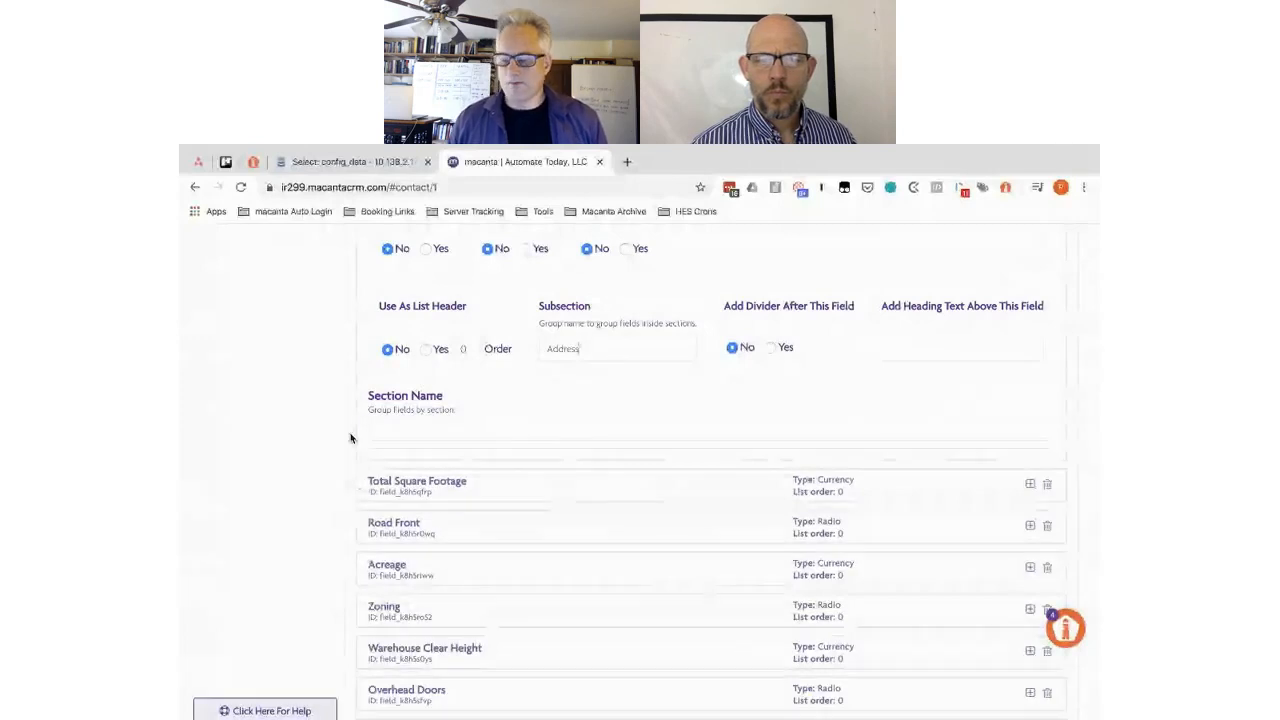
pyautogui.scroll(1, 350, 438)
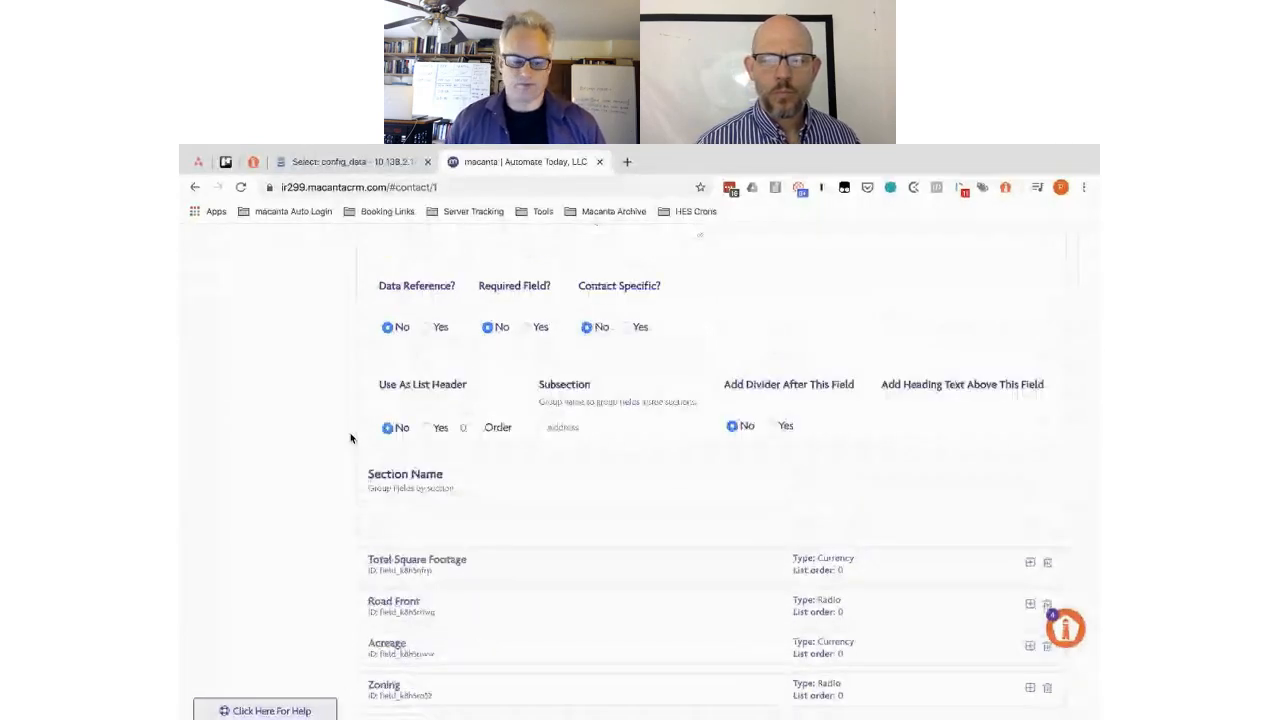
pyautogui.scroll(-5, 350, 438)
pyautogui.scroll(10, 350, 438)
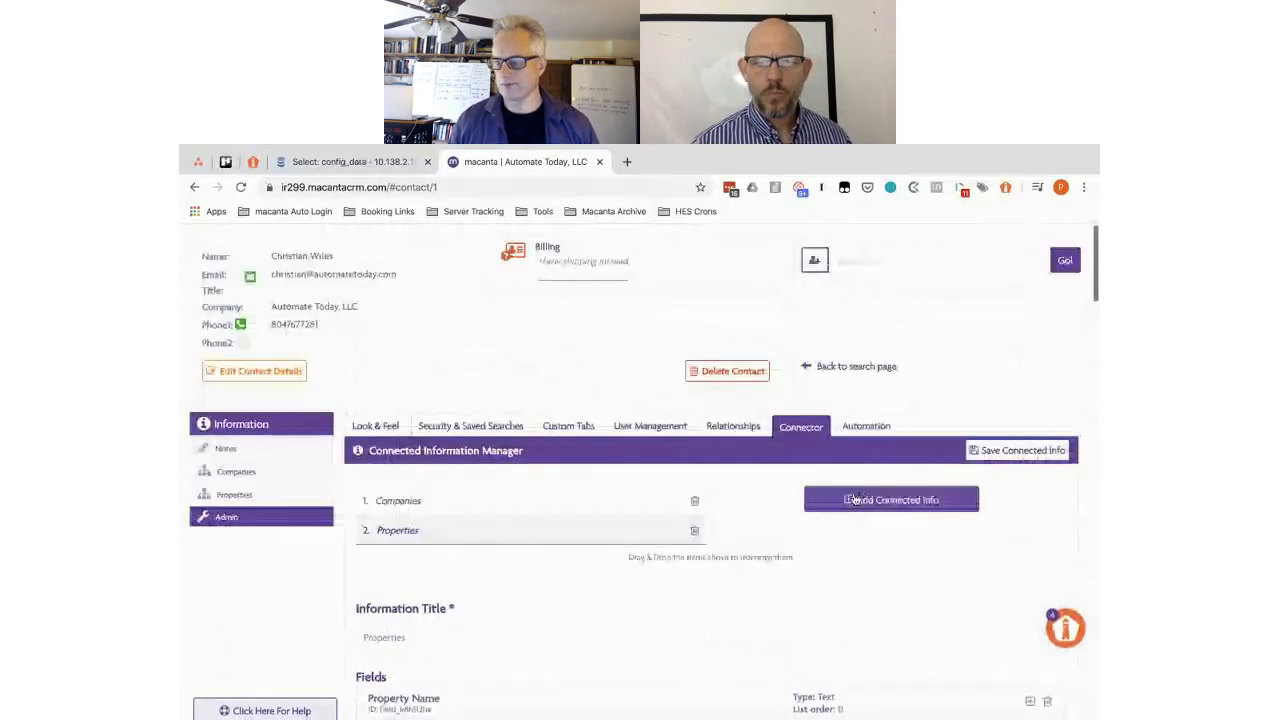
pyautogui.click(1007, 451)
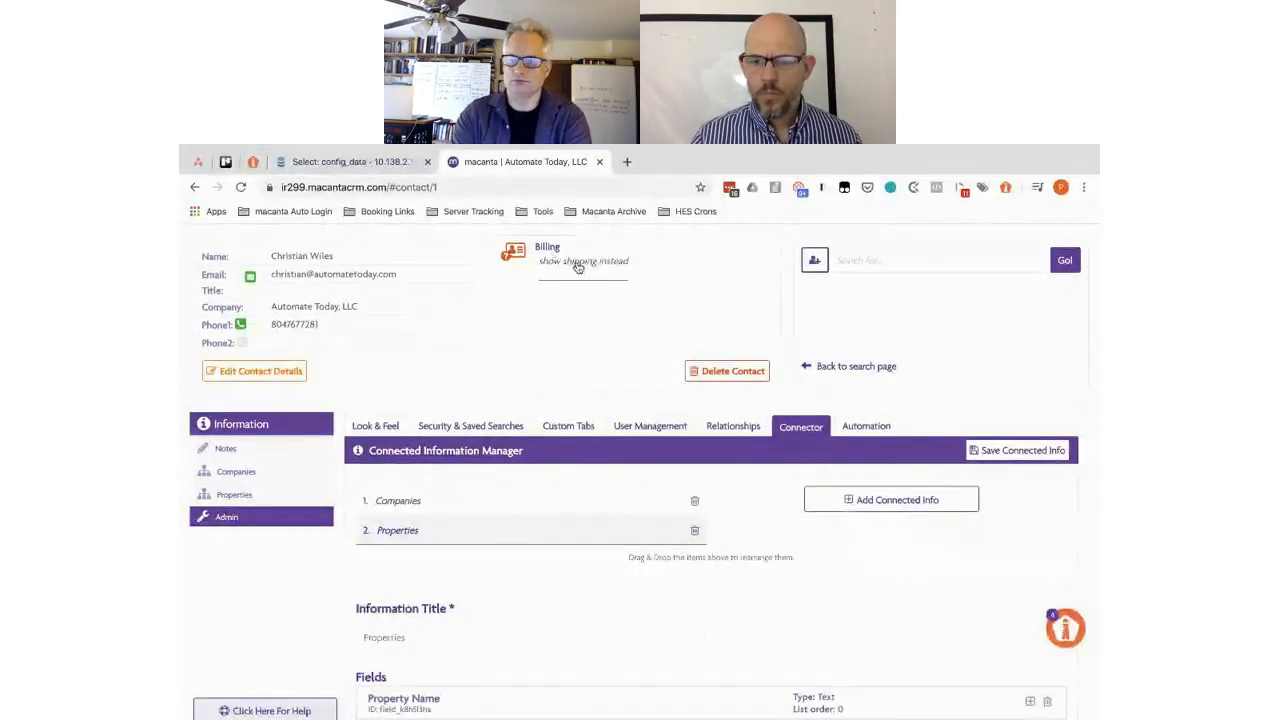
# - Collapse the Country field's settings and switch to the brokerage CRM planning spreadsheet
pyautogui.scroll(-3, 540, 295)
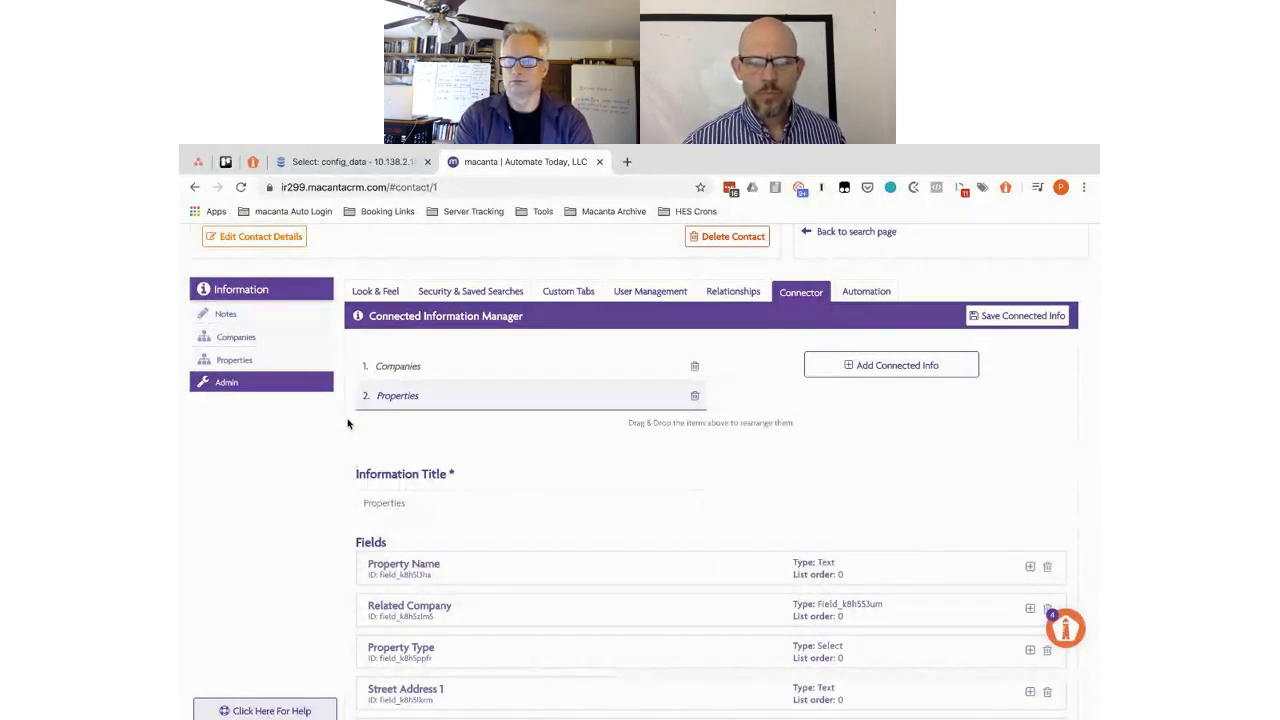
pyautogui.scroll(-1, 345, 568)
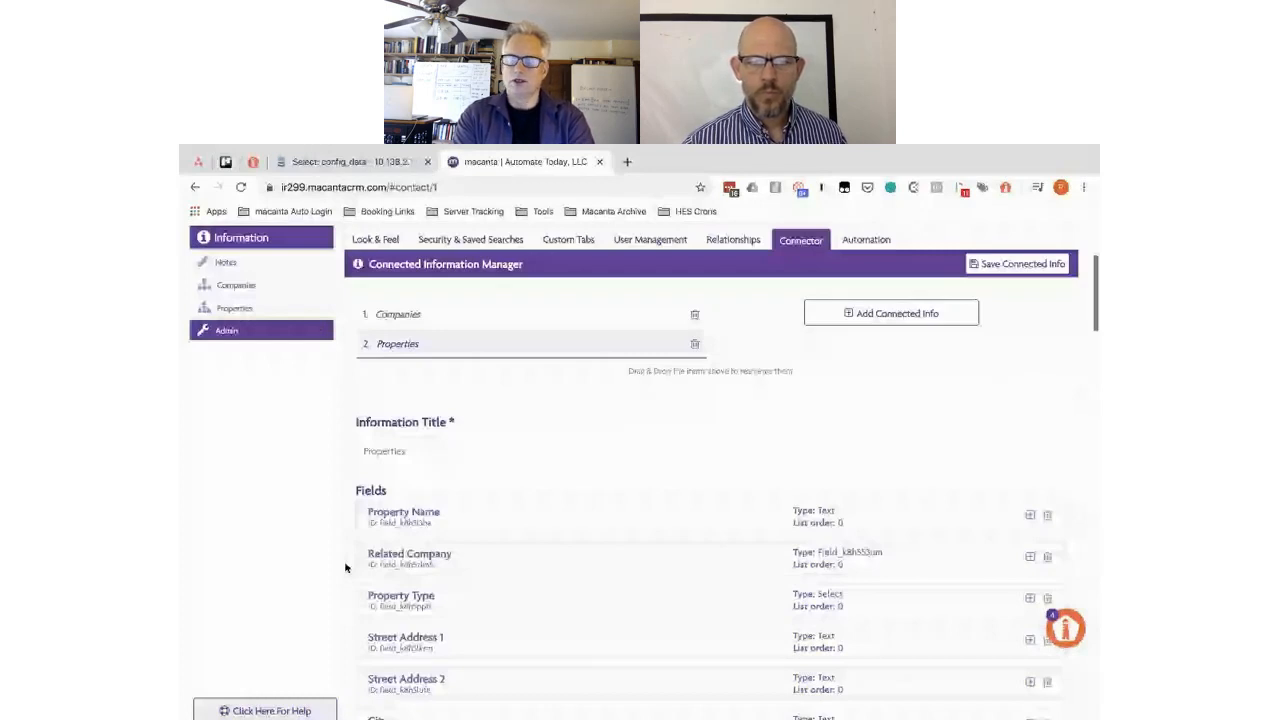
pyautogui.scroll(-1, 345, 568)
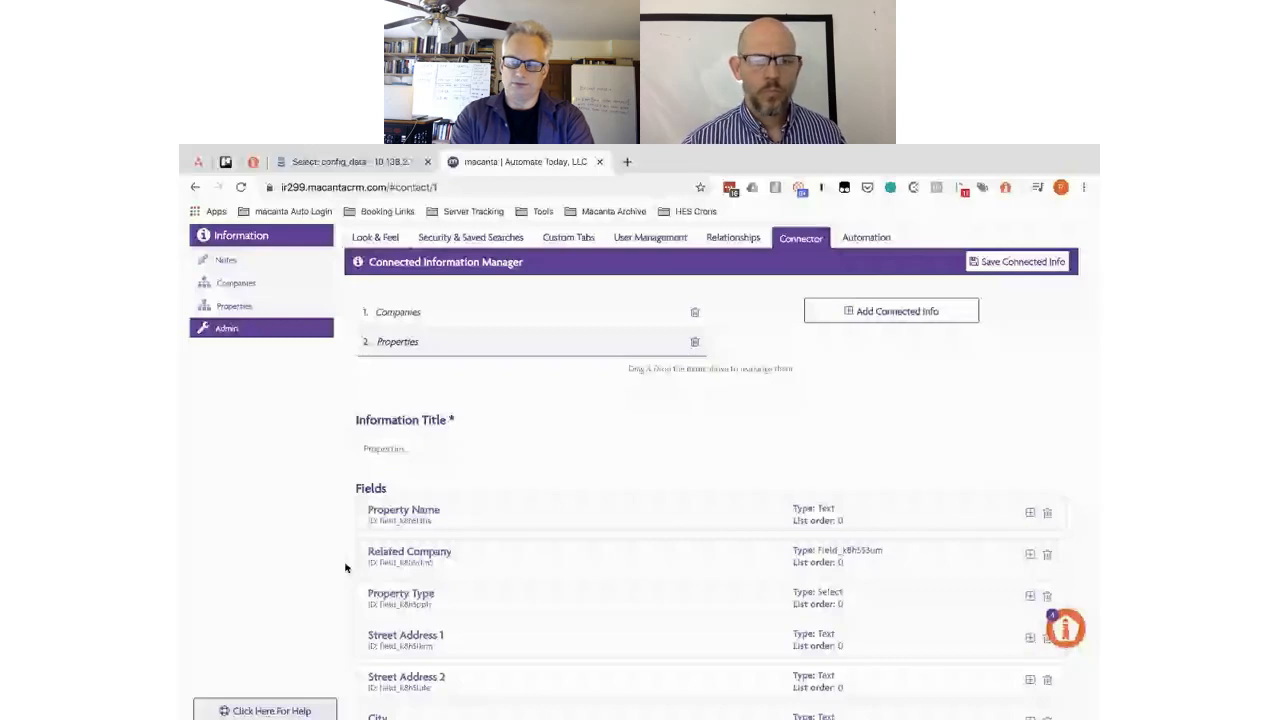
pyautogui.scroll(-3, 345, 568)
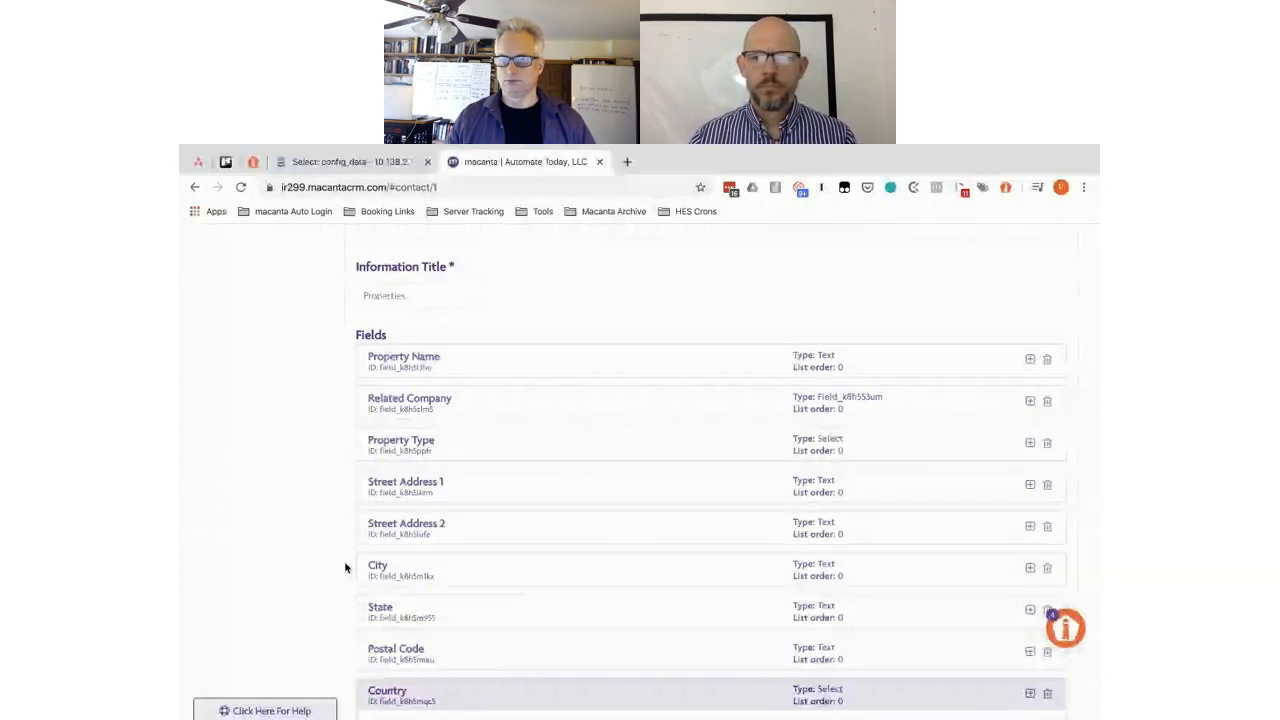
pyautogui.scroll(-1, 345, 567)
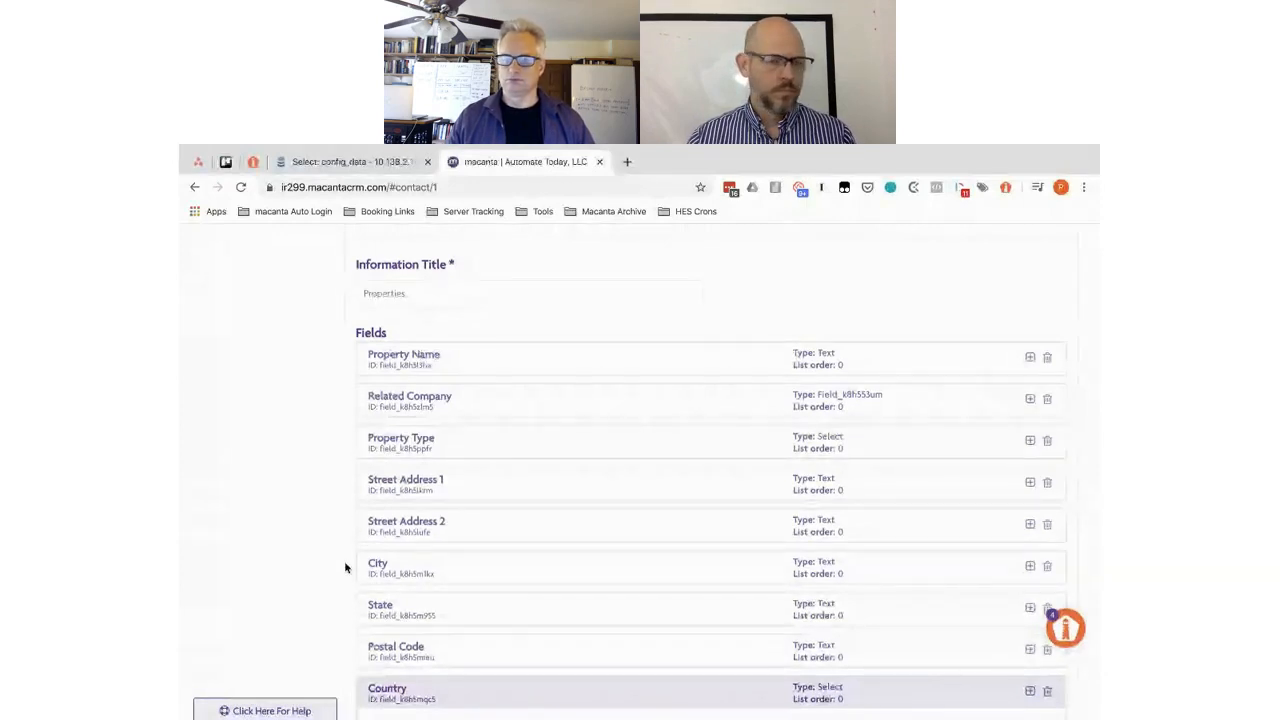
pyautogui.scroll(-3, 345, 567)
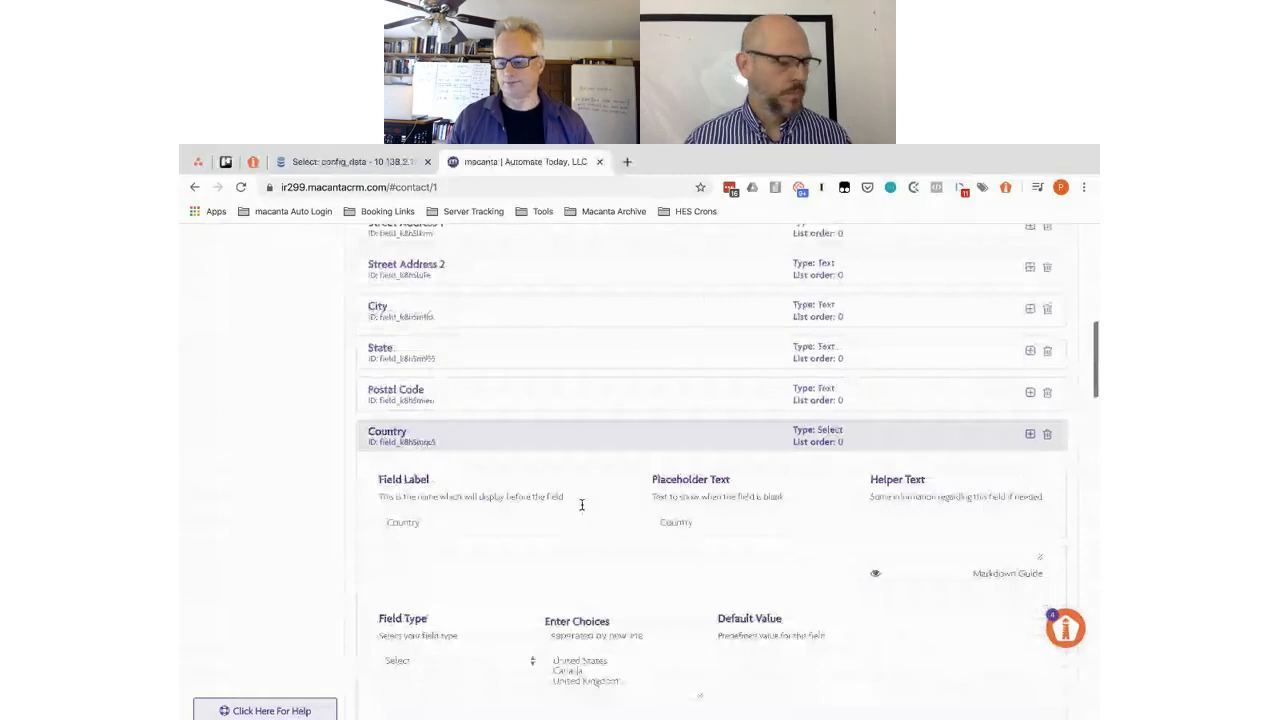
pyautogui.click(543, 440)
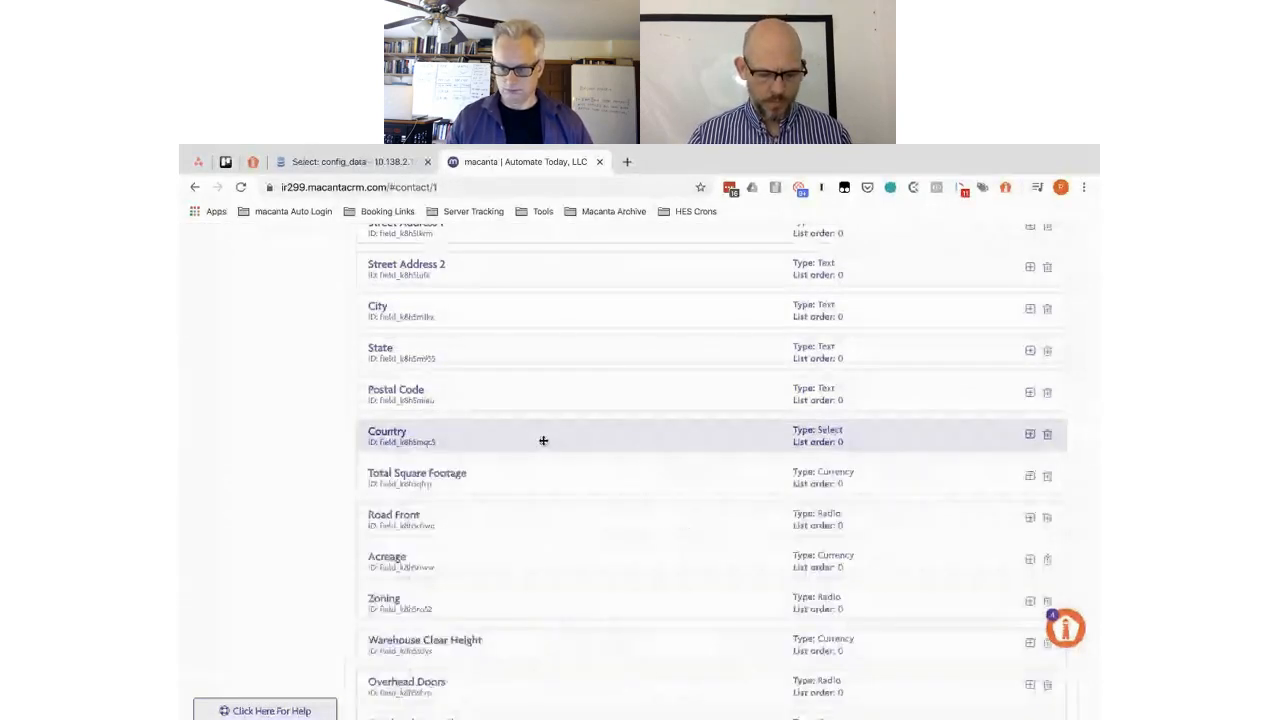
pyautogui.scroll(-1, 543, 440)
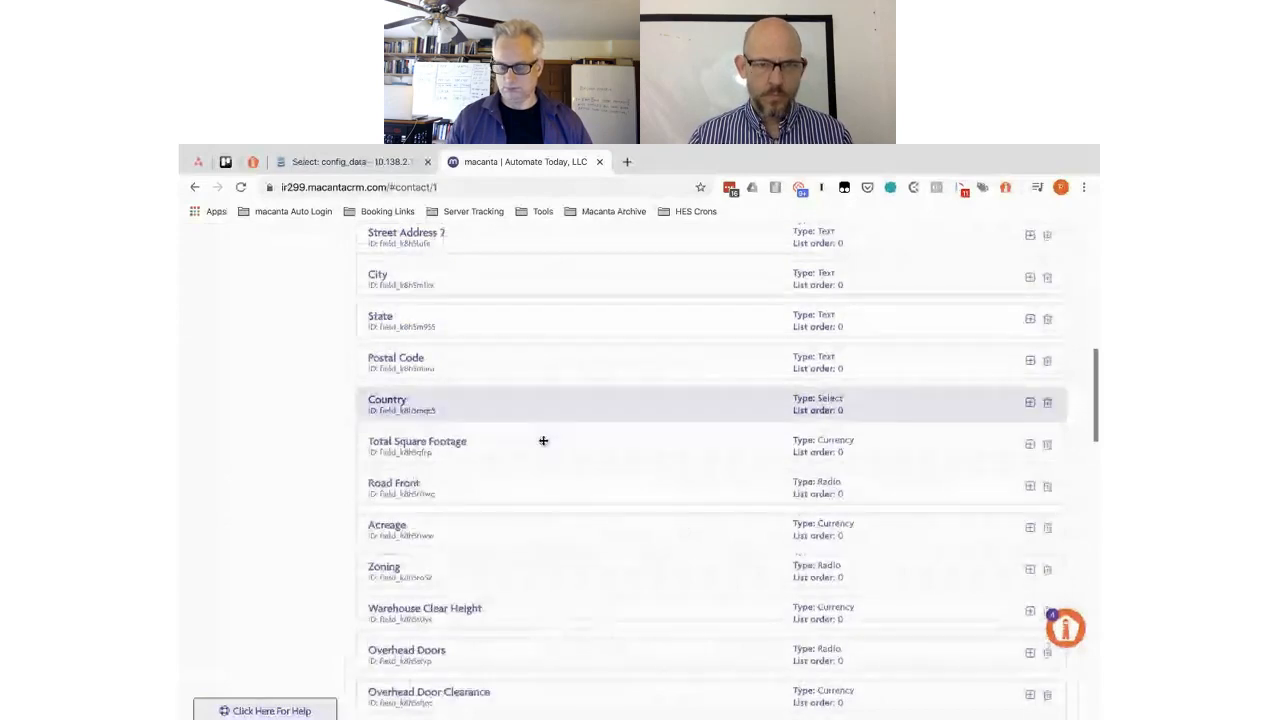
pyautogui.hotkey('ctrl', 'Right')
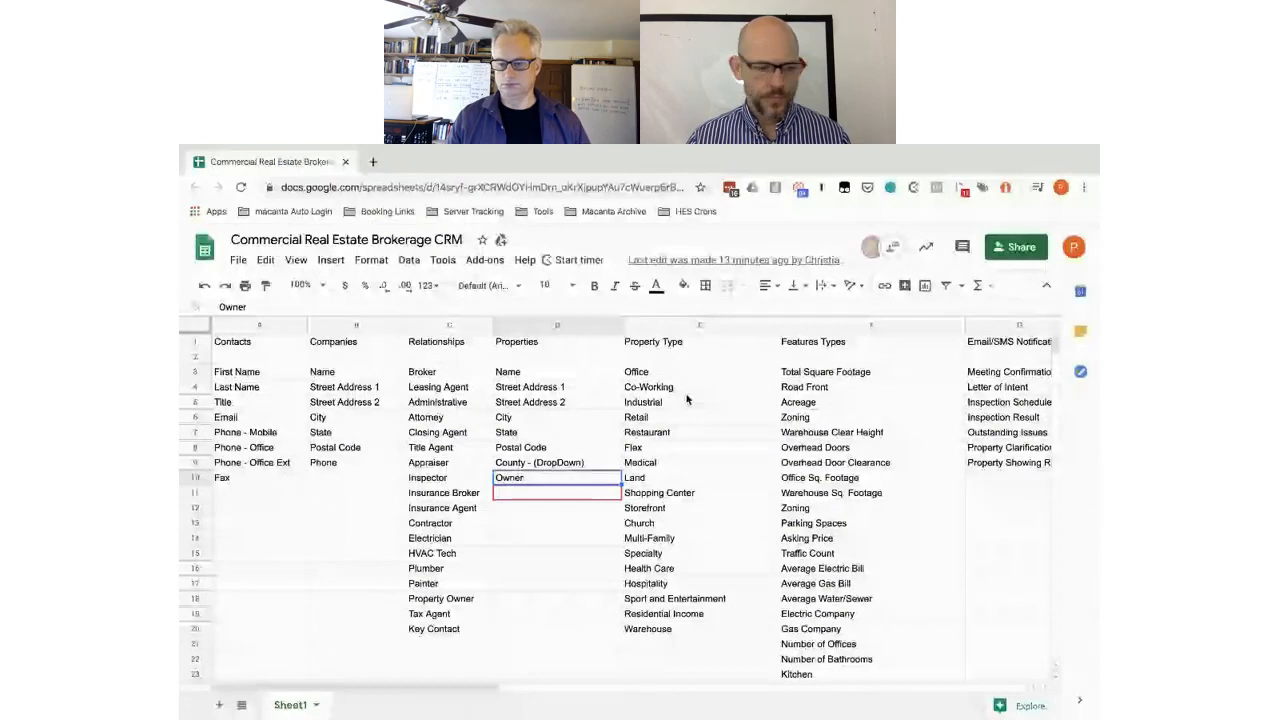
# - View the Properties and Features Types columns, then return to Macanta's Properties field list
pyautogui.hscroll(3, 687, 399)
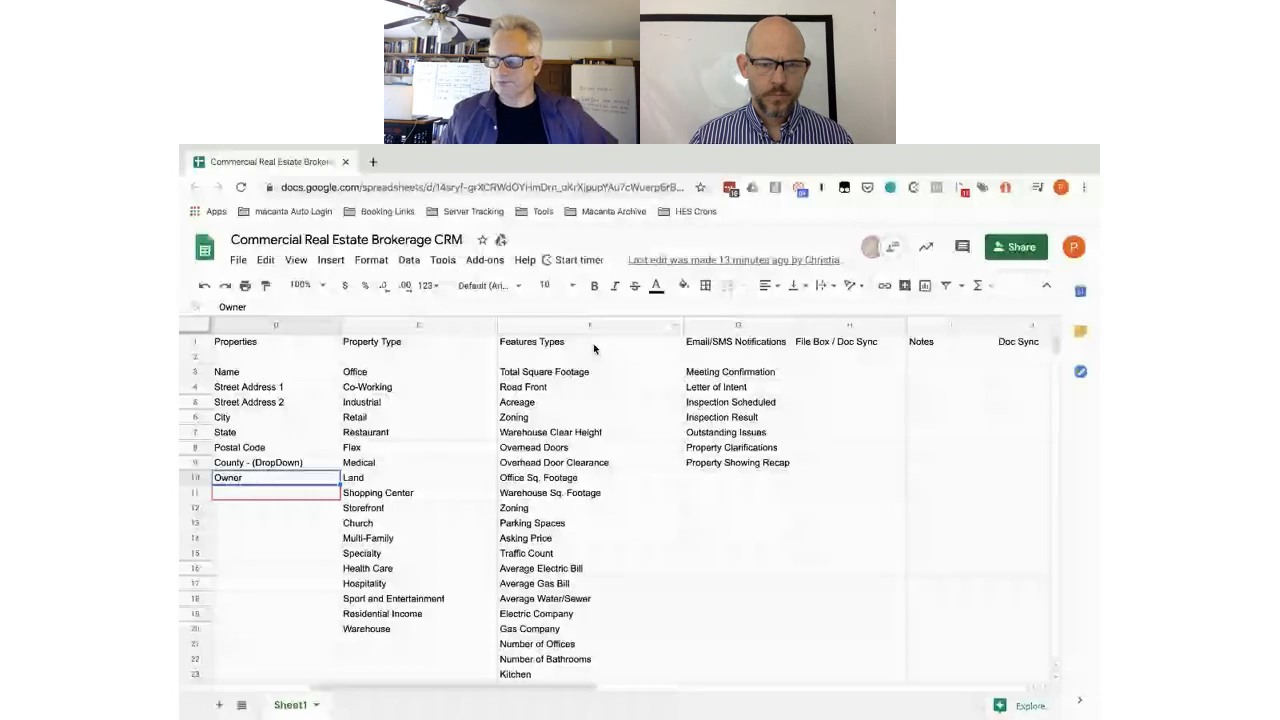
pyautogui.hotkey('ctrl', 'Left')
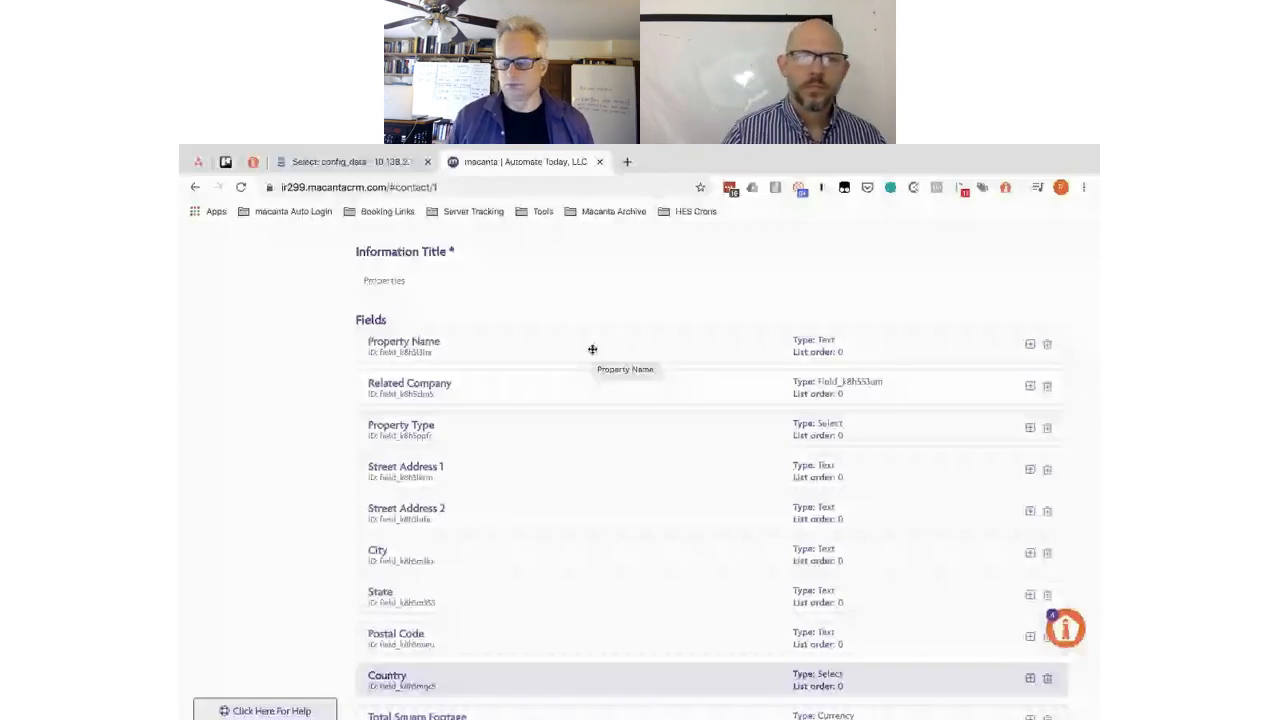
# - Enter General Information as the Property Name field's section name
pyautogui.click(592, 349)
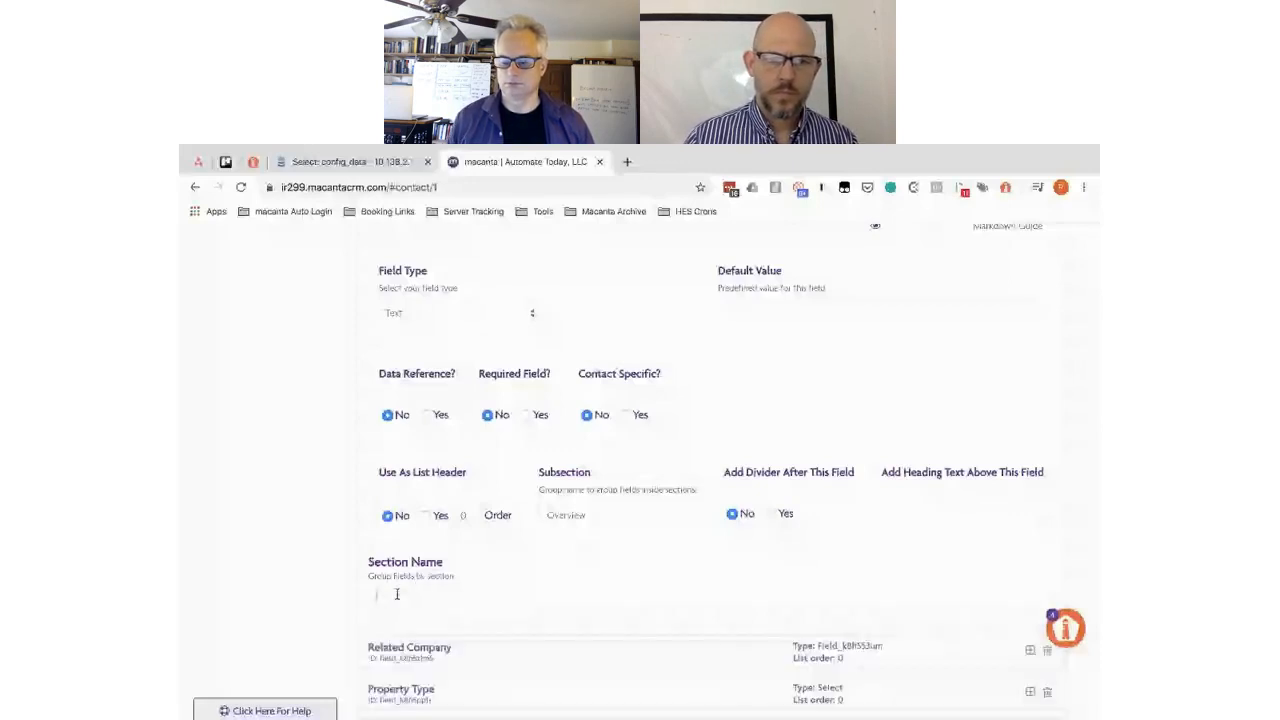
pyautogui.write('General')
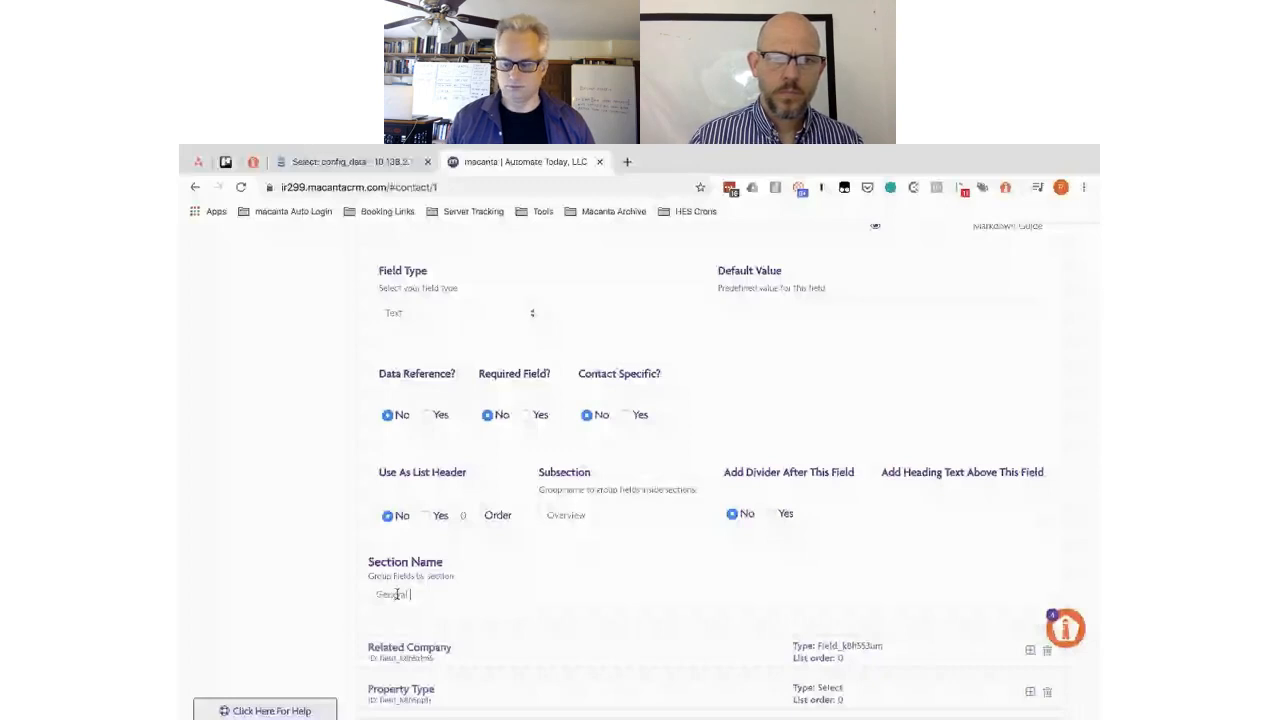
pyautogui.write('Information')
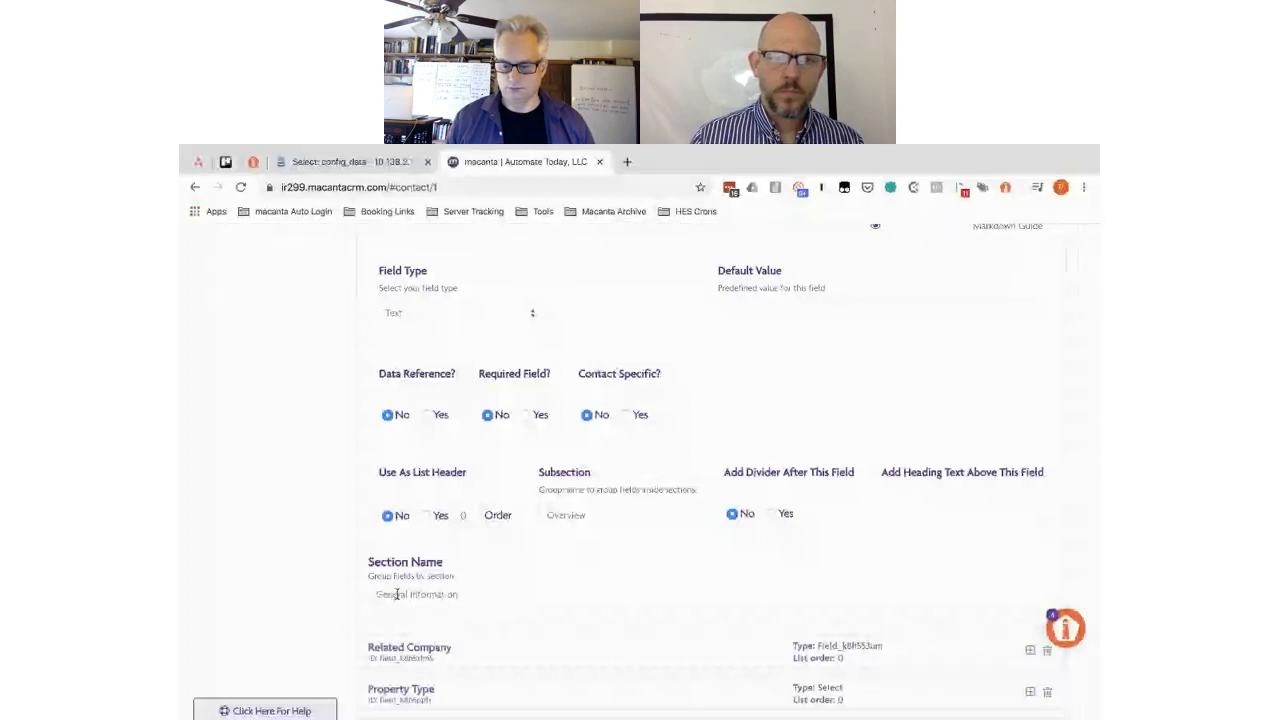
pyautogui.tripleClick(397, 594)
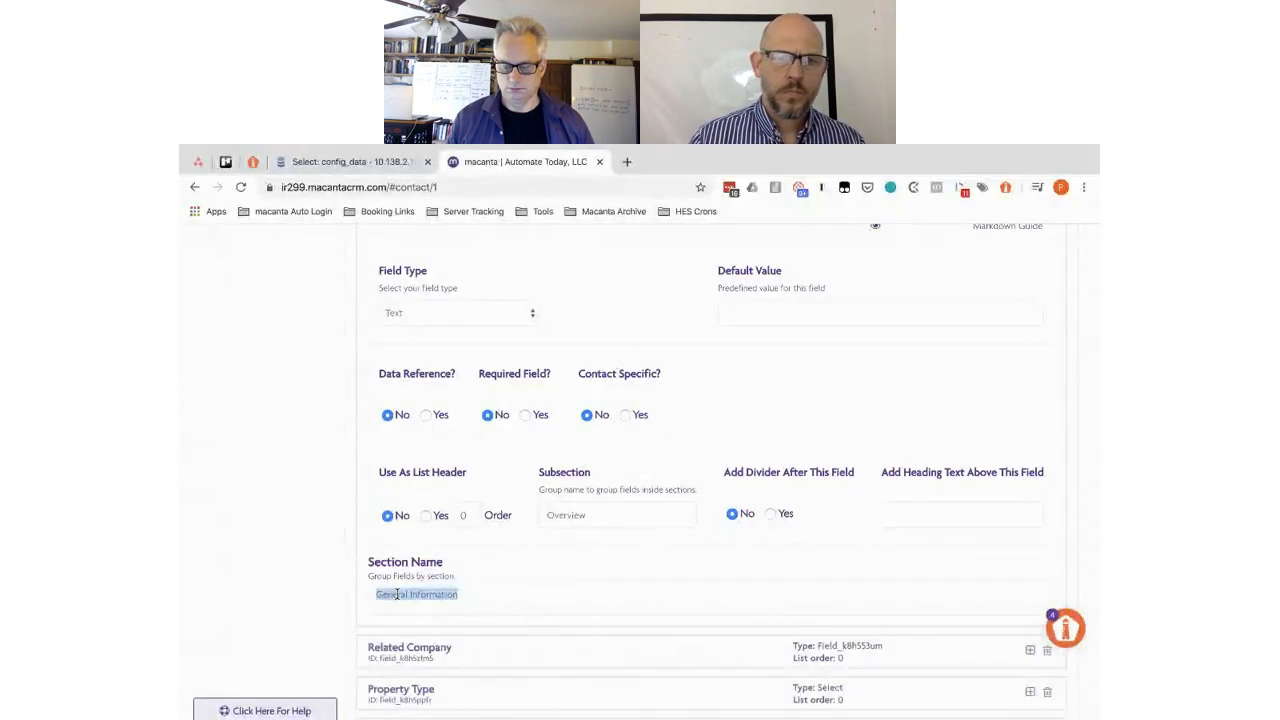
# - Open the Related Company and Property Type settings, then scroll to the page bottom
pyautogui.click(522, 653)
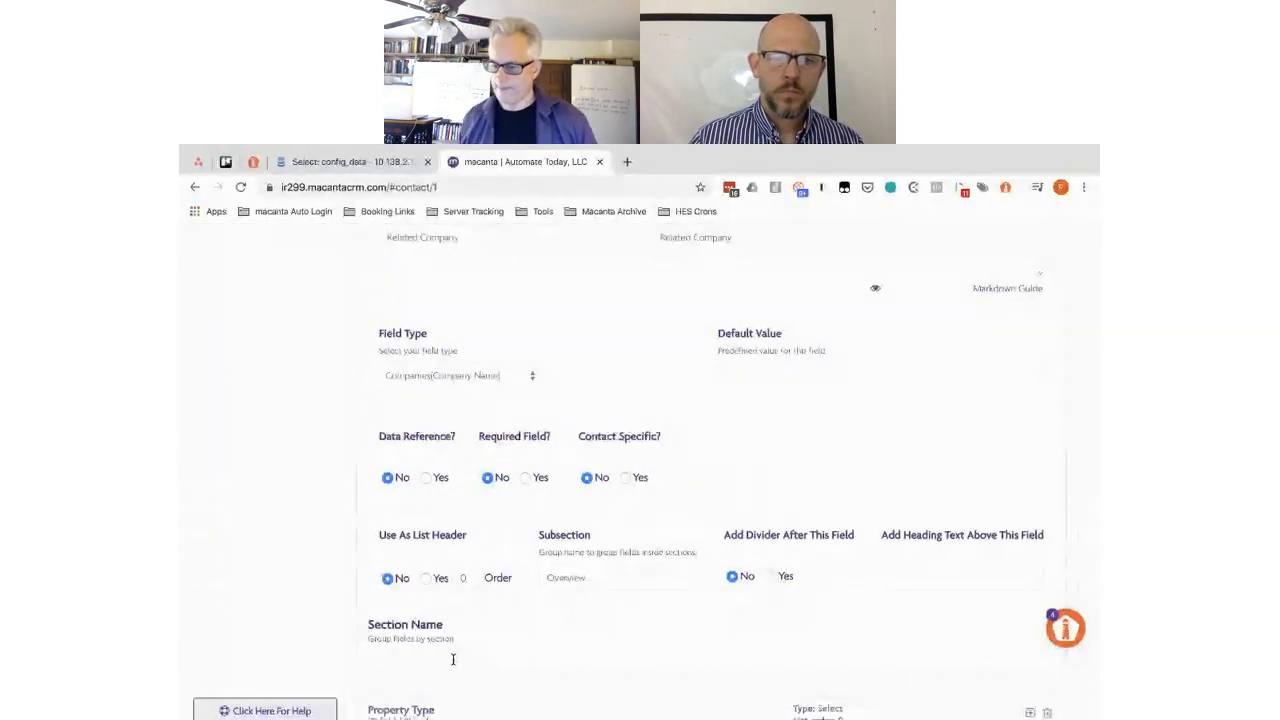
pyautogui.scroll(-2, 452, 659)
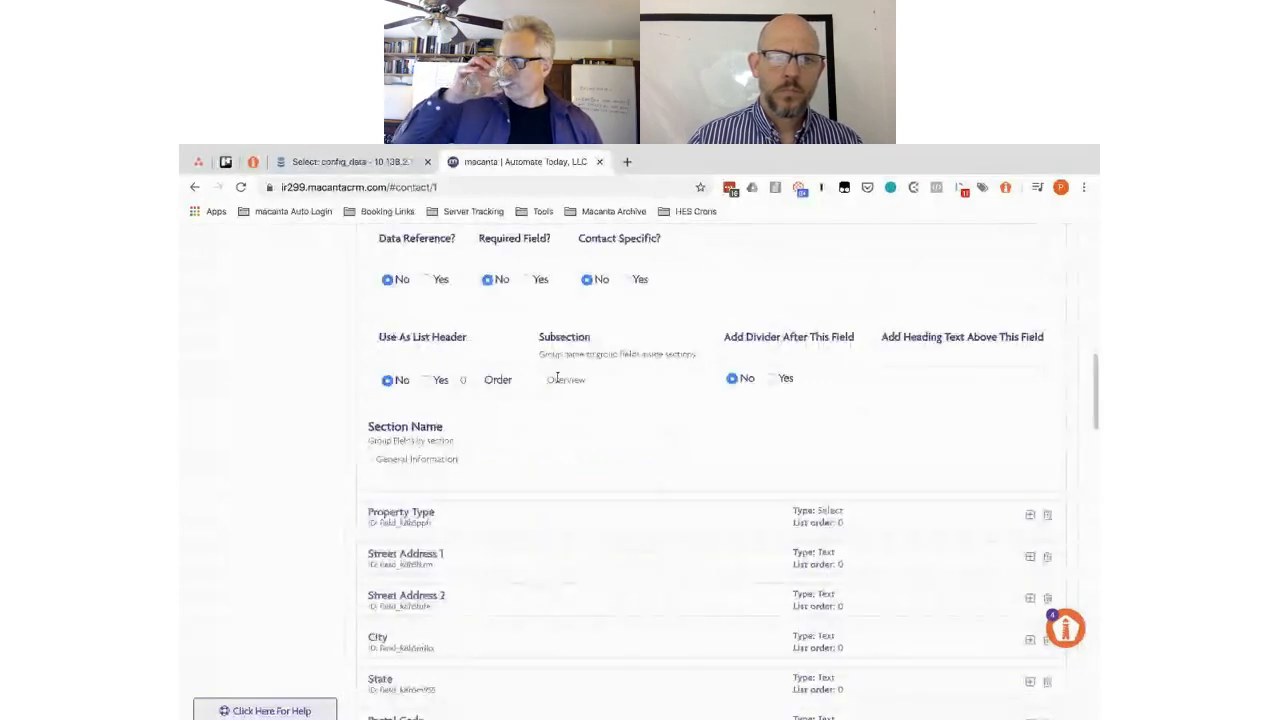
pyautogui.click(496, 514)
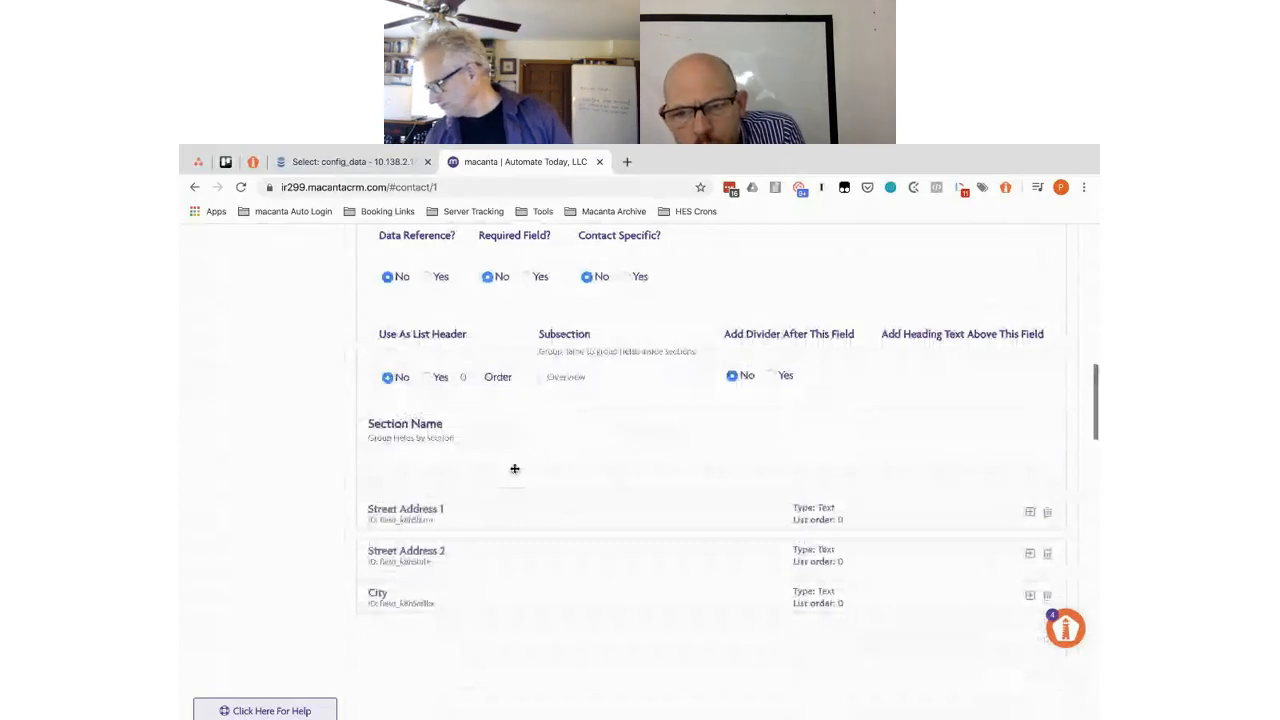
pyautogui.click(446, 457)
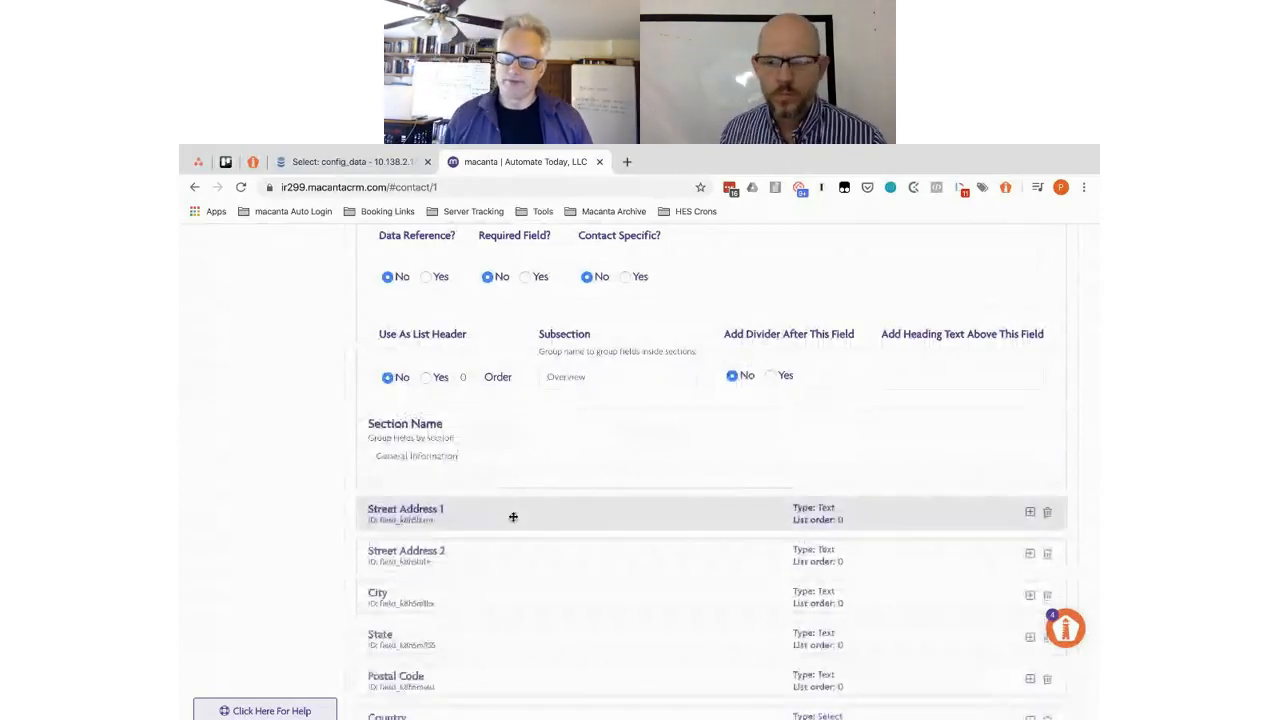
pyautogui.scroll(-5, 511, 517)
pyautogui.scroll(3, 513, 520)
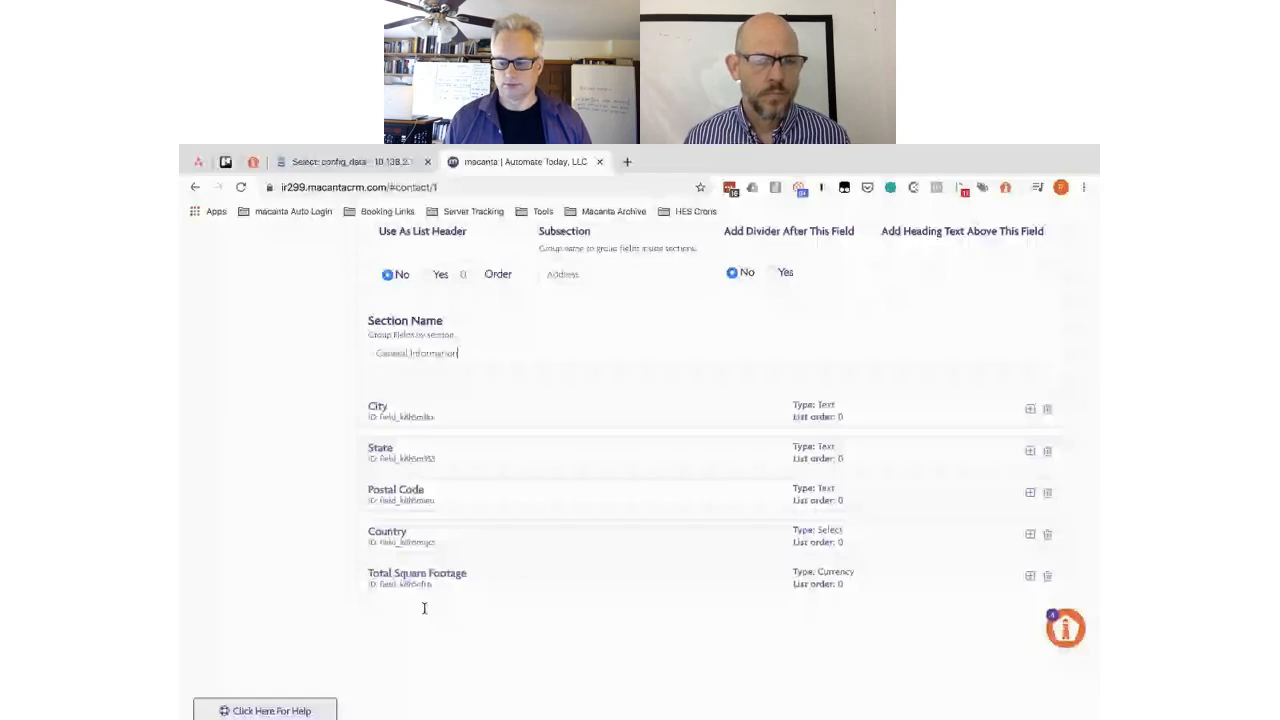
pyautogui.scroll(2, 424, 608)
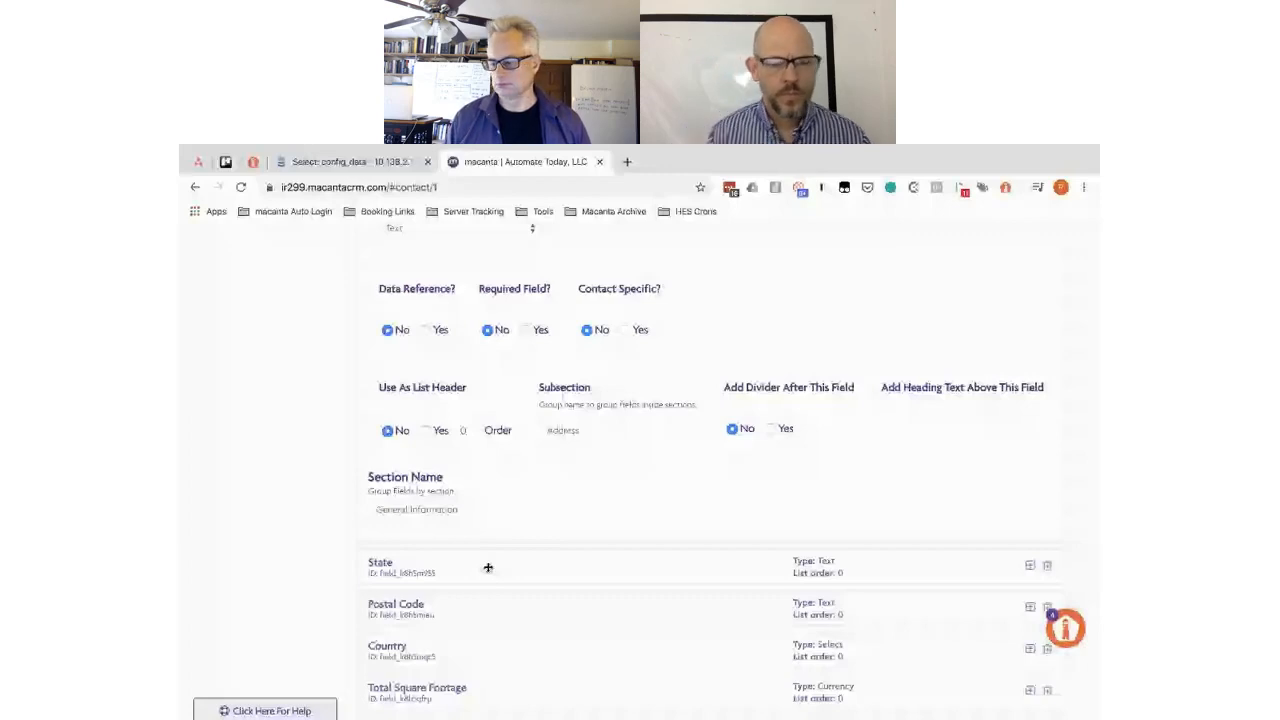
pyautogui.scroll(-5, 474, 408)
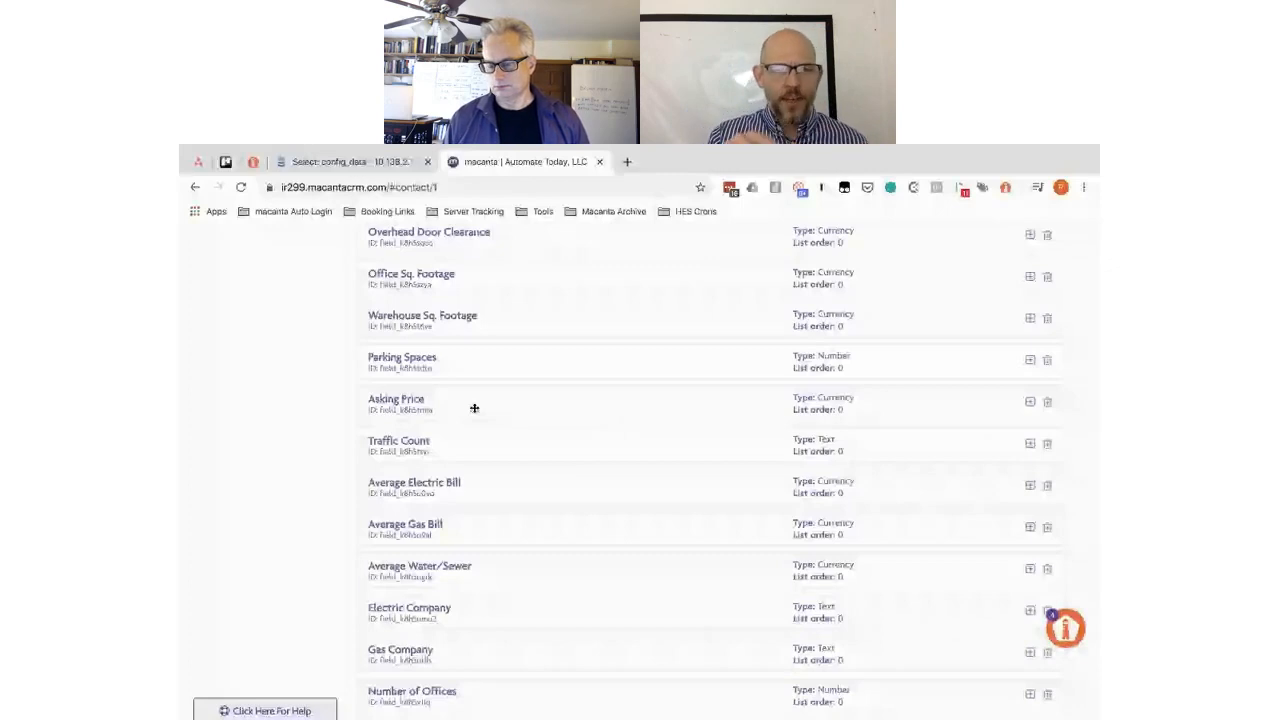
pyautogui.scroll(5, 474, 408)
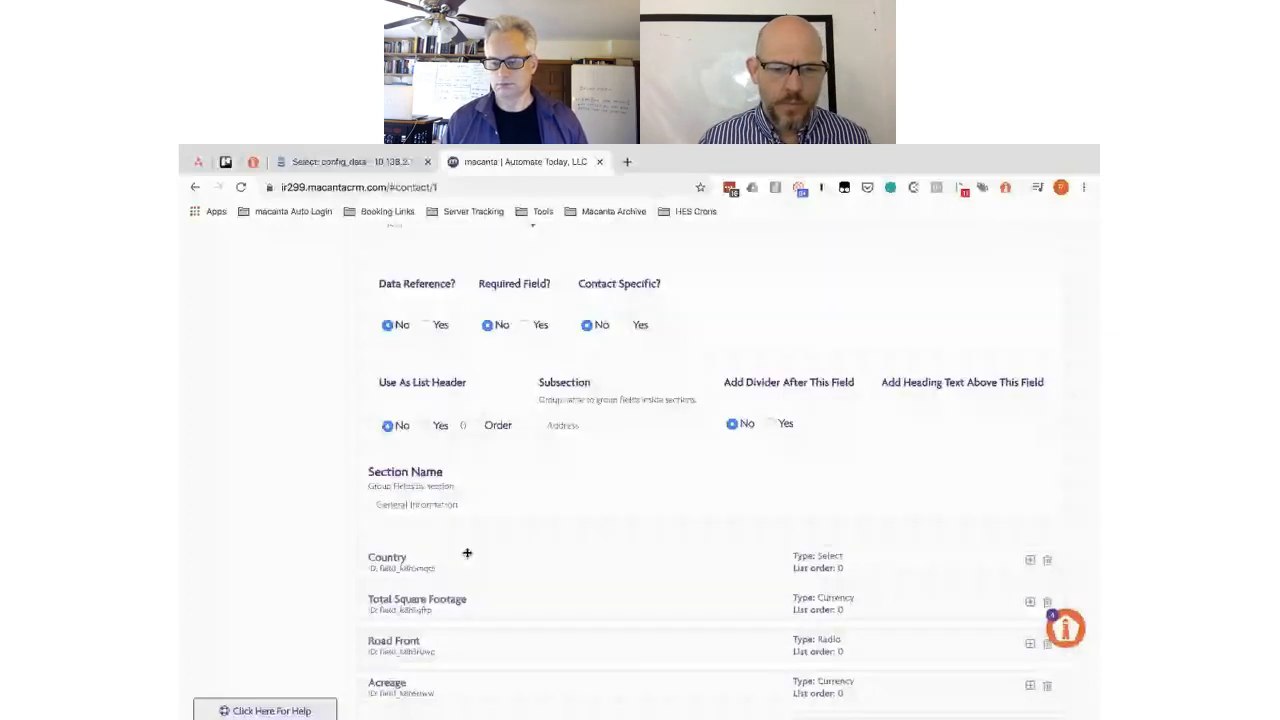
pyautogui.scroll(-3, 467, 553)
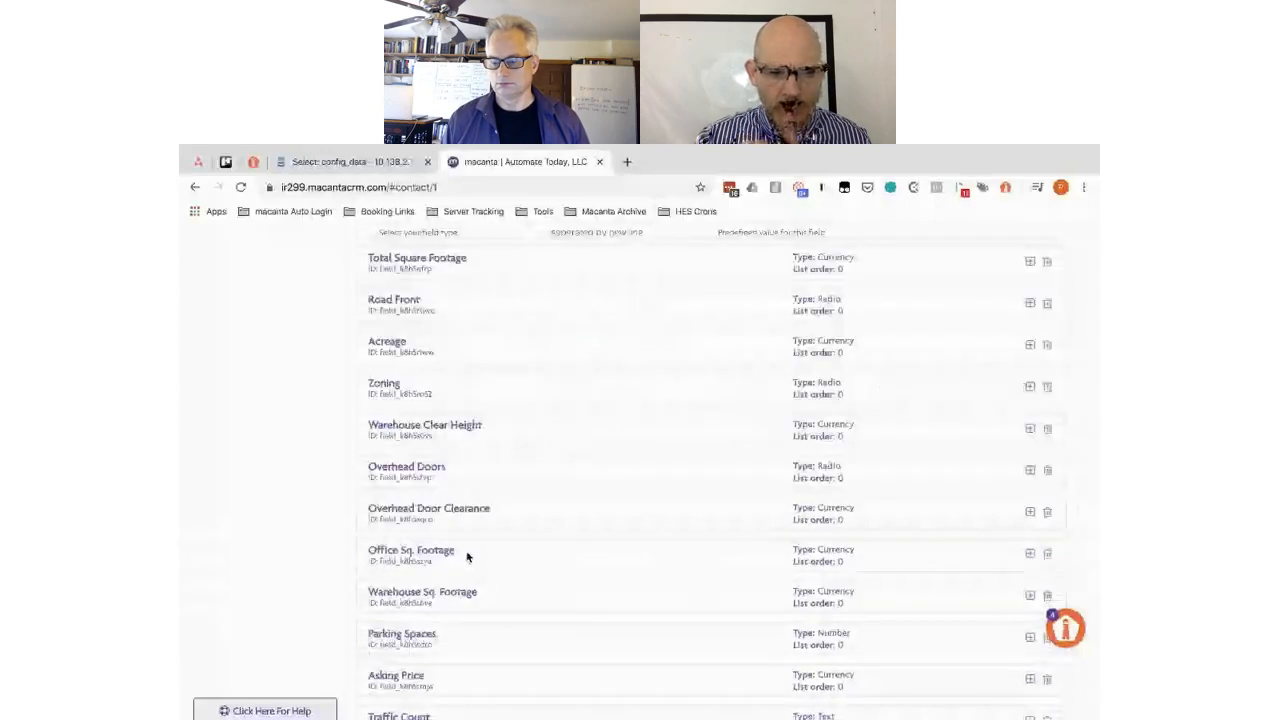
pyautogui.scroll(3, 462, 540)
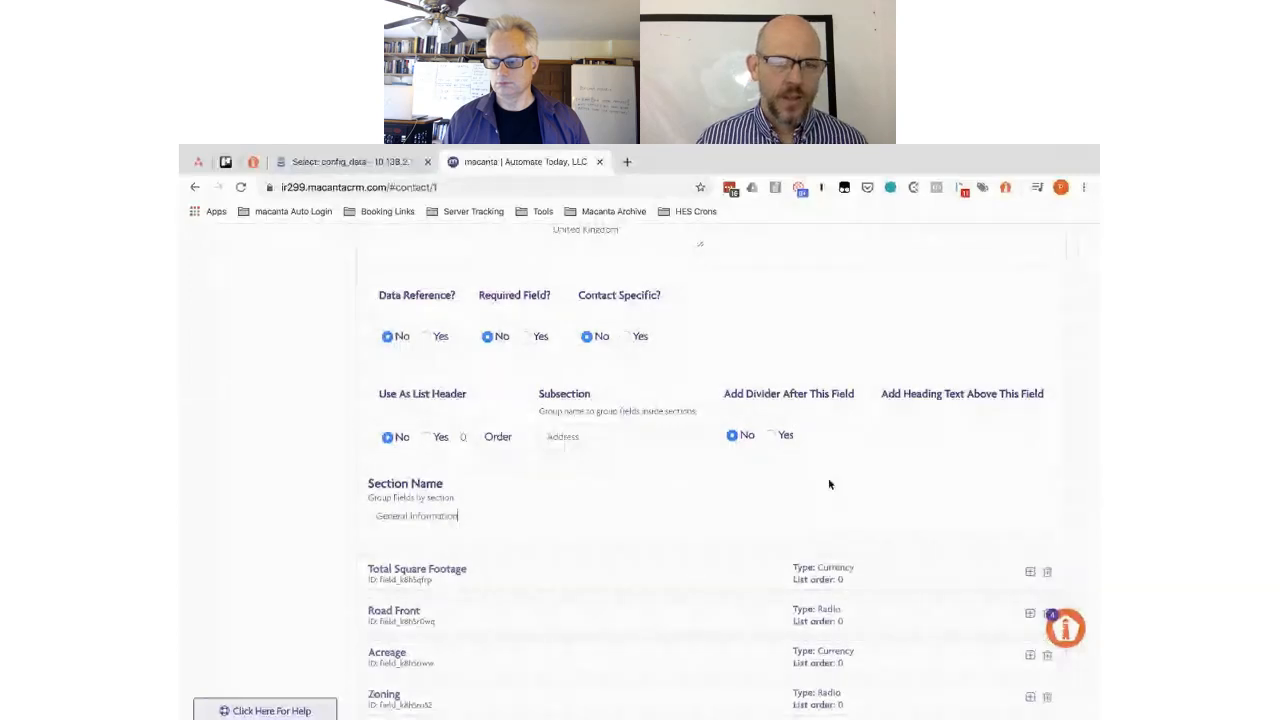
pyautogui.scroll(-10, 894, 474)
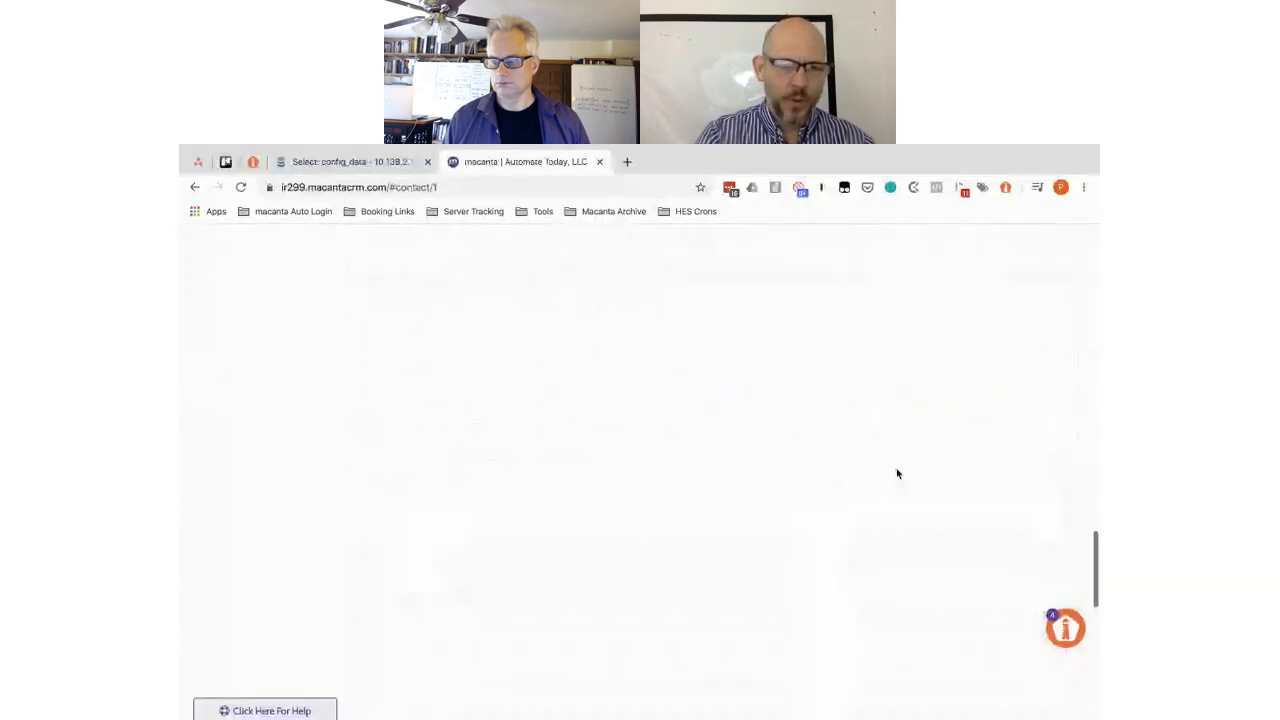
pyautogui.scroll(-5, 897, 474)
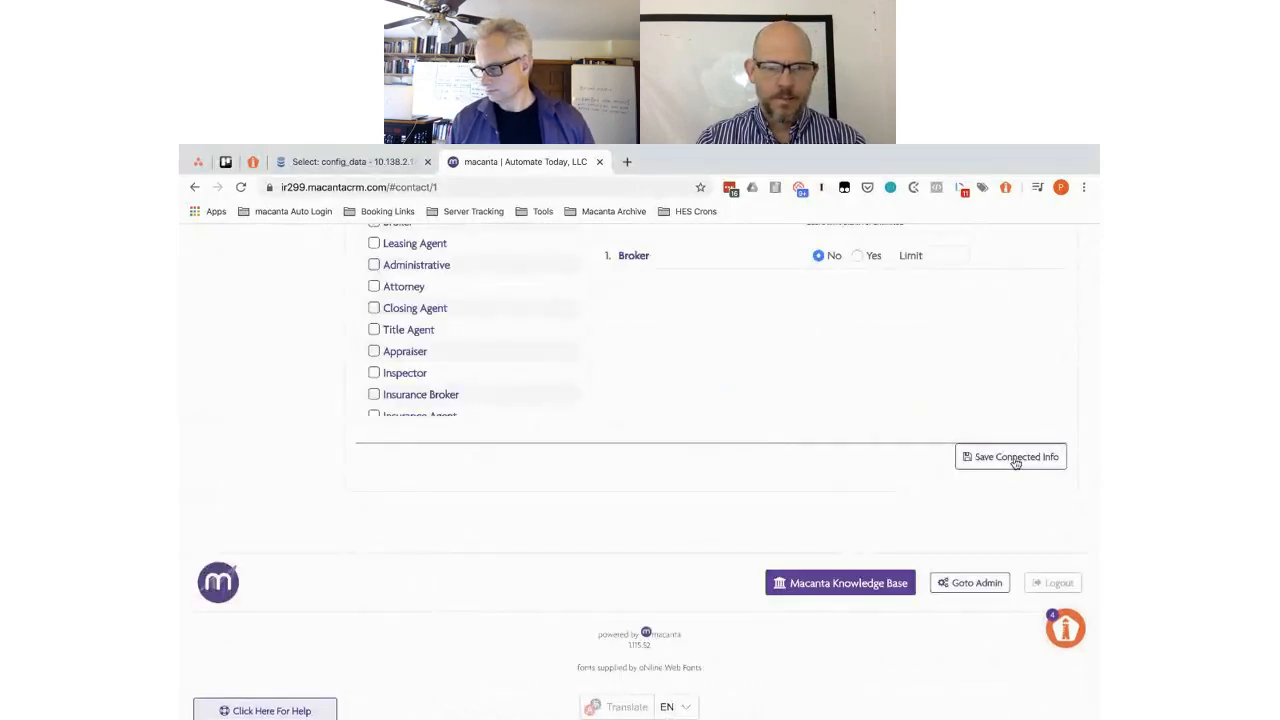
# - Save the Properties connected info settings and reload the contact record
pyautogui.click(1015, 460)
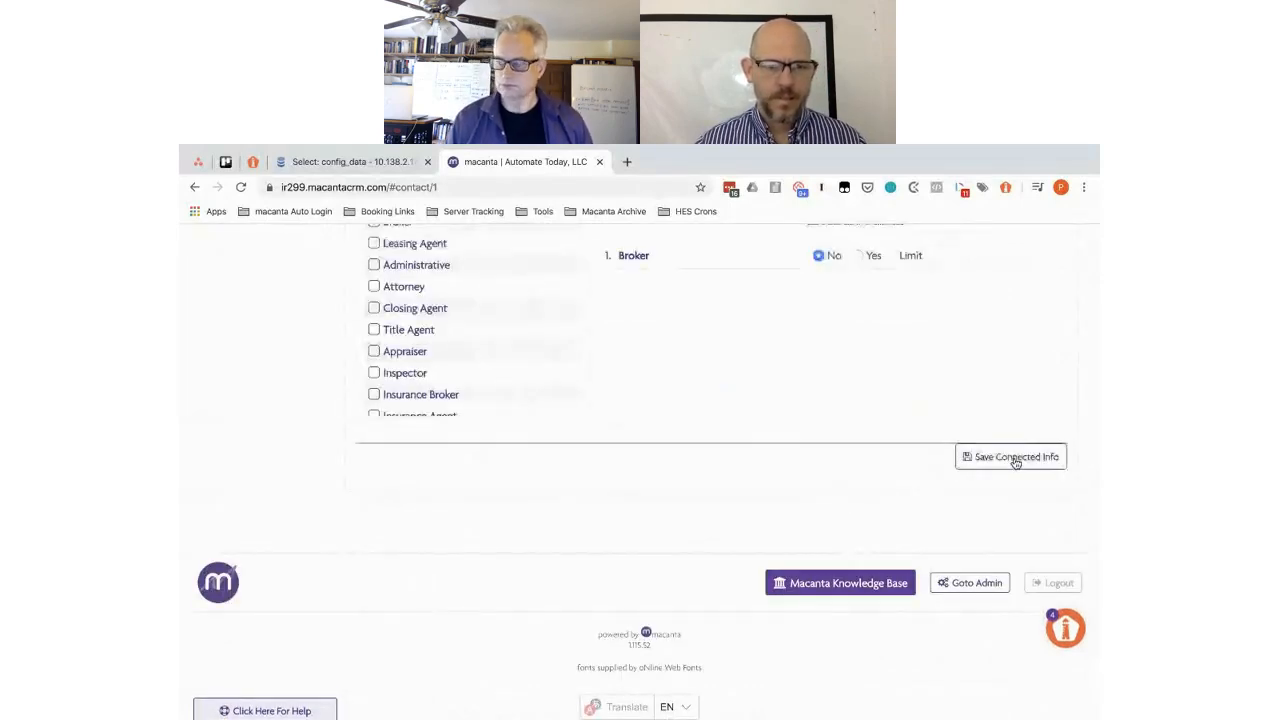
pyautogui.click(240, 188)
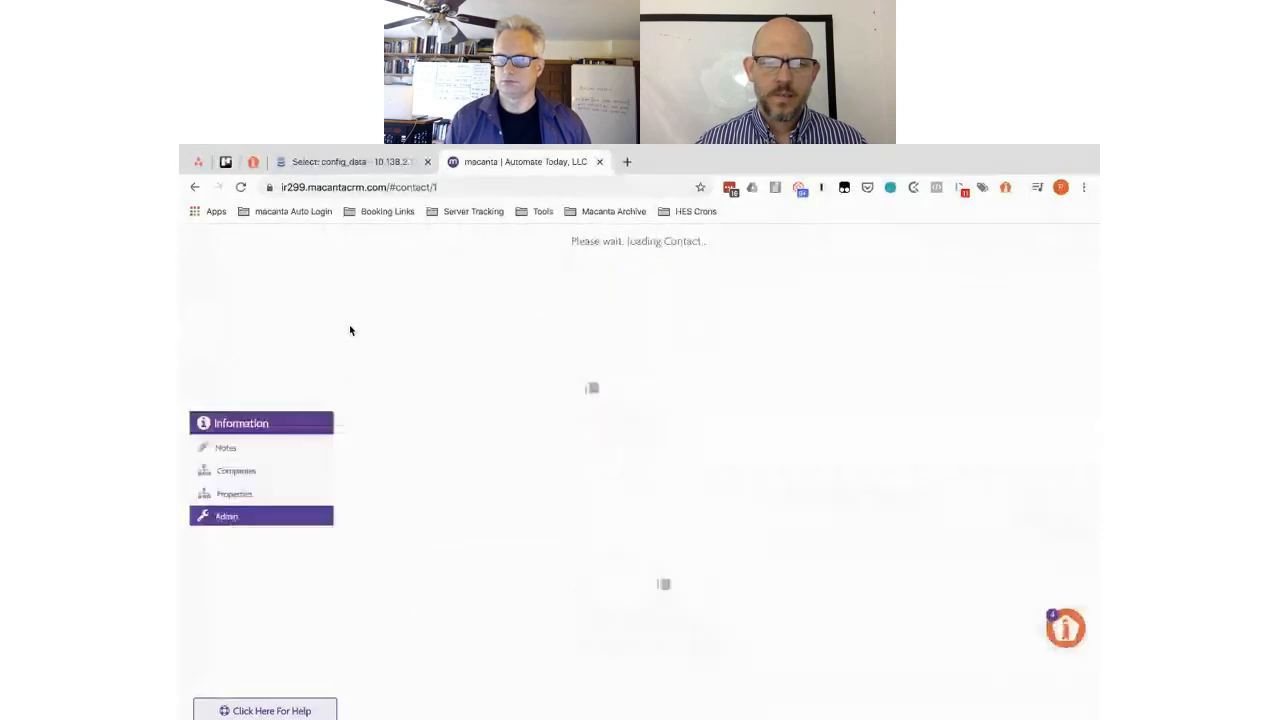
# - Open the contact's Properties panel and toggle the General and General Information sections
pyautogui.click(240, 495)
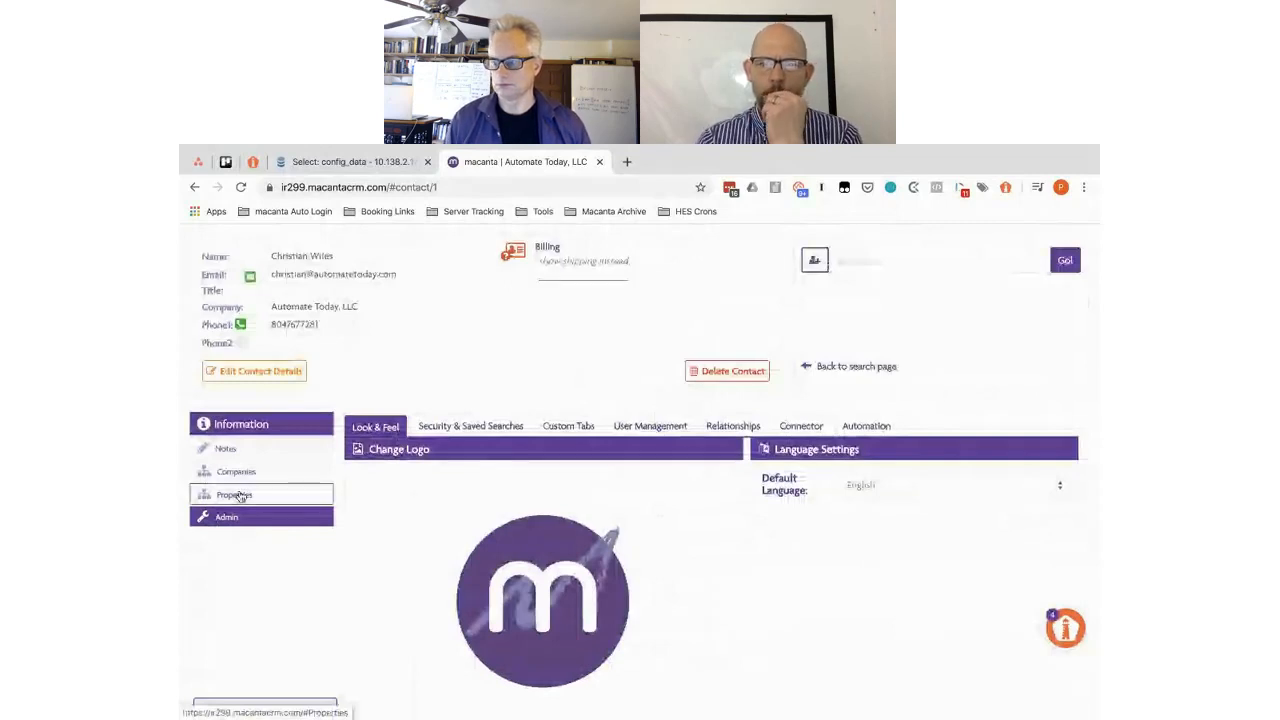
pyautogui.scroll(-5, 380, 290)
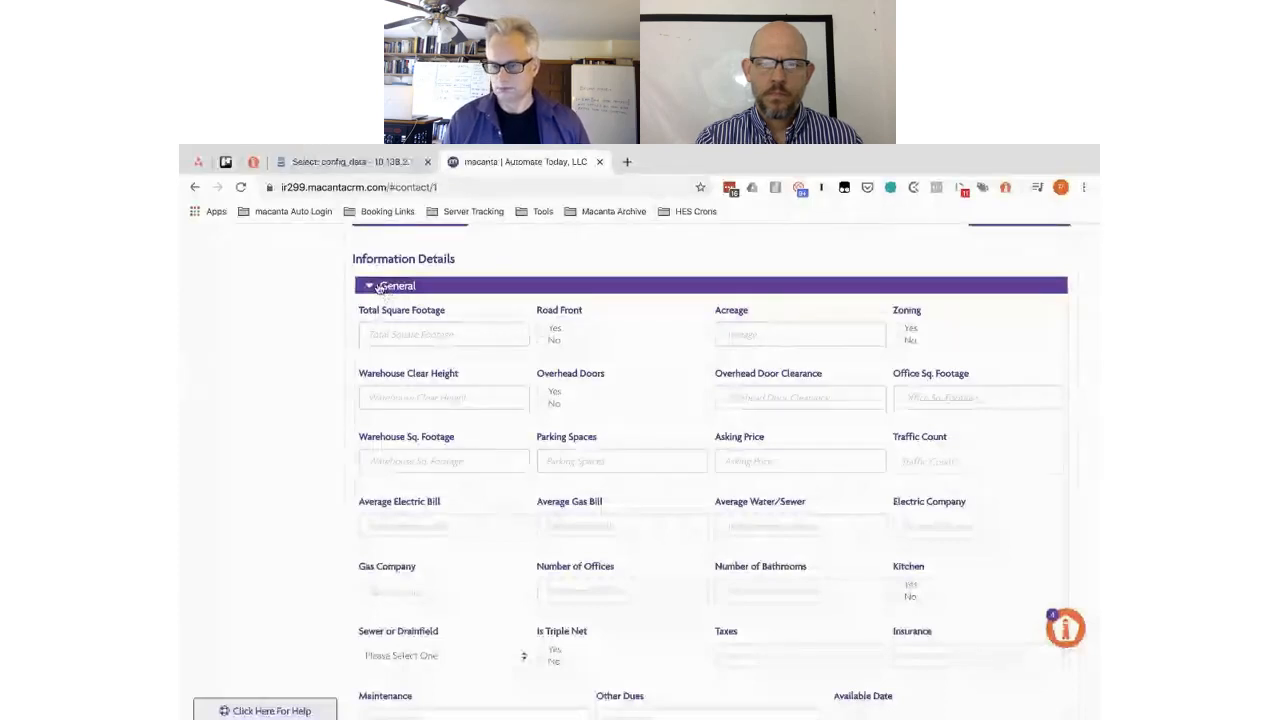
pyautogui.click(378, 287)
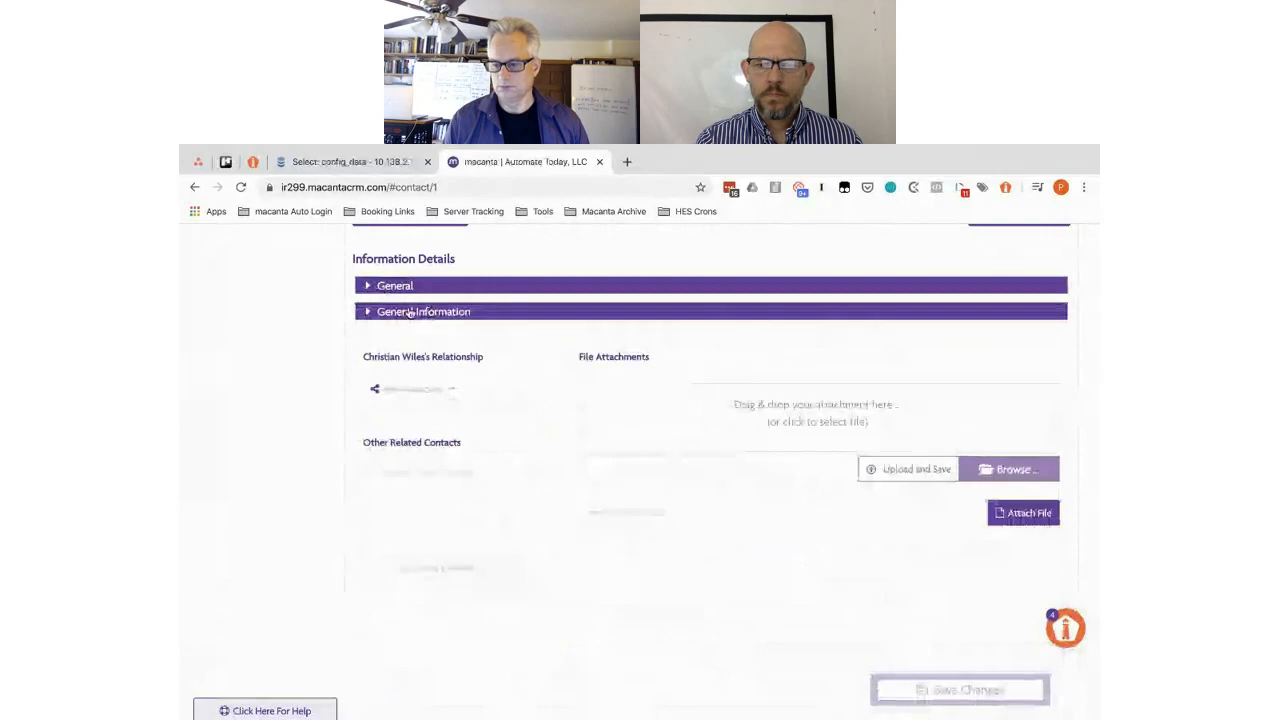
pyautogui.click(395, 314)
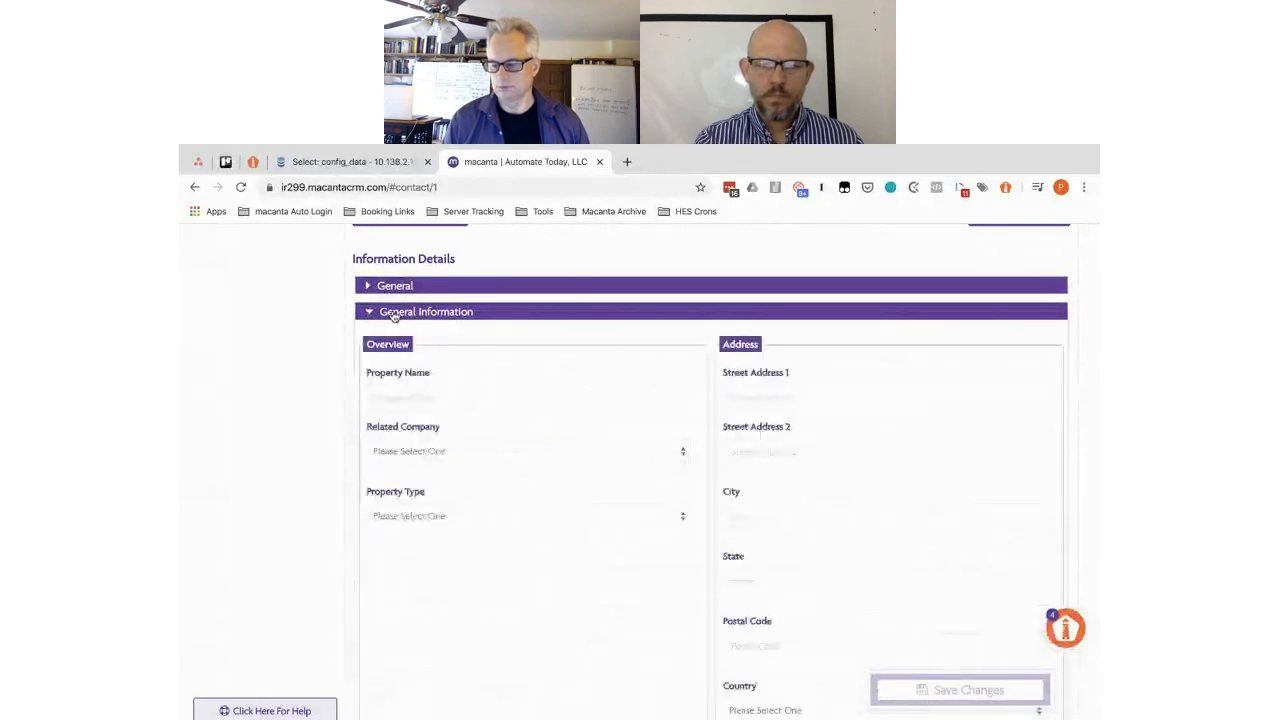
pyautogui.scroll(-1, 493, 341)
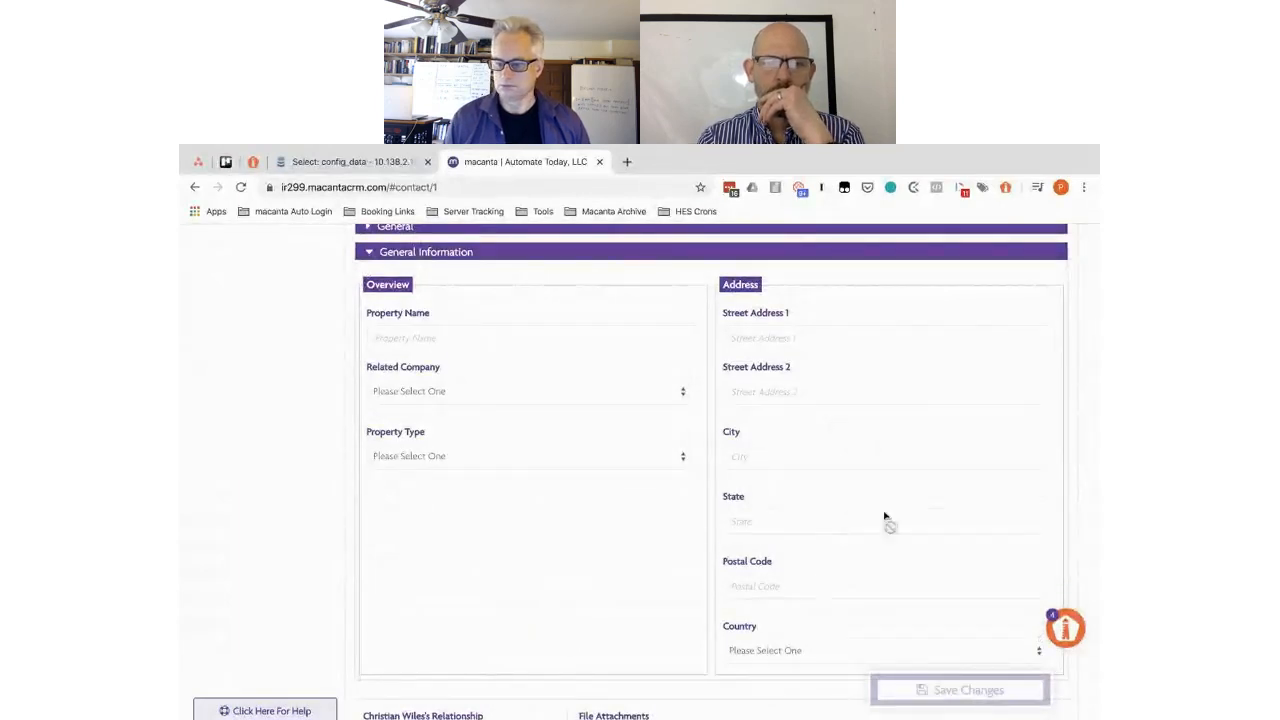
pyautogui.click(438, 255)
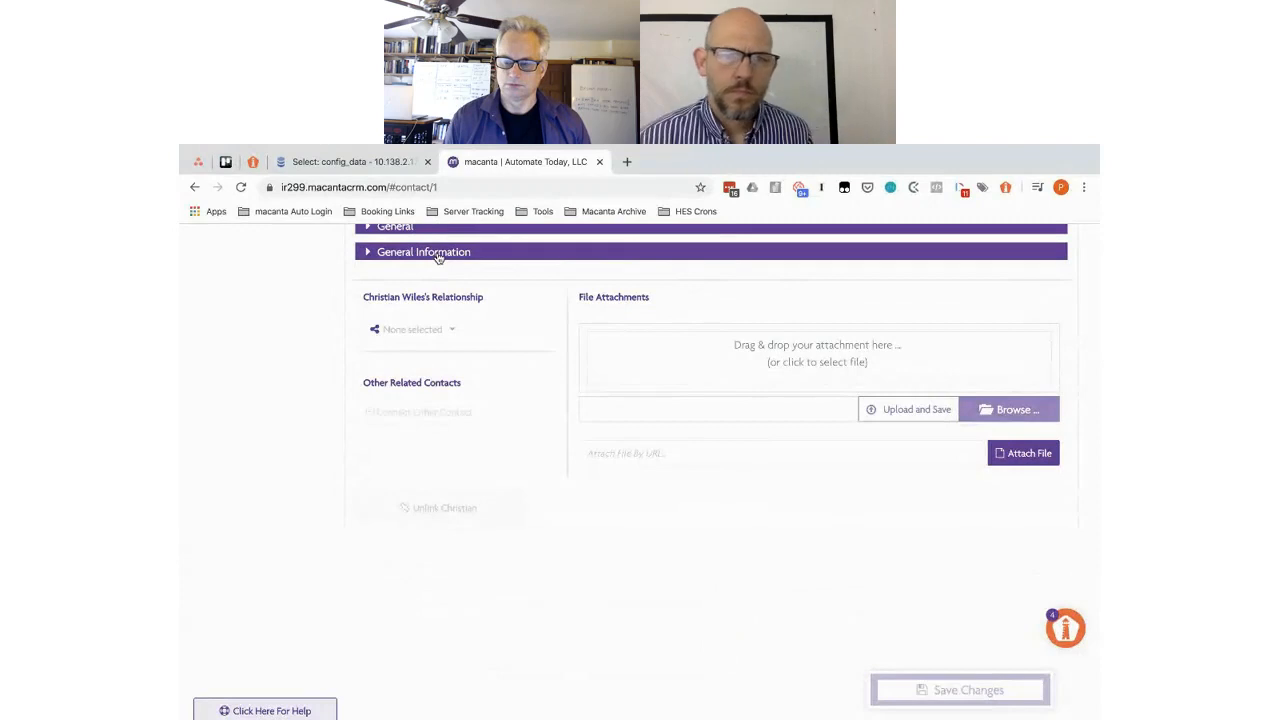
pyautogui.scroll(3, 438, 258)
pyautogui.scroll(2, 438, 258)
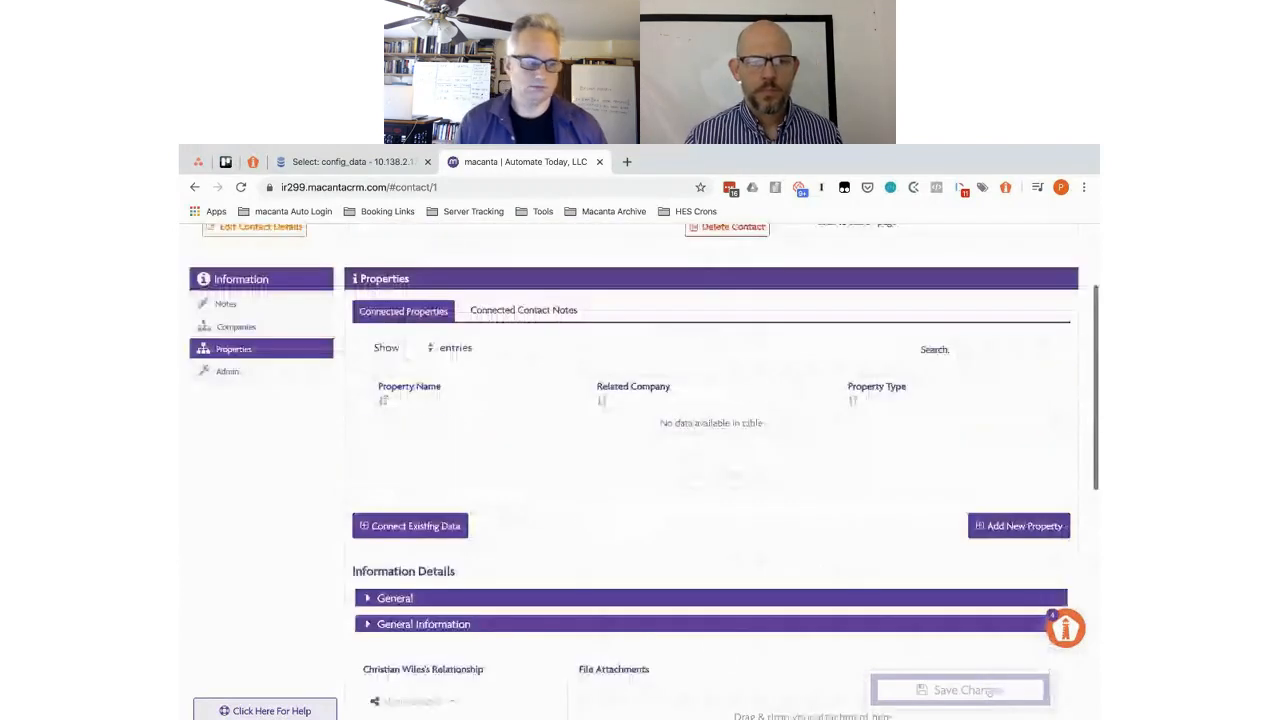
# - Go to Admin's Connector tab, then switch to the Commercial Real Estate Brokerage CRM spreadsheet
pyautogui.click(247, 376)
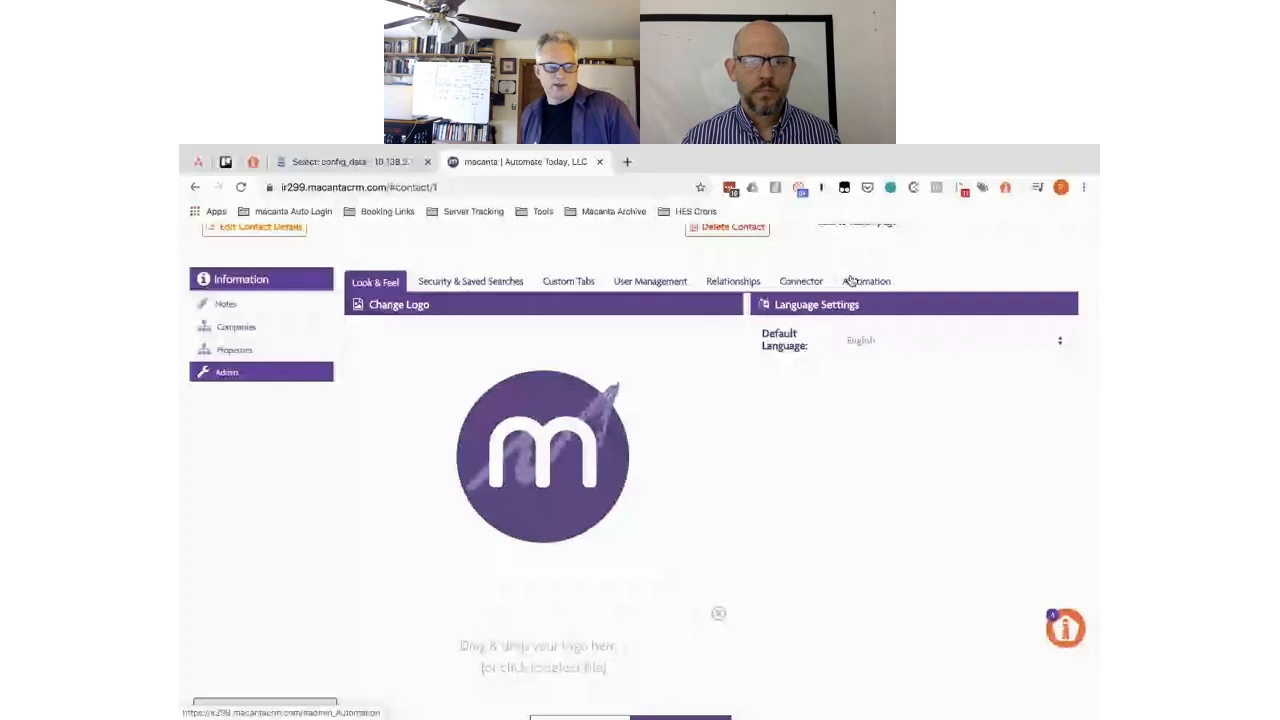
pyautogui.click(799, 282)
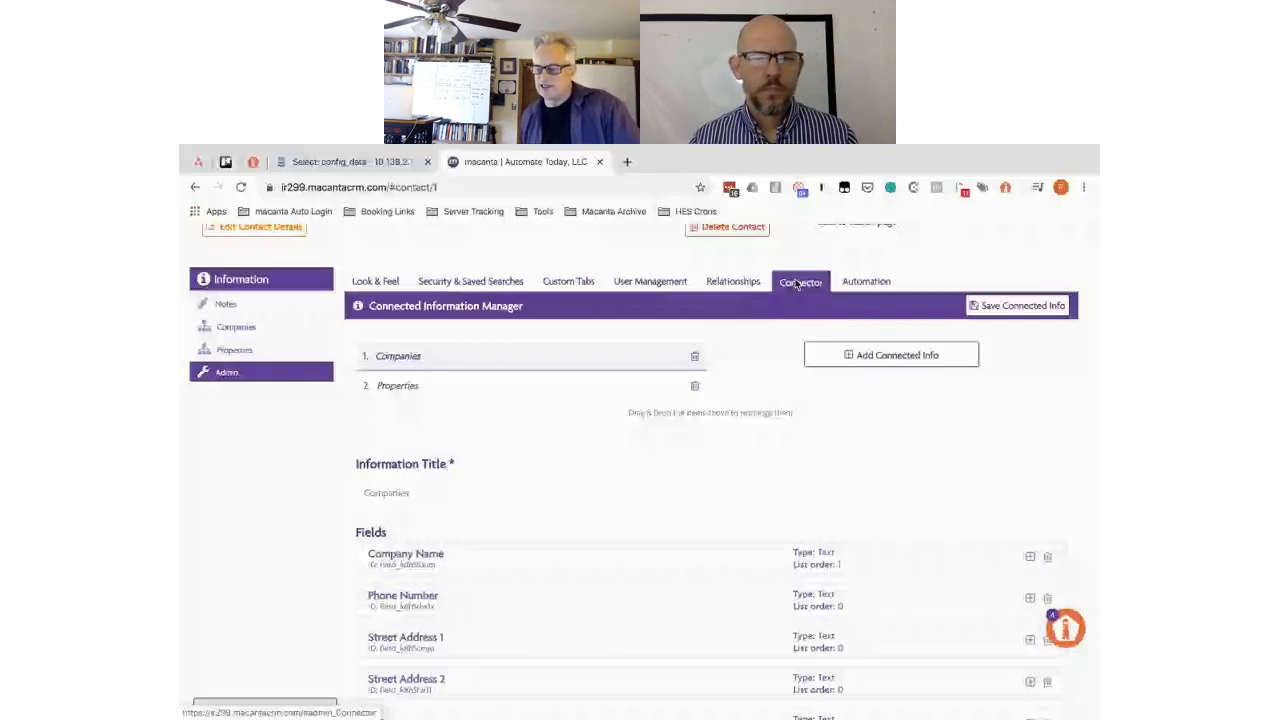
pyautogui.hotkey('ctrl', 'Right')
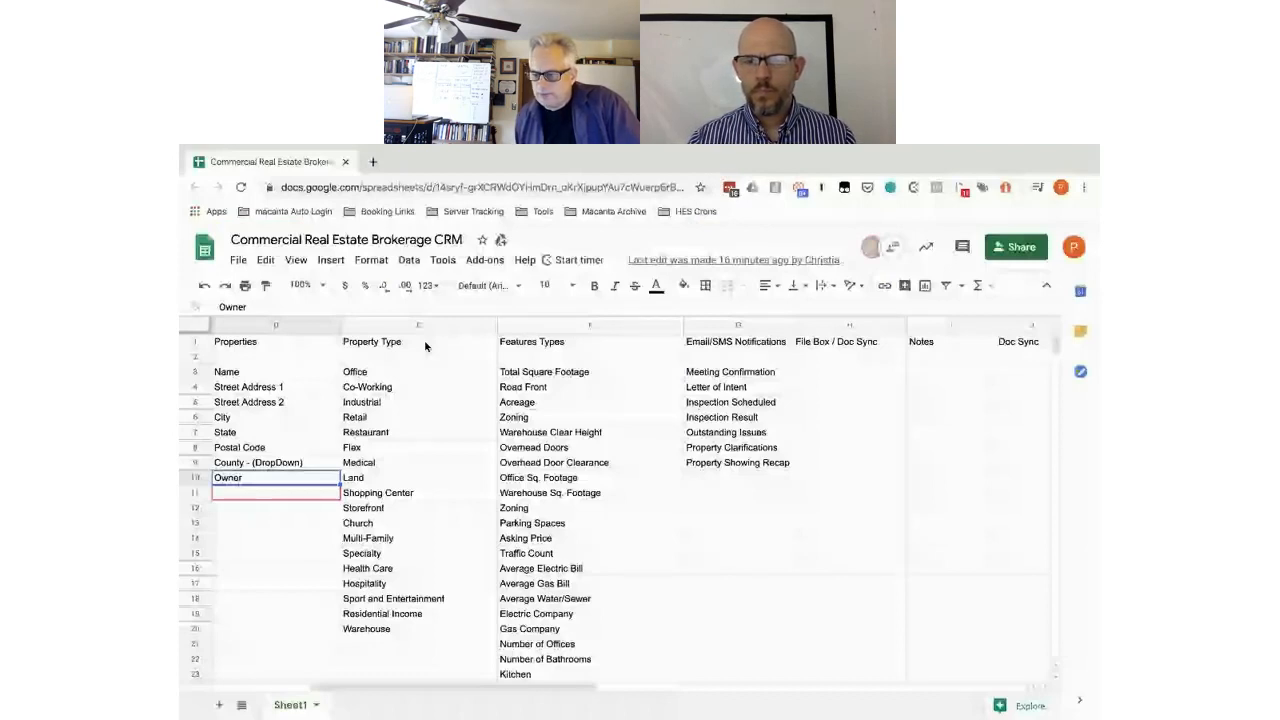
# - Select the Property Type values in column E, then switch back to Macanta
pyautogui.moveTo(424, 372); pyautogui.dragTo(456, 634)
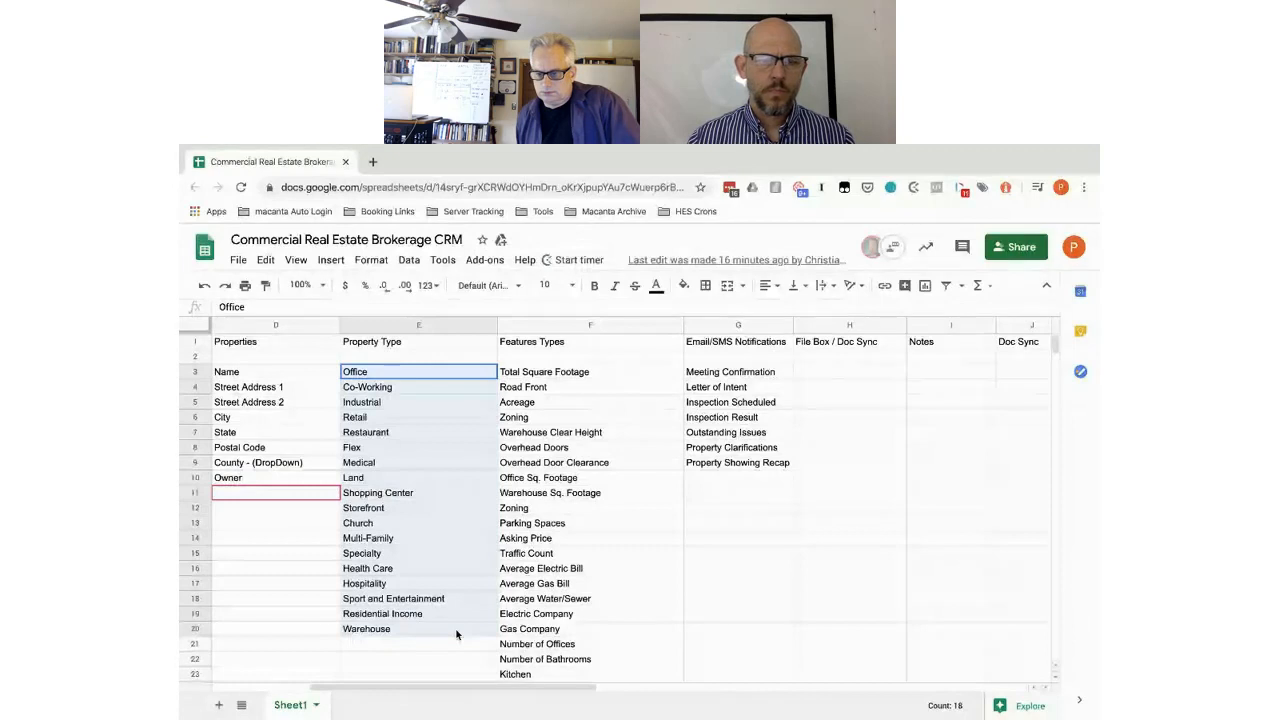
pyautogui.moveTo(456, 631); pyautogui.dragTo(452, 358)
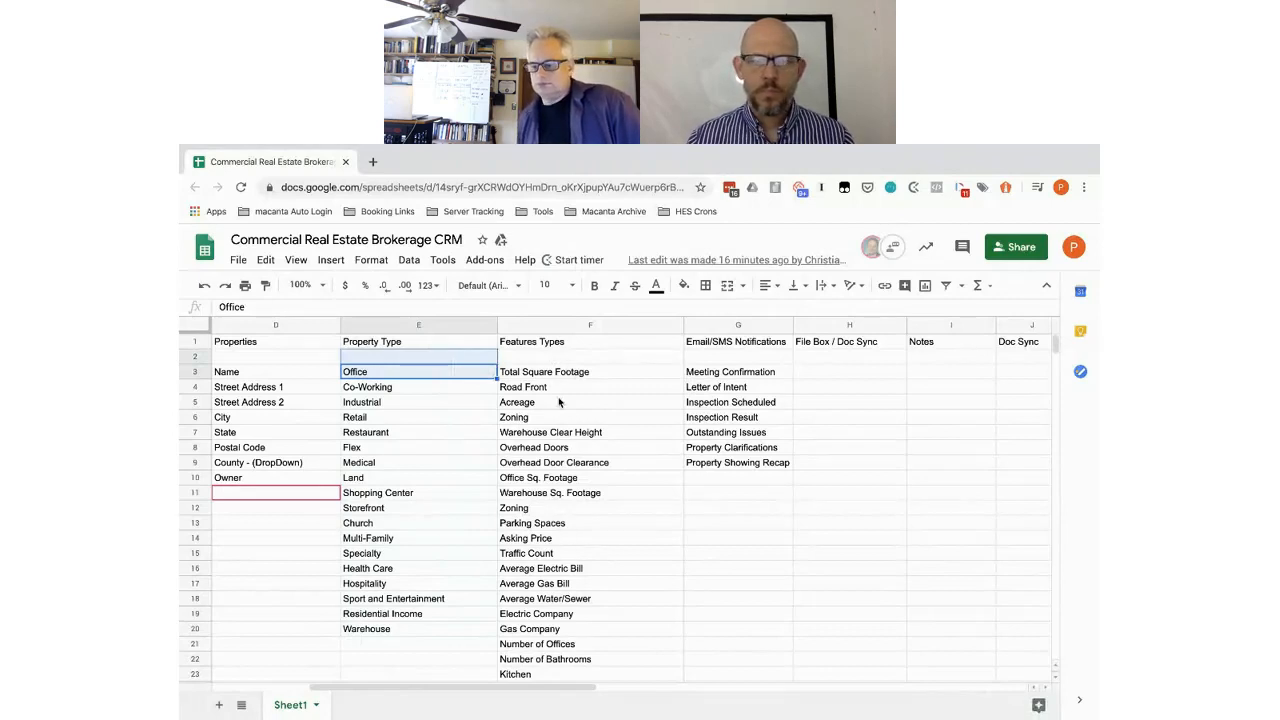
pyautogui.hotkey('ctrl', 'Left')
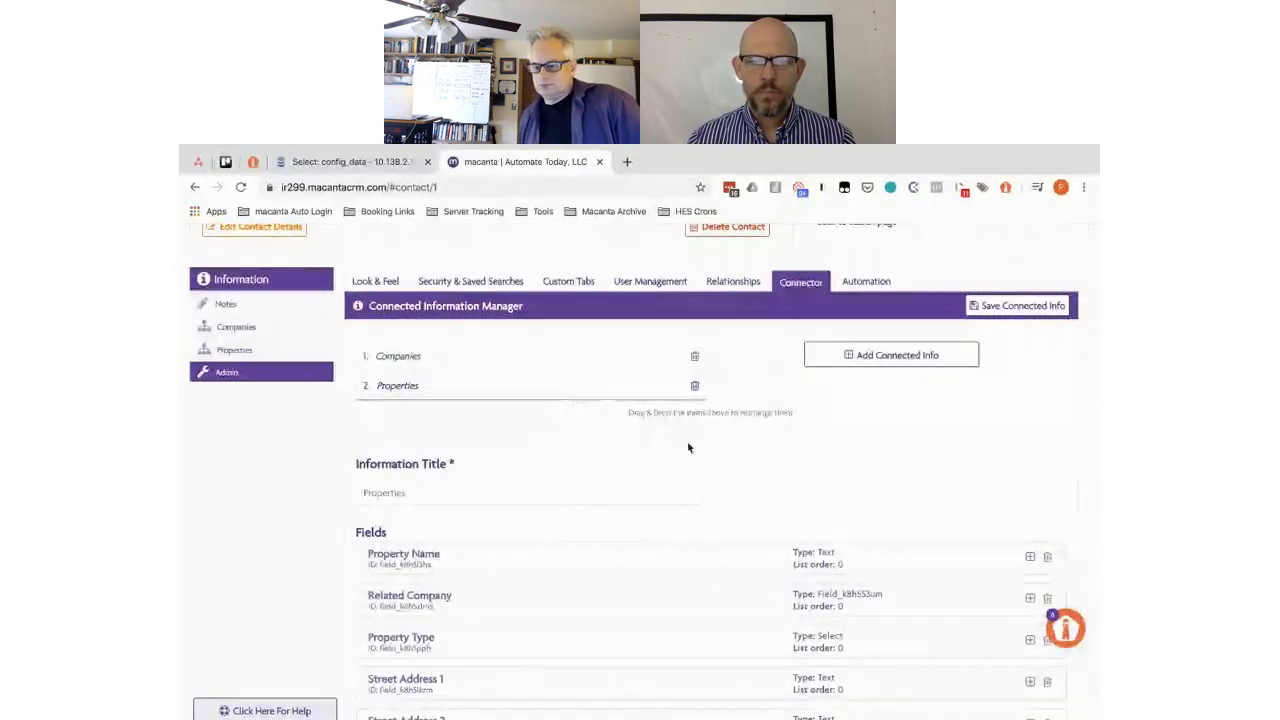
# - Expand the Total Square Footage field's settings and scroll down to its Section Name
pyautogui.scroll(-3, 697, 452)
pyautogui.scroll(-4, 697, 452)
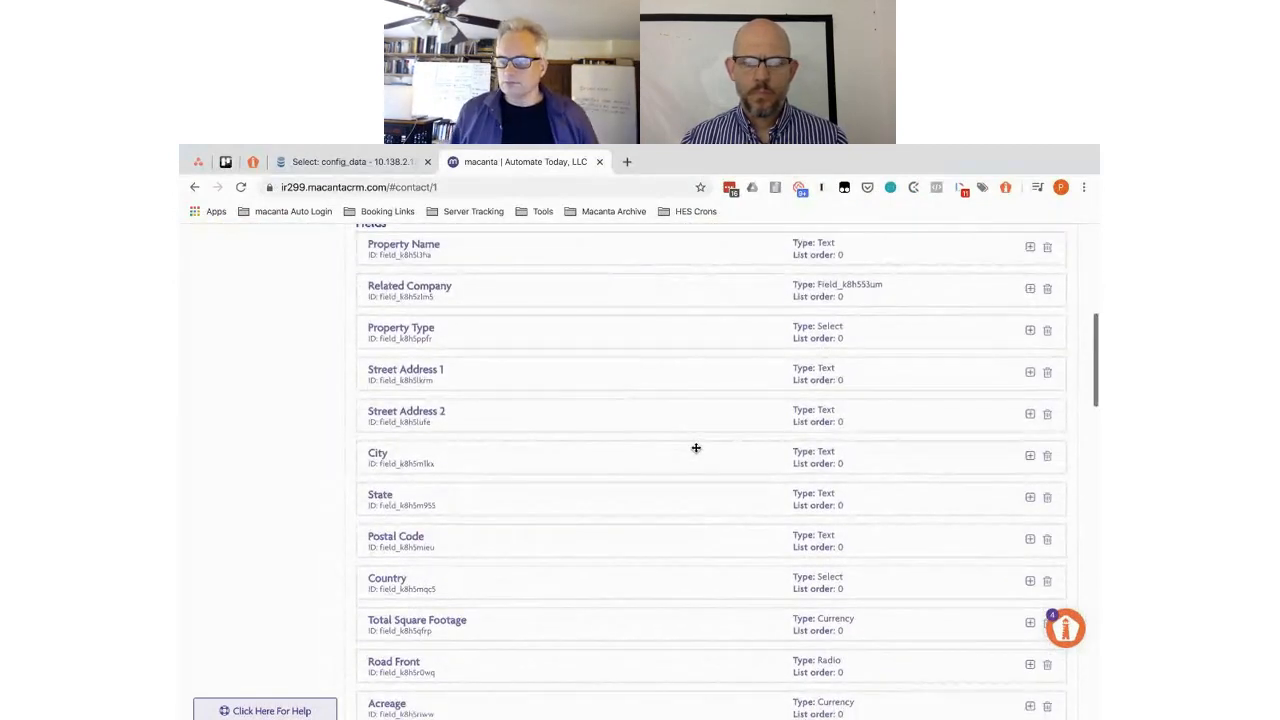
pyautogui.scroll(-4, 696, 448)
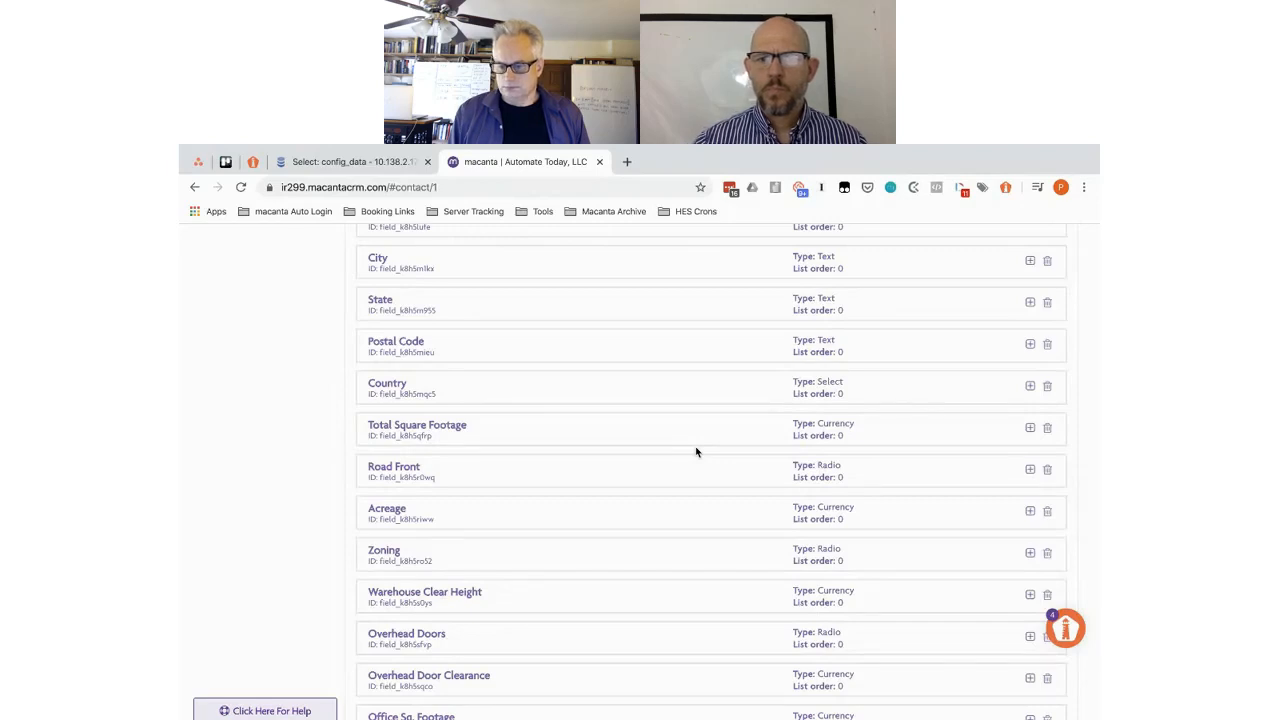
pyautogui.click(525, 430)
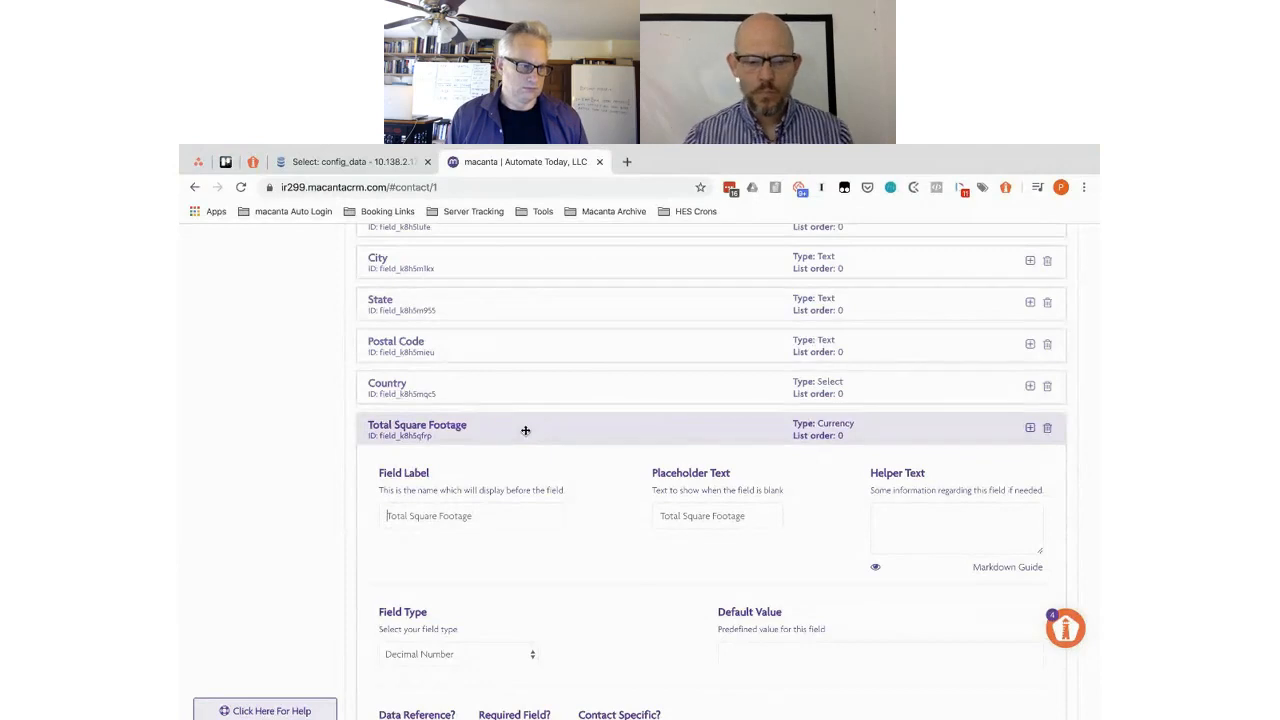
pyautogui.scroll(-2, 610, 478)
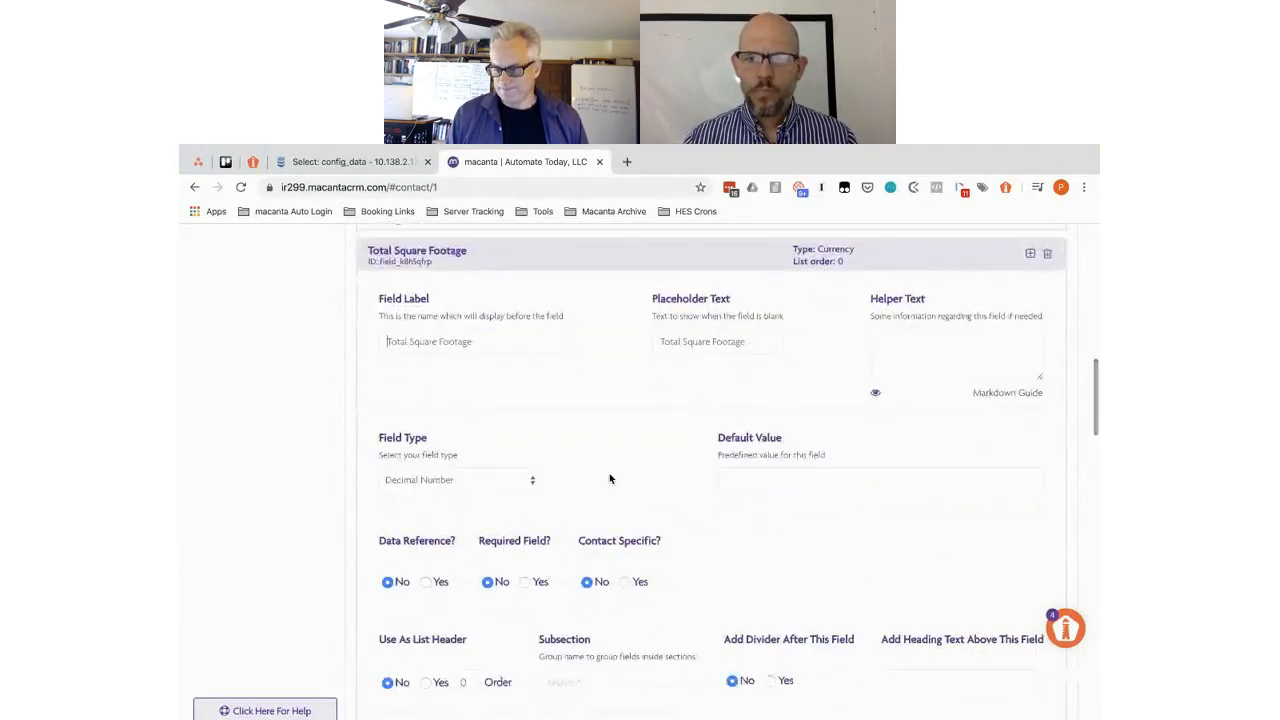
pyautogui.scroll(-1, 610, 478)
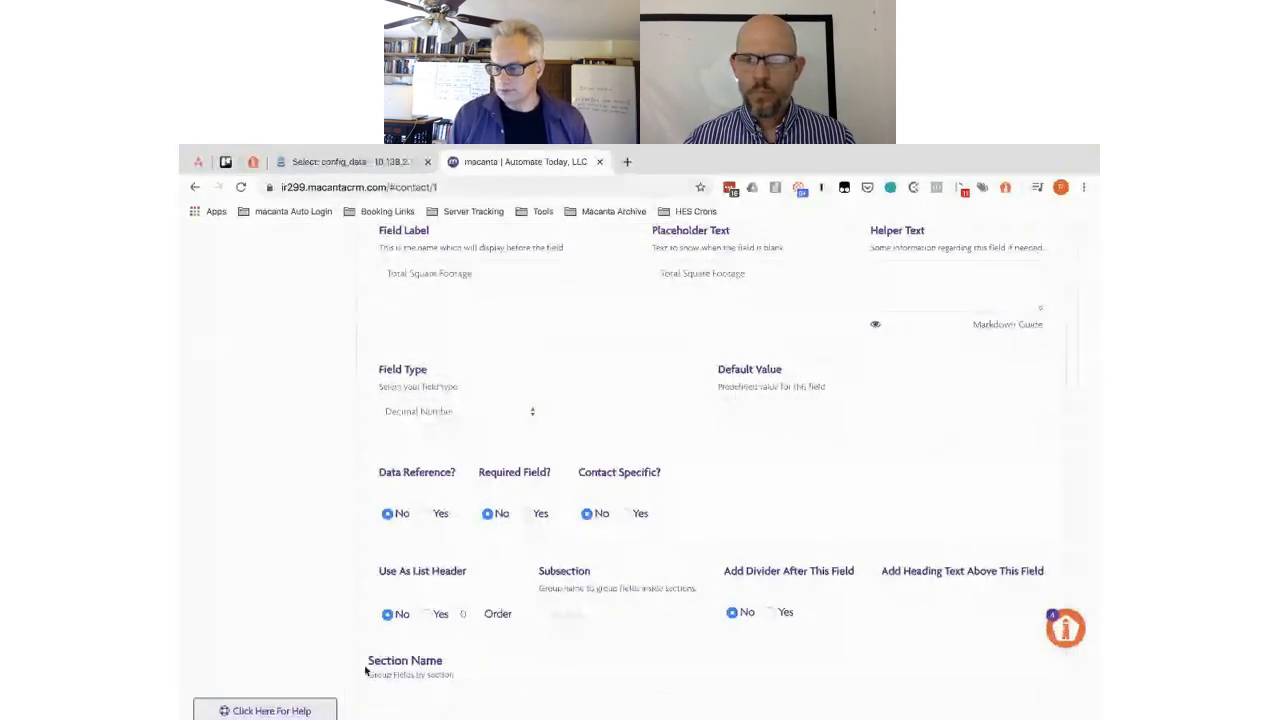
# - Enter 'Property Features' as the Total Square Footage section name
pyautogui.click(424, 695)
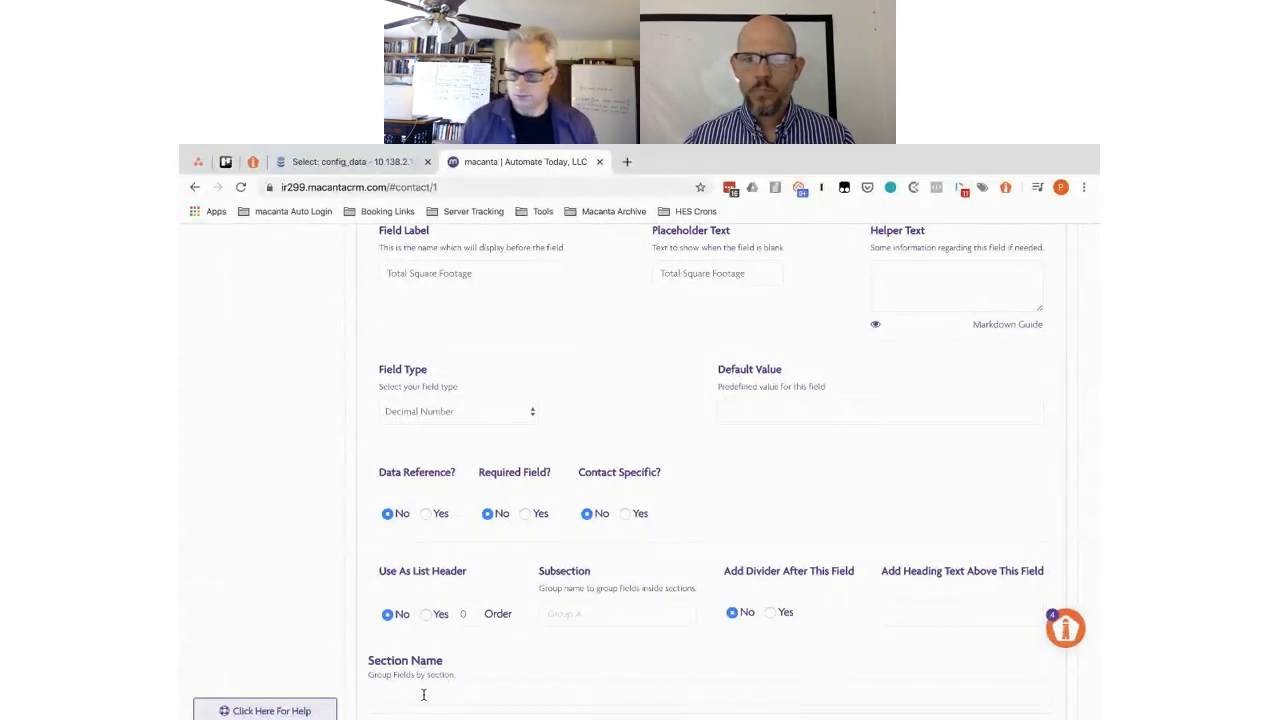
pyautogui.write('Prope')
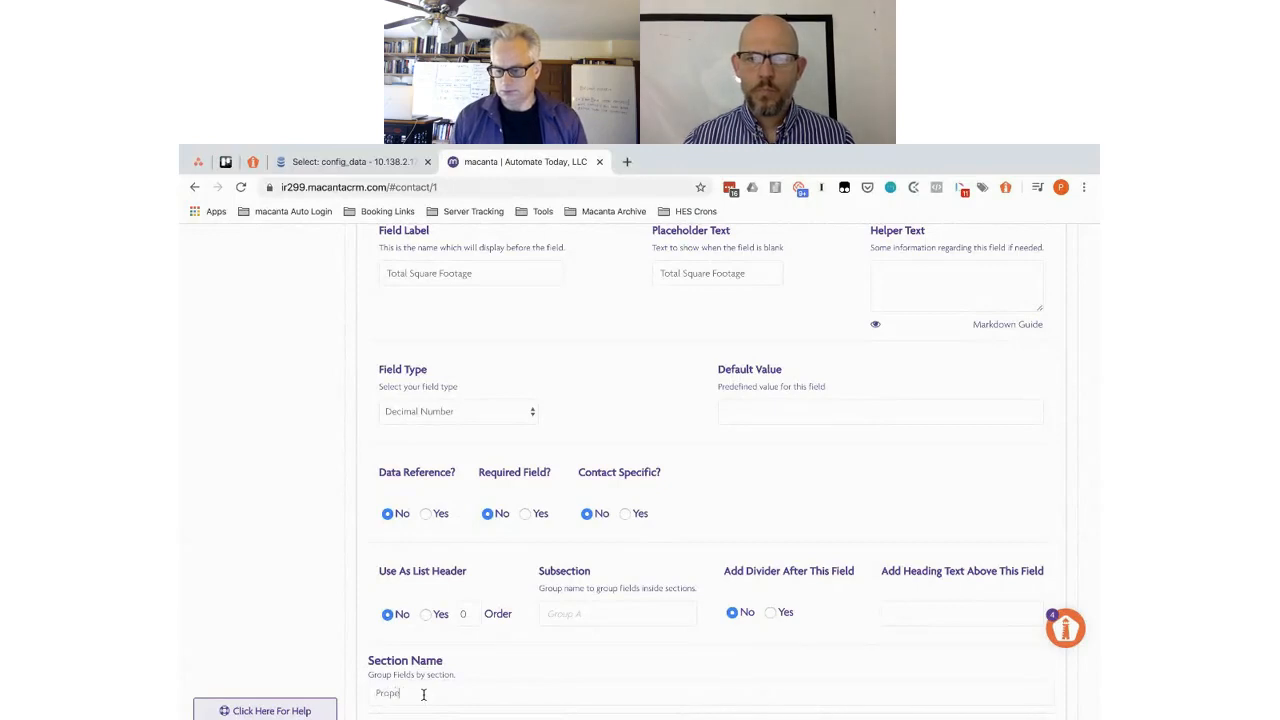
pyautogui.write('rty Fieatures')
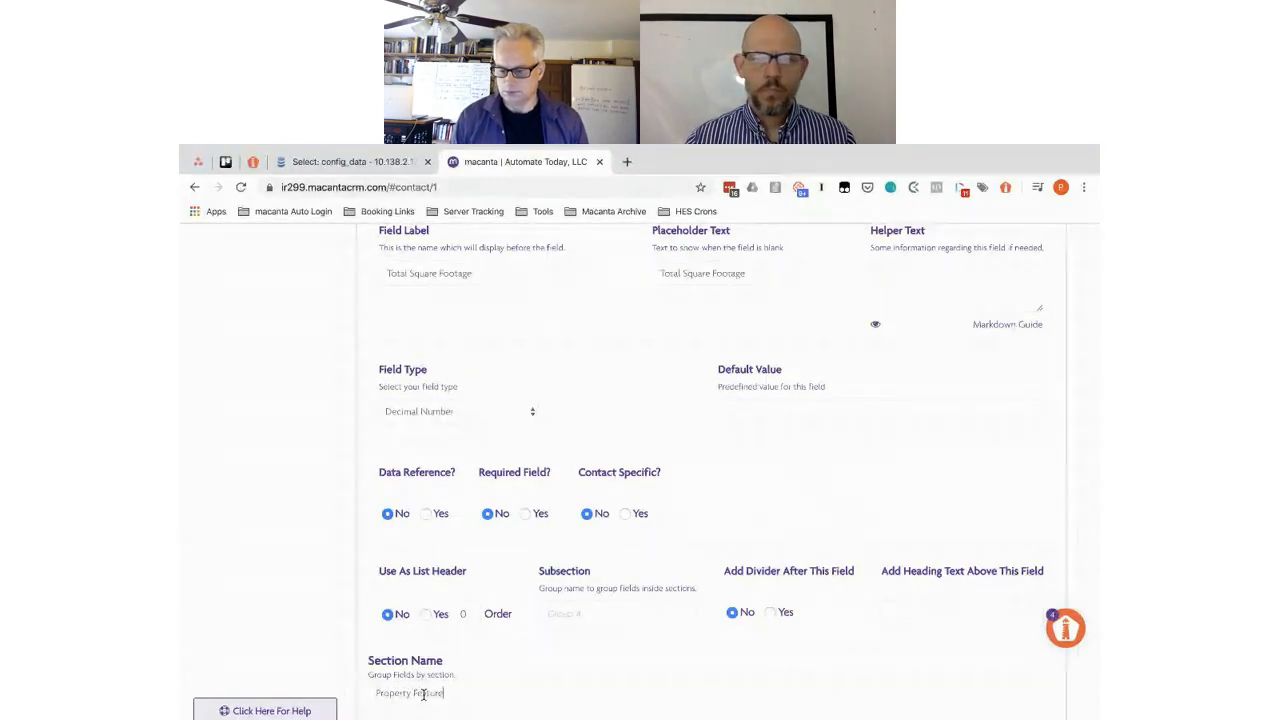
pyautogui.press('super+a')
pyautogui.press('super+c')
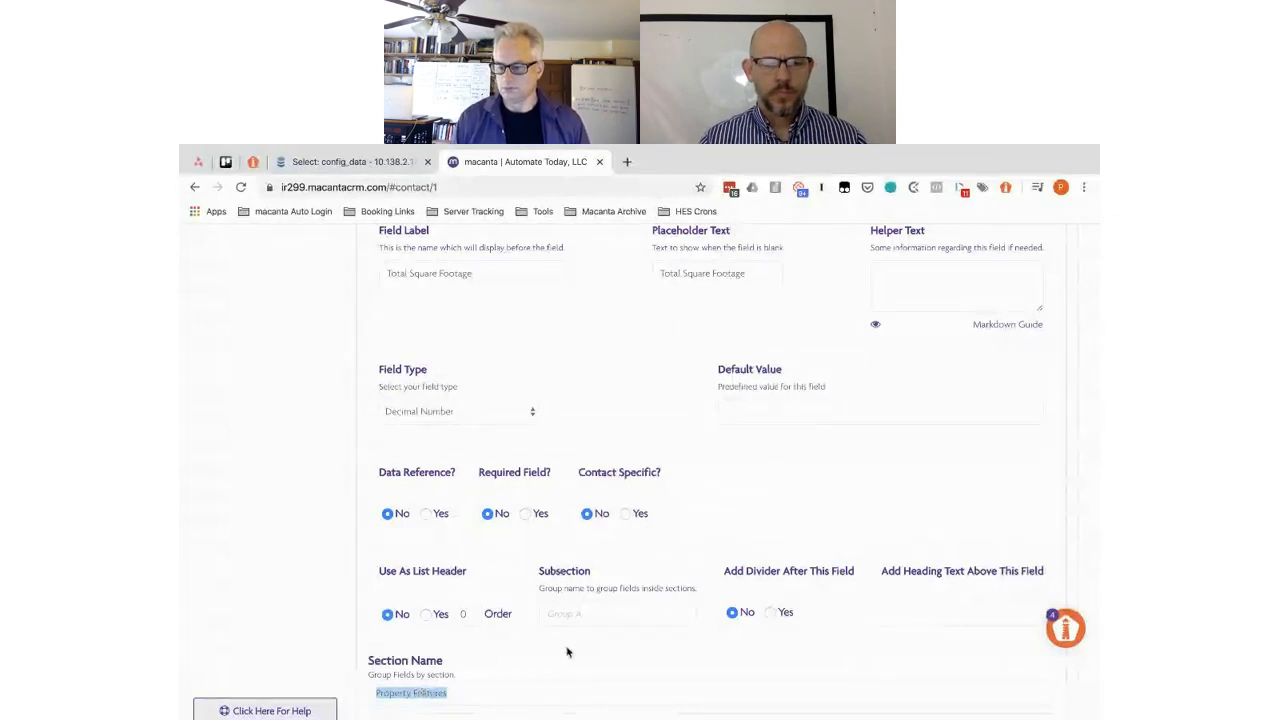
pyautogui.scroll(-1, 566, 652)
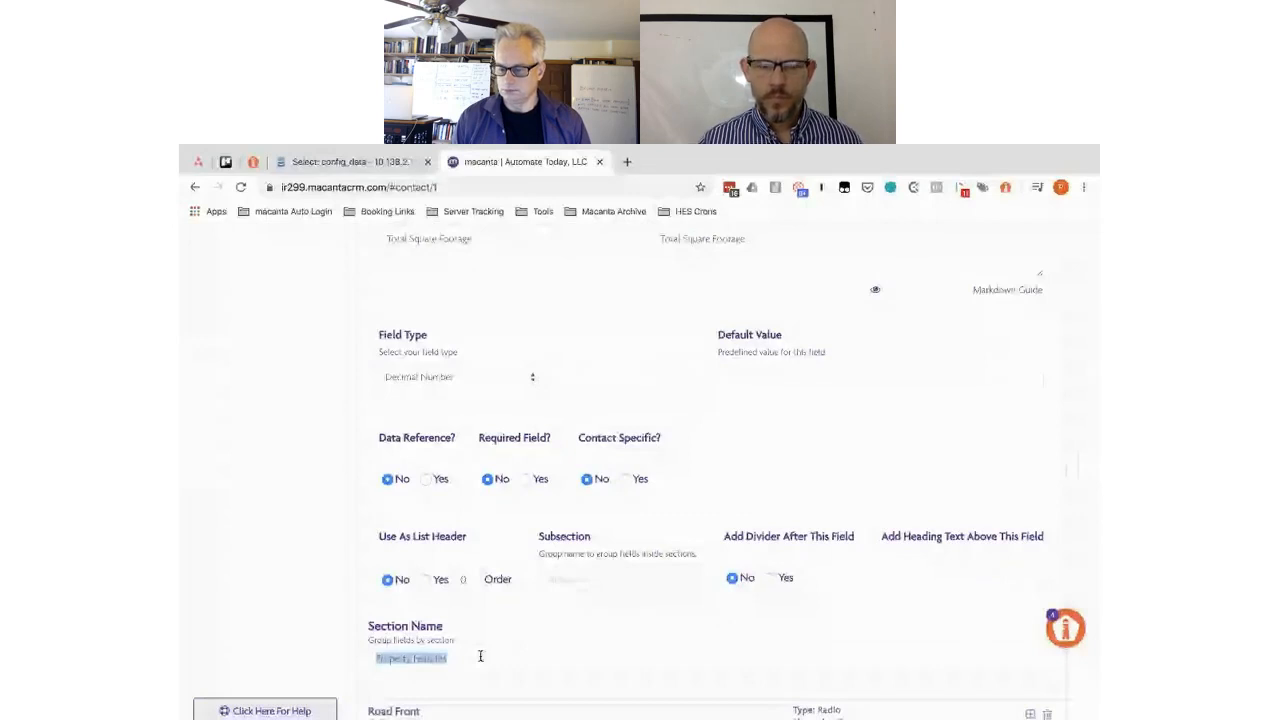
pyautogui.scroll(-5, 480, 656)
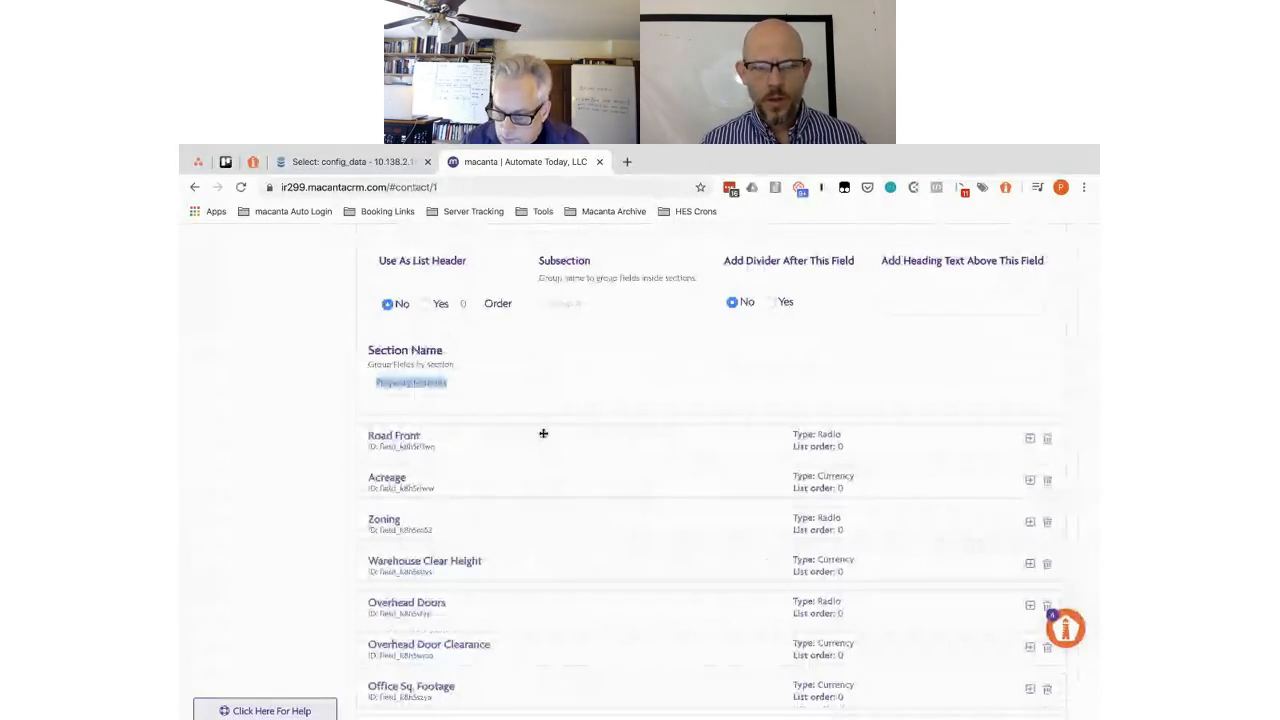
# - Finish giving Road Front the Property Features section name, then bring up the Acreage field's settings
pyautogui.click(539, 430)
pyautogui.scroll(-1, 544, 437)
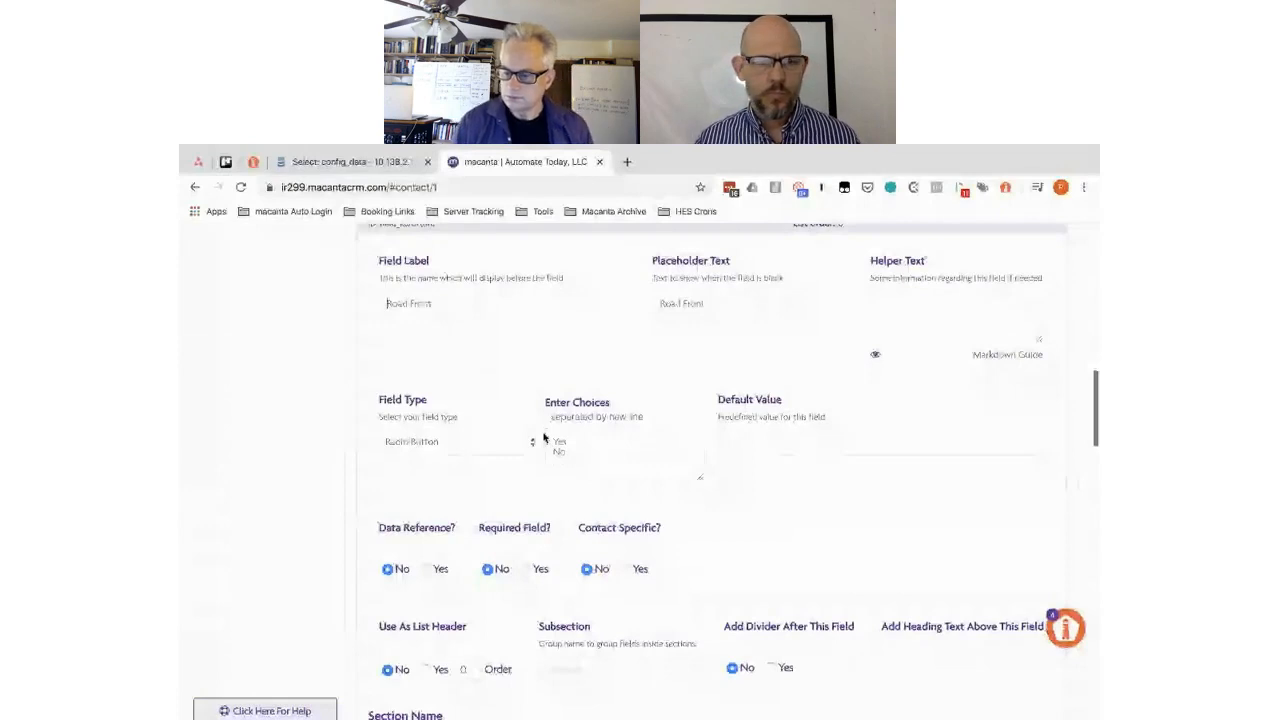
pyautogui.scroll(-1, 544, 437)
pyautogui.scroll(-1, 544, 437)
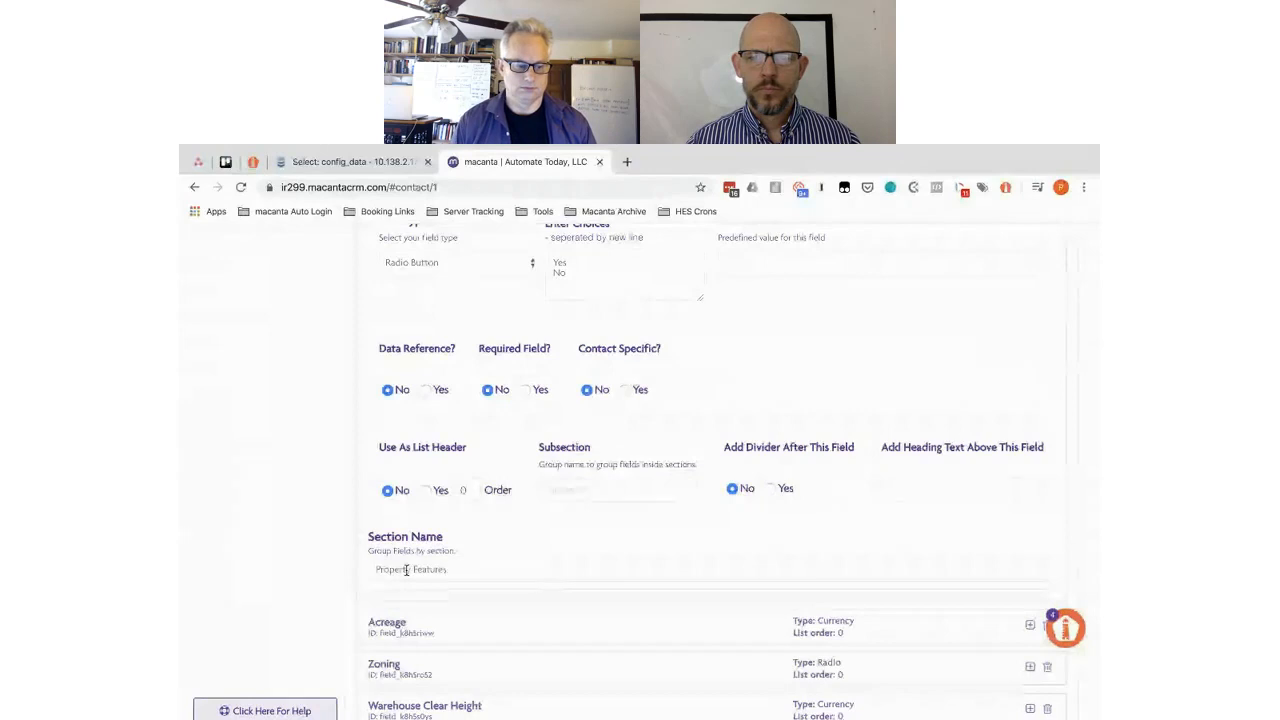
pyautogui.scroll(1, 554, 399)
pyautogui.scroll(-1, 554, 399)
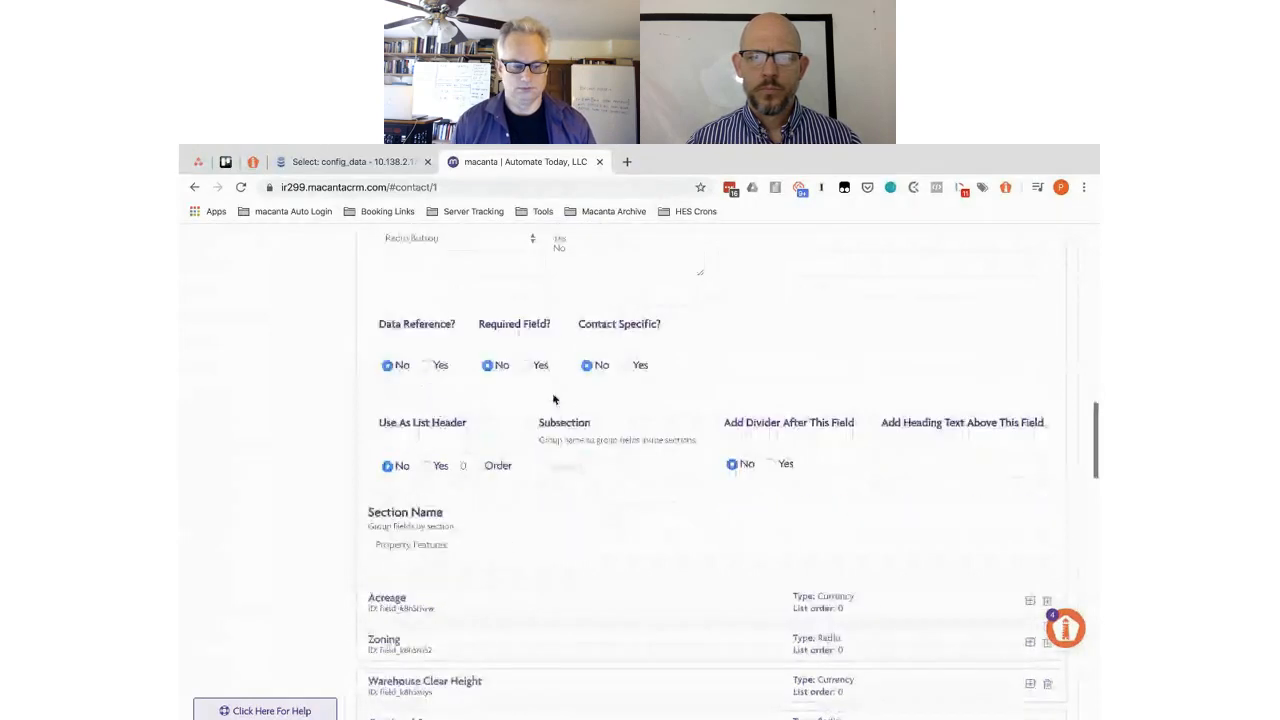
pyautogui.scroll(-1, 397, 510)
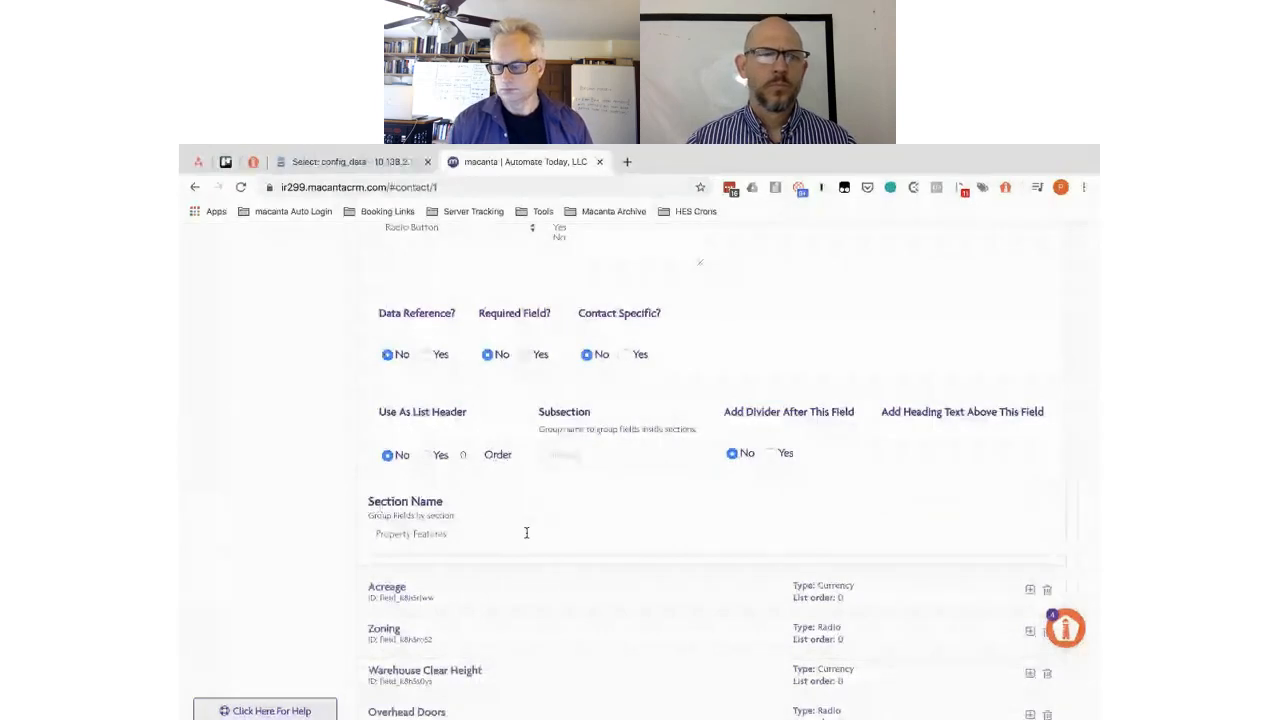
pyautogui.click(526, 533)
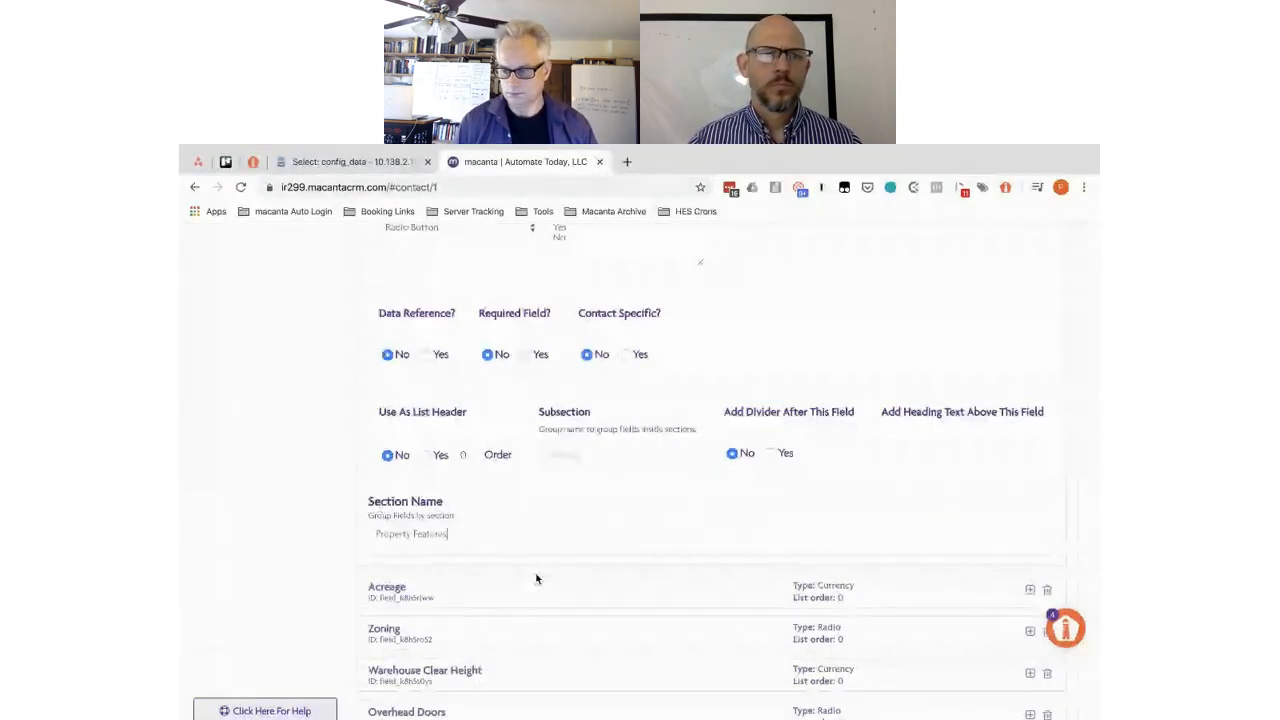
pyautogui.click(506, 586)
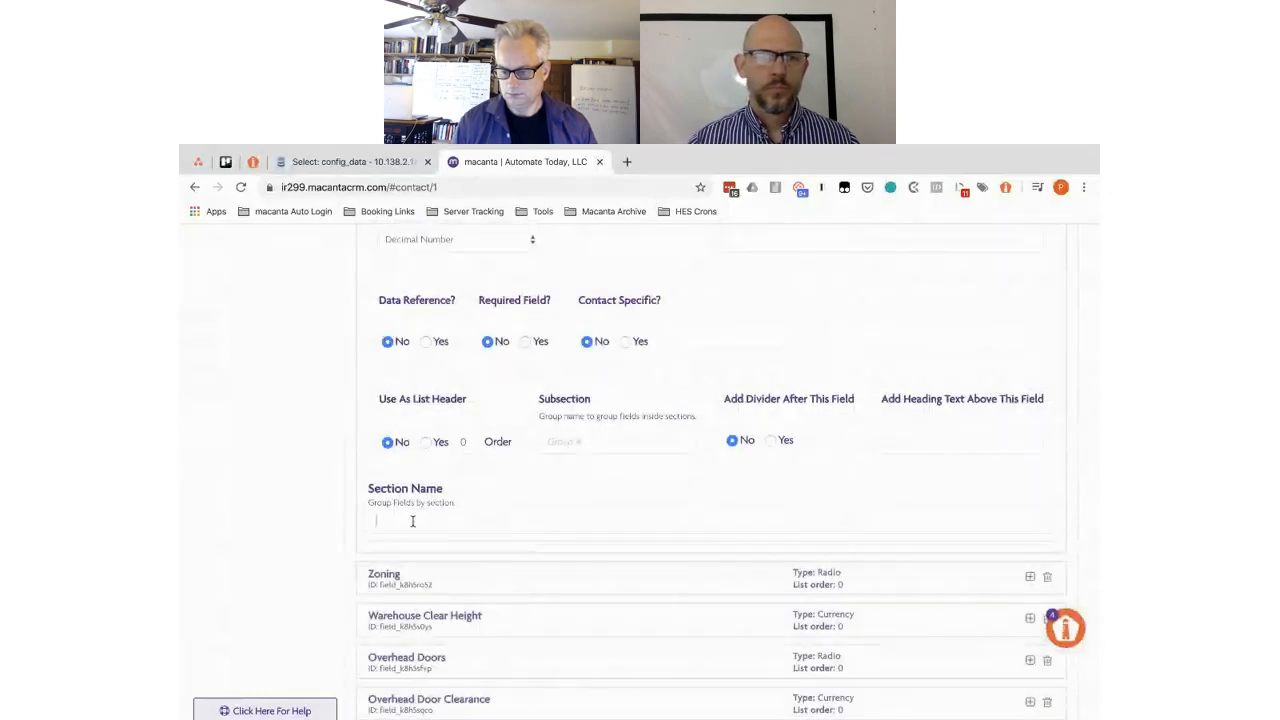
# - Paste Property Features as the Acreage field's section name
pyautogui.press('super+v')
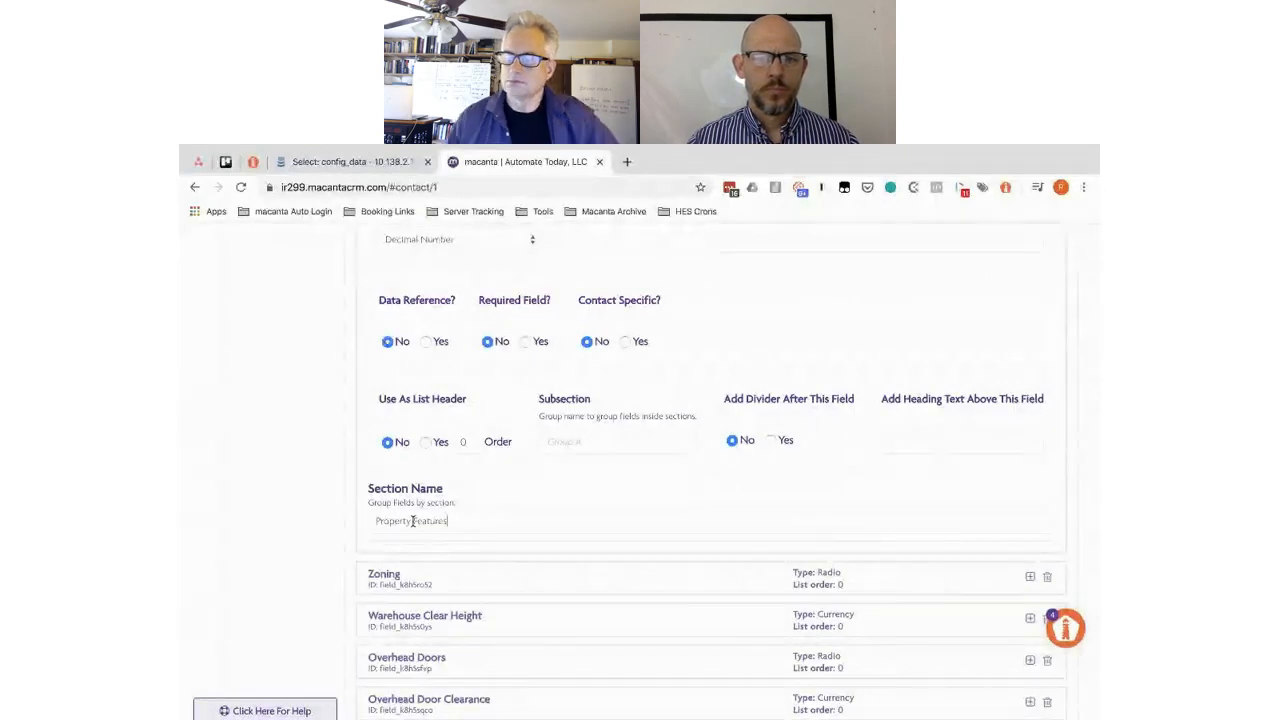
pyautogui.scroll(-3, 412, 521)
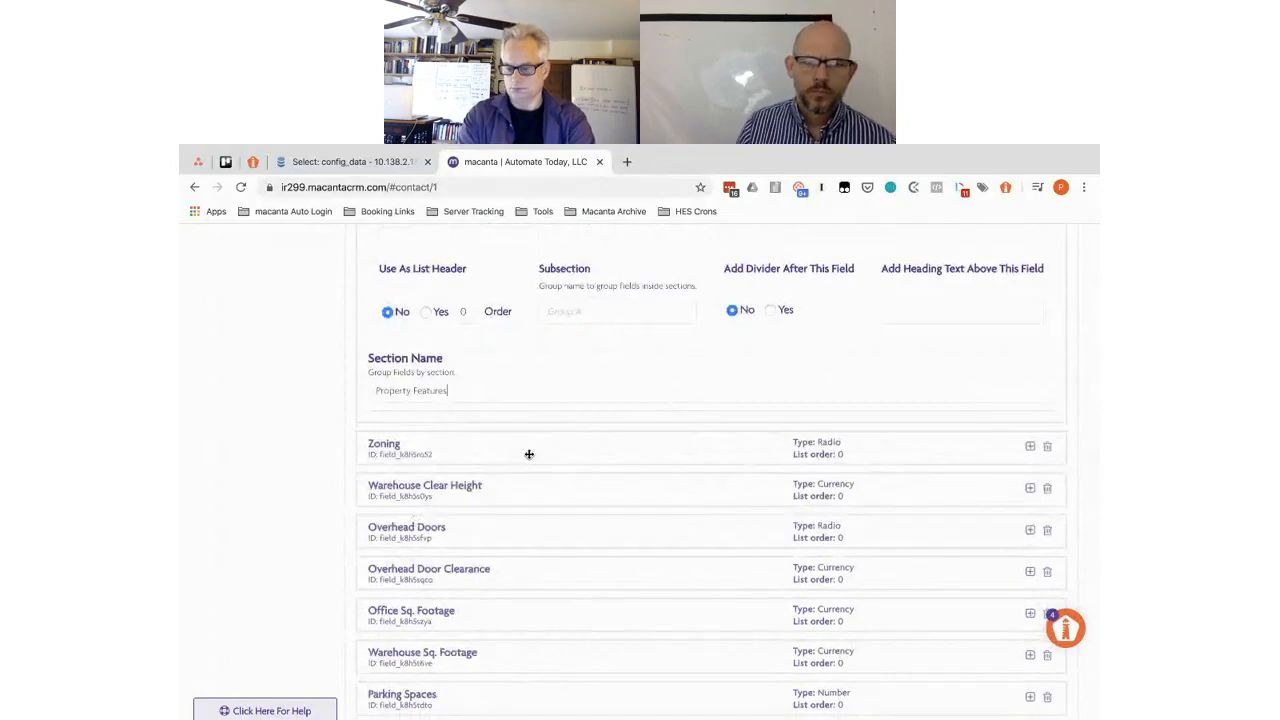
pyautogui.scroll(-4, 529, 454)
pyautogui.scroll(5, 529, 454)
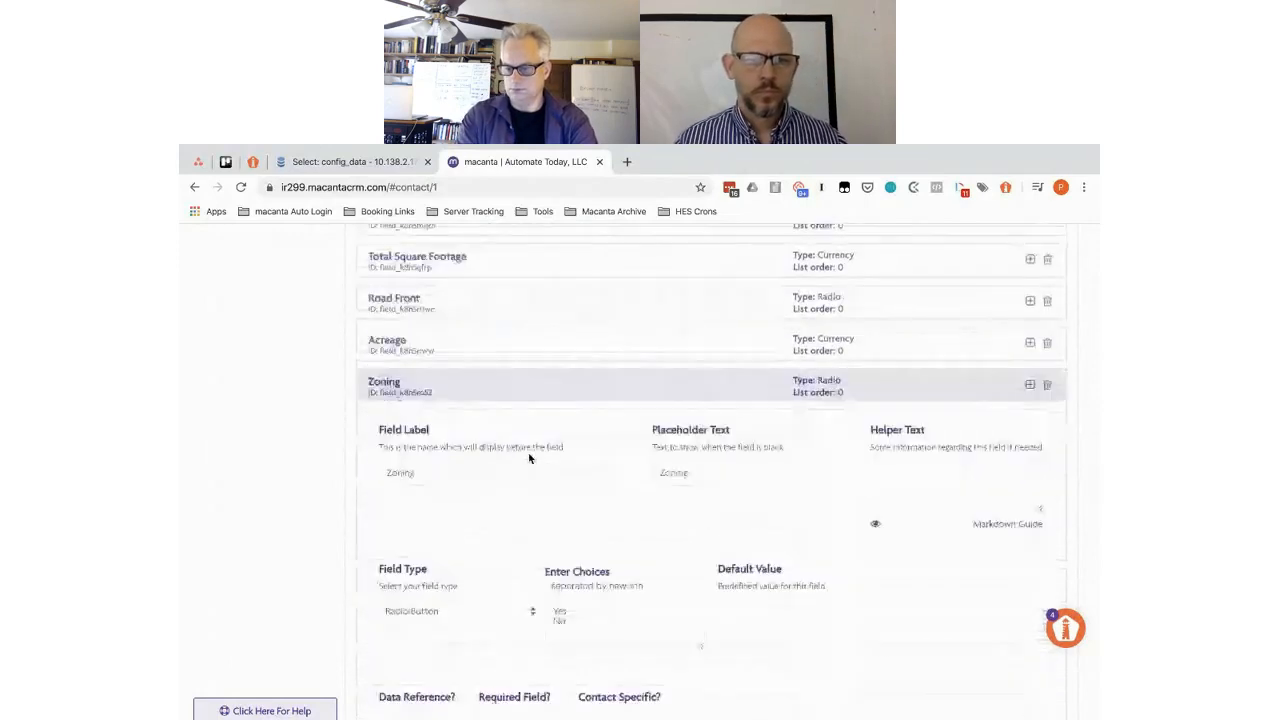
pyautogui.scroll(-4, 529, 458)
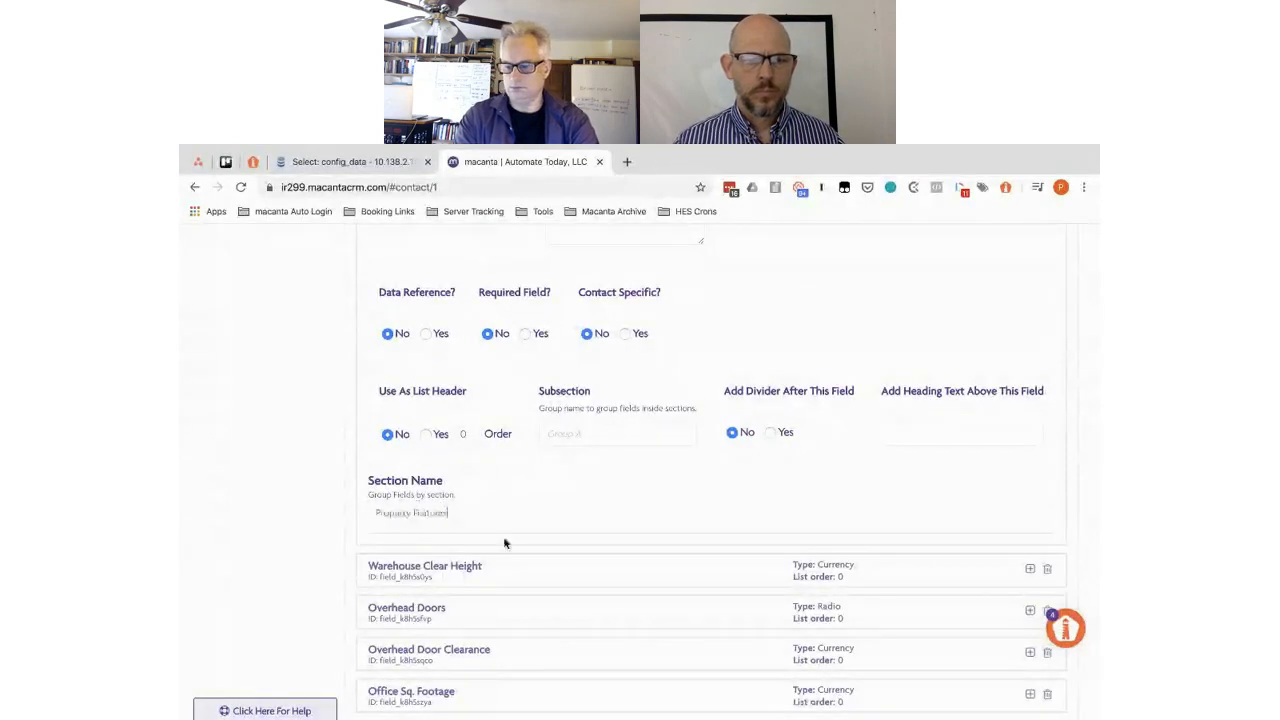
# - Go through Warehouse Clear Height and Overhead Doors, giving Overhead Doors the Property Features section name
pyautogui.click(543, 576)
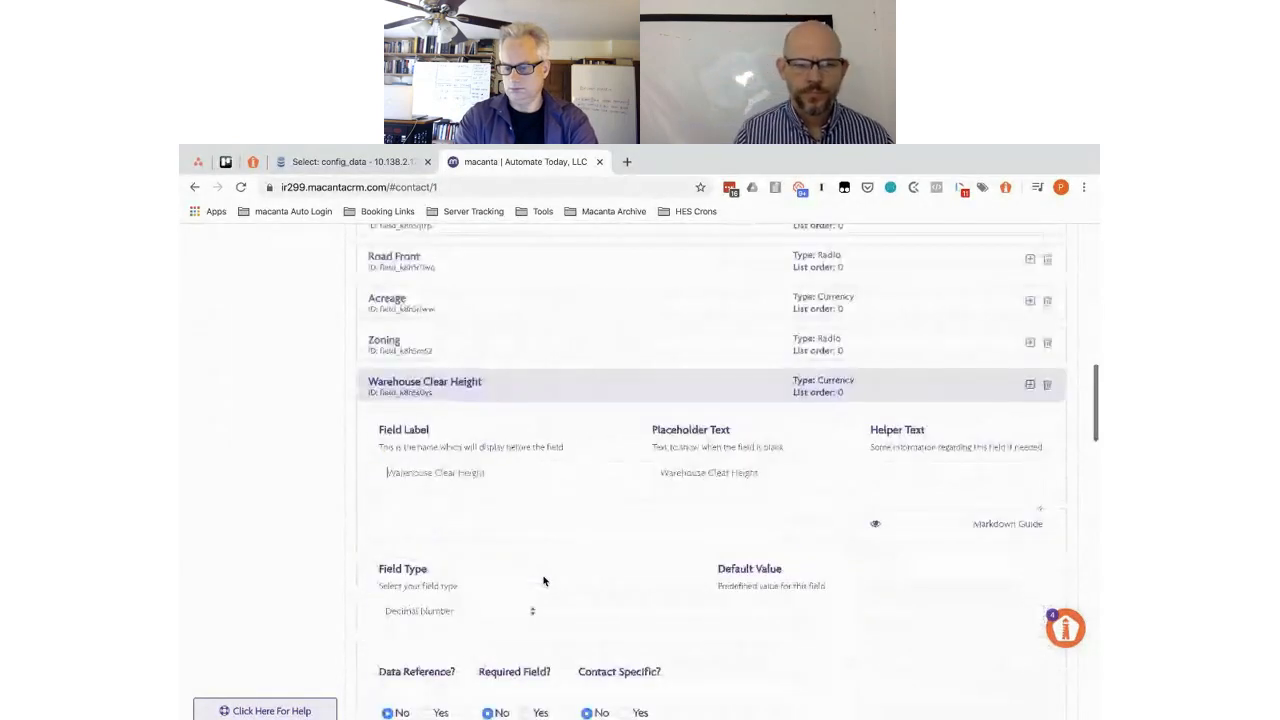
pyautogui.scroll(-4, 543, 580)
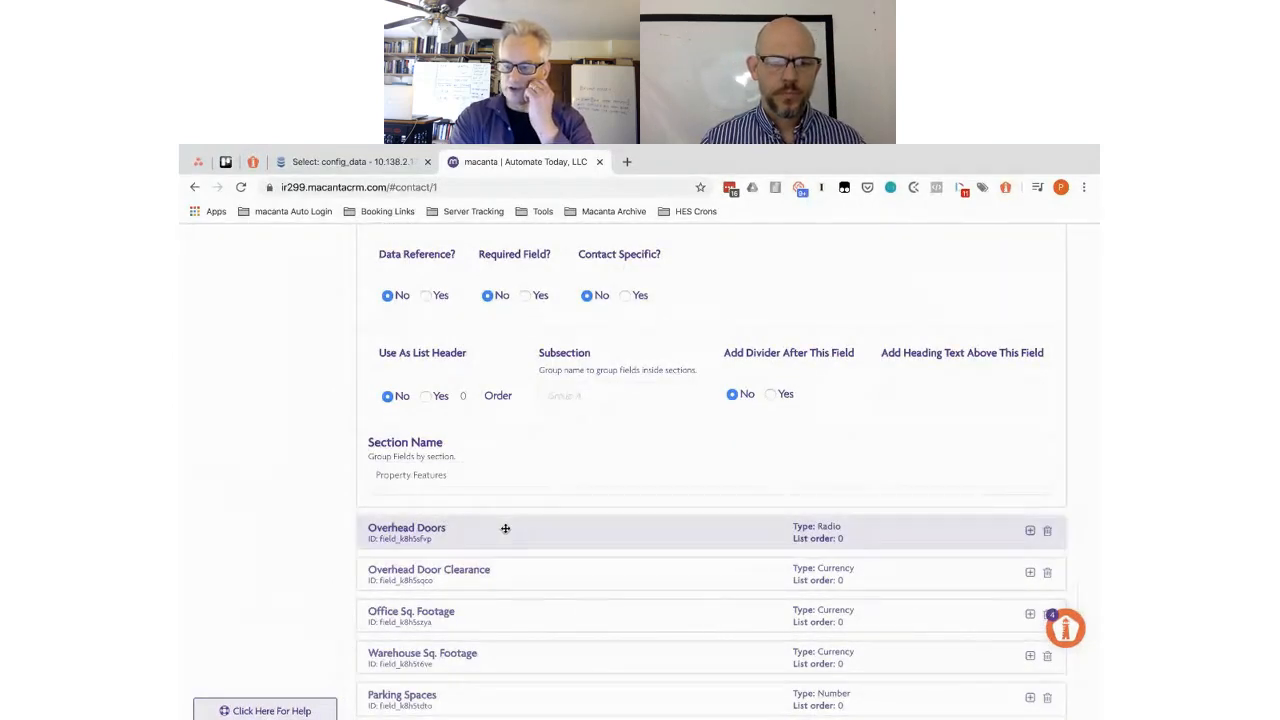
pyautogui.click(506, 527)
pyautogui.scroll(-3, 506, 530)
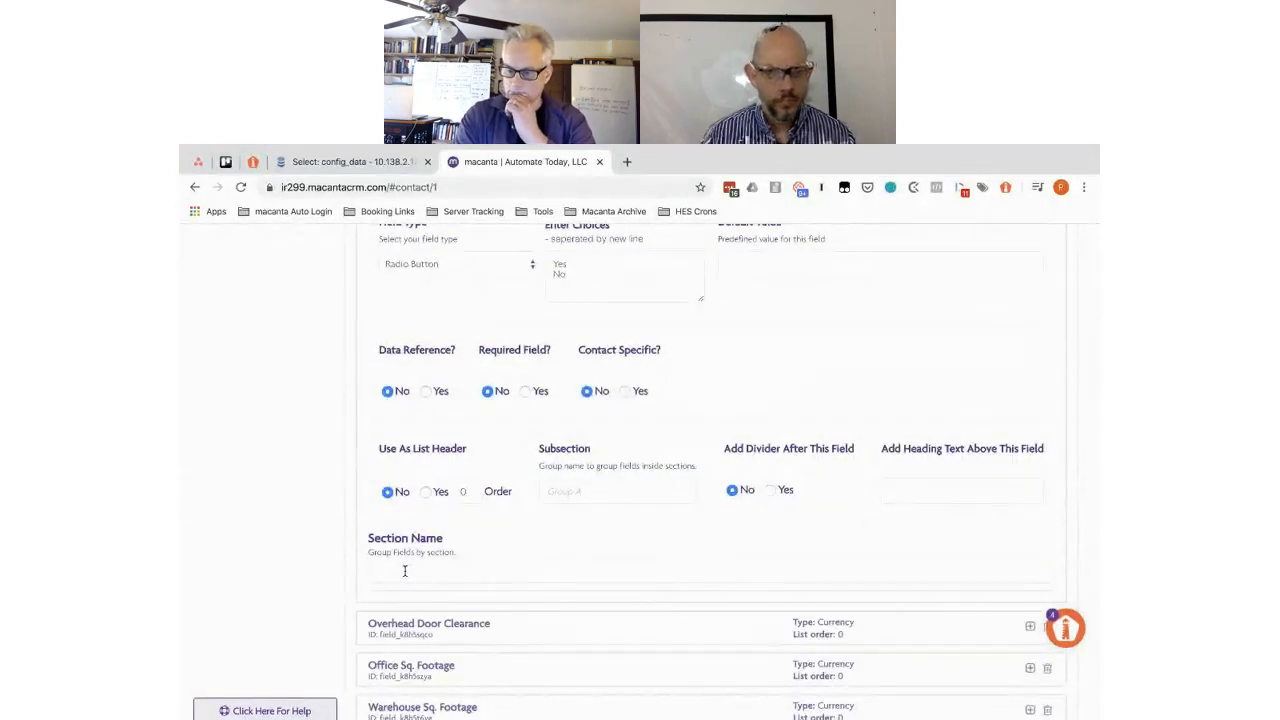
pyautogui.write('Property Features')
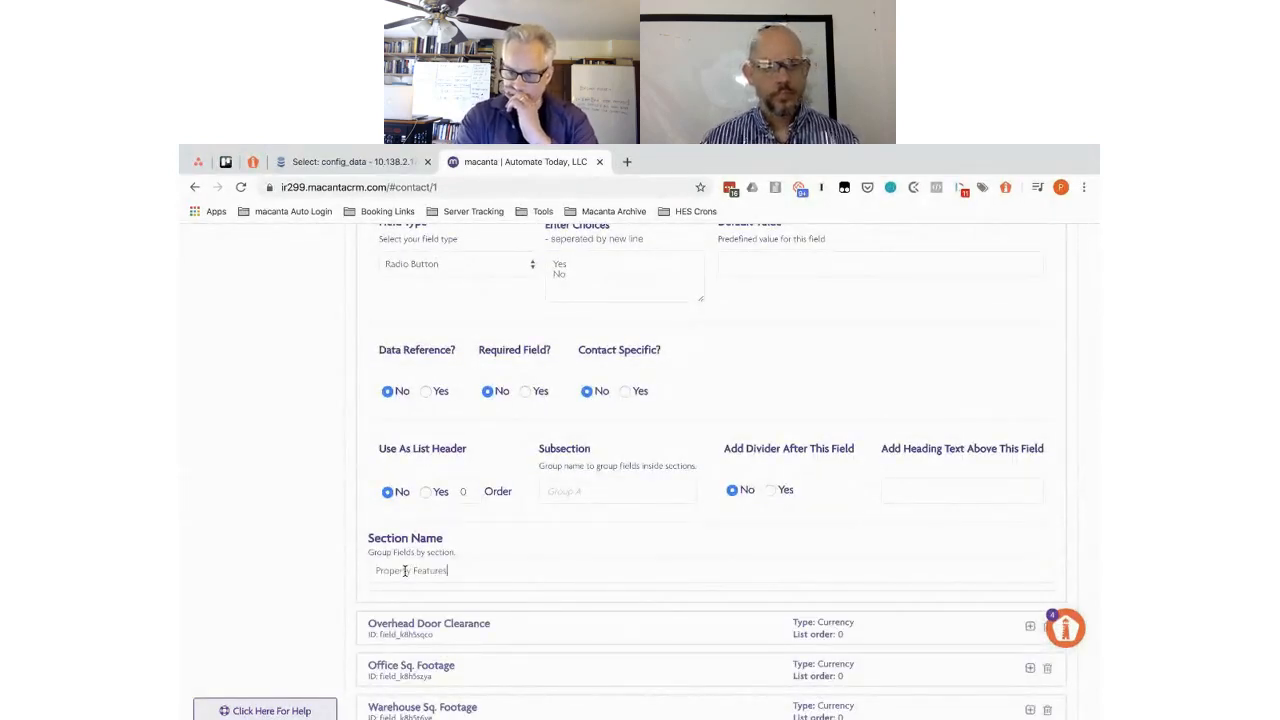
pyautogui.click(550, 628)
pyautogui.scroll(-3, 550, 628)
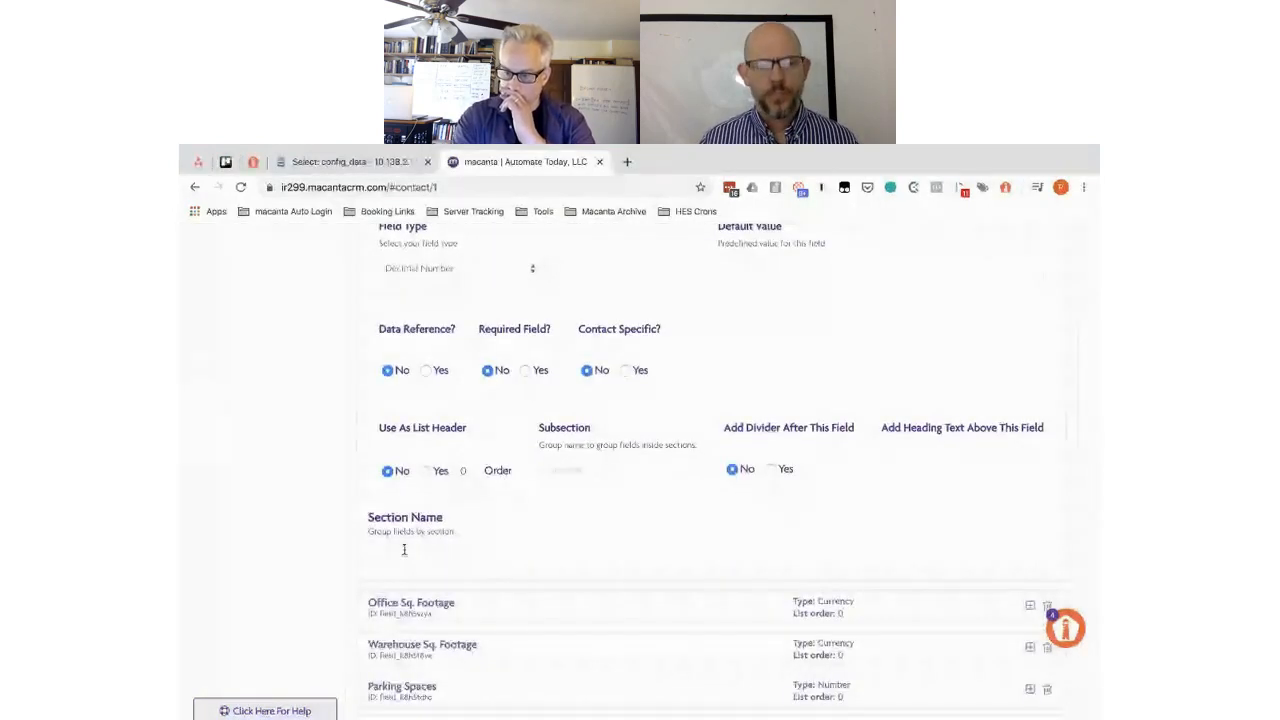
# - Set the Office Sq. Footage and Parking Spaces section names to Property Features
pyautogui.click(533, 610)
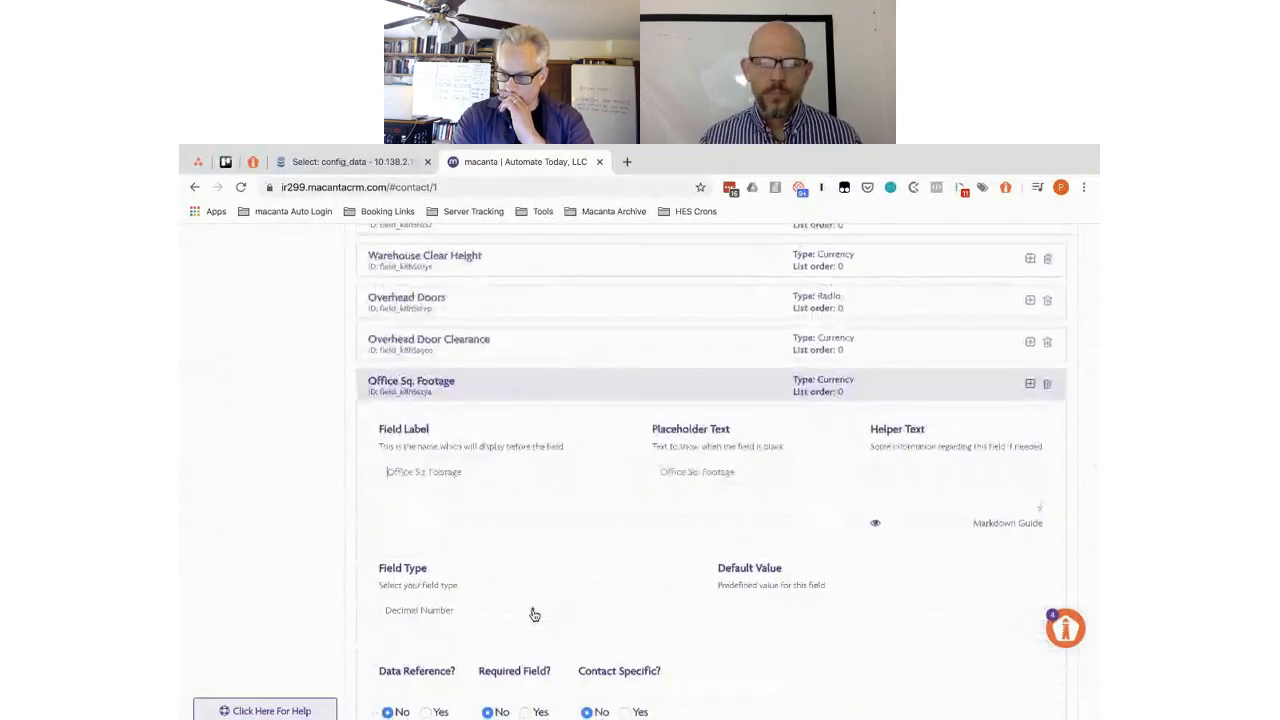
pyautogui.scroll(-4, 533, 614)
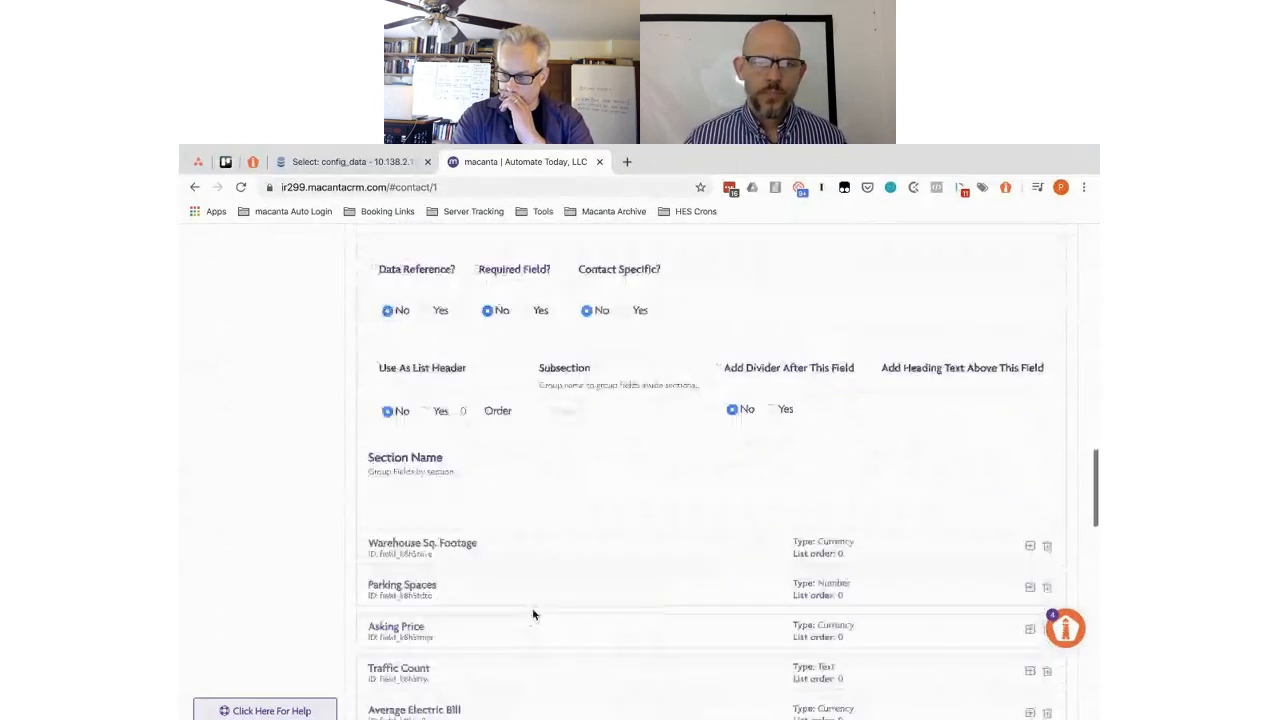
pyautogui.click(407, 489)
pyautogui.write('Property Features')
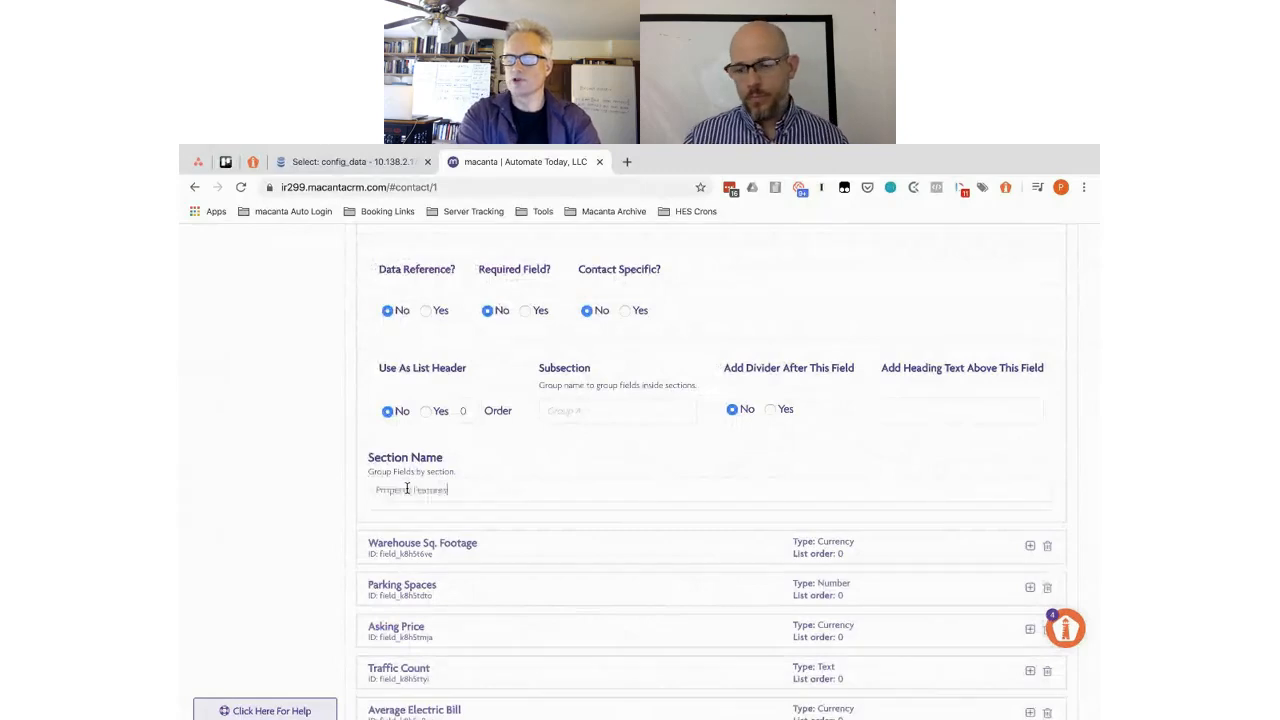
pyautogui.click(530, 545)
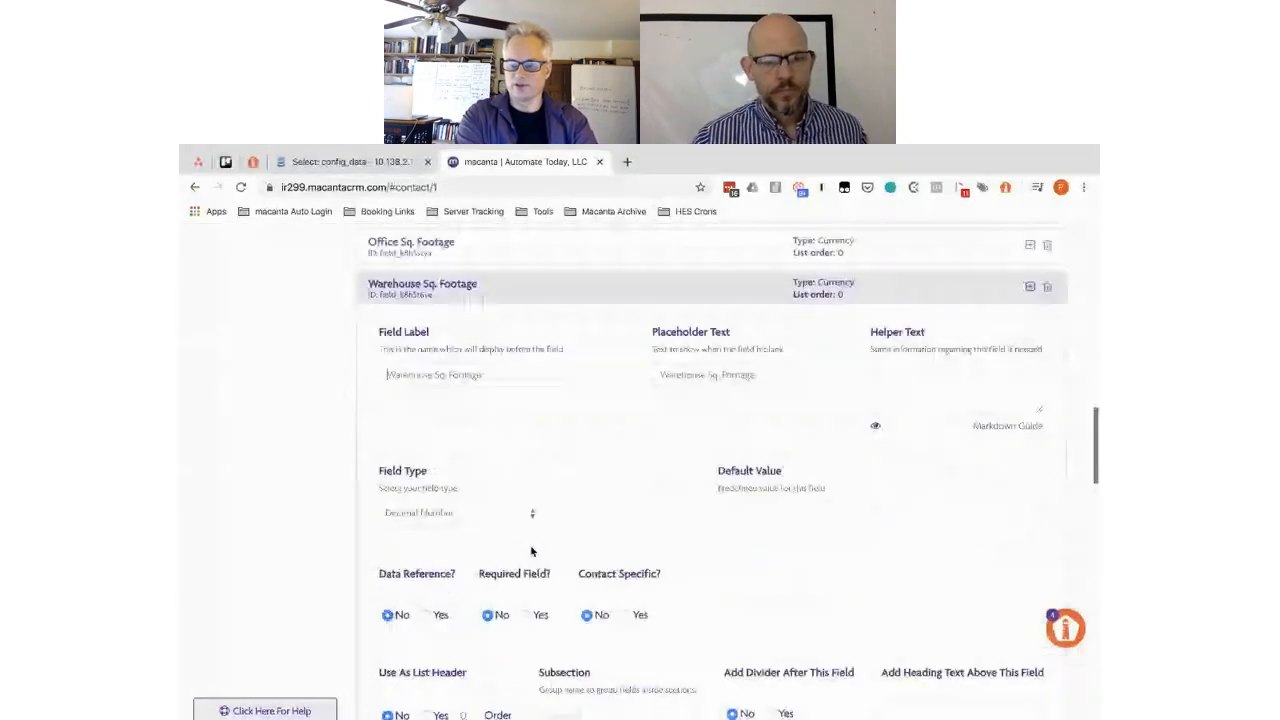
pyautogui.scroll(-3, 459, 496)
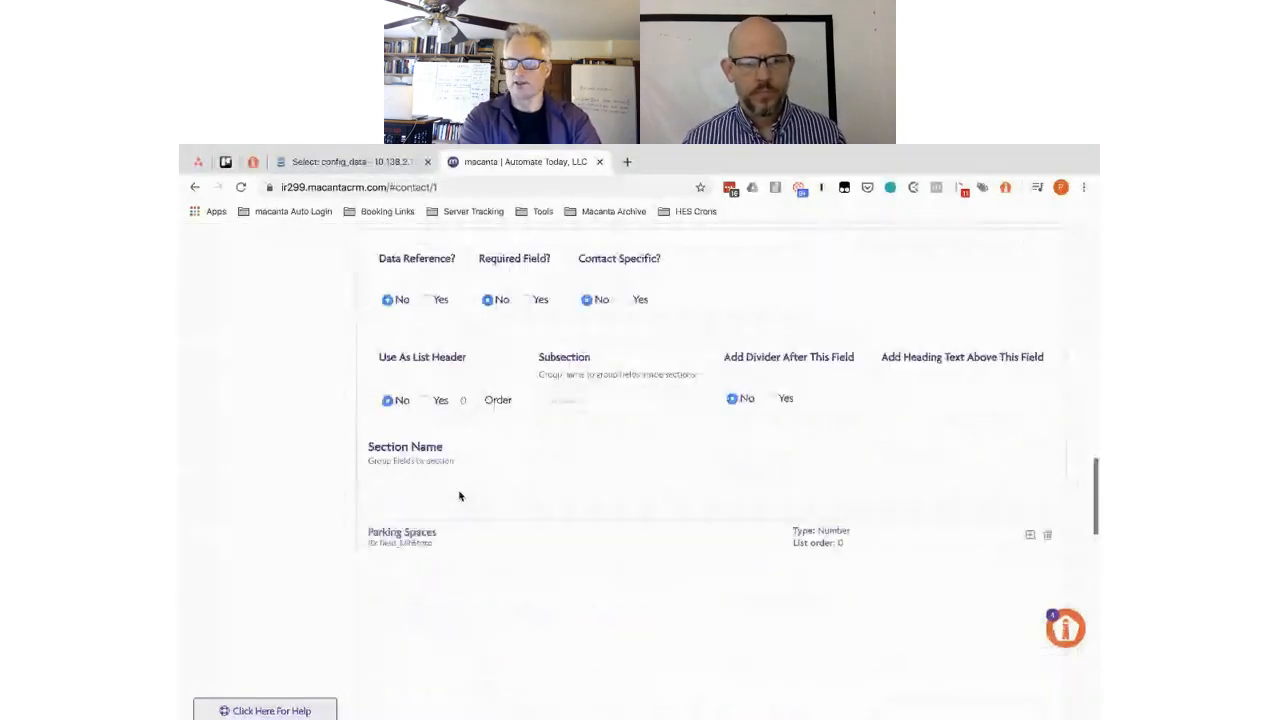
pyautogui.click(485, 535)
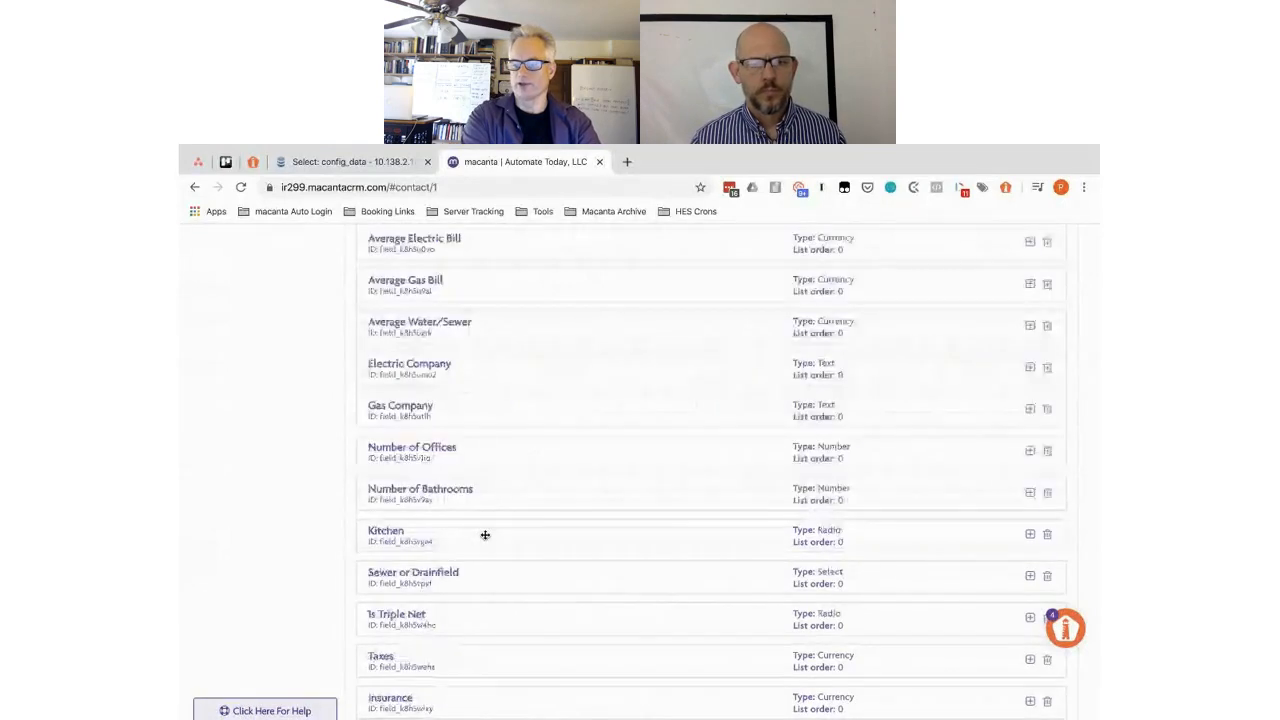
pyautogui.scroll(-4, 485, 539)
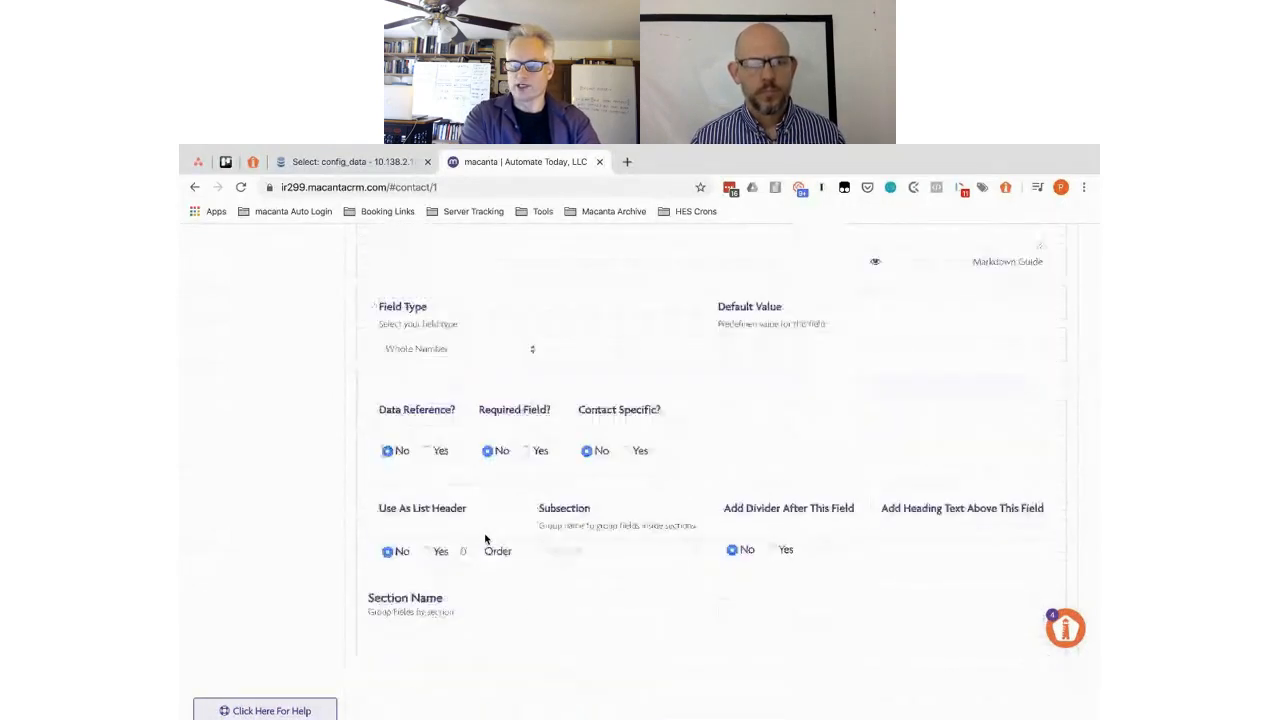
pyautogui.click(419, 547)
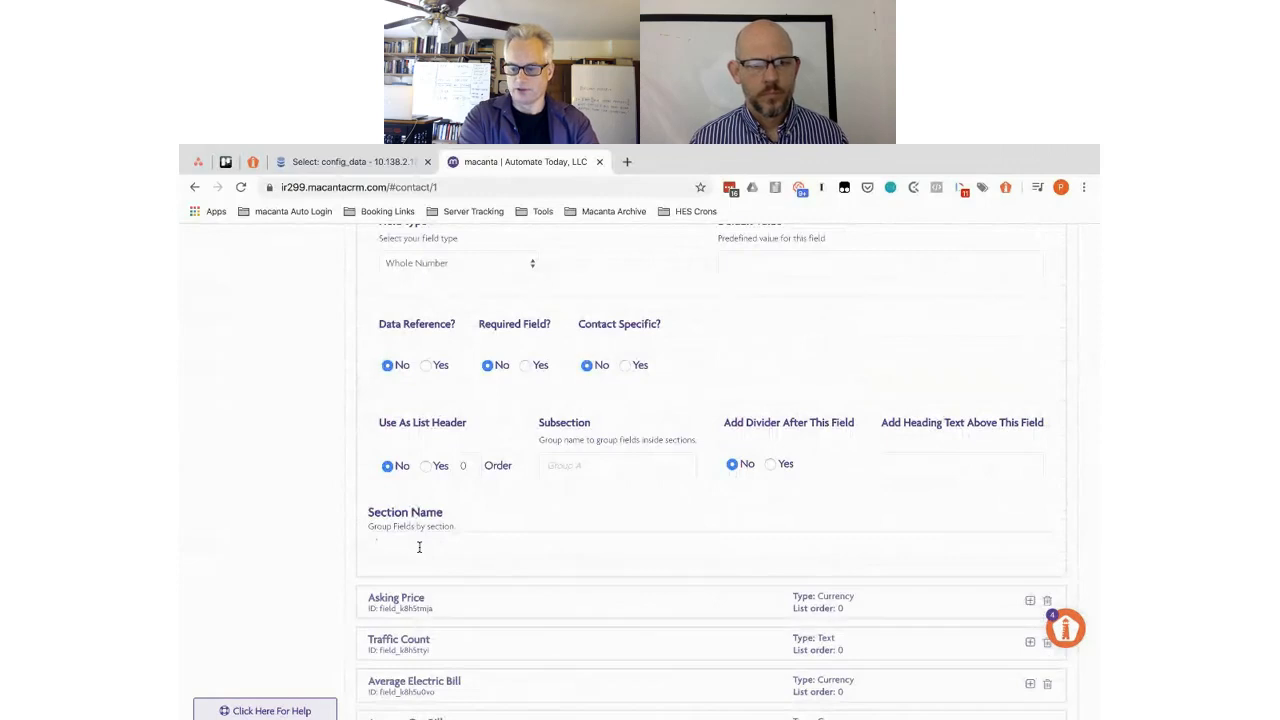
pyautogui.write('Property Features')
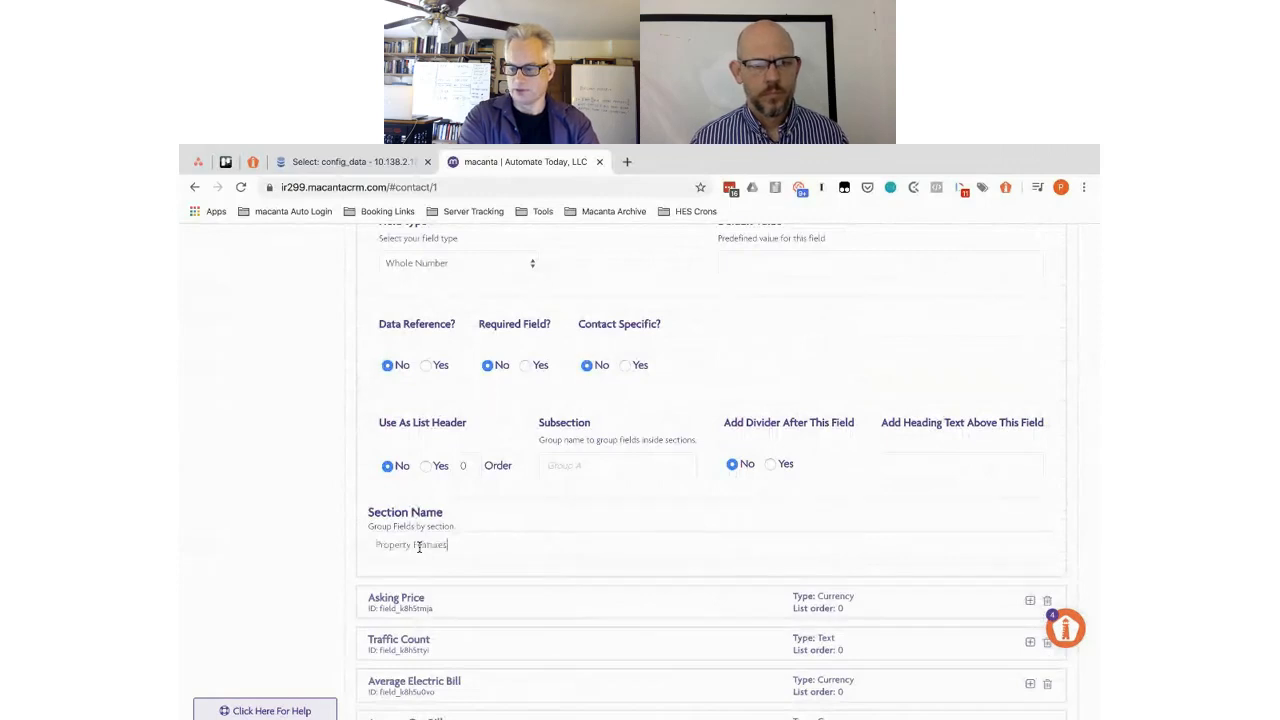
# - Move past Asking Price and paste Property Features as Traffic Count's section name
pyautogui.click(493, 598)
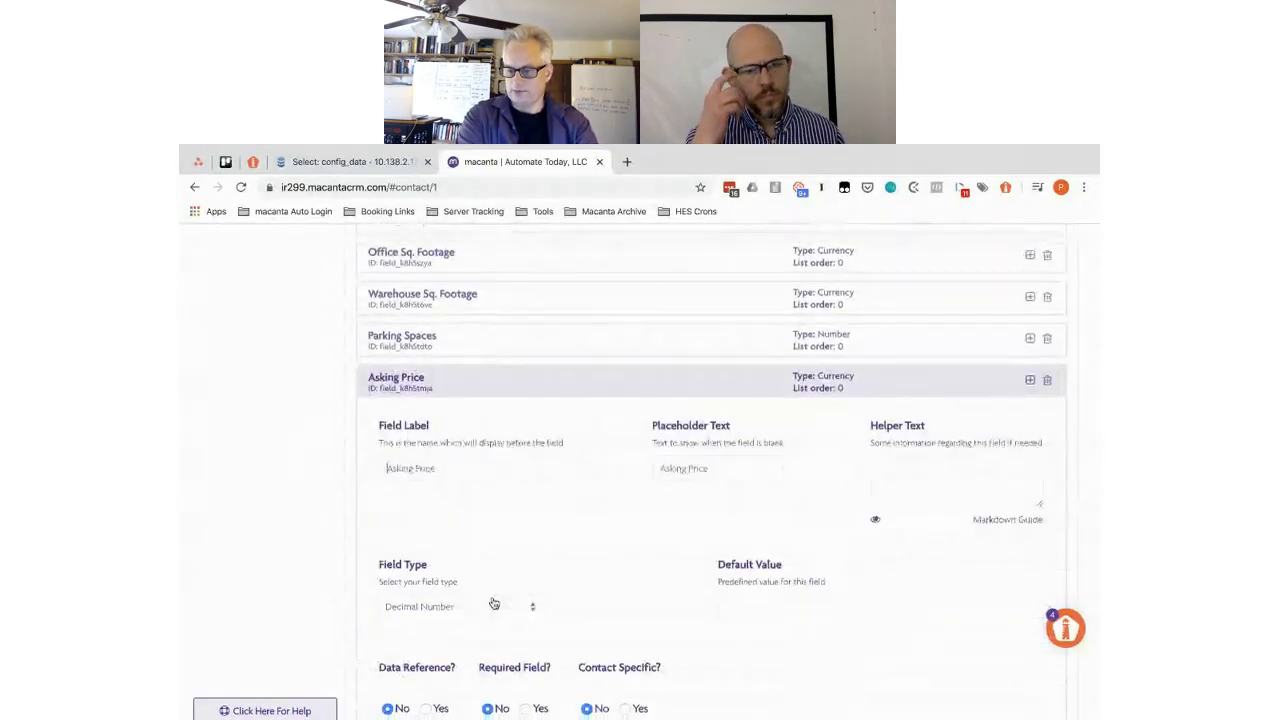
pyautogui.scroll(-3, 460, 580)
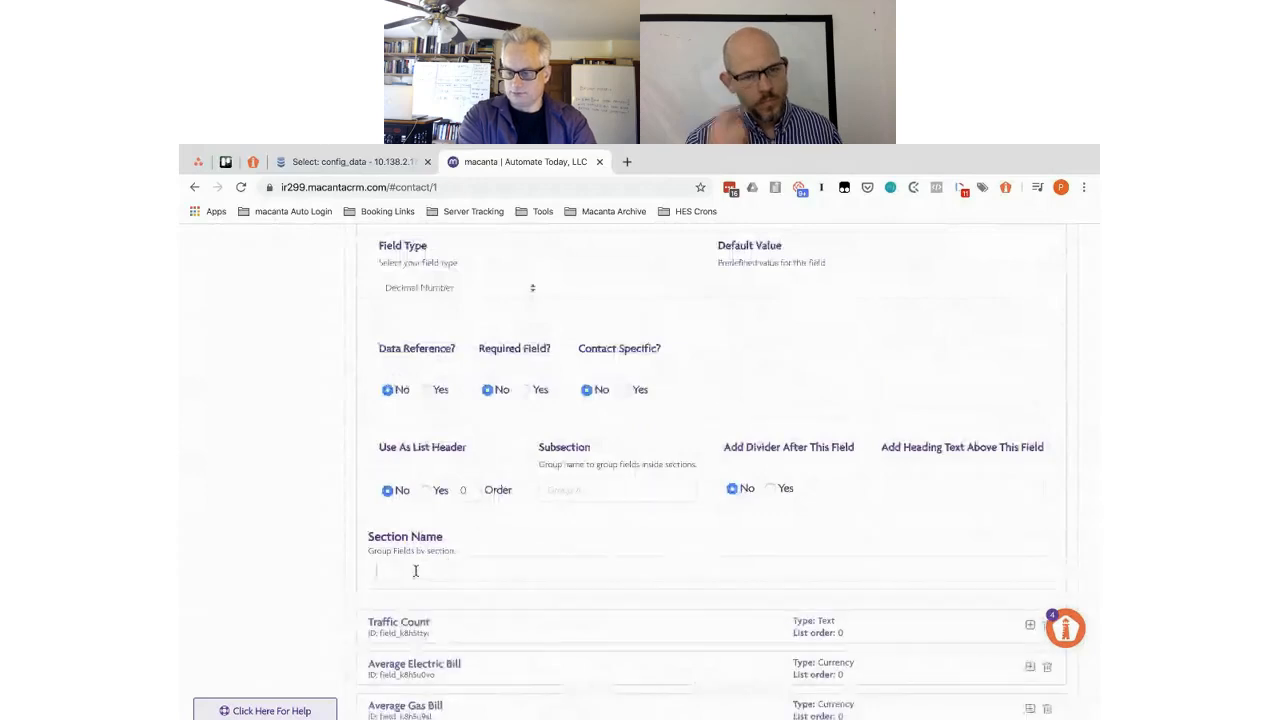
pyautogui.click(469, 622)
pyautogui.scroll(-3, 469, 626)
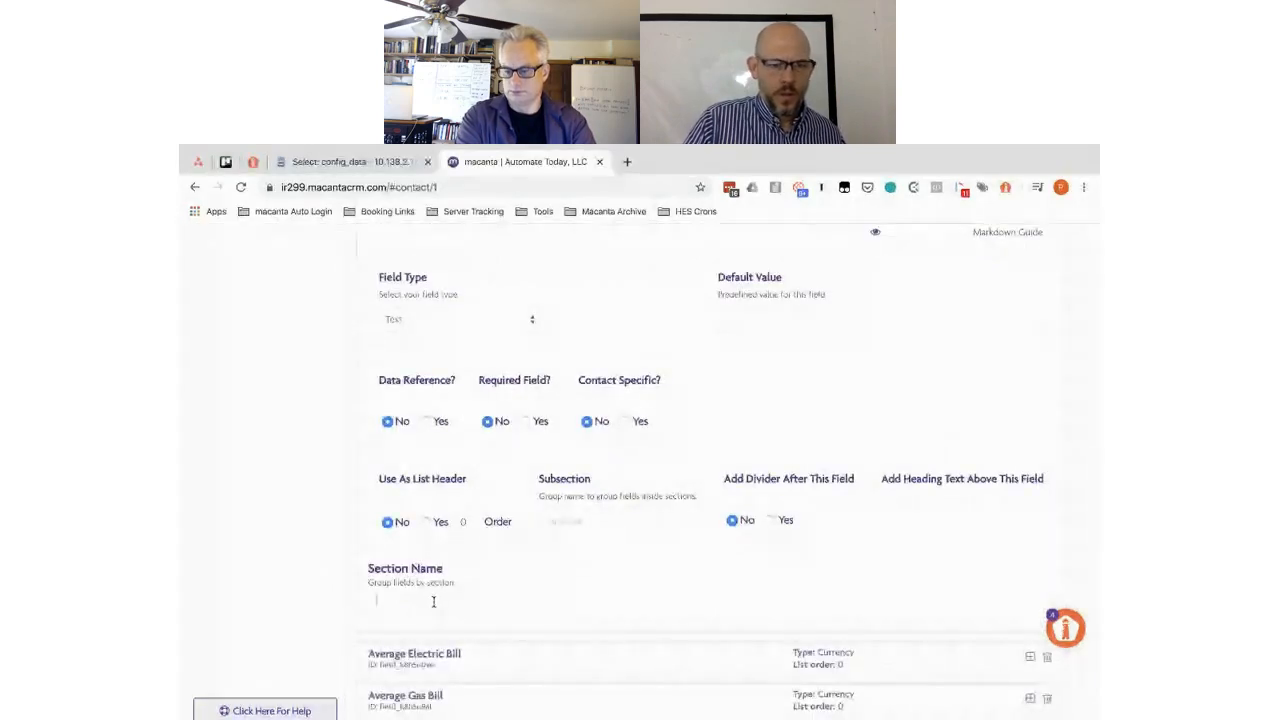
pyautogui.write('Property Features')
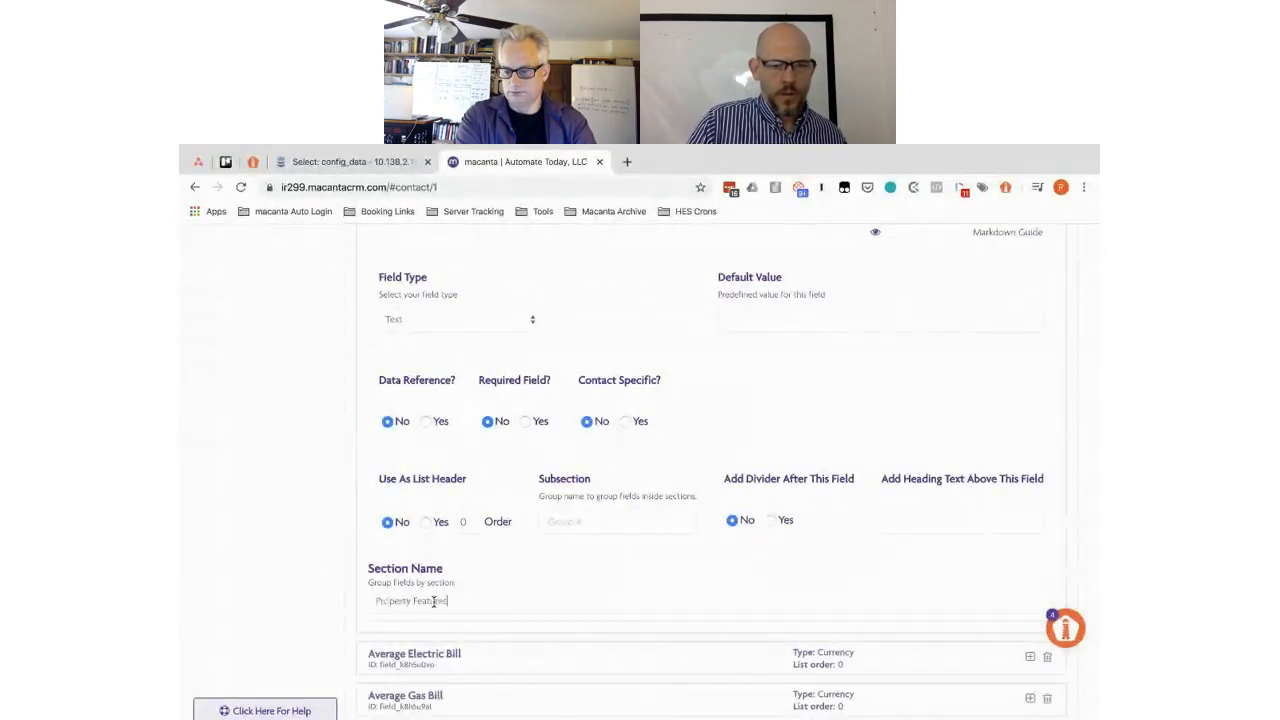
# - Give Average Electric Bill and Average Gas Bill the Property Features section name
pyautogui.click(507, 655)
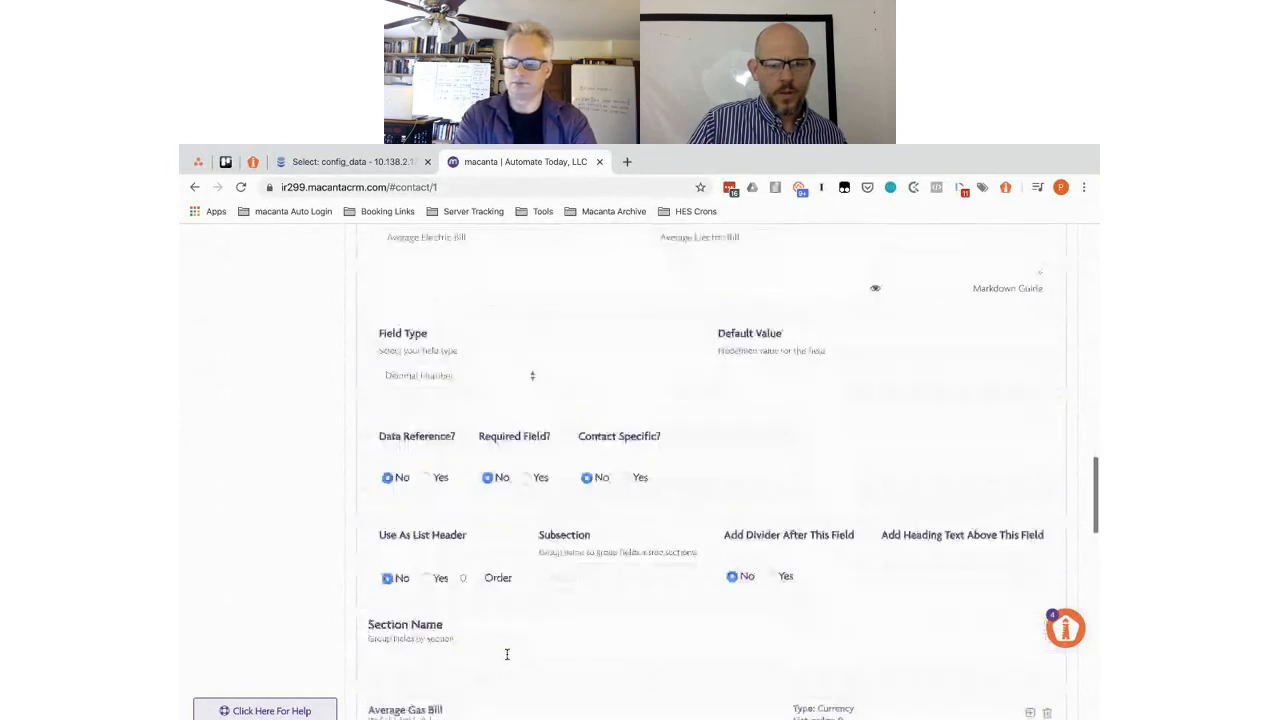
pyautogui.click(420, 490)
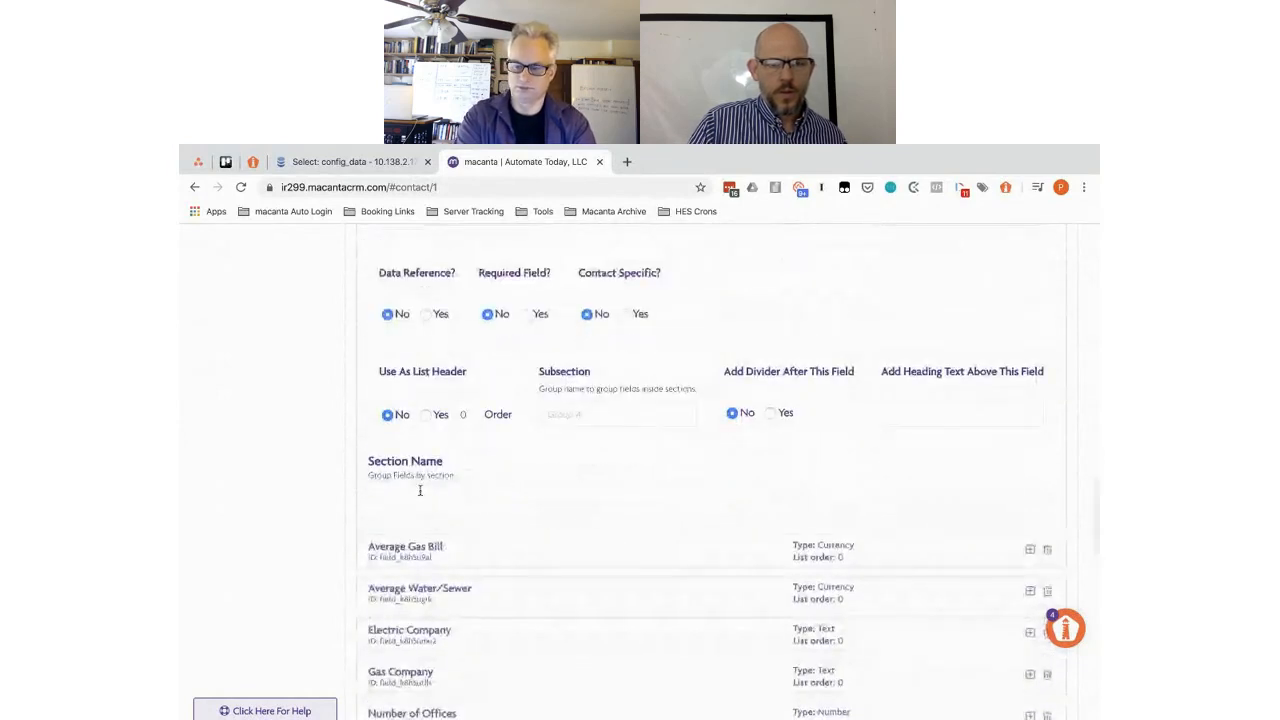
pyautogui.write('Property Features')
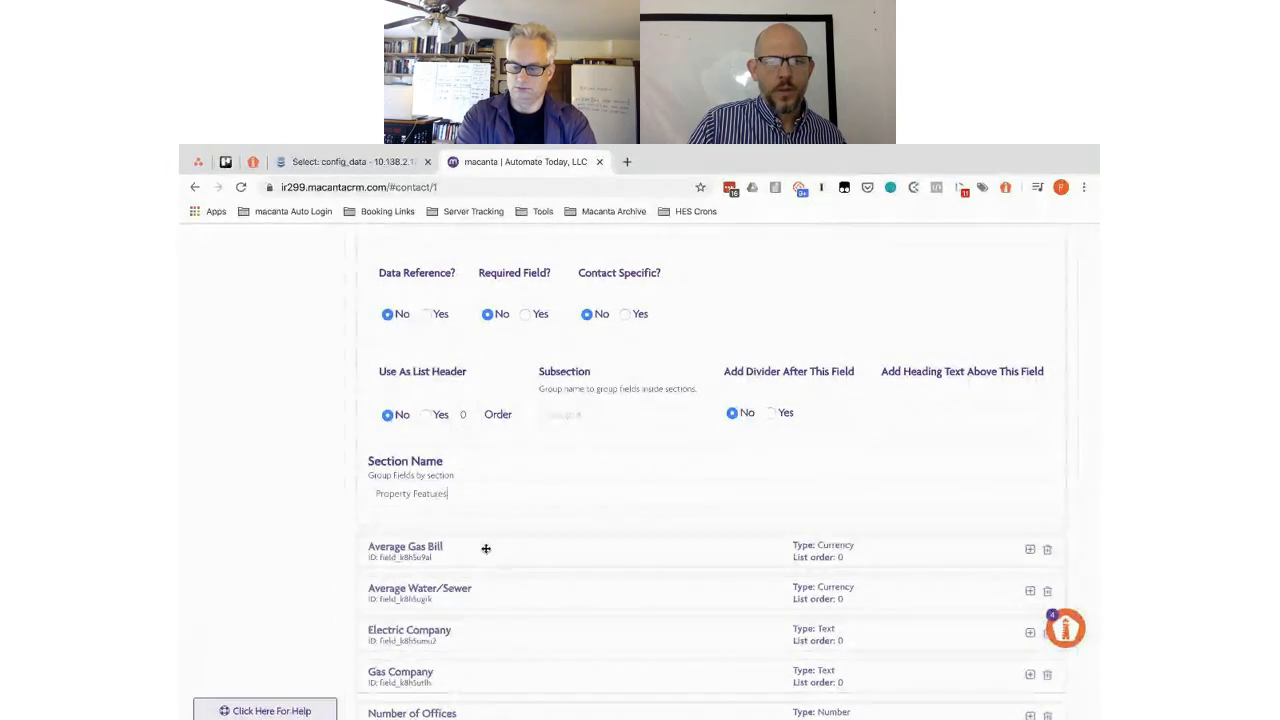
pyautogui.click(485, 547)
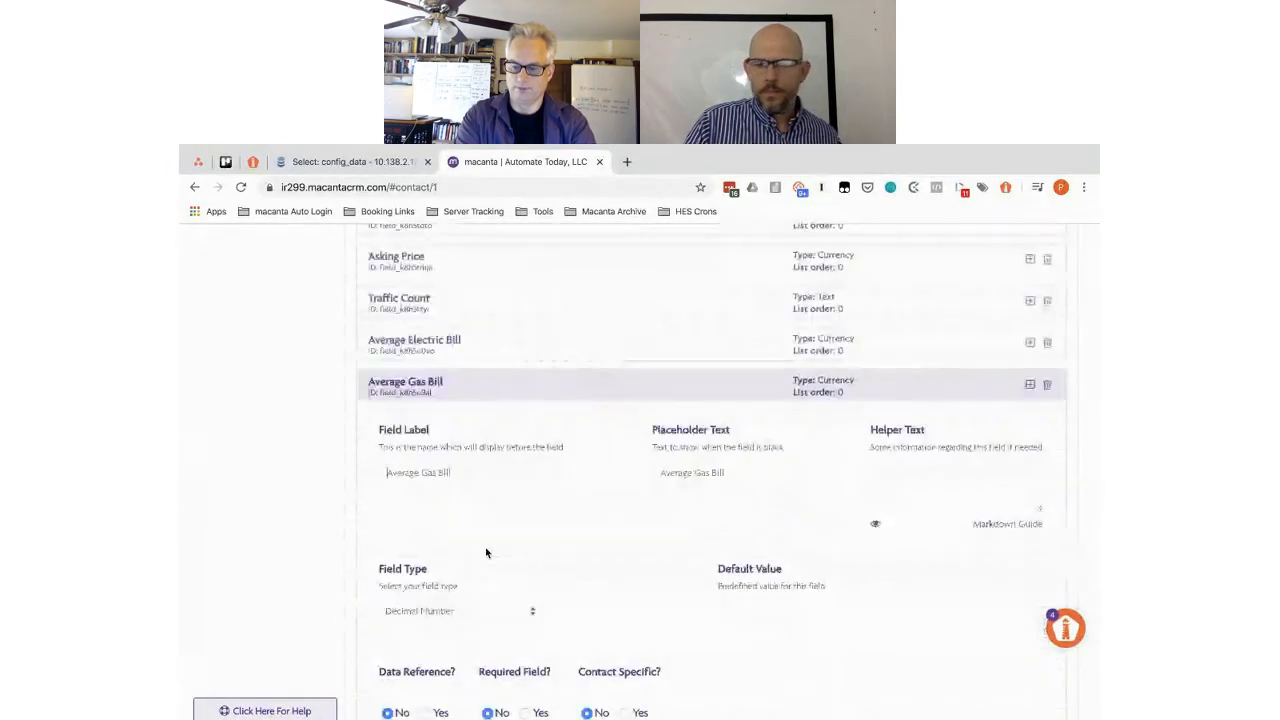
pyautogui.scroll(-3, 486, 553)
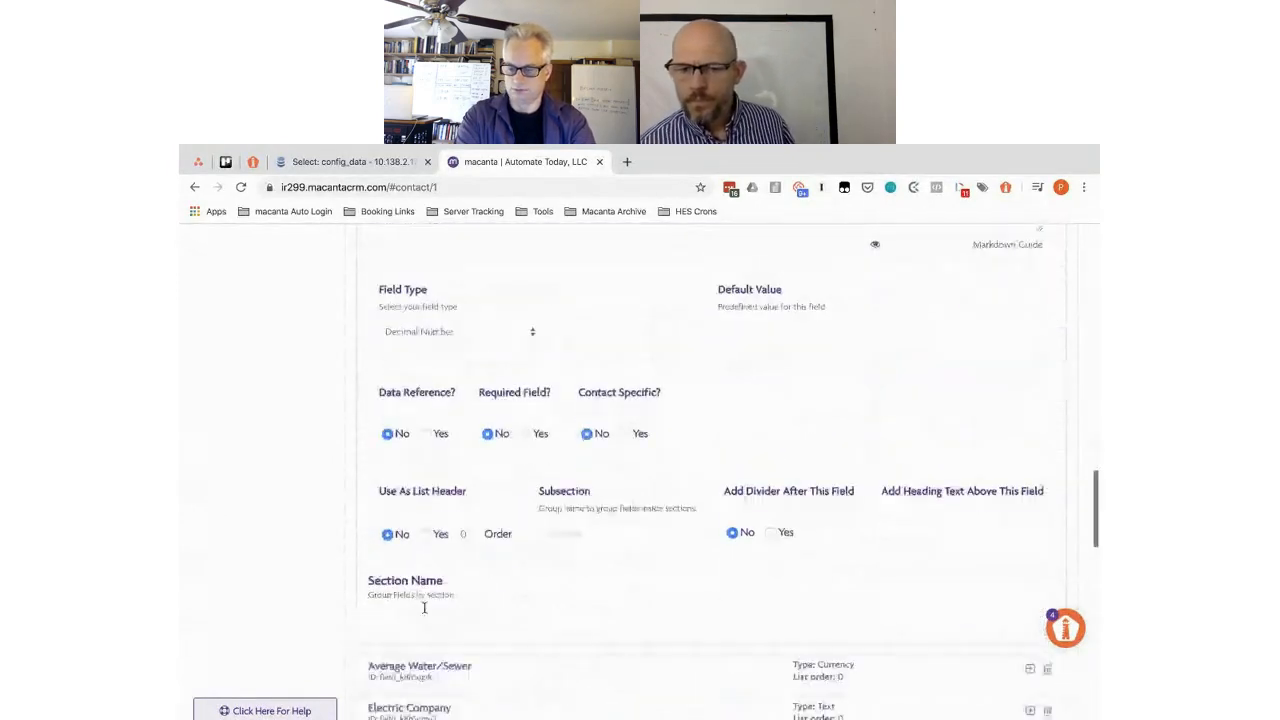
pyautogui.click(418, 610)
pyautogui.write('Property Features')
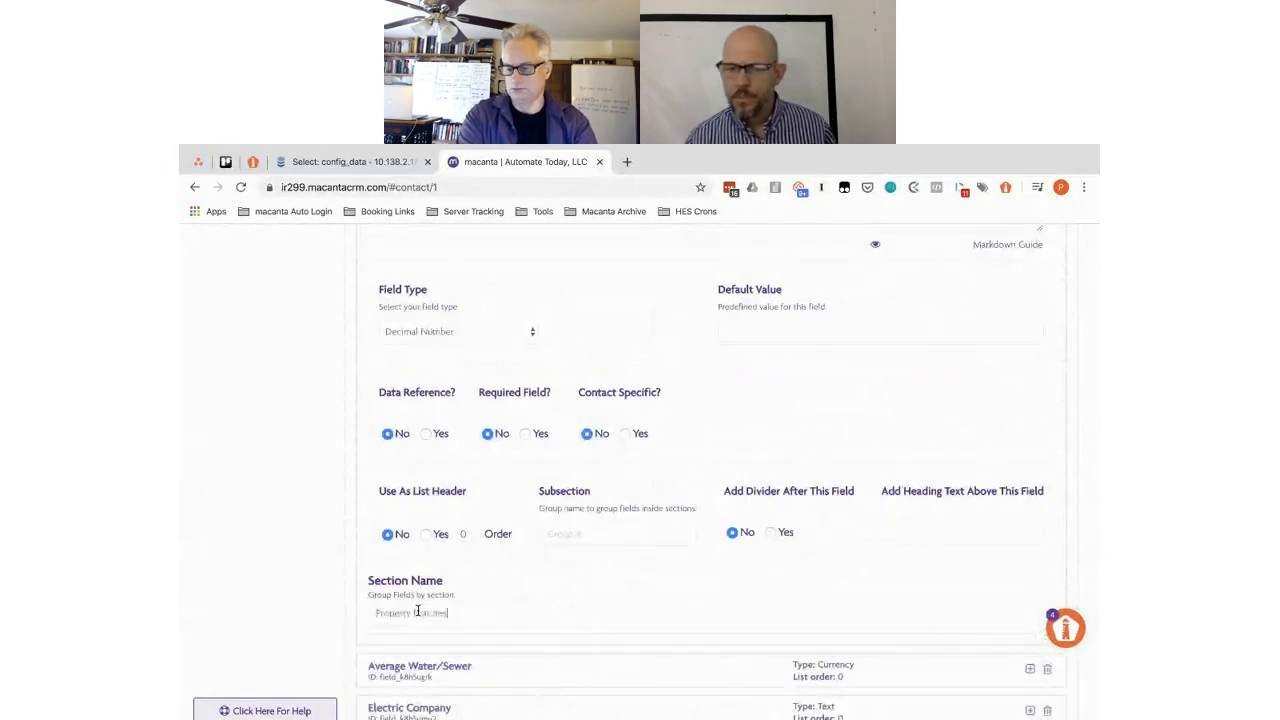
# - Paste Property Features into the Average Water/Sewer and Electric Company section names
pyautogui.click(509, 671)
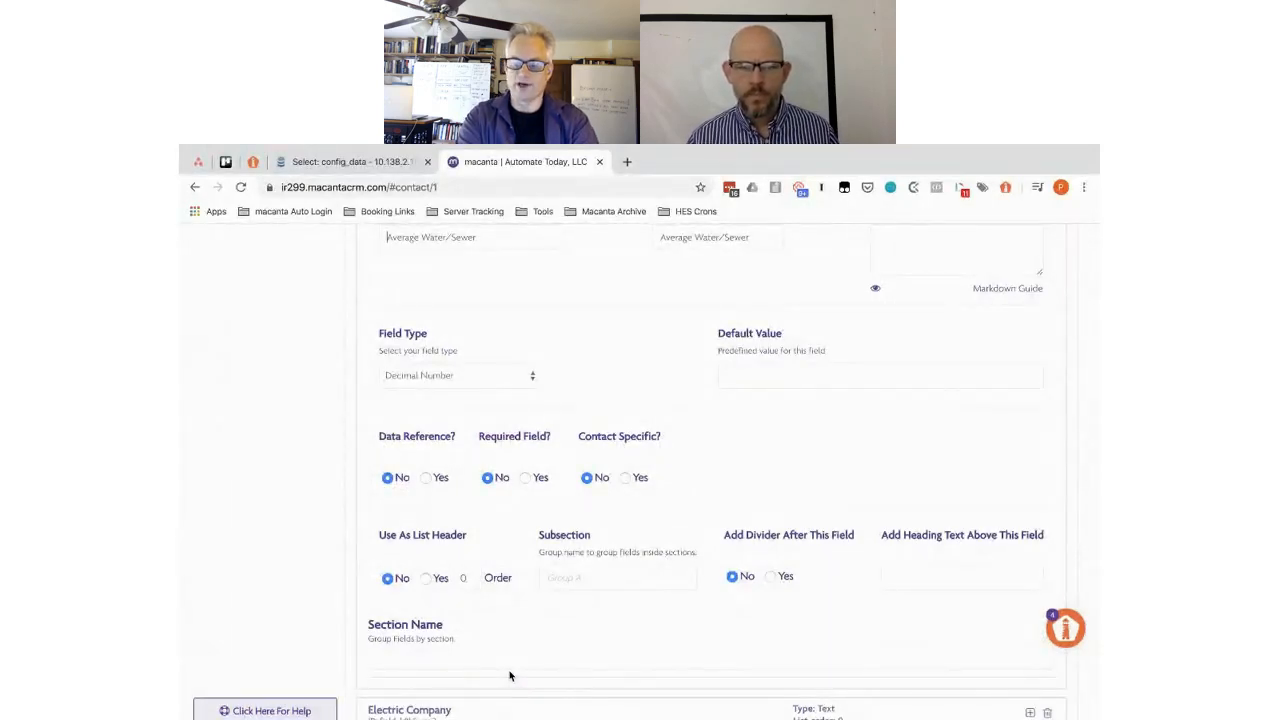
pyautogui.write('Property Features')
pyautogui.scroll(-3, 460, 600)
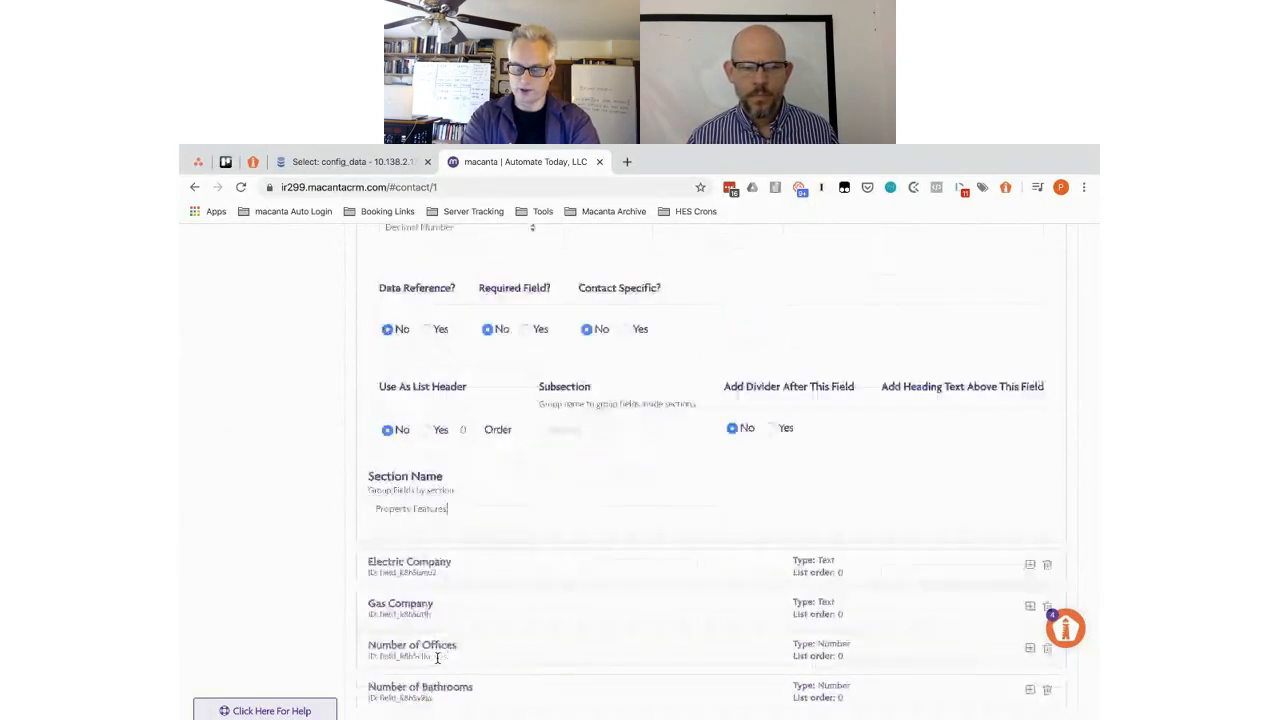
pyautogui.click(478, 524)
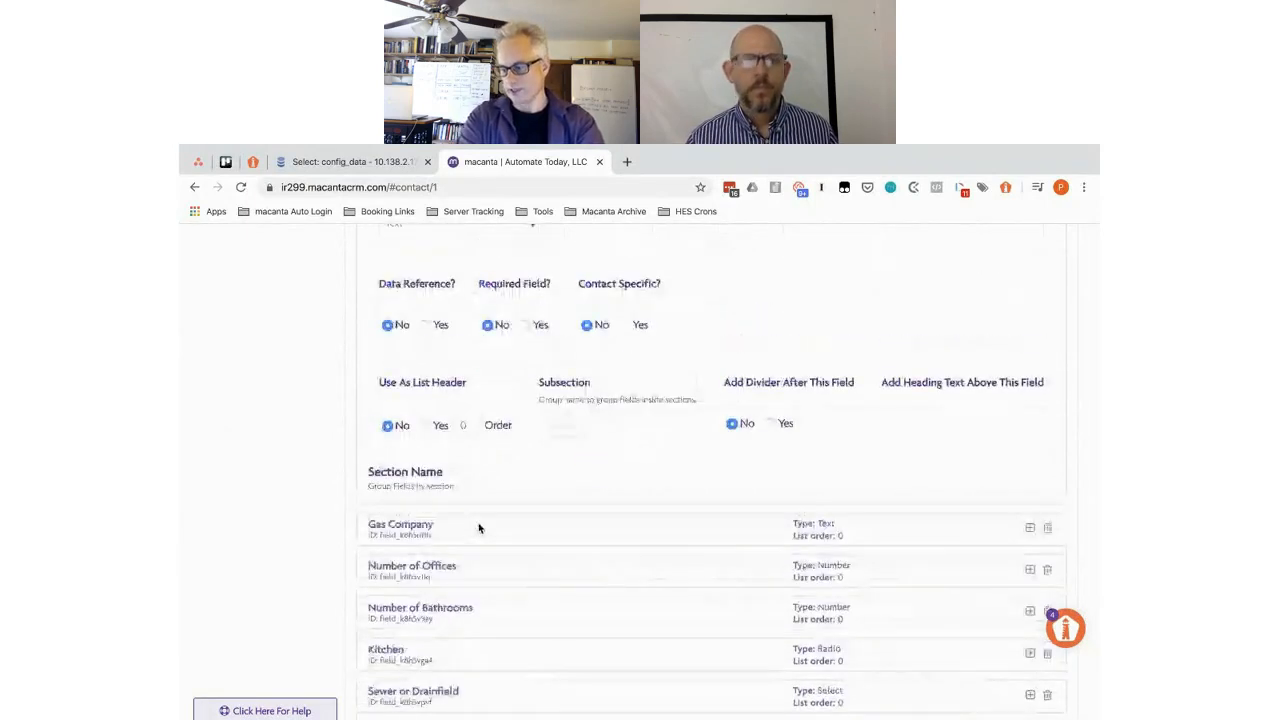
pyautogui.scroll(-5, 440, 560)
pyautogui.click(398, 568)
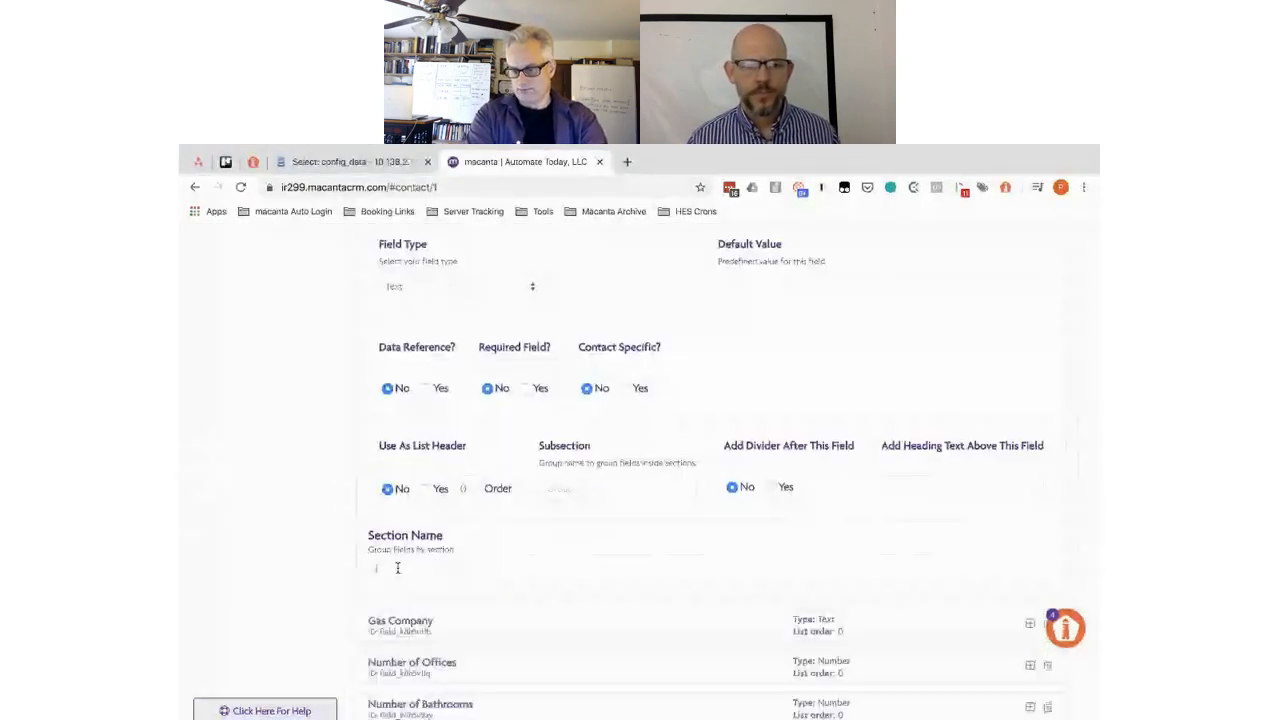
pyautogui.write('Property Features')
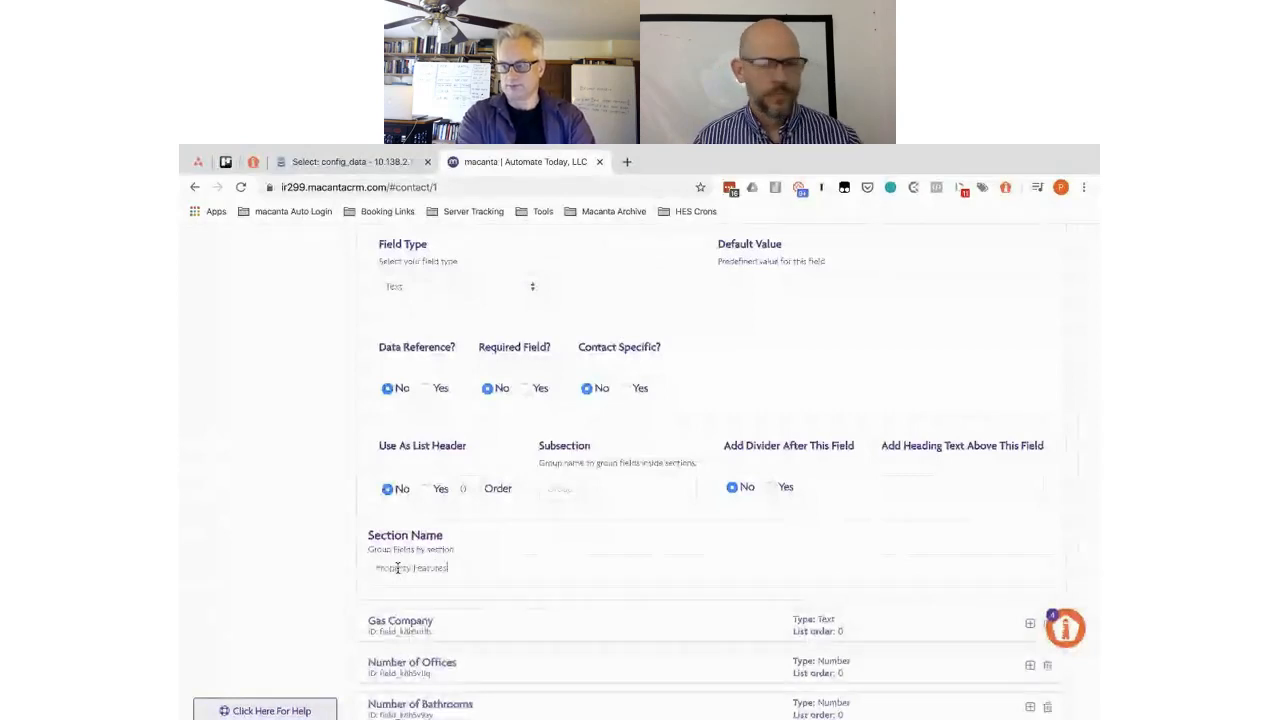
pyautogui.click(465, 624)
pyautogui.scroll(2, 466, 625)
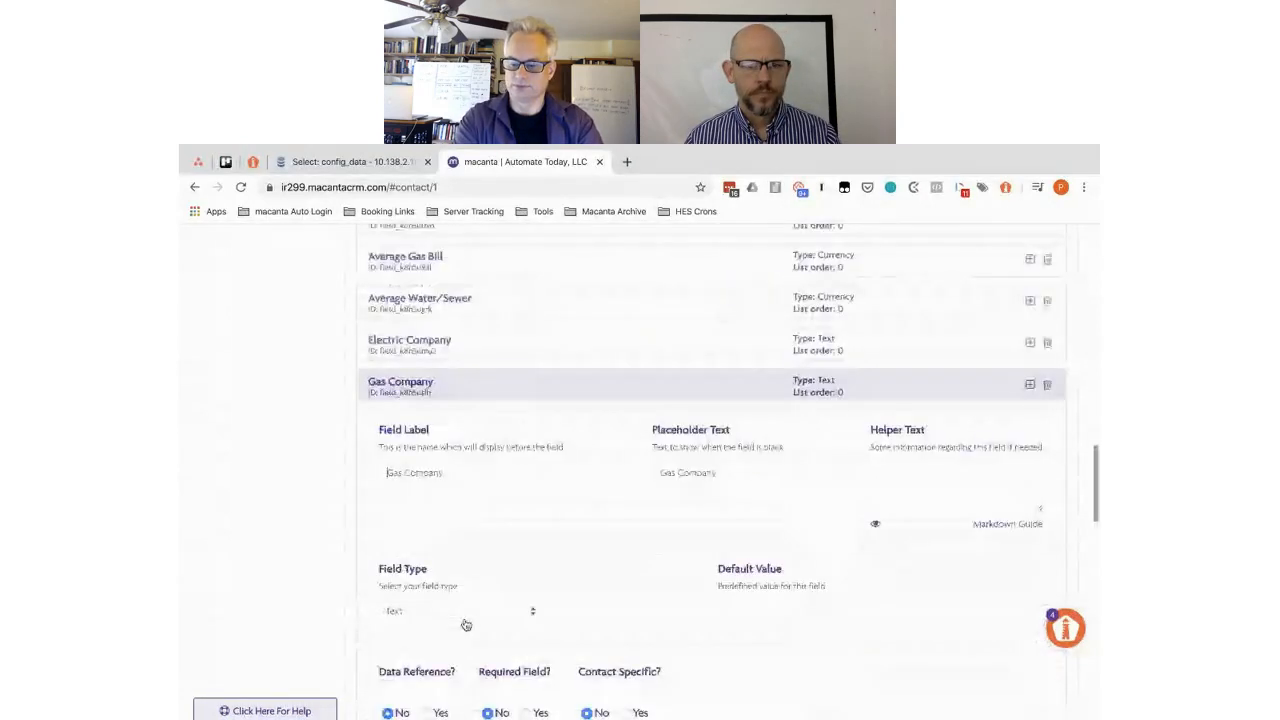
# - Paste Property Features as Gas Company's section name, continuing through Number of Offices, Number of Bathrooms and Kitchen
pyautogui.scroll(-3, 466, 625)
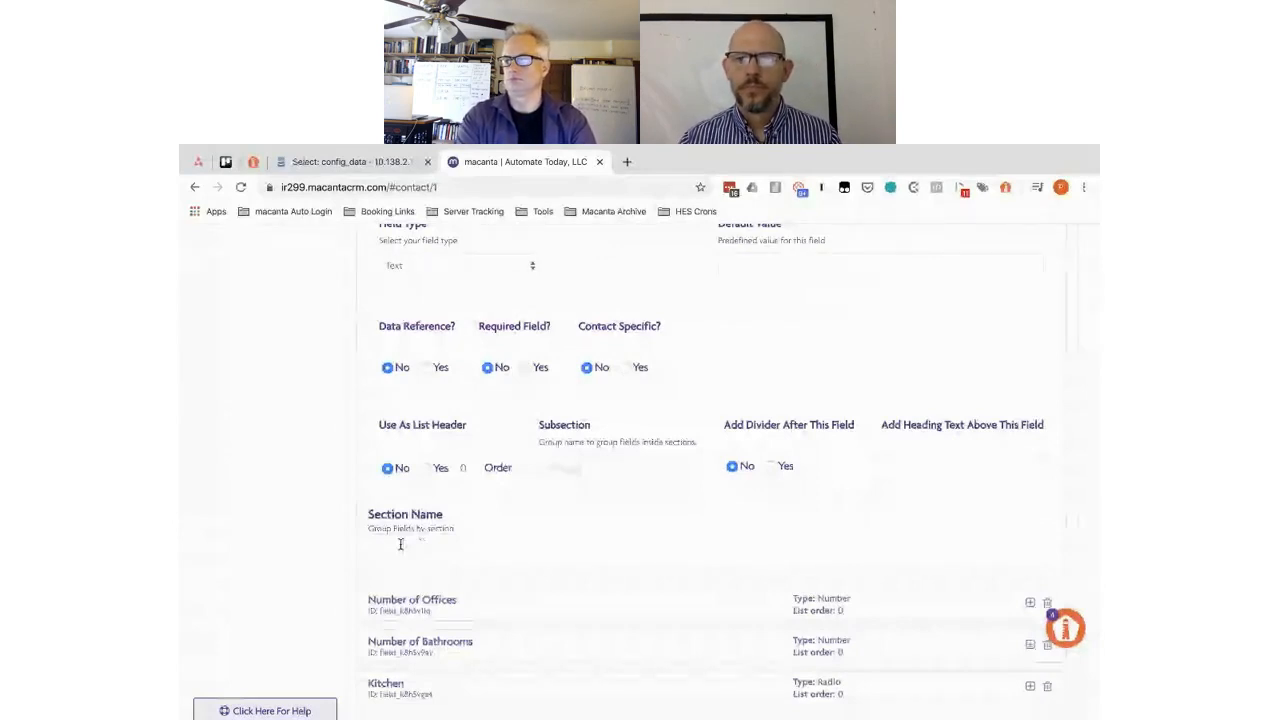
pyautogui.write('Property Features')
pyautogui.click(490, 604)
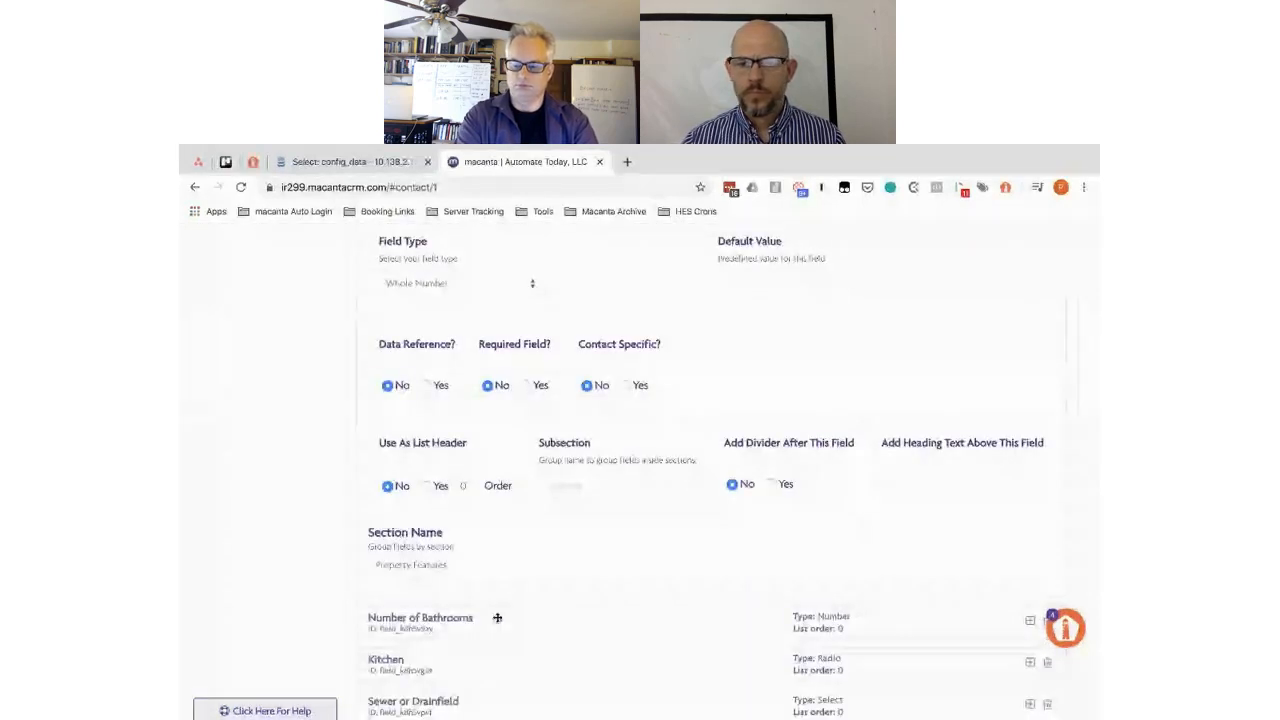
pyautogui.click(496, 617)
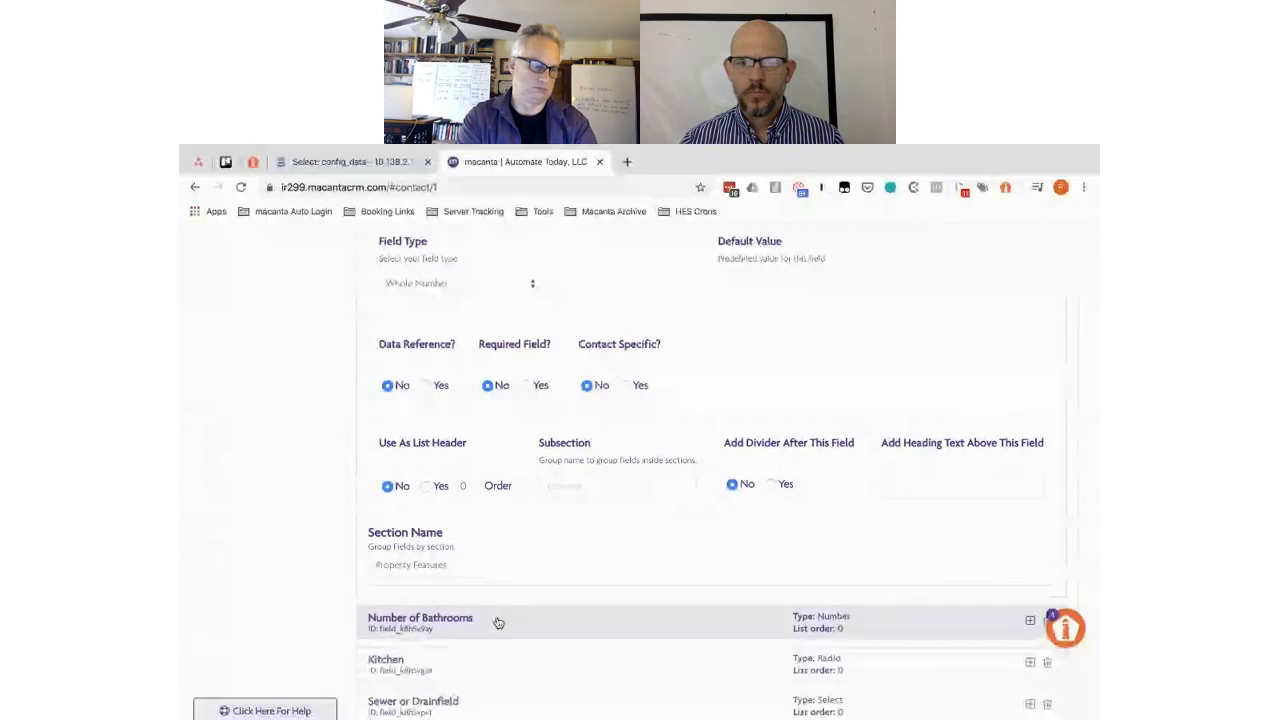
pyautogui.scroll(-3, 404, 557)
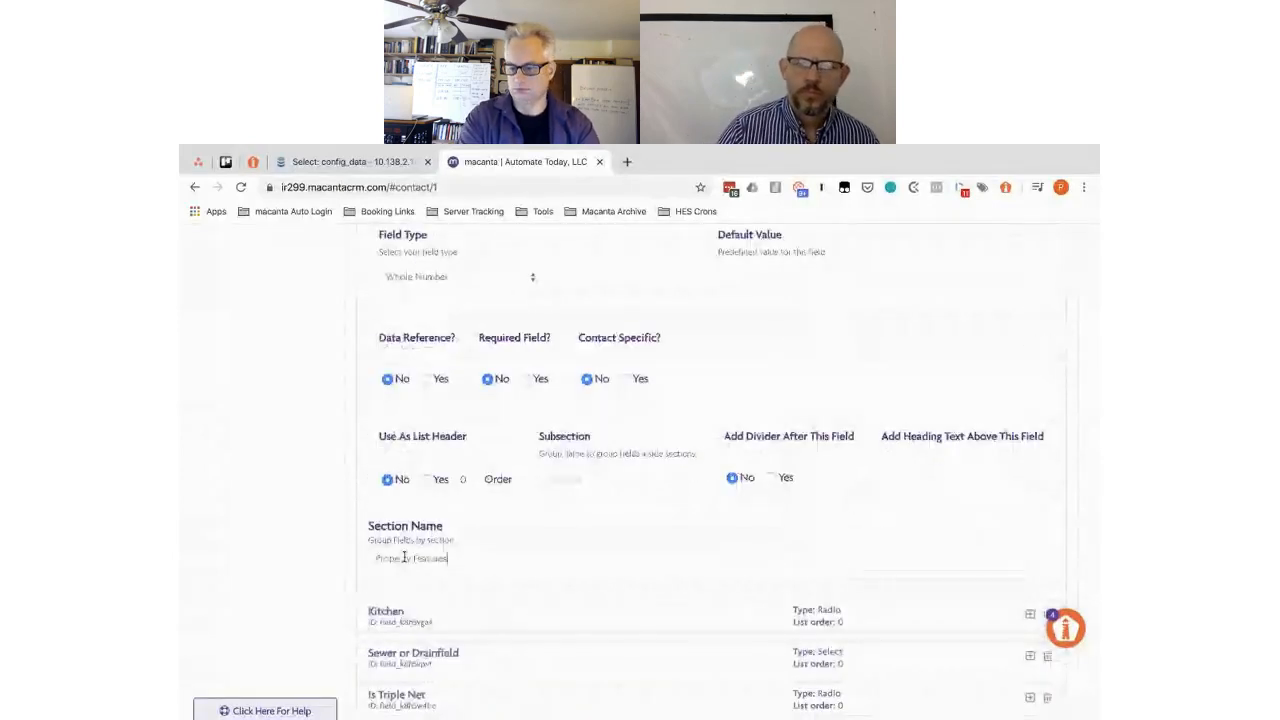
pyautogui.click(489, 616)
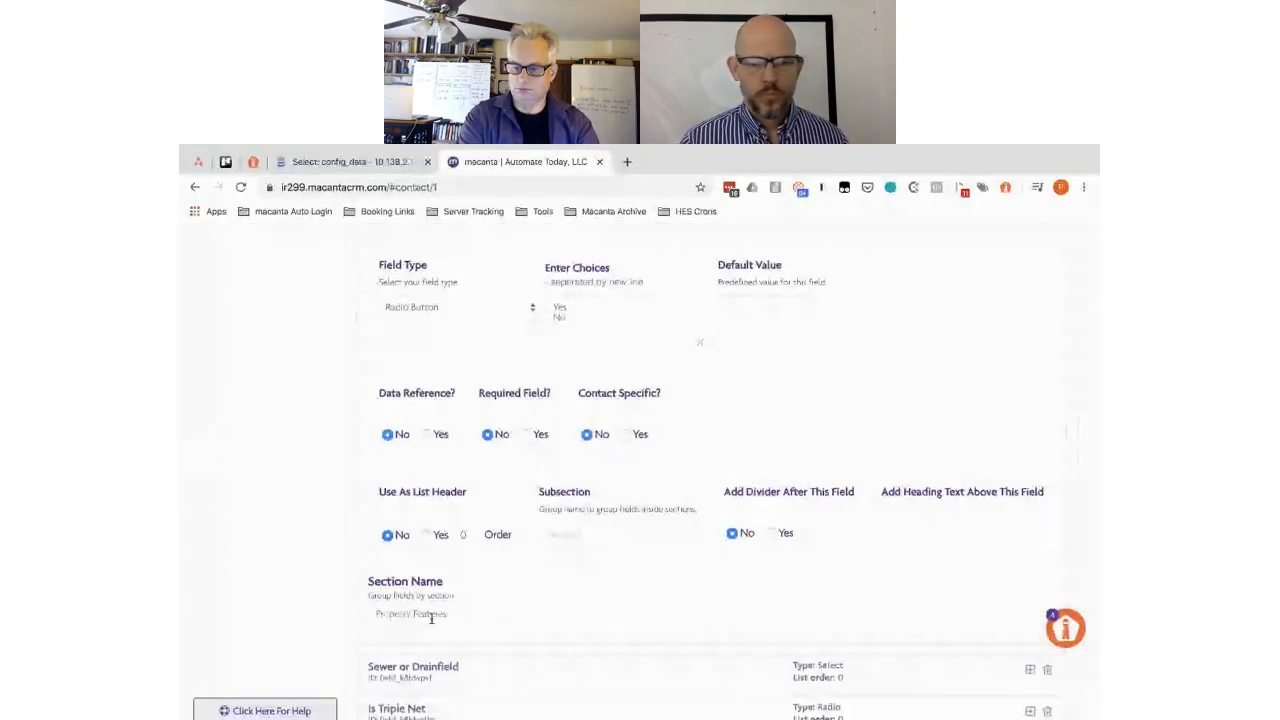
pyautogui.scroll(-2, 521, 454)
pyautogui.scroll(-2, 512, 452)
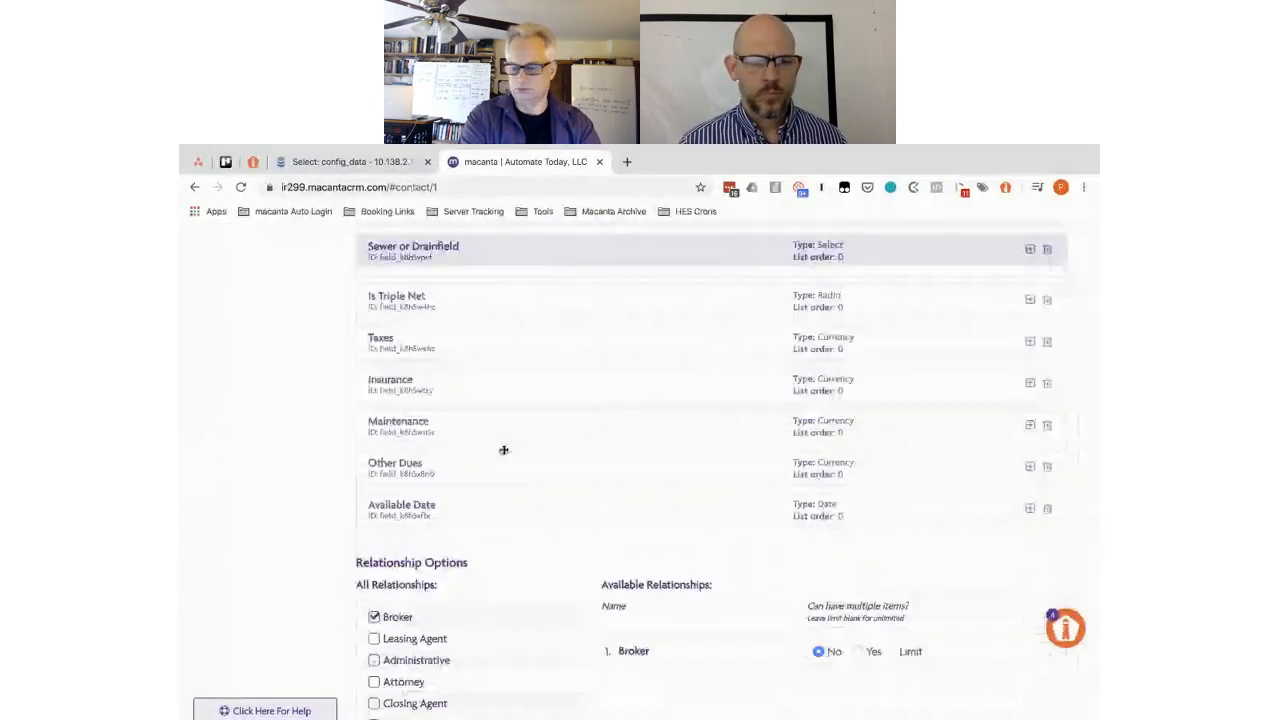
# - Paste Property Features into the Sewer or Drainfield and Is Triple Net section names
pyautogui.scroll(-3, 503, 449)
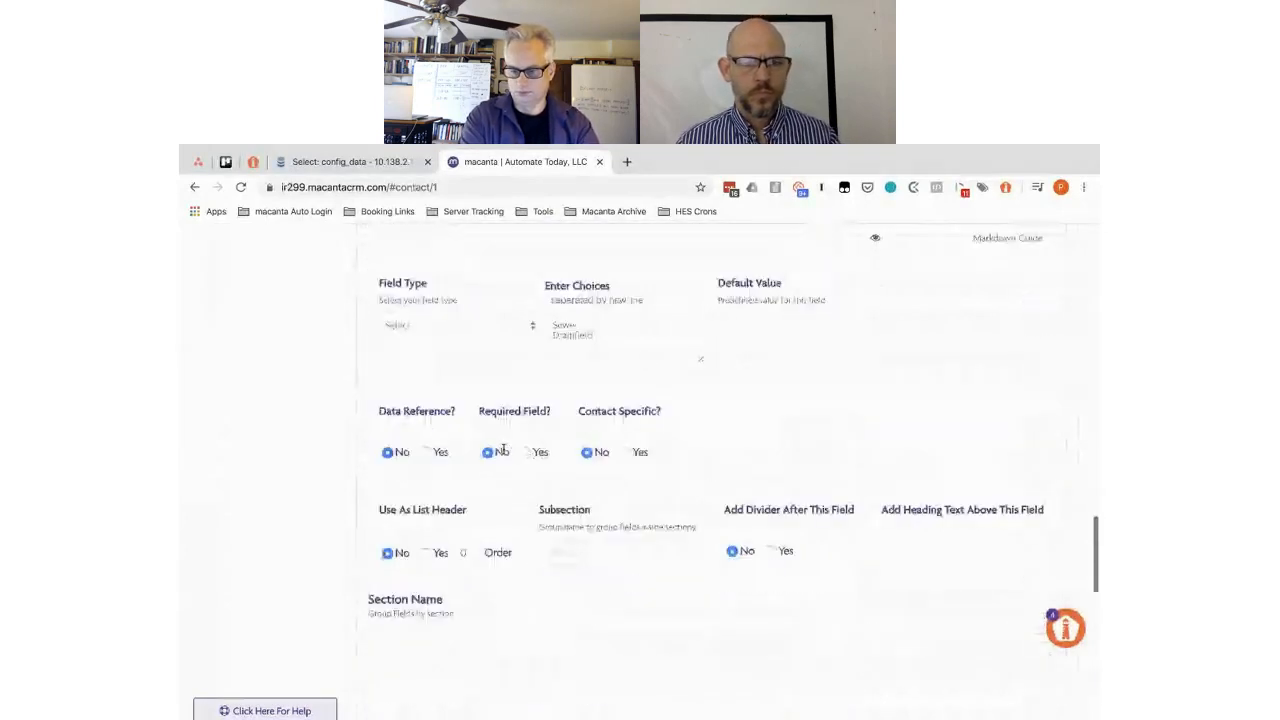
pyautogui.scroll(-2, 510, 470)
pyautogui.click(414, 492)
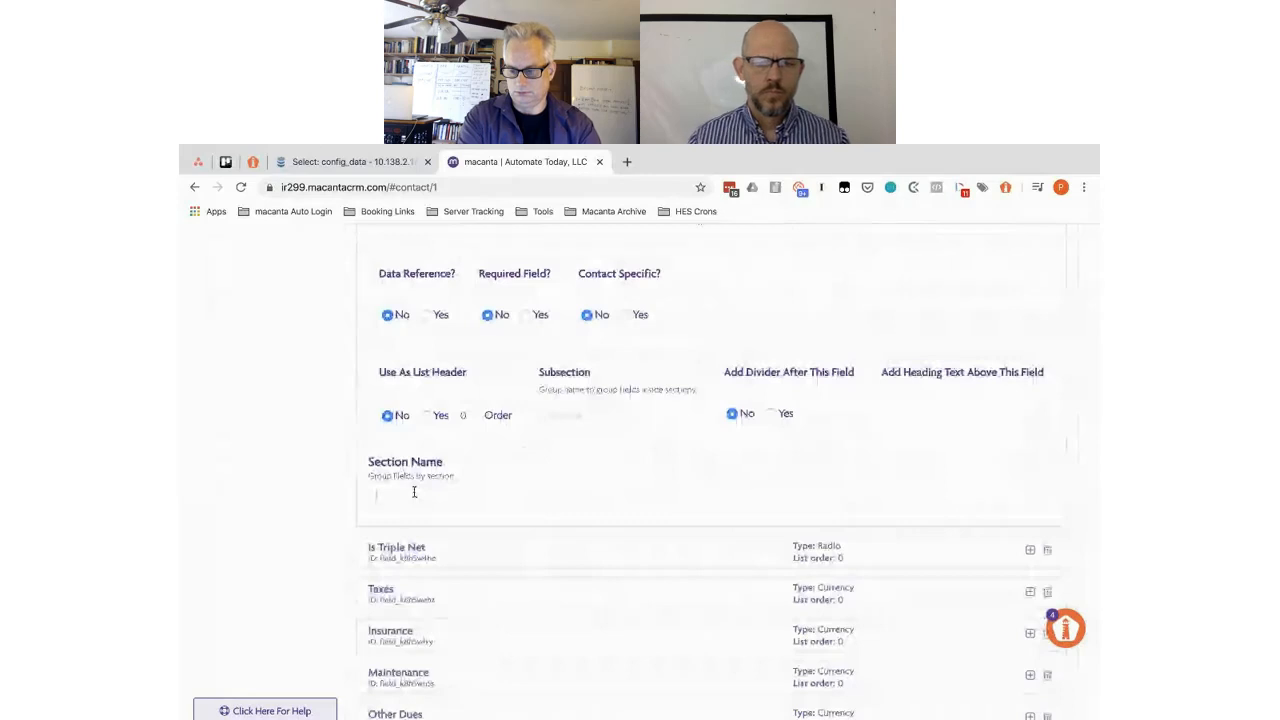
pyautogui.write('Property Overview')
pyautogui.click(452, 547)
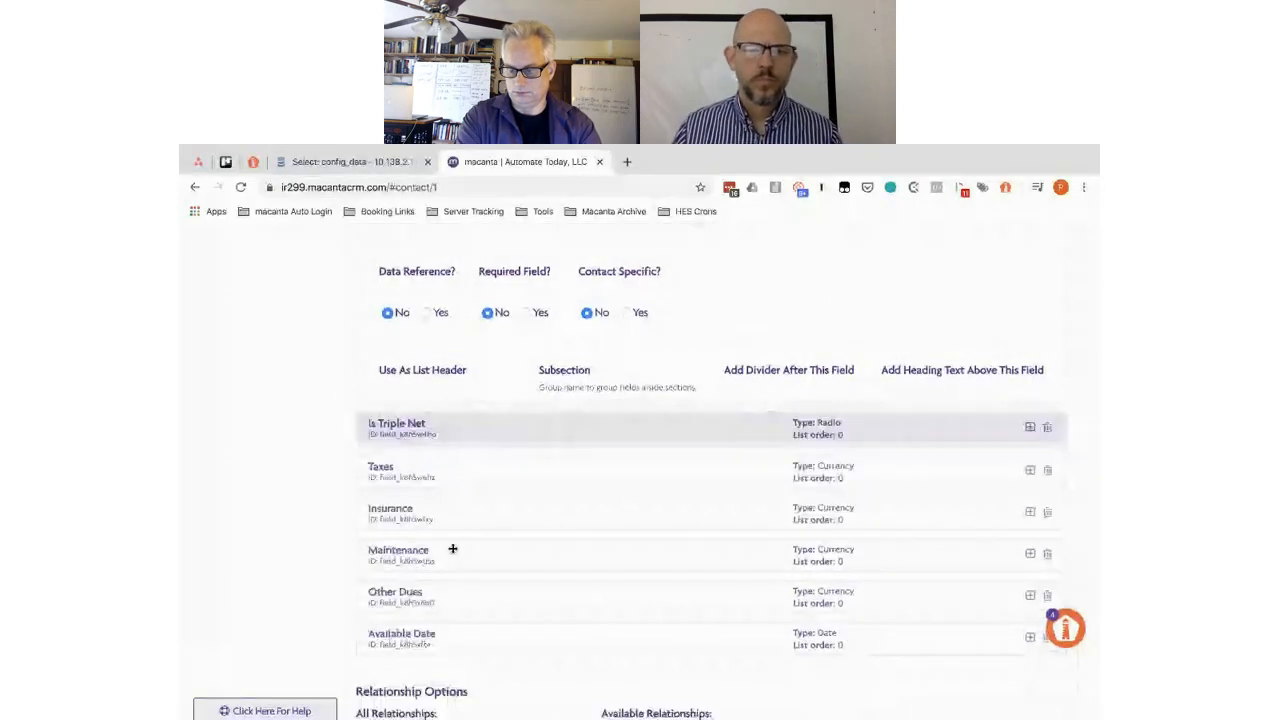
pyautogui.scroll(1, 453, 552)
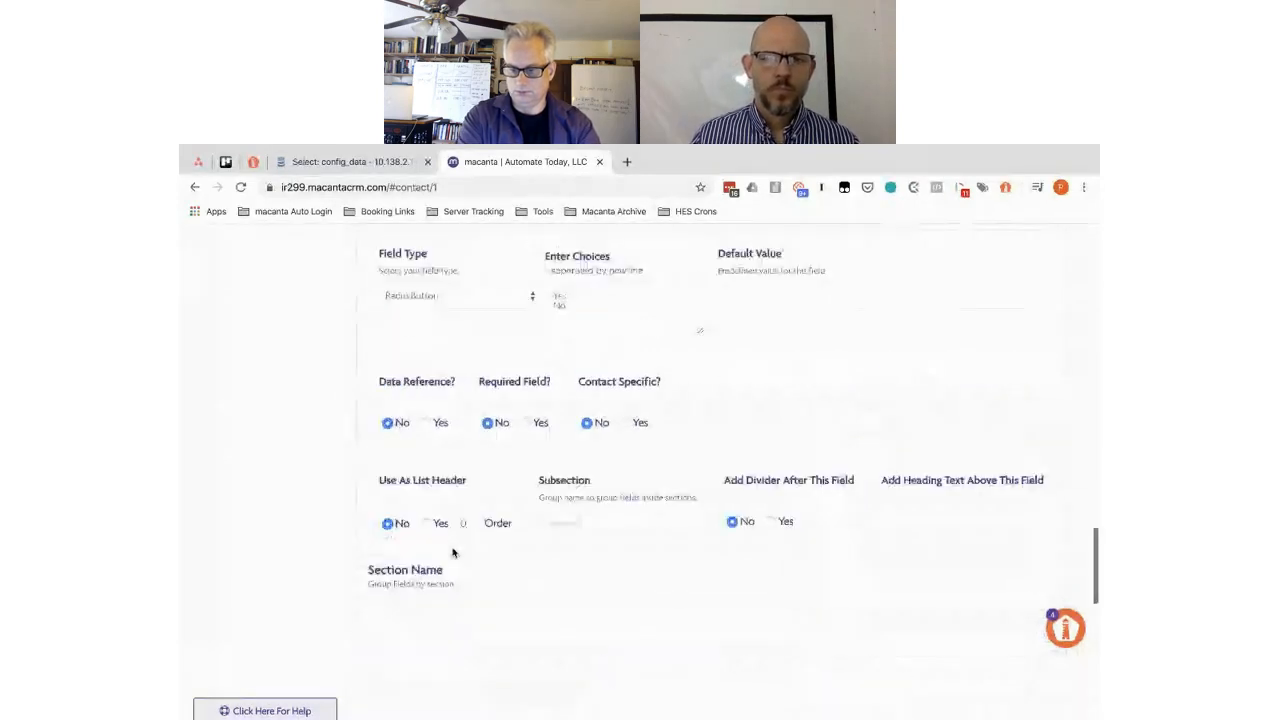
pyautogui.click(392, 602)
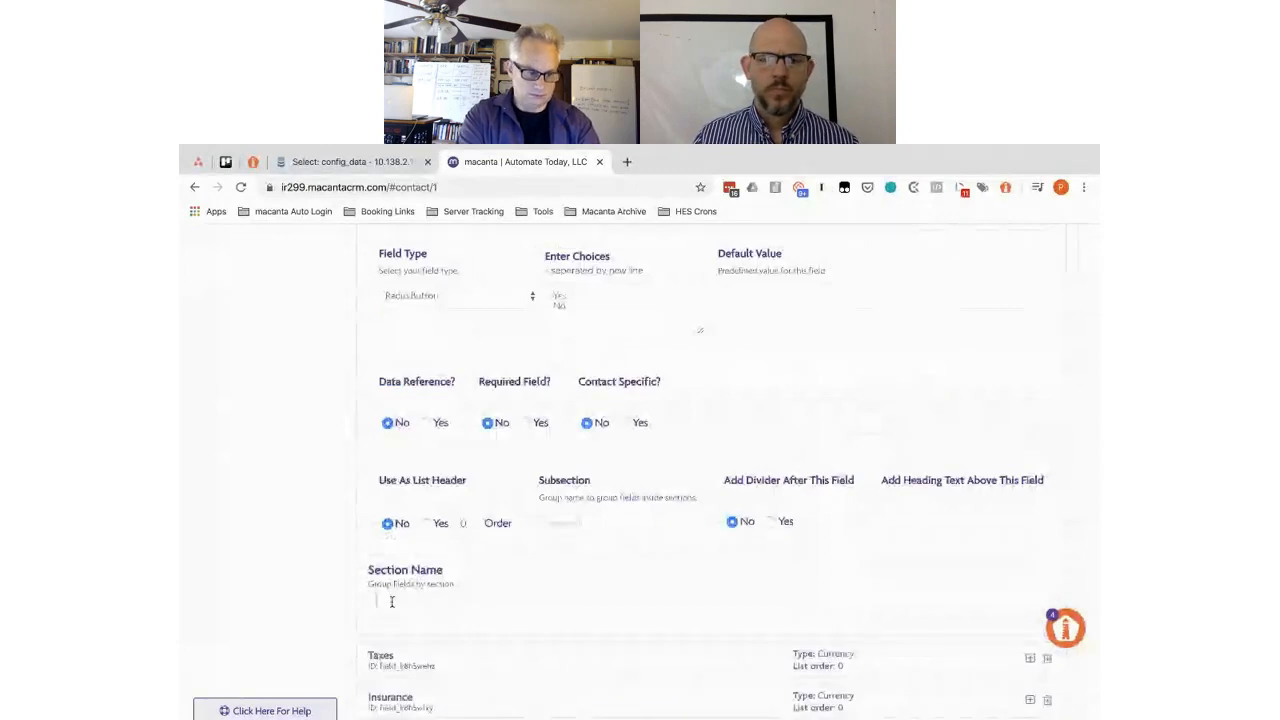
pyautogui.write('Property Features')
# - Set the Insurance, Maintenance and Other Dues section names to Property Features
pyautogui.scroll(-3, 392, 602)
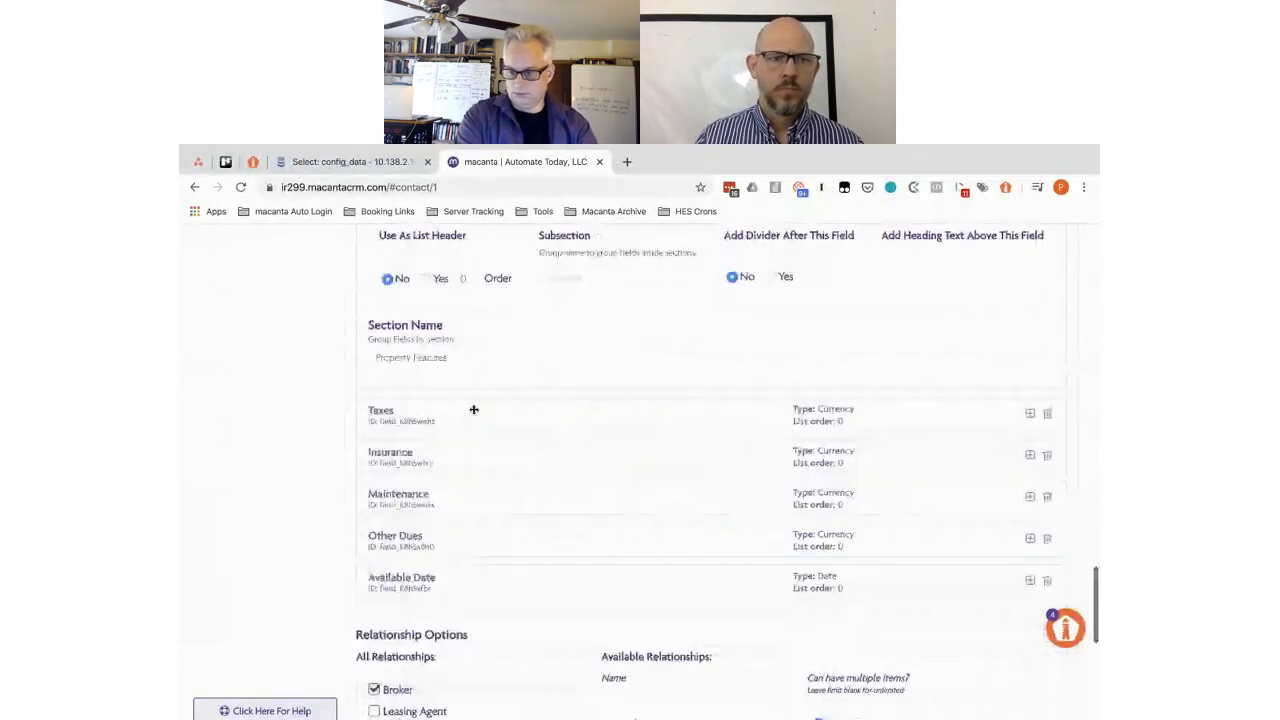
pyautogui.scroll(-3, 474, 410)
pyautogui.scroll(6, 474, 413)
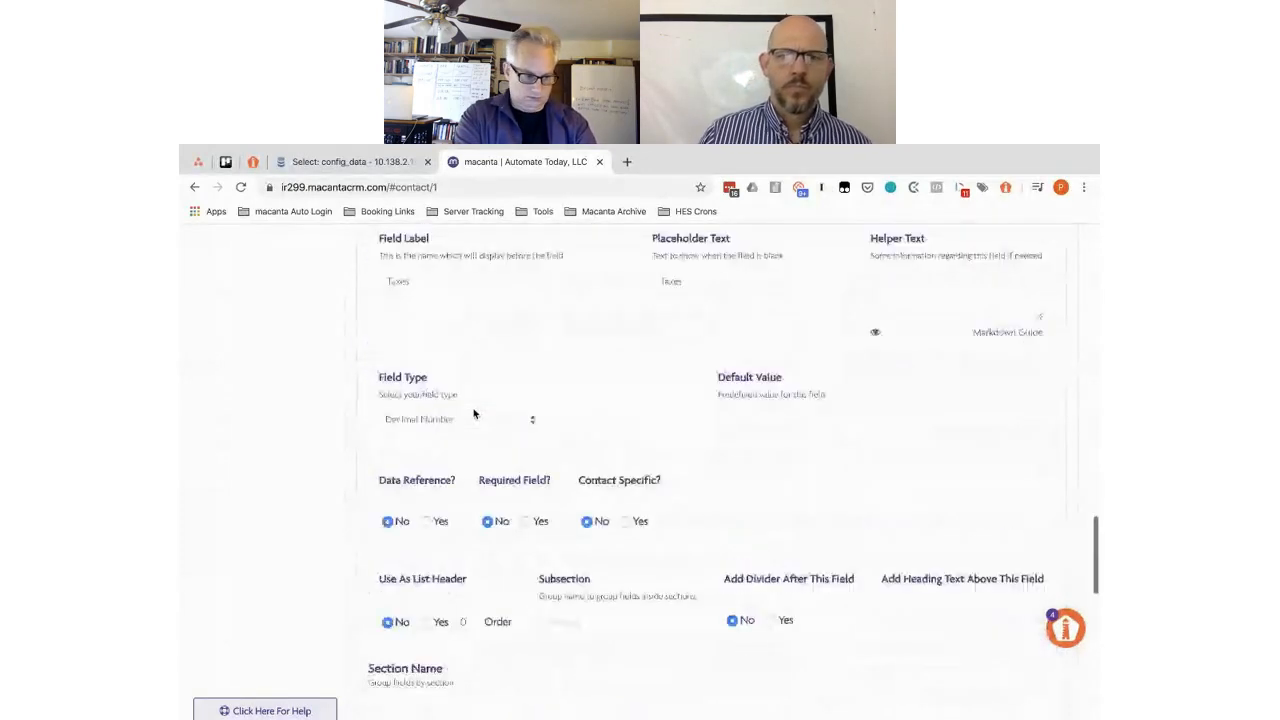
pyautogui.scroll(-1, 474, 413)
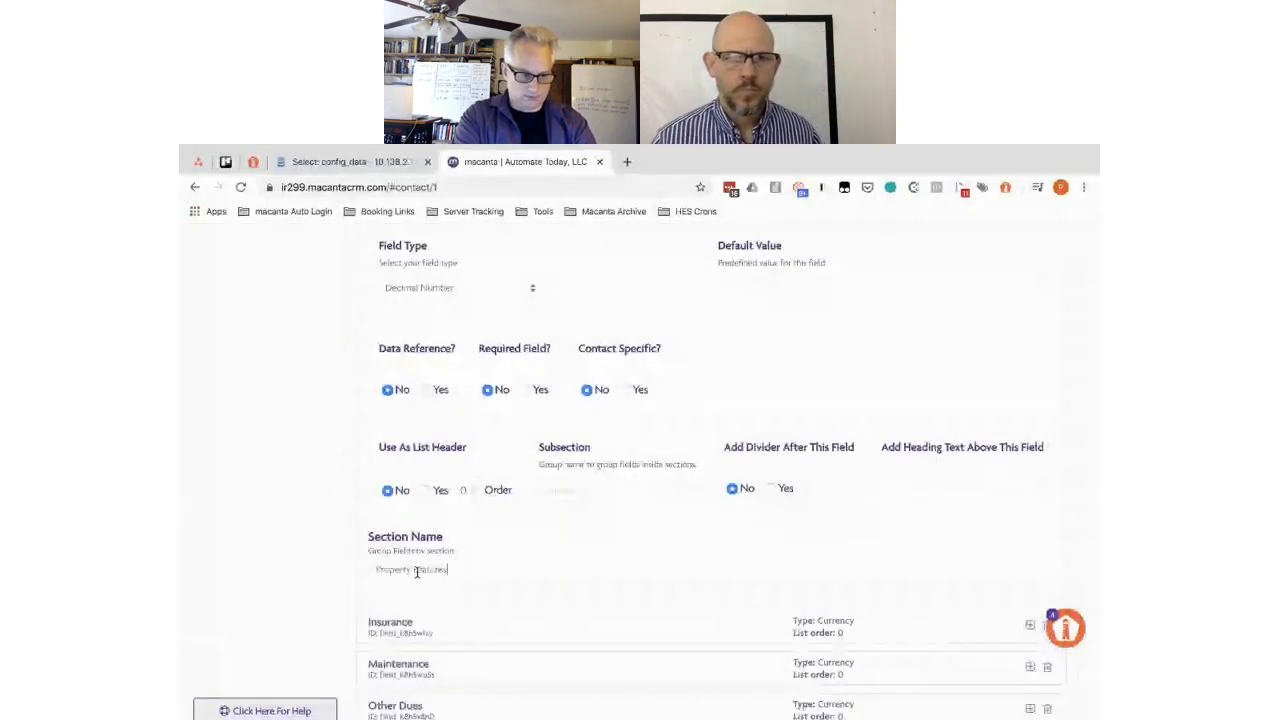
pyautogui.scroll(-3, 417, 572)
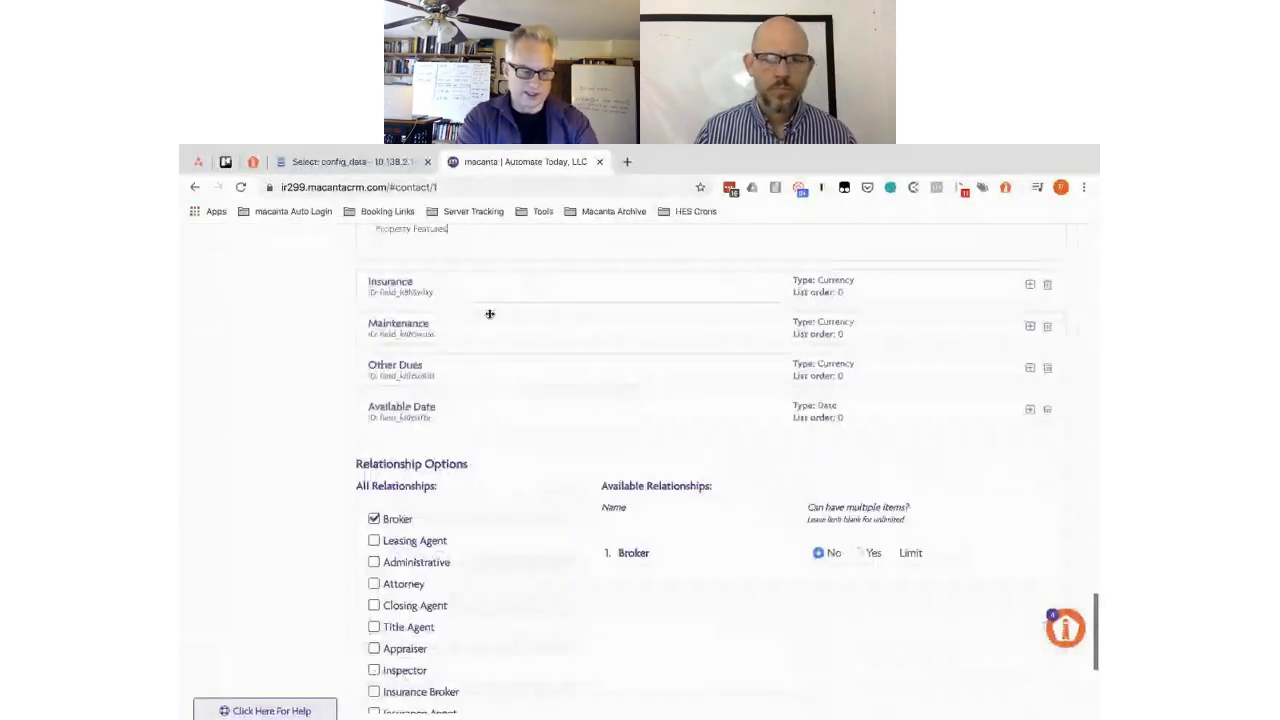
pyautogui.click(462, 285)
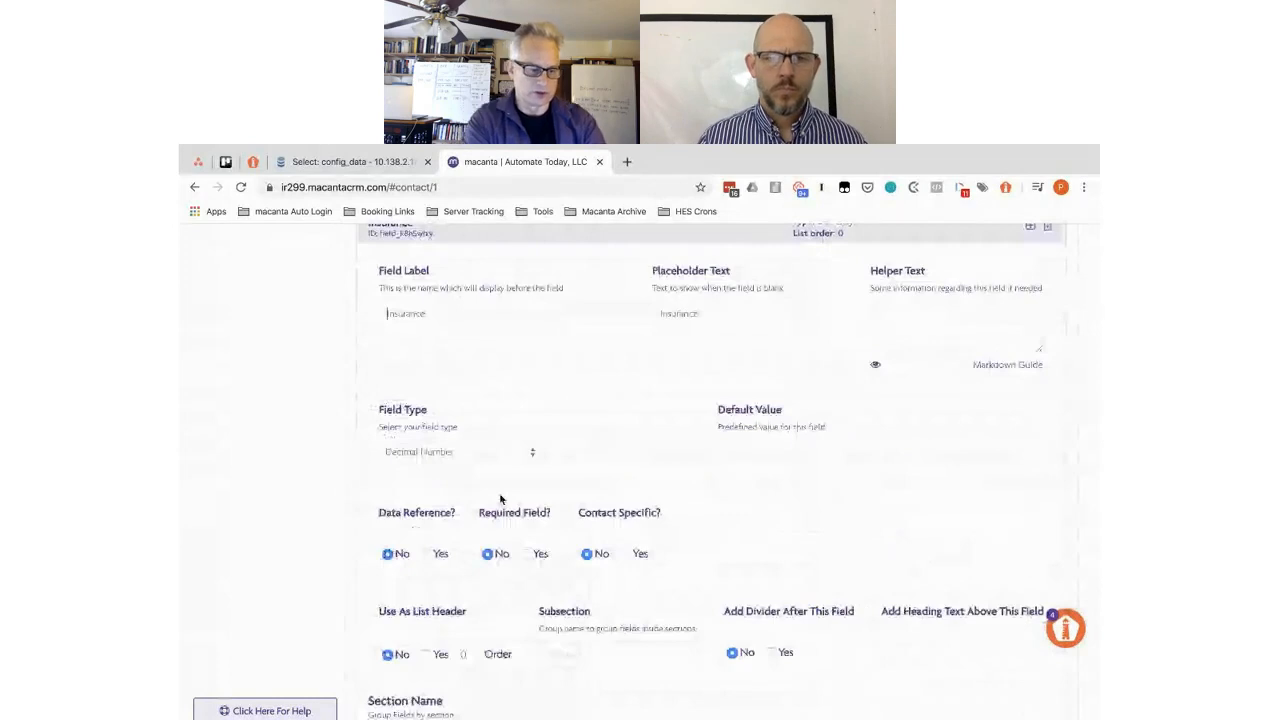
pyautogui.scroll(-3, 413, 449)
pyautogui.click(411, 450)
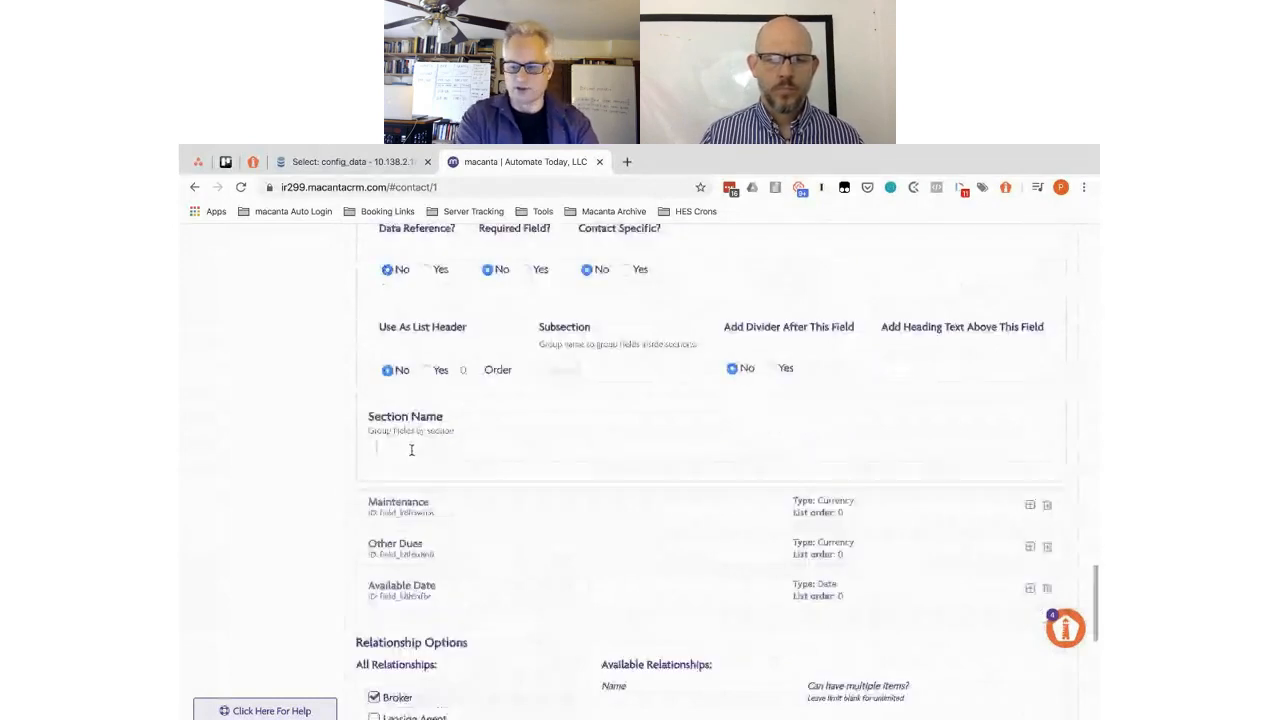
pyautogui.click(471, 513)
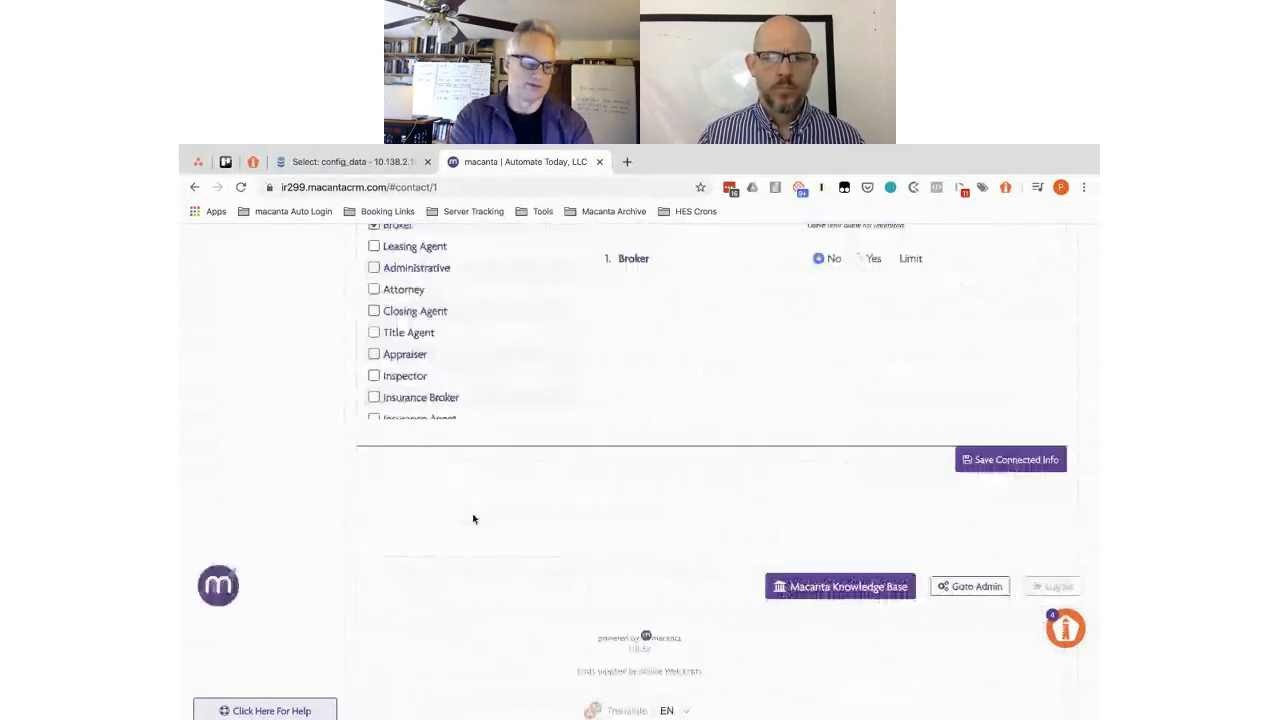
pyautogui.scroll(-4, 407, 458)
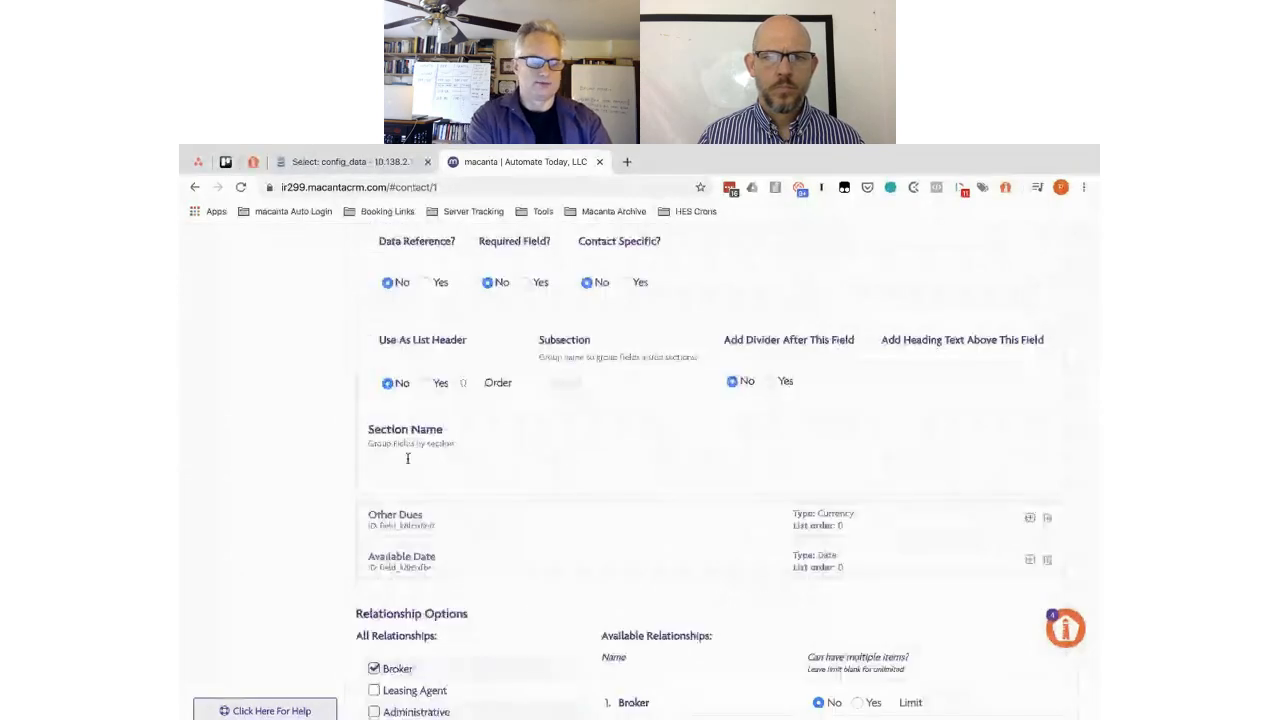
pyautogui.click(464, 522)
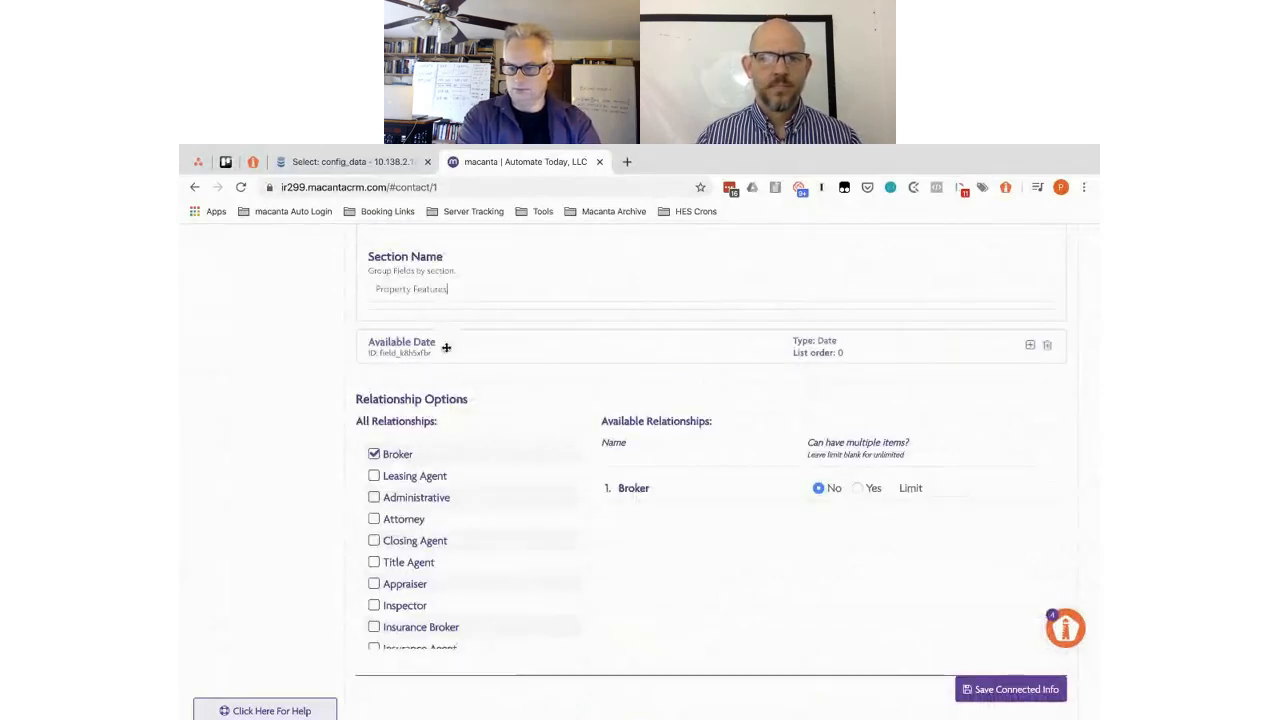
pyautogui.click(446, 347)
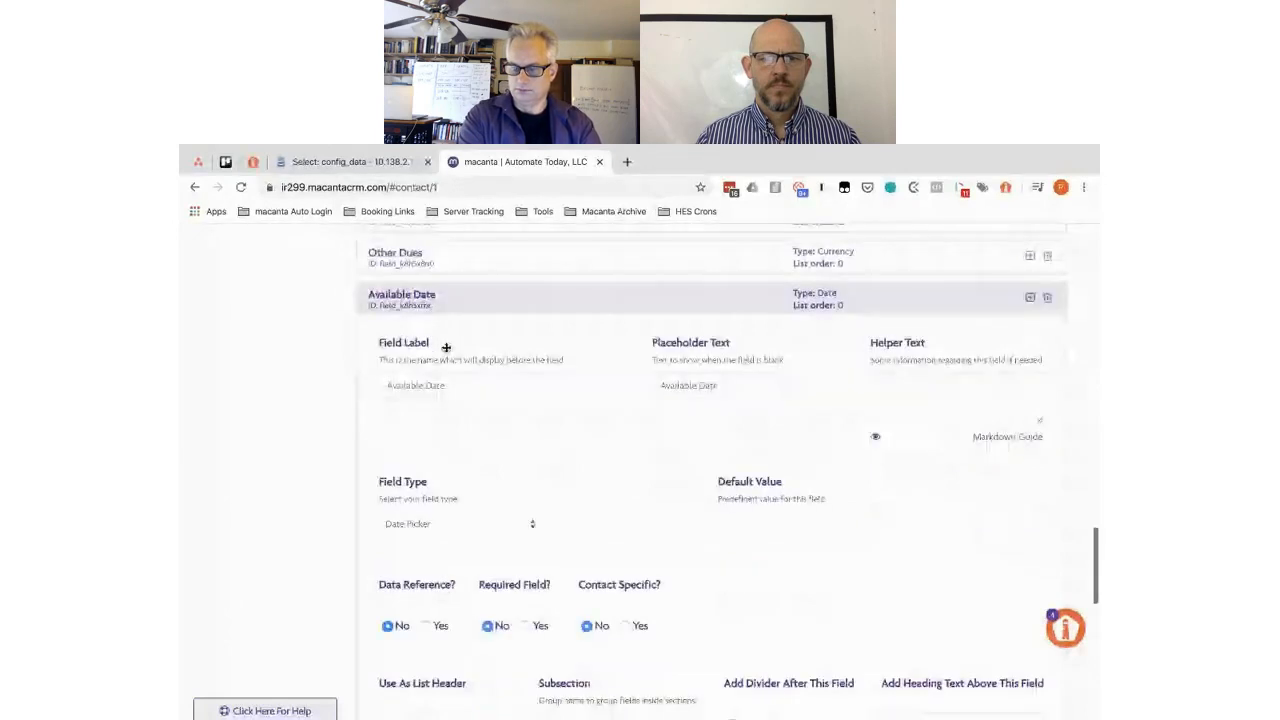
pyautogui.scroll(1, 507, 355)
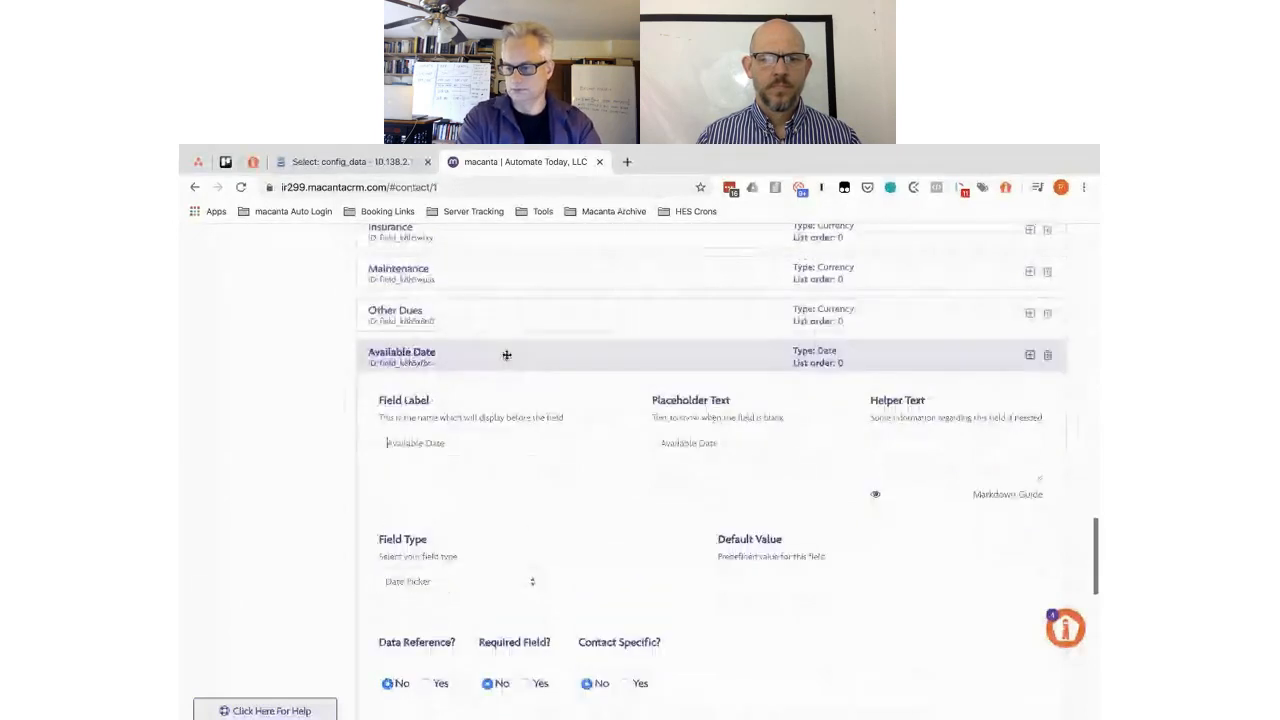
pyautogui.click(480, 360)
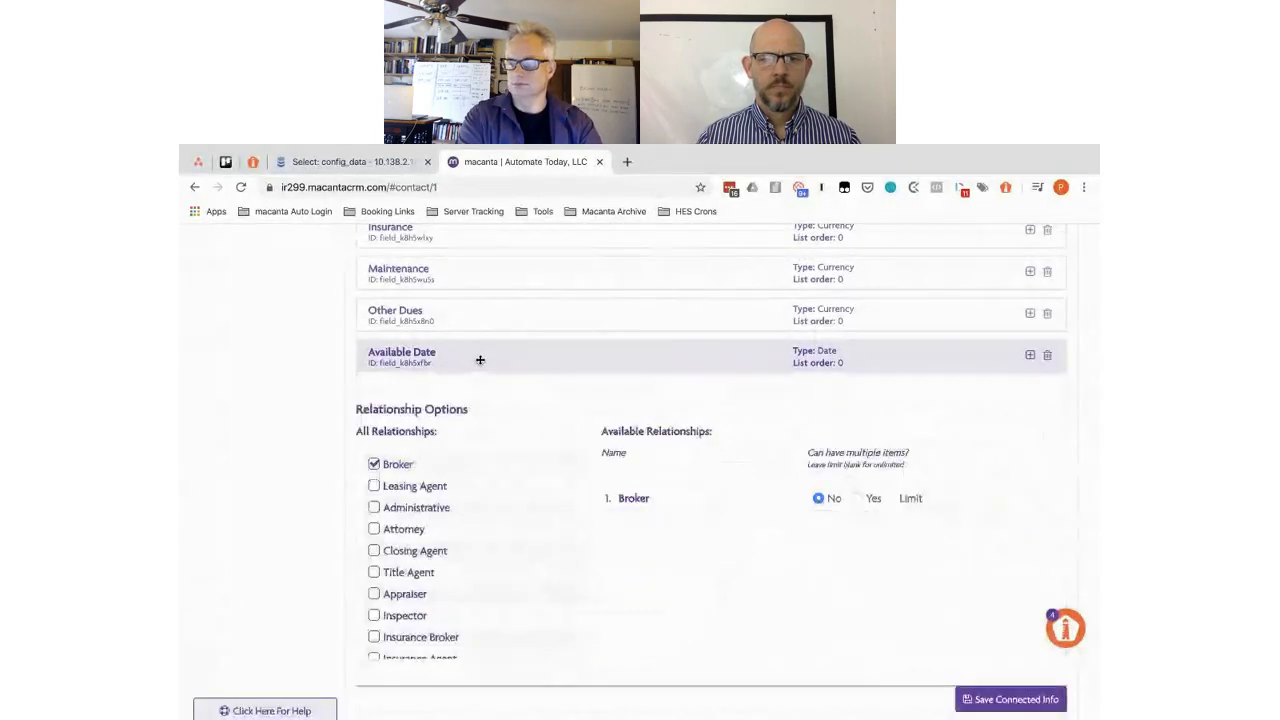
pyautogui.scroll(5, 480, 360)
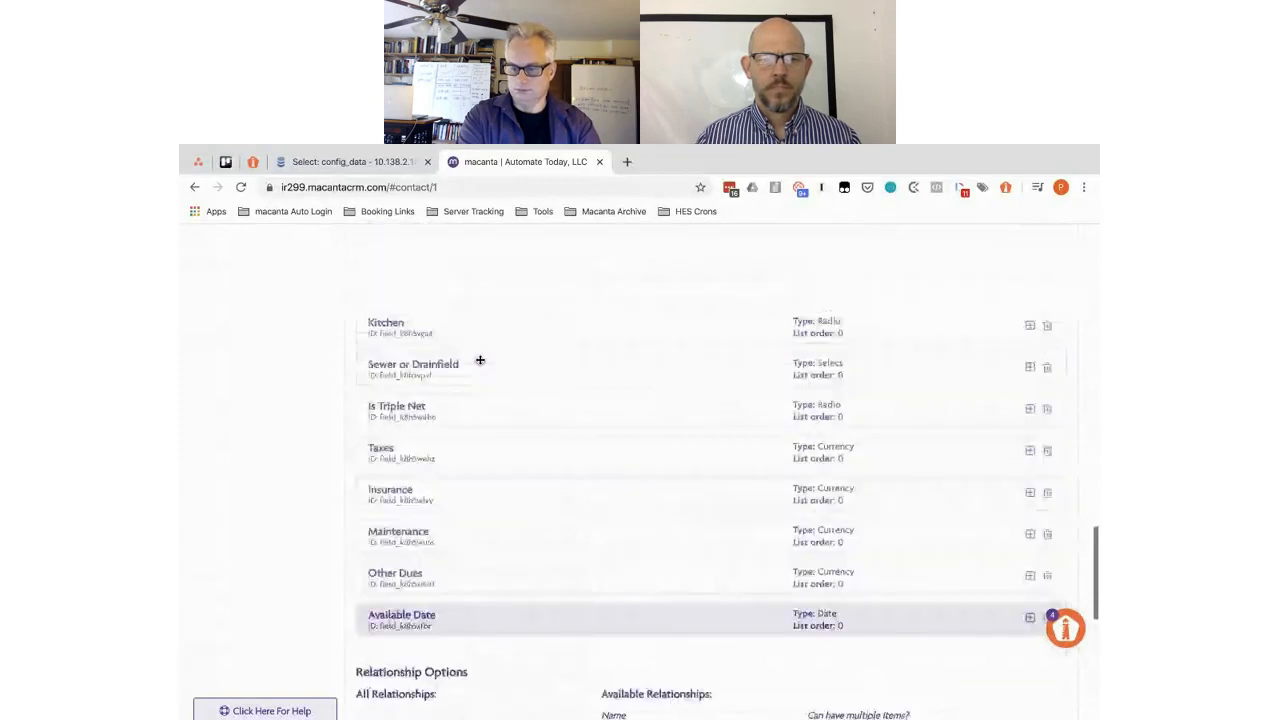
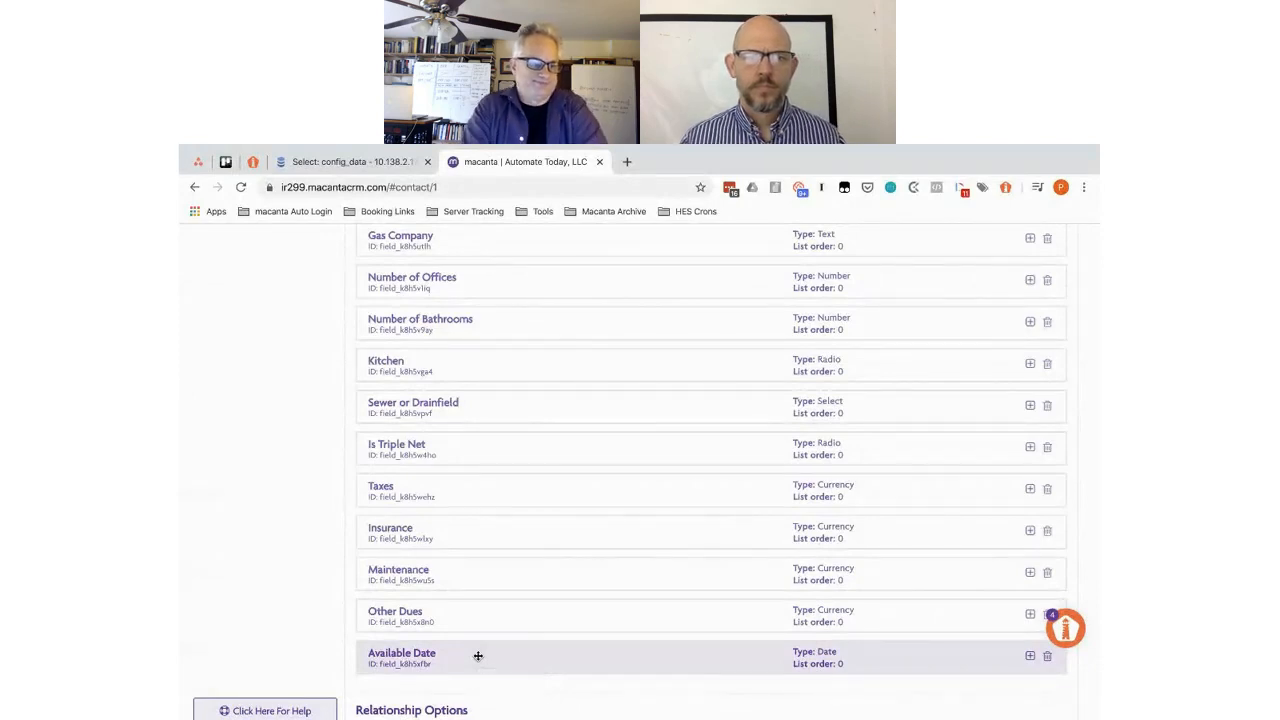
# - Move Available Date just below Property Type and check Property Type's Overview subsection name
pyautogui.moveTo(478, 656); pyautogui.dragTo(505, 354)
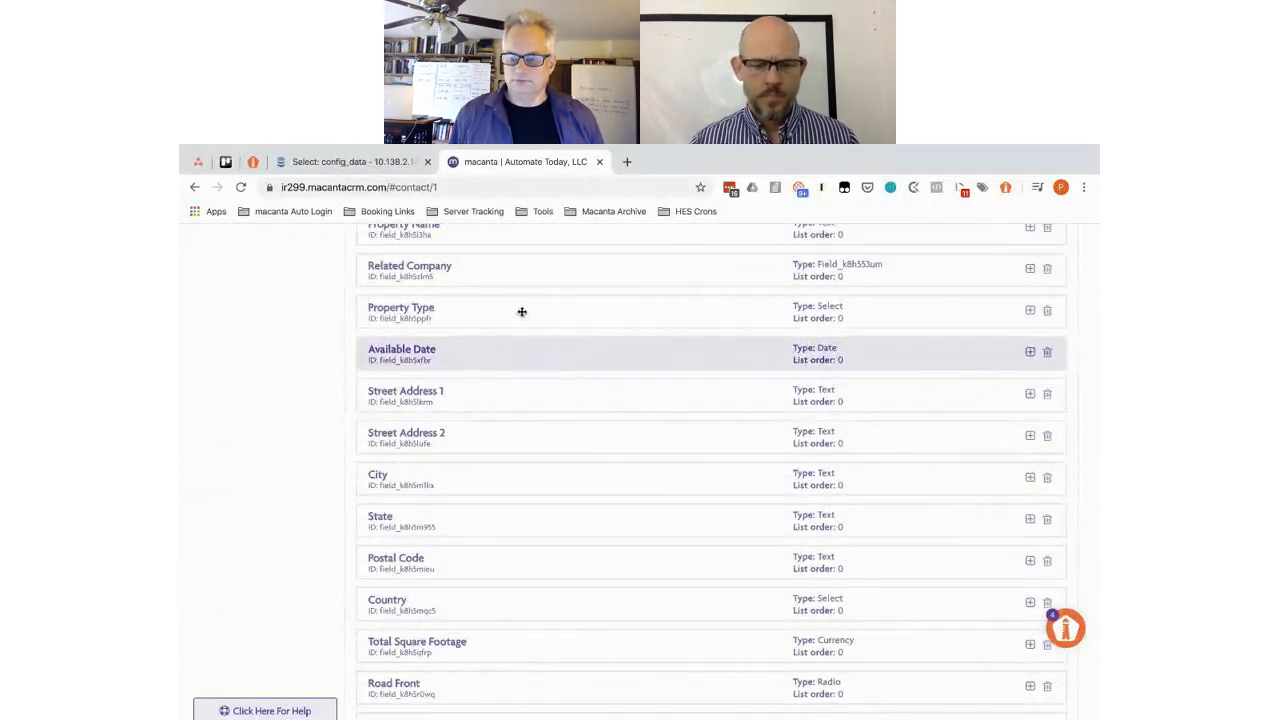
pyautogui.click(519, 311)
pyautogui.scroll(-3, 600, 509)
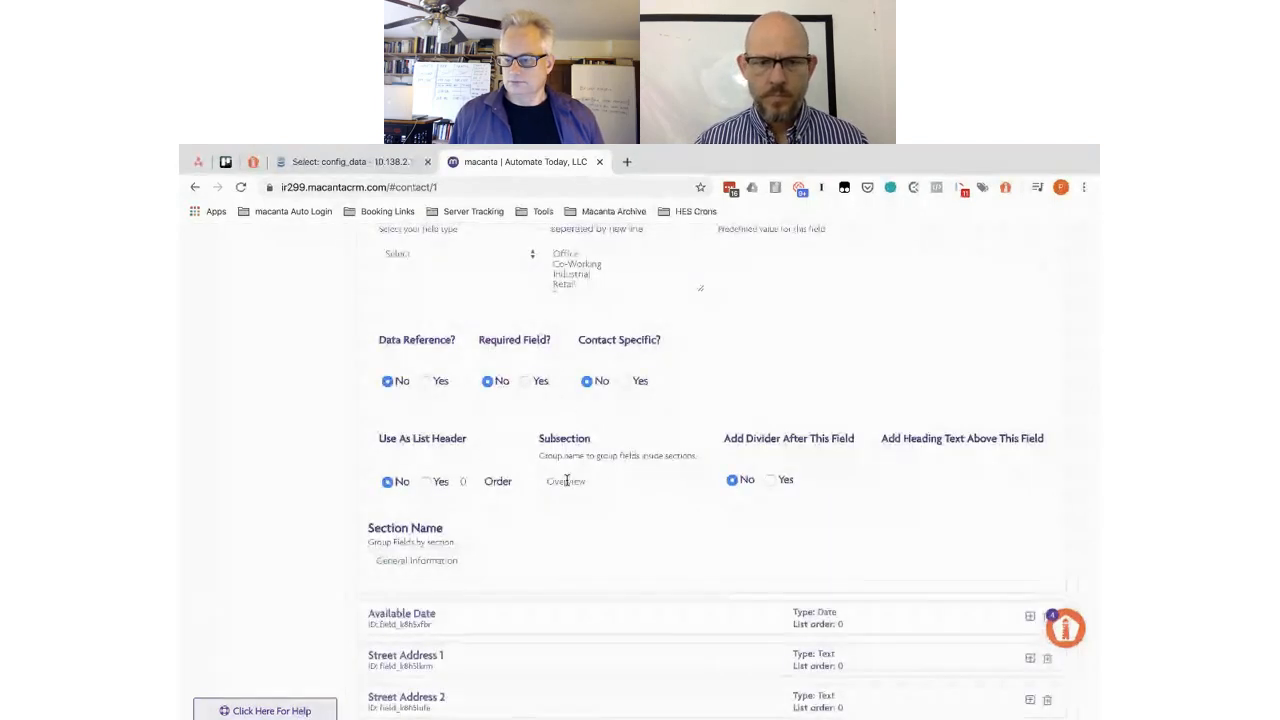
pyautogui.doubleClick(566, 481)
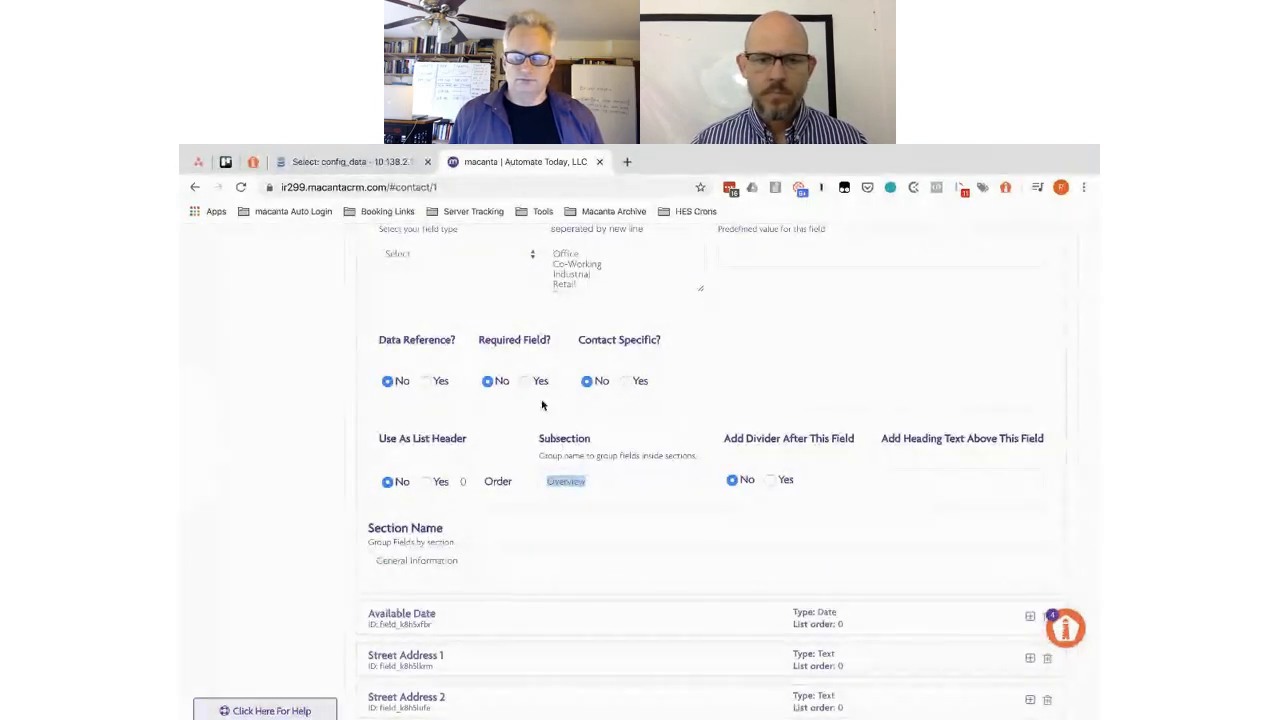
# - Give Available Date the subsection Overview and the section General Information
pyautogui.click(517, 613)
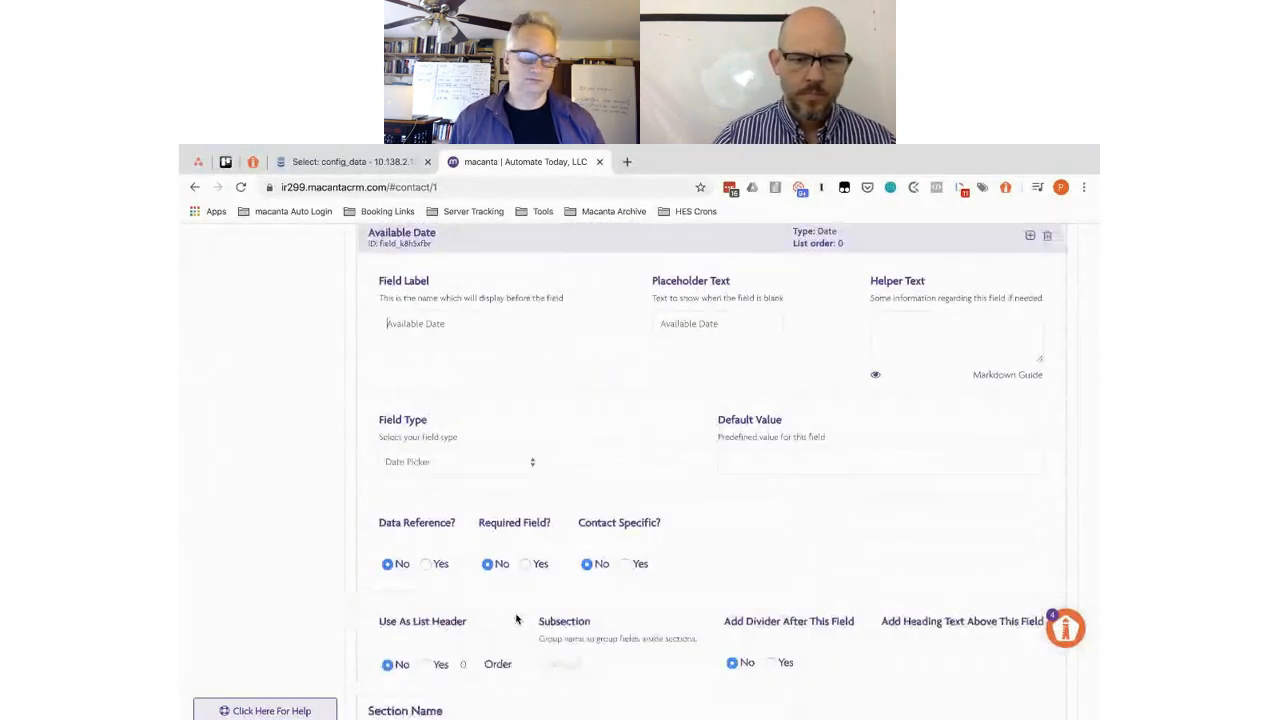
pyautogui.scroll(-3, 517, 620)
pyautogui.click(587, 428)
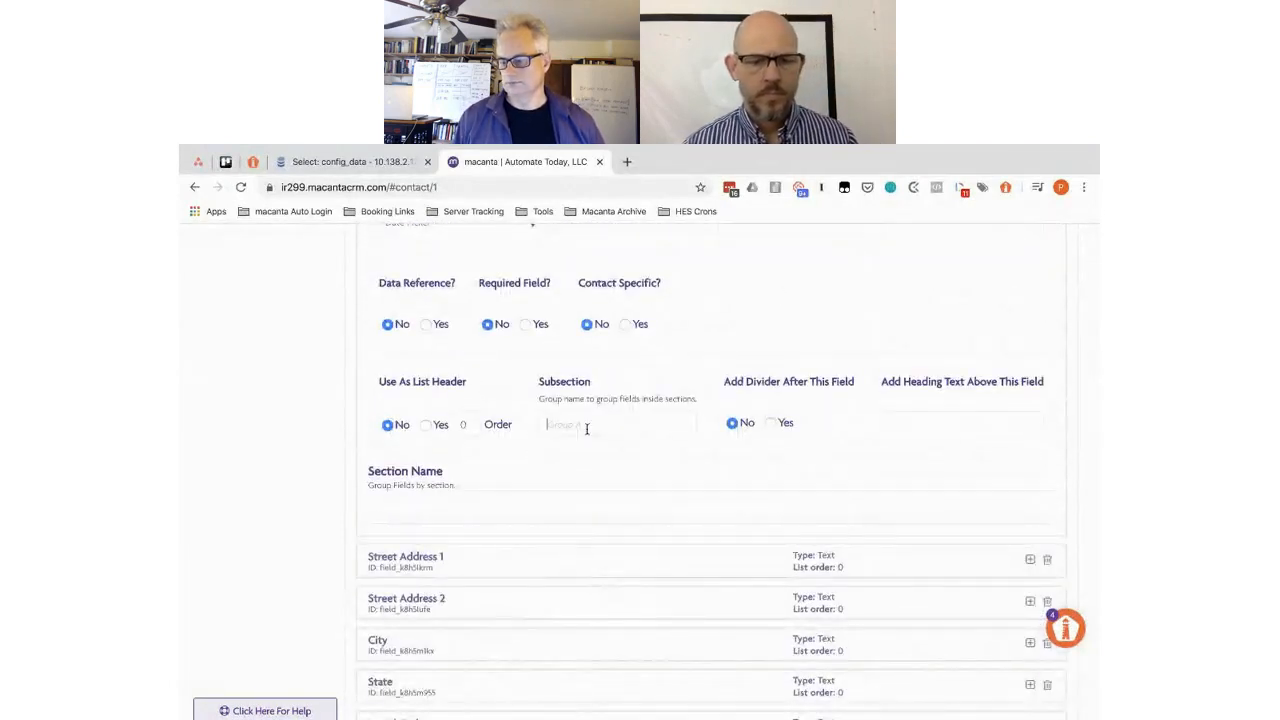
pyautogui.write('Overview')
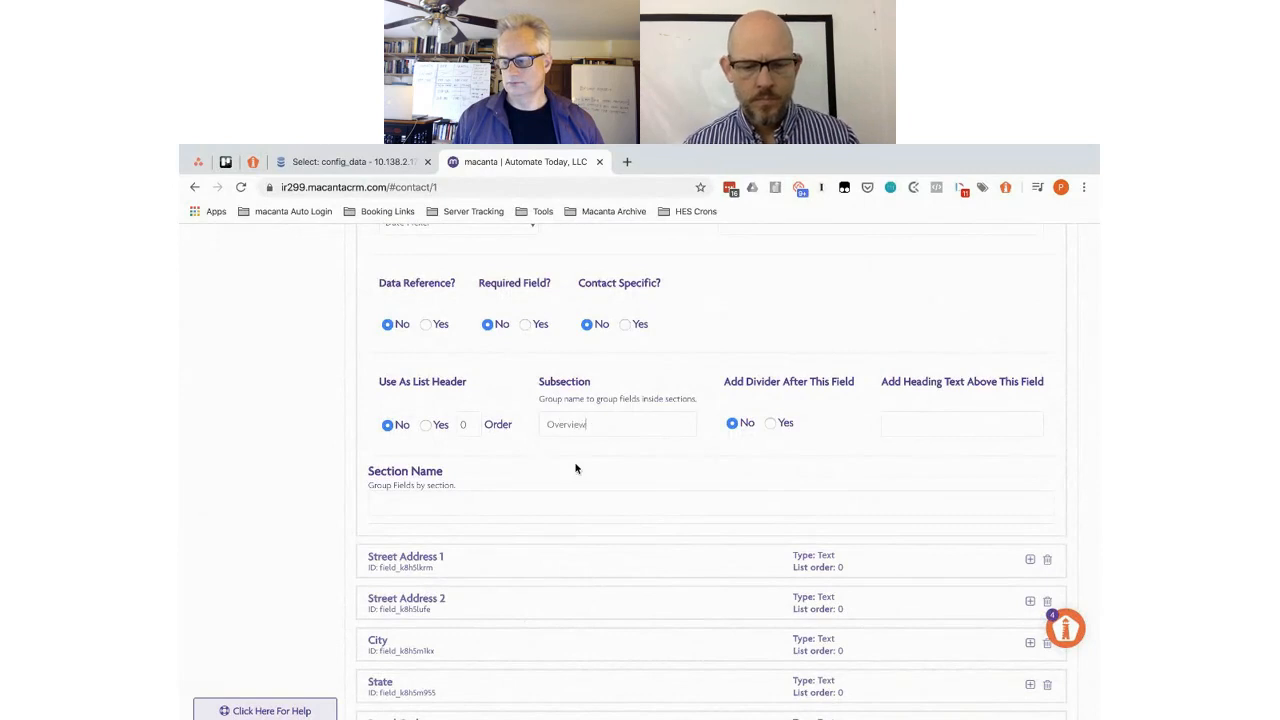
pyautogui.click(441, 505)
pyautogui.write('Gener')
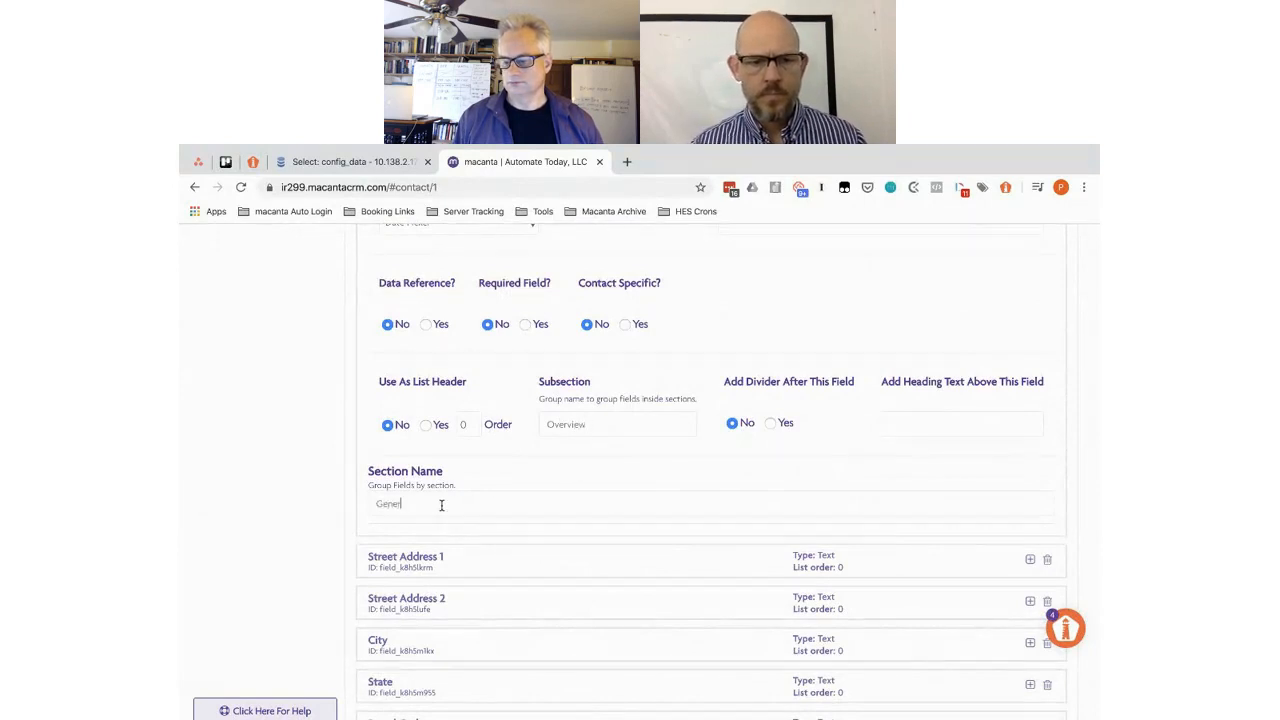
pyautogui.write('al Information')
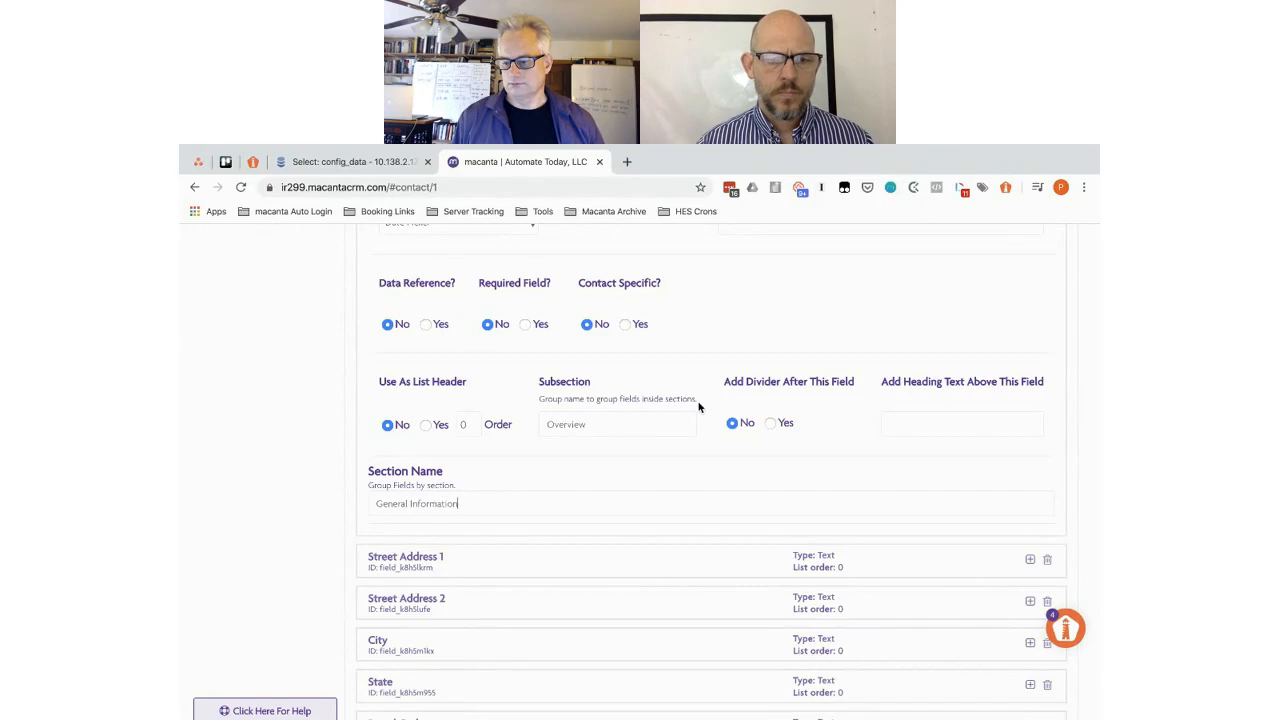
pyautogui.scroll(10, 699, 405)
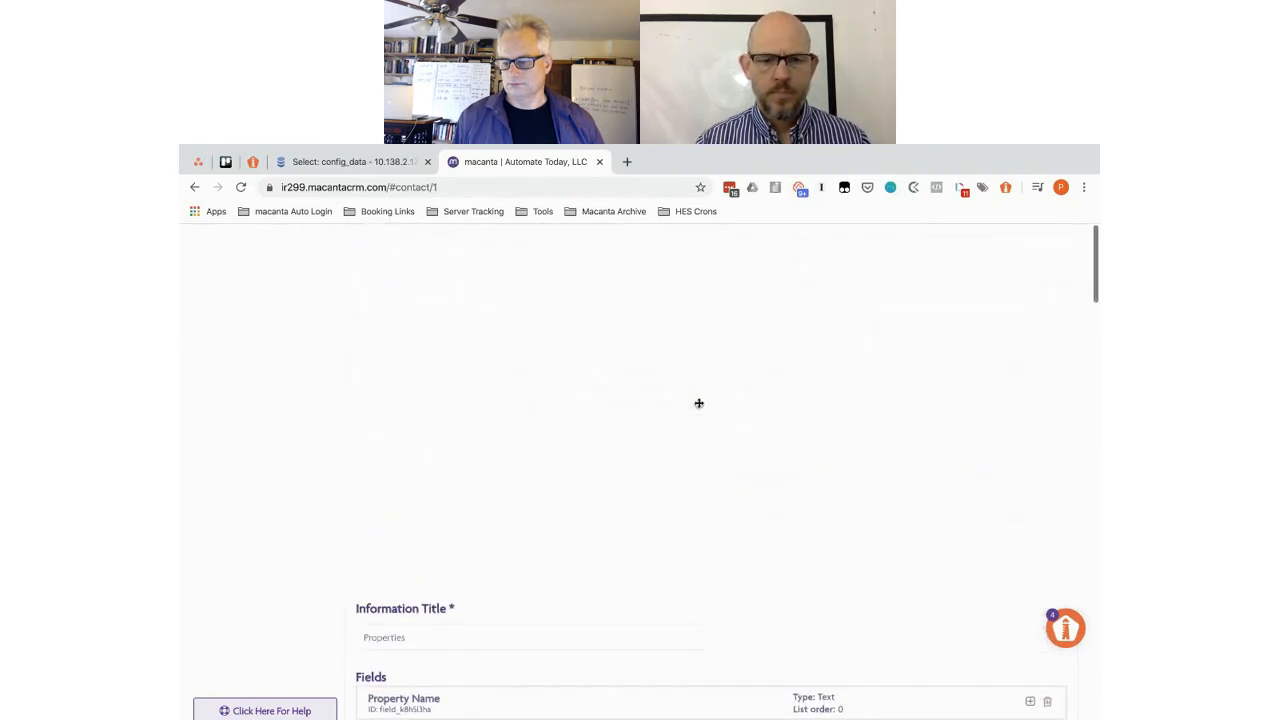
# - Save the Properties connected-info configuration, reload, and return to the contact's Properties view
pyautogui.click(1021, 447)
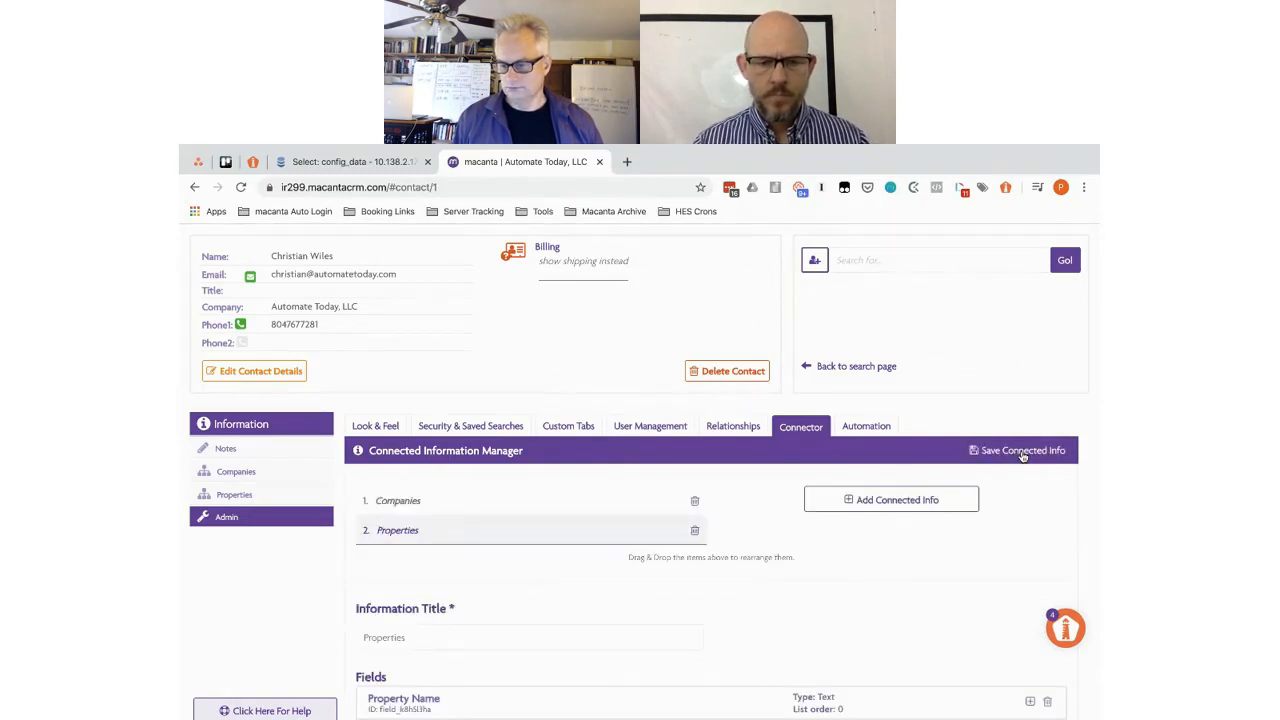
pyautogui.click(241, 188)
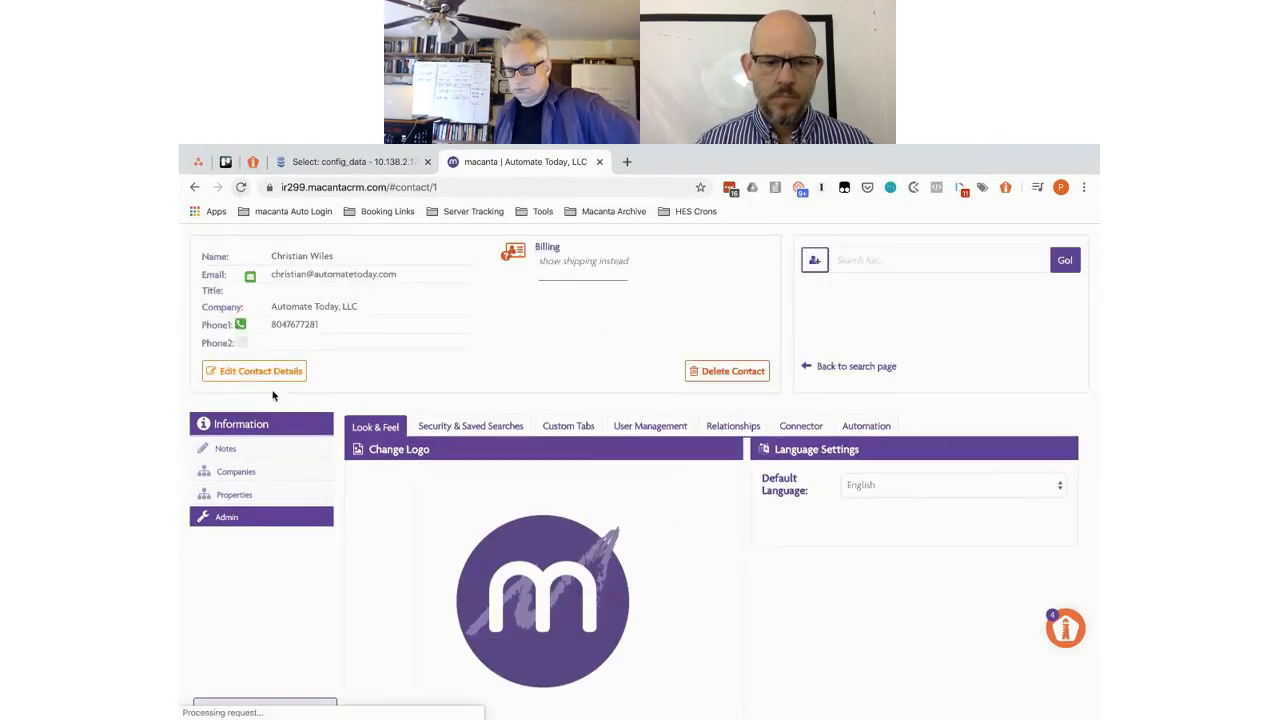
pyautogui.click(241, 496)
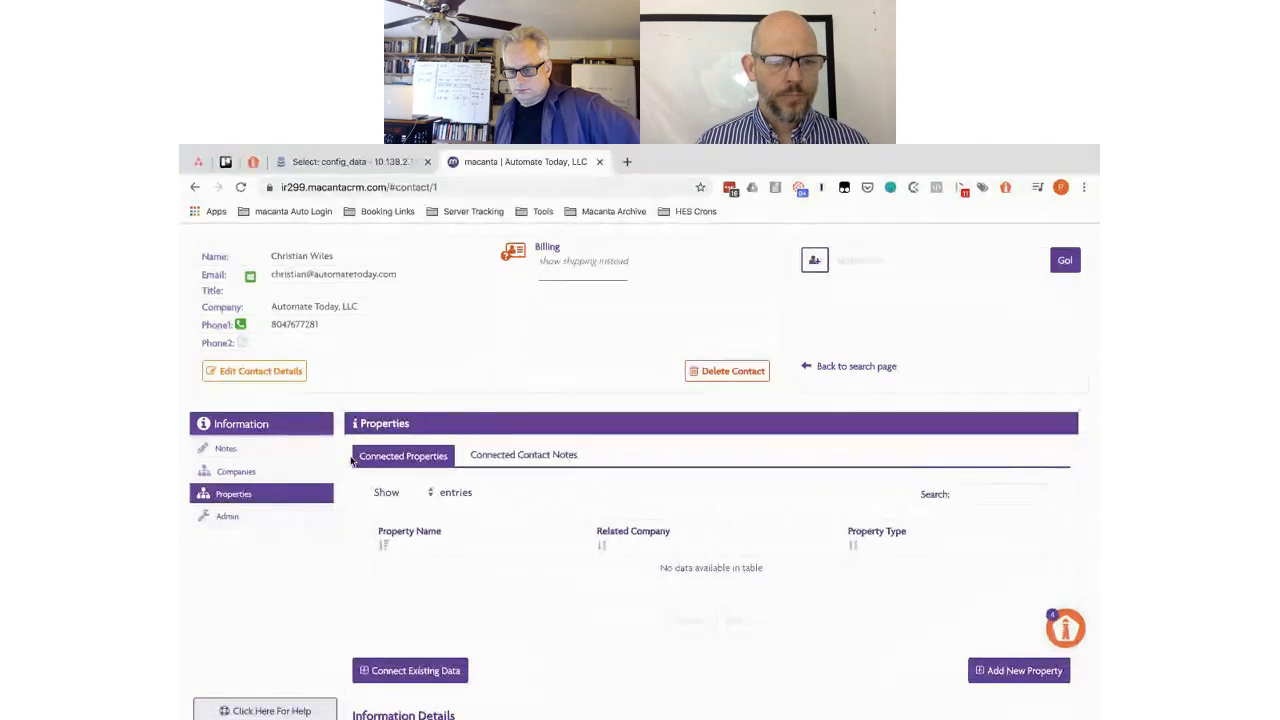
# - Expand the General Information section to review its fields, then collapse it
pyautogui.scroll(-3, 352, 460)
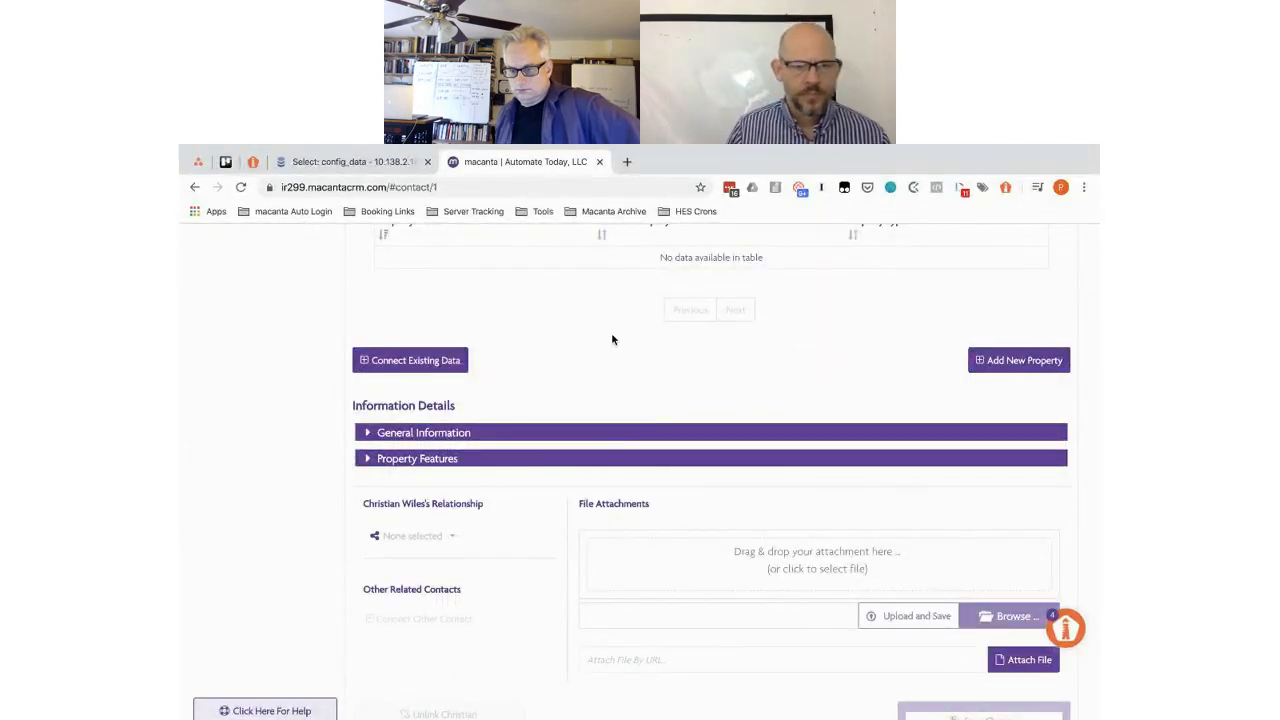
pyautogui.click(397, 435)
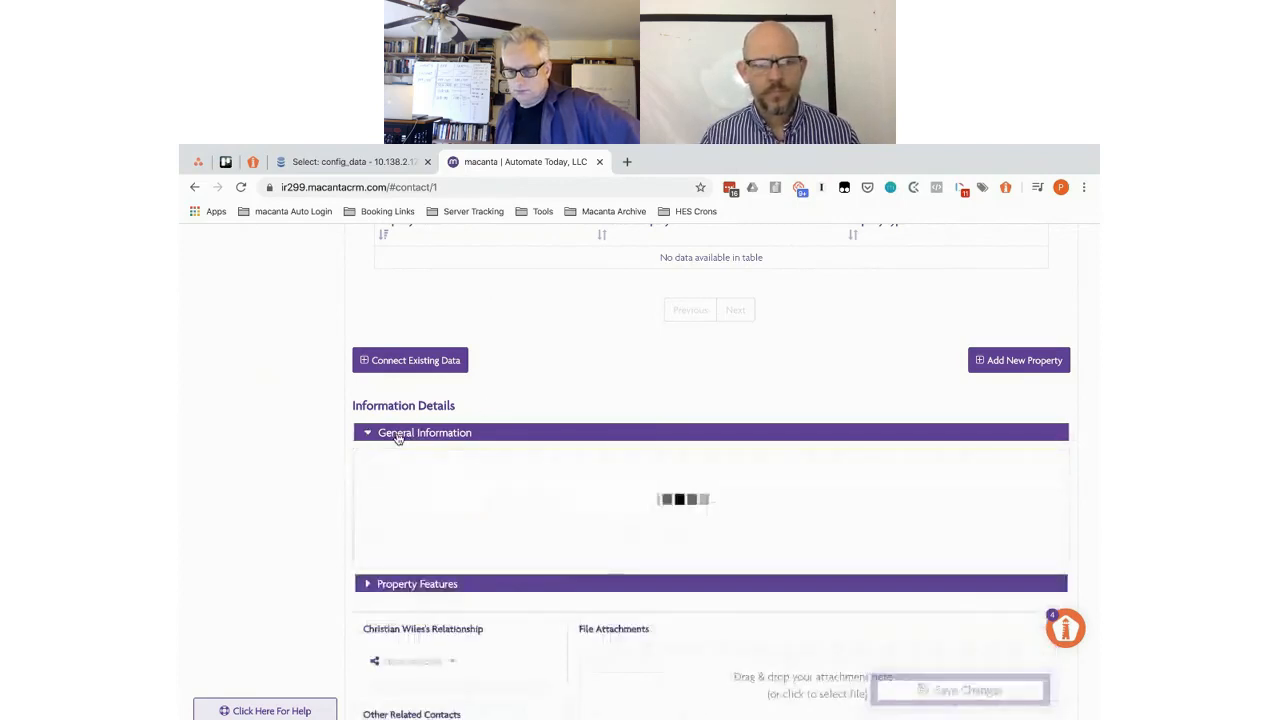
pyautogui.scroll(-3, 397, 437)
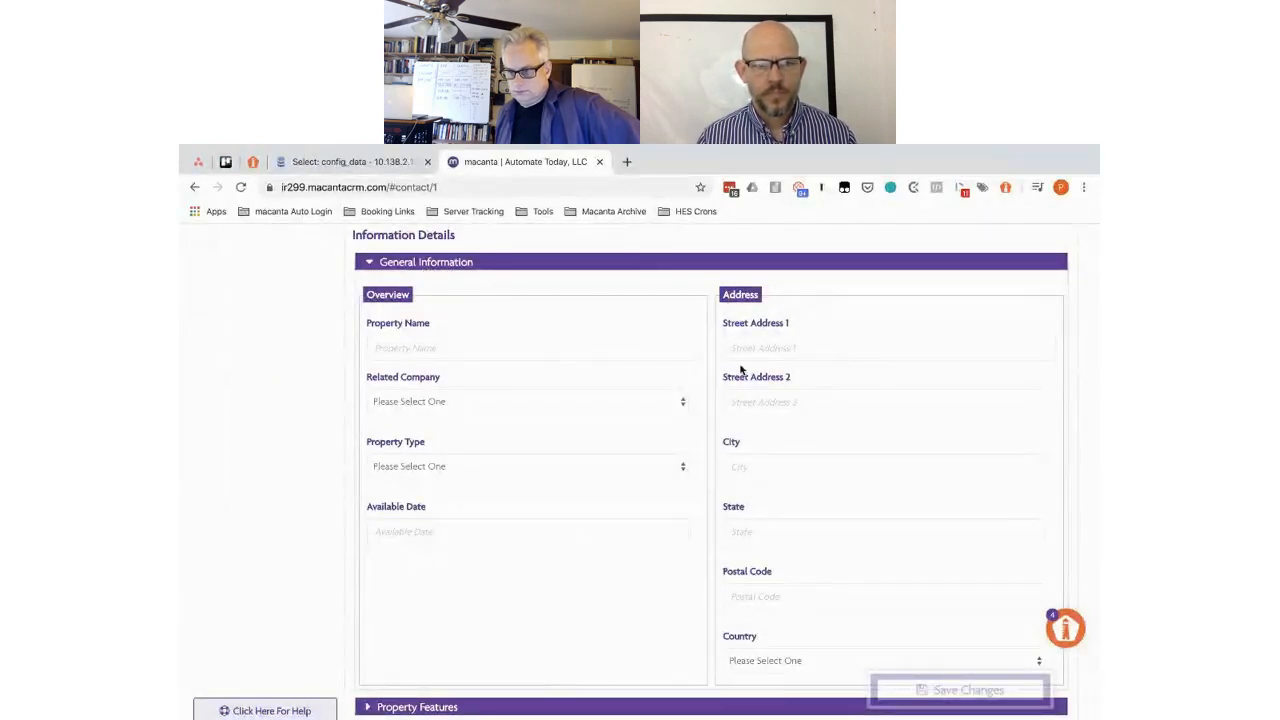
pyautogui.click(418, 266)
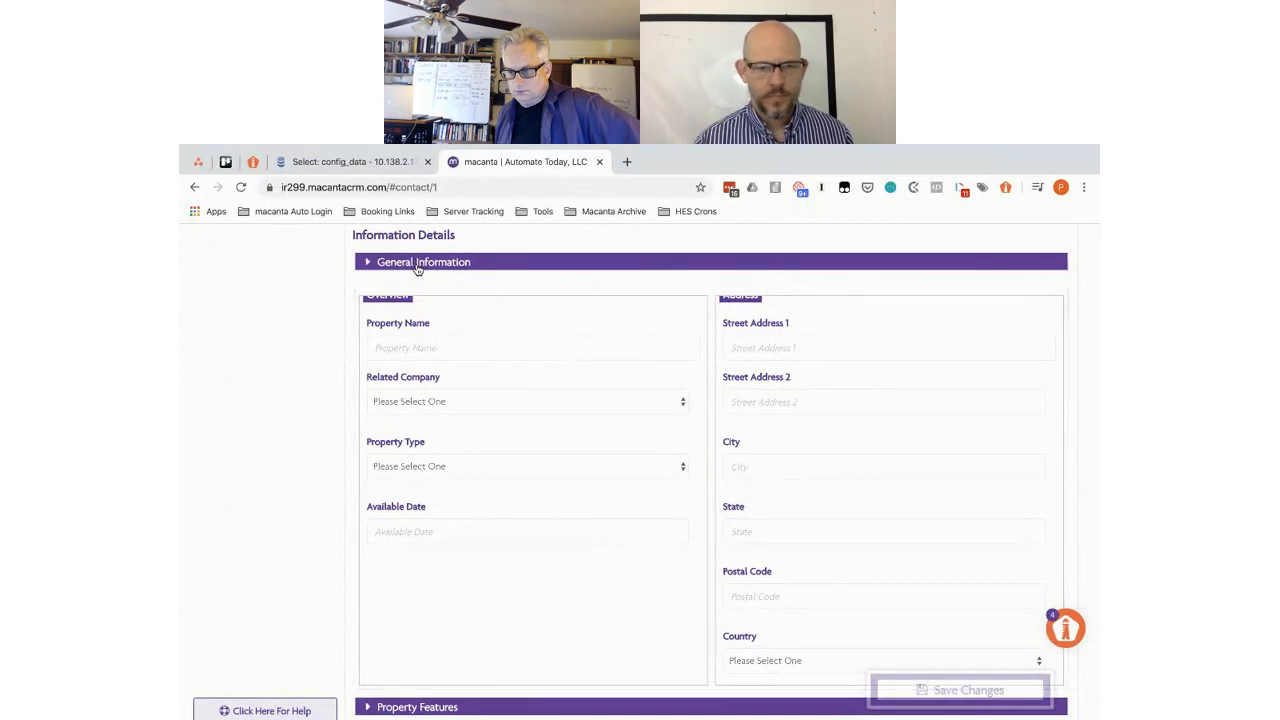
# - Expand the Property Features section to review its grouped fields, then collapse it
pyautogui.click(403, 290)
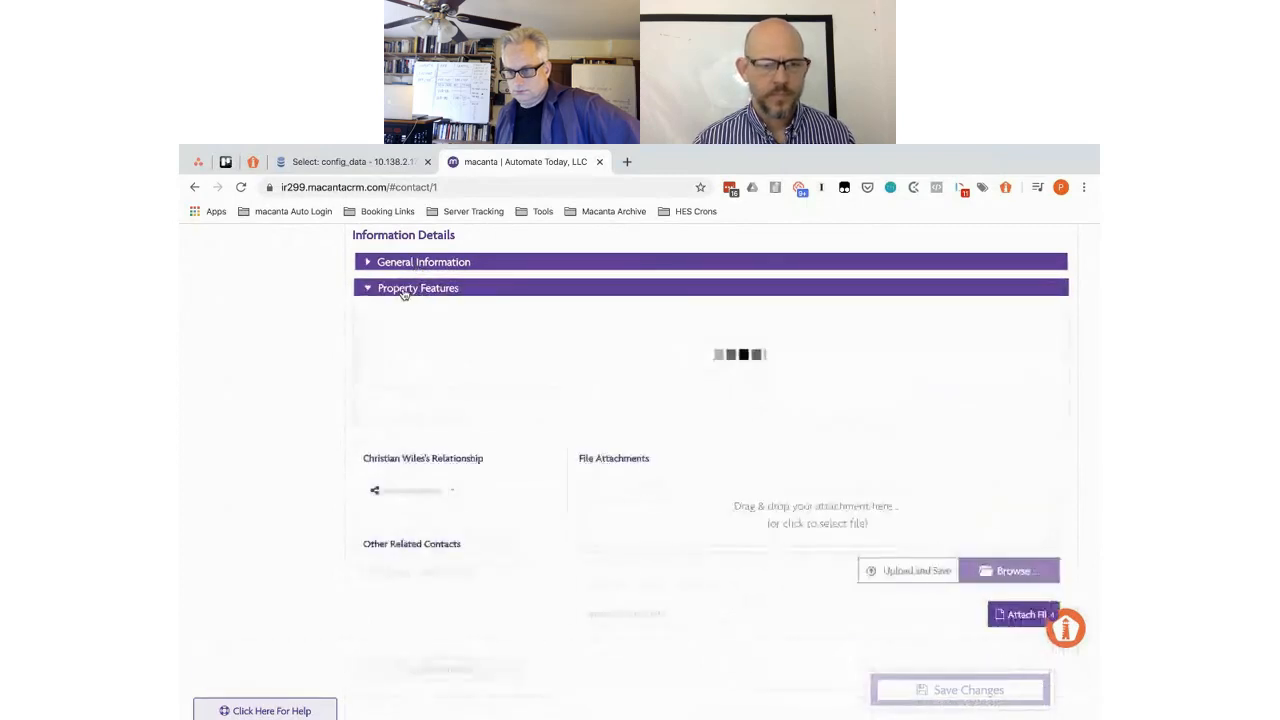
pyautogui.scroll(-5, 403, 293)
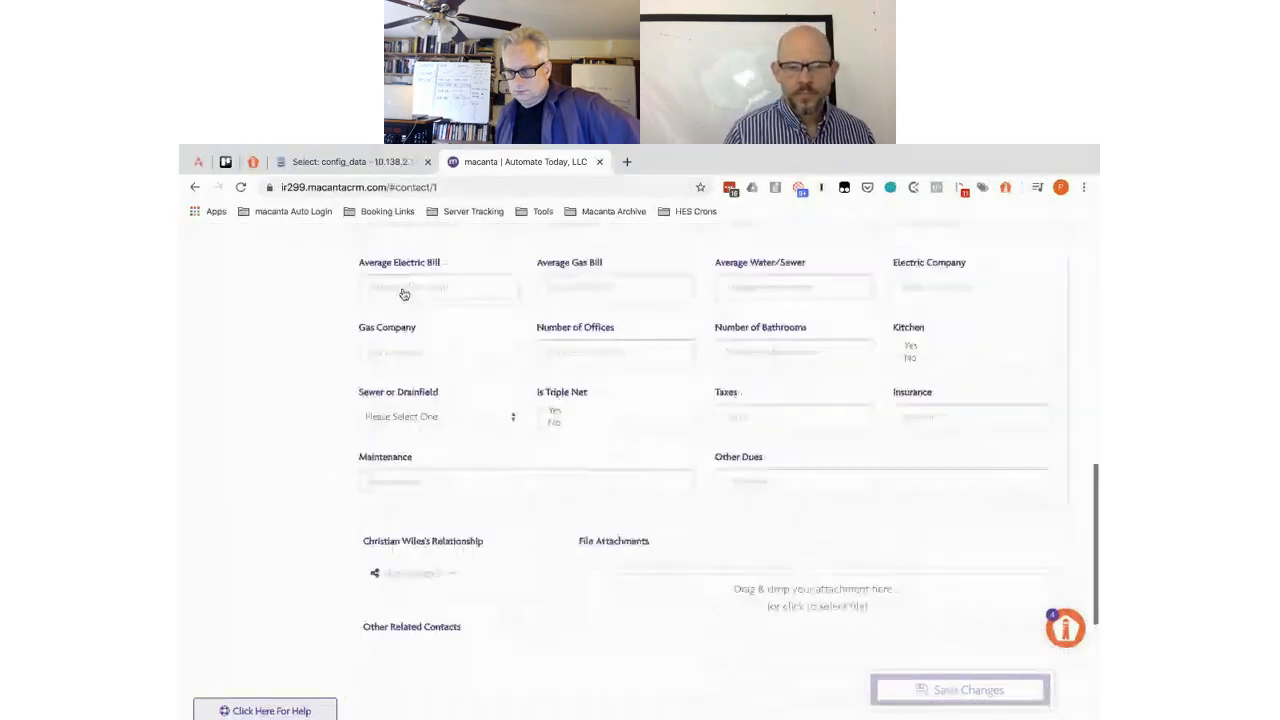
pyautogui.scroll(5, 404, 293)
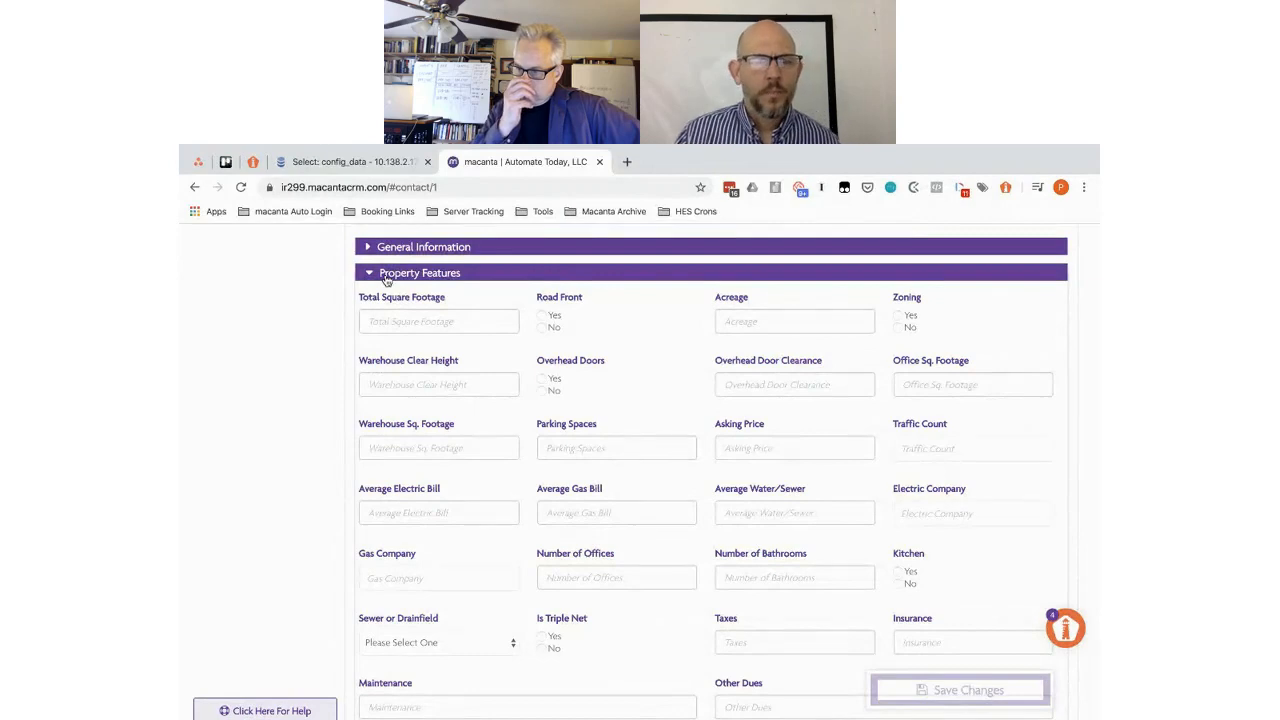
pyautogui.click(387, 280)
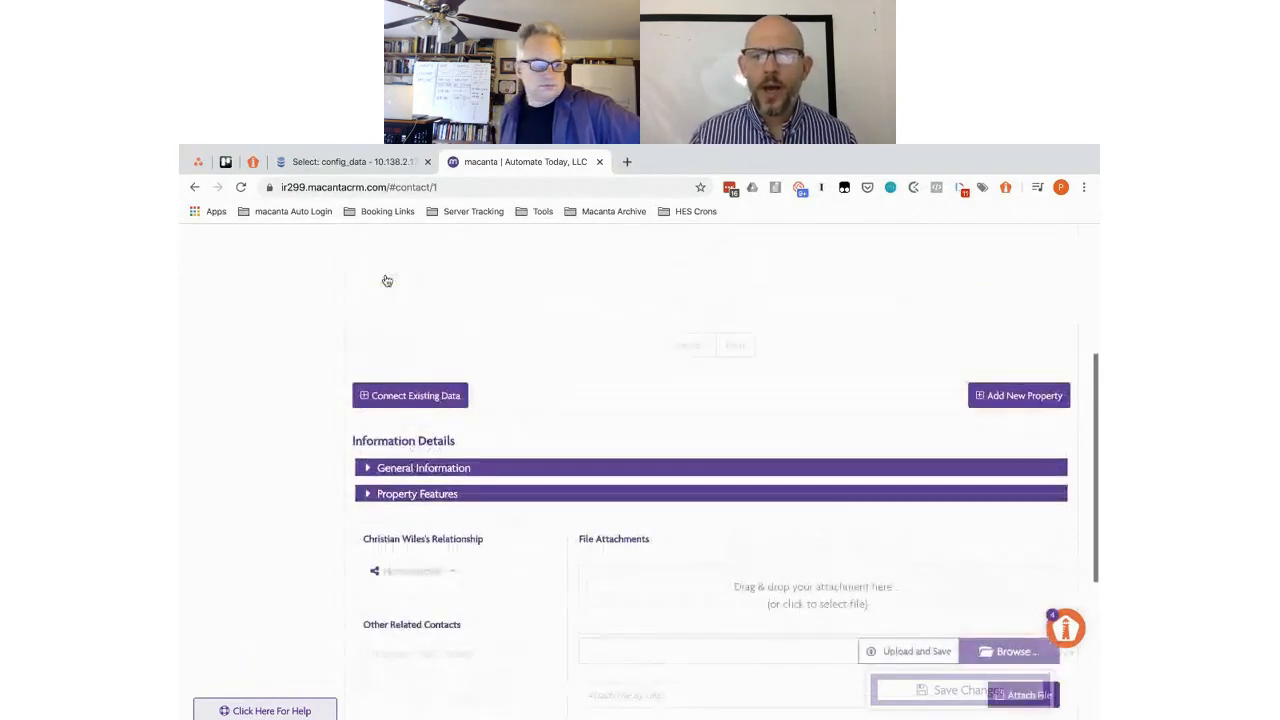
pyautogui.scroll(-3, 387, 281)
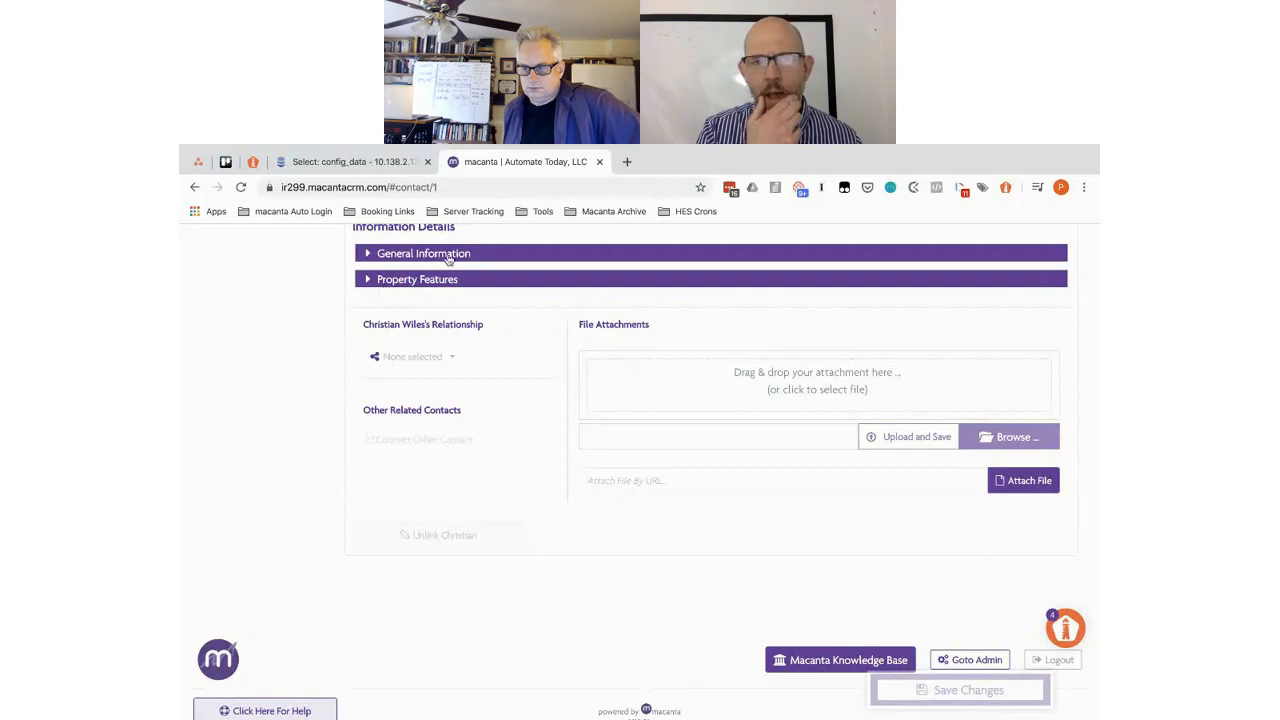
pyautogui.scroll(4, 411, 283)
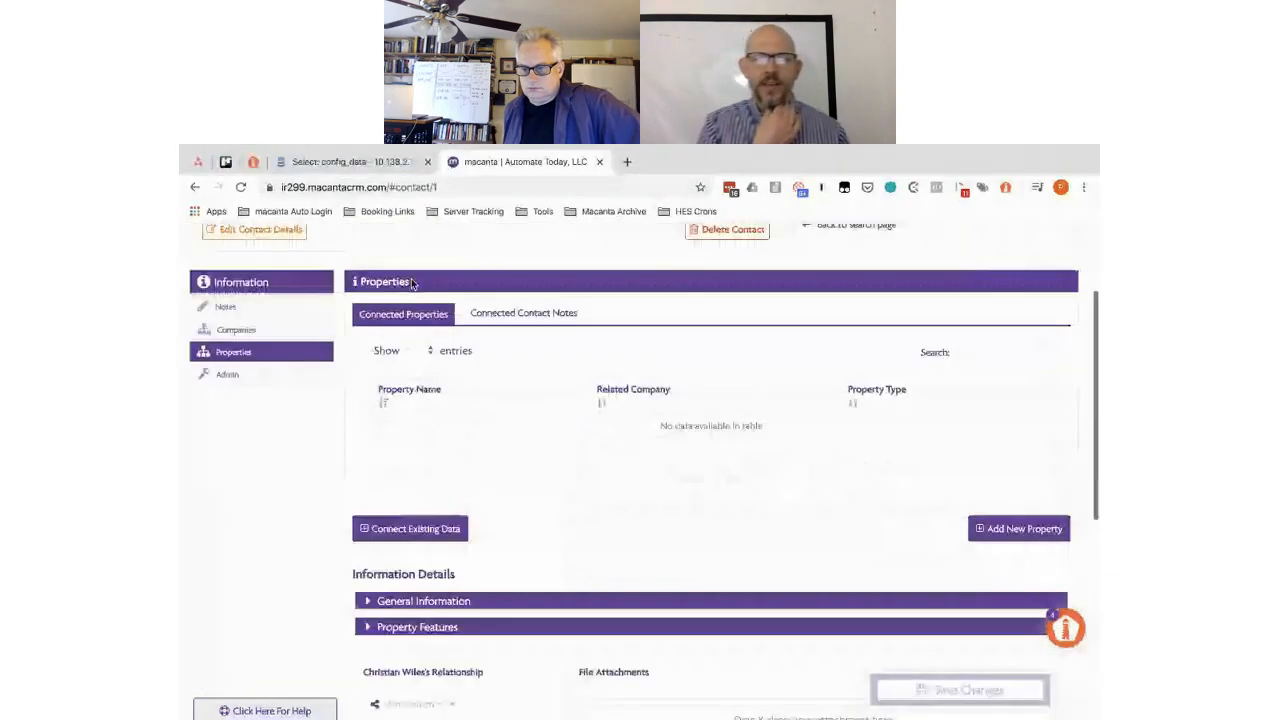
# - In Admin's Connector tab, load the Properties connected info and scroll its field list
pyautogui.click(230, 375)
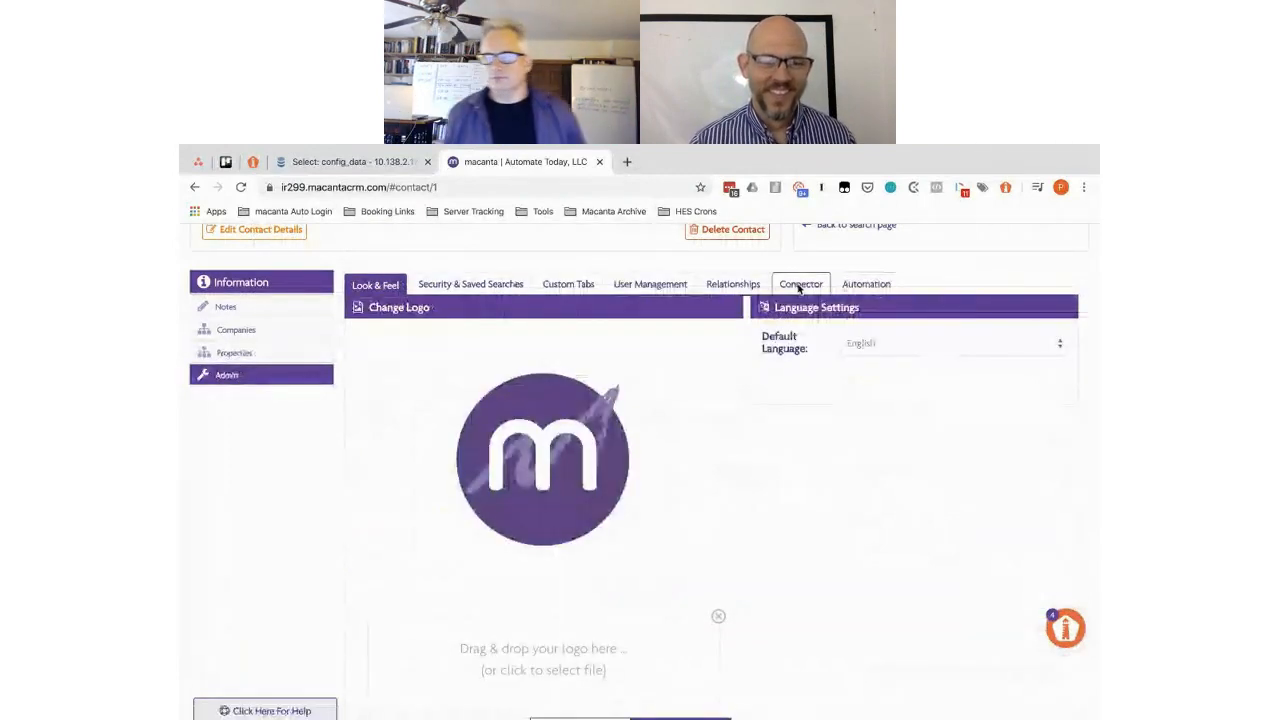
pyautogui.click(793, 287)
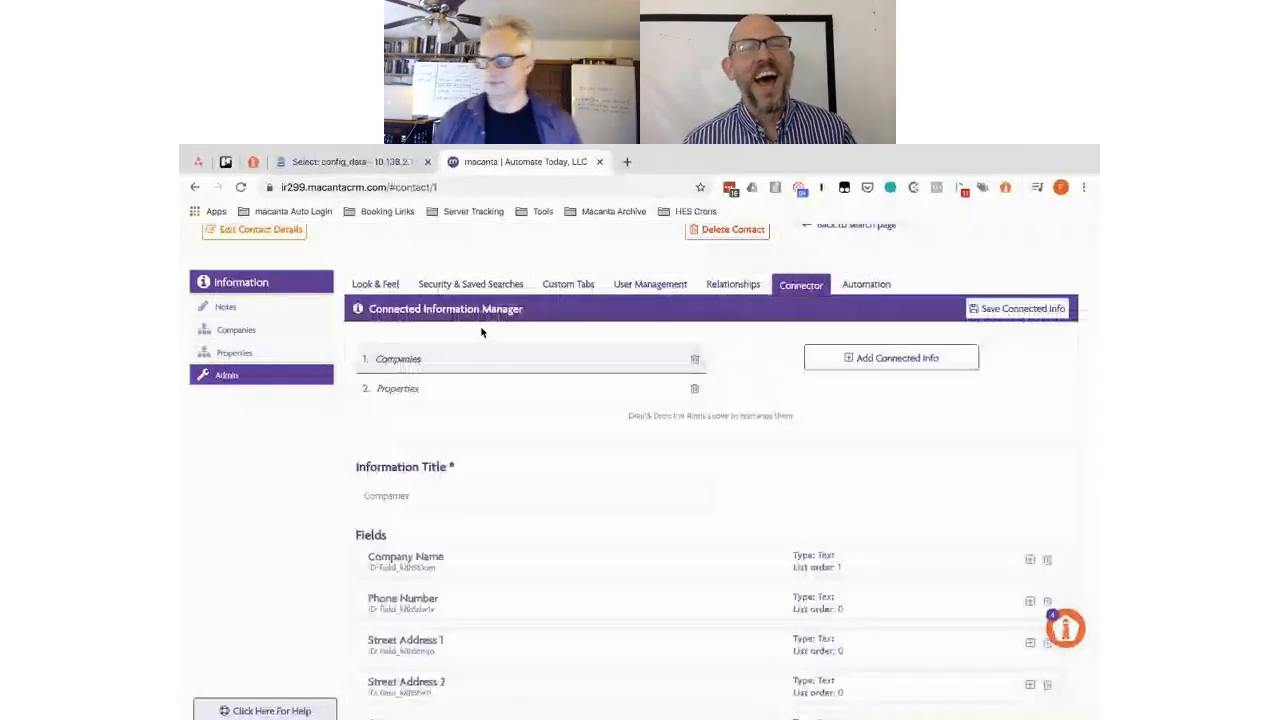
pyautogui.click(418, 392)
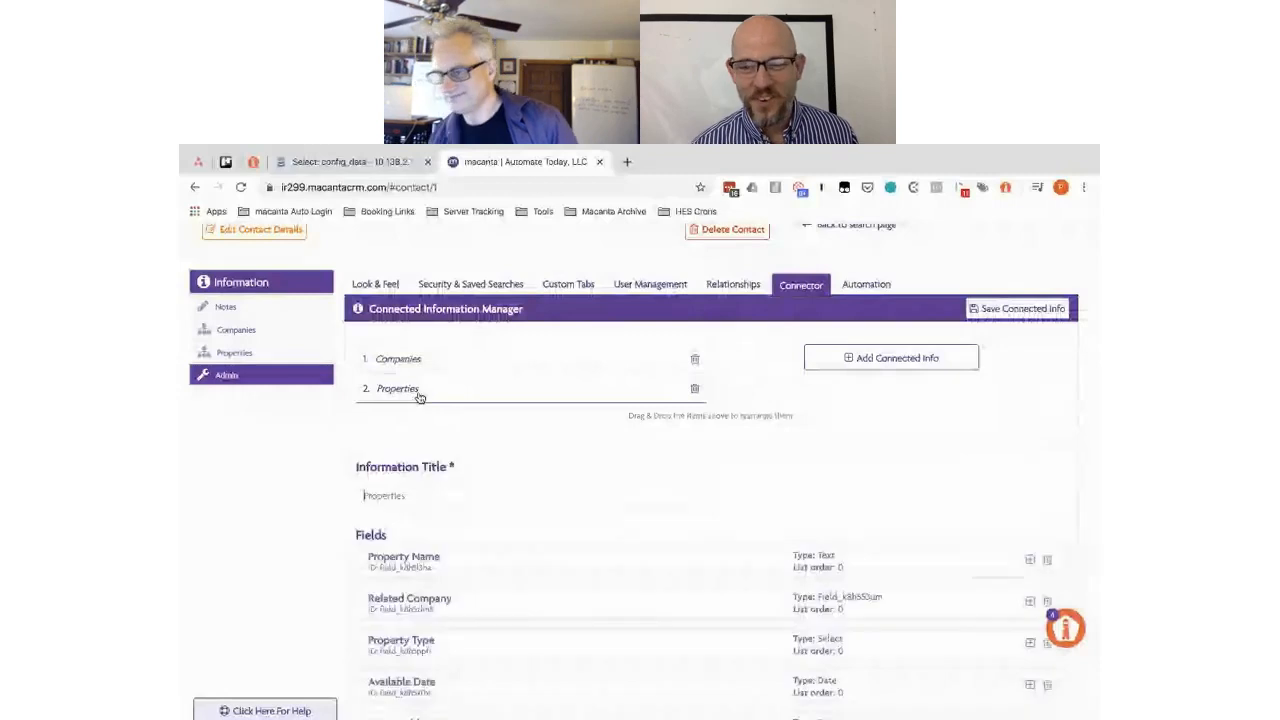
pyautogui.scroll(-3, 348, 479)
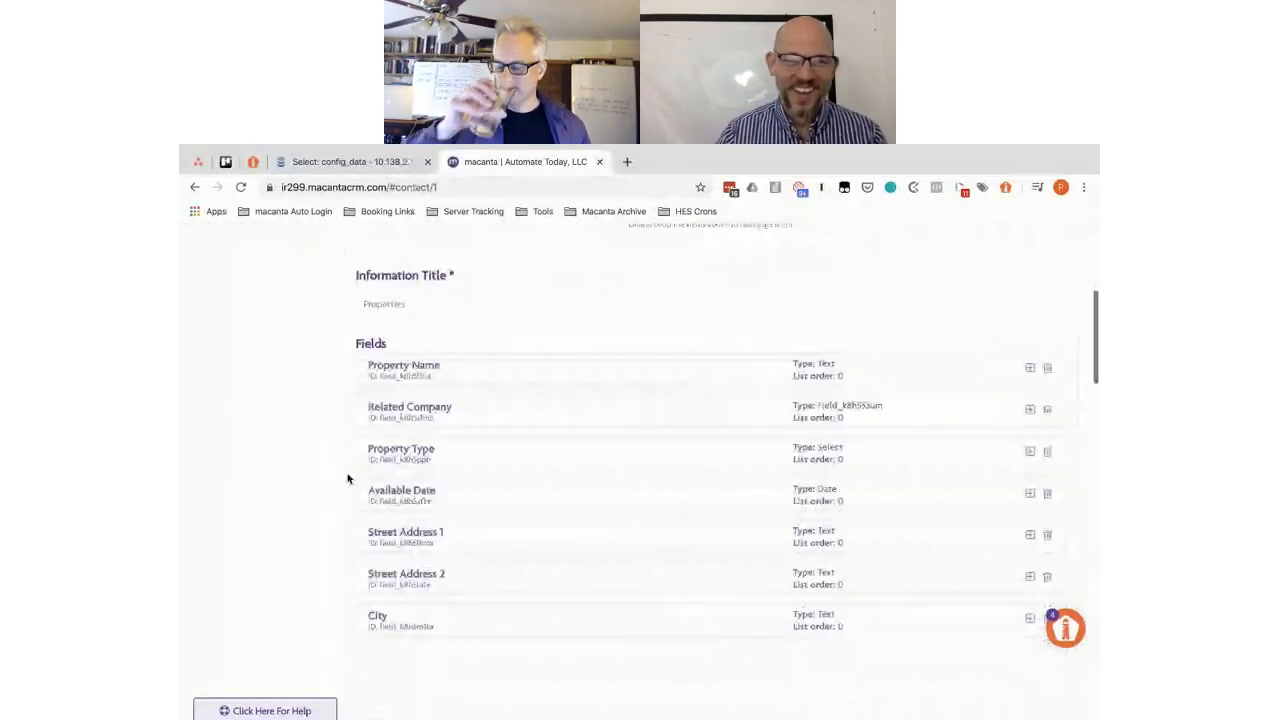
pyautogui.scroll(3, 348, 479)
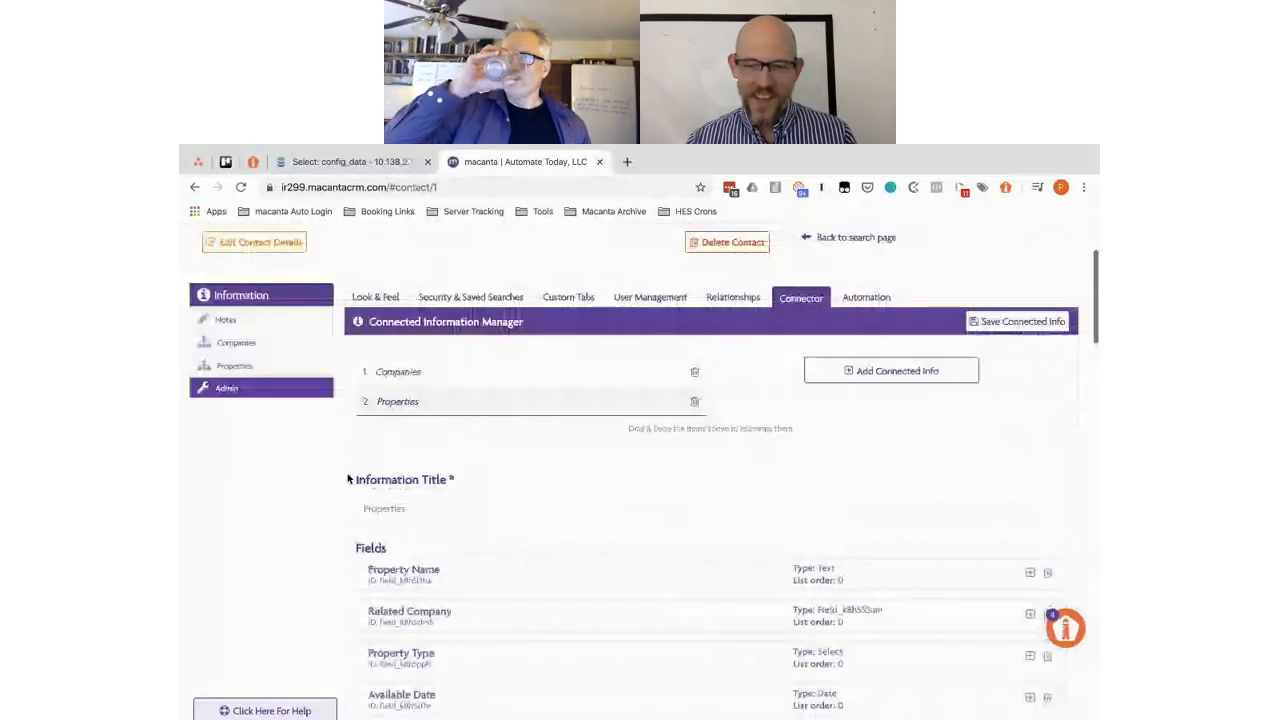
pyautogui.scroll(-5, 348, 479)
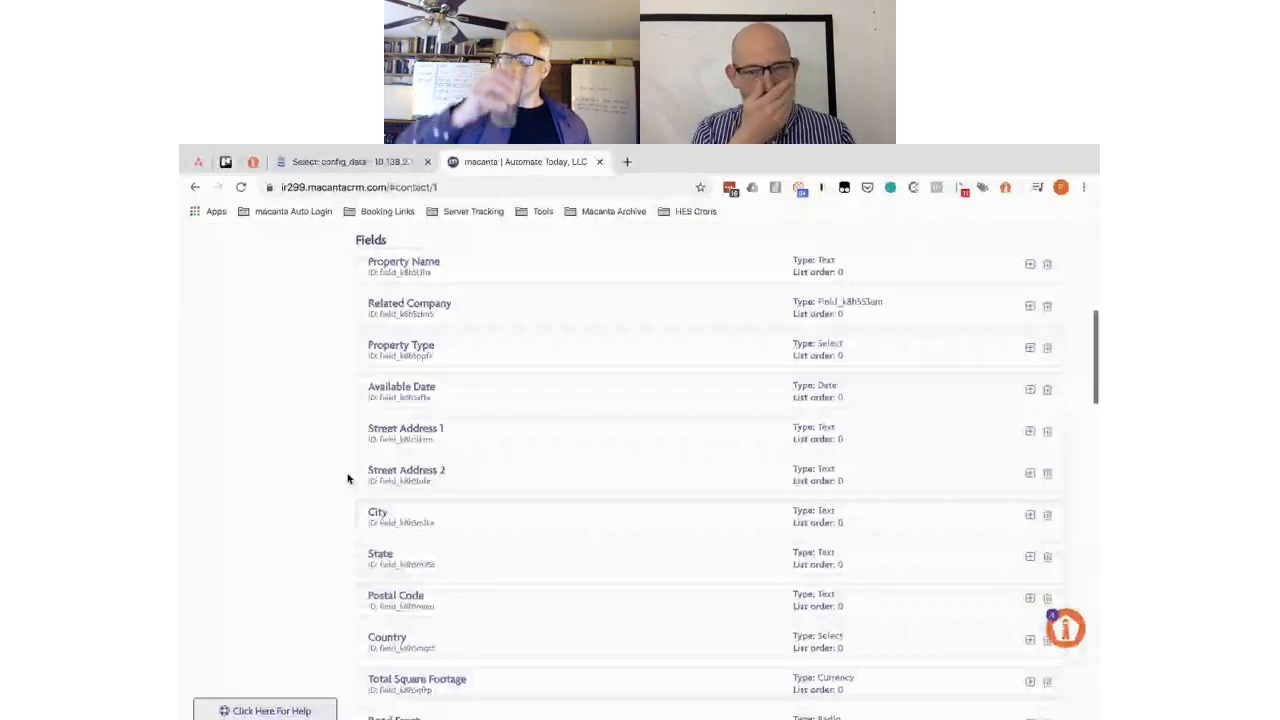
pyautogui.scroll(-5, 615, 369)
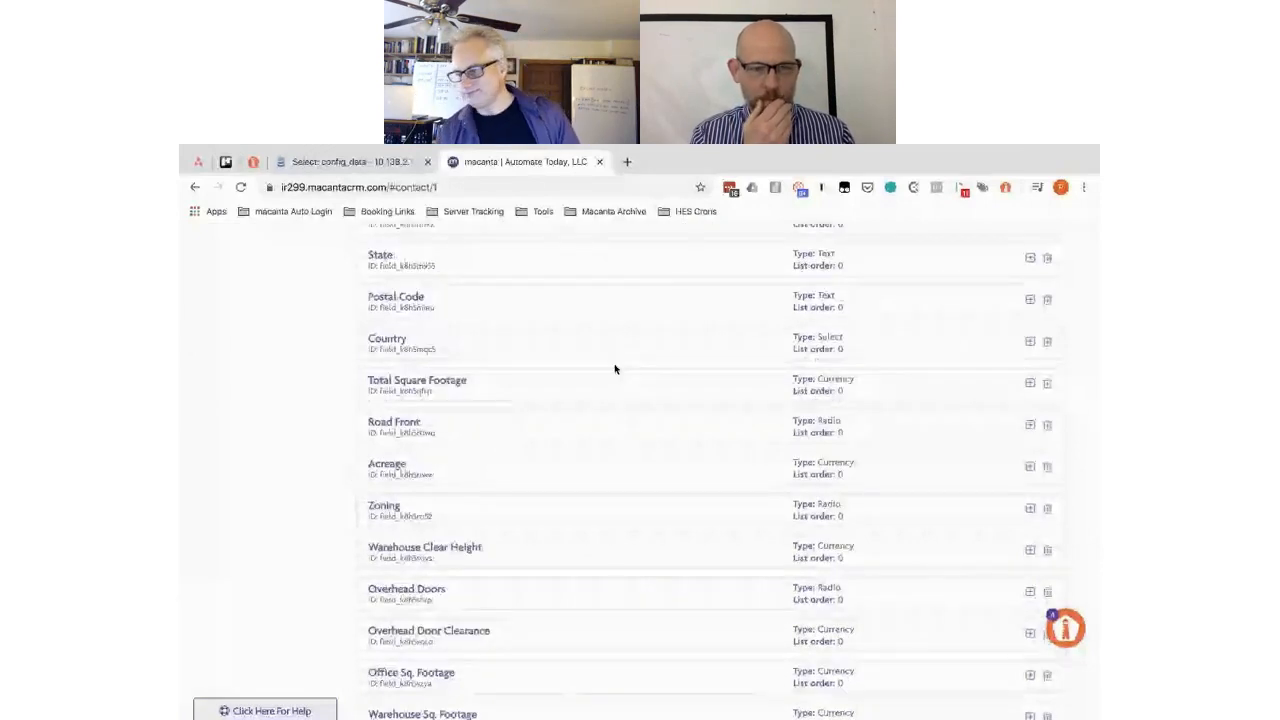
# - Set Total Square Footage's subsection to Dimensions and select the word for reuse
pyautogui.click(534, 385)
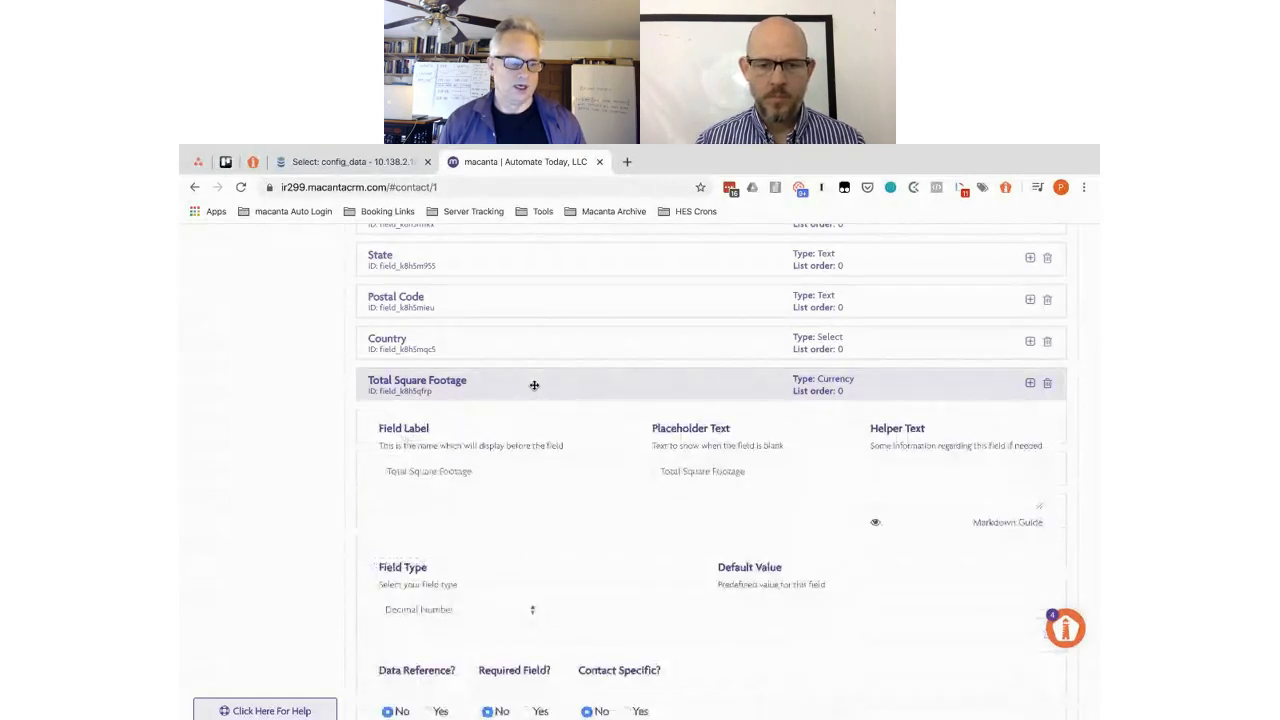
pyautogui.scroll(-5, 534, 386)
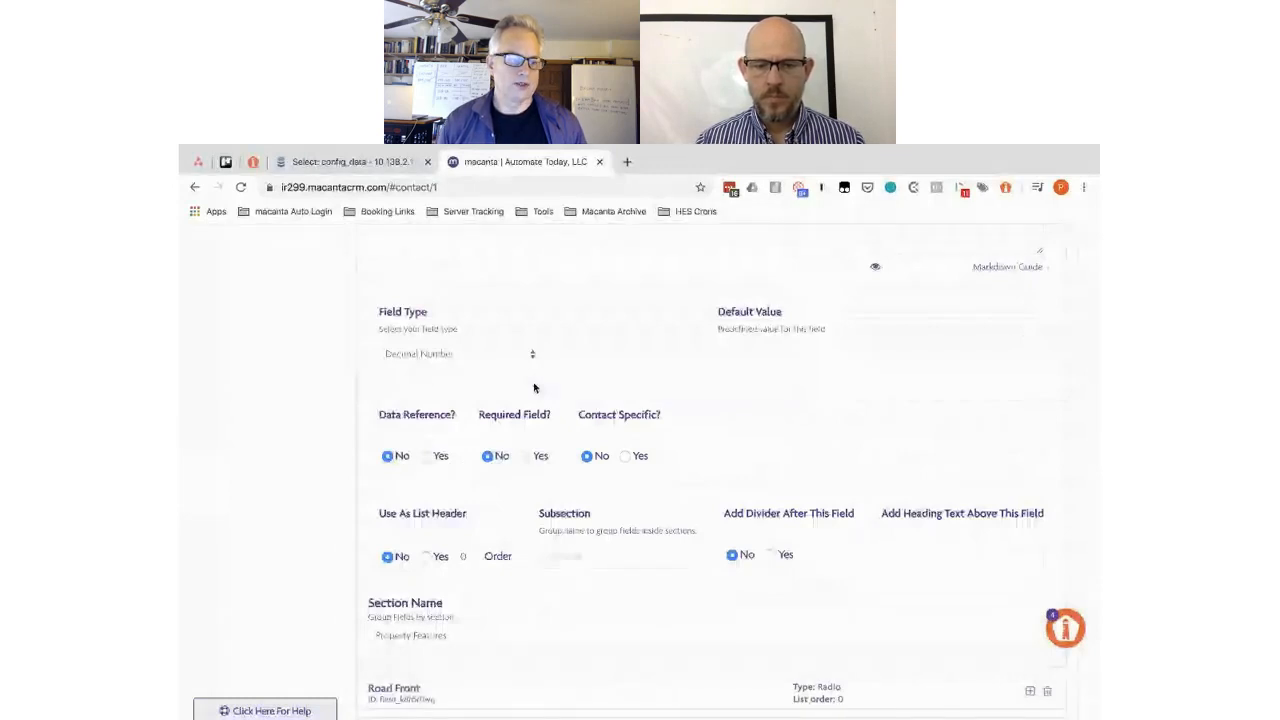
pyautogui.scroll(-3, 534, 387)
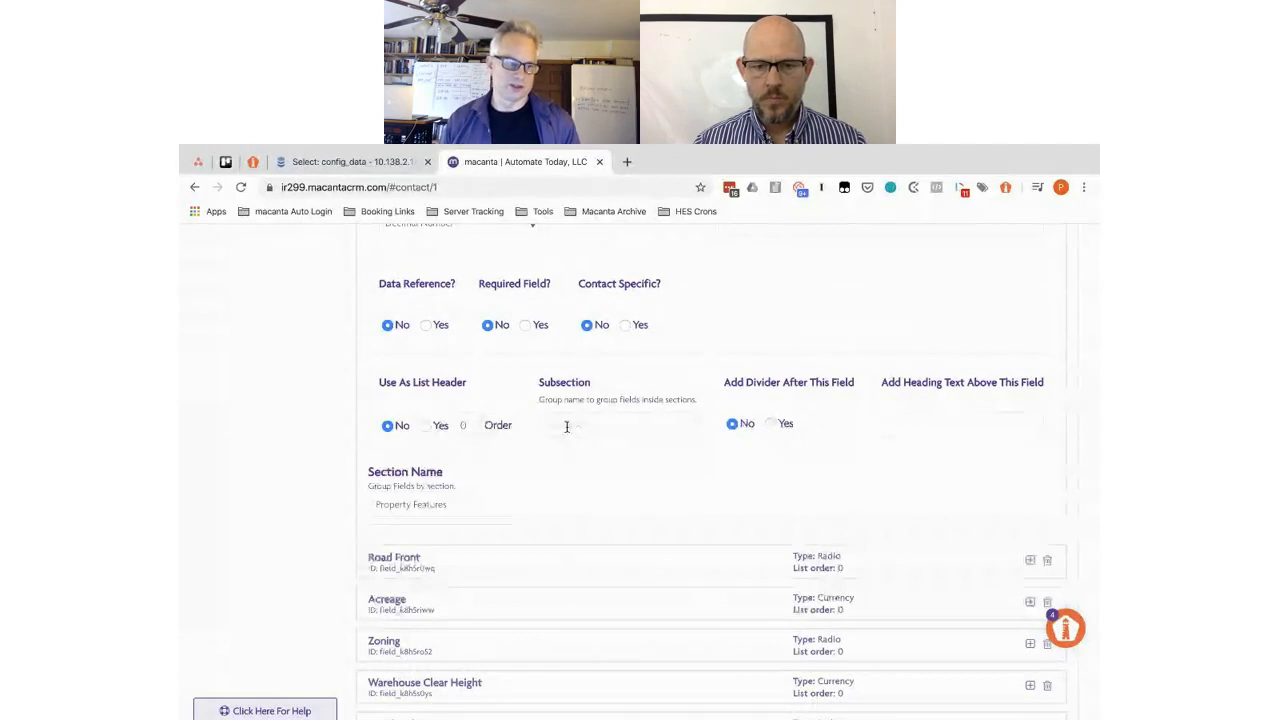
pyautogui.click(566, 427)
pyautogui.write('Dimensions')
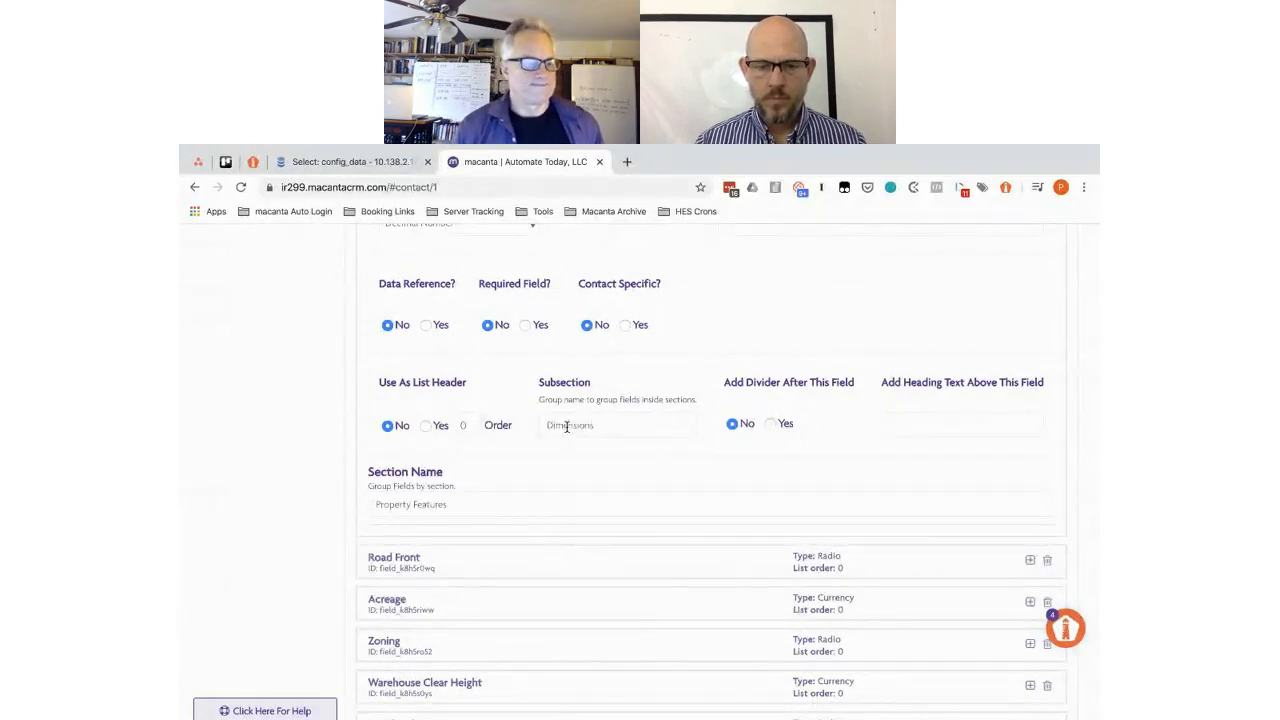
pyautogui.doubleClick(566, 426)
pyautogui.press('super+c')
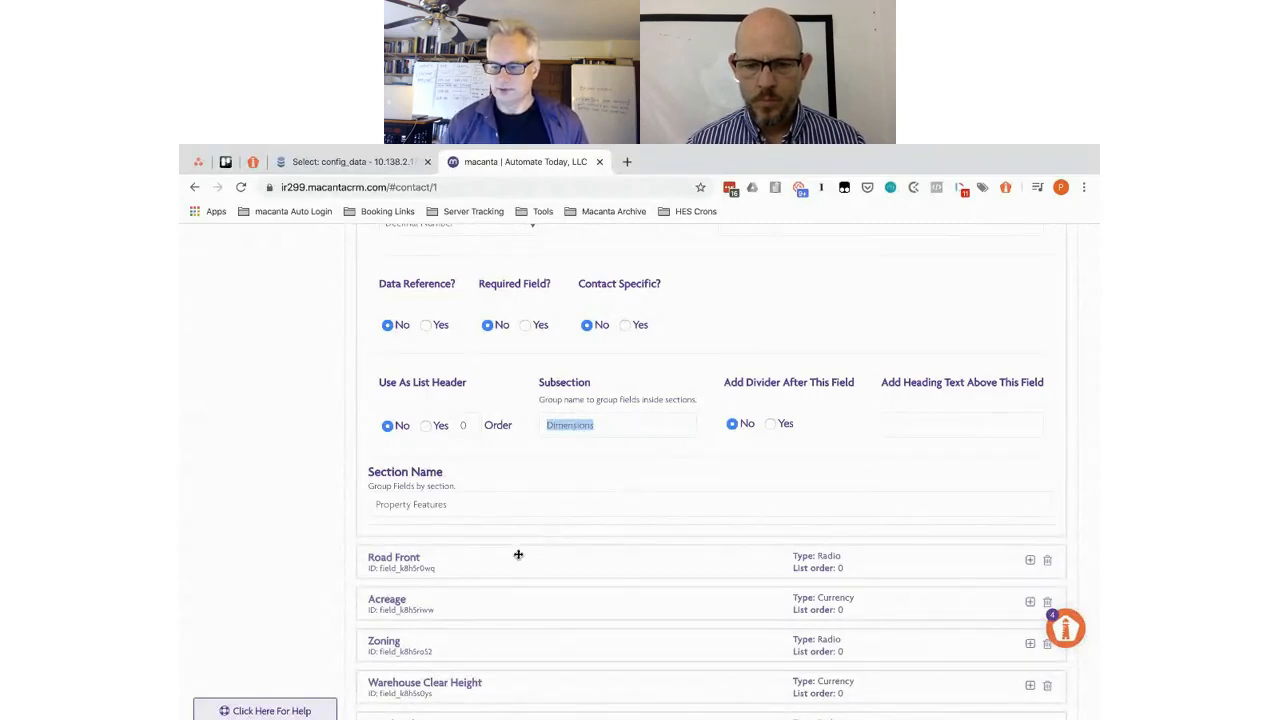
pyautogui.scroll(1, 518, 554)
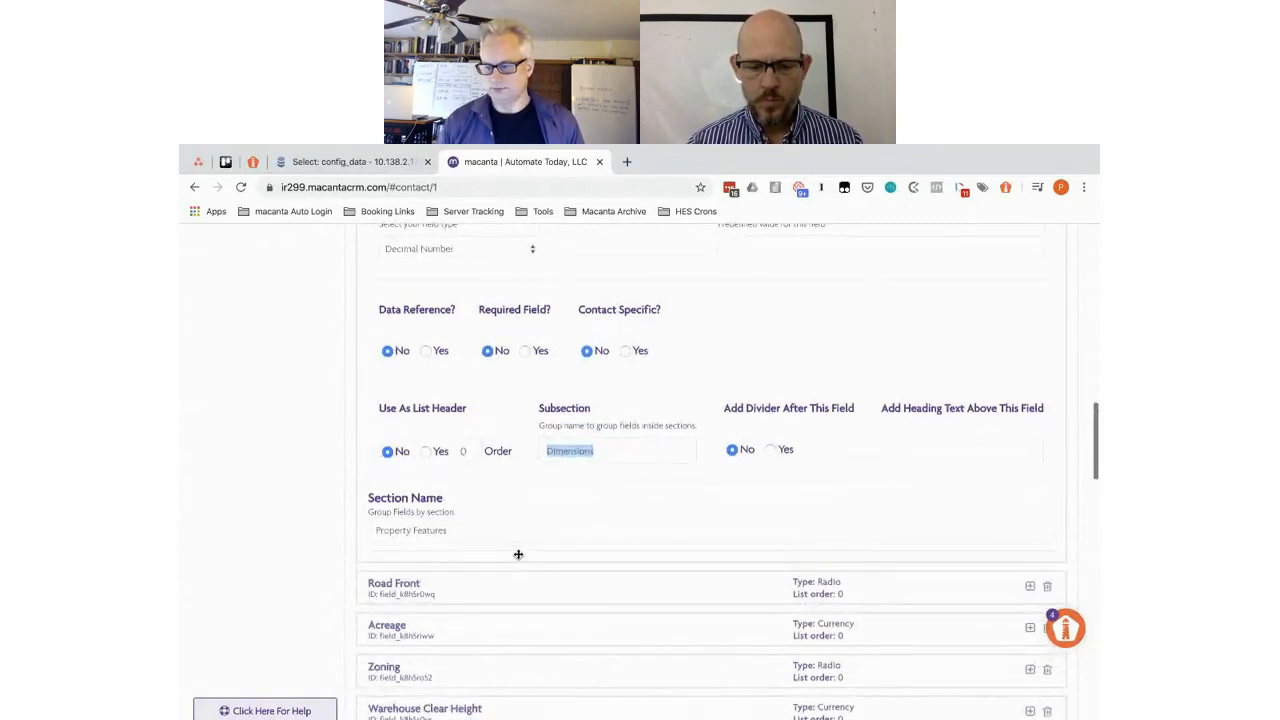
pyautogui.click(508, 590)
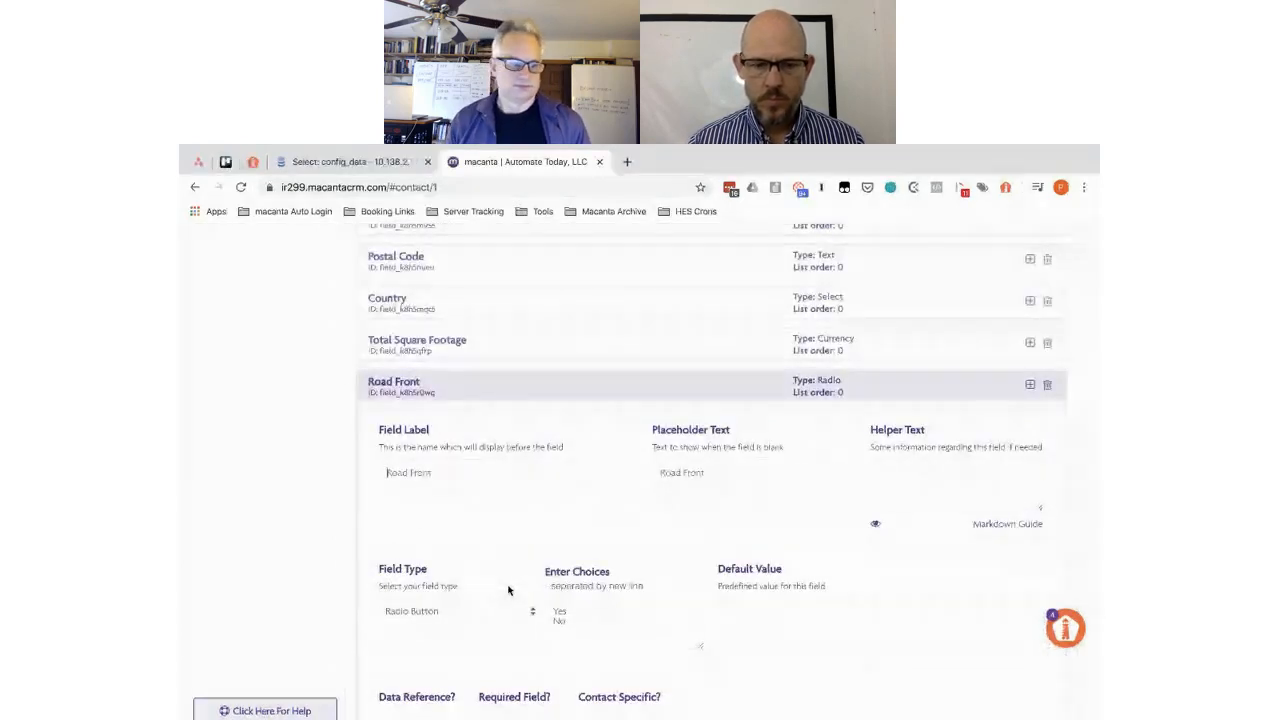
# - Change Road Front to a Decimal Number field with subsection Dimensions
pyautogui.scroll(-3, 508, 590)
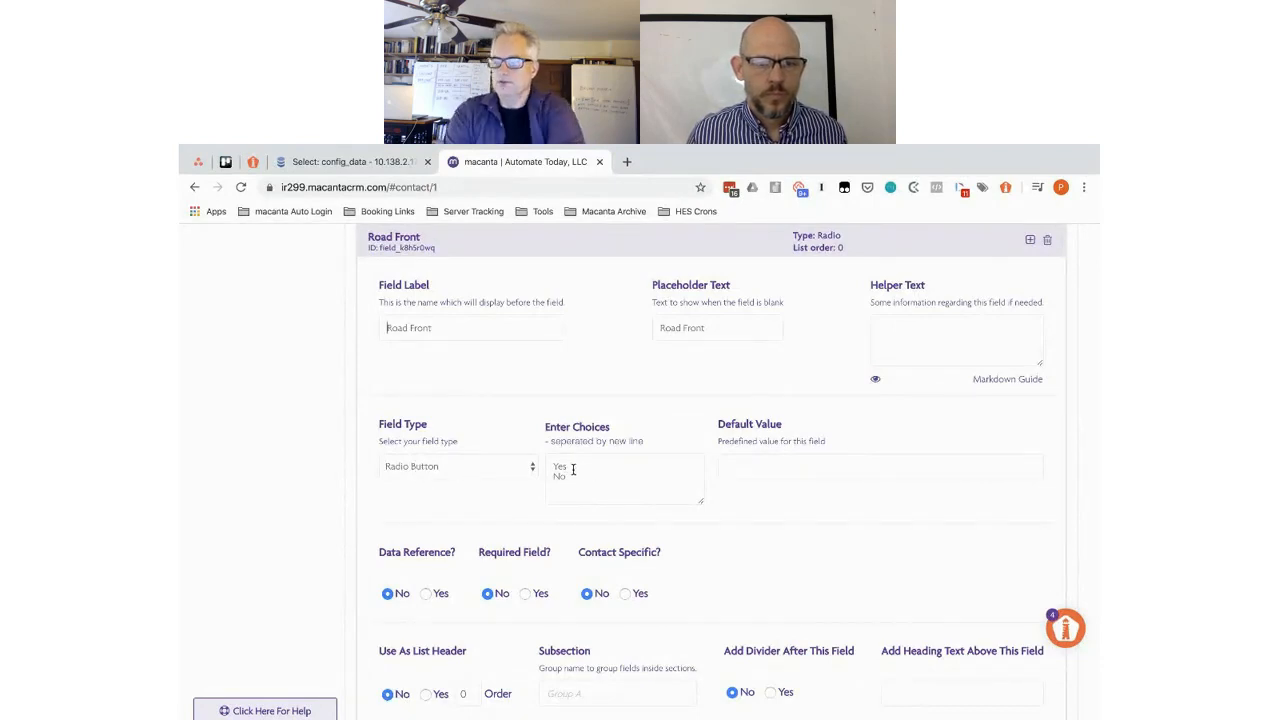
pyautogui.click(434, 471)
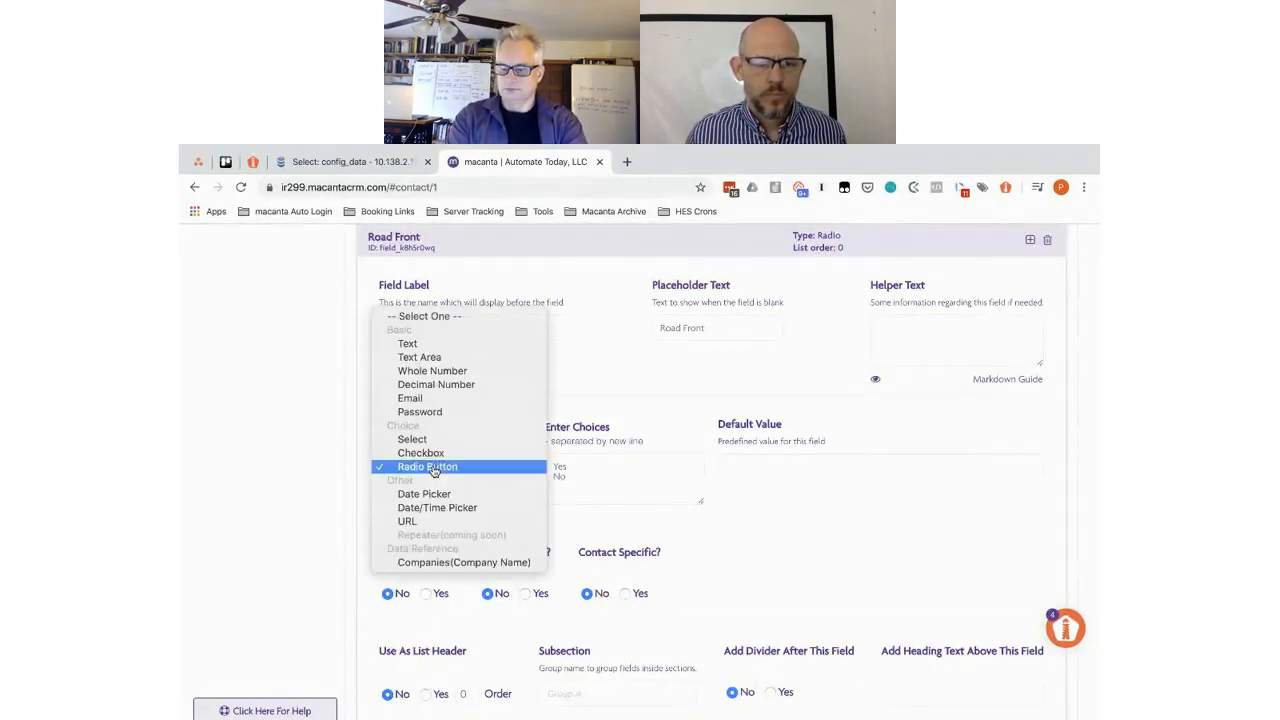
pyautogui.click(435, 390)
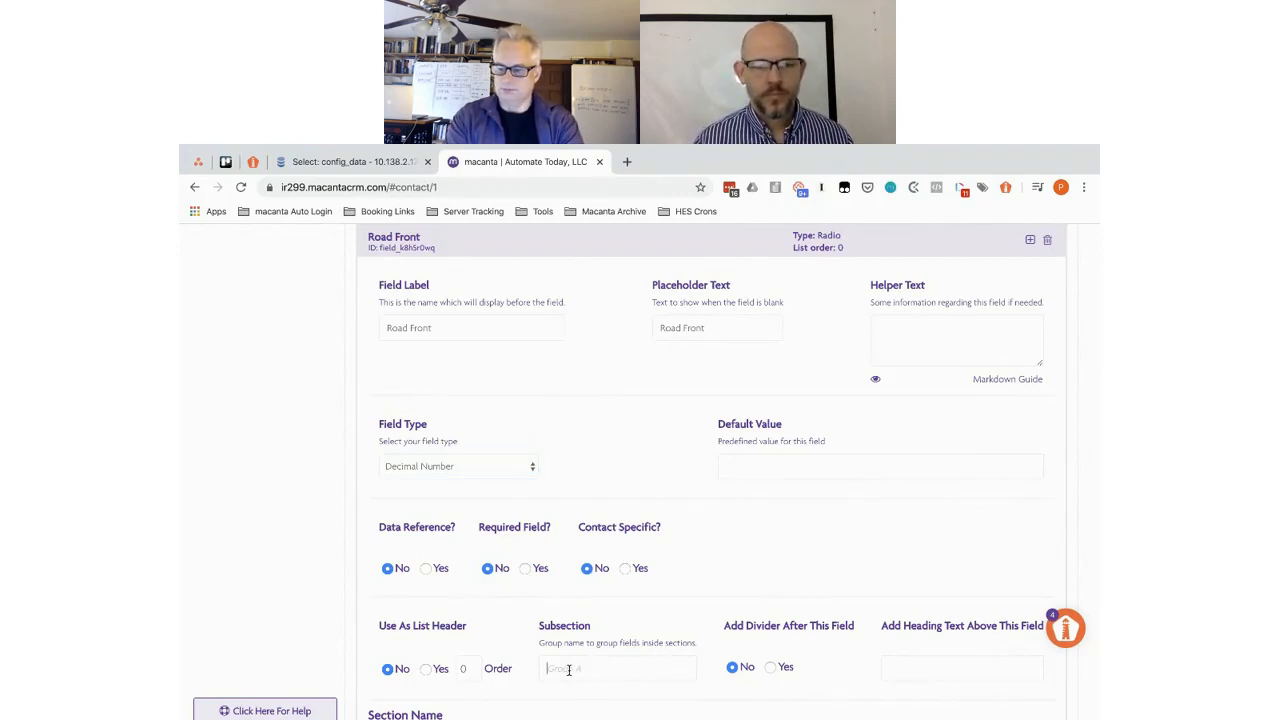
pyautogui.write('Dimensions')
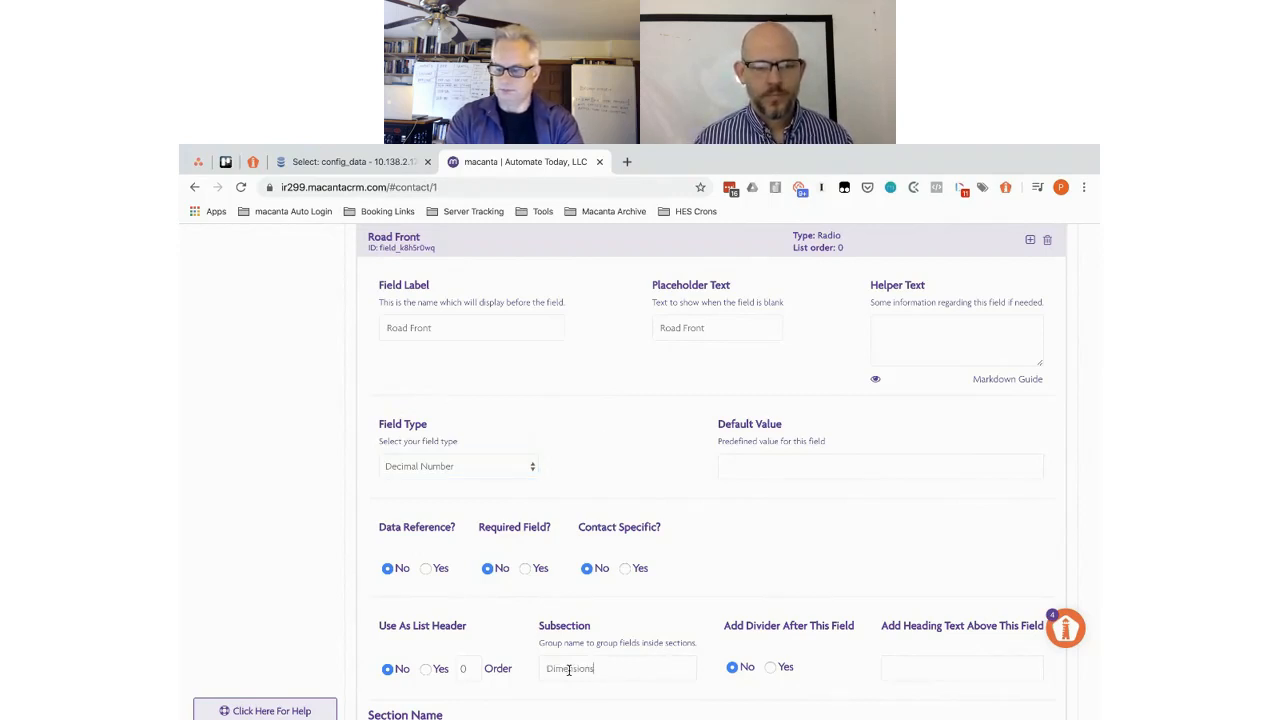
pyautogui.click(480, 241)
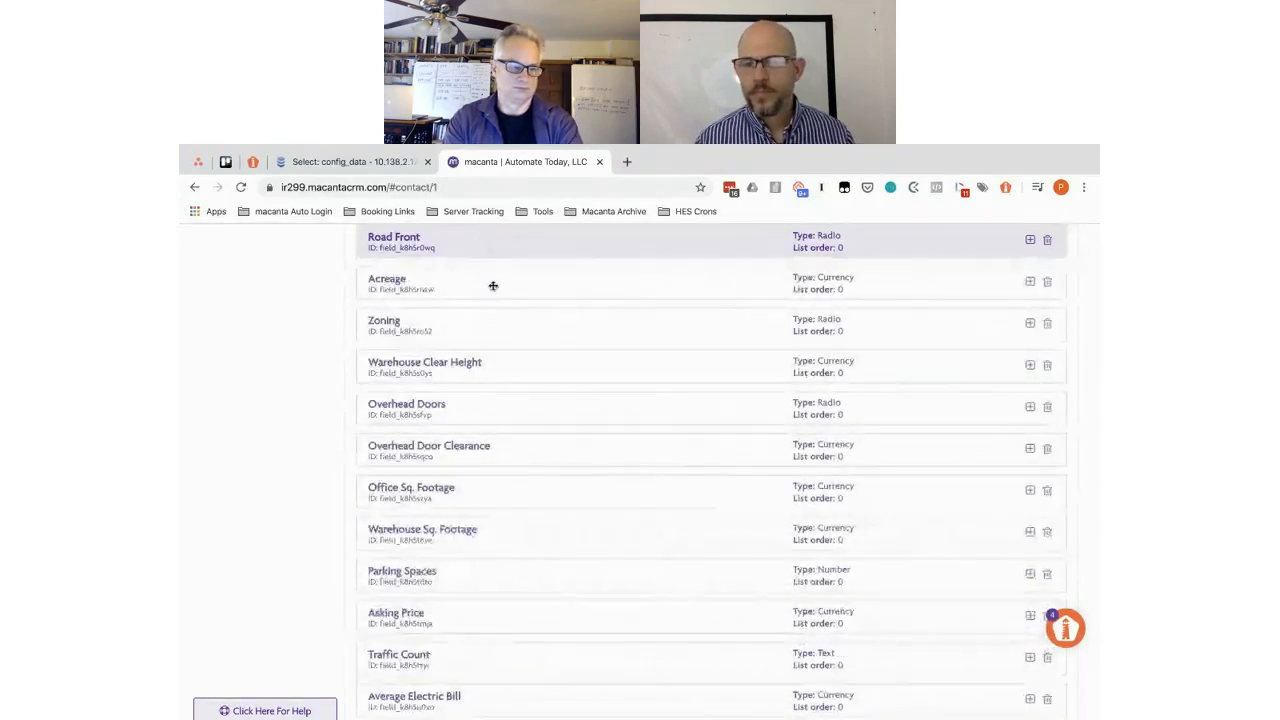
# - Paste Dimensions as Acreage's subsection, then bring up the Zoning field
pyautogui.click(493, 286)
pyautogui.scroll(-3, 572, 550)
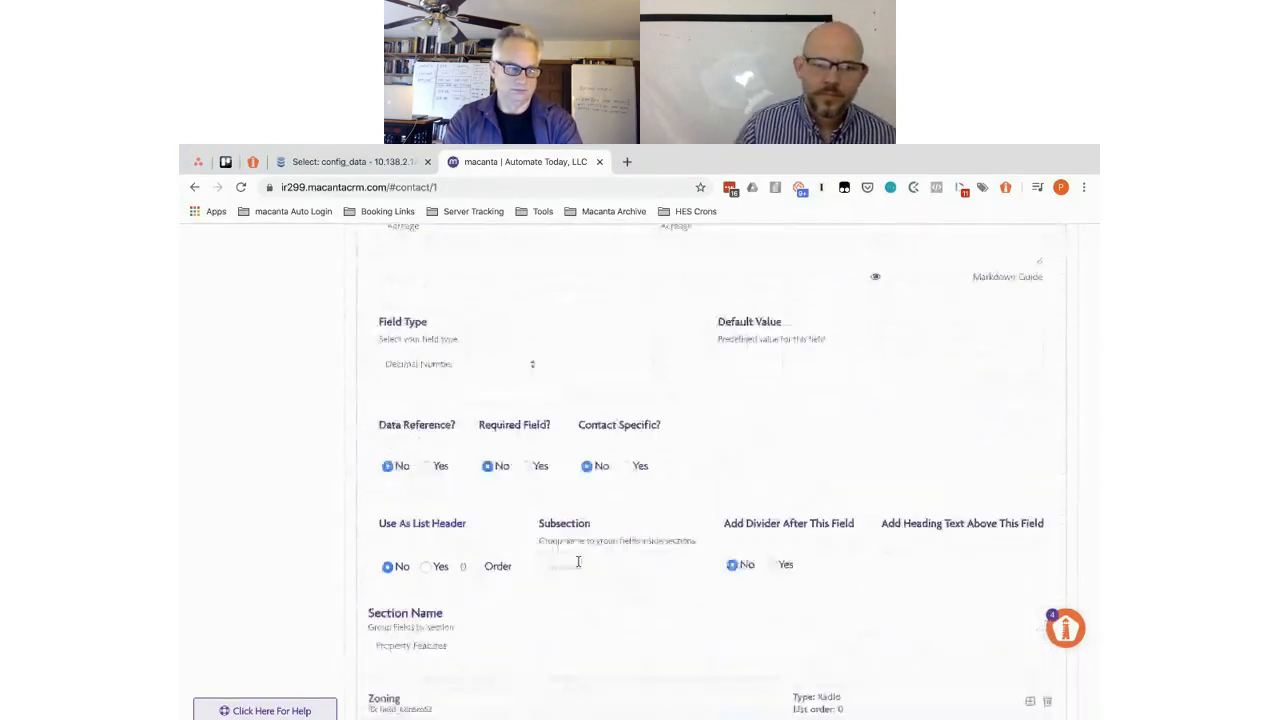
pyautogui.click(566, 563)
pyautogui.press('super+v')
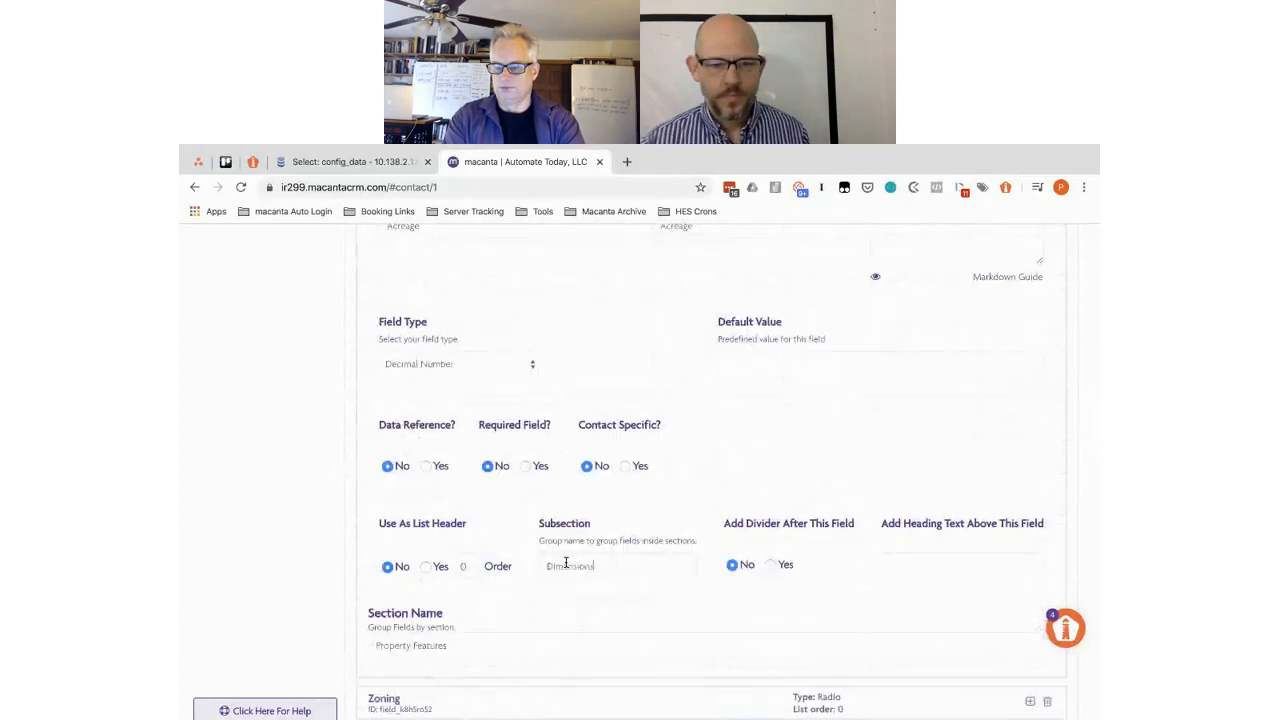
pyautogui.scroll(3, 566, 563)
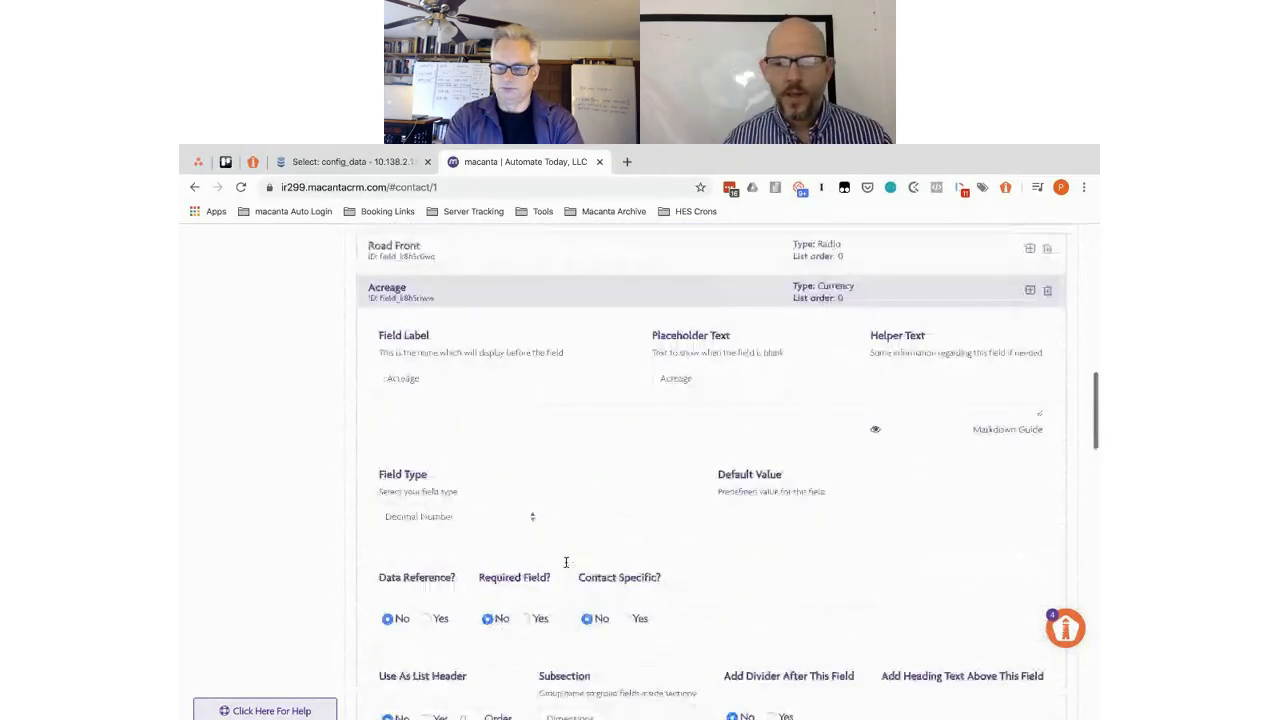
pyautogui.click(502, 294)
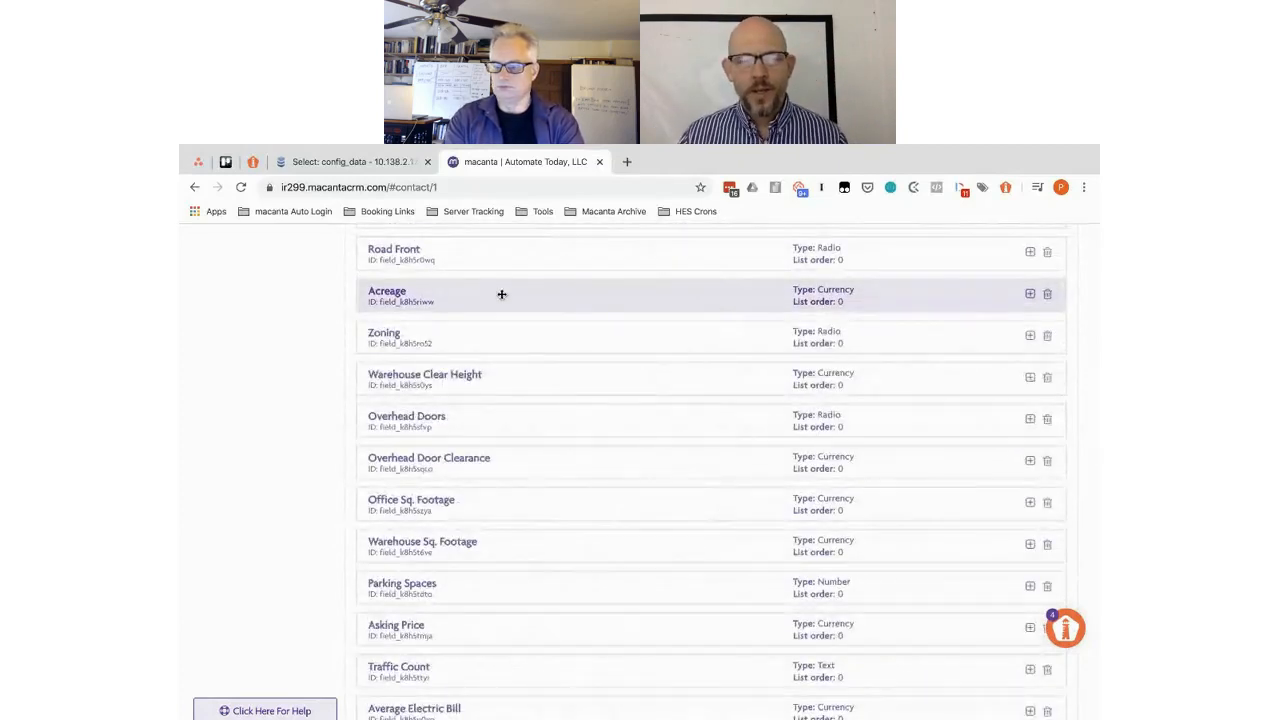
pyautogui.scroll(-1, 502, 294)
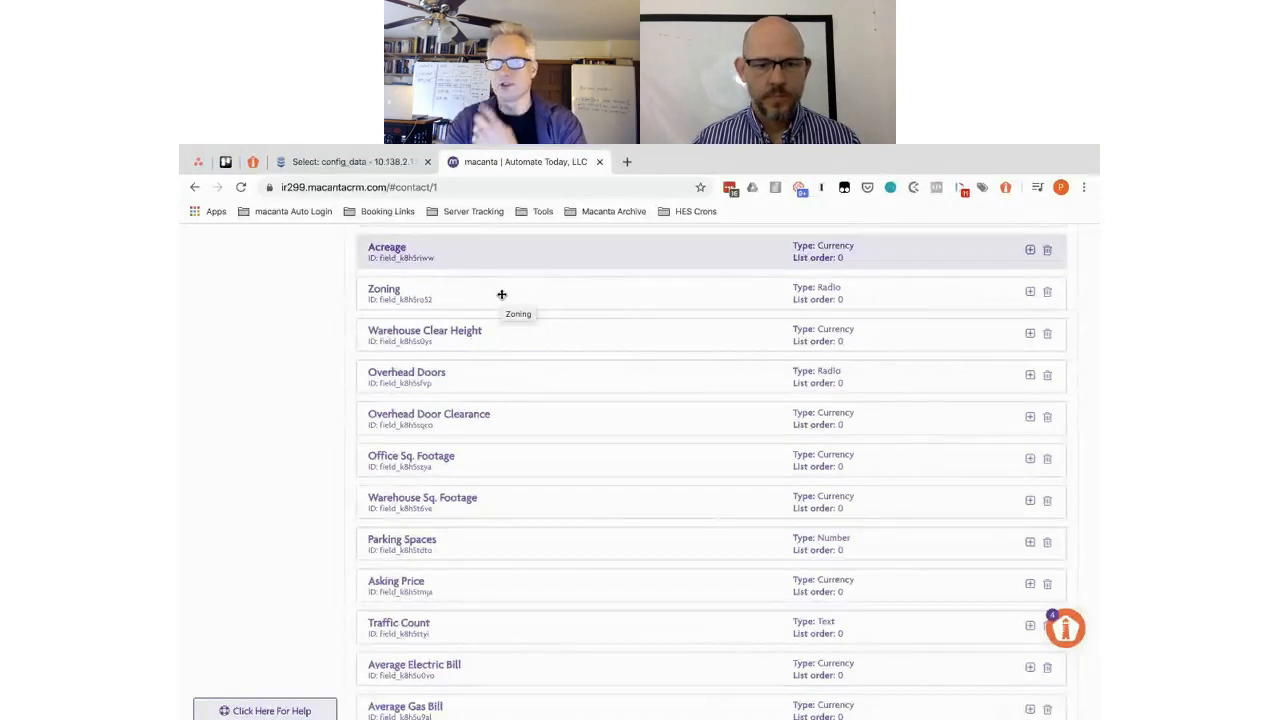
pyautogui.click(466, 291)
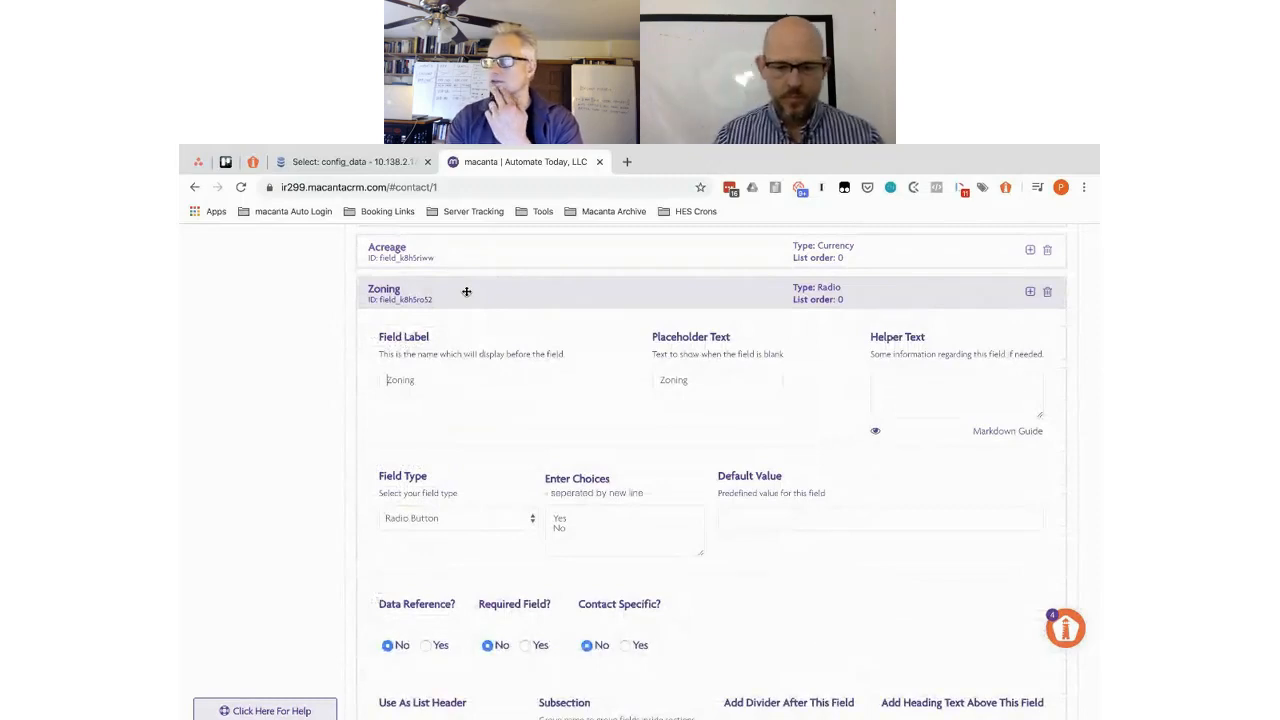
# - Make Zoning a Select field, replacing Yes and No with A-1, B-1, B-2
pyautogui.click(468, 519)
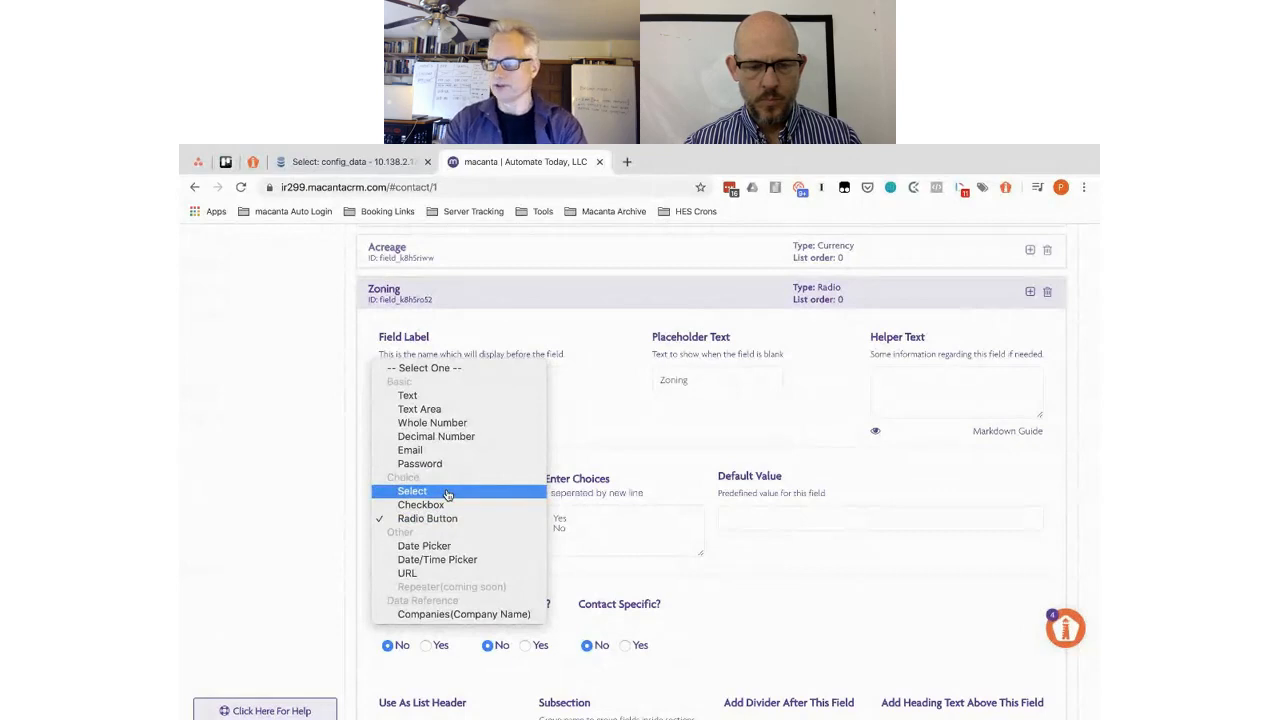
pyautogui.click(448, 492)
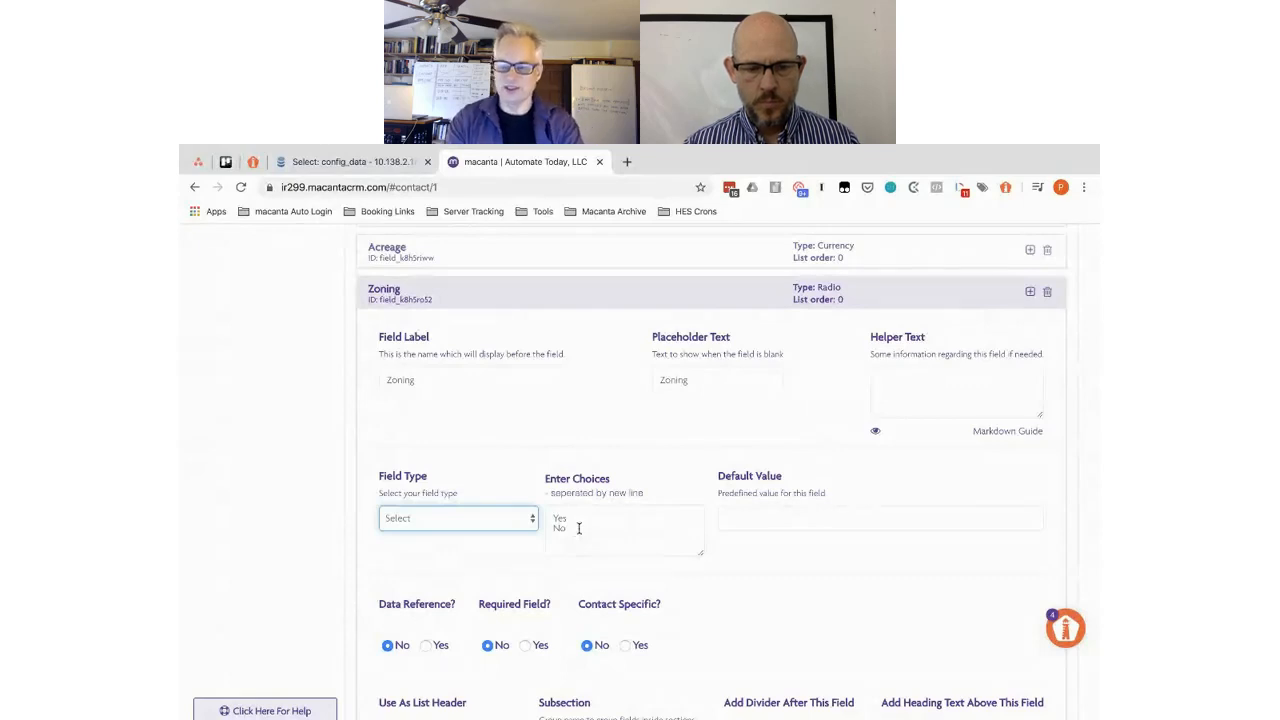
pyautogui.moveTo(578, 528); pyautogui.dragTo(549, 514)
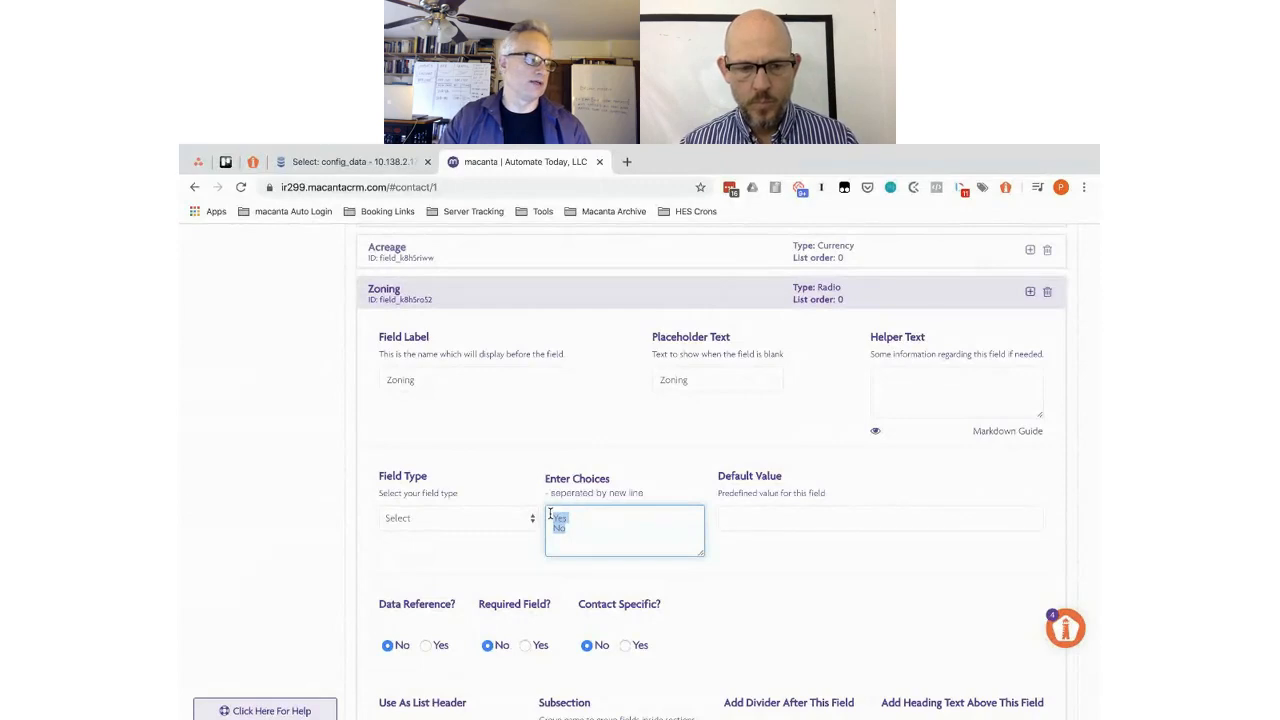
pyautogui.write('A-1 ')
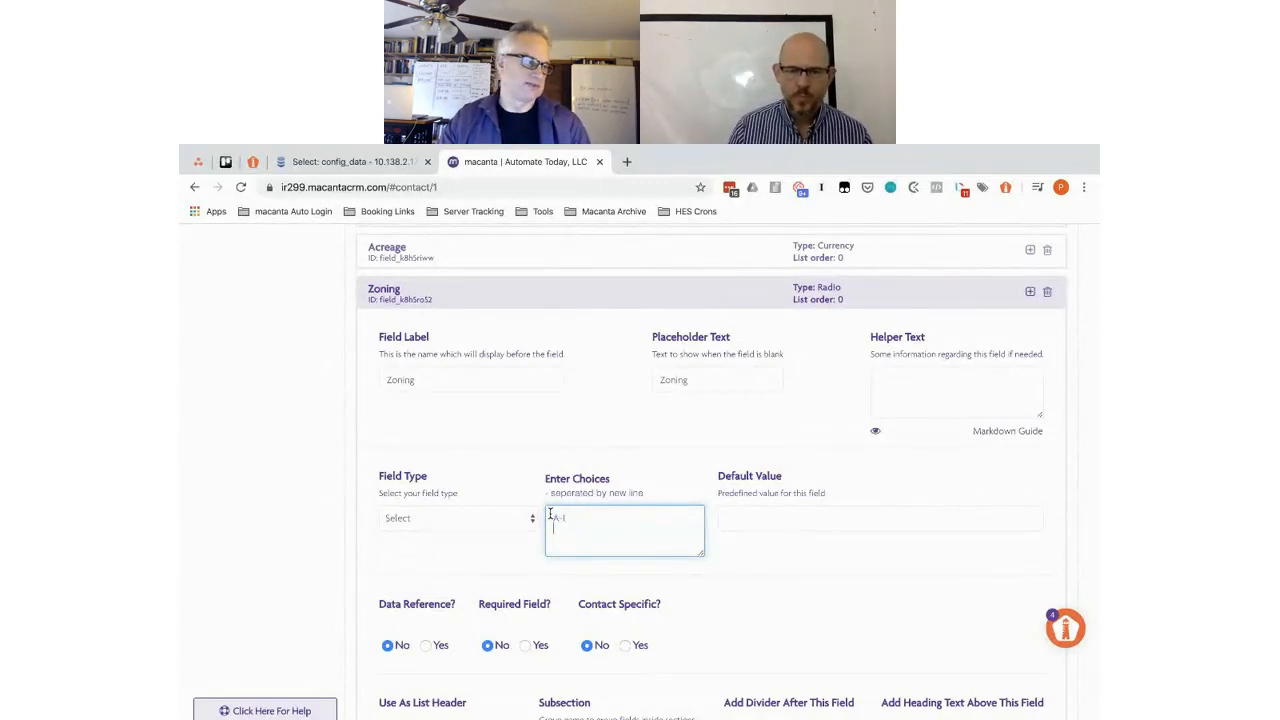
pyautogui.write('B-1 ')
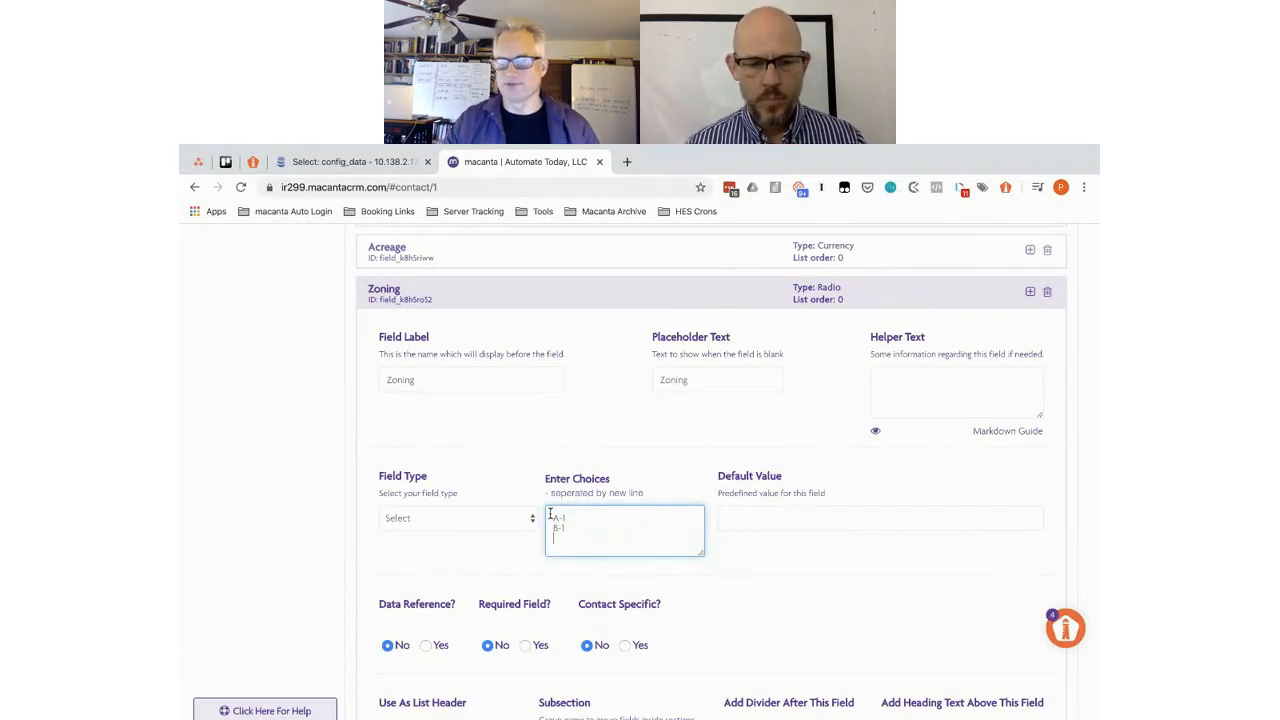
pyautogui.write('B-2')
# - Add Zoning choices C-1, C-2, R-1, R-2 and R-3, one per line
pyautogui.press('Return')
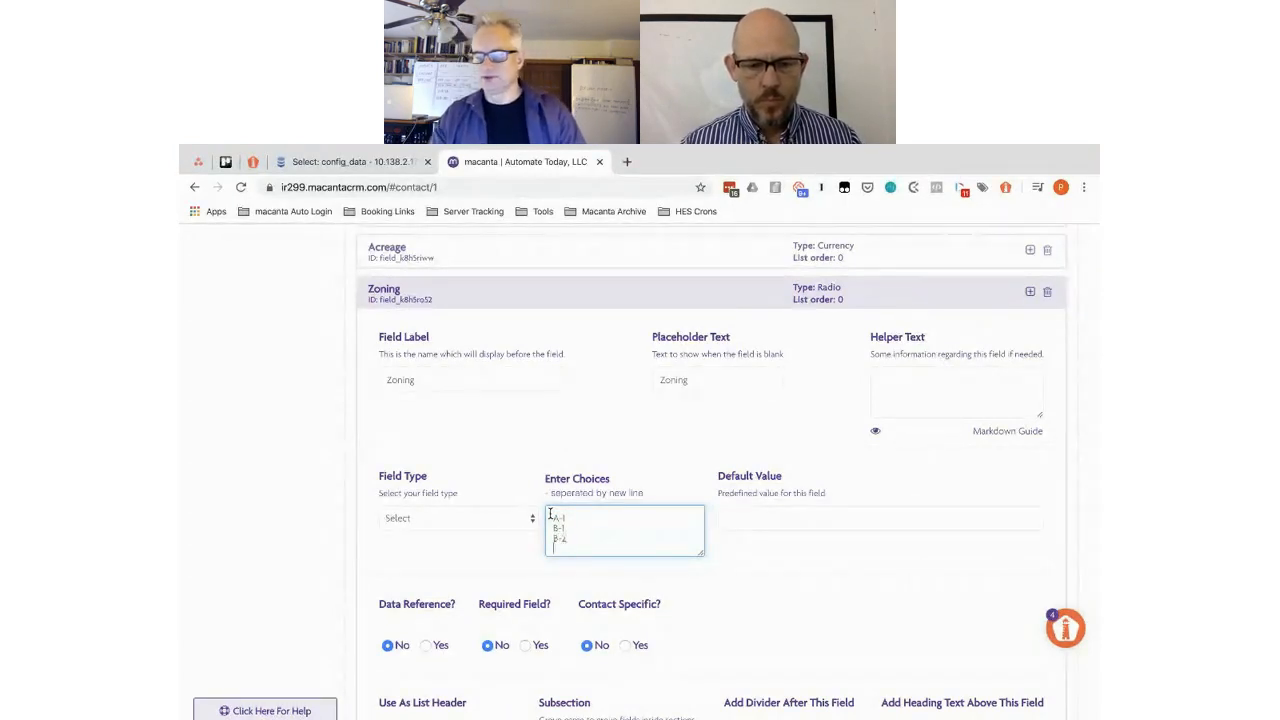
pyautogui.write('C-1')
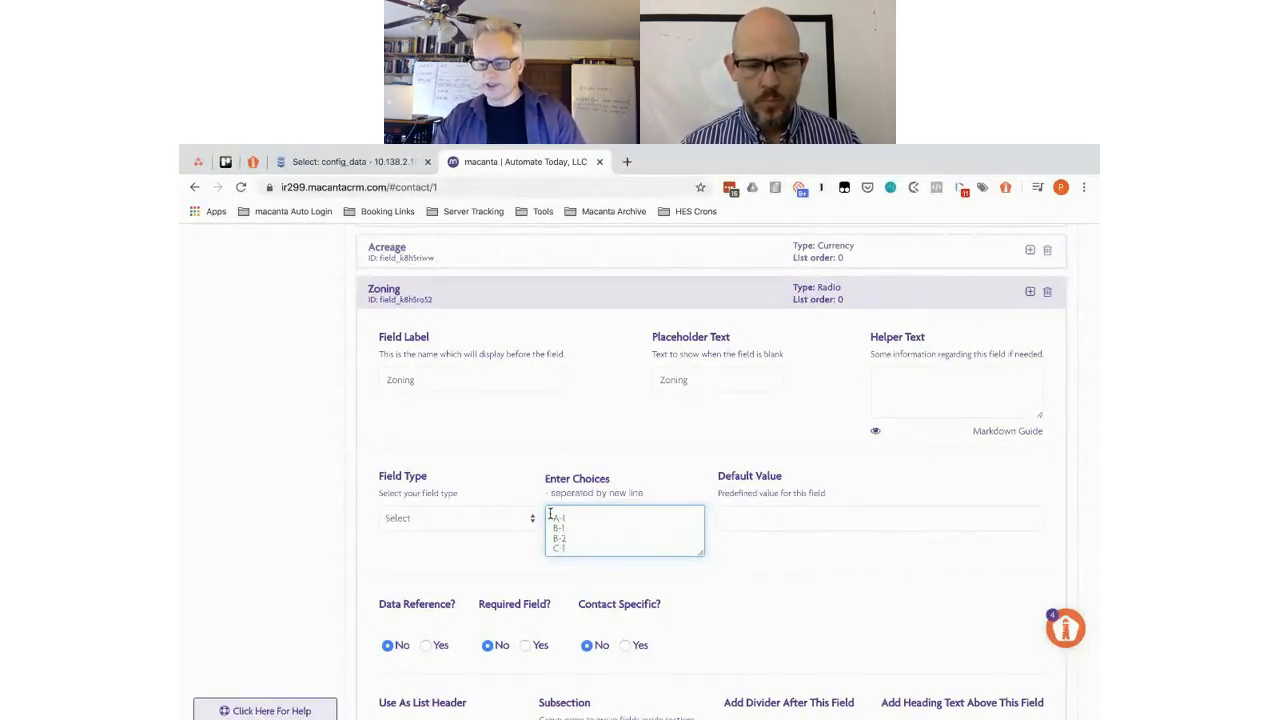
pyautogui.press('Return')
pyautogui.write('C-2')
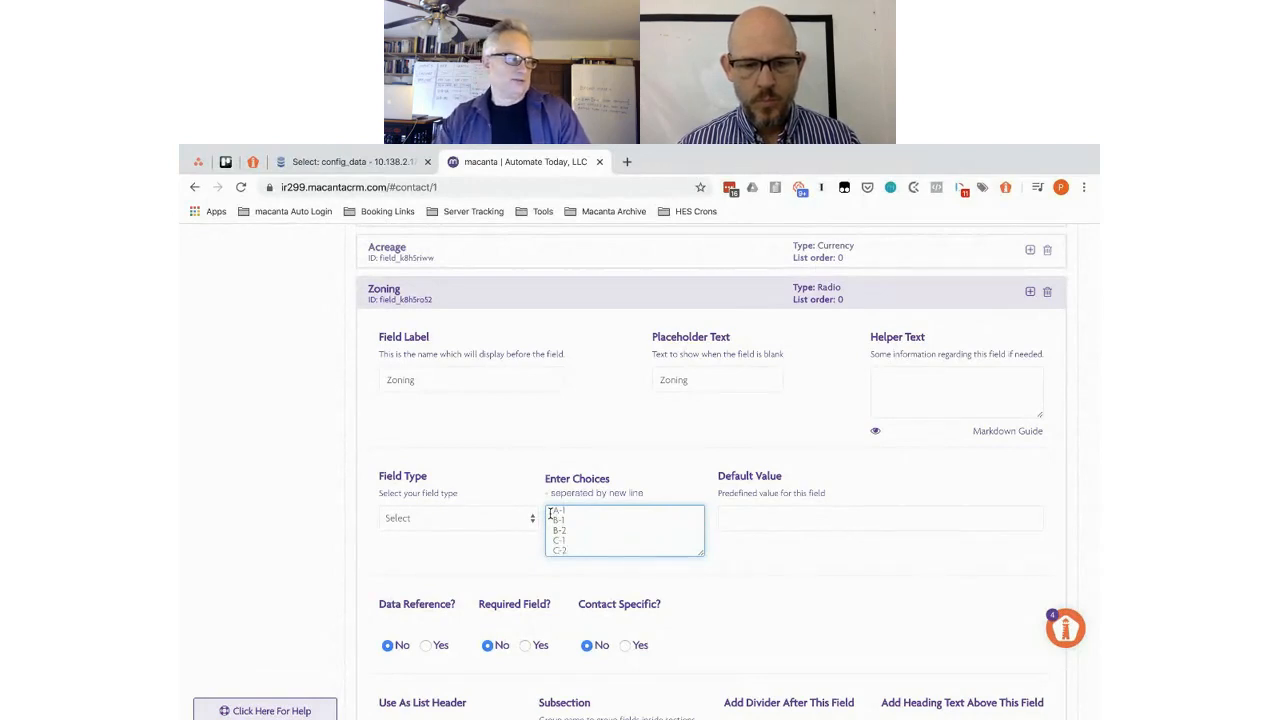
pyautogui.press('Return')
pyautogui.write('R-1')
pyautogui.press('Return')
pyautogui.write('R')
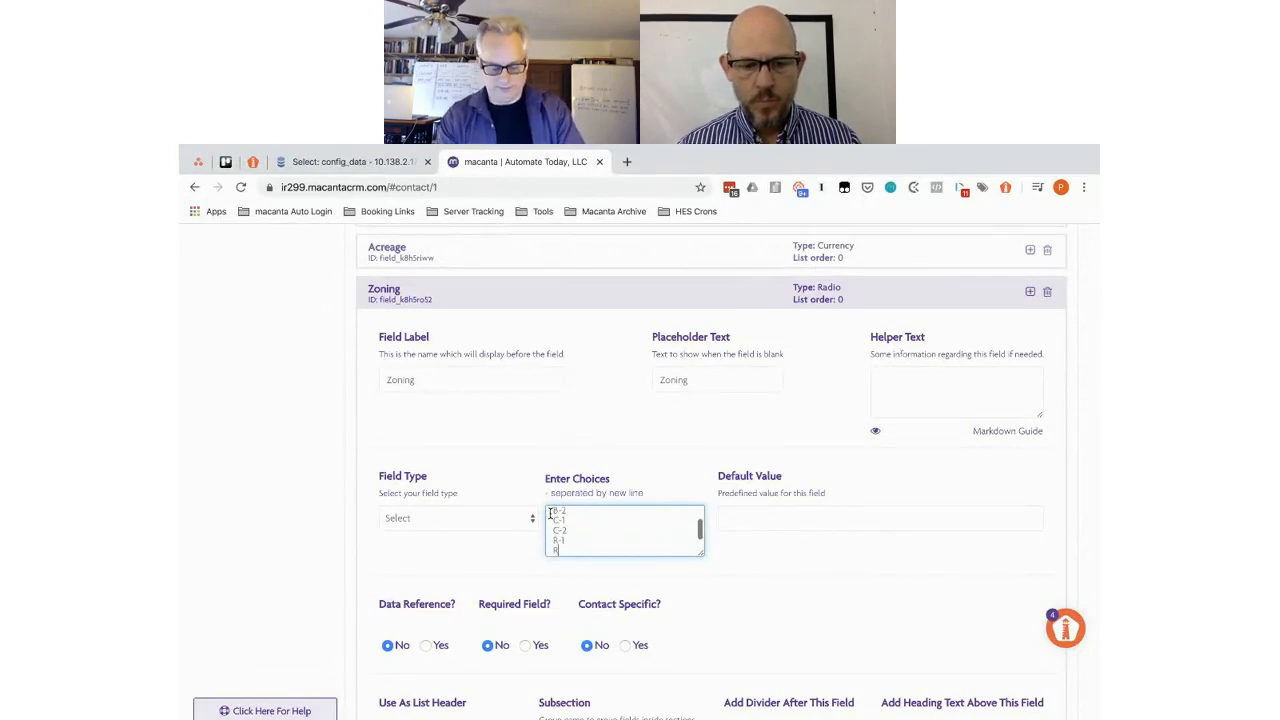
pyautogui.write('-2')
pyautogui.write('R-3')
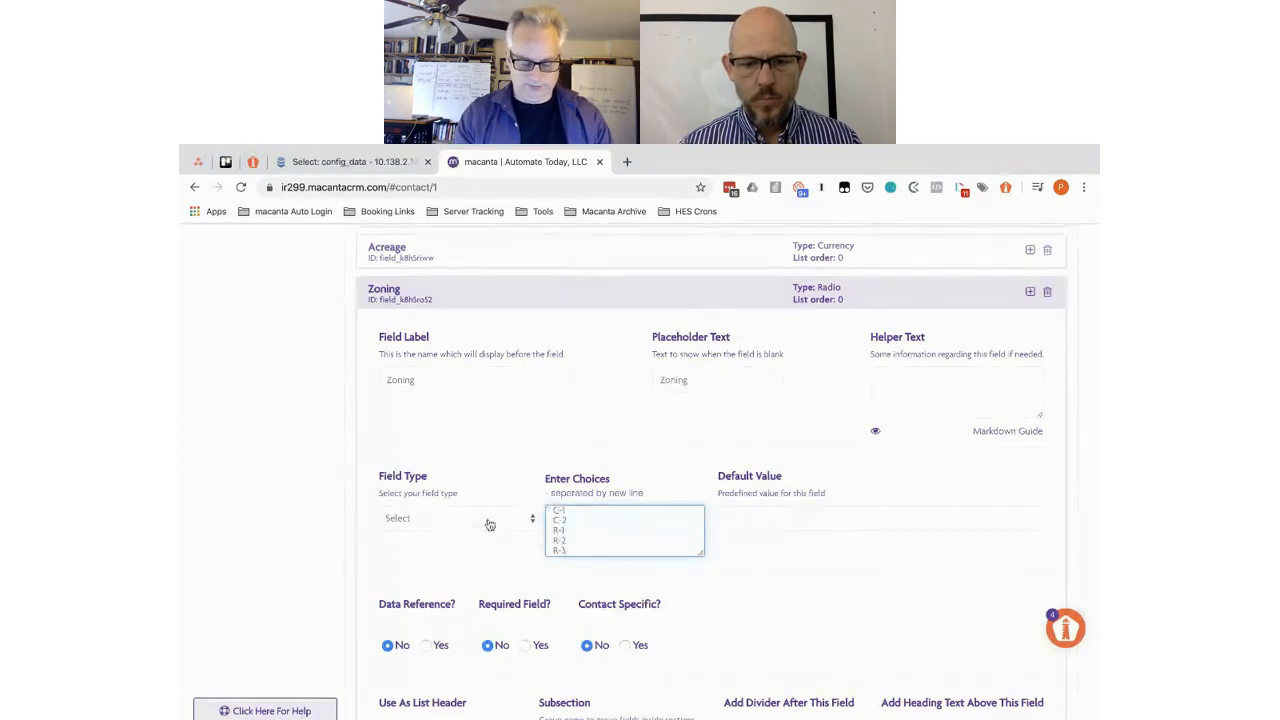
pyautogui.scroll(-1, 488, 524)
pyautogui.scroll(-1, 489, 524)
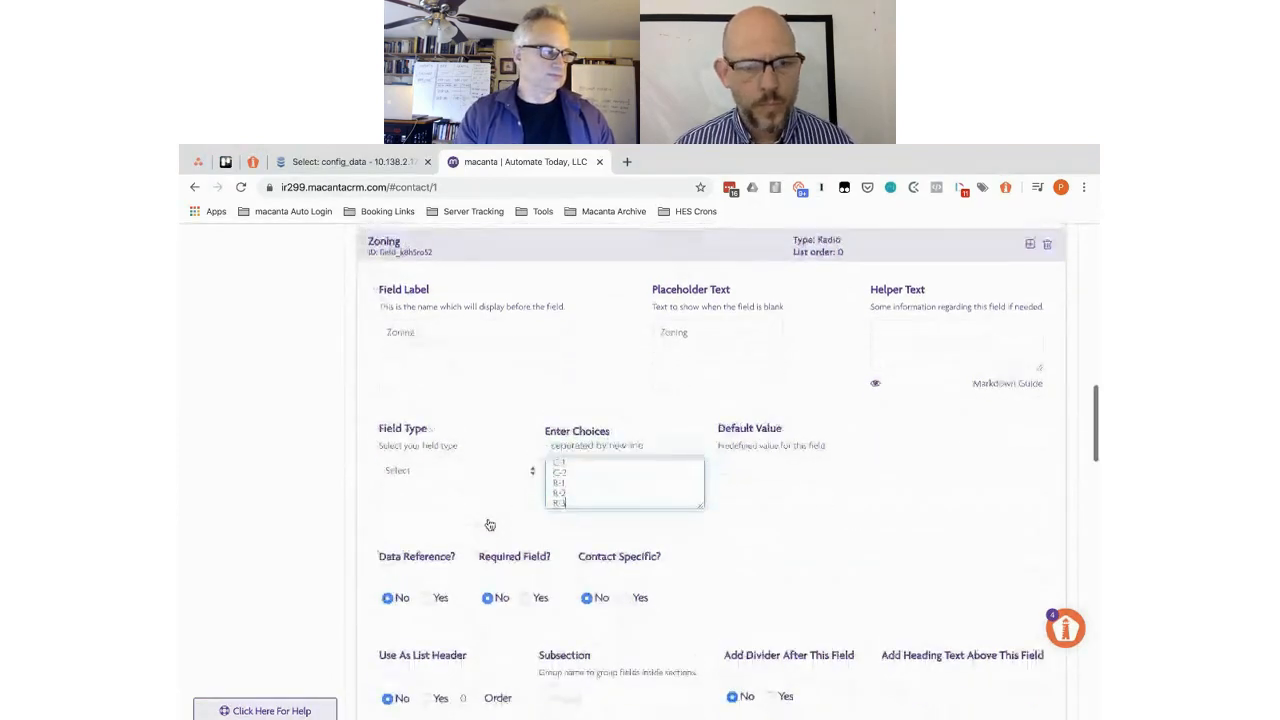
pyautogui.scroll(-3, 570, 560)
# - Set Zoning's subsection to 'Government / Use' and select that text
pyautogui.click(556, 544)
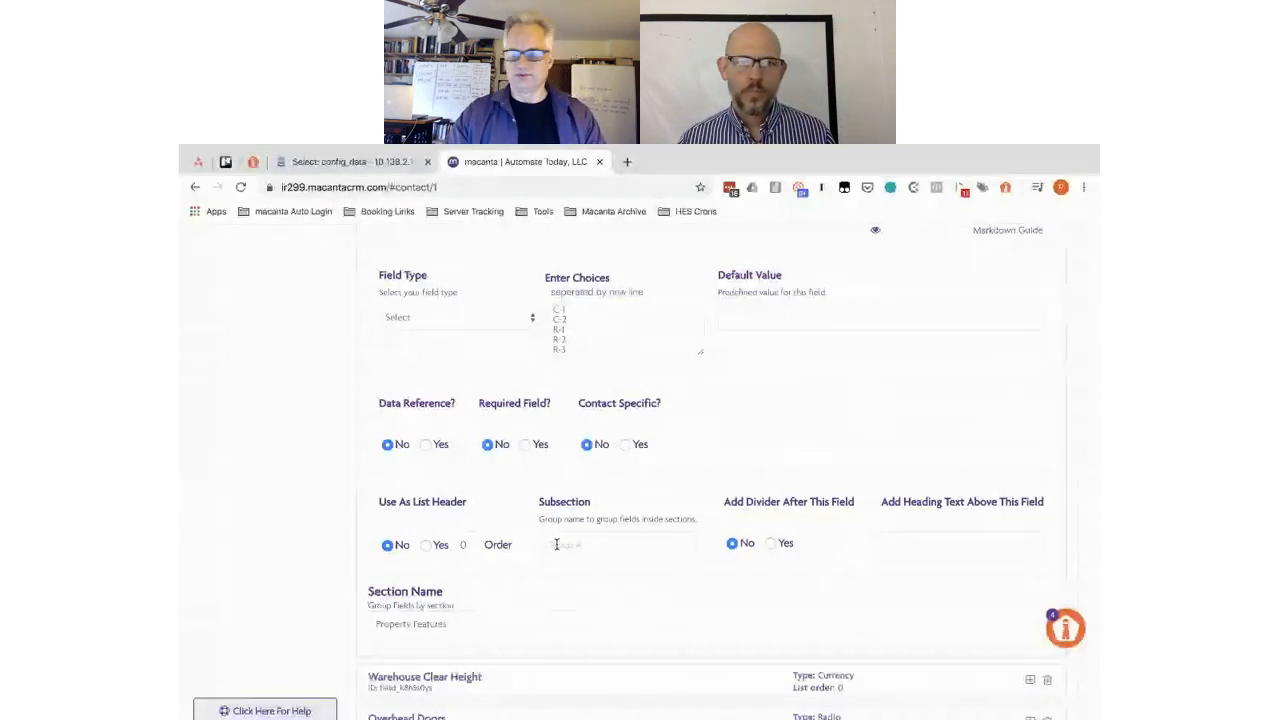
pyautogui.scroll(1, 463, 406)
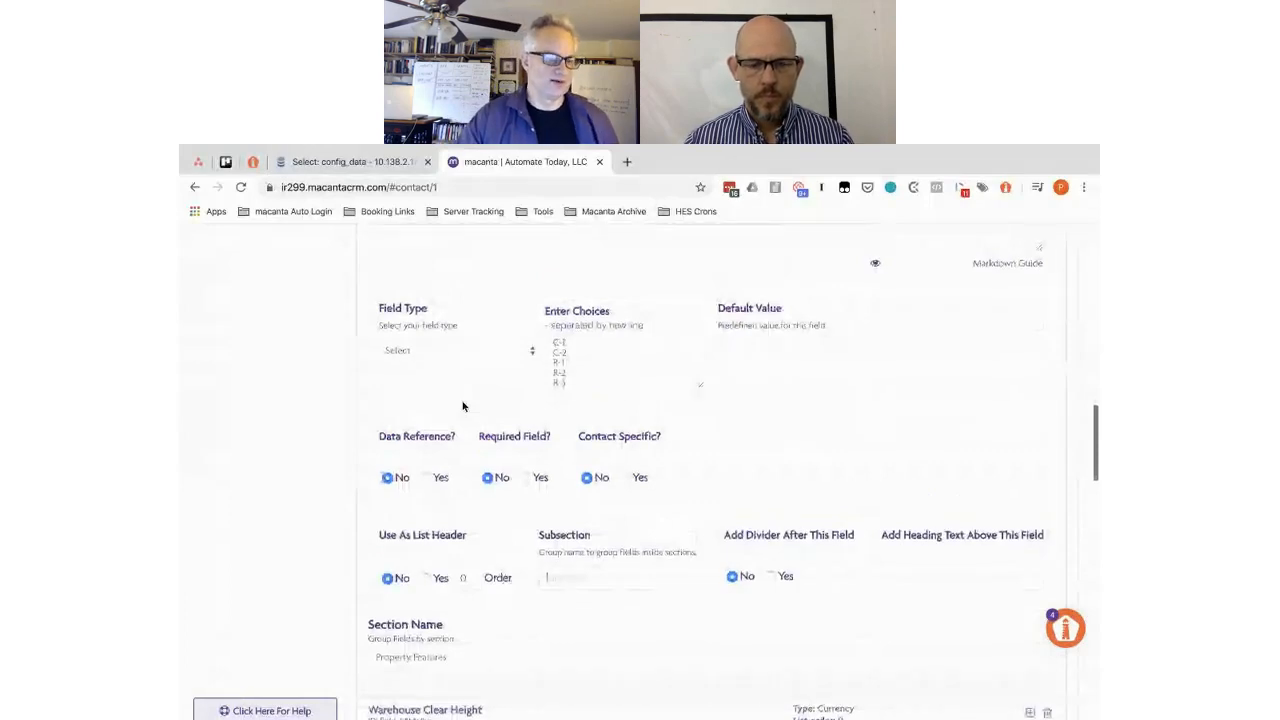
pyautogui.scroll(1, 463, 406)
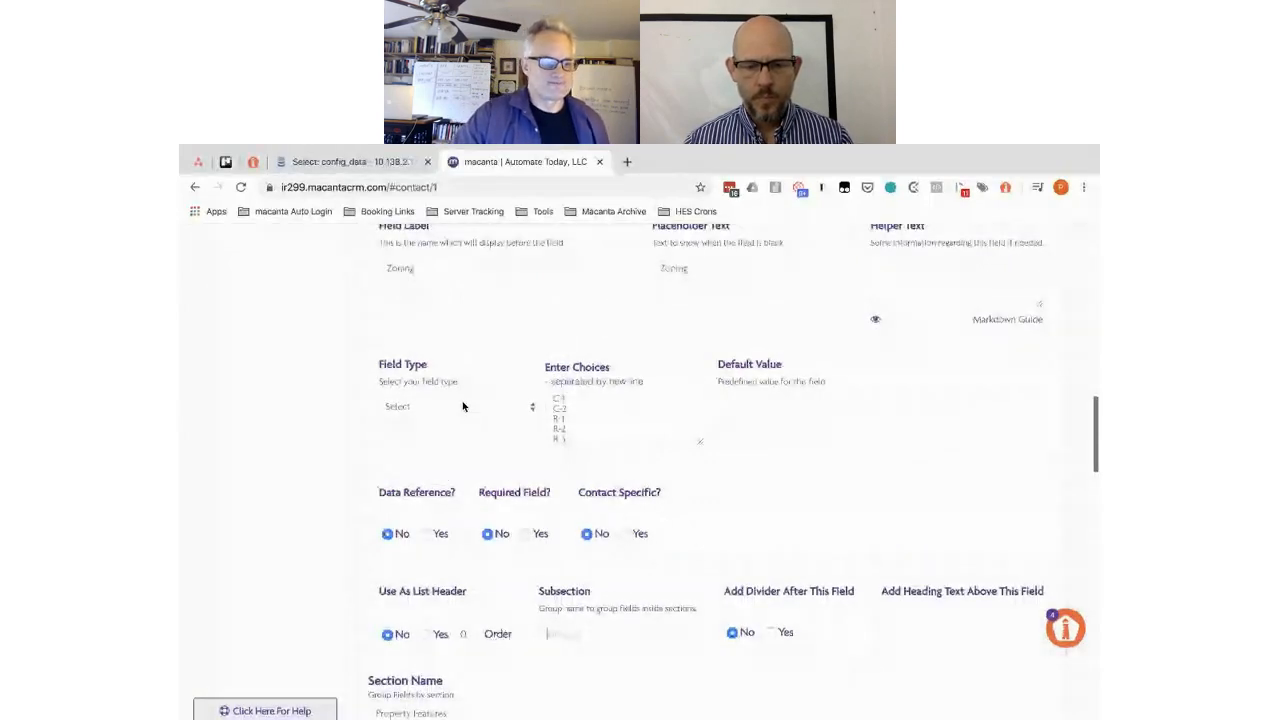
pyautogui.scroll(-2, 572, 521)
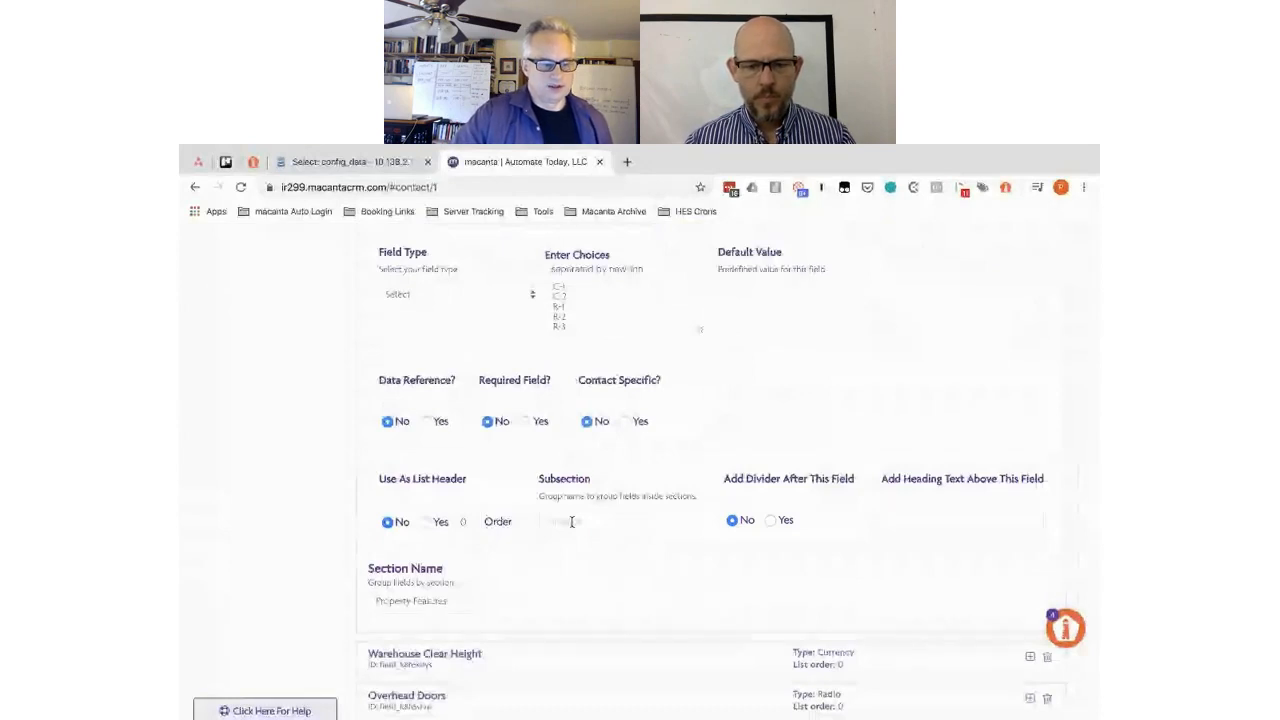
pyautogui.click(572, 521)
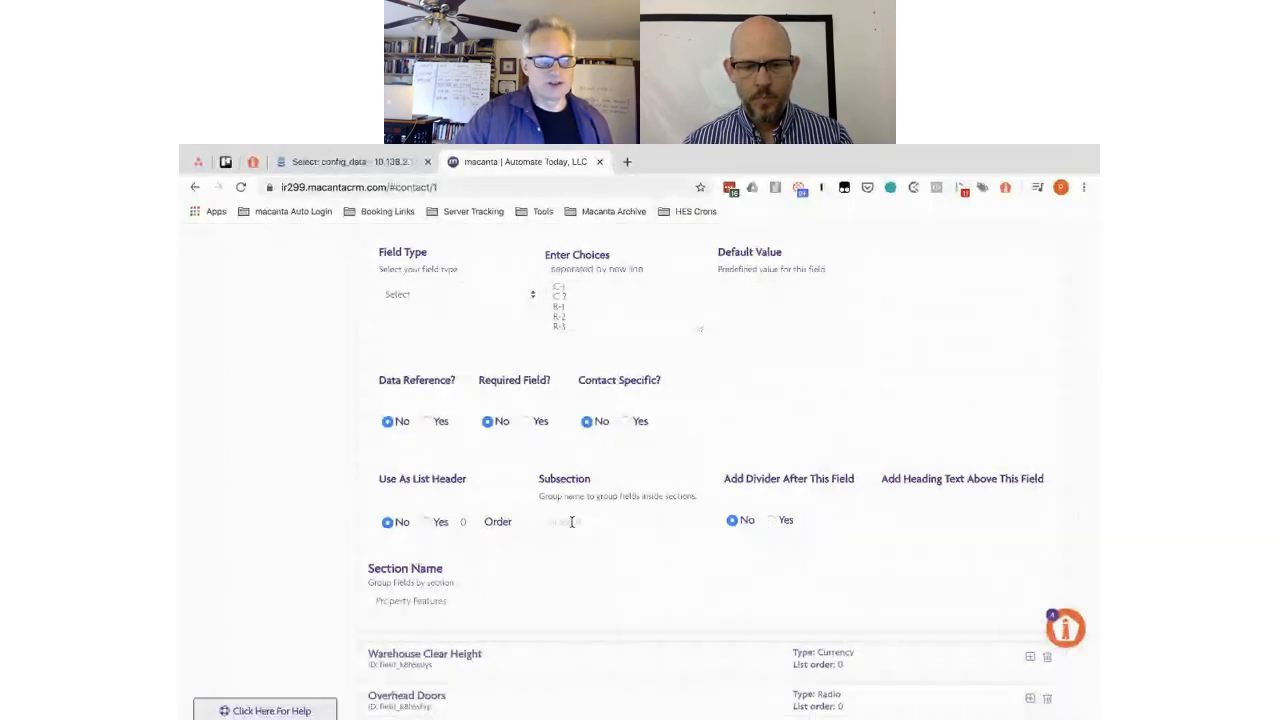
pyautogui.write('Go')
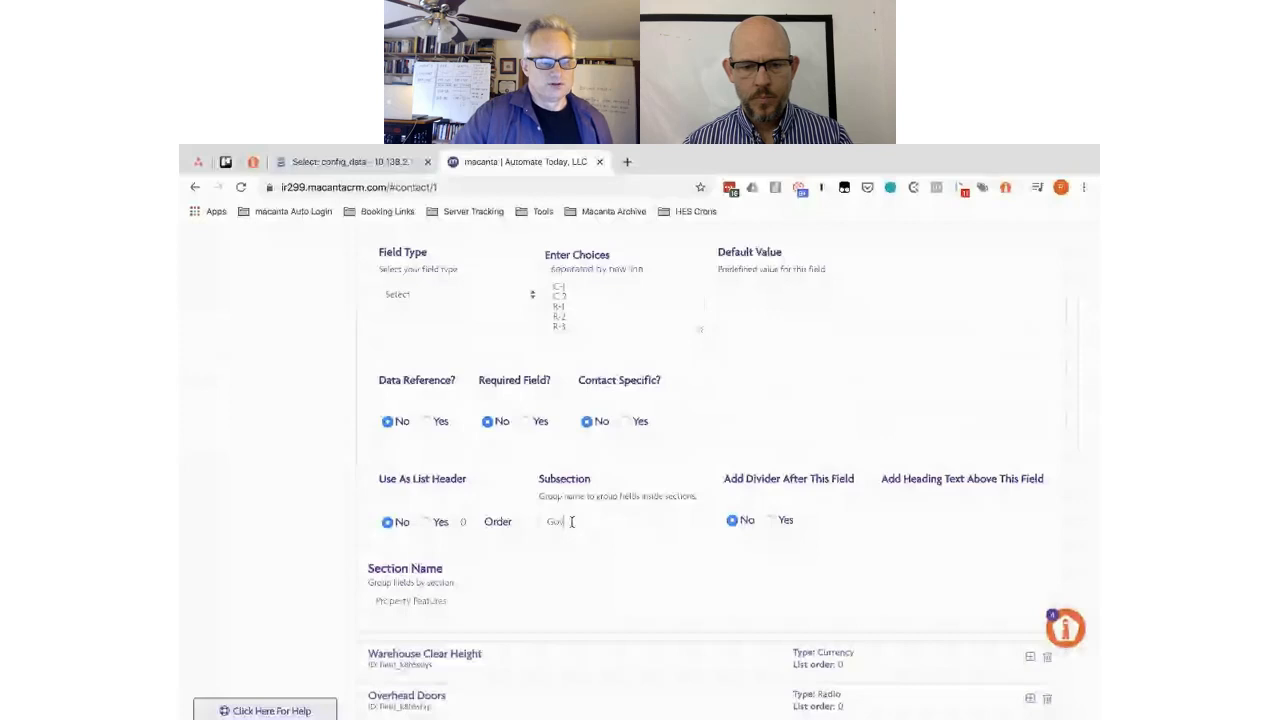
pyautogui.write('vernment')
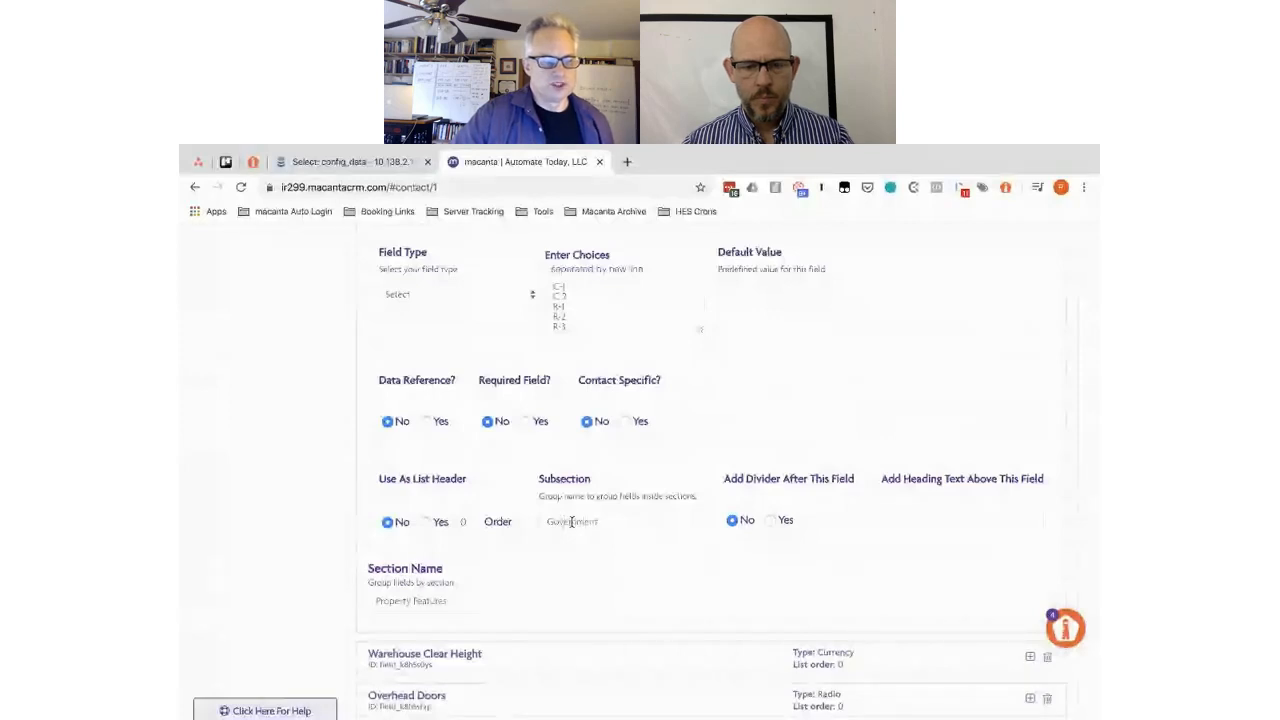
pyautogui.write(' / Use')
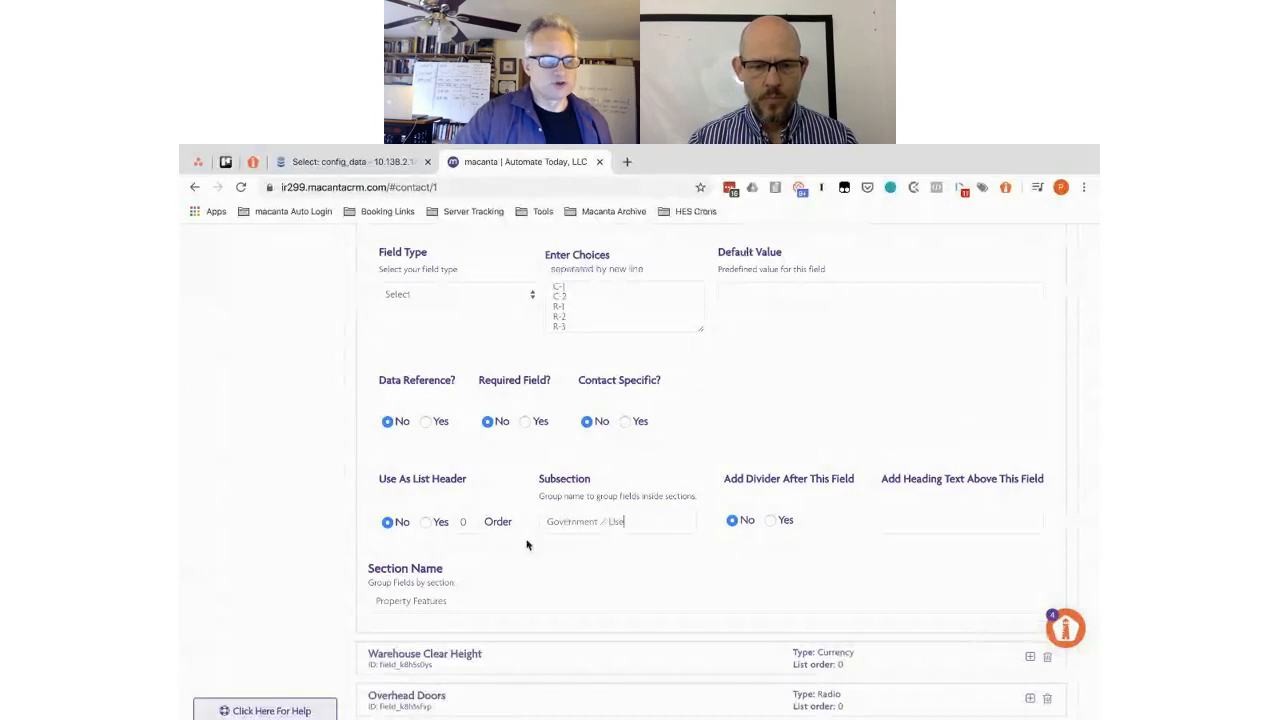
pyautogui.scroll(-1, 512, 546)
pyautogui.scroll(1, 512, 546)
pyautogui.moveTo(628, 465); pyautogui.dragTo(531, 459)
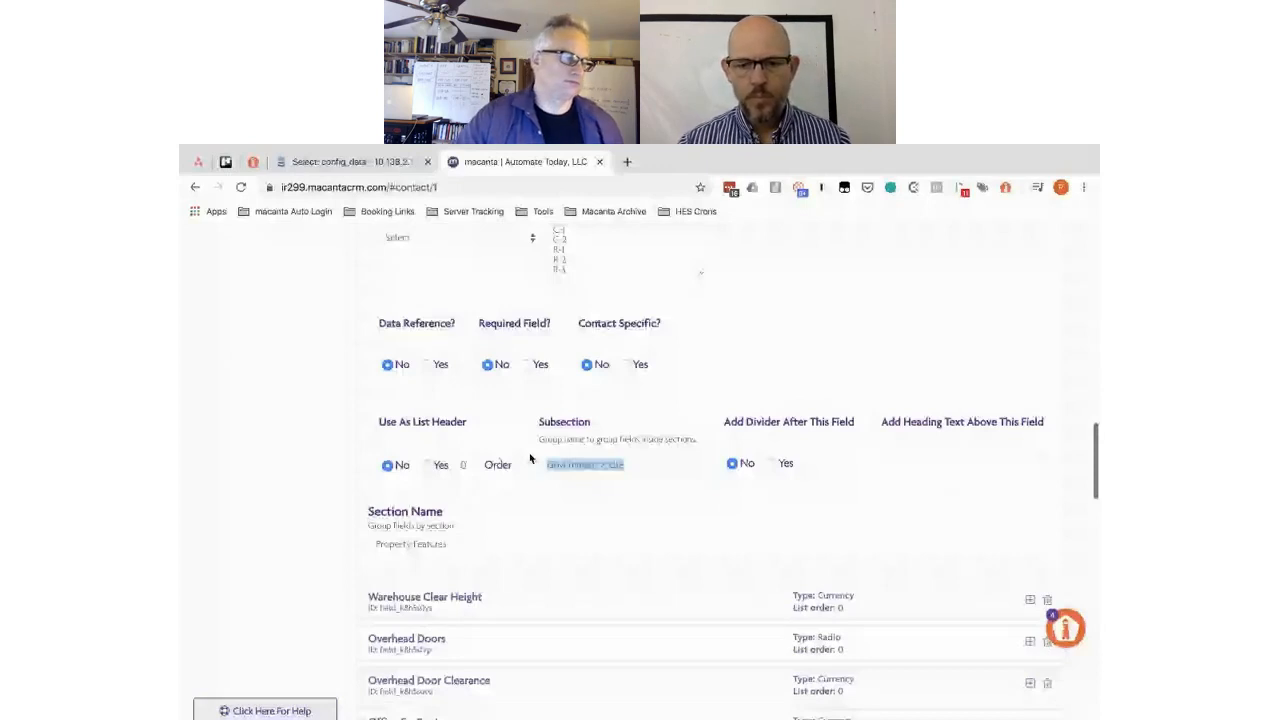
pyautogui.scroll(2, 536, 603)
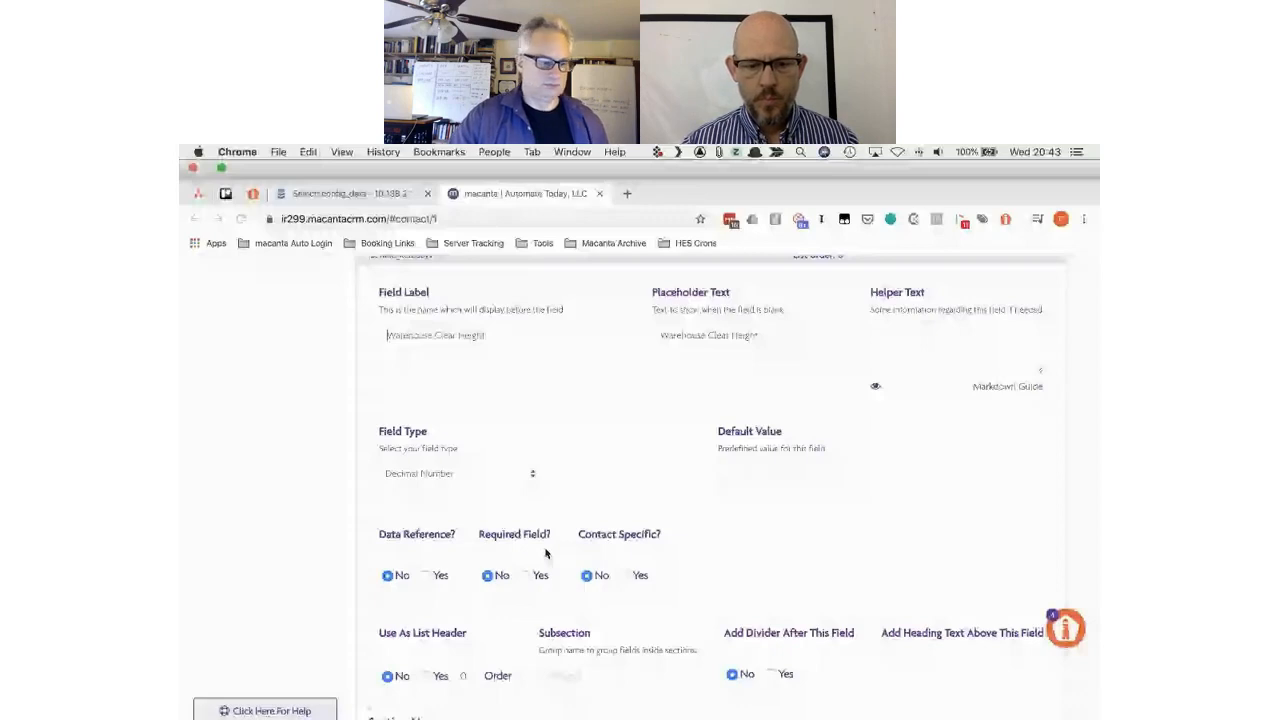
# - Paste Dimensions as Warehouse Clear Height's subsection
pyautogui.click(561, 643)
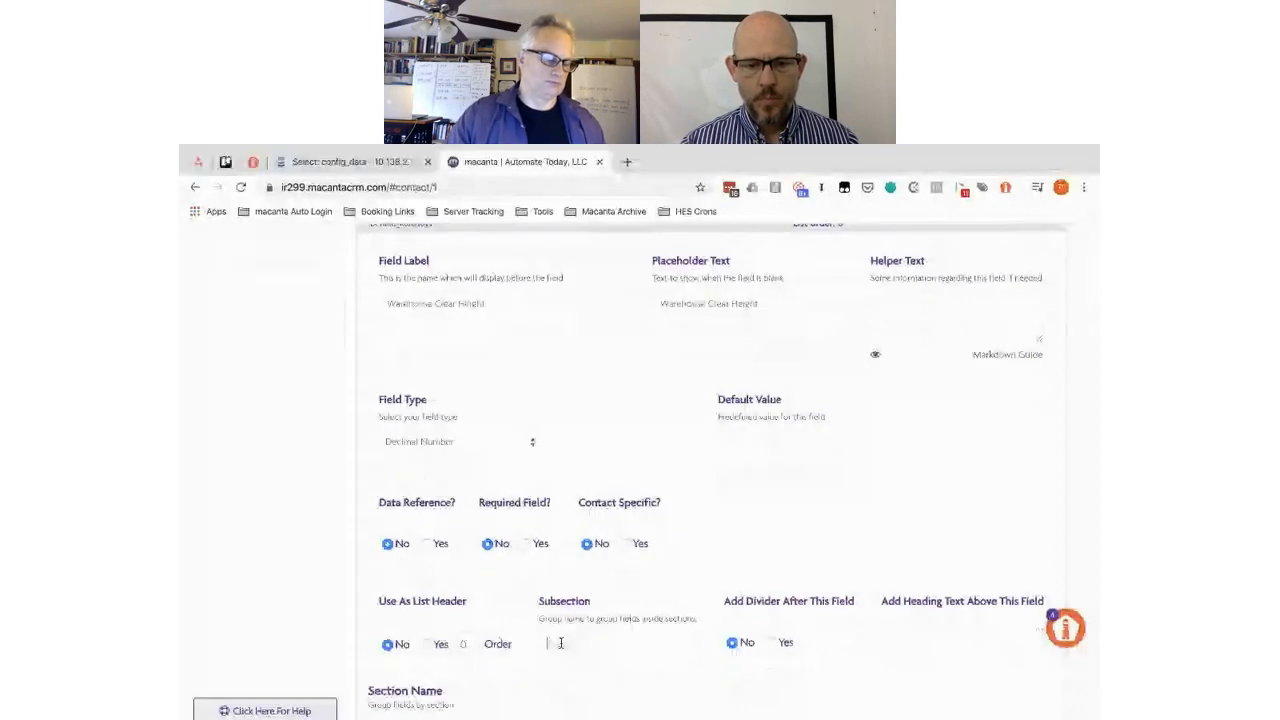
pyautogui.write('Dimensions')
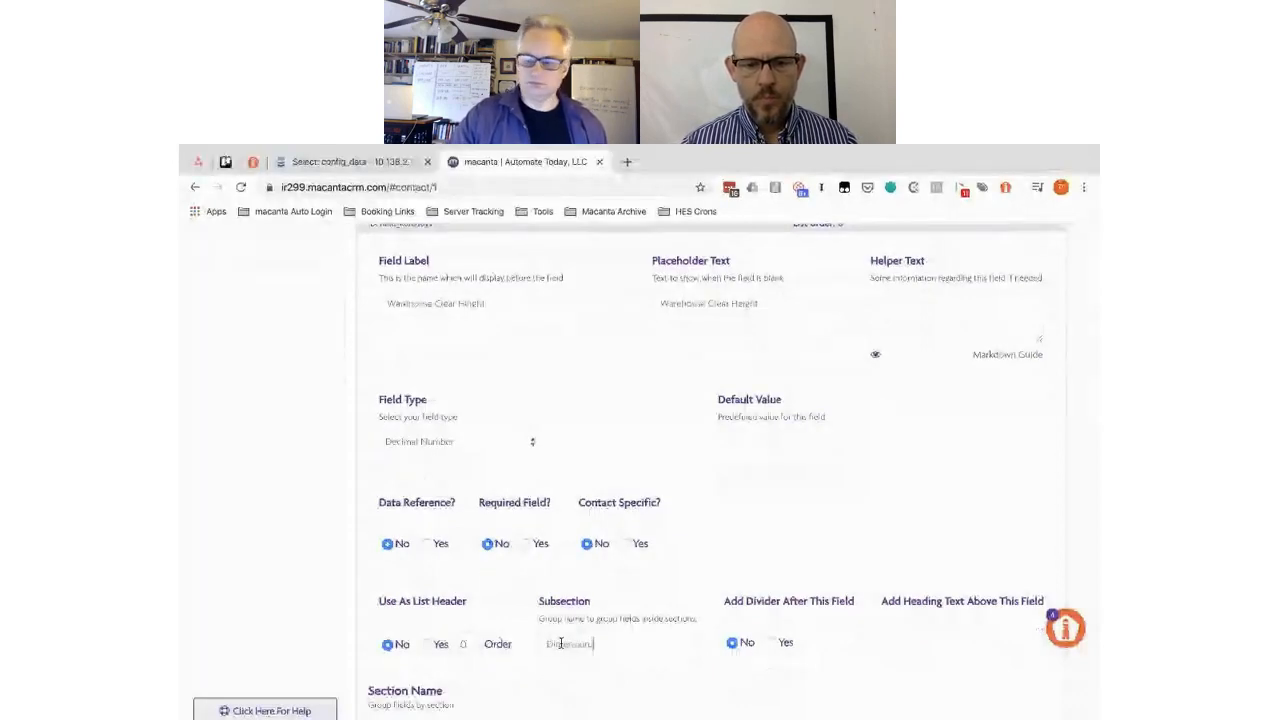
pyautogui.scroll(-3, 561, 643)
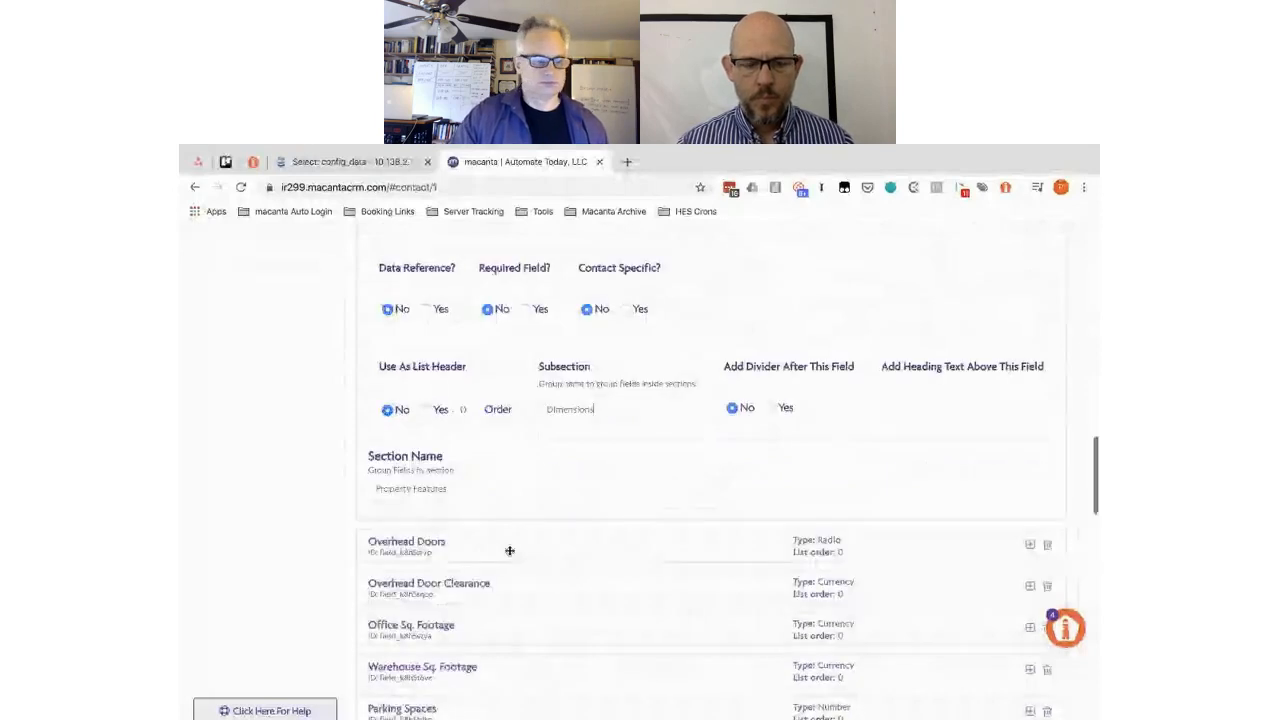
# - Make Overhead Doors a Whole Number field with subsection Dimensions
pyautogui.click(509, 550)
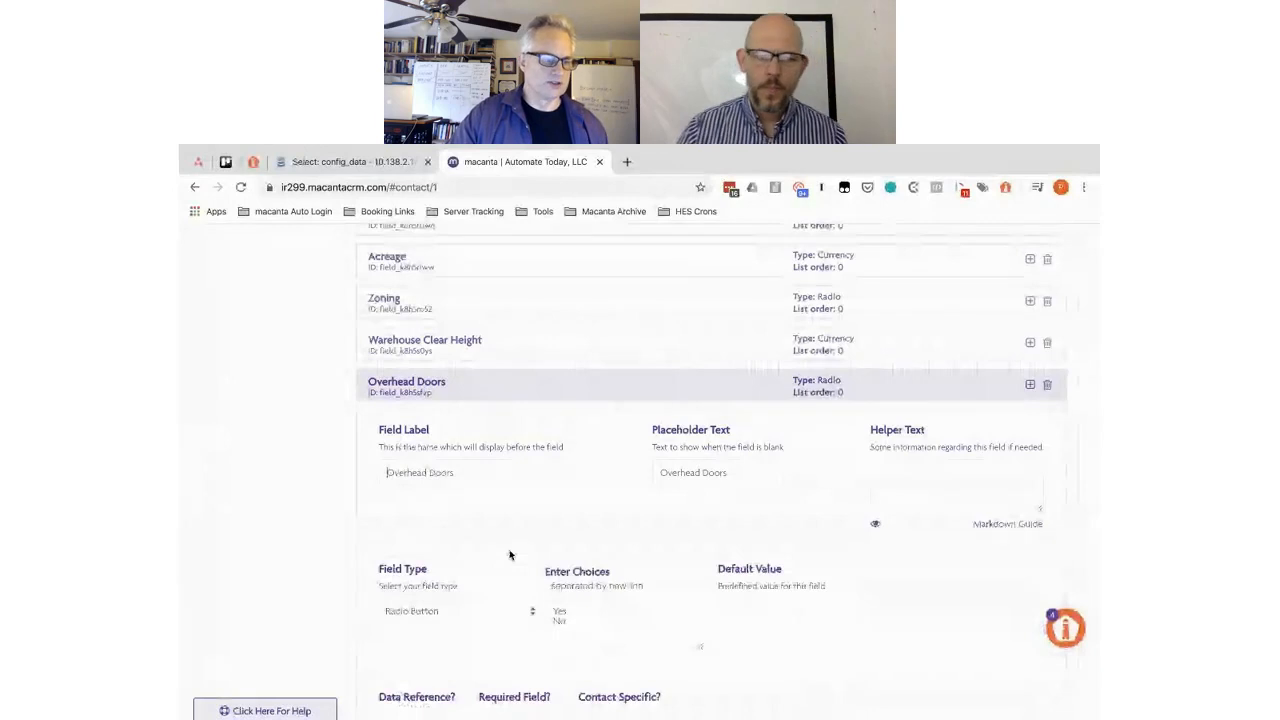
pyautogui.scroll(-3, 509, 555)
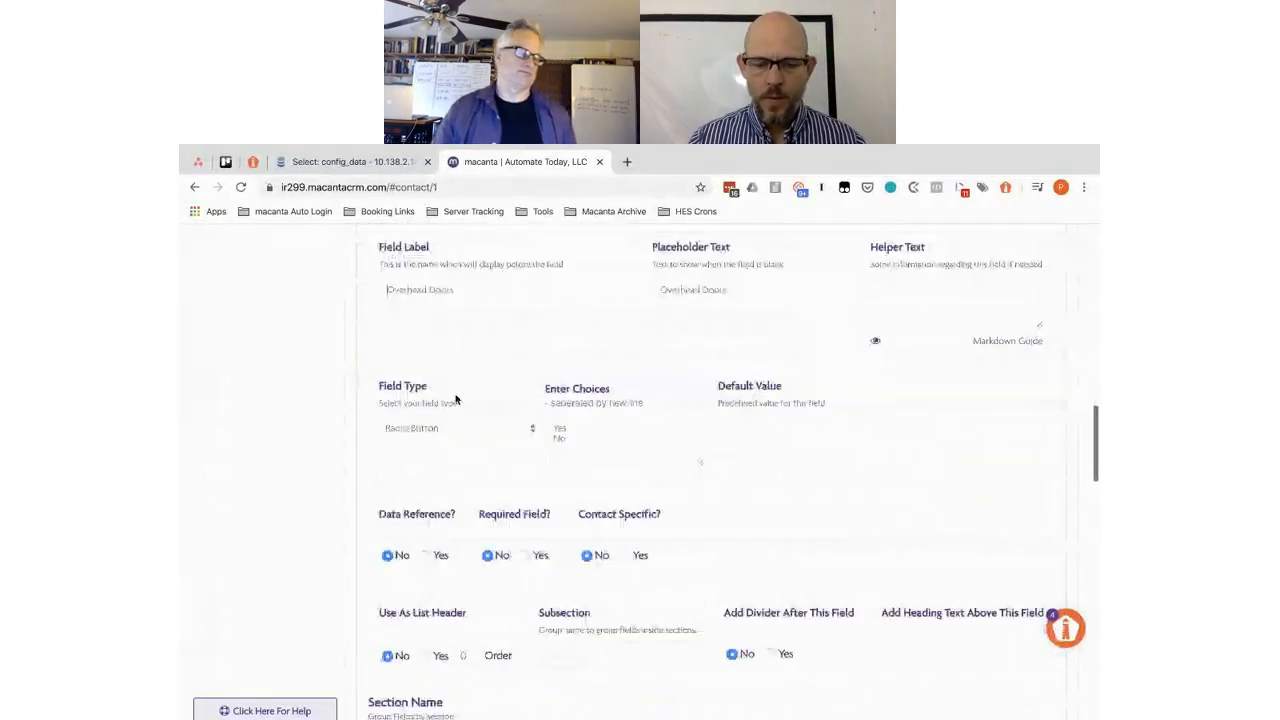
pyautogui.click(445, 430)
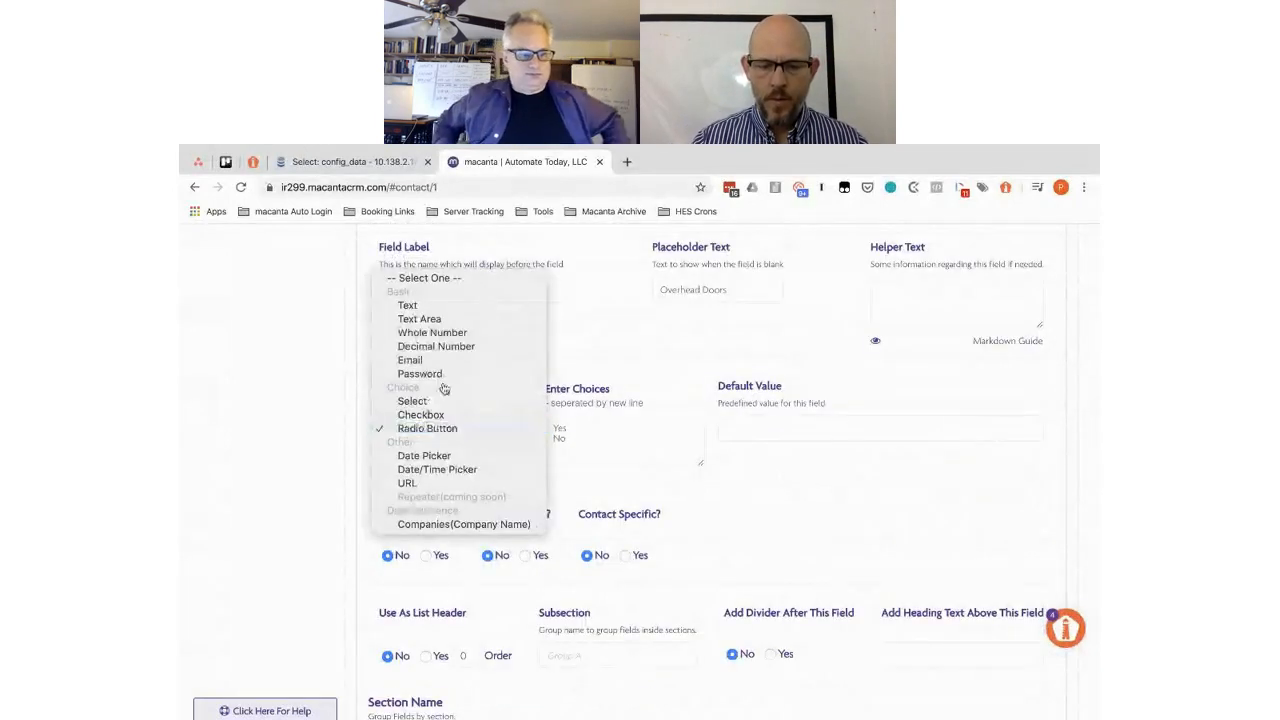
pyautogui.click(445, 332)
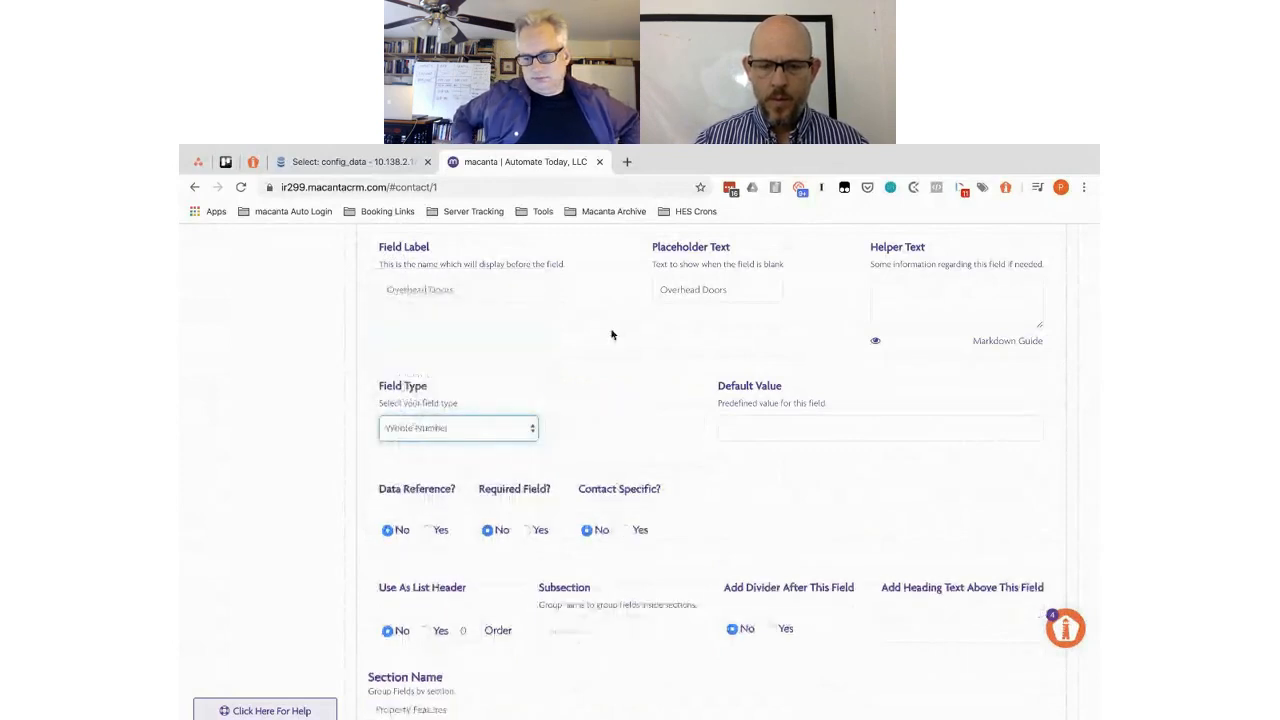
pyautogui.scroll(-2, 635, 445)
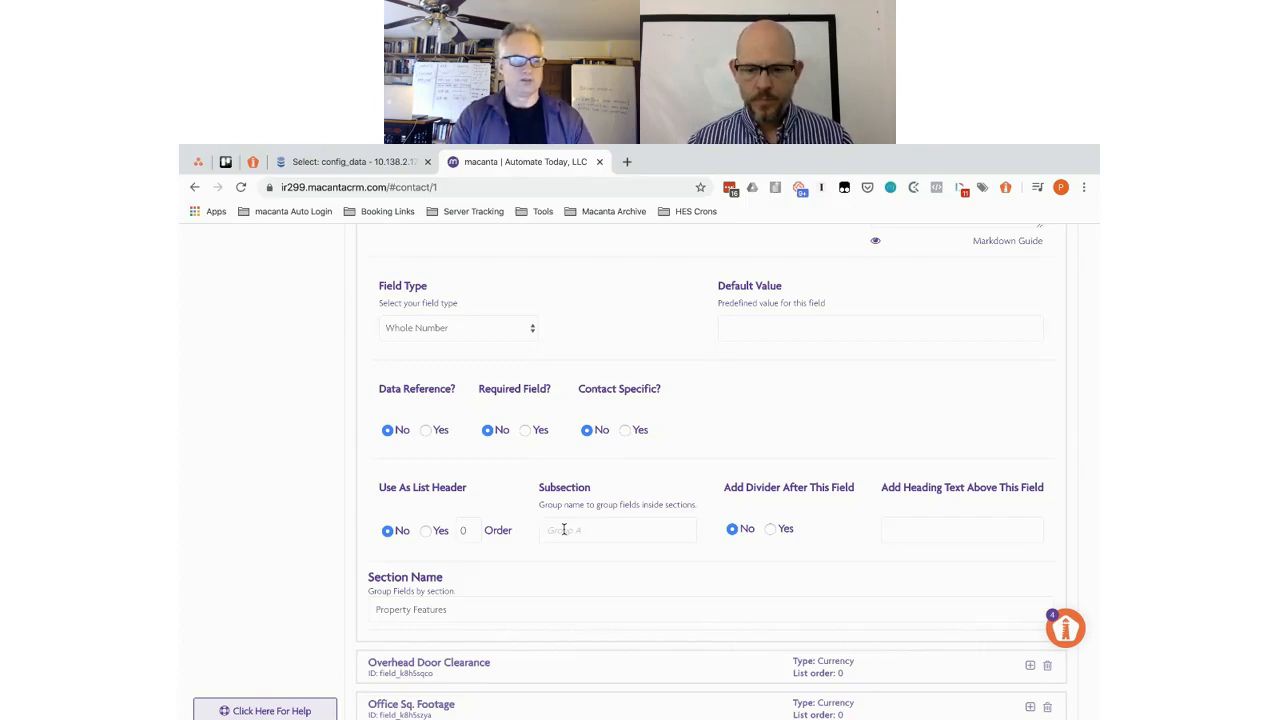
pyautogui.click(564, 530)
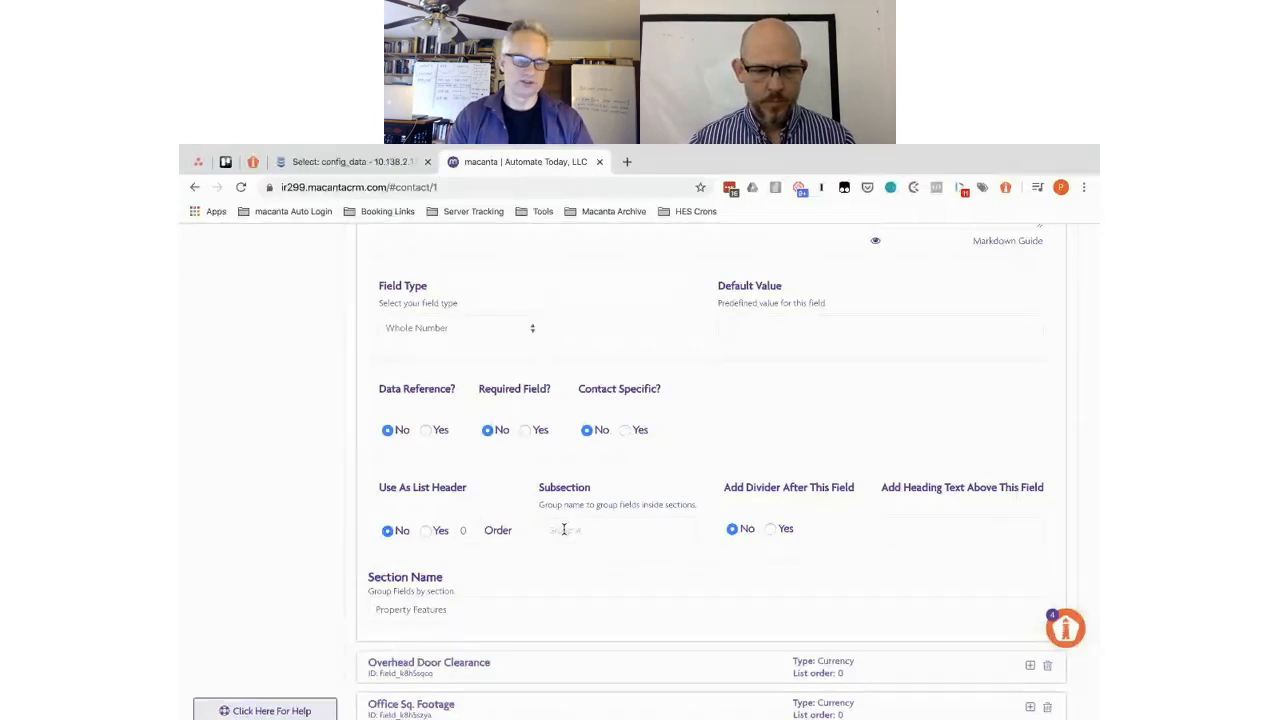
pyautogui.write('Dimensions')
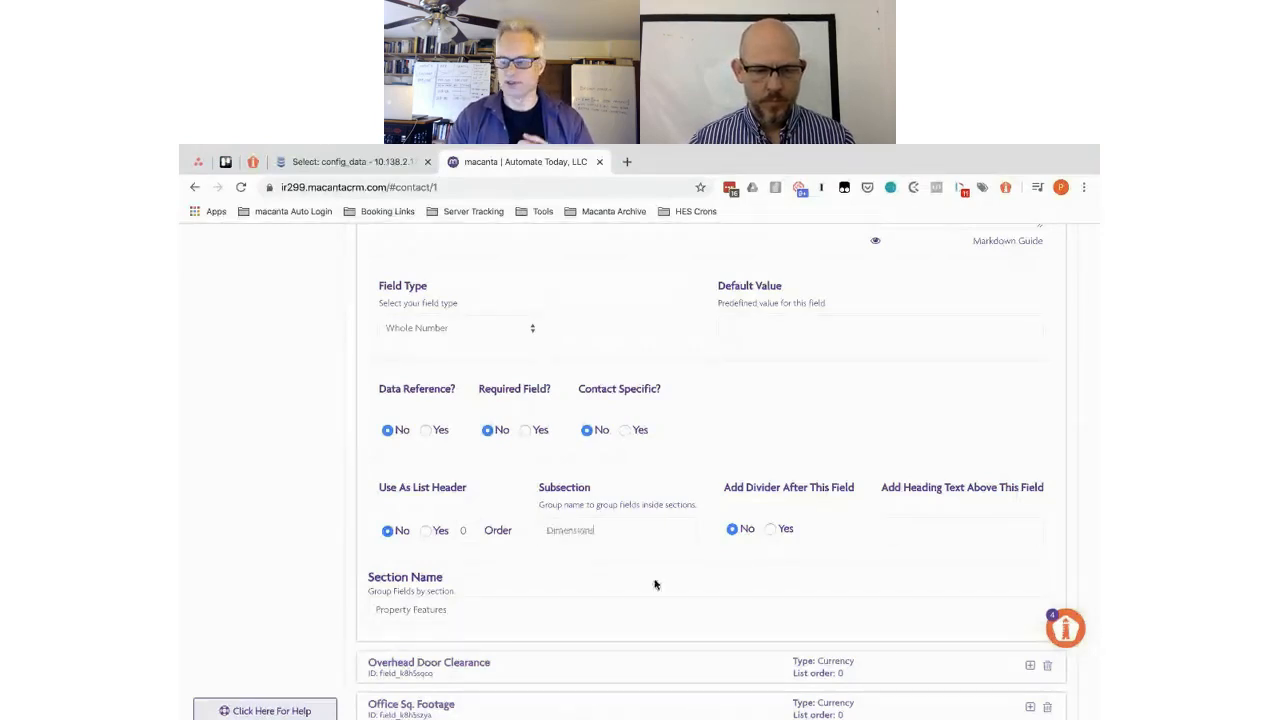
pyautogui.click(542, 665)
# - Paste Dimensions as the subsection for Overhead Door Clearance and Office Sq. Footage
pyautogui.click(575, 579)
pyautogui.write('Dimensions')
pyautogui.scroll(-3, 572, 581)
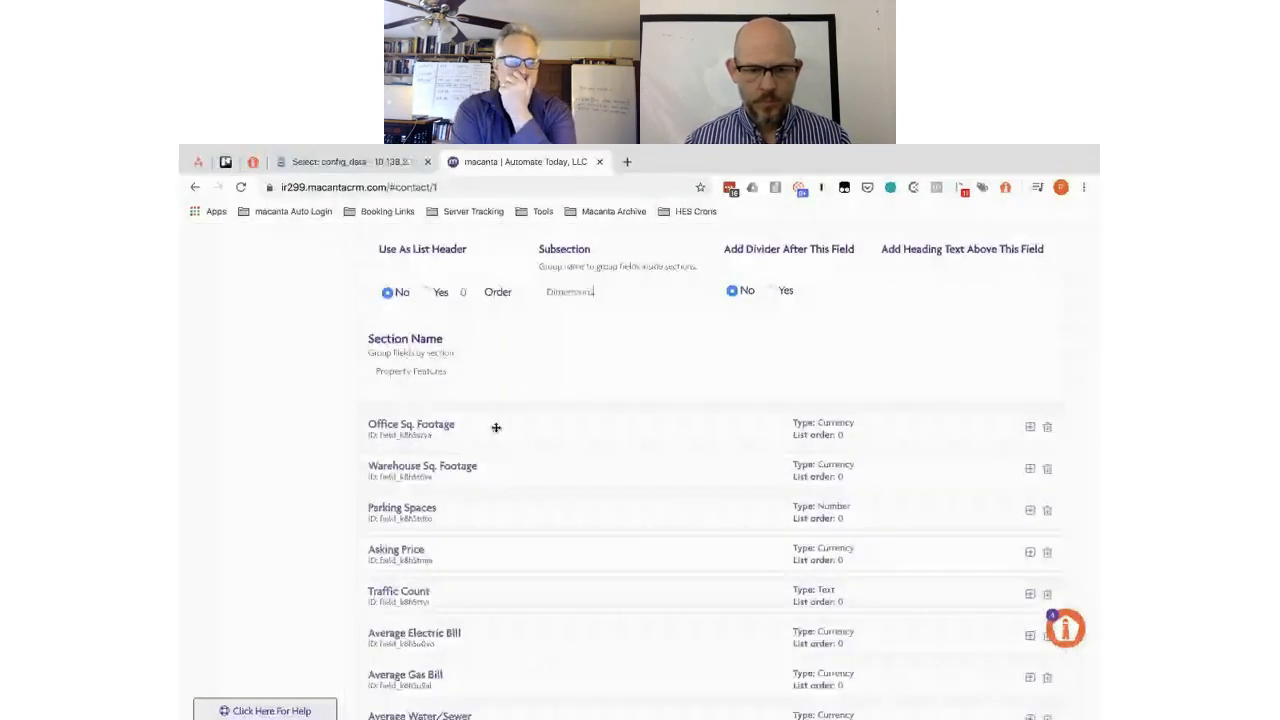
pyautogui.click(500, 427)
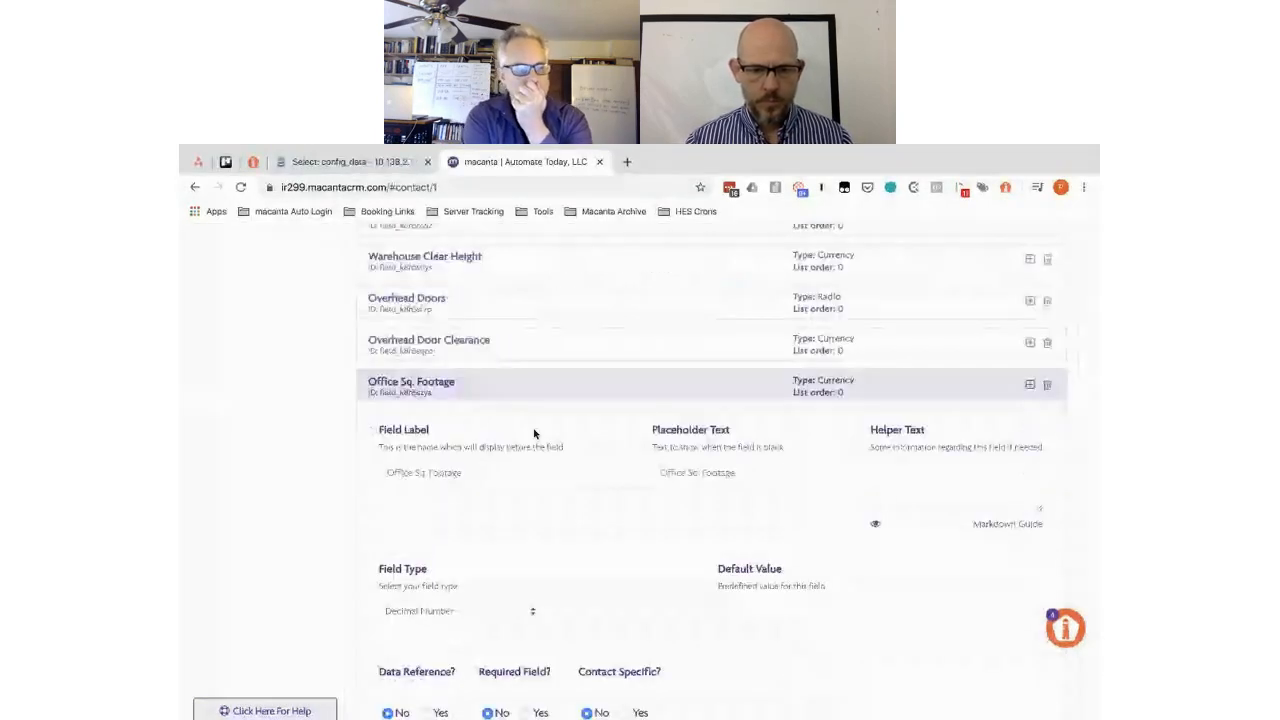
pyautogui.scroll(-3, 634, 552)
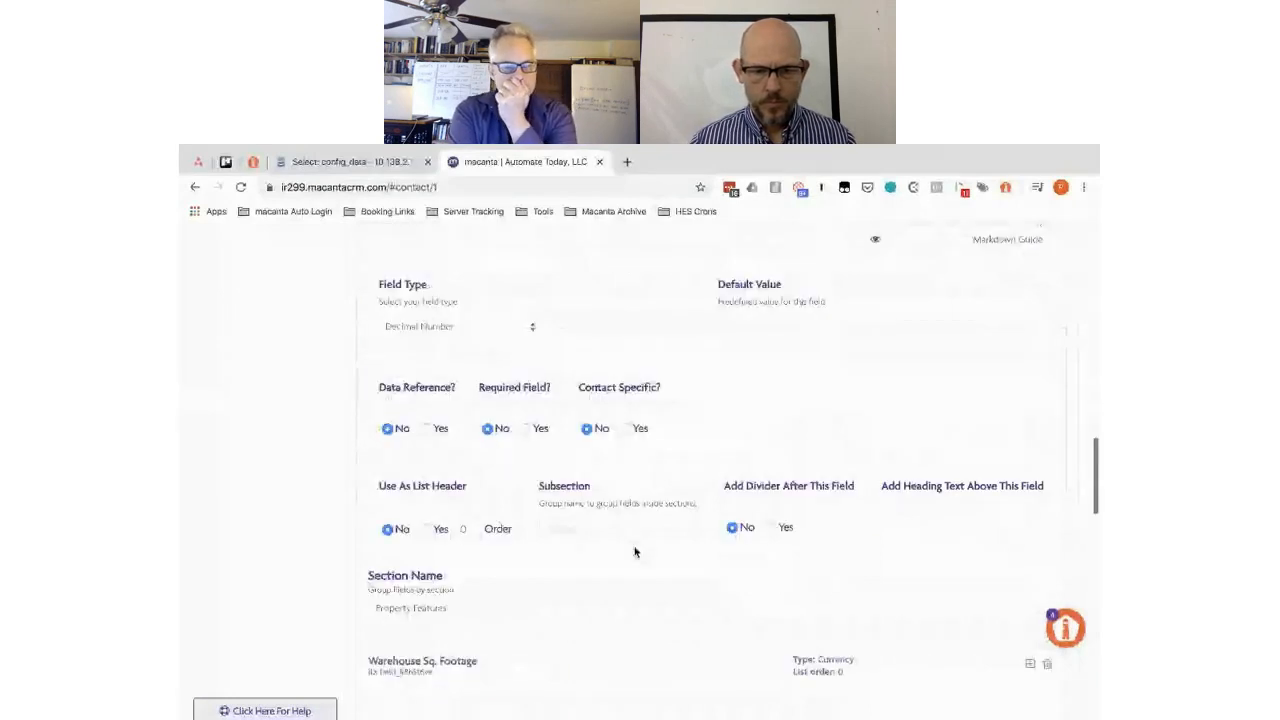
pyautogui.click(634, 552)
pyautogui.write('Dimensions')
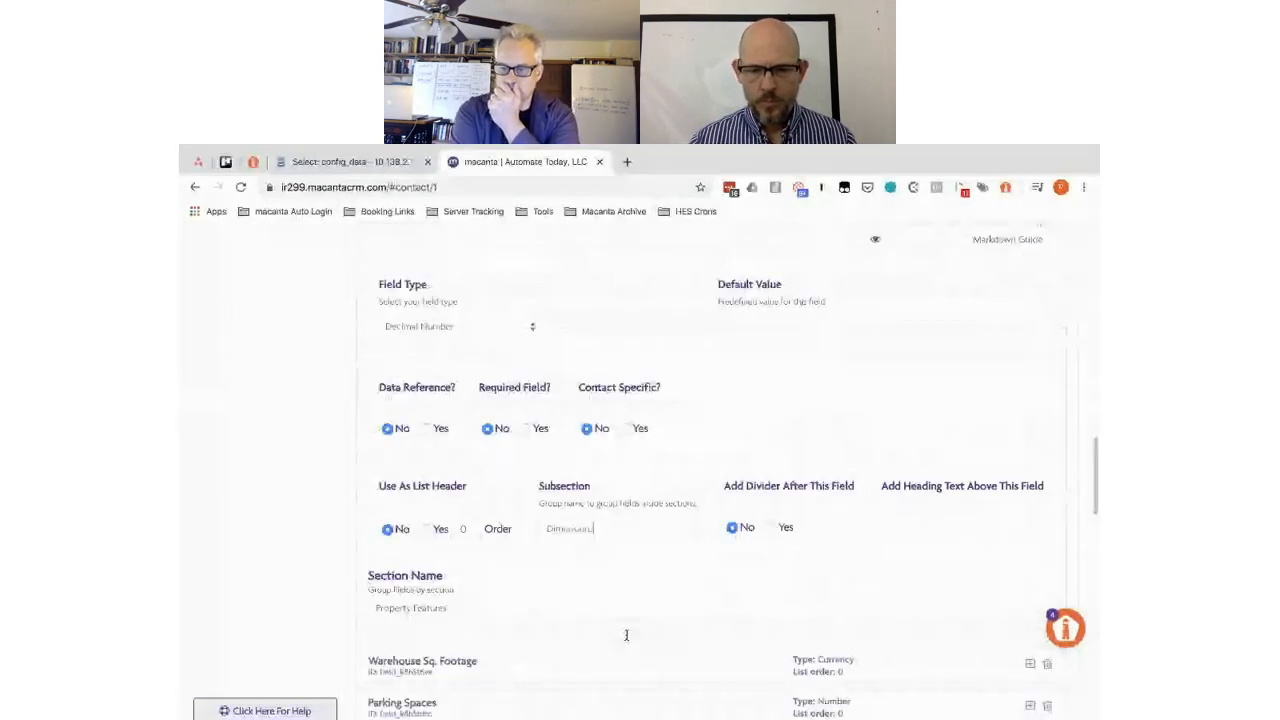
# - Give Warehouse Sq. Footage the Dimensions subsection as well
pyautogui.click(577, 668)
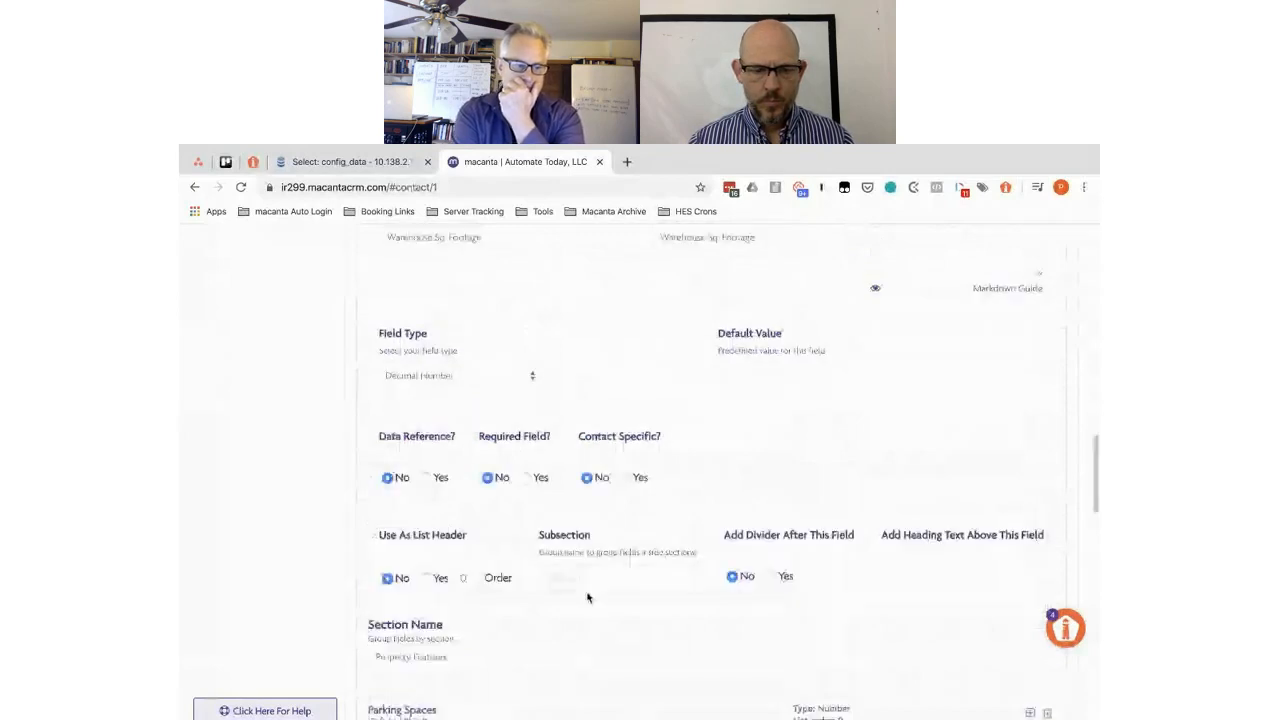
pyautogui.click(570, 578)
pyautogui.write('Dimensions')
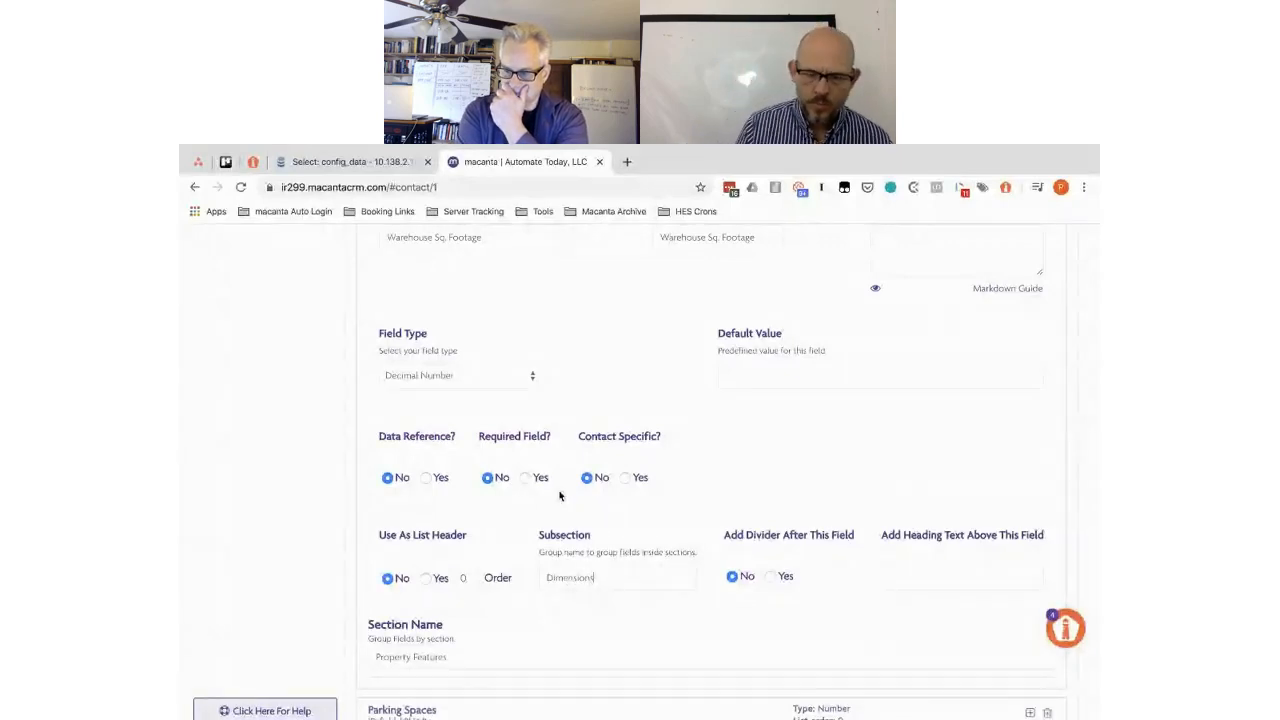
pyautogui.scroll(-4, 560, 495)
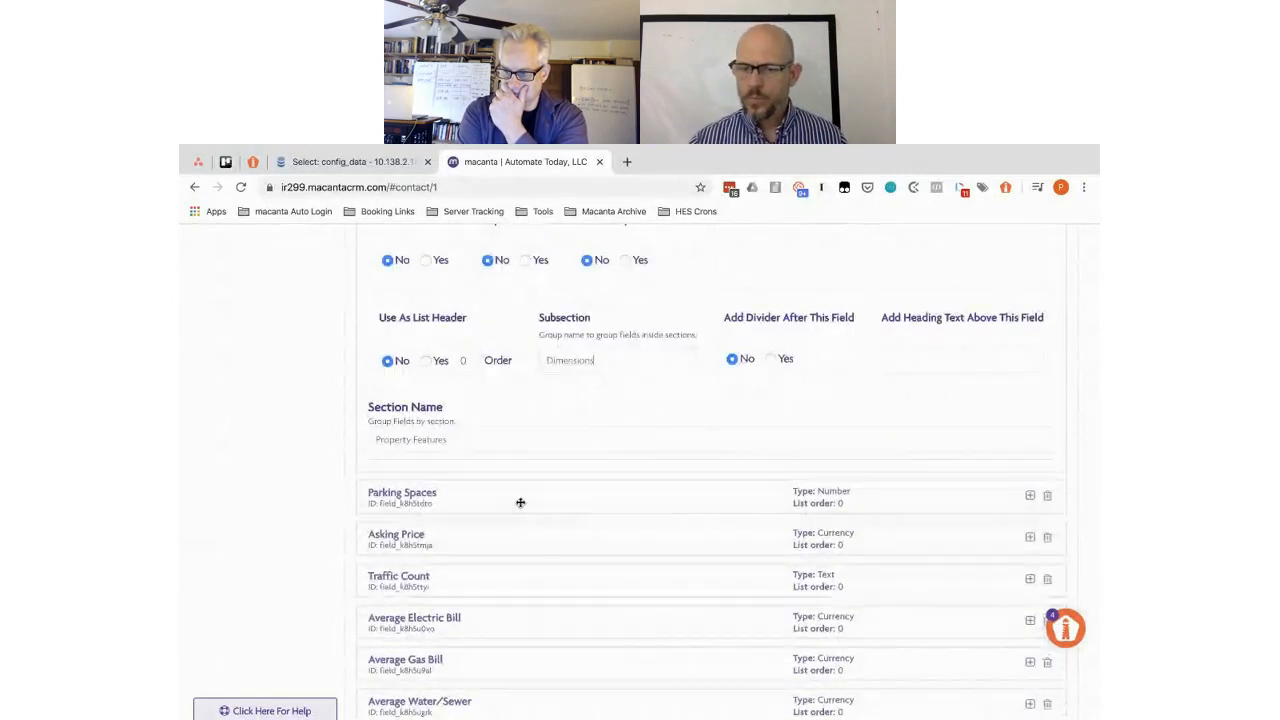
pyautogui.scroll(-8, 520, 505)
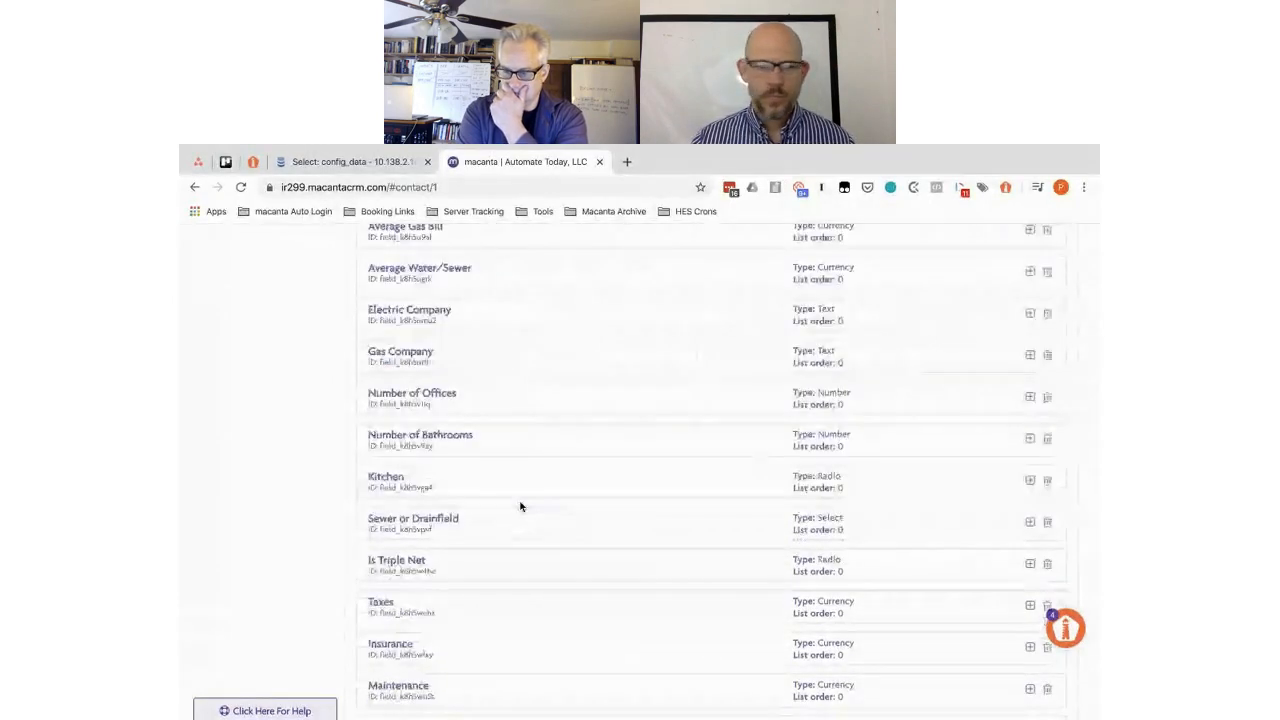
pyautogui.scroll(10, 520, 507)
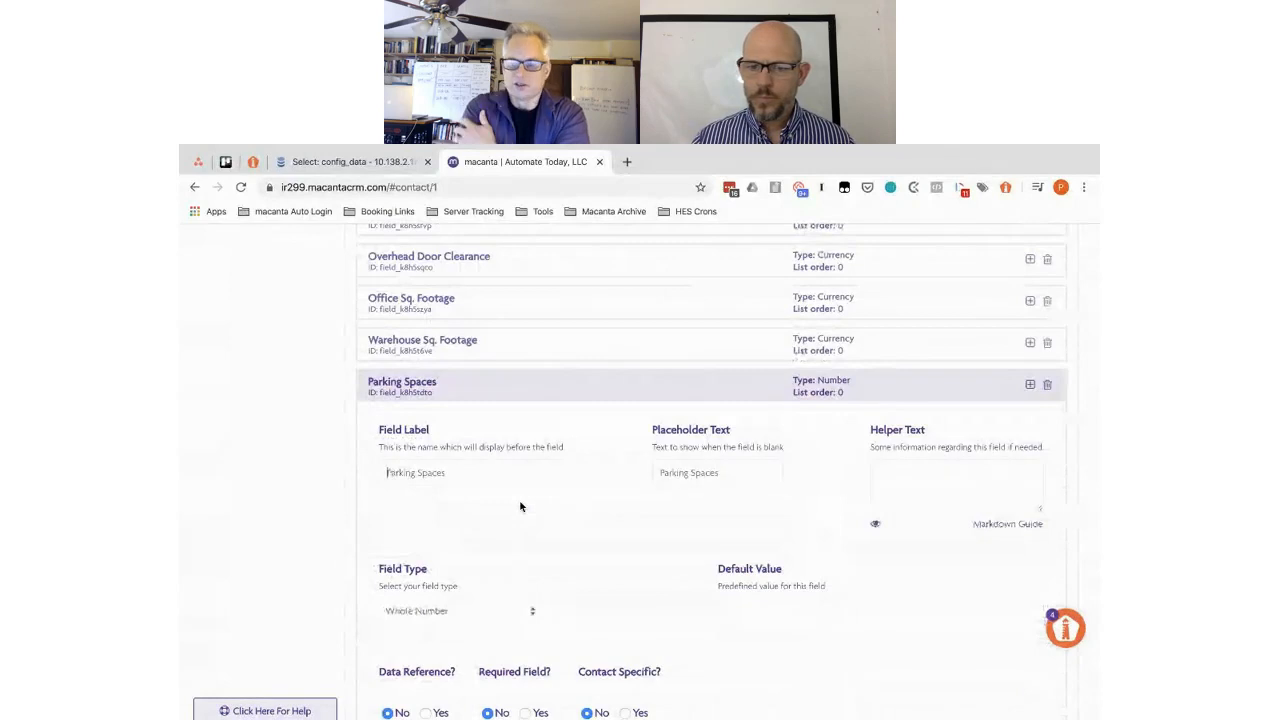
# - Enter Amenities as a subsection, then bring up Asking Price's settings down to its Subsection box
pyautogui.scroll(-2, 520, 507)
pyautogui.scroll(-2, 520, 506)
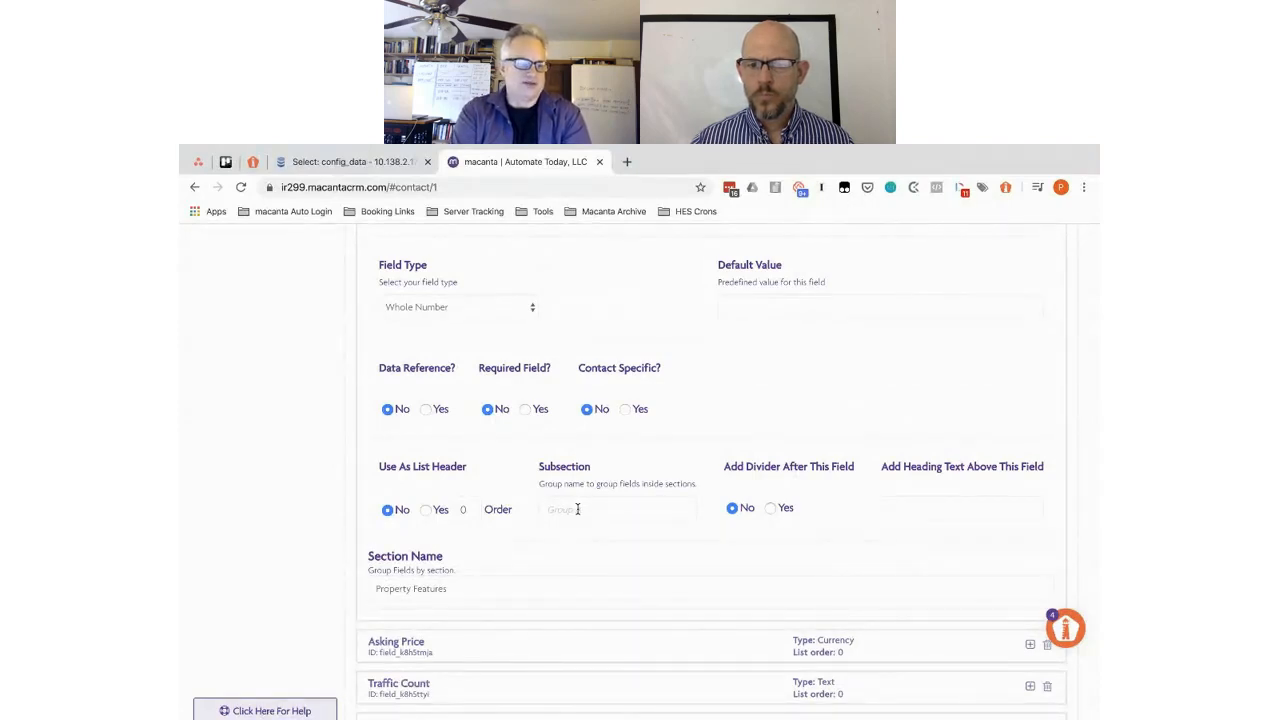
pyautogui.write('Amenities')
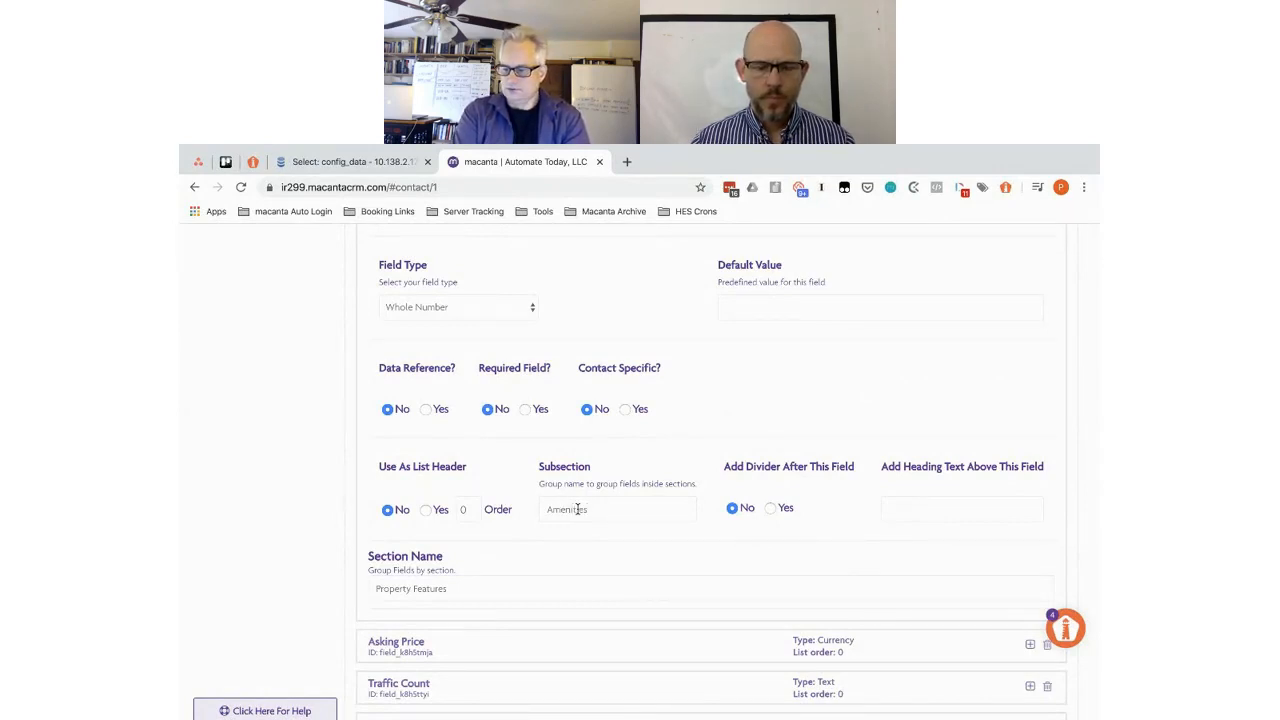
pyautogui.scroll(-3, 617, 554)
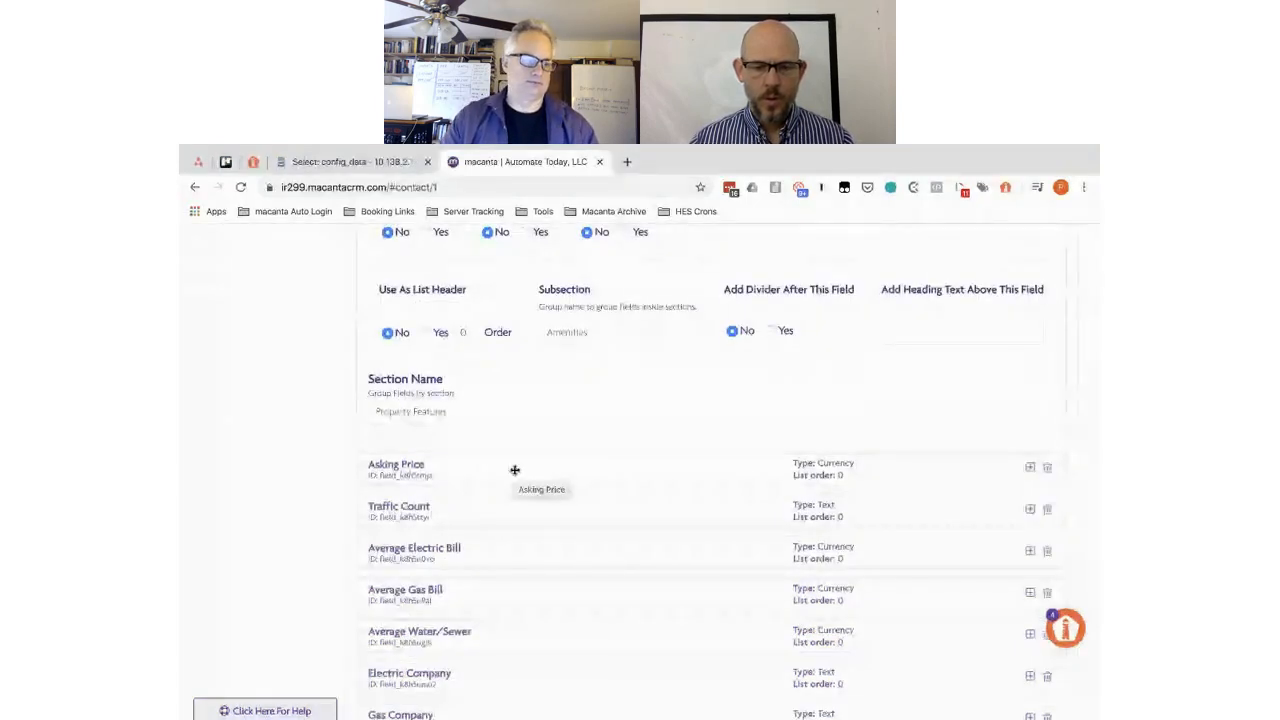
pyautogui.click(515, 470)
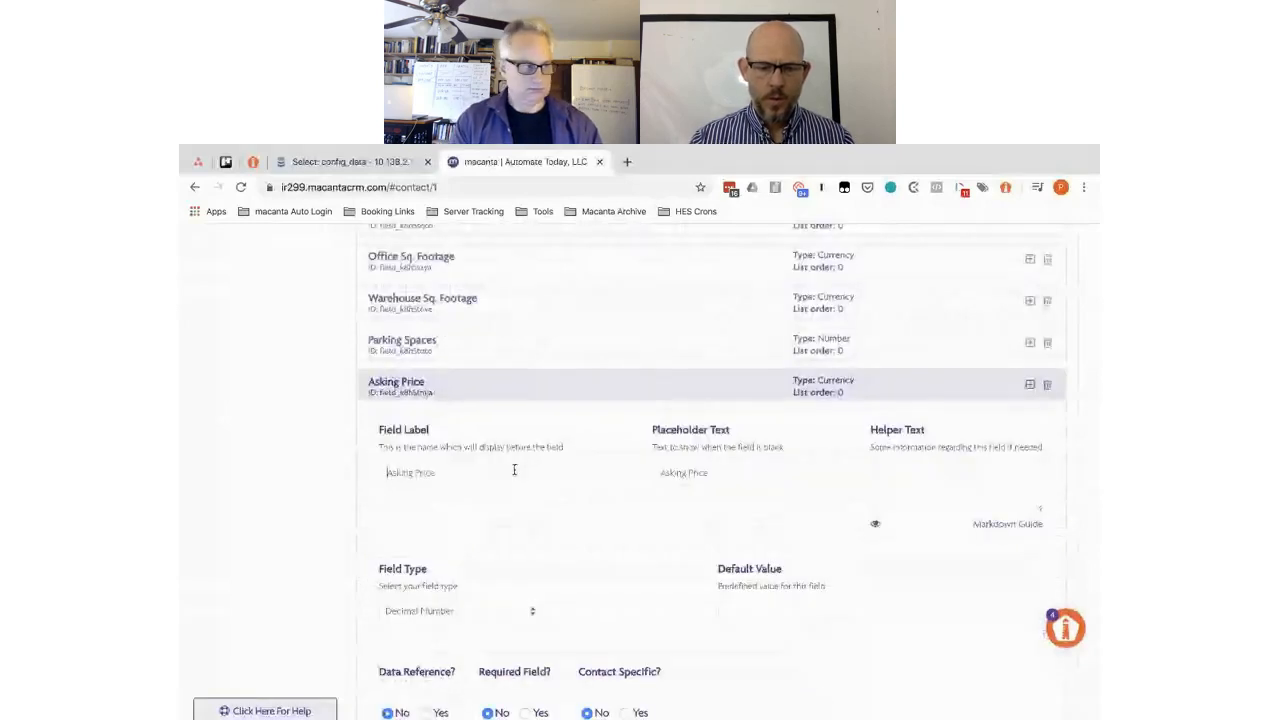
pyautogui.scroll(-2, 514, 470)
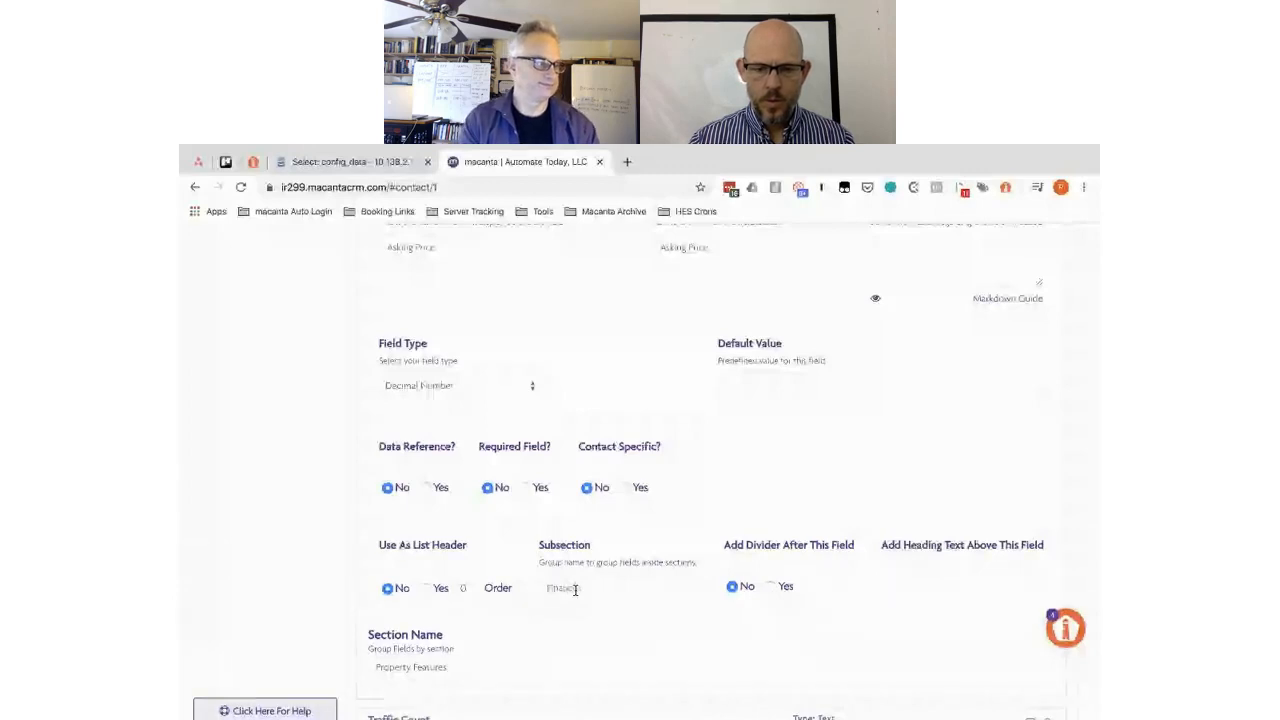
pyautogui.scroll(-2, 575, 590)
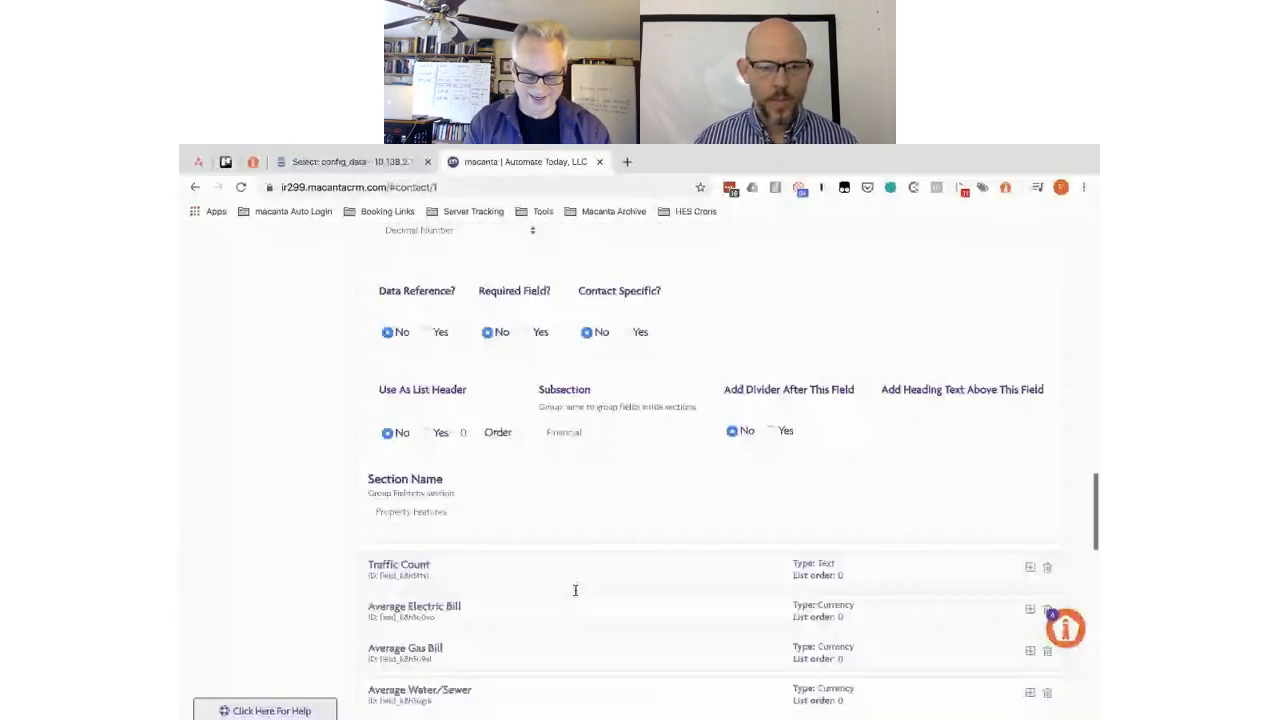
pyautogui.scroll(-1, 500, 467)
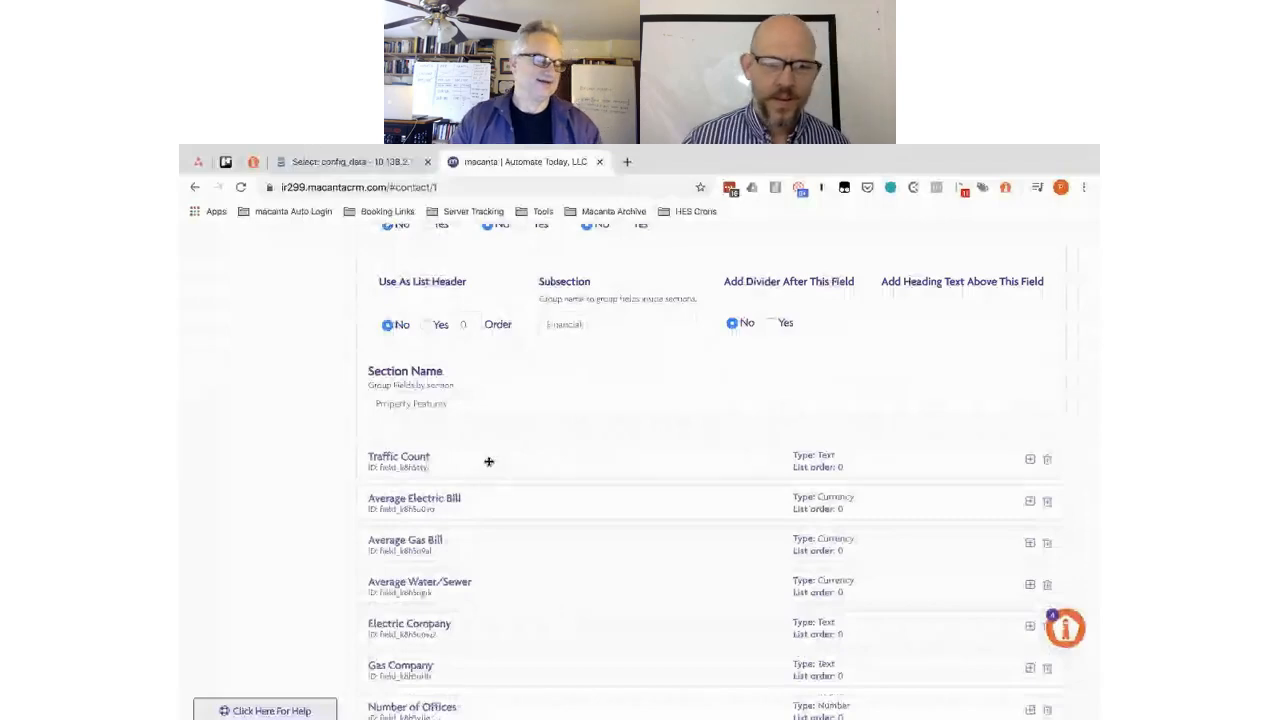
# - Strip the added Government Lease prefix from the Traffic Count label
pyautogui.click(489, 461)
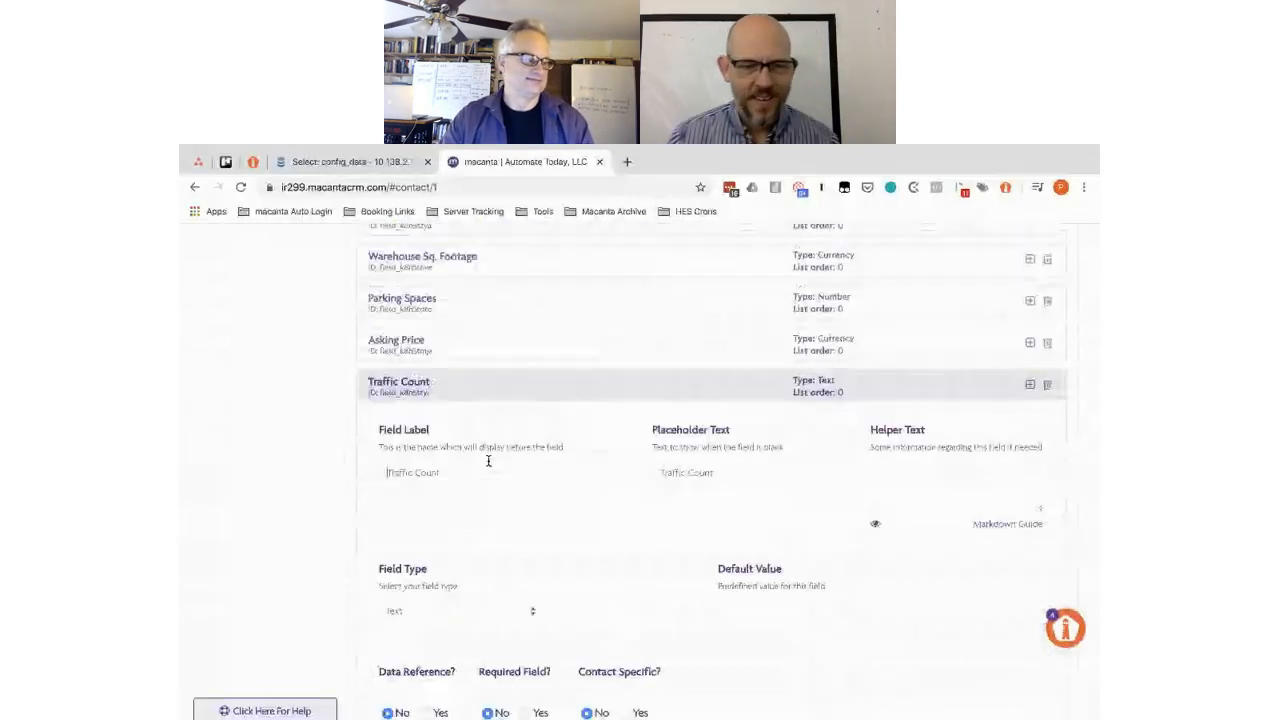
pyautogui.scroll(-1, 634, 549)
pyautogui.scroll(-1, 568, 628)
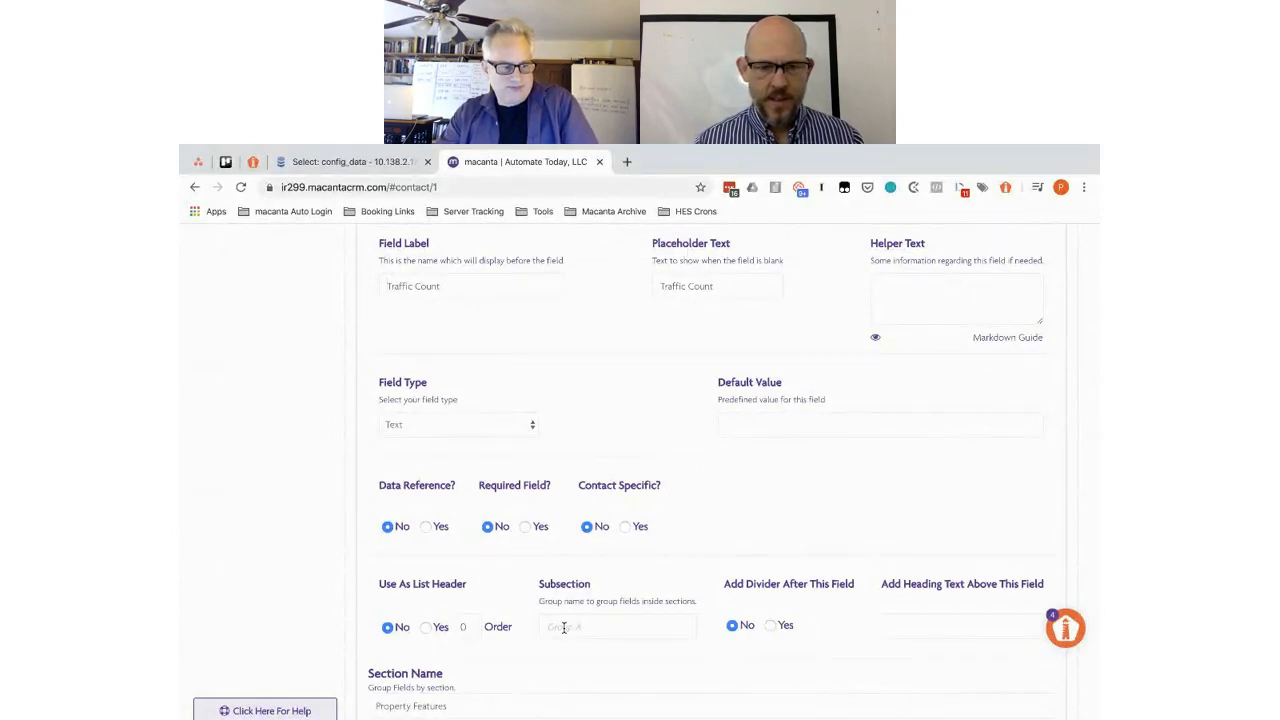
pyautogui.write('Governor ')
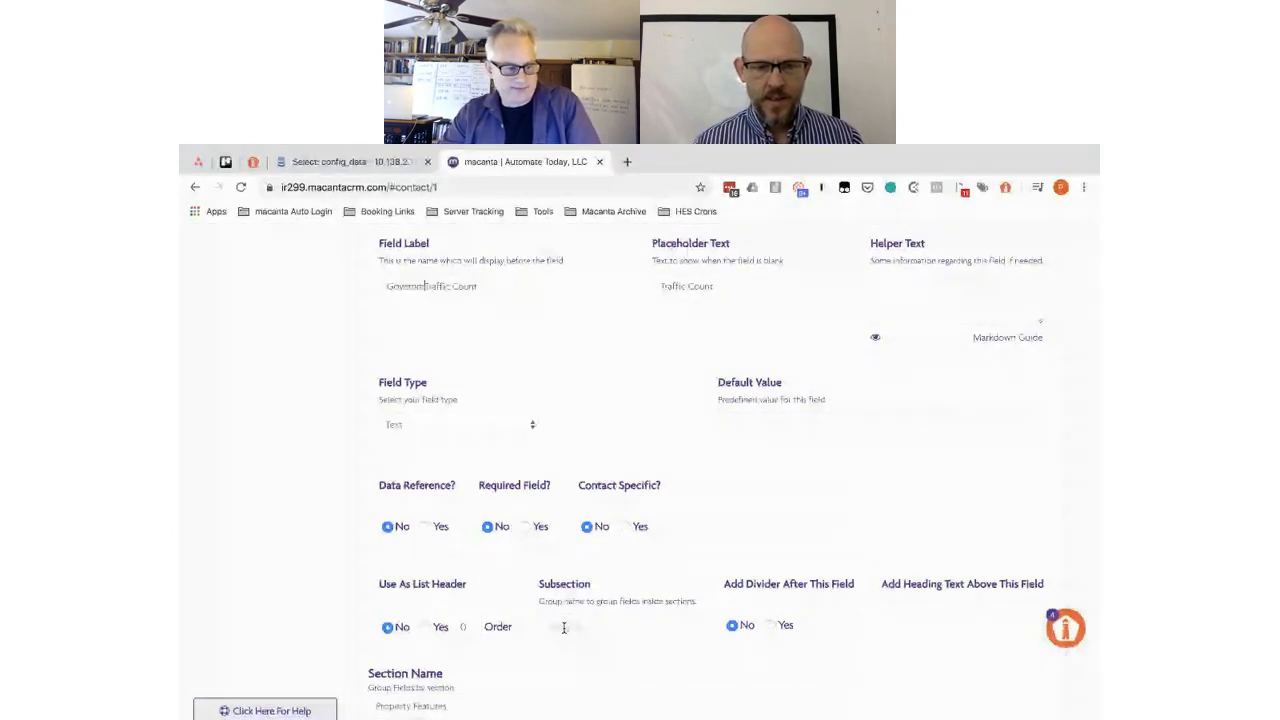
pyautogui.write('ent Lease')
pyautogui.moveTo(464, 287); pyautogui.dragTo(346, 287)
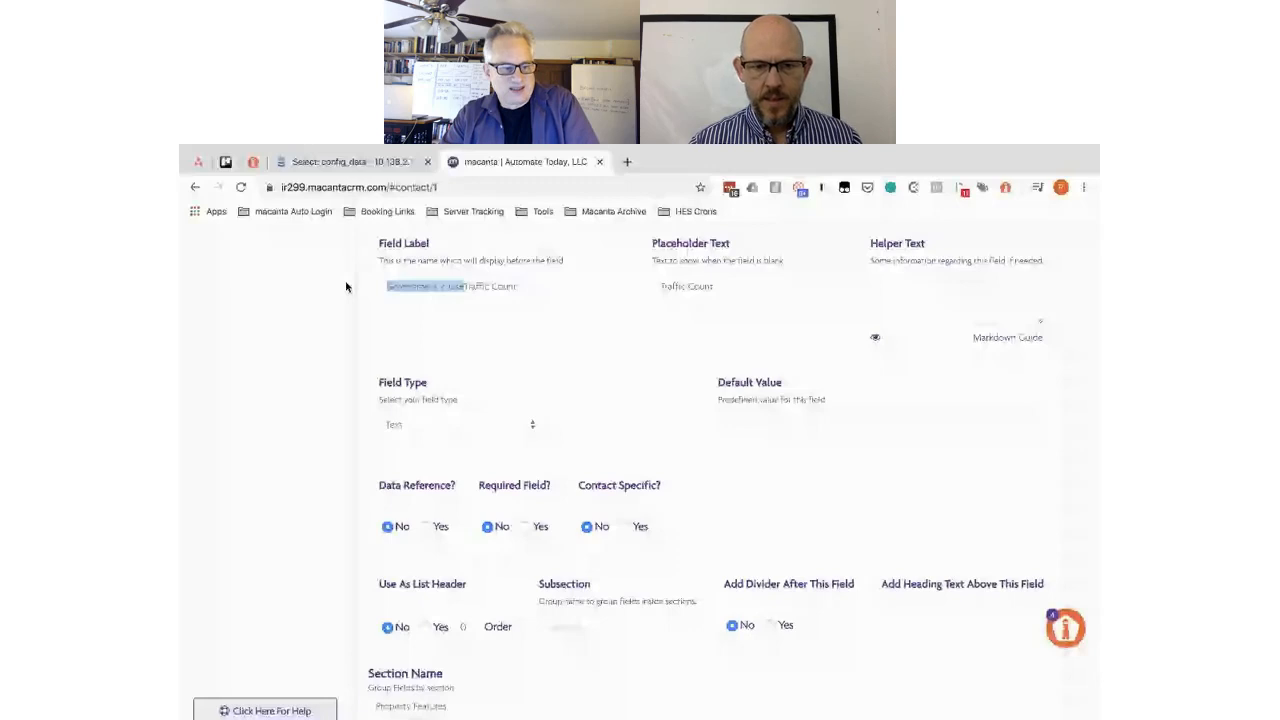
pyautogui.press('BackSpace')
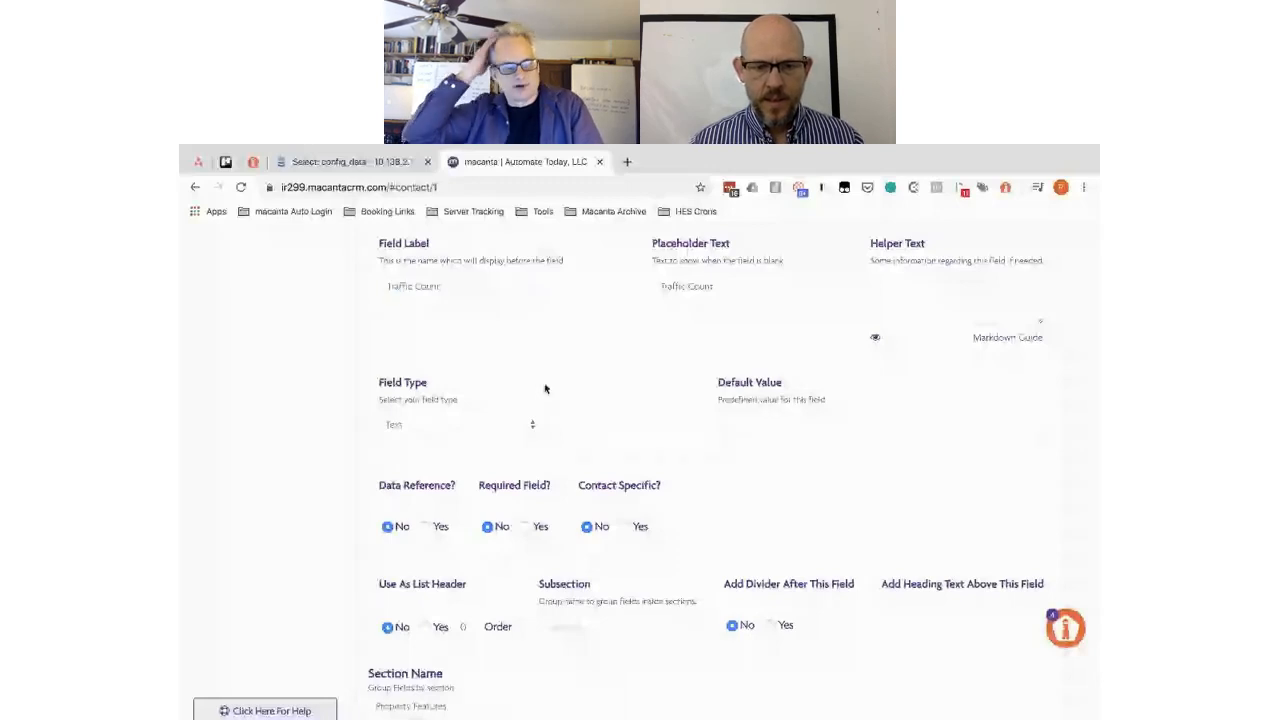
# - Make Traffic Count a Whole Number field with subsection Government / Use
pyautogui.click(460, 424)
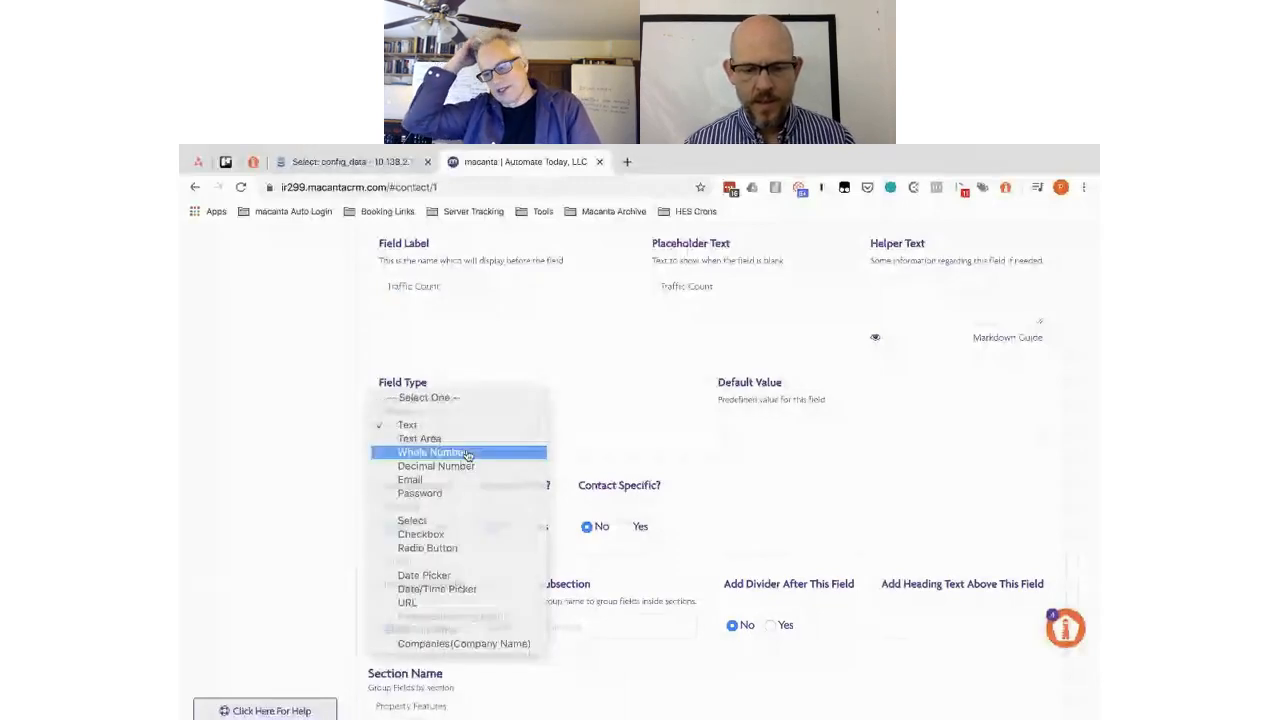
pyautogui.click(467, 453)
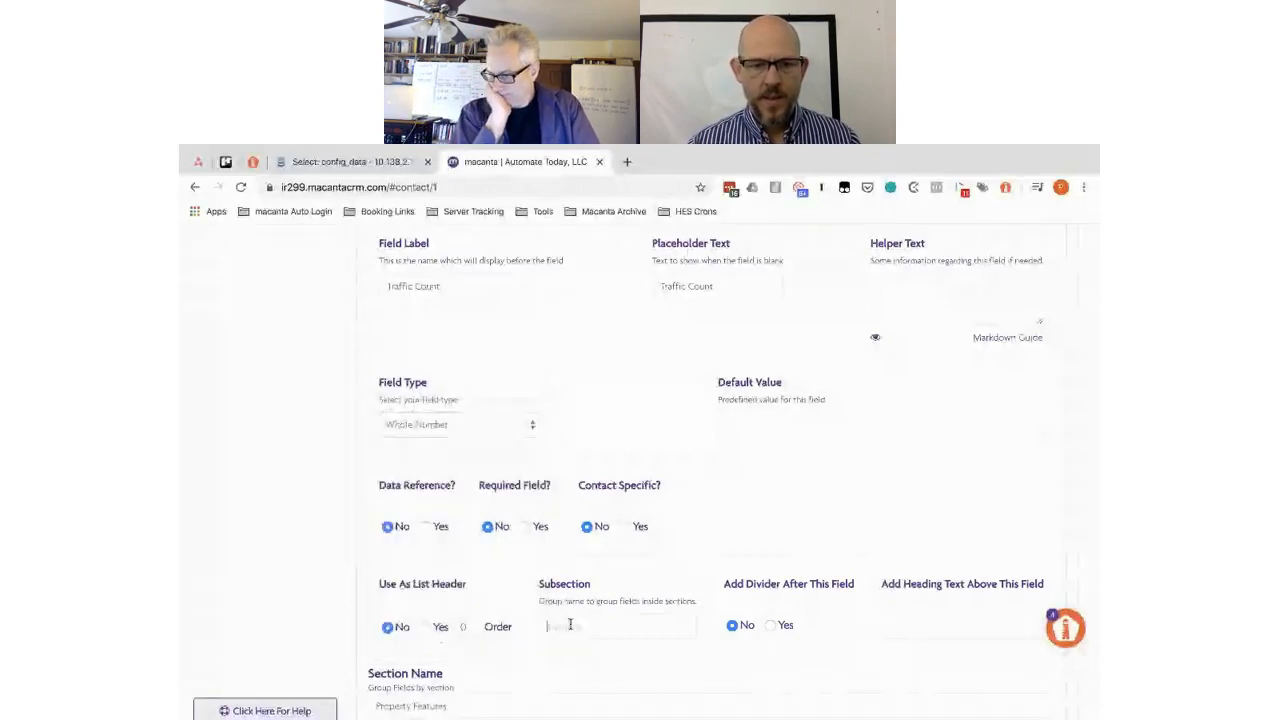
pyautogui.click(570, 625)
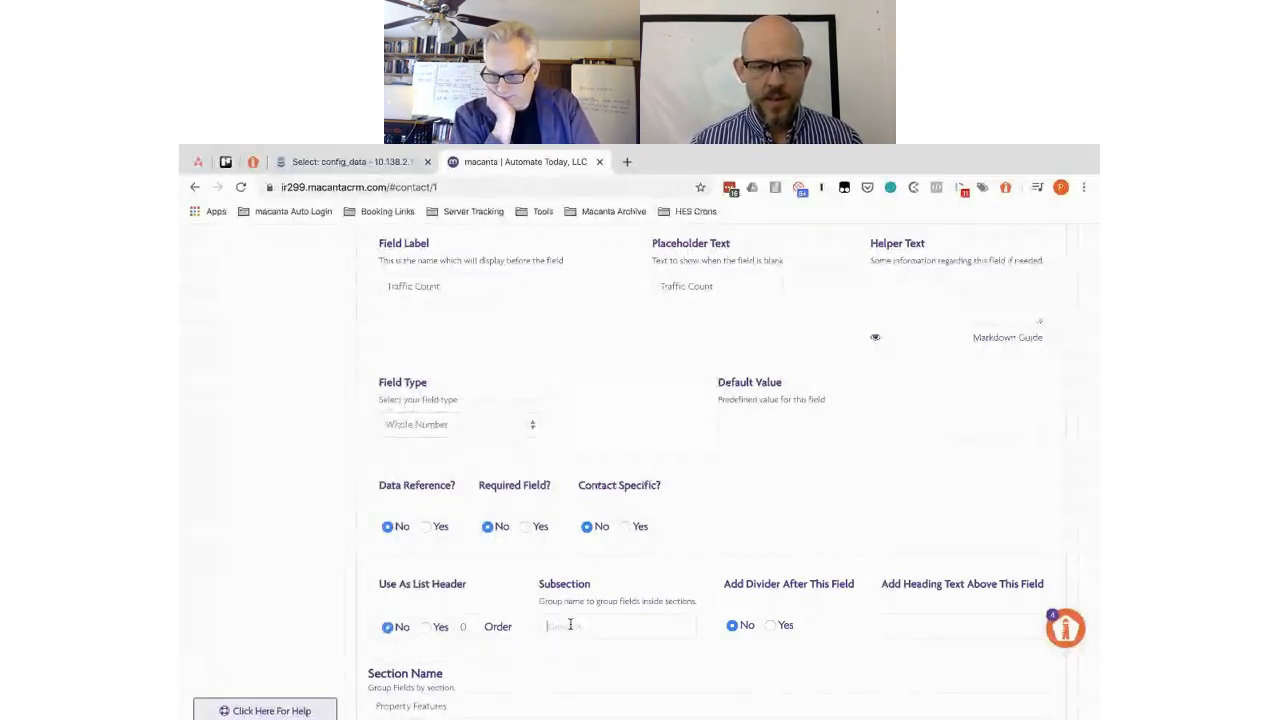
pyautogui.write('Gove')
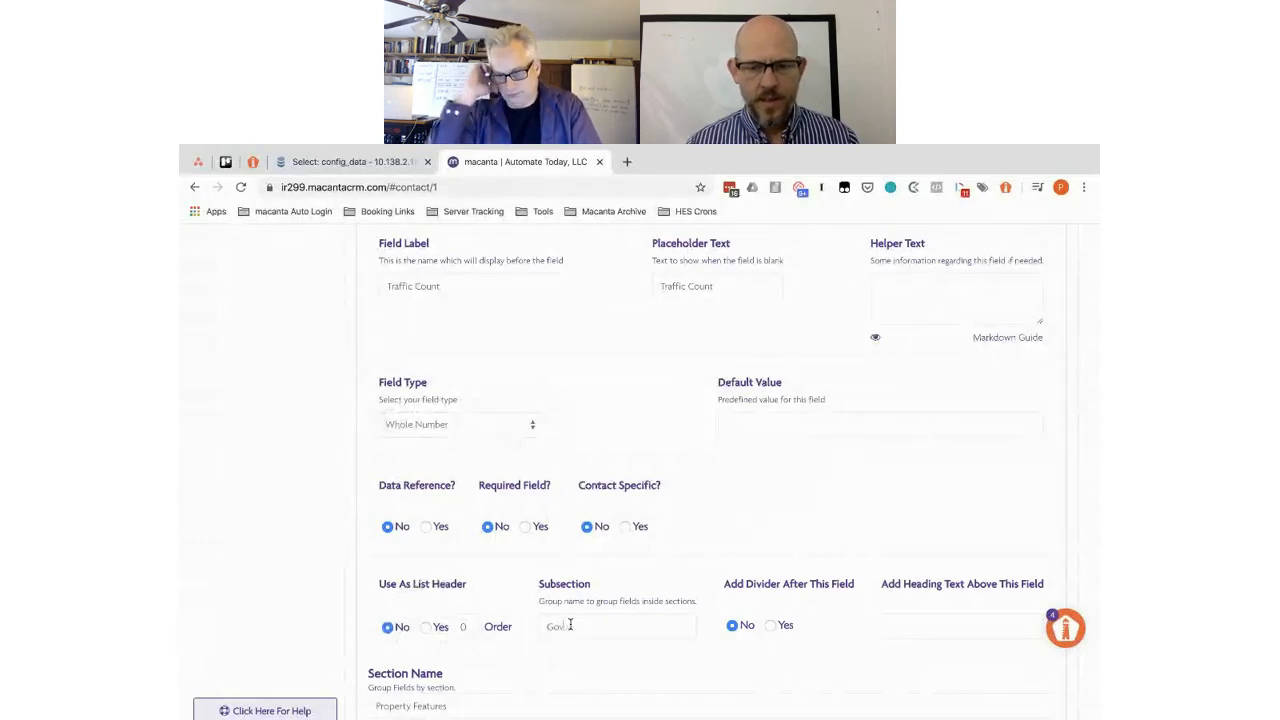
pyautogui.write('rnment /')
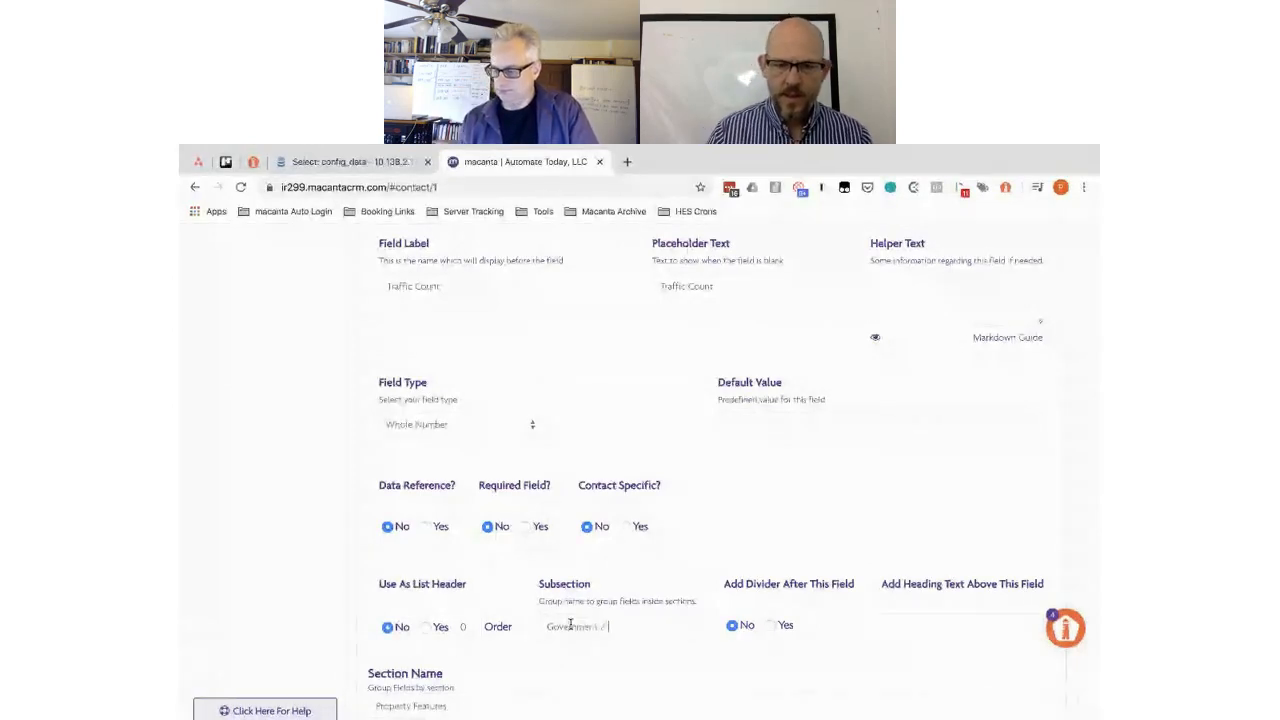
pyautogui.write(' Use')
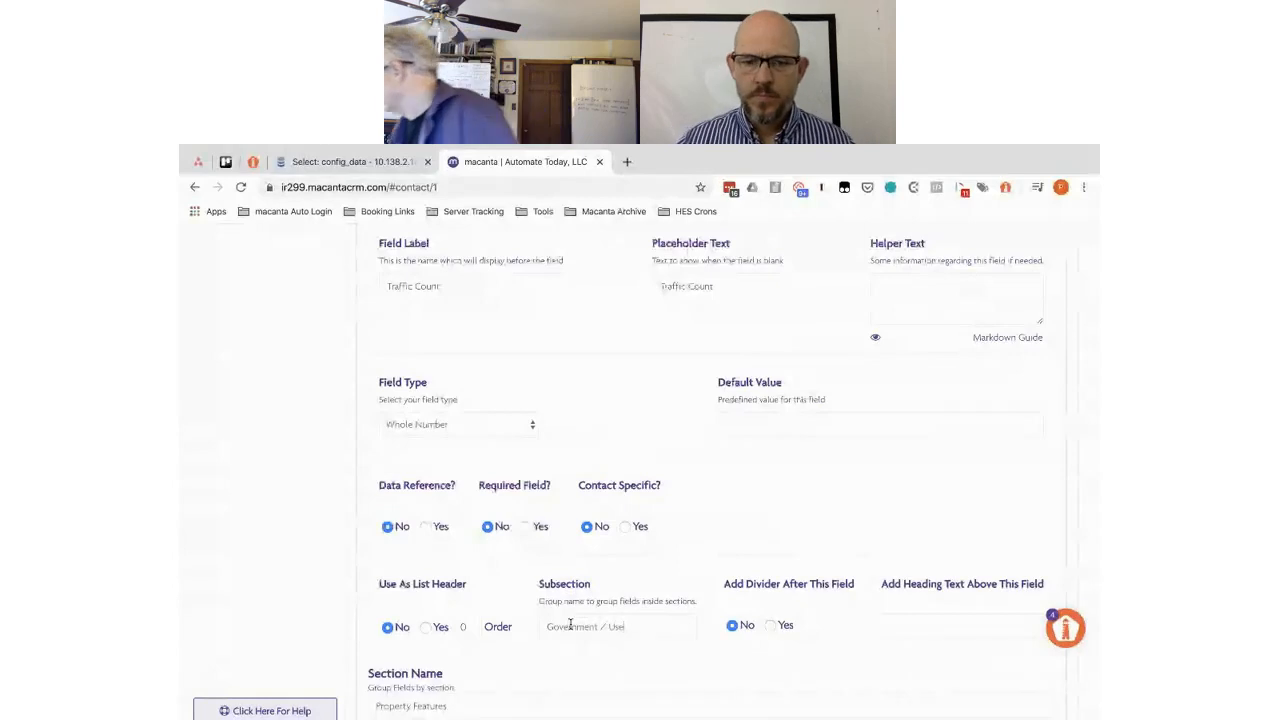
pyautogui.scroll(-2, 570, 625)
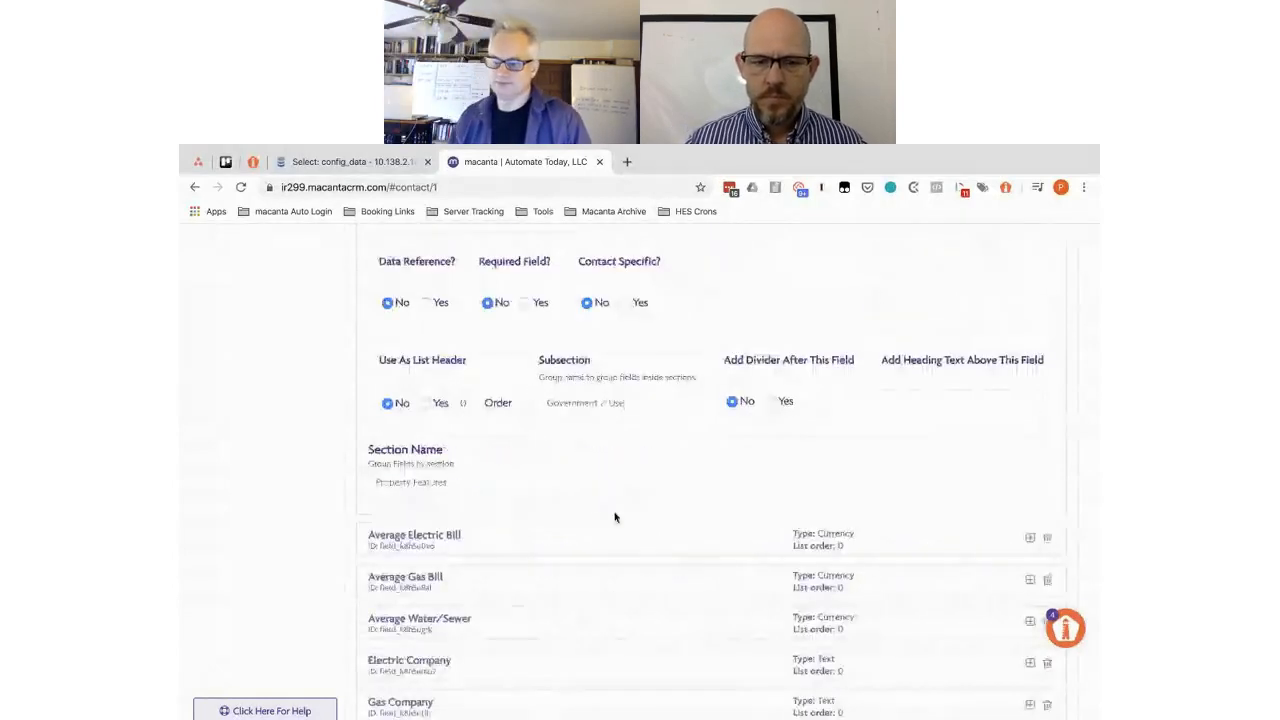
# - Set the Financial subsection on Average Electric Bill and Average Gas Bill
pyautogui.click(532, 541)
pyautogui.scroll(-3, 540, 545)
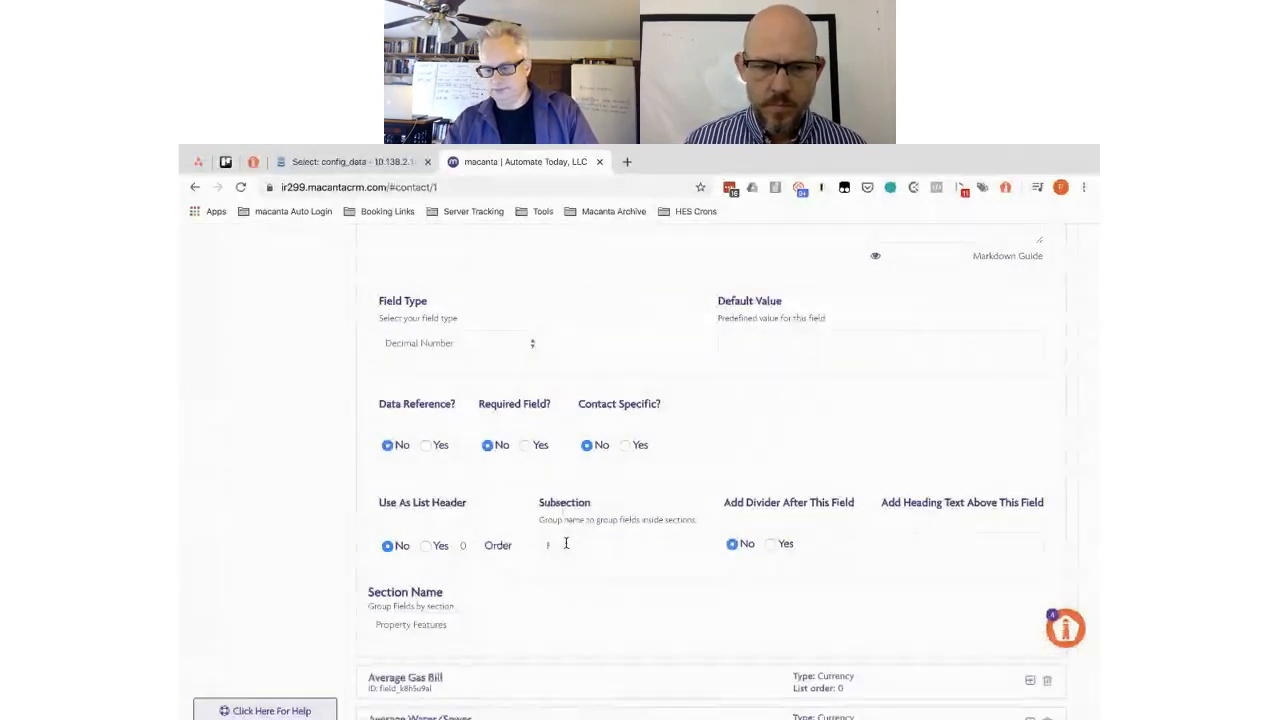
pyautogui.write('Financial')
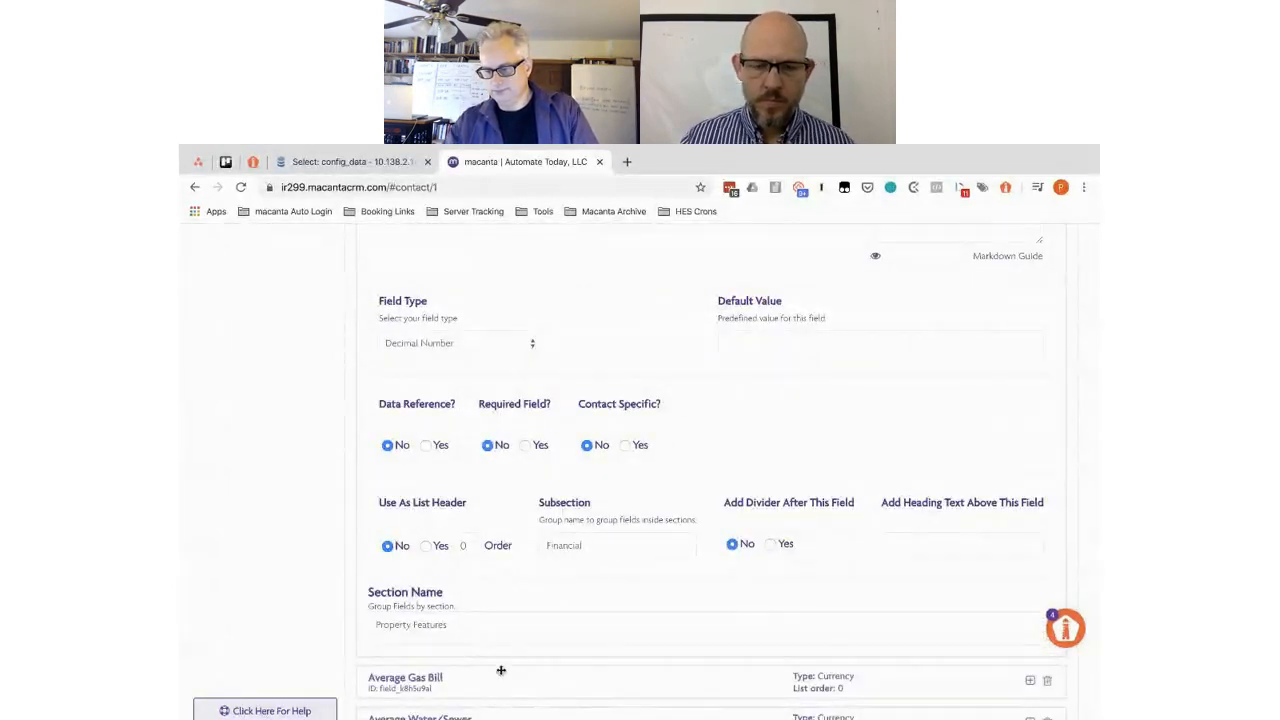
pyautogui.click(509, 683)
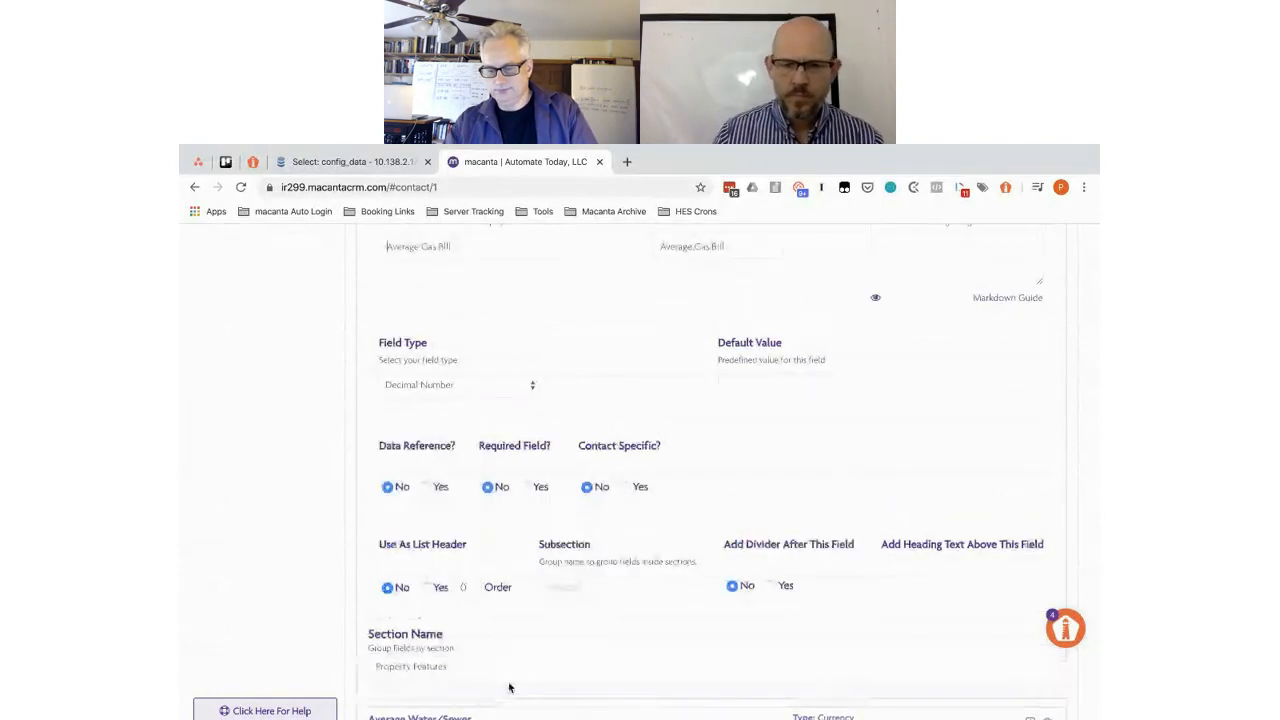
pyautogui.click(577, 587)
pyautogui.write('Finan')
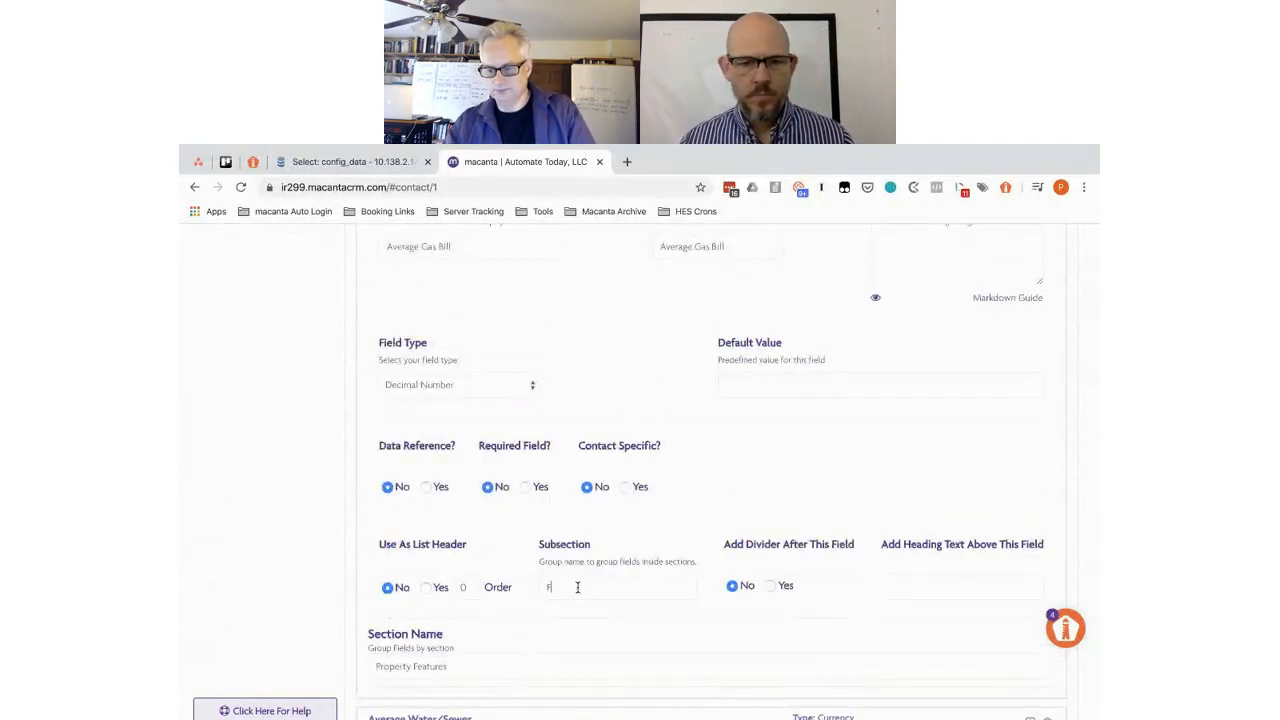
pyautogui.press('BackSpace')
pyautogui.press('BackSpace')
pyautogui.press('BackSpace')
pyautogui.press('BackSpace')
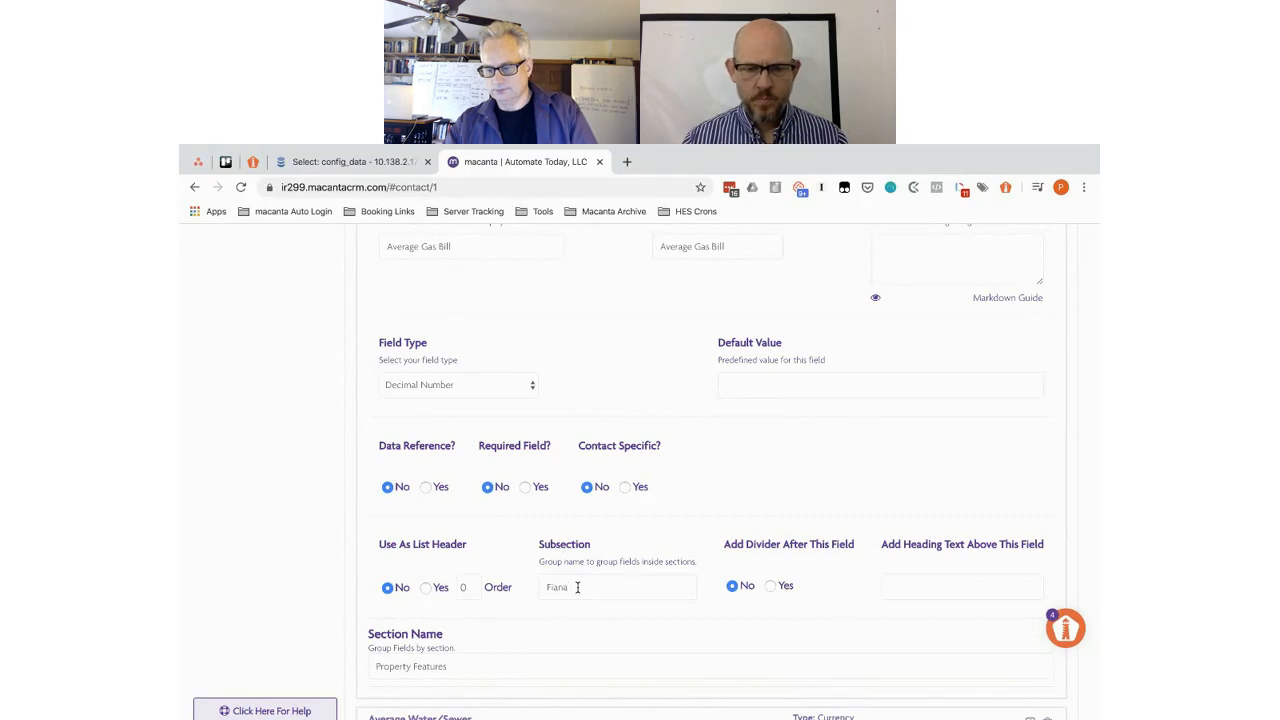
pyautogui.write('inanci')
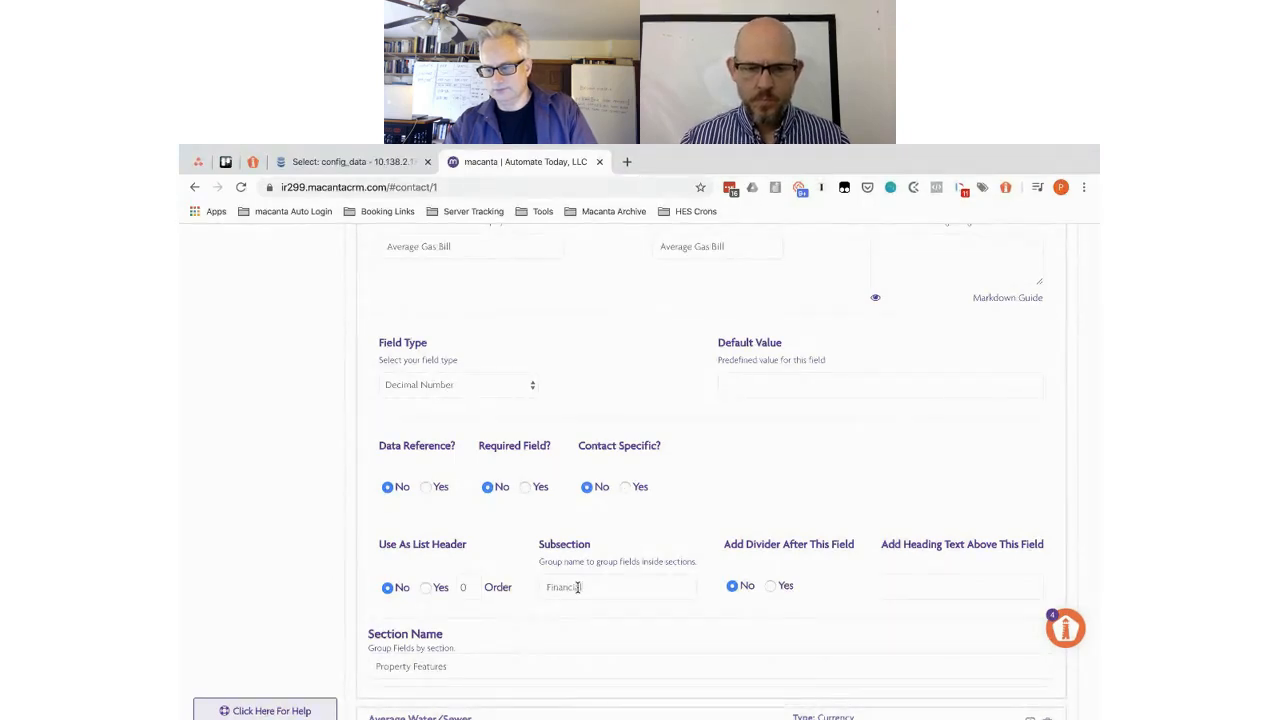
pyautogui.doubleClick(577, 587)
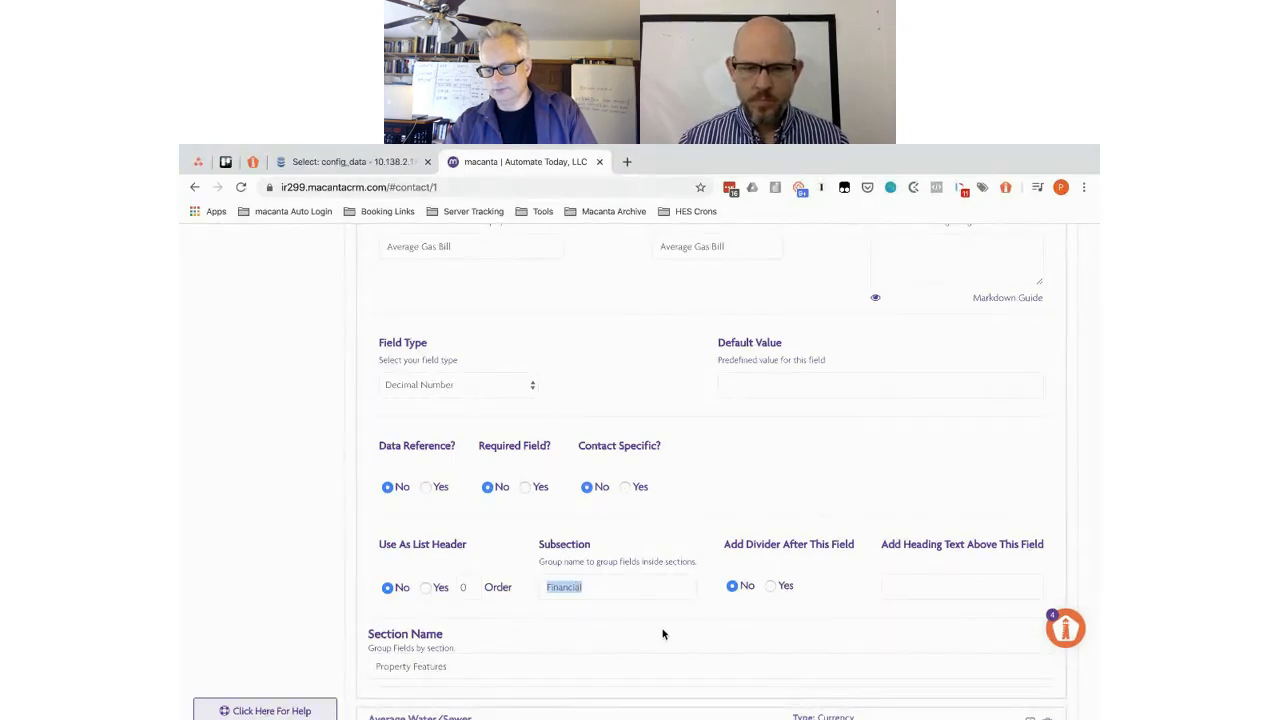
pyautogui.scroll(-3, 663, 634)
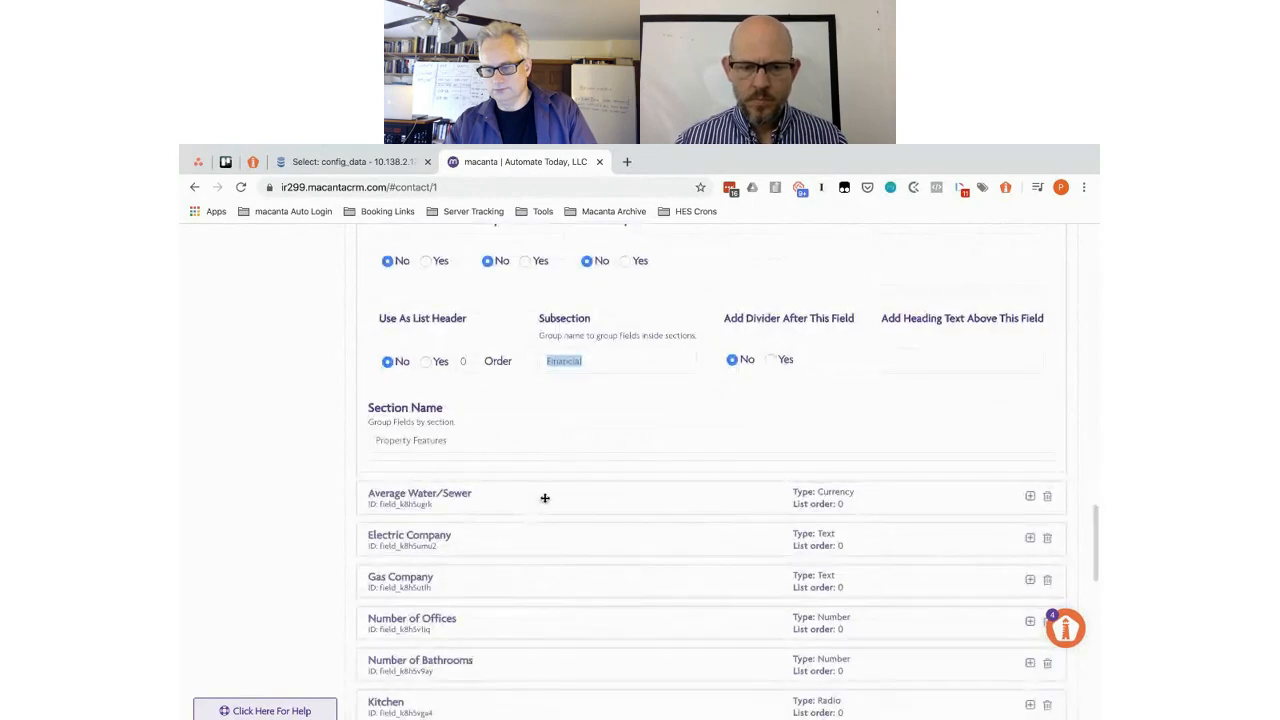
# - Set Average Water/Sewer's subsection to Financial
pyautogui.click(544, 497)
pyautogui.scroll(-2, 545, 500)
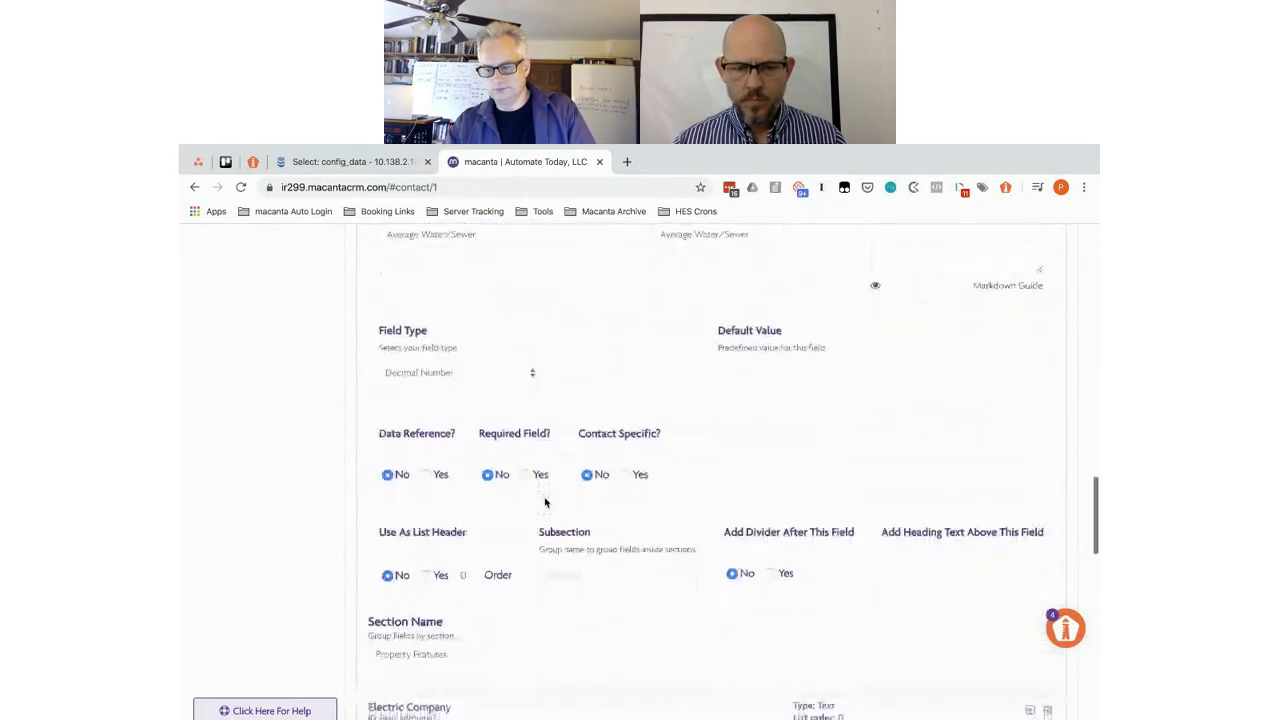
pyautogui.click(567, 537)
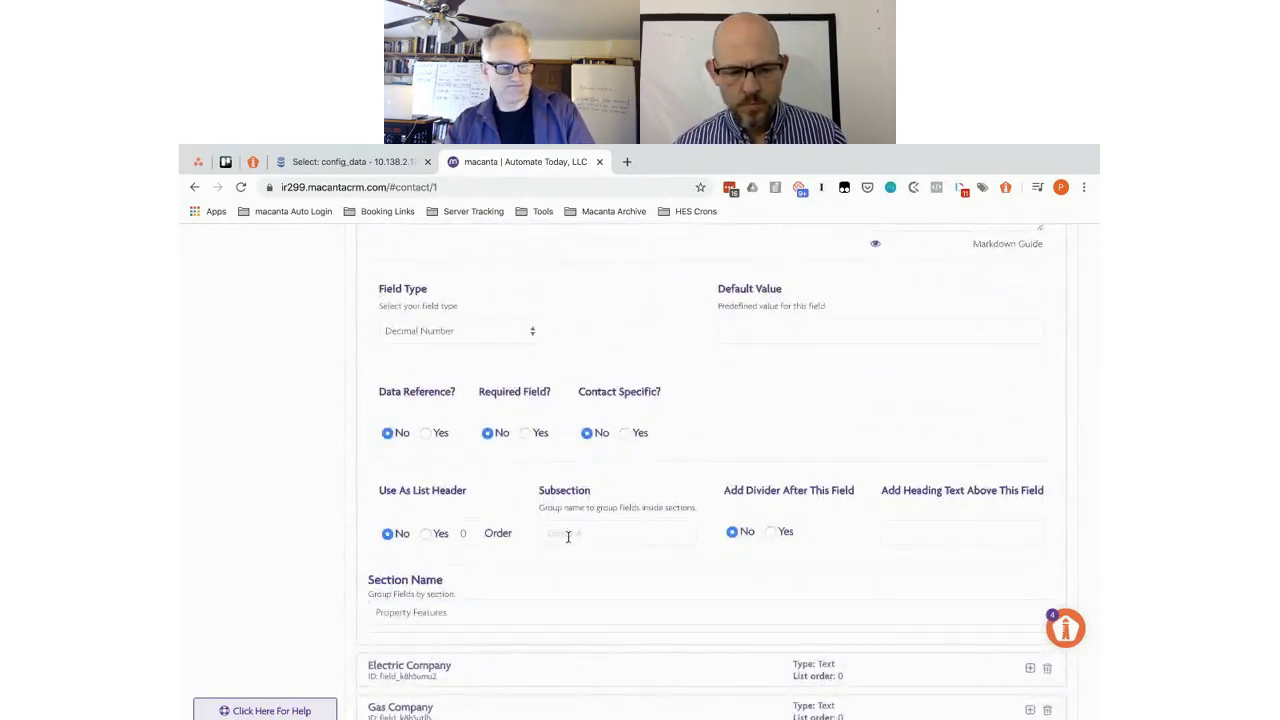
pyautogui.write('Financial')
# - Open the Electric Company field's settings and scroll through its form
pyautogui.click(548, 676)
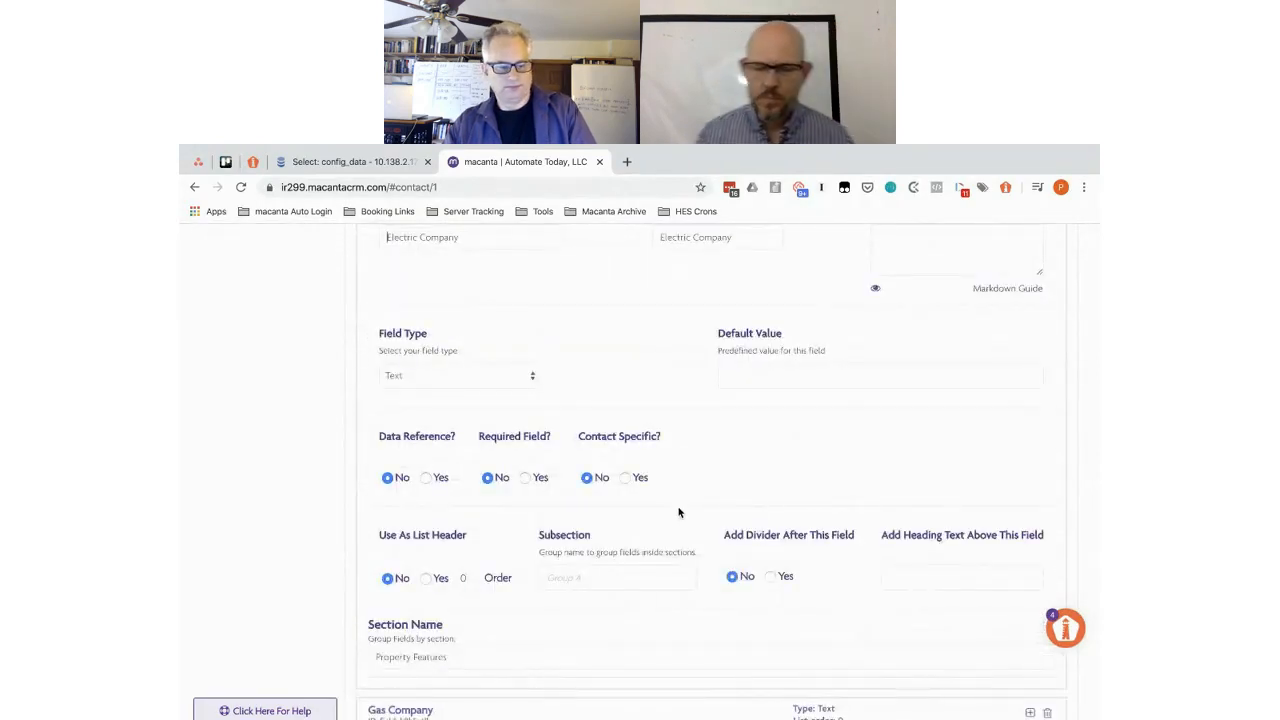
pyautogui.scroll(-4, 678, 512)
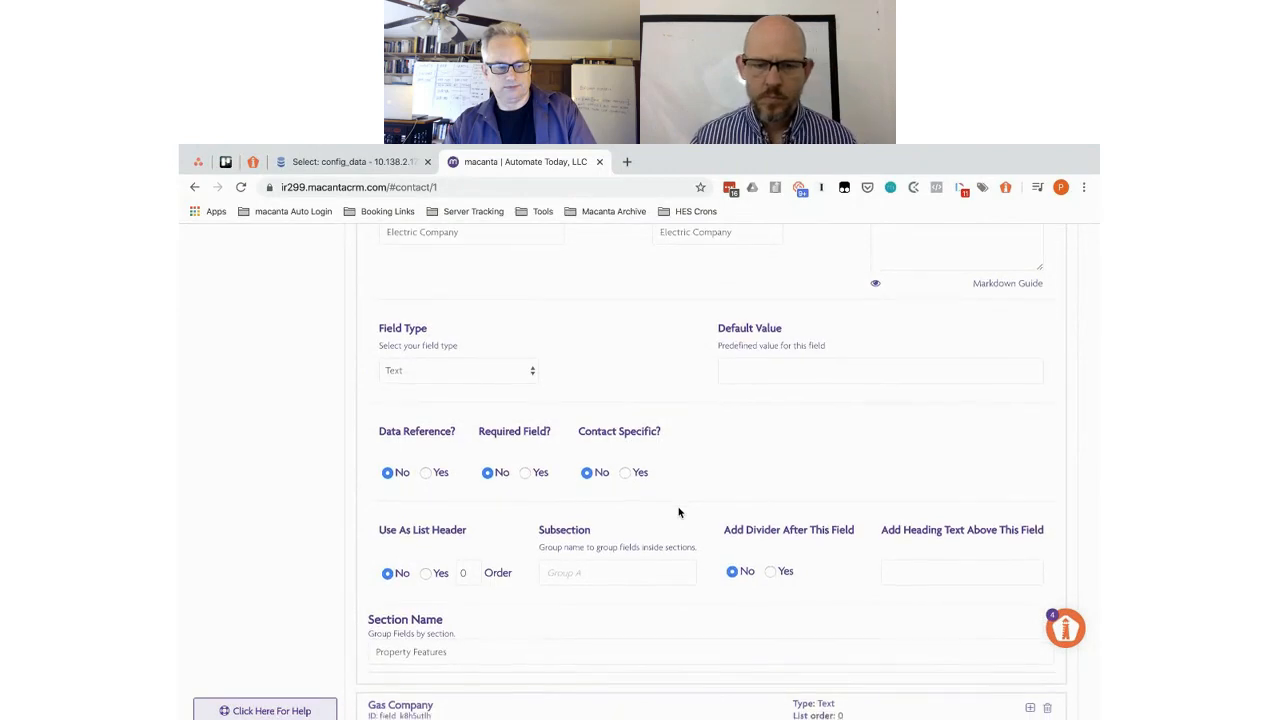
pyautogui.scroll(2, 678, 512)
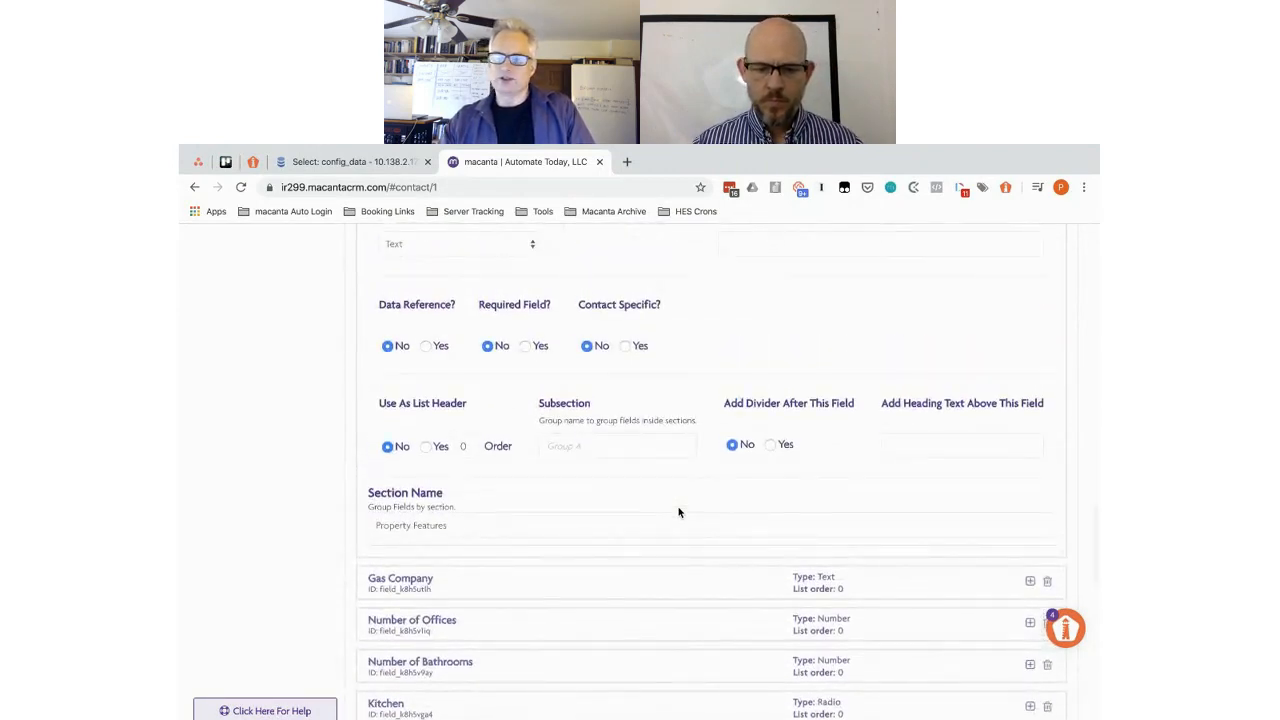
pyautogui.scroll(4, 678, 512)
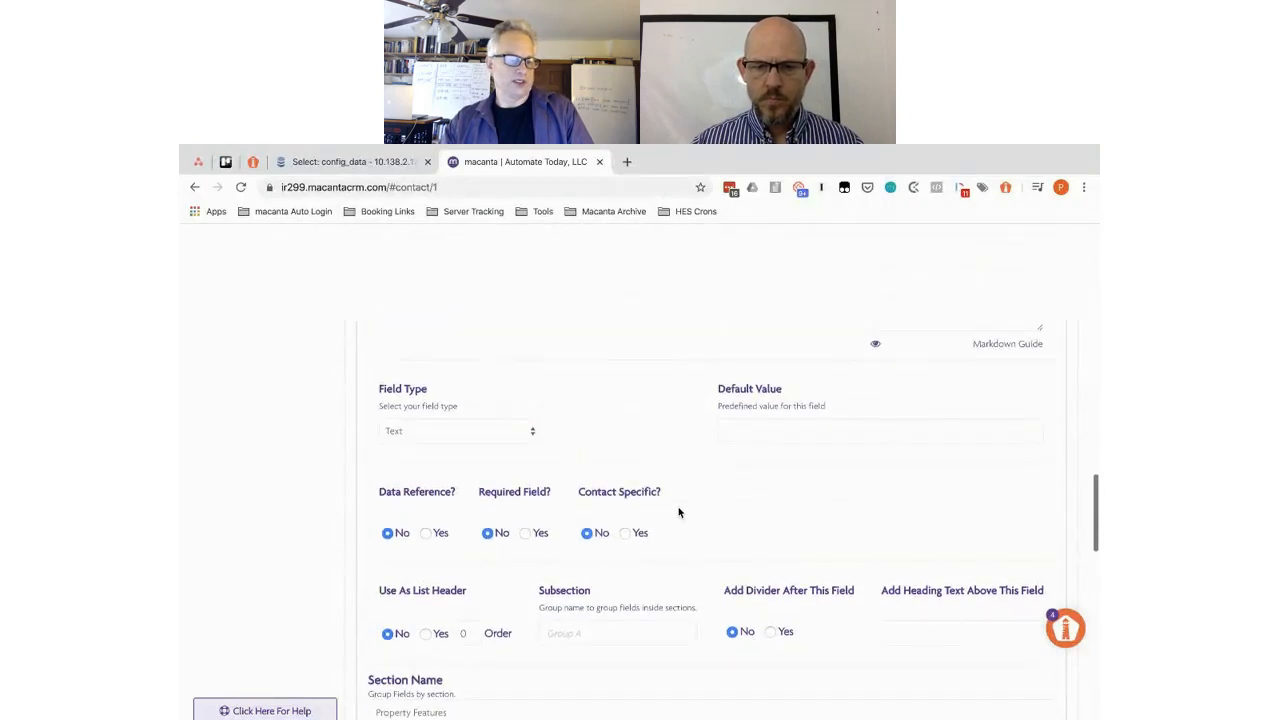
pyautogui.scroll(1, 678, 512)
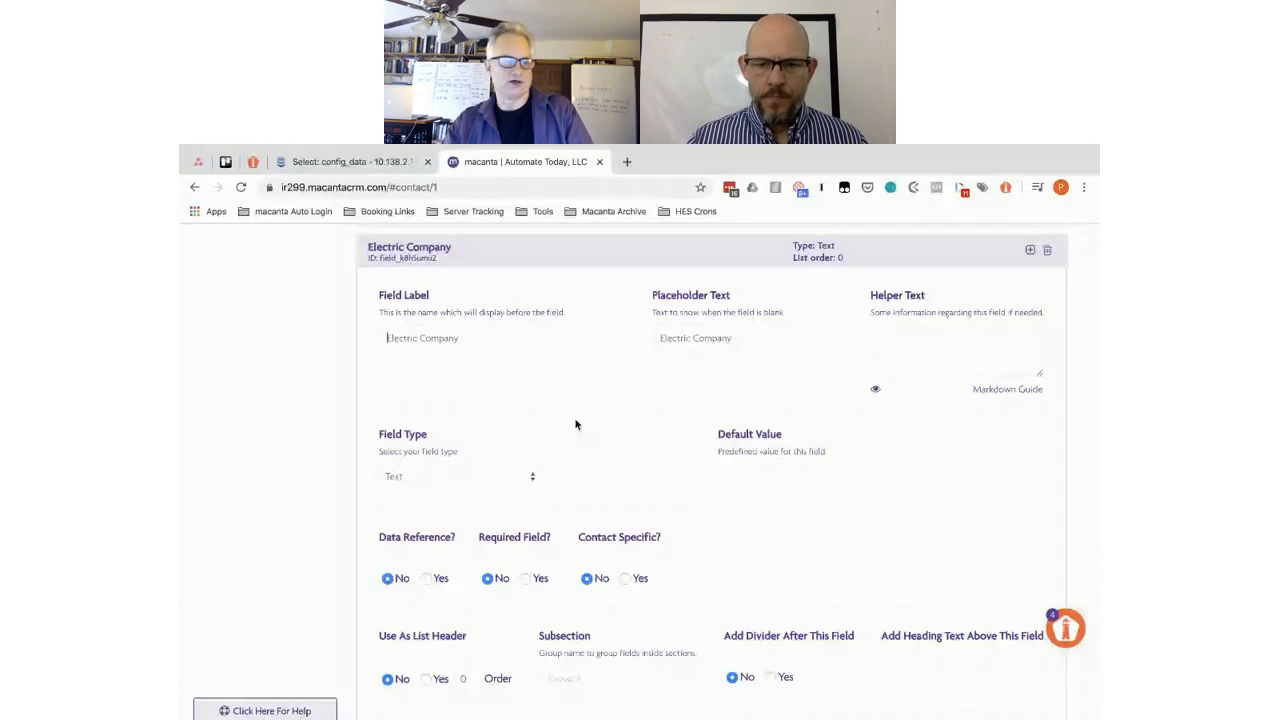
# - Enter Municipality as Electric Company's subsection, fixing the typo, and select it for copying
pyautogui.click(603, 678)
pyautogui.write('MUni')
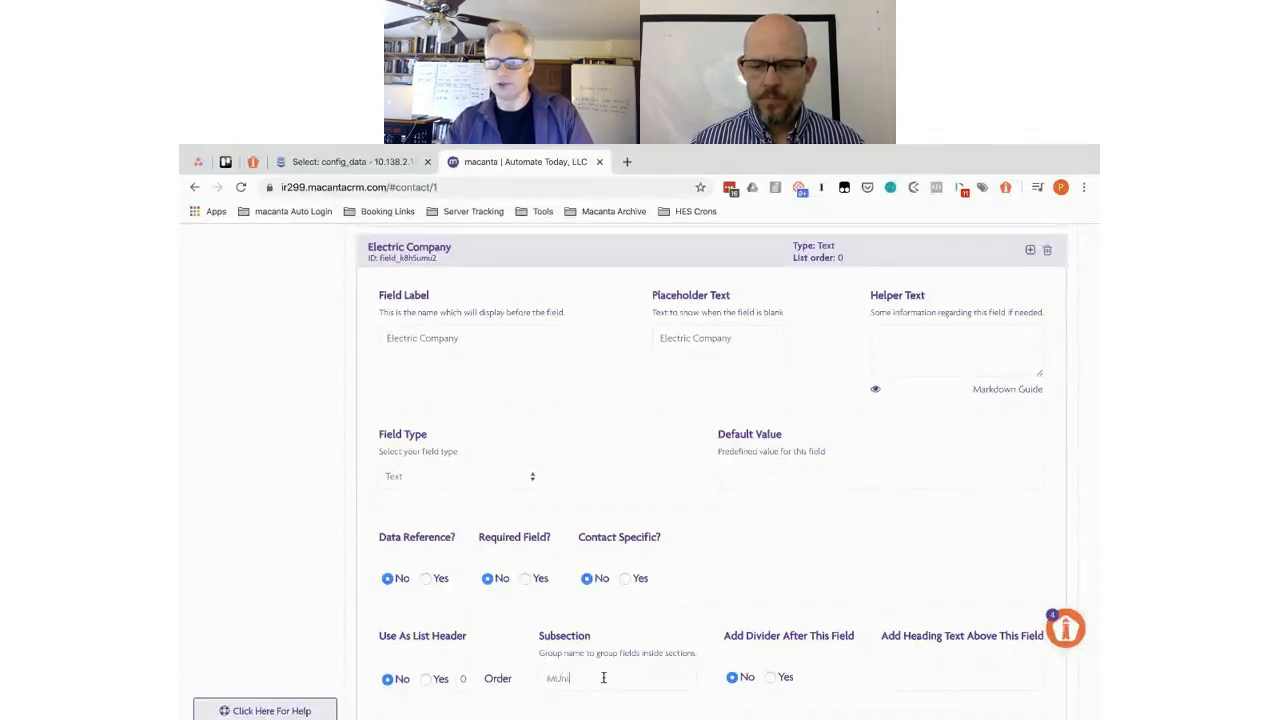
pyautogui.write('cipalities')
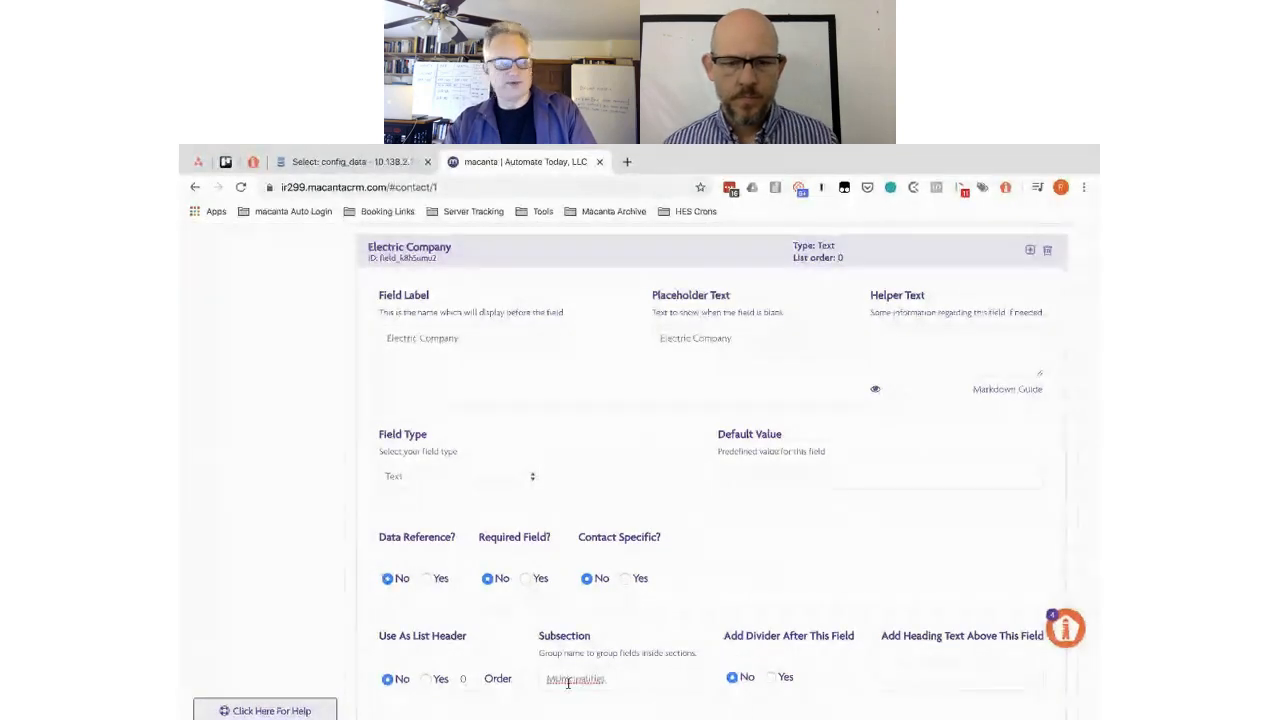
pyautogui.doubleClick(562, 678)
pyautogui.write('Municipaliti')
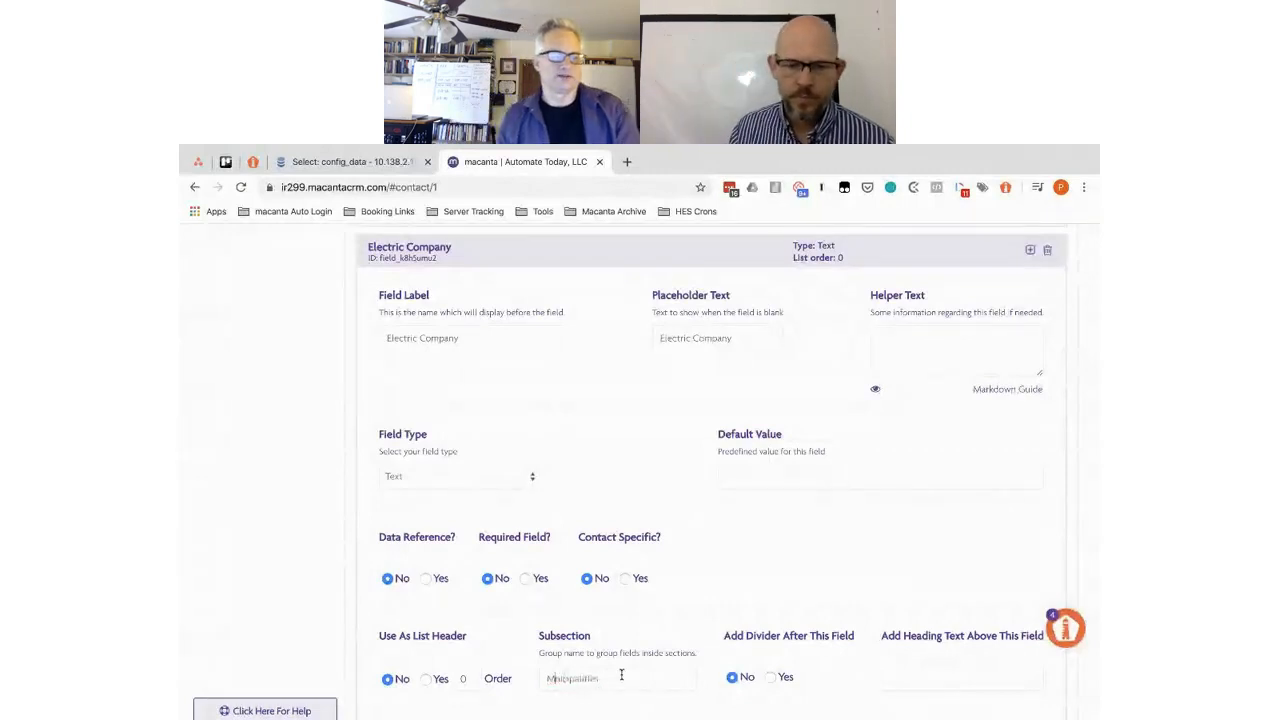
pyautogui.press('BackSpace')
pyautogui.write('y')
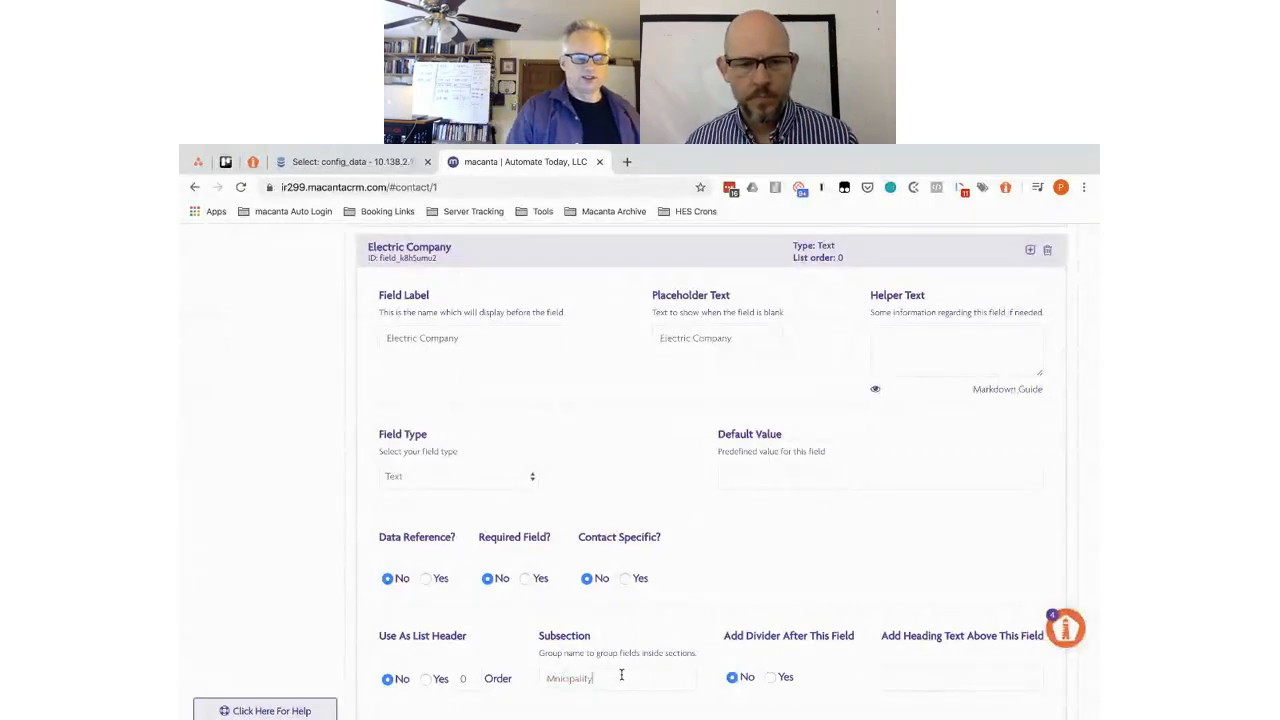
pyautogui.doubleClick(569, 680)
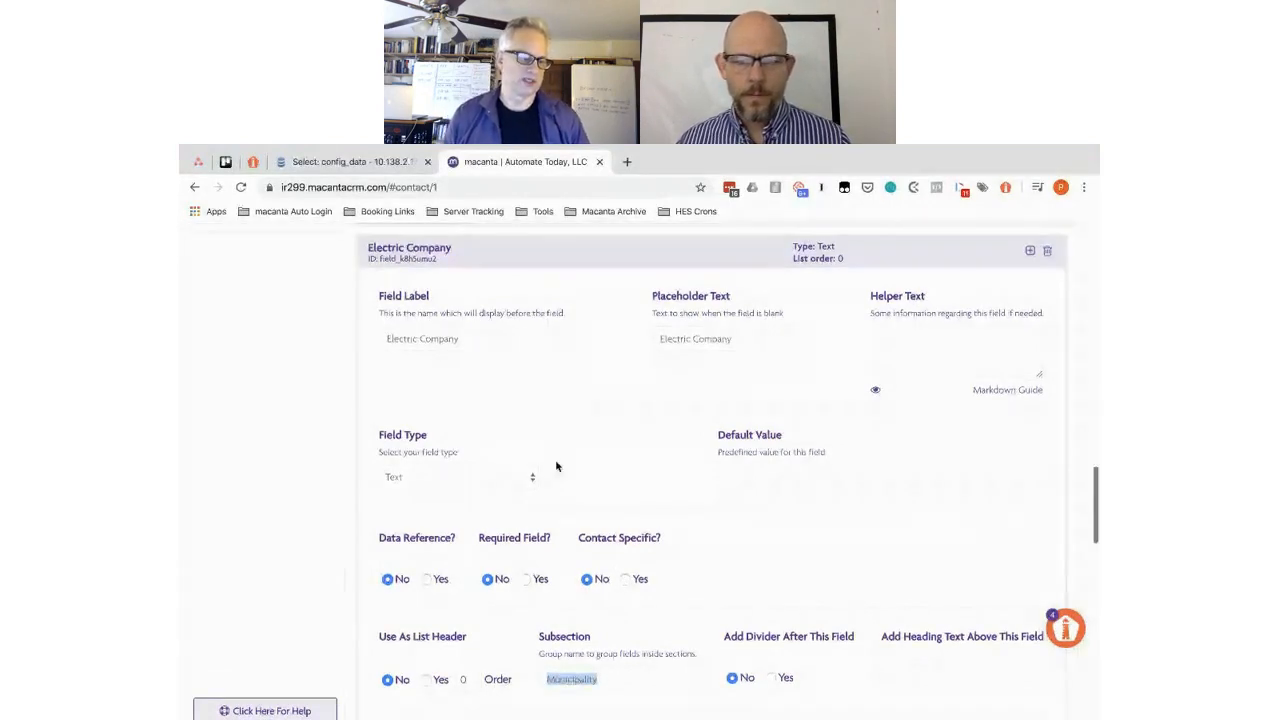
# - Open the Gas Company field's settings and scroll through its form
pyautogui.scroll(1, 557, 466)
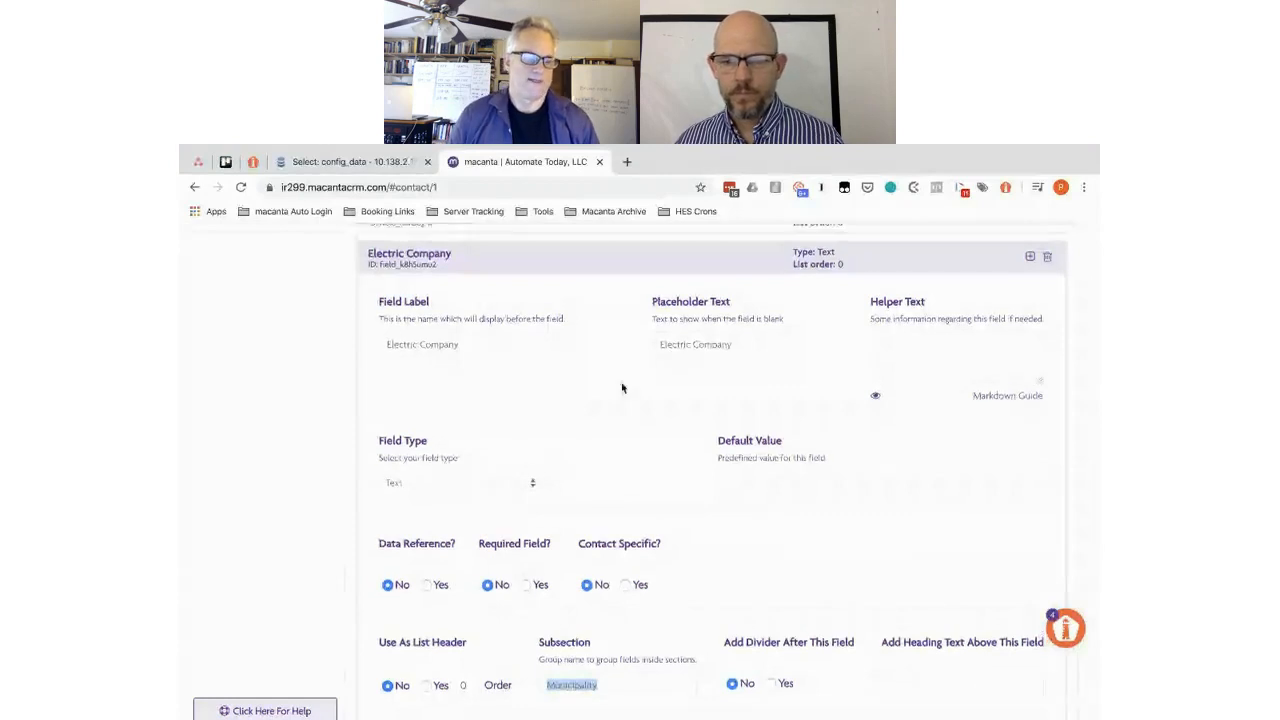
pyautogui.scroll(-3, 588, 522)
pyautogui.click(580, 496)
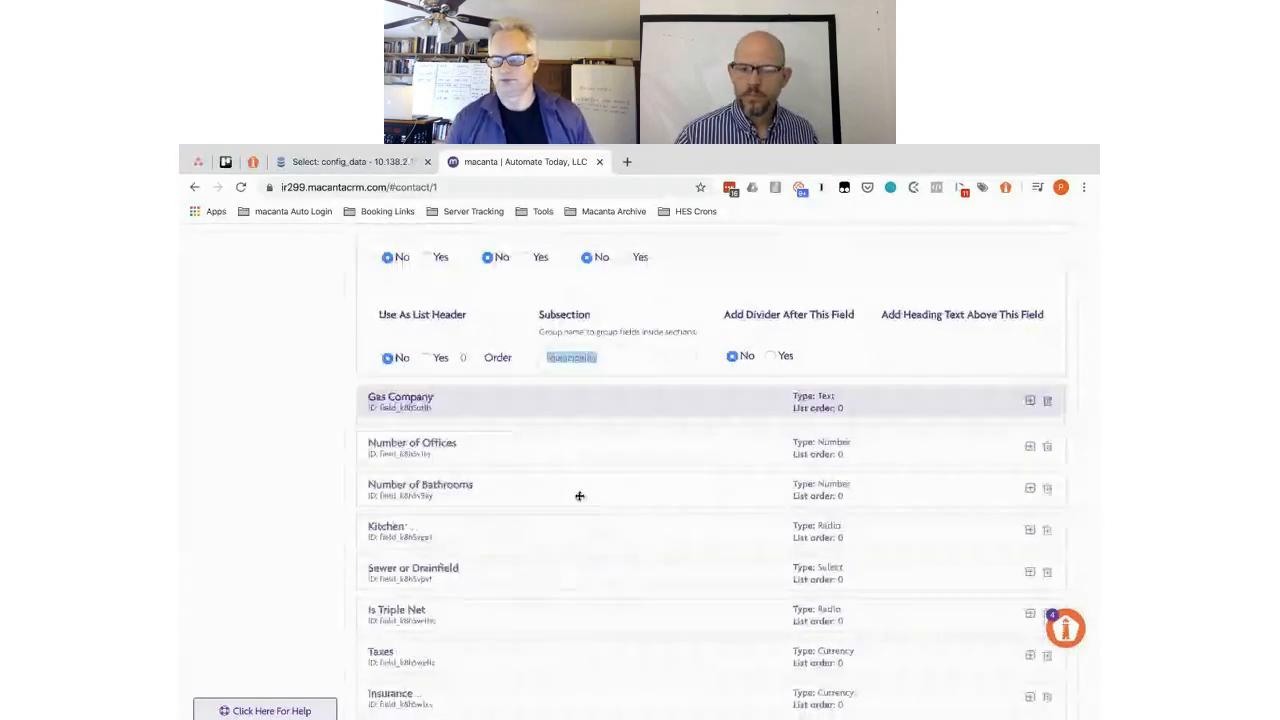
pyautogui.scroll(-4, 579, 500)
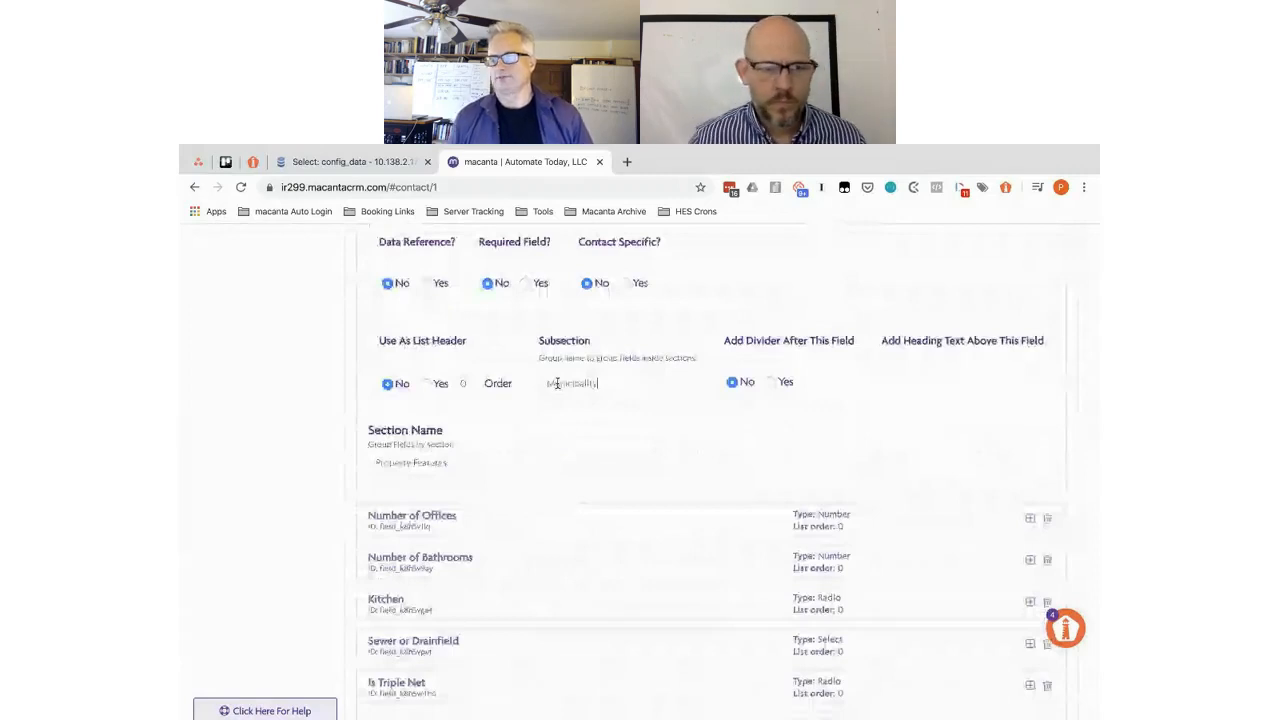
pyautogui.scroll(-2, 599, 627)
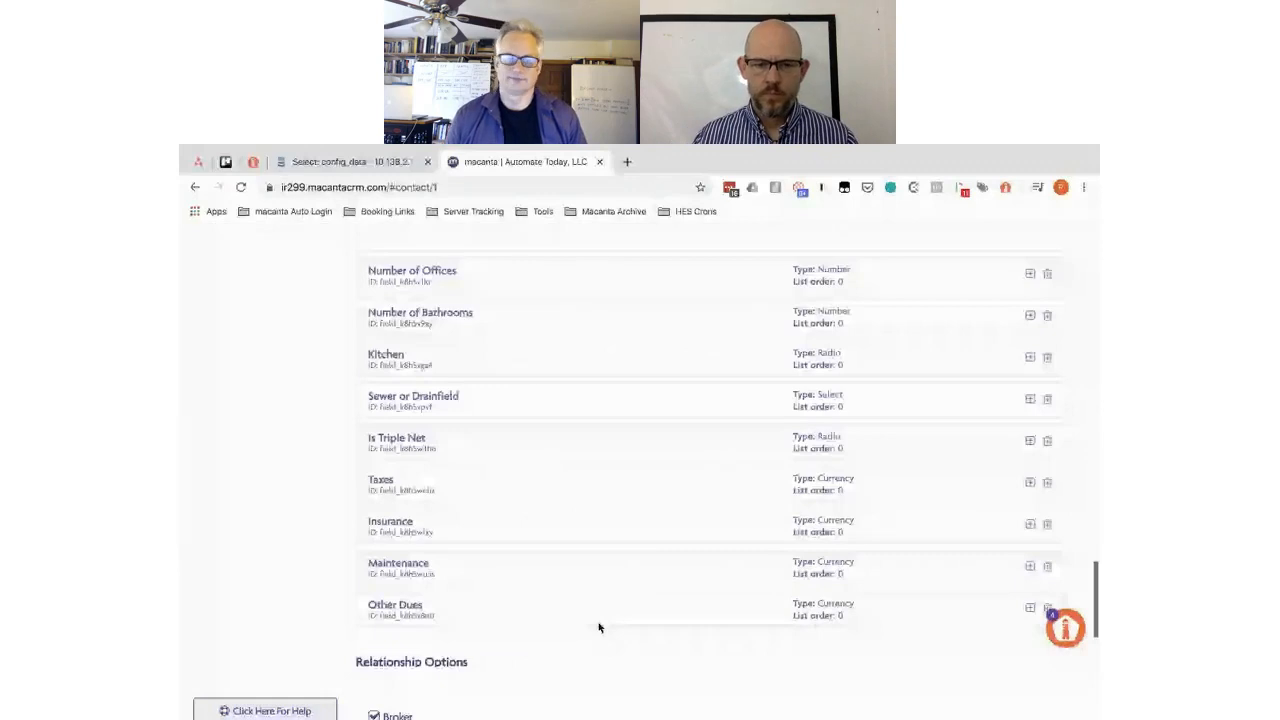
pyautogui.scroll(4, 599, 627)
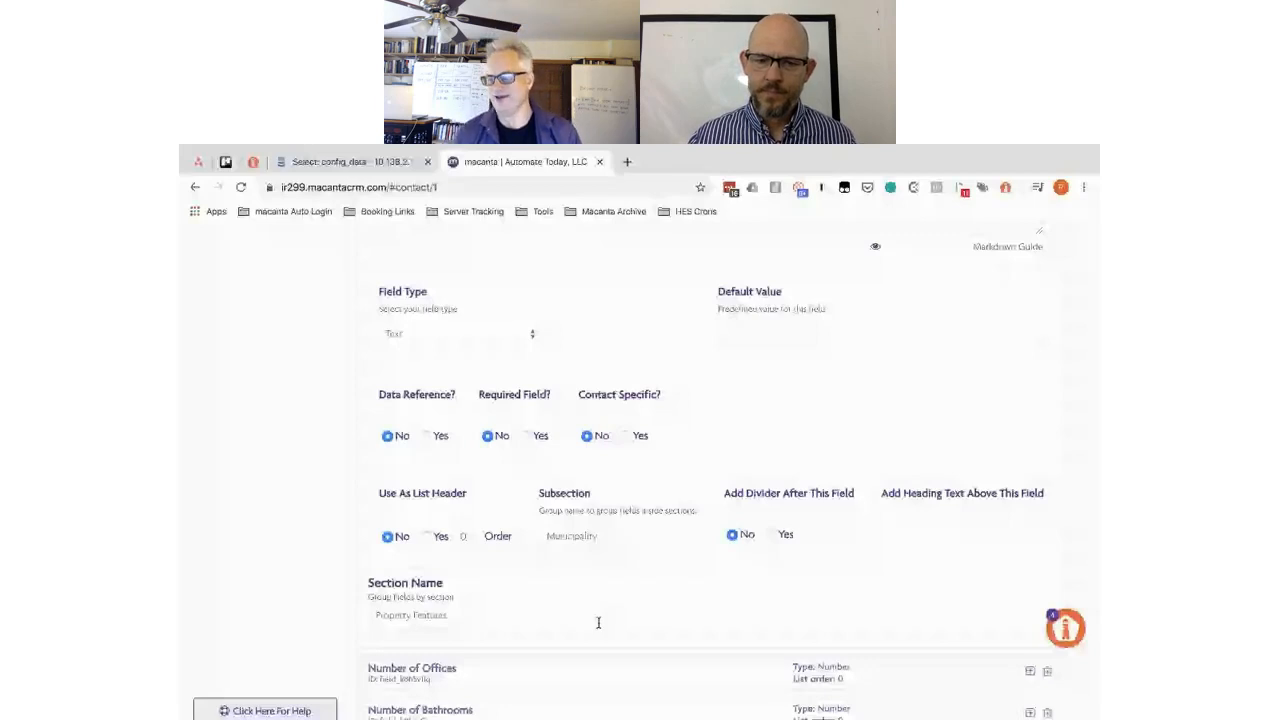
pyautogui.scroll(-10, 631, 460)
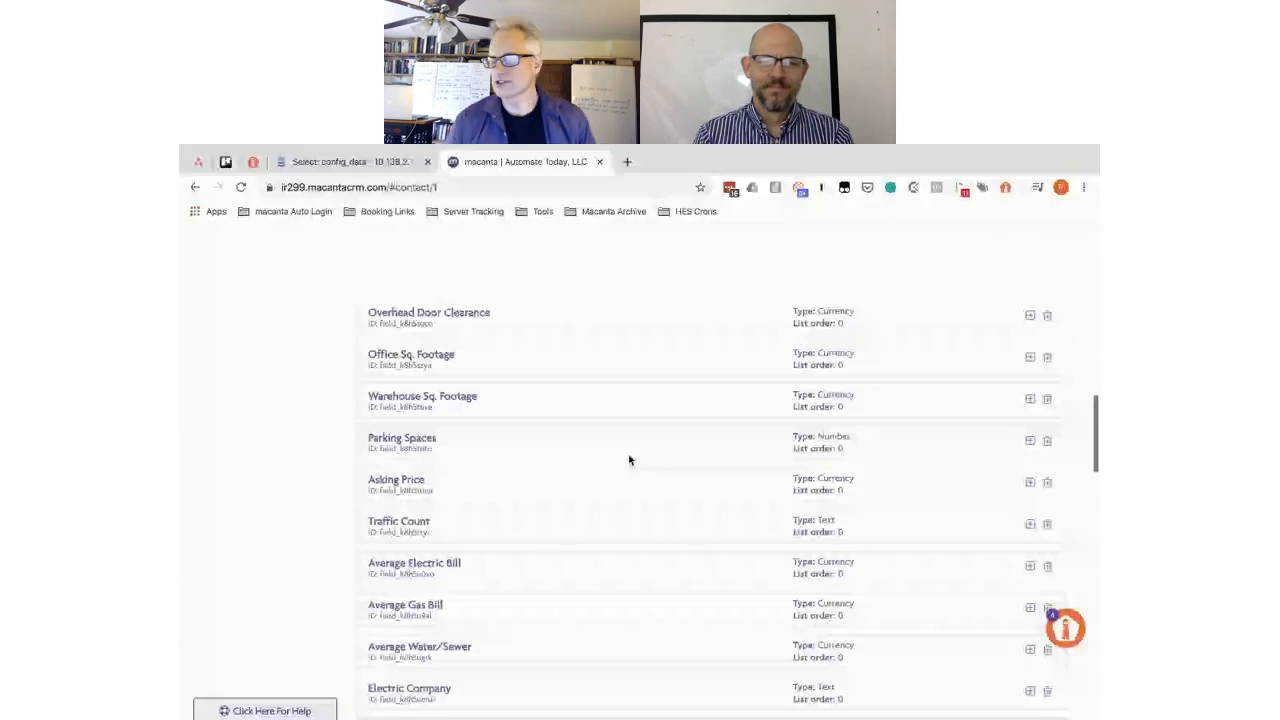
# - Check the Traffic Count and Zoning settings, collapse Zoning, and expand Gas Company
pyautogui.click(587, 530)
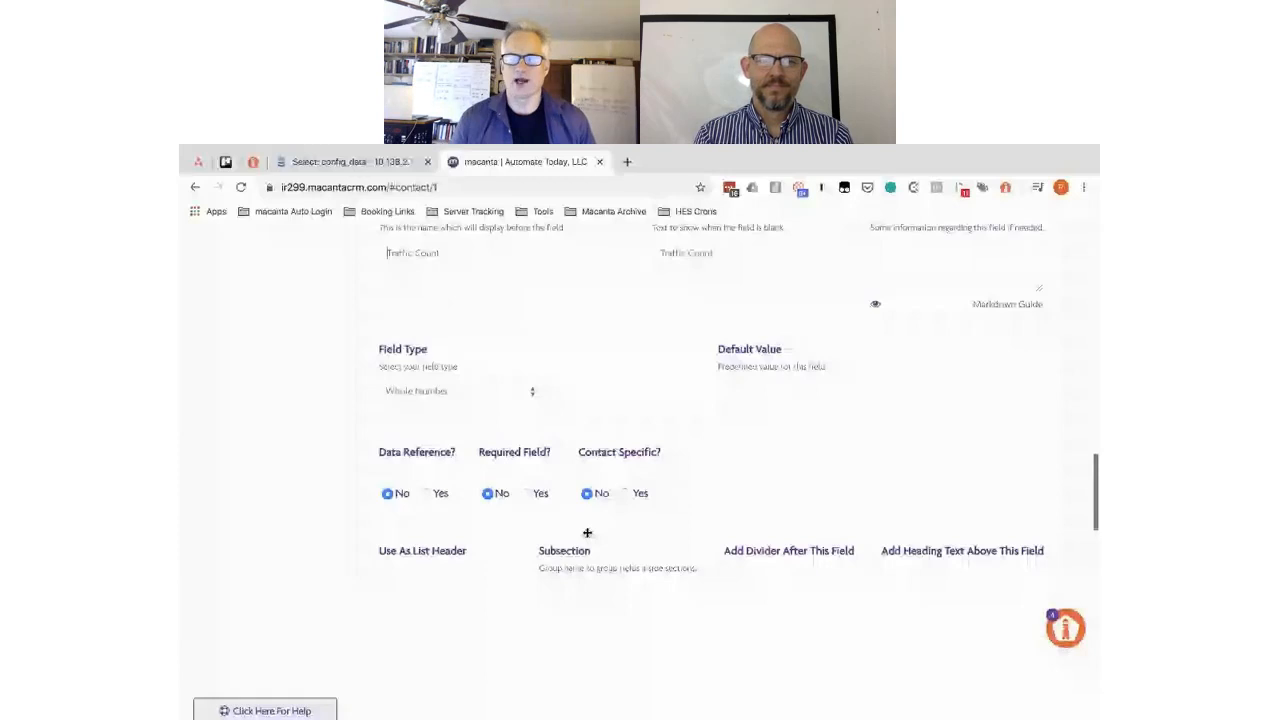
pyautogui.scroll(3, 616, 430)
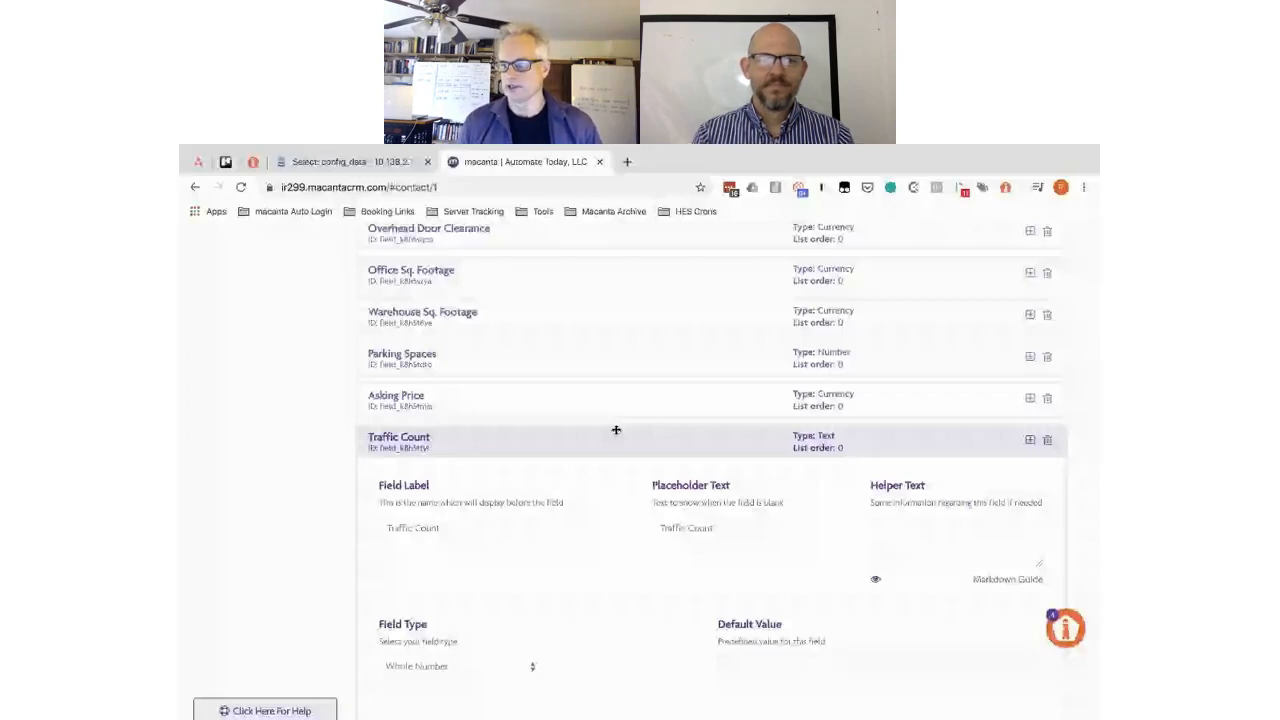
pyautogui.scroll(2, 616, 430)
pyautogui.click(542, 324)
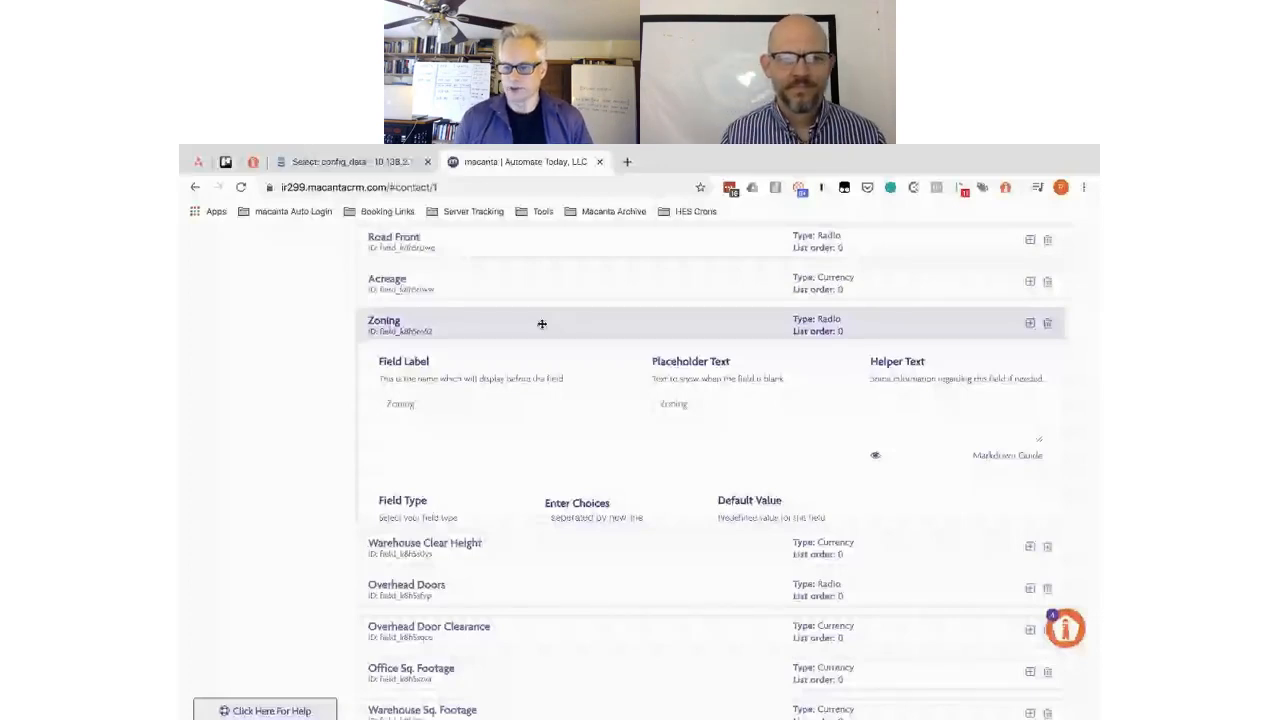
pyautogui.scroll(-3, 740, 485)
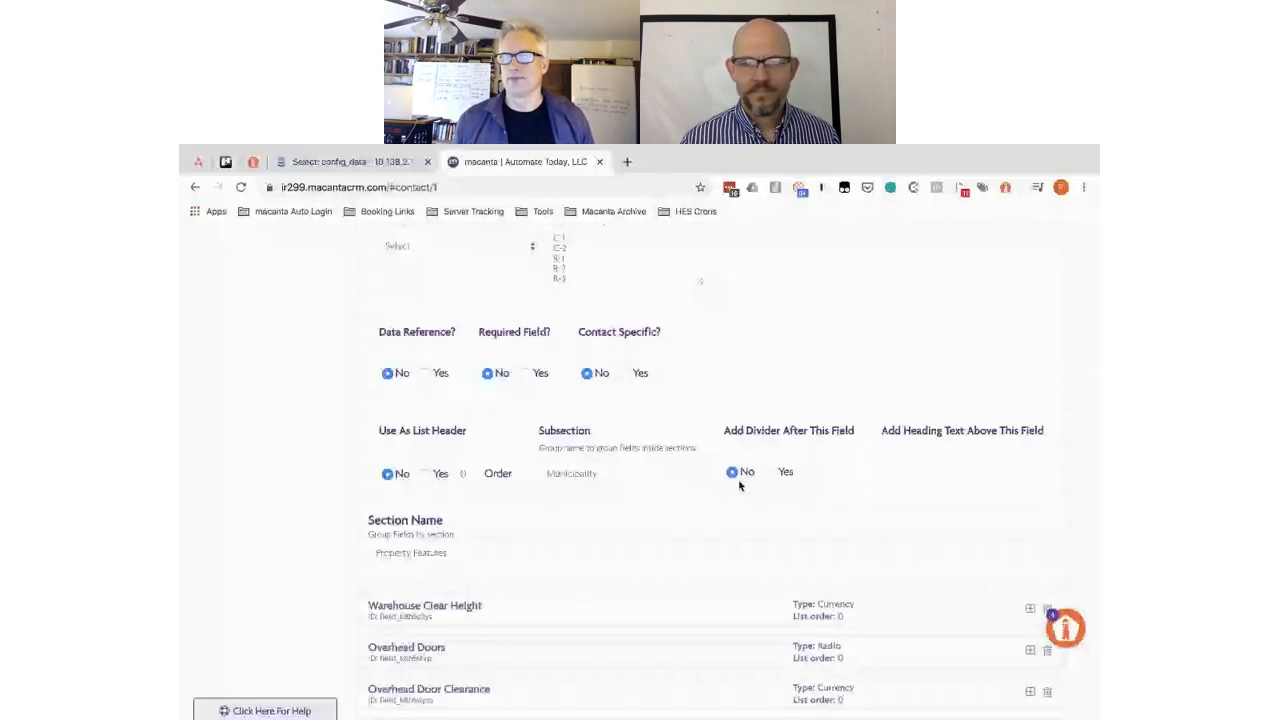
pyautogui.scroll(3, 740, 485)
pyautogui.click(536, 288)
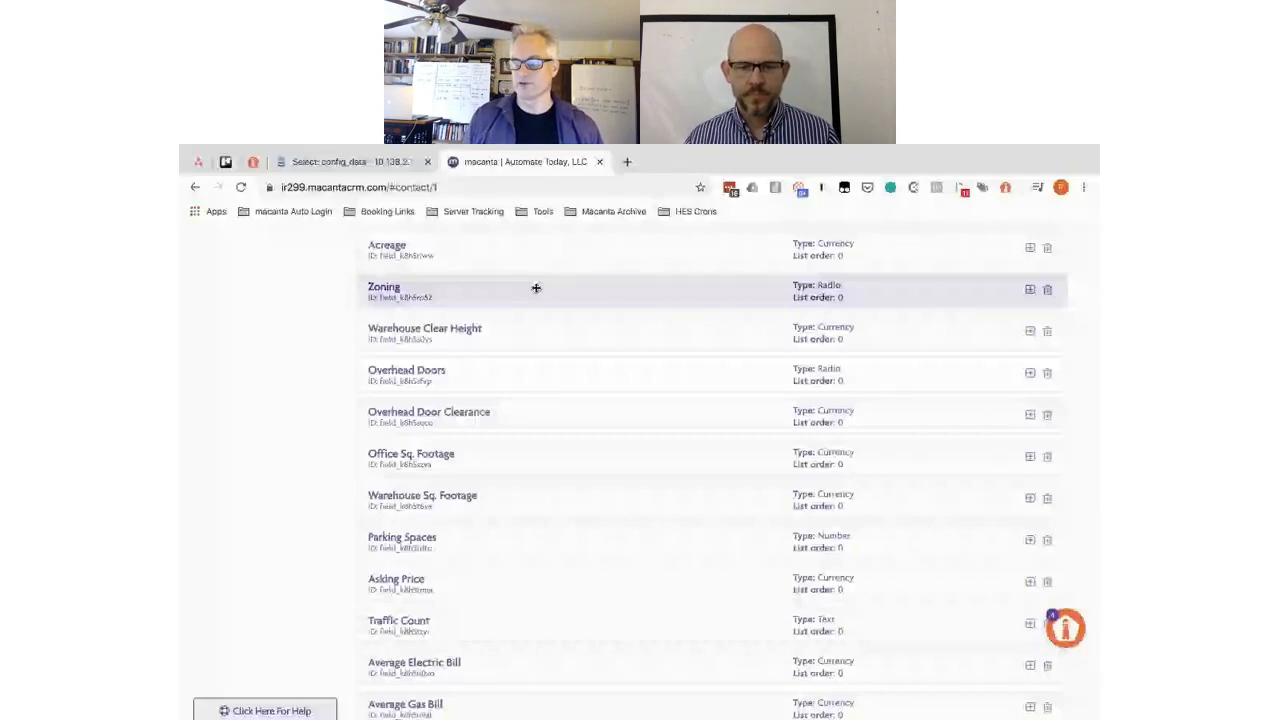
pyautogui.scroll(-3, 582, 491)
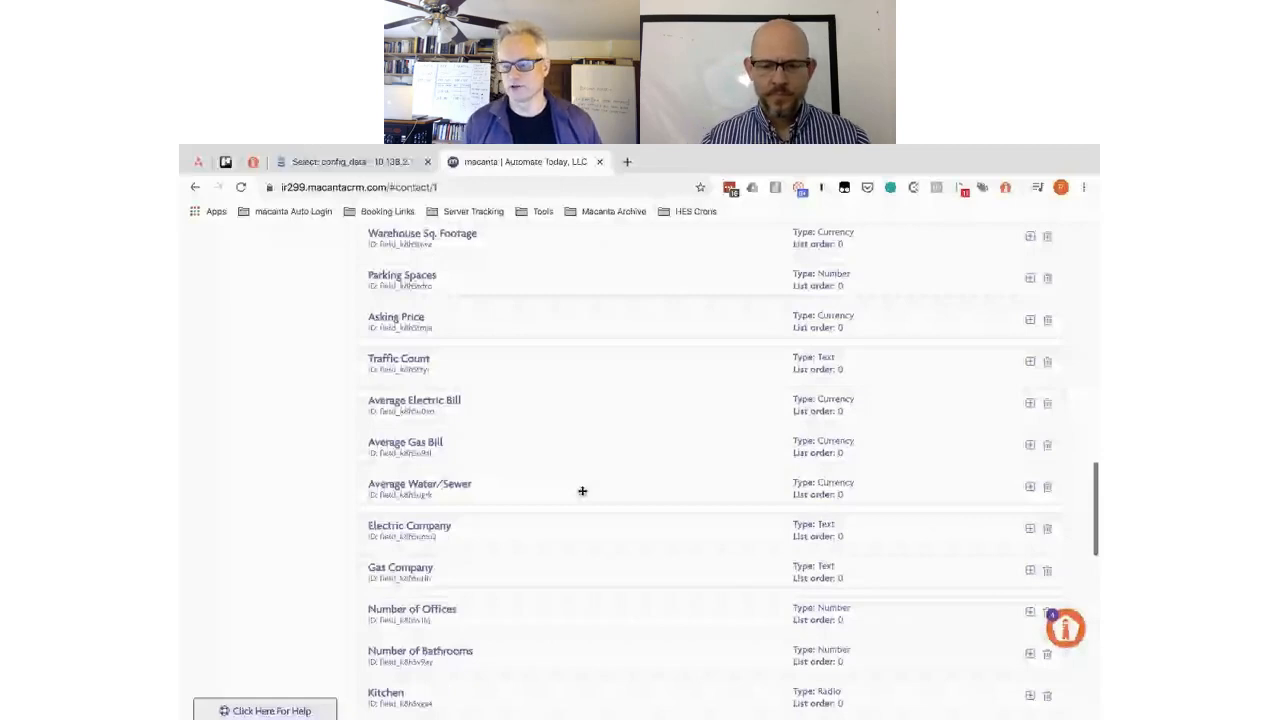
pyautogui.scroll(-2, 582, 491)
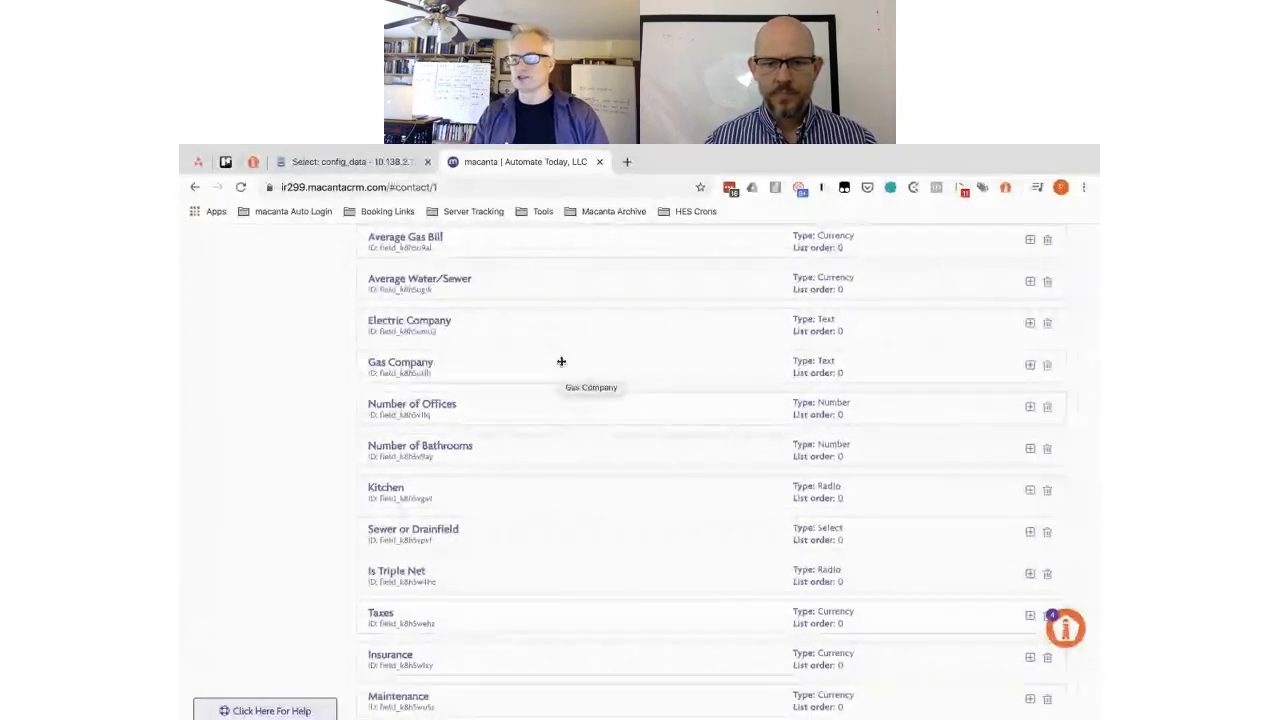
pyautogui.click(553, 362)
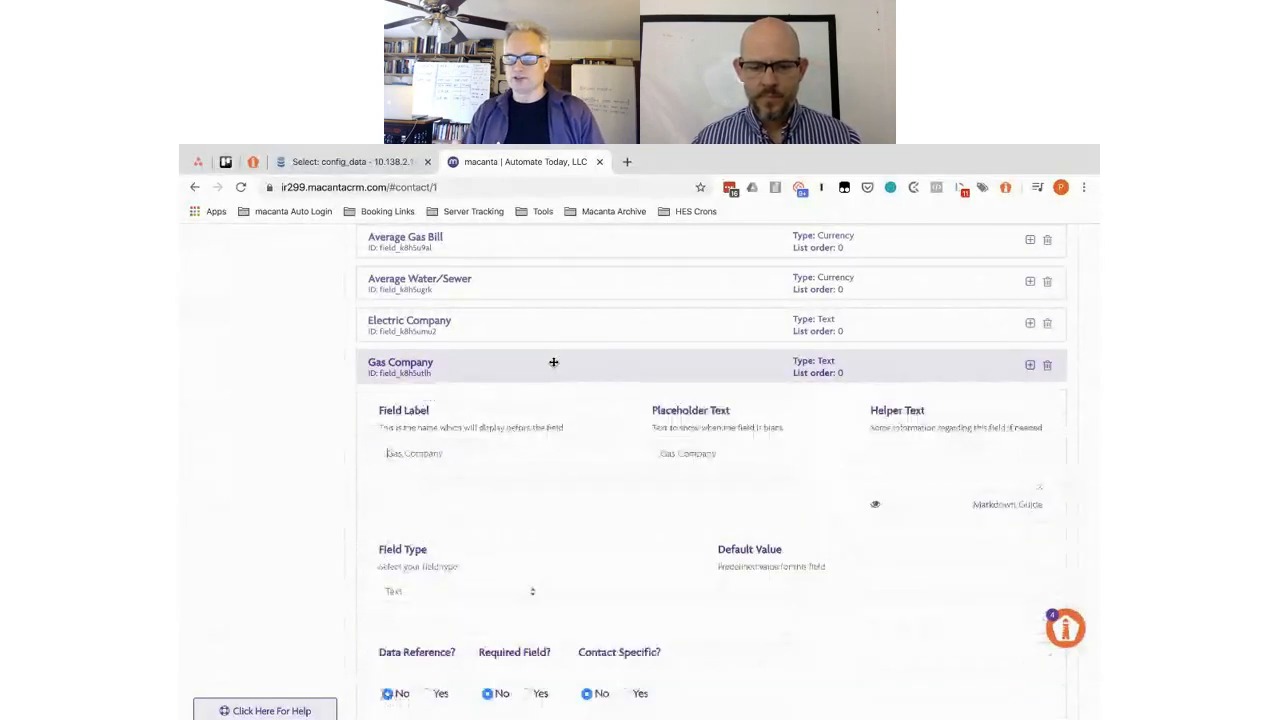
# - Give Number of Offices the subsection Amenities and select it for copying
pyautogui.scroll(-3, 611, 488)
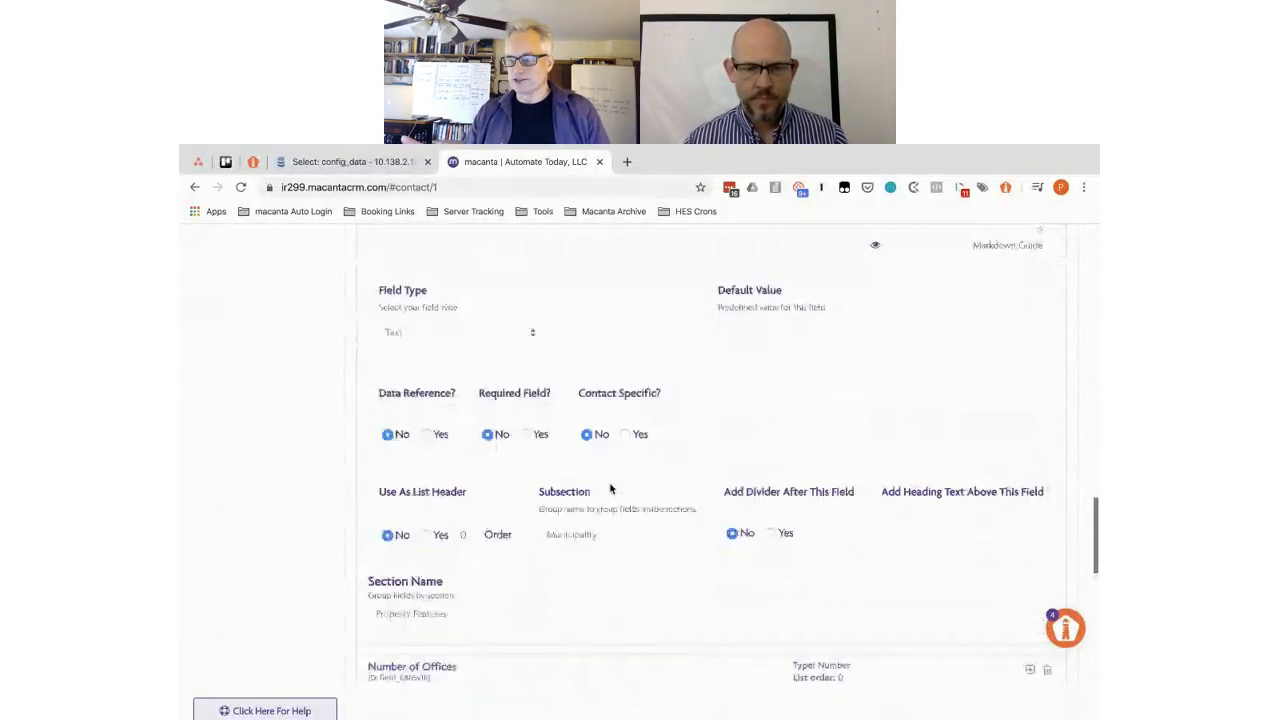
pyautogui.scroll(-3, 611, 488)
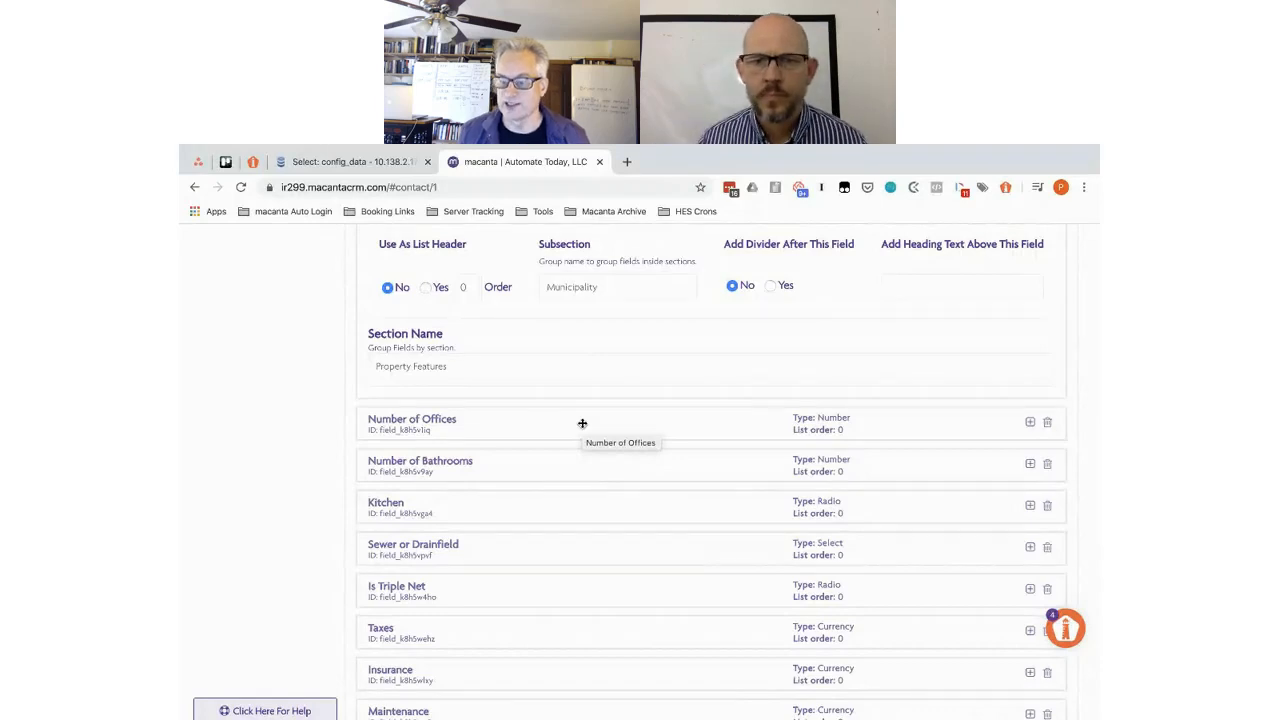
pyautogui.click(582, 423)
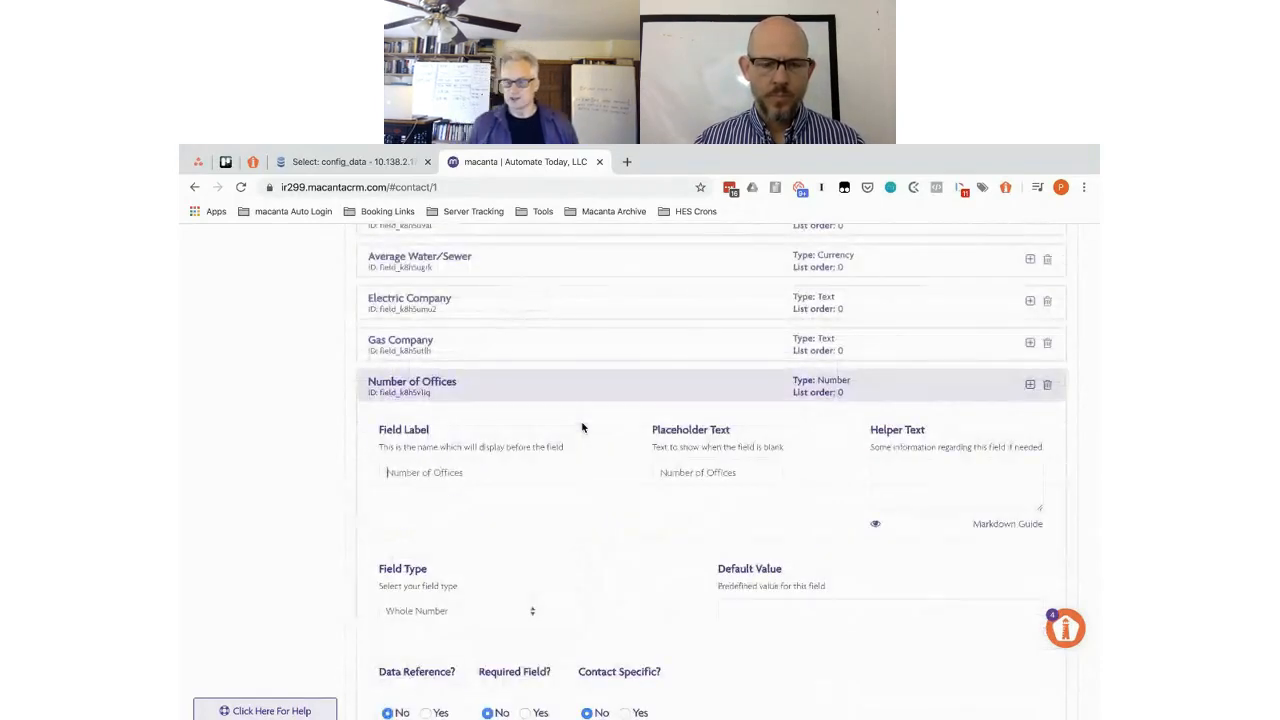
pyautogui.scroll(-3, 582, 427)
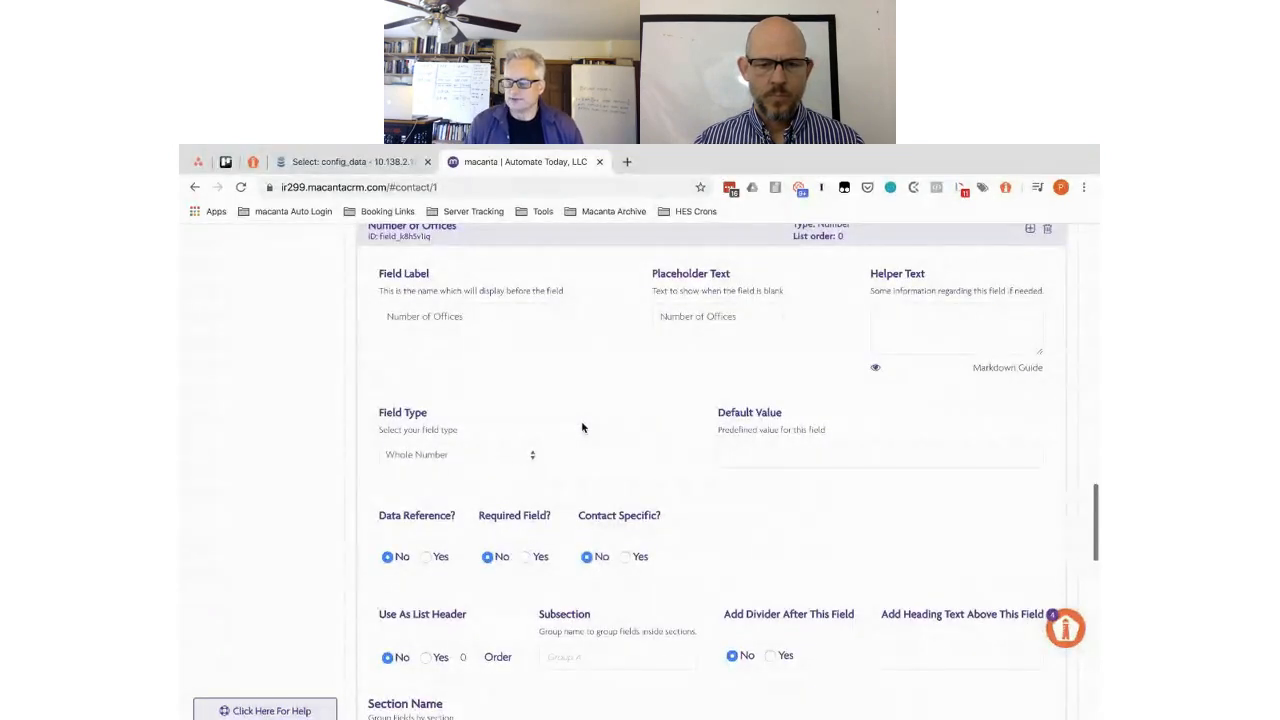
pyautogui.scroll(-2, 582, 427)
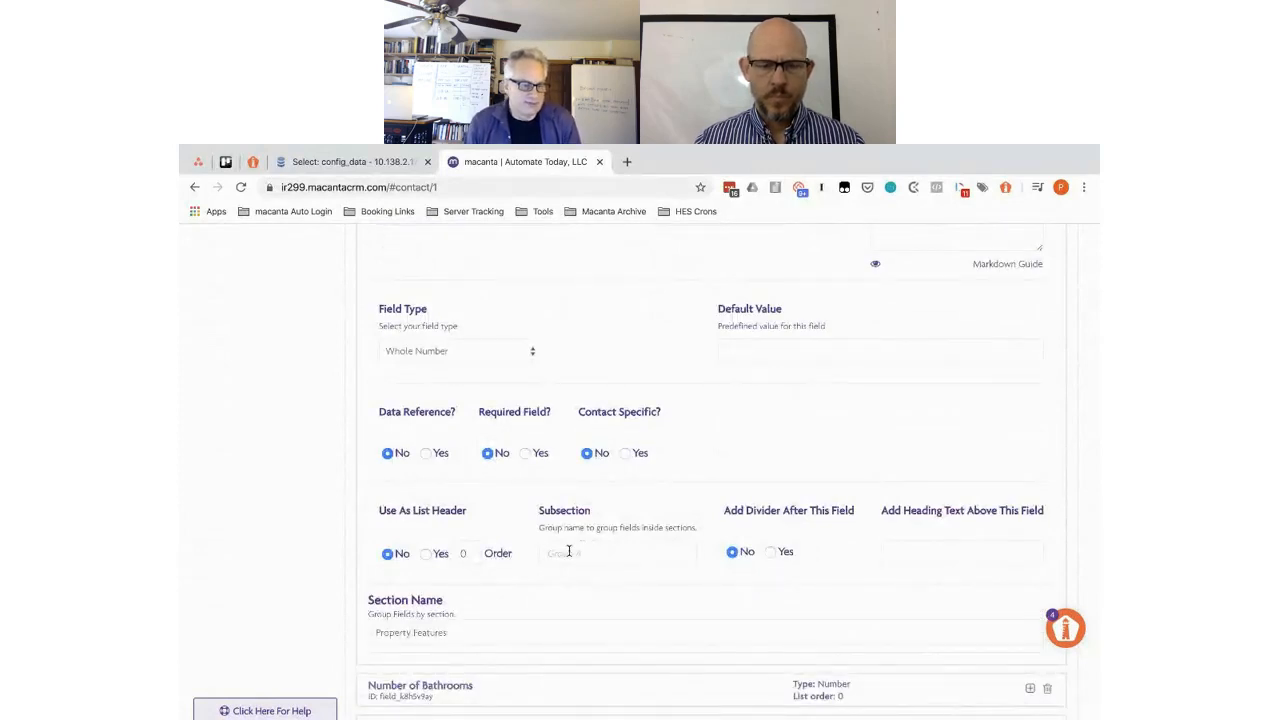
pyautogui.write('Amenitie')
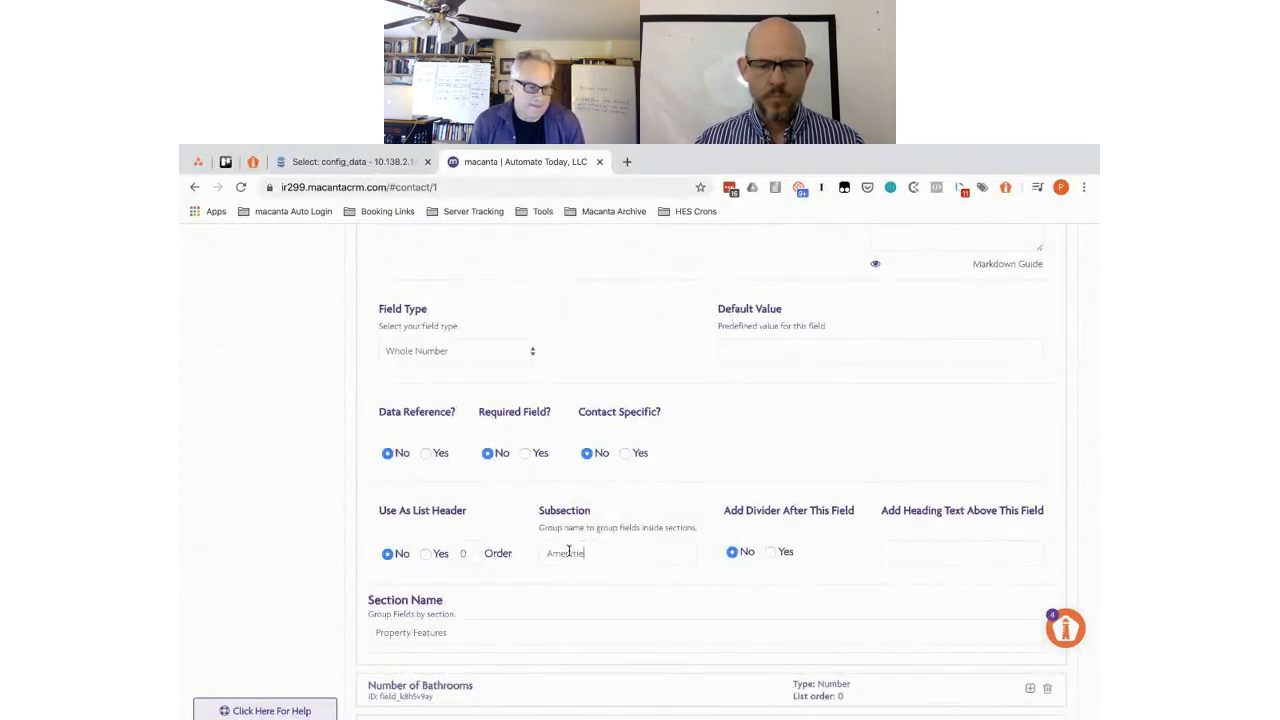
pyautogui.write('s')
pyautogui.doubleClick(569, 552)
pyautogui.press('super+c')
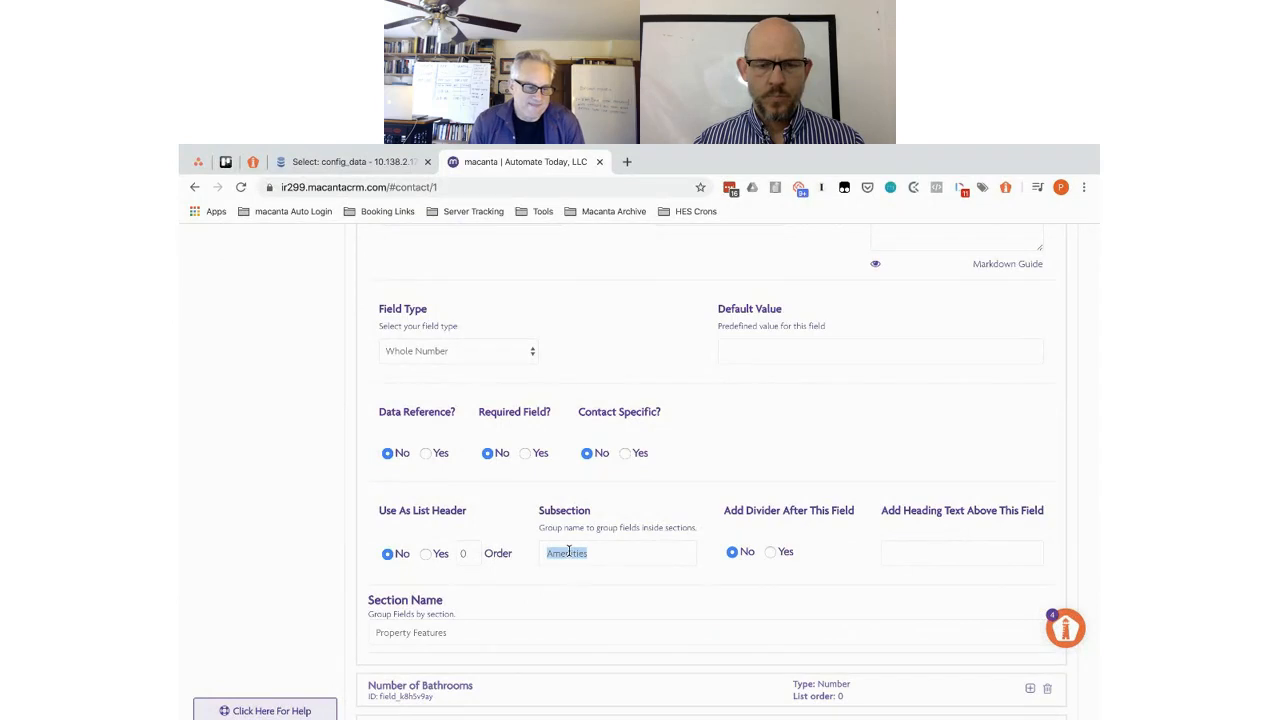
# - Paste Amenities as the Number of Bathrooms subsection
pyautogui.click(591, 693)
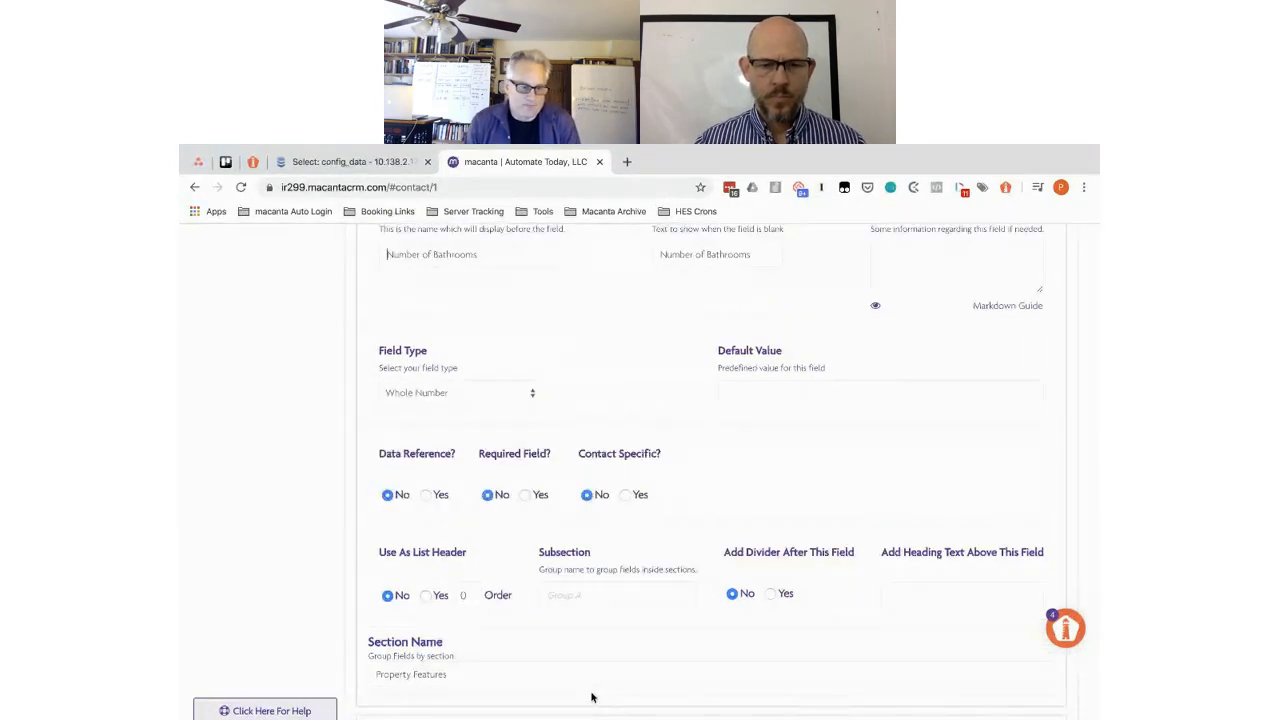
pyautogui.click(570, 596)
pyautogui.press('super+v')
pyautogui.scroll(-3, 612, 632)
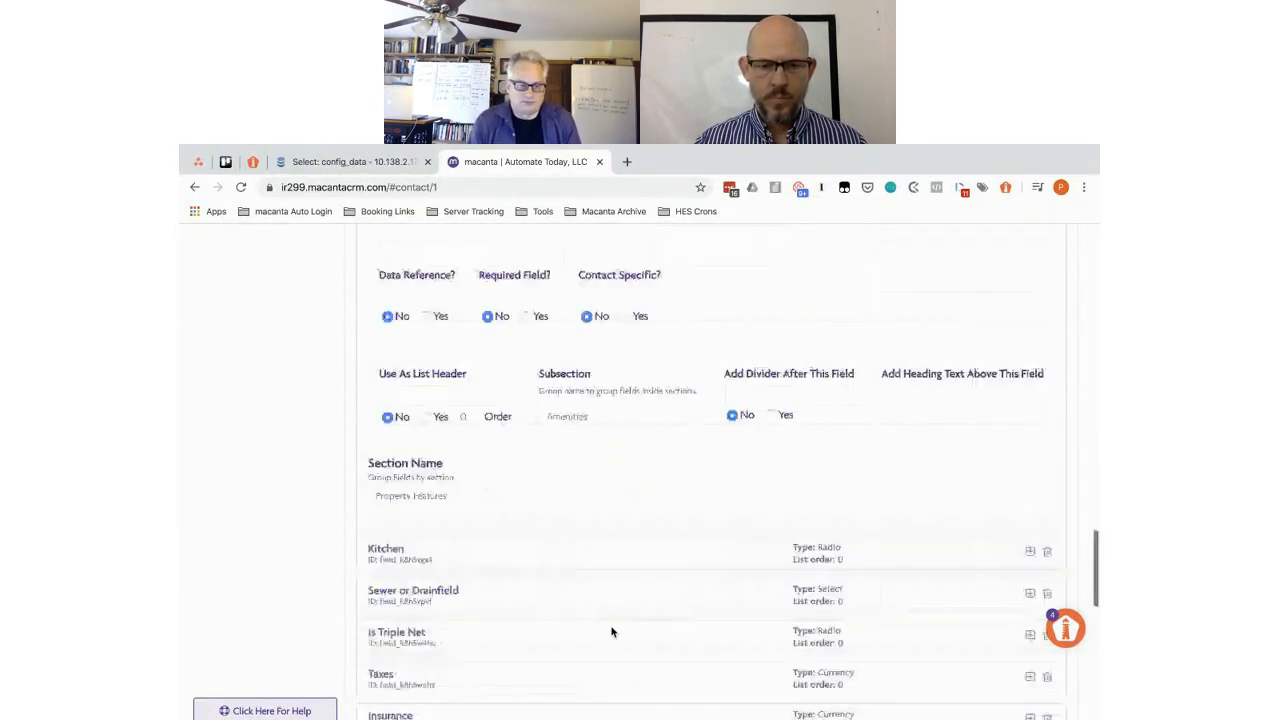
# - Open the Kitchen field's settings down to its Subsection and Section Name
pyautogui.click(568, 521)
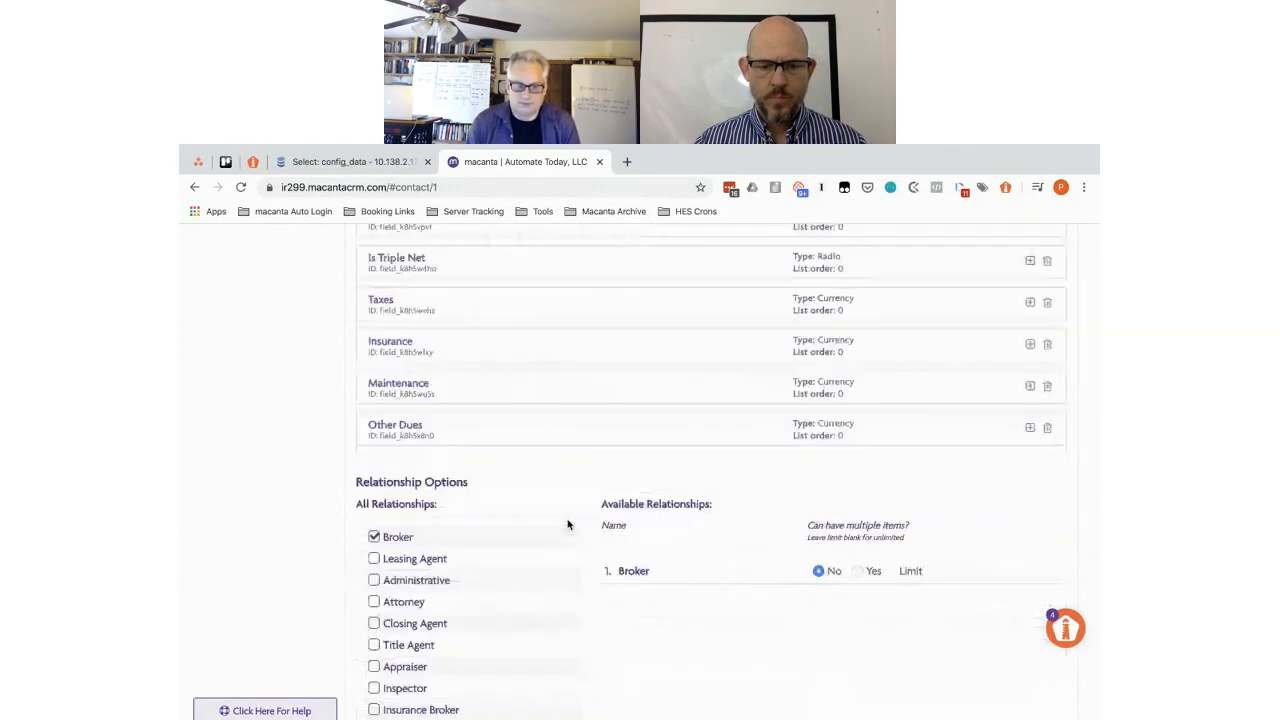
pyautogui.scroll(-3, 567, 522)
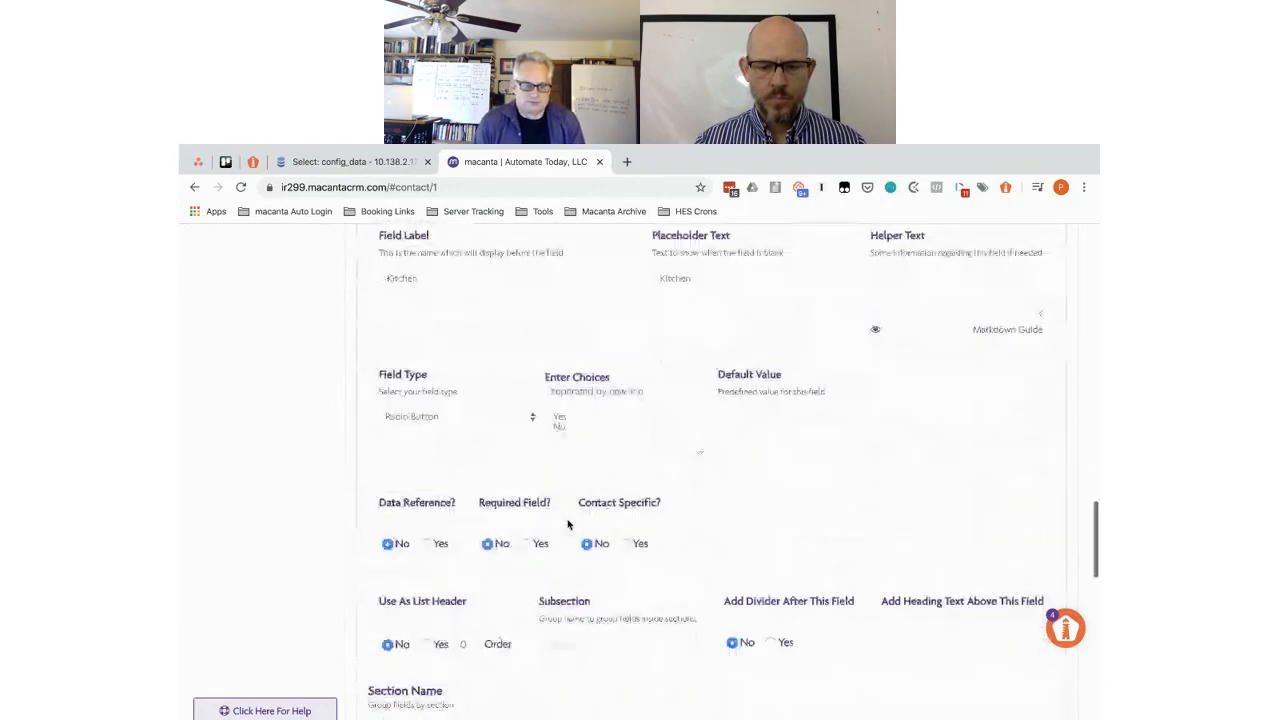
pyautogui.scroll(-1, 567, 522)
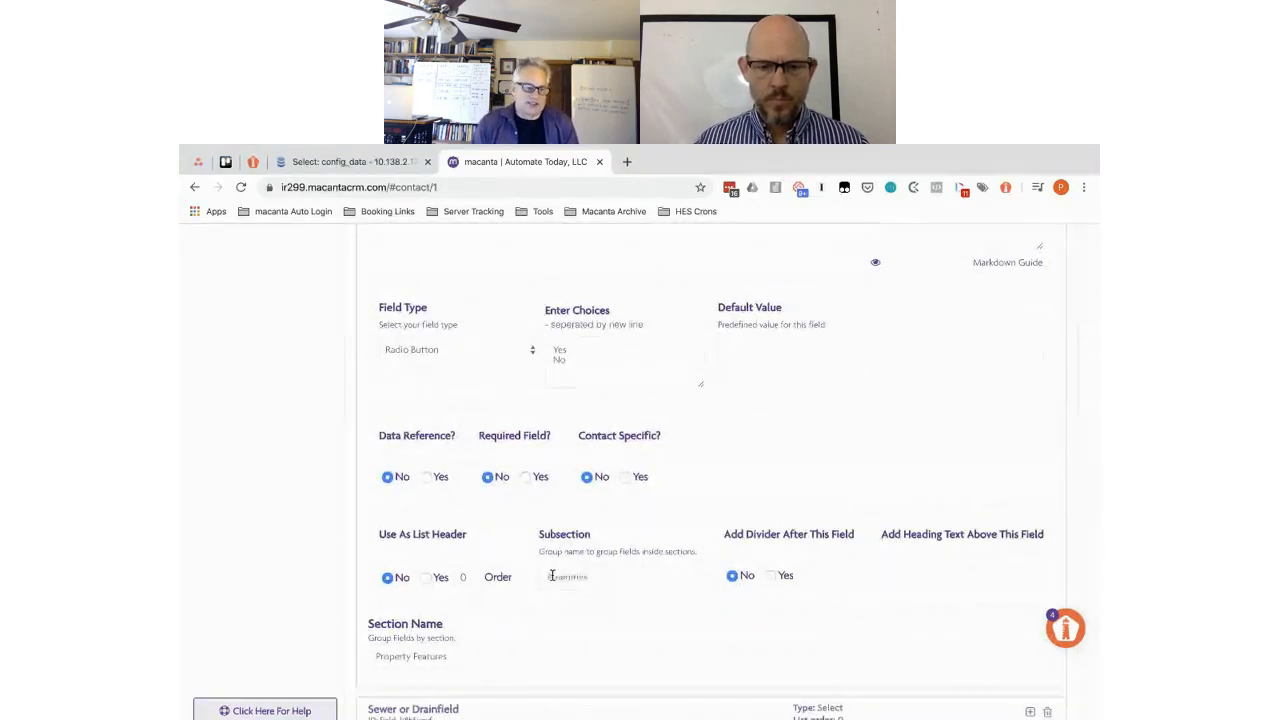
pyautogui.scroll(-3, 551, 576)
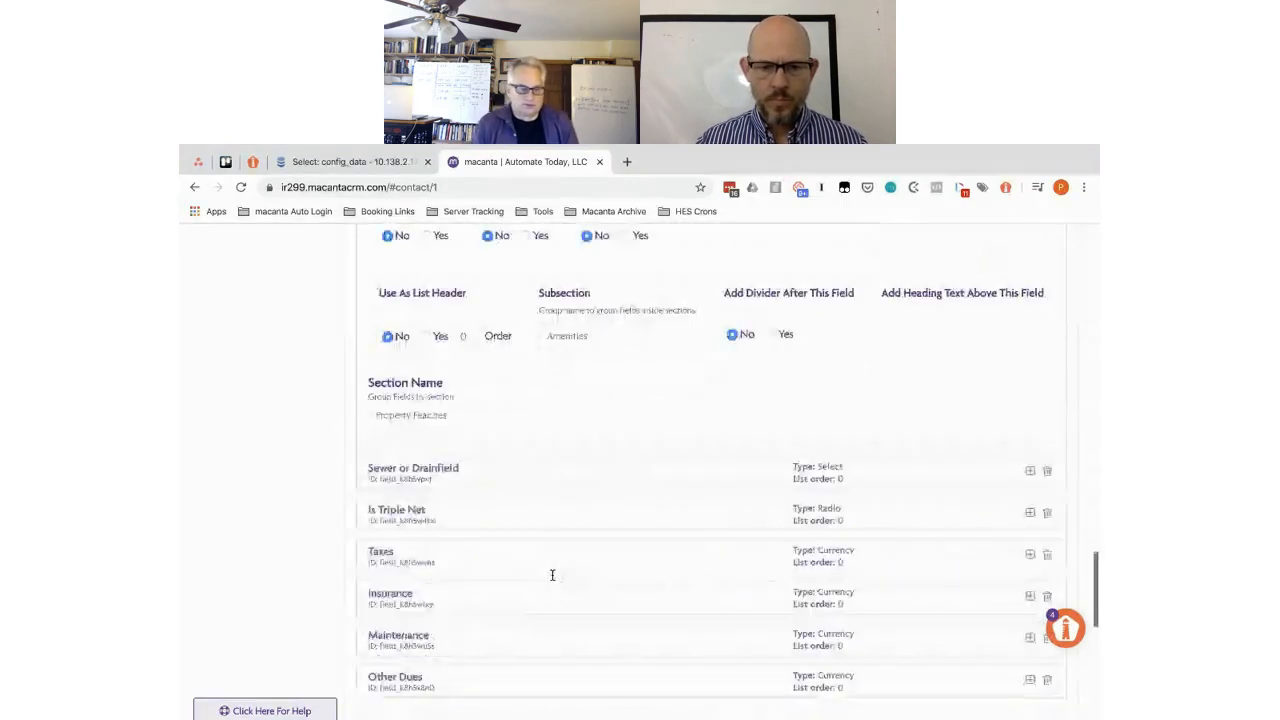
# - Review the Sewer or Drainfield Select field, then expand Is Triple Net
pyautogui.click(580, 456)
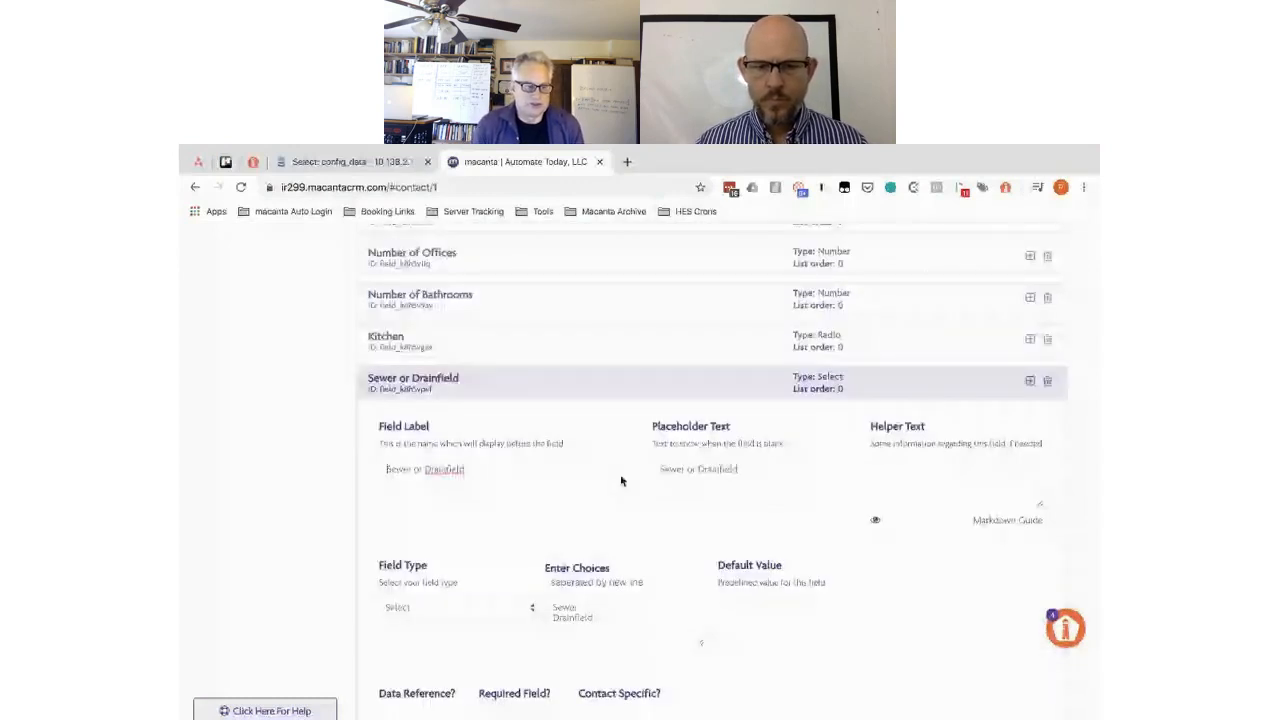
pyautogui.scroll(-2, 621, 481)
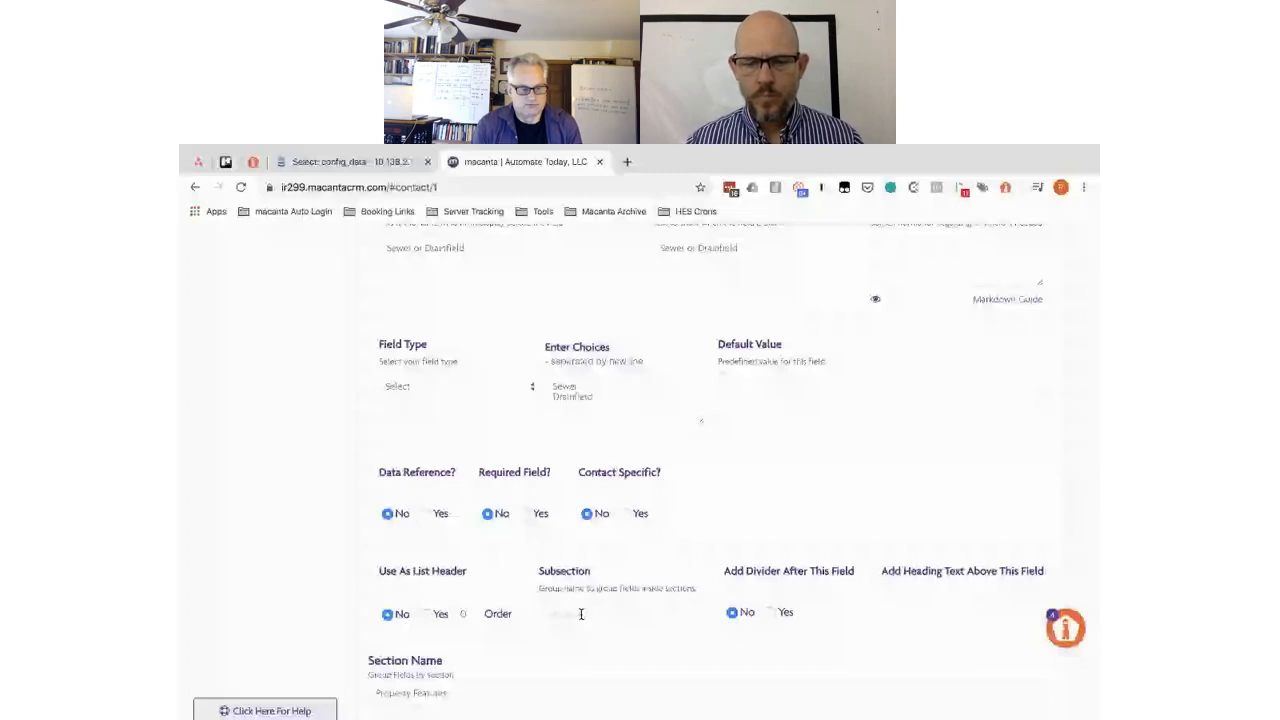
pyautogui.scroll(-5, 581, 614)
pyautogui.click(557, 539)
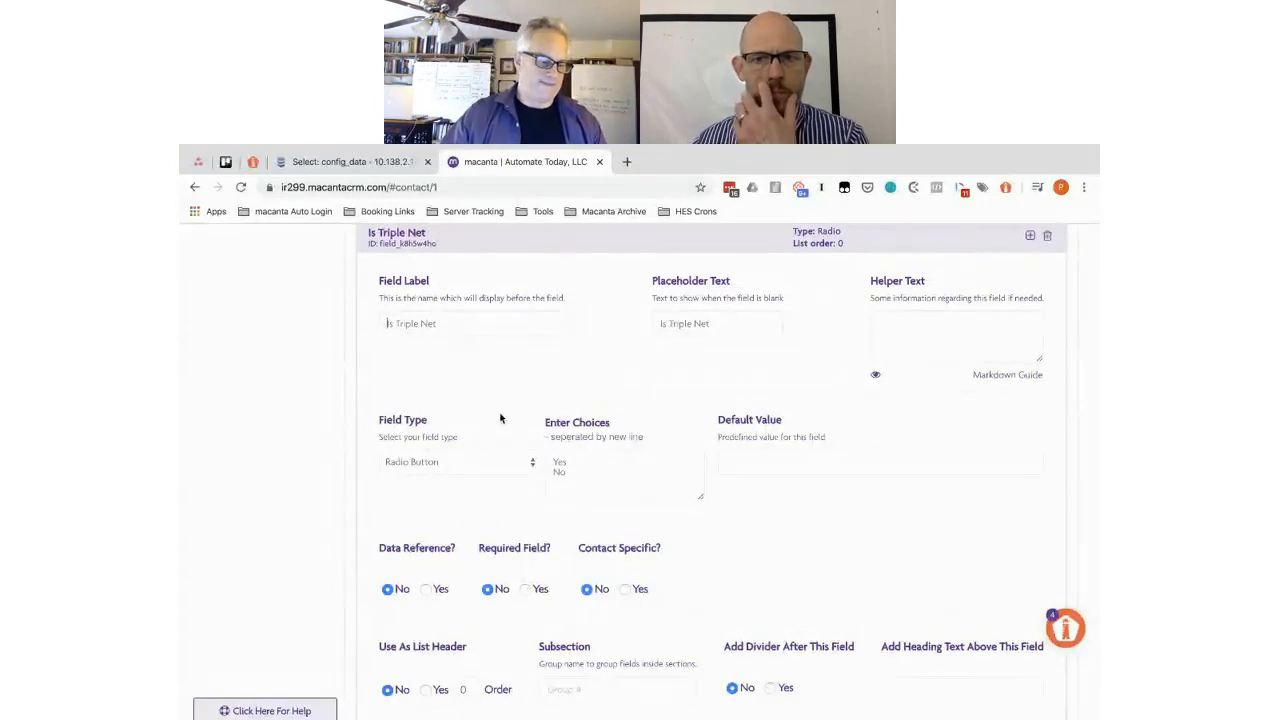
# - Enter Financial as the subsection for Is Triple Net and Taxes
pyautogui.click(560, 685)
pyautogui.write('Financ')
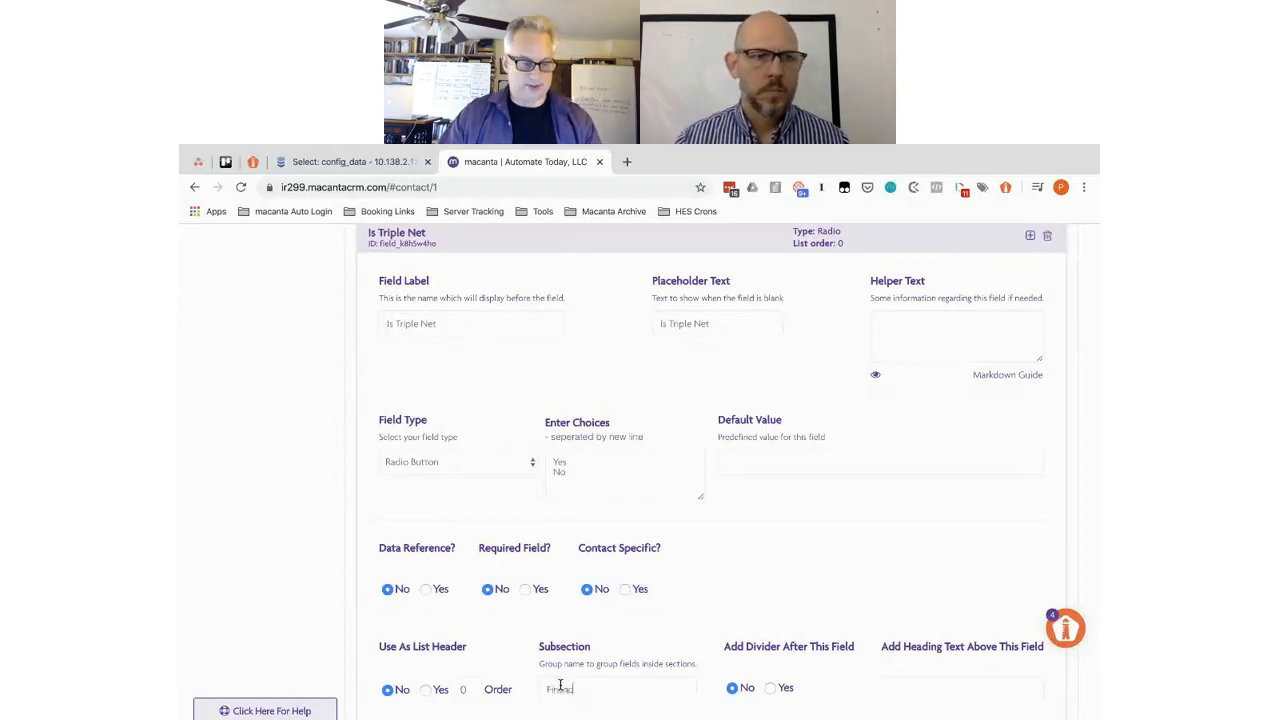
pyautogui.write('ial')
pyautogui.scroll(-3, 598, 550)
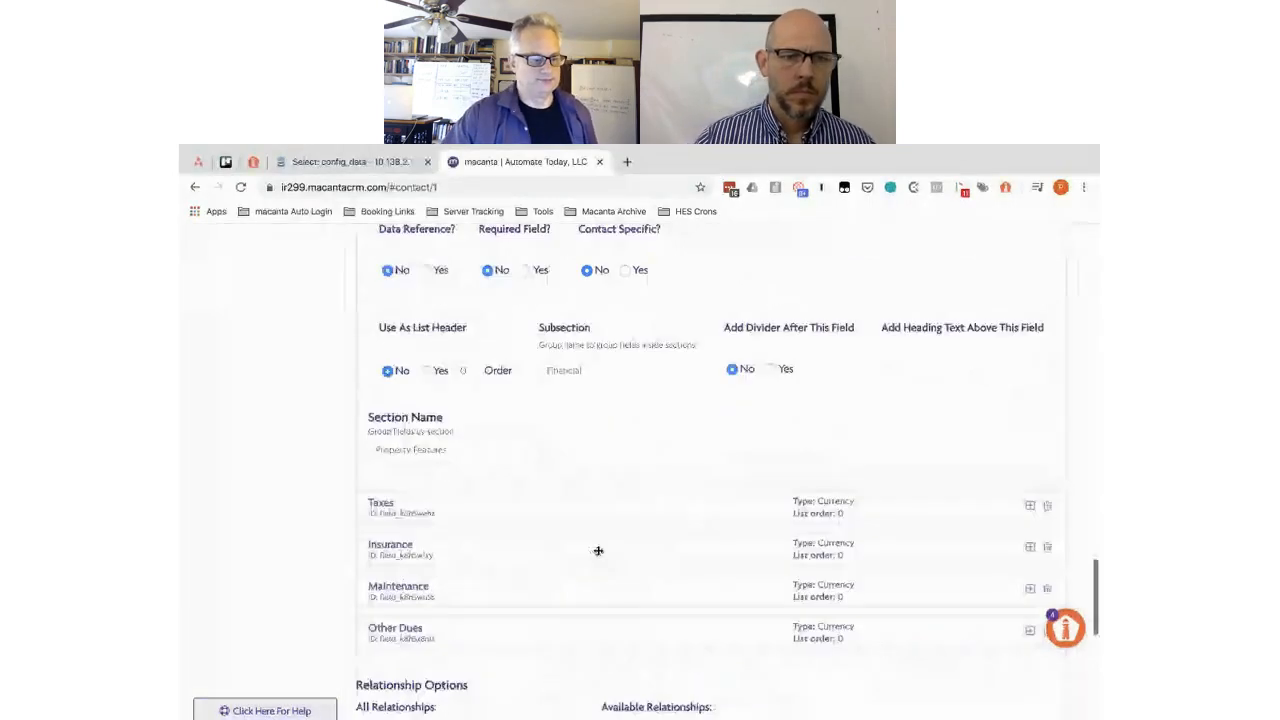
pyautogui.scroll(3, 598, 550)
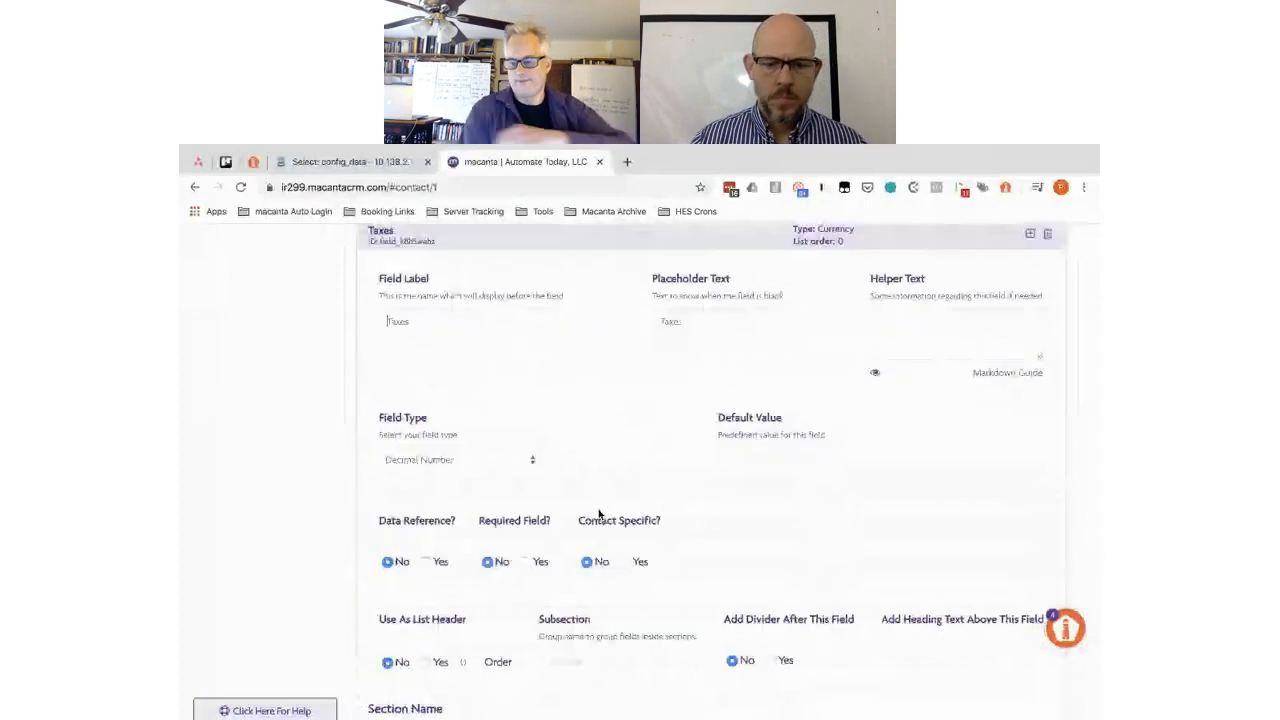
pyautogui.scroll(-2, 598, 514)
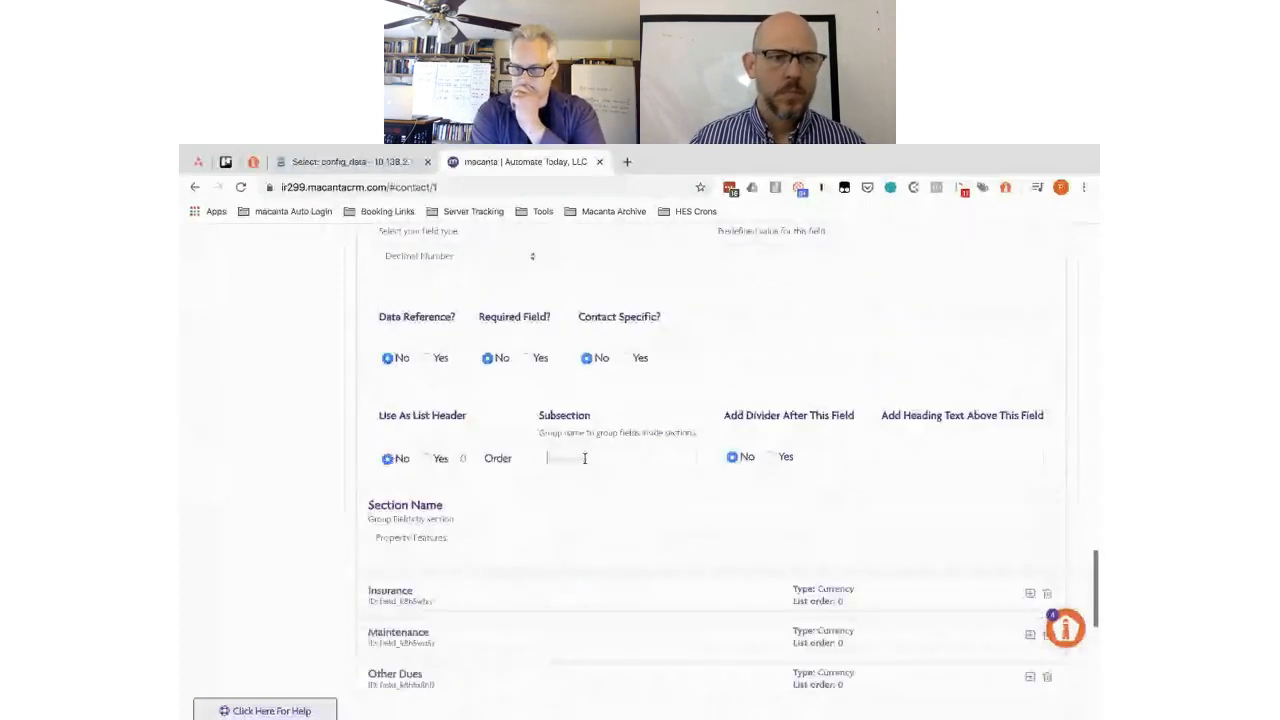
pyautogui.write('Fi')
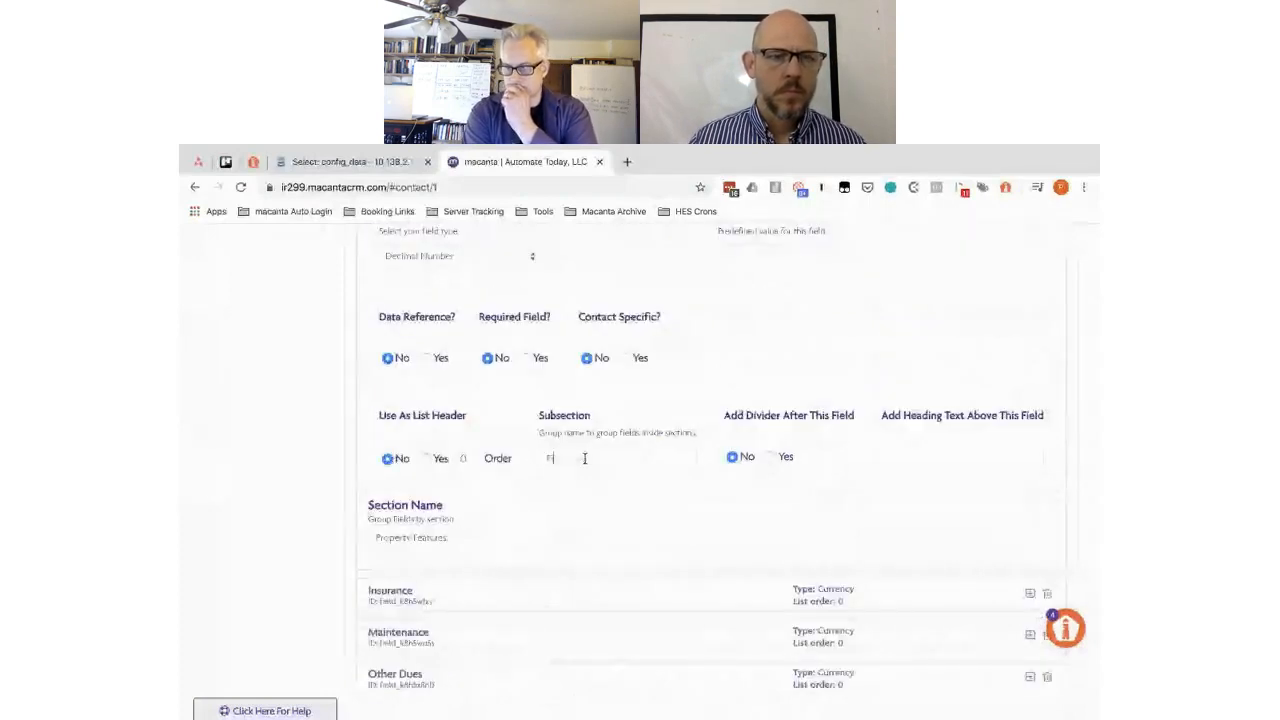
pyautogui.write('nancial')
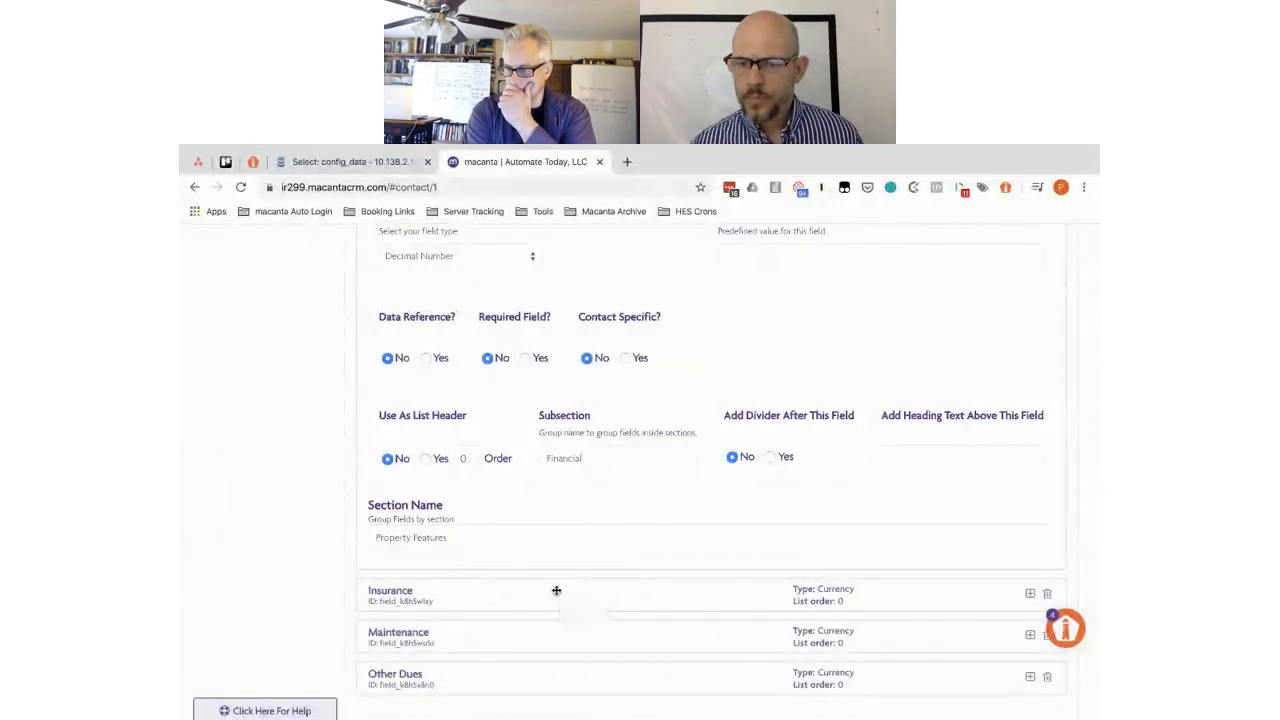
# - Correct Insurance's subsection from Fianncial to Financial and select it for copying
pyautogui.click(555, 588)
pyautogui.scroll(-3, 557, 595)
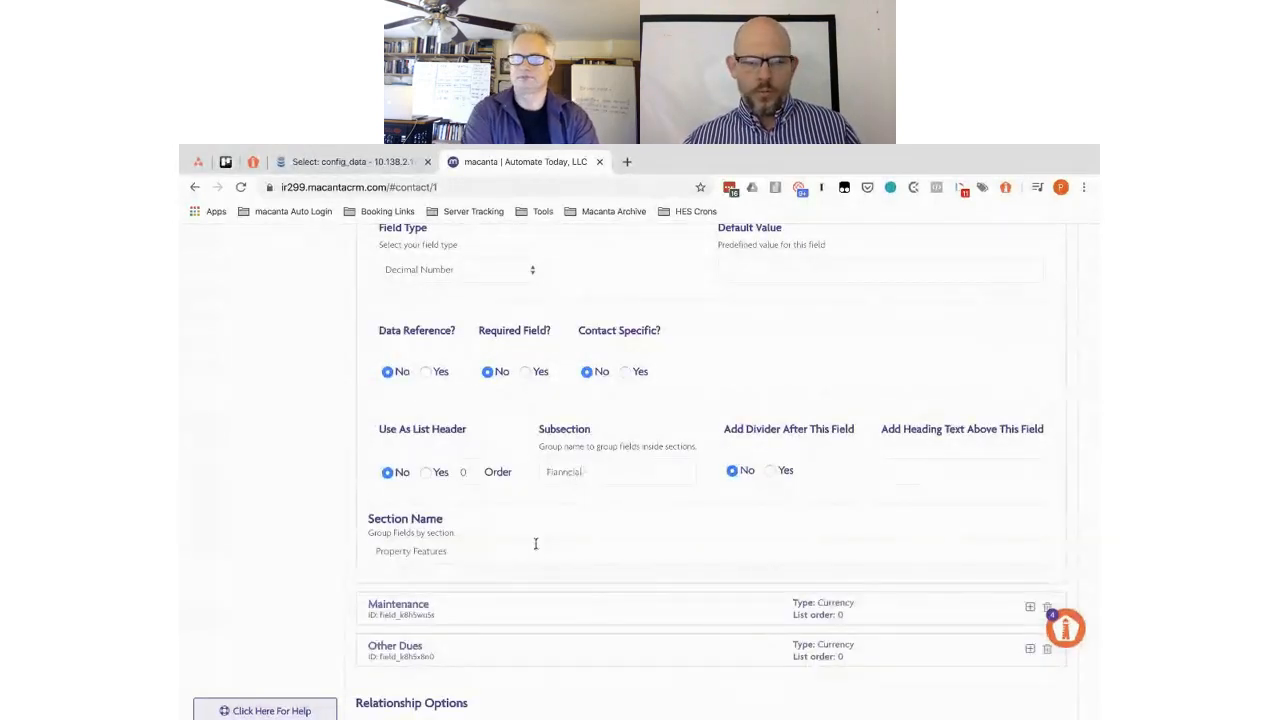
pyautogui.click(570, 473)
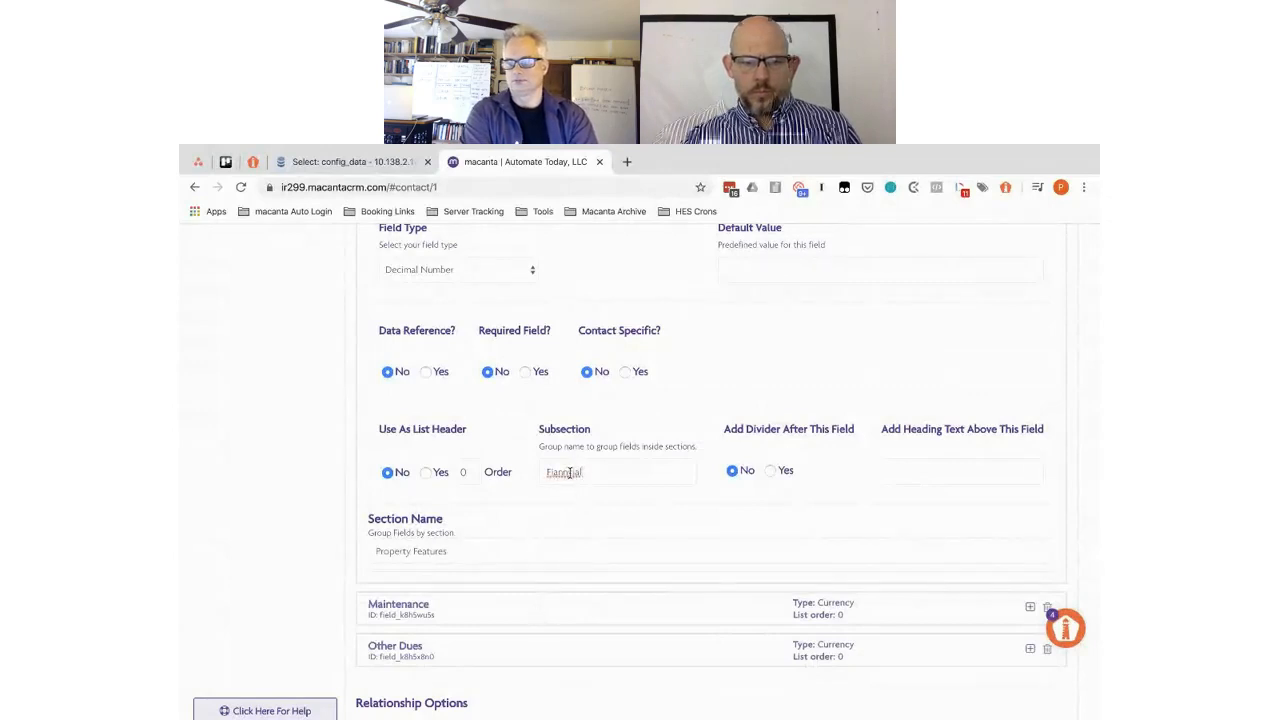
pyautogui.doubleClick(570, 473)
pyautogui.write('F')
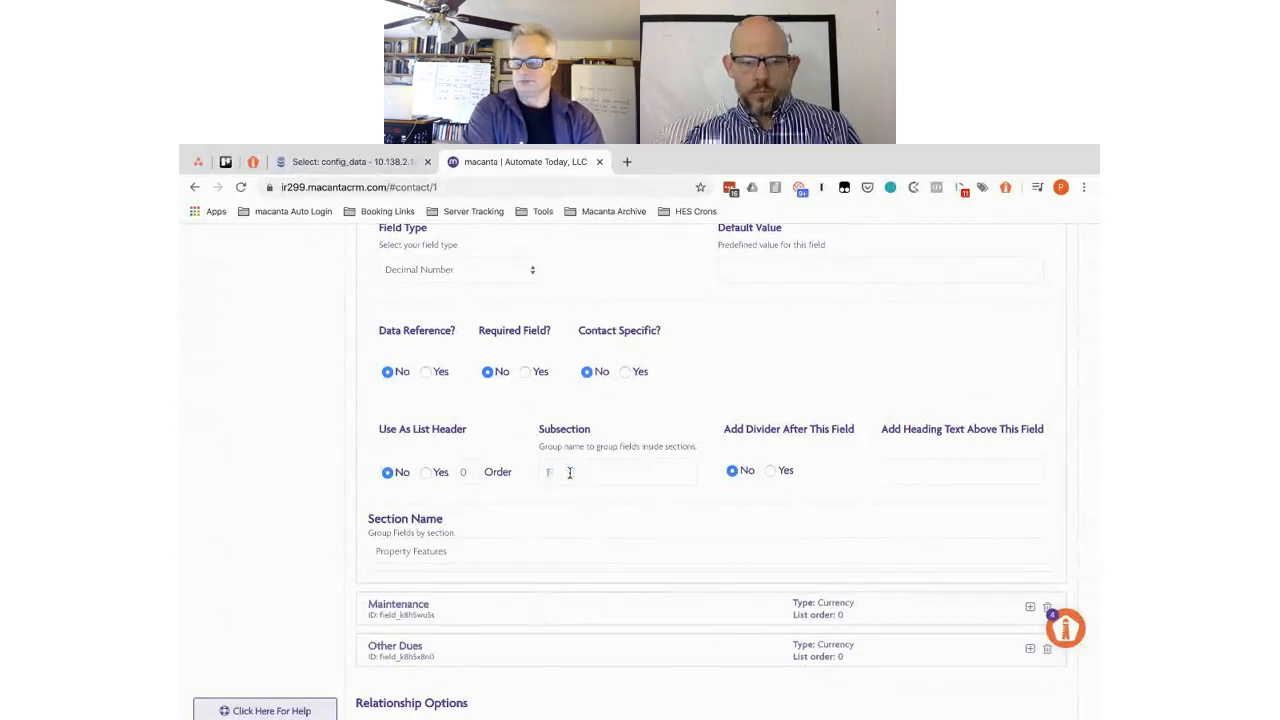
pyautogui.write('inancial')
pyautogui.doubleClick(570, 473)
pyautogui.press('super+c')
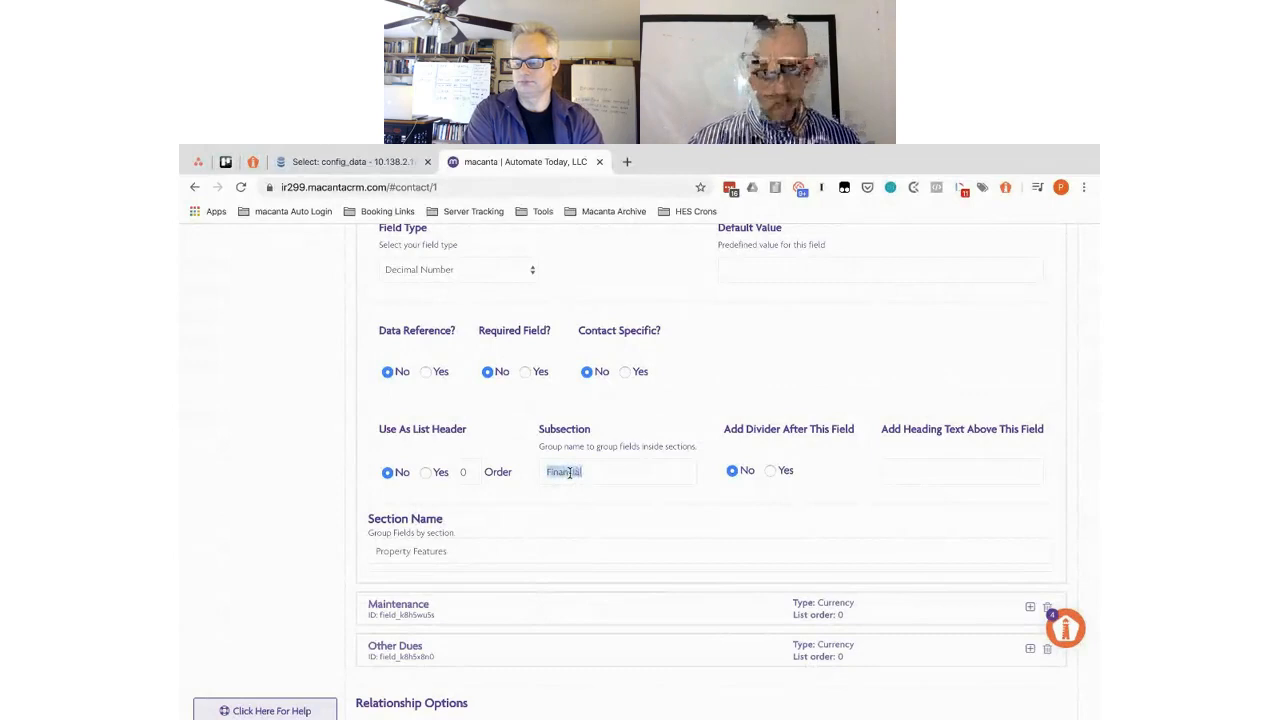
# - Expand Maintenance and Other Dues, pasting Financial as the Other Dues subsection
pyautogui.click(561, 610)
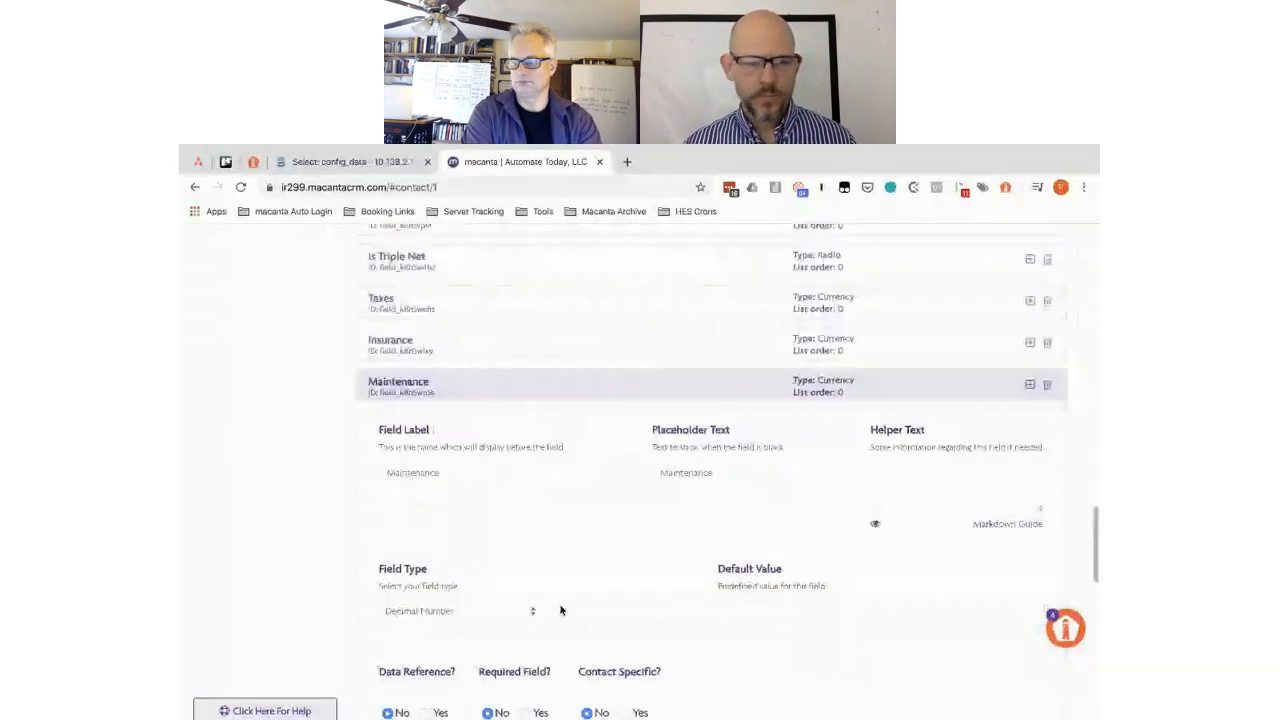
pyautogui.scroll(-4, 561, 610)
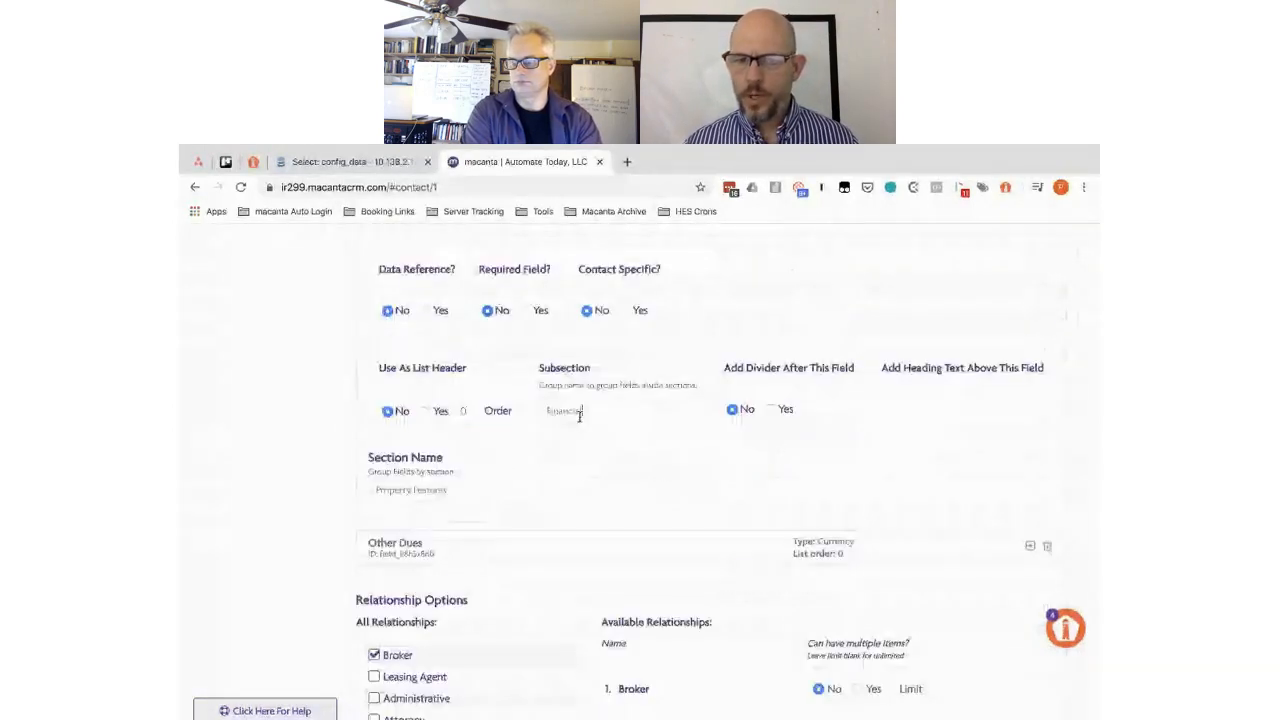
pyautogui.scroll(-2, 556, 347)
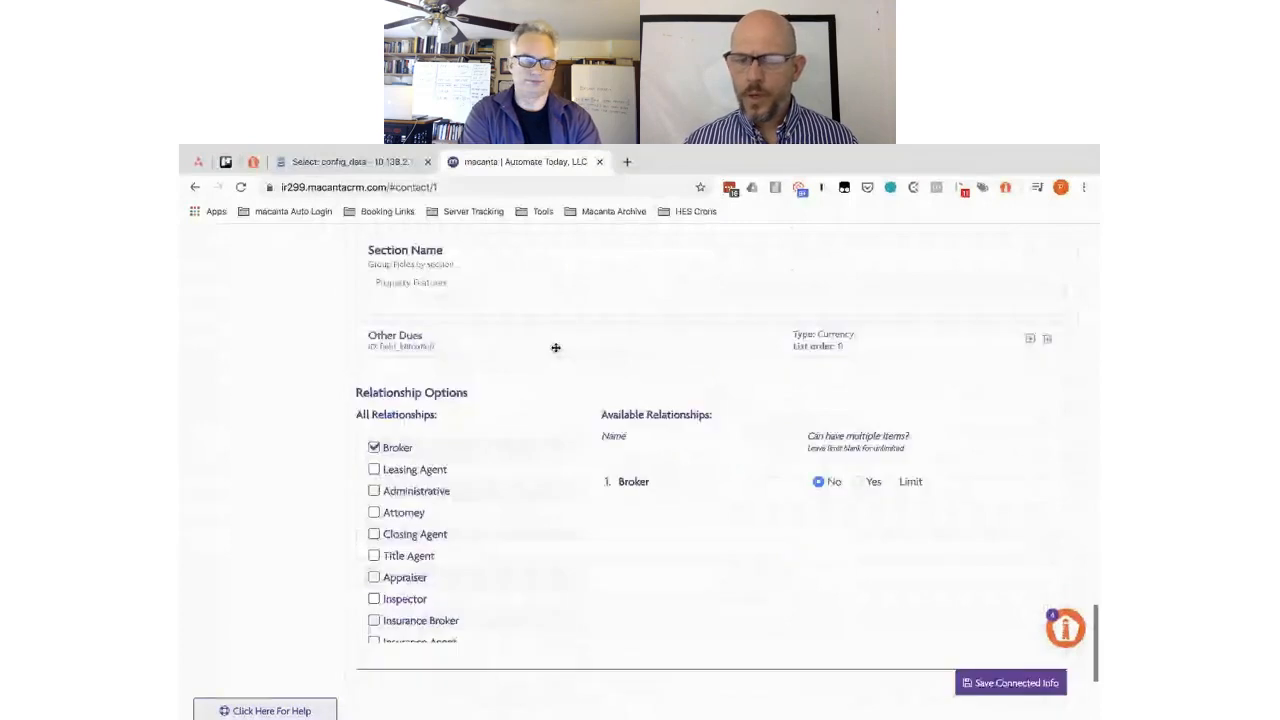
pyautogui.click(556, 347)
pyautogui.scroll(-4, 604, 419)
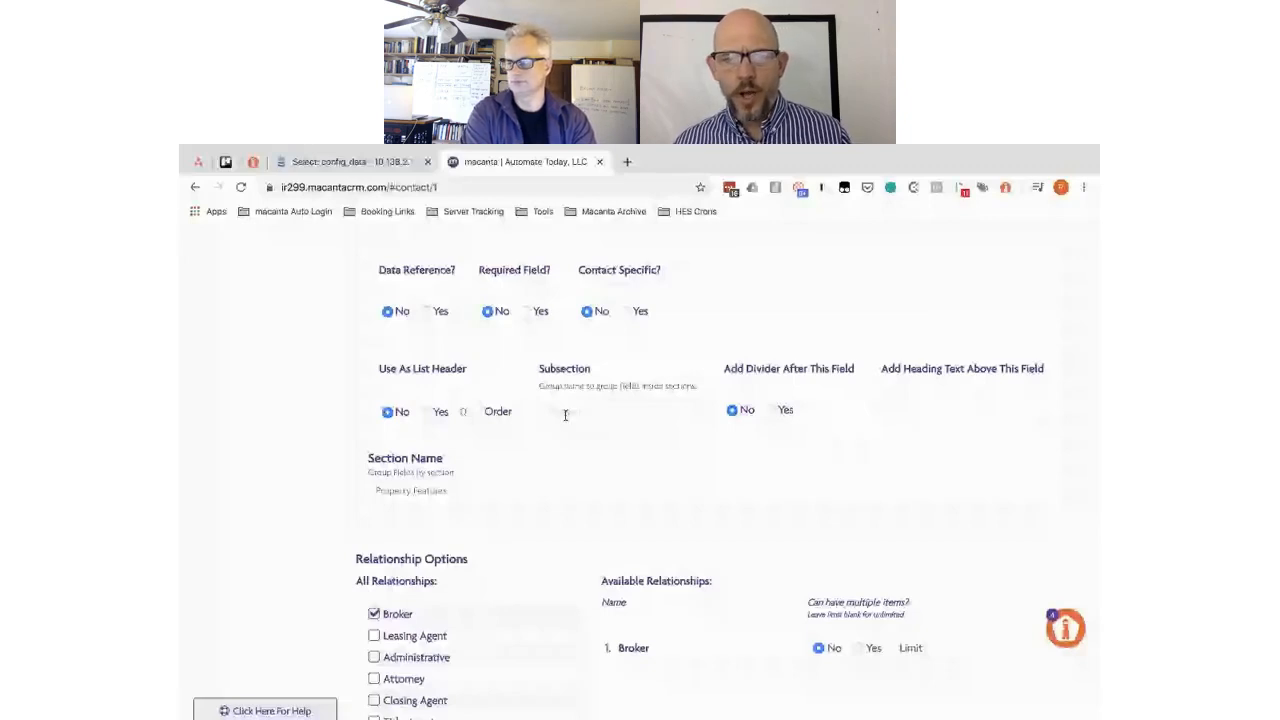
pyautogui.click(565, 415)
pyautogui.press('super+v')
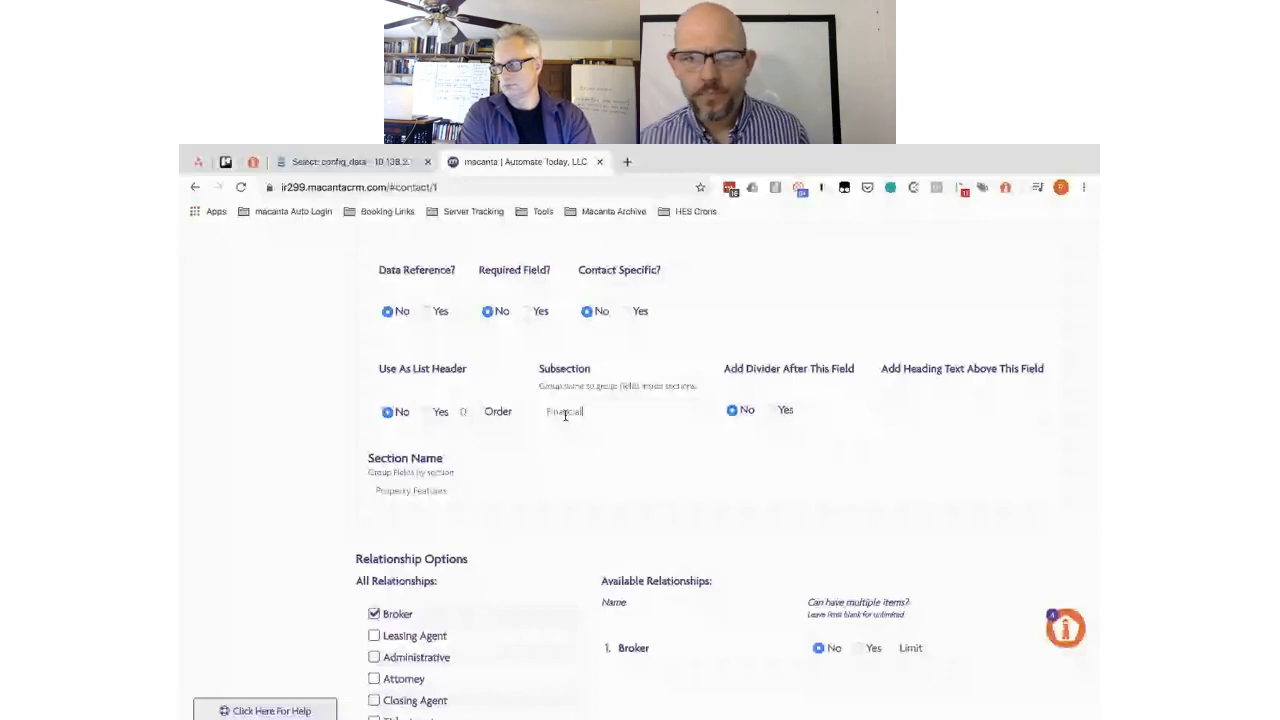
pyautogui.scroll(-3, 378, 402)
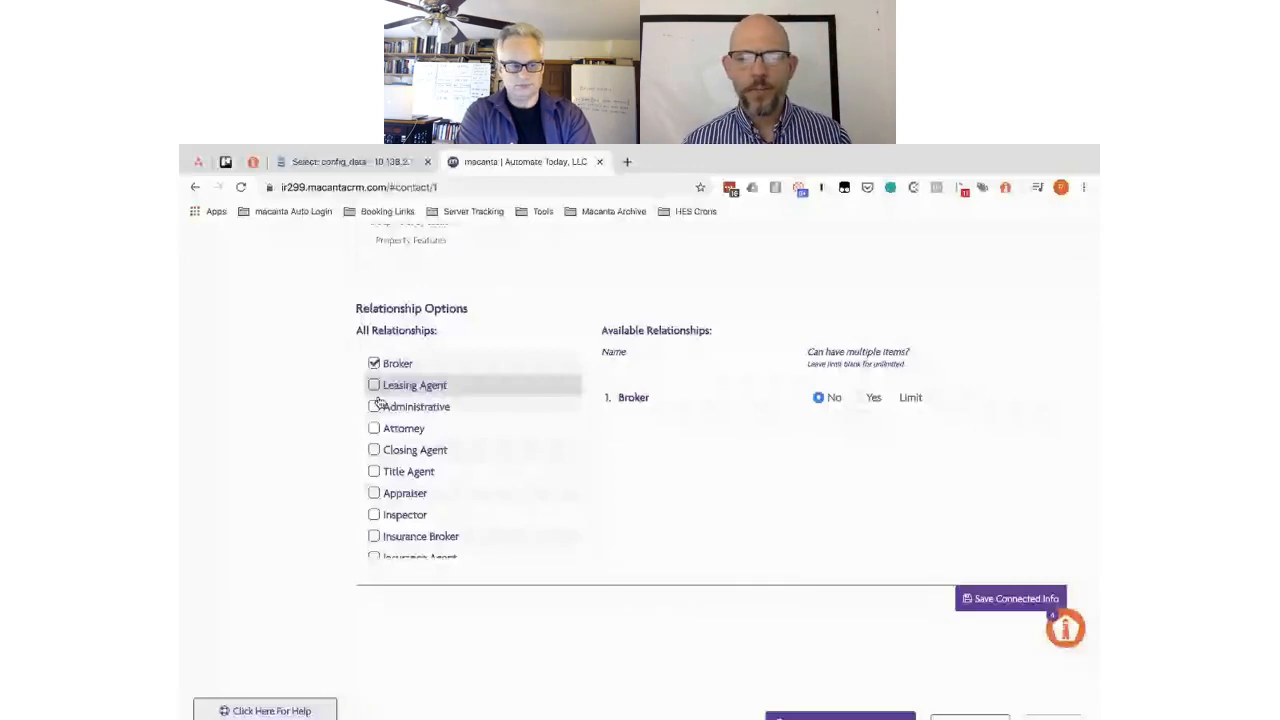
# - Tick the Leasing Agent, Administrative, Attorney and Closing Agent relationship checkboxes
pyautogui.click(374, 385)
pyautogui.click(374, 406)
pyautogui.click(374, 428)
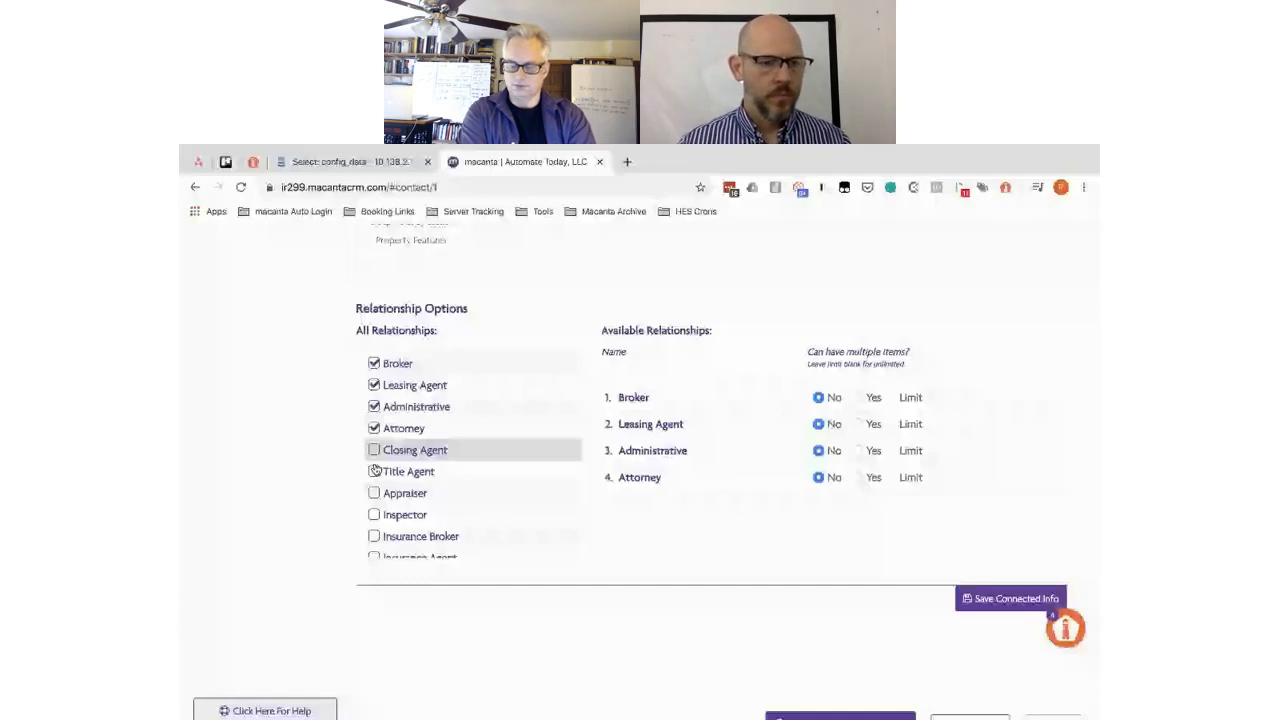
pyautogui.click(374, 450)
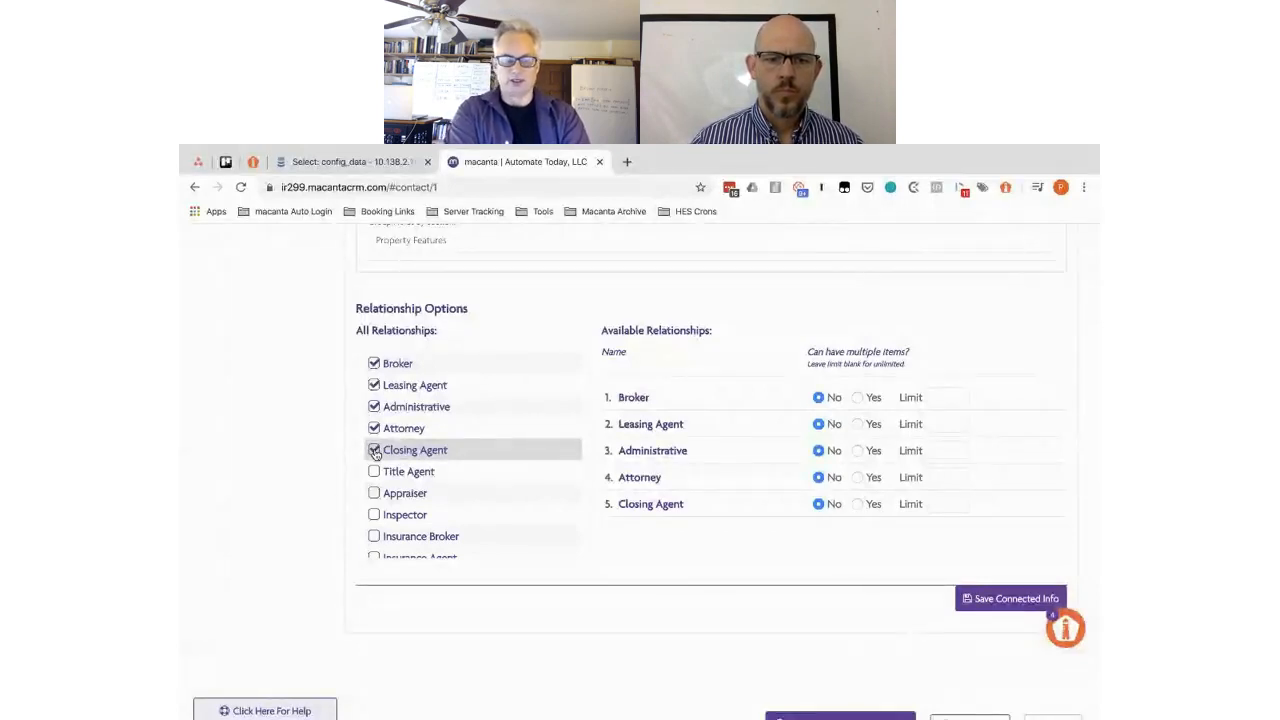
pyautogui.scroll(3, 375, 453)
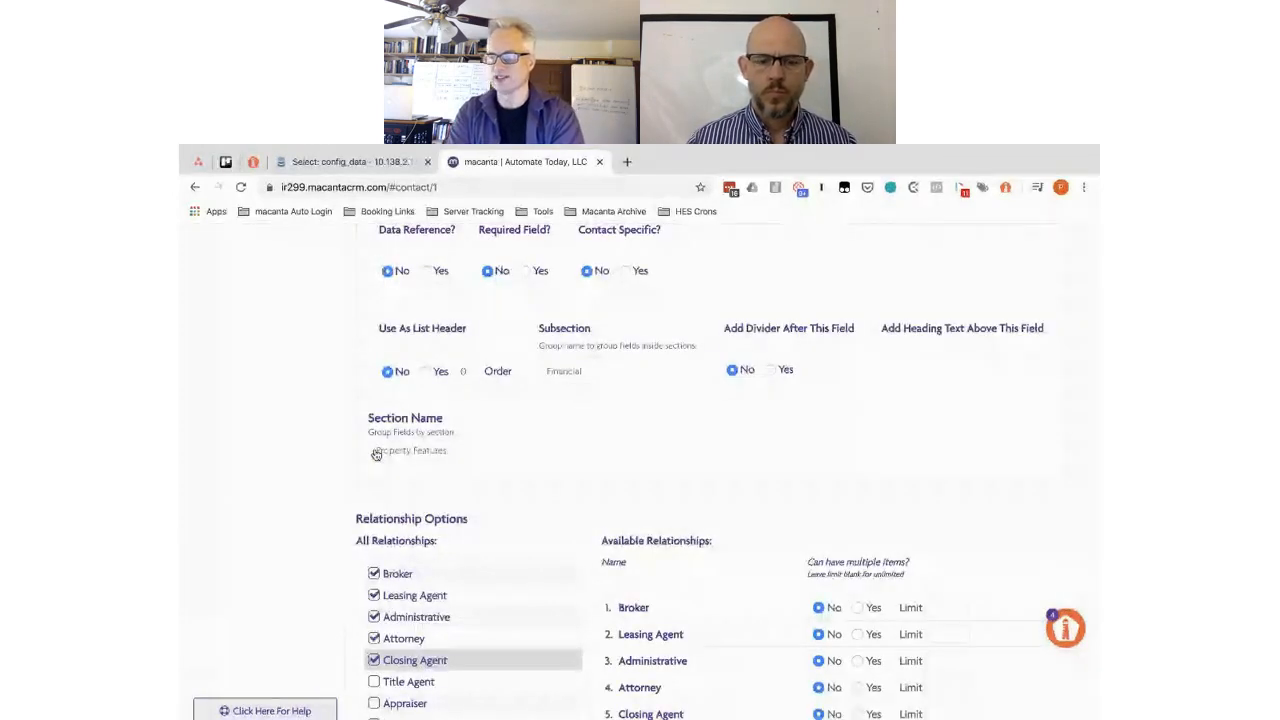
pyautogui.scroll(1, 376, 454)
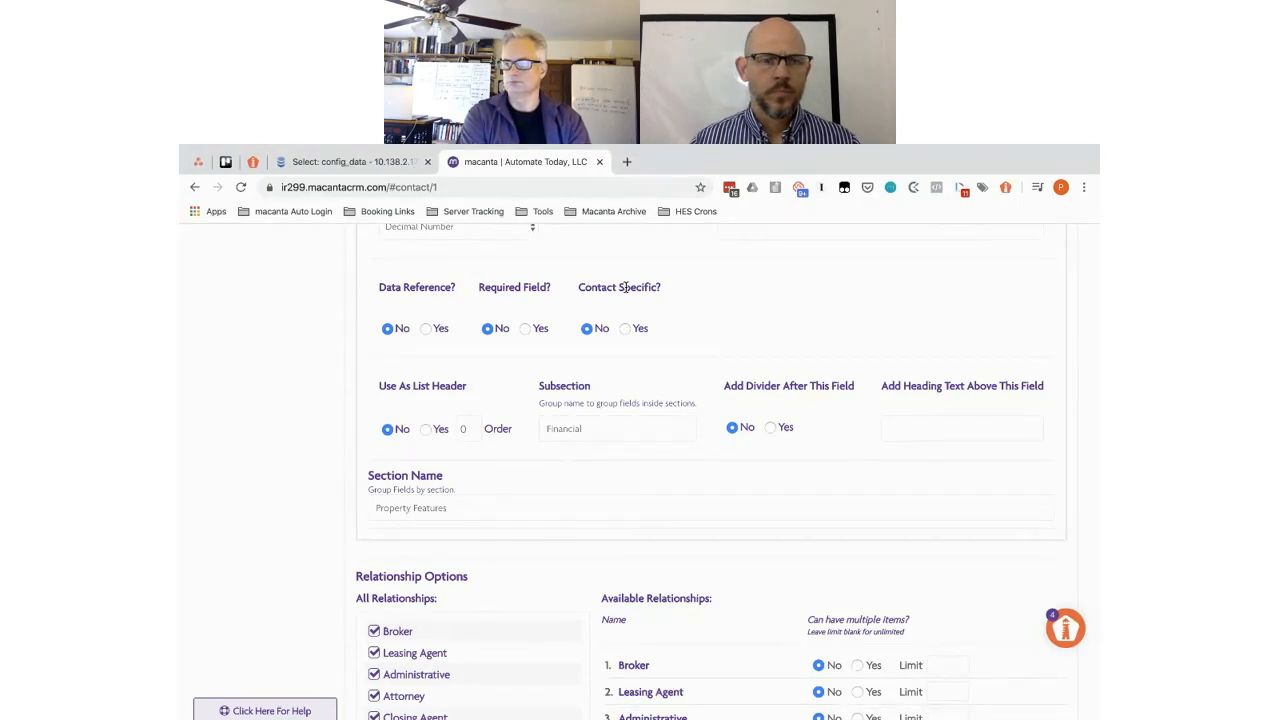
pyautogui.scroll(3, 625, 287)
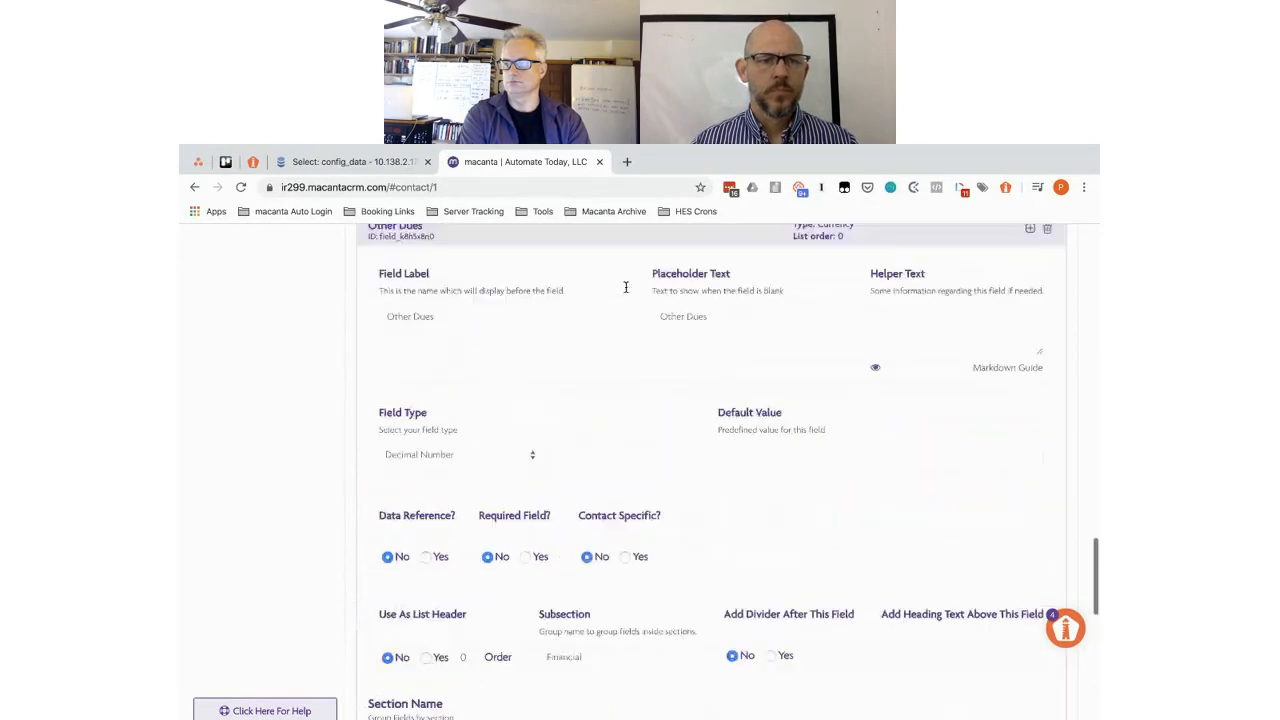
pyautogui.scroll(1, 625, 287)
pyautogui.scroll(-3, 625, 287)
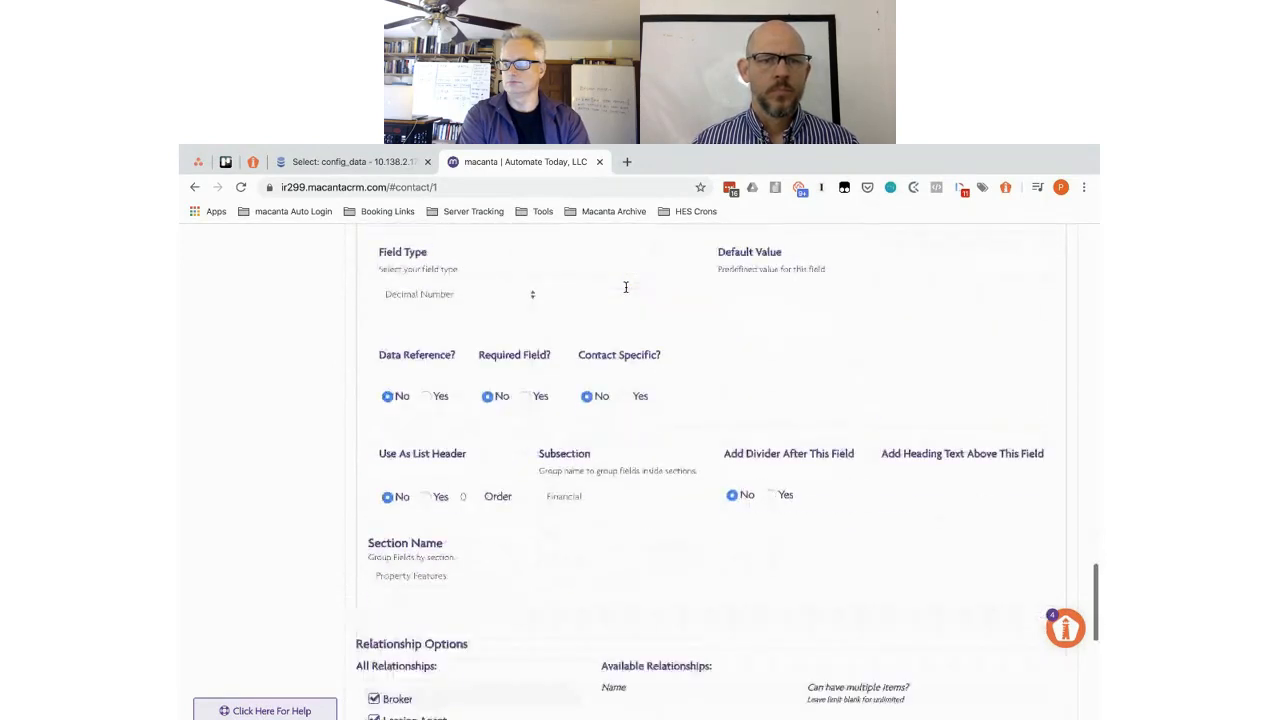
pyautogui.scroll(-1, 625, 287)
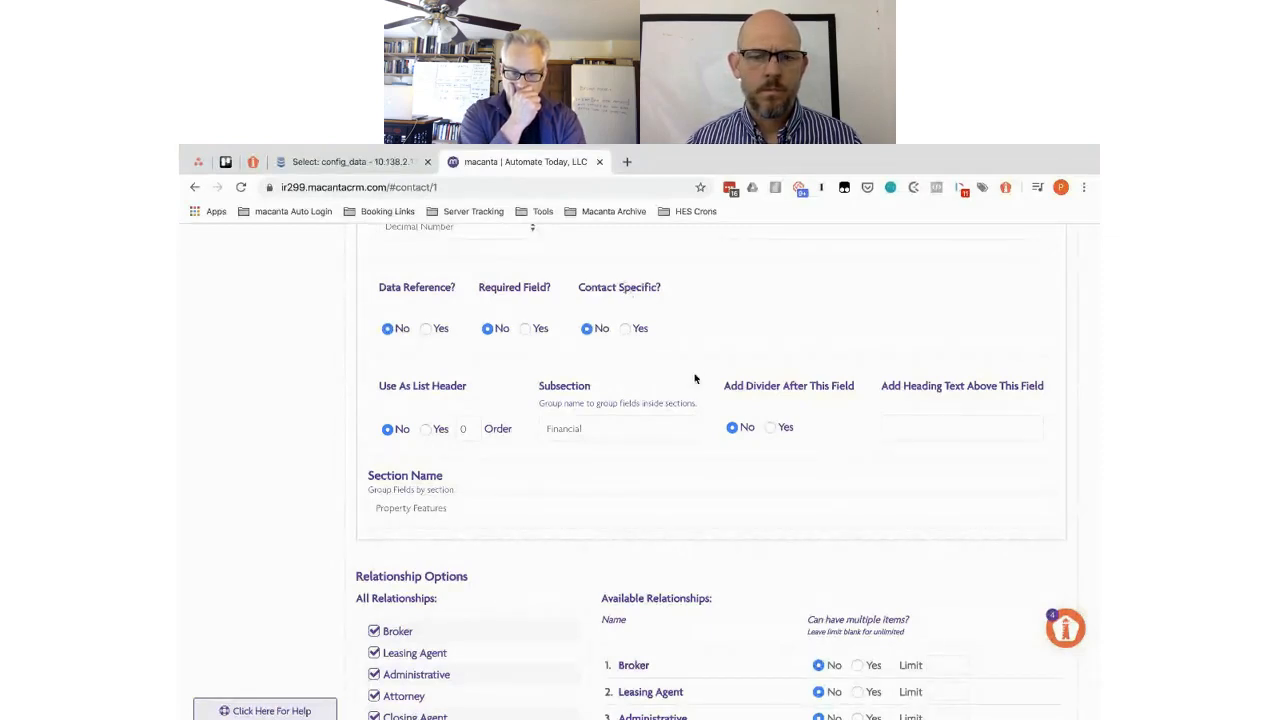
# - Enable the Title Agent, Appraiser, Inspector, Insurance Broker, Insurance Agent, Contractor and Electrician relationship roles
pyautogui.scroll(-3, 490, 485)
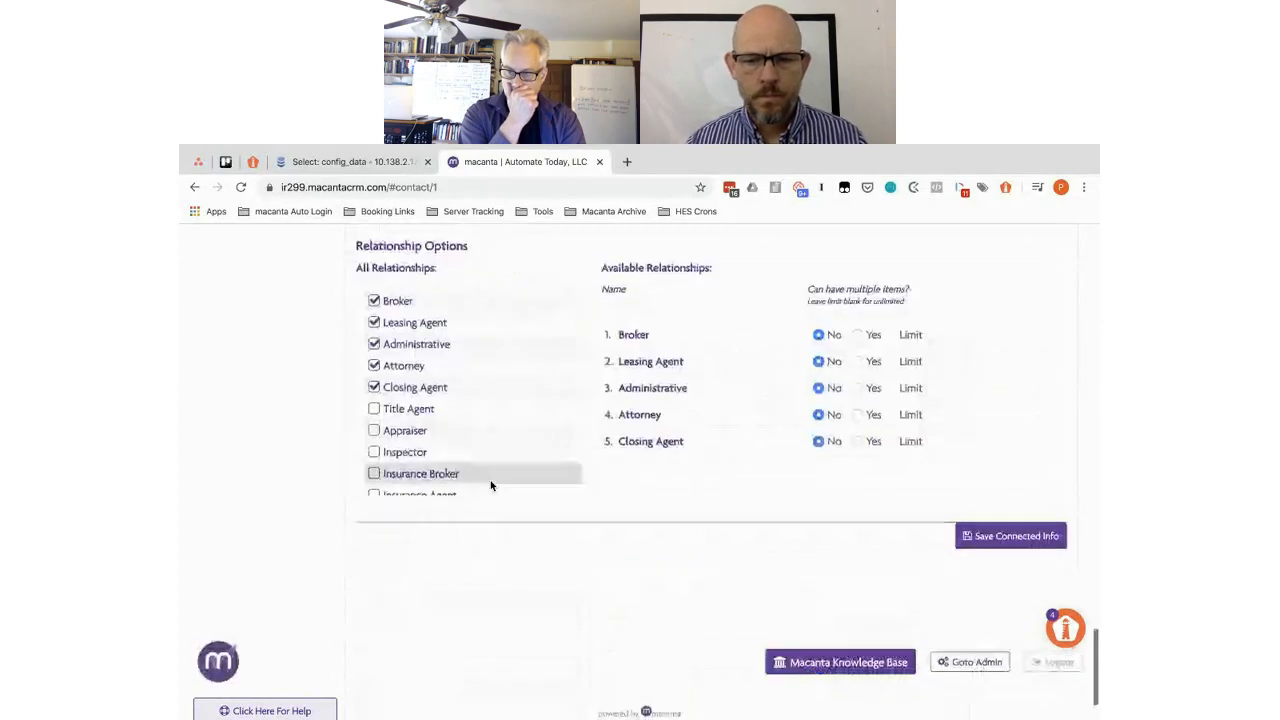
pyautogui.scroll(-1, 448, 420)
pyautogui.scroll(-1, 447, 418)
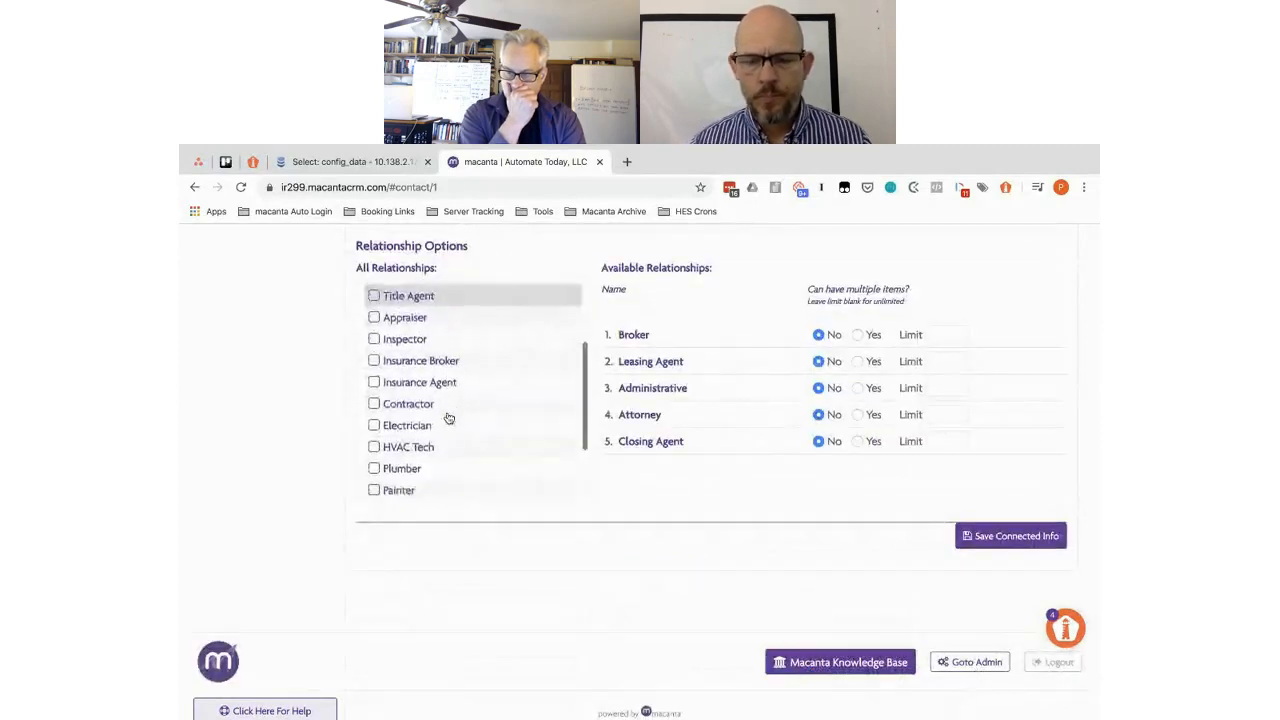
pyautogui.scroll(1, 447, 418)
pyautogui.click(375, 315)
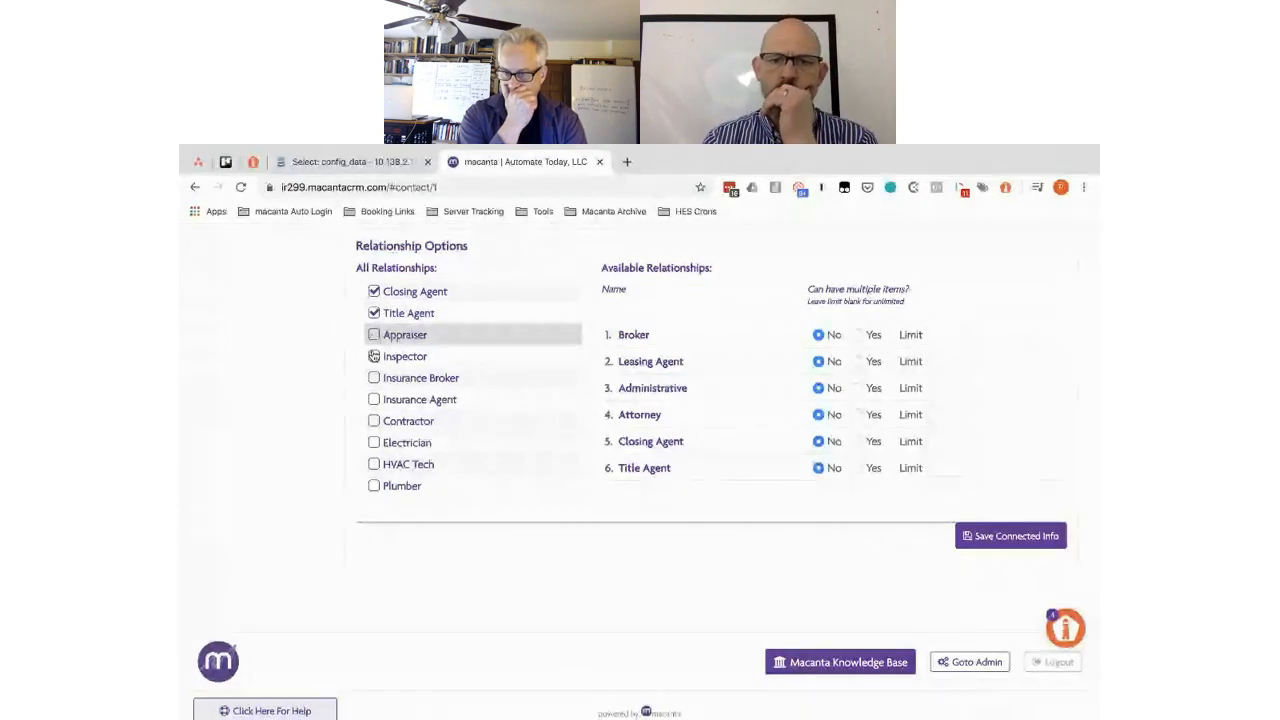
pyautogui.click(374, 337)
pyautogui.click(374, 357)
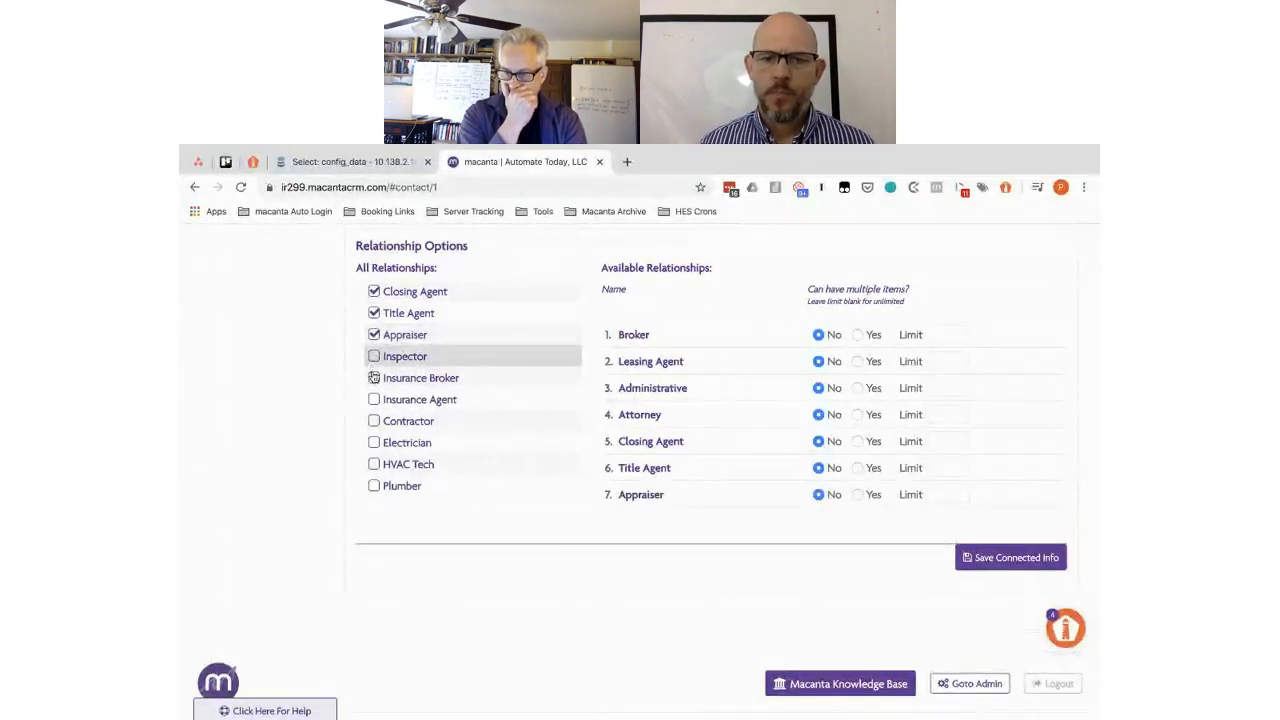
pyautogui.click(375, 388)
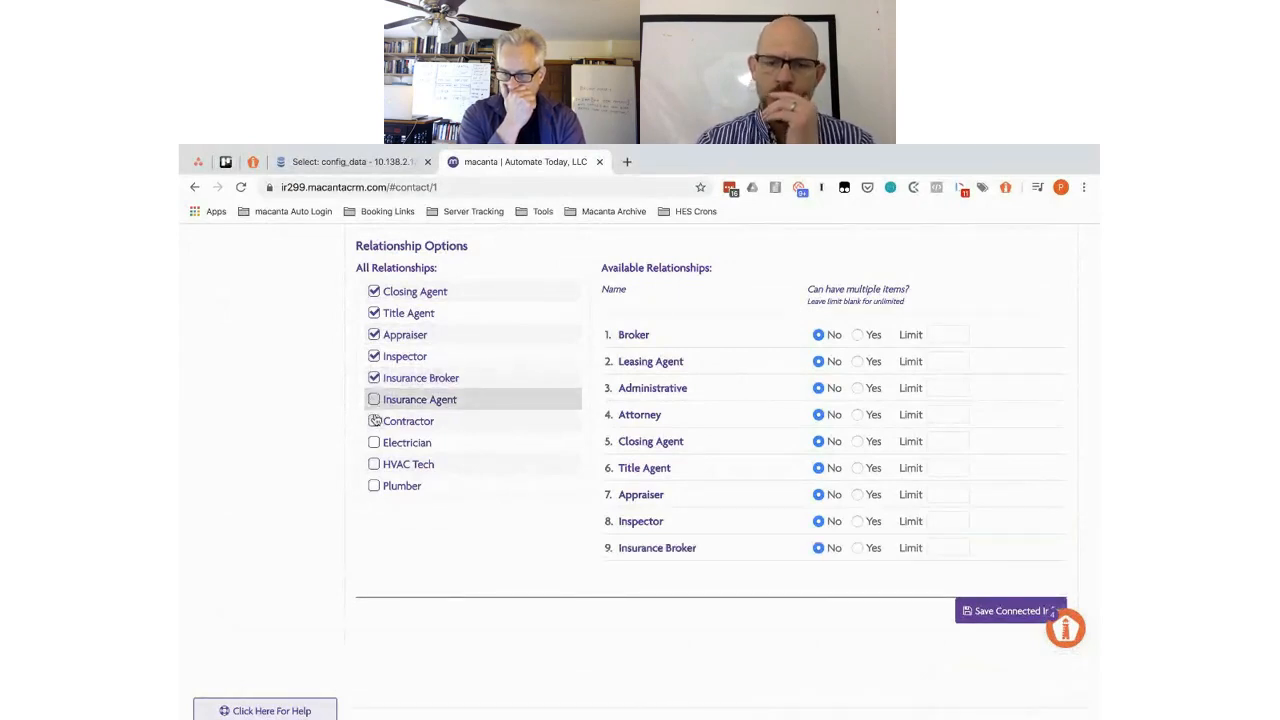
pyautogui.click(374, 400)
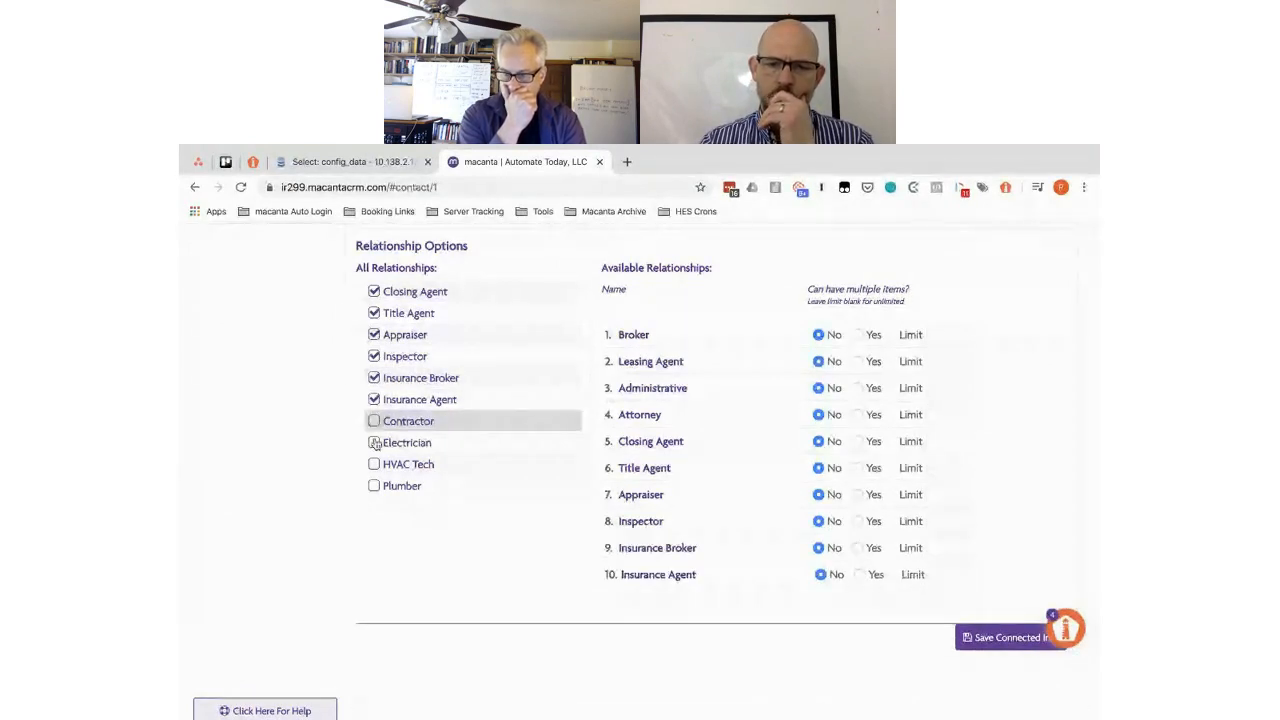
pyautogui.click(374, 421)
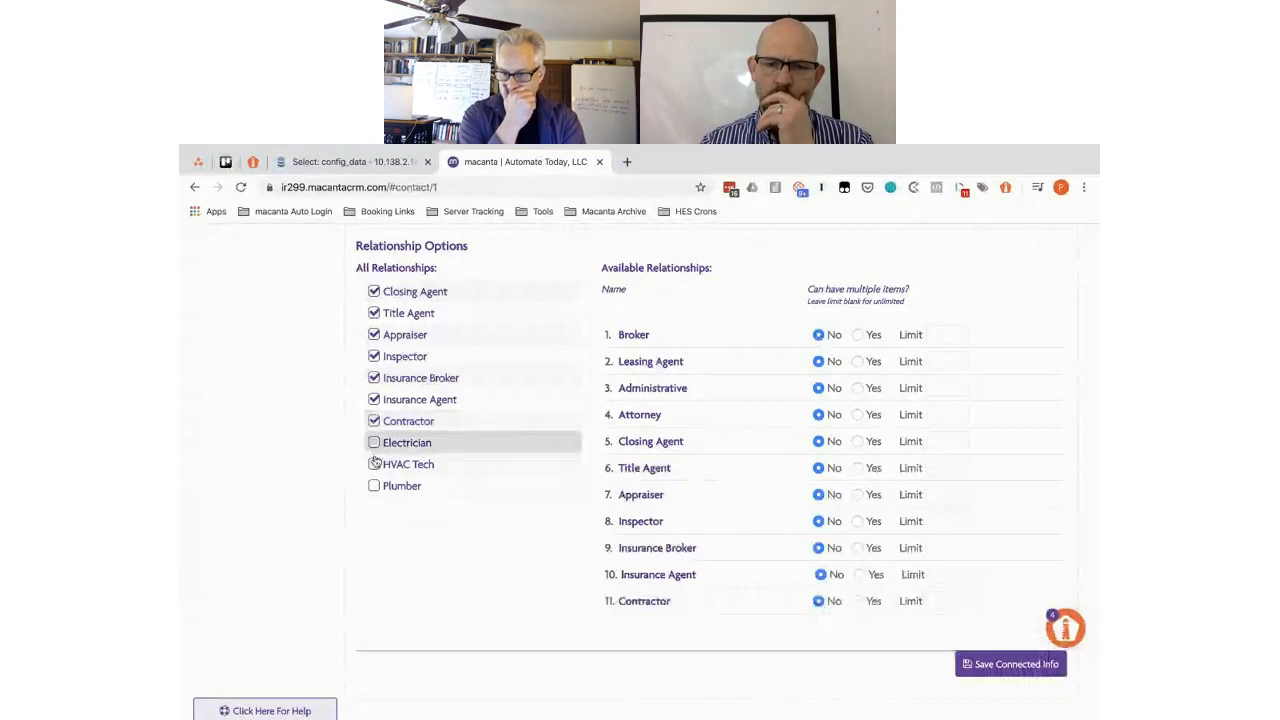
pyautogui.click(374, 443)
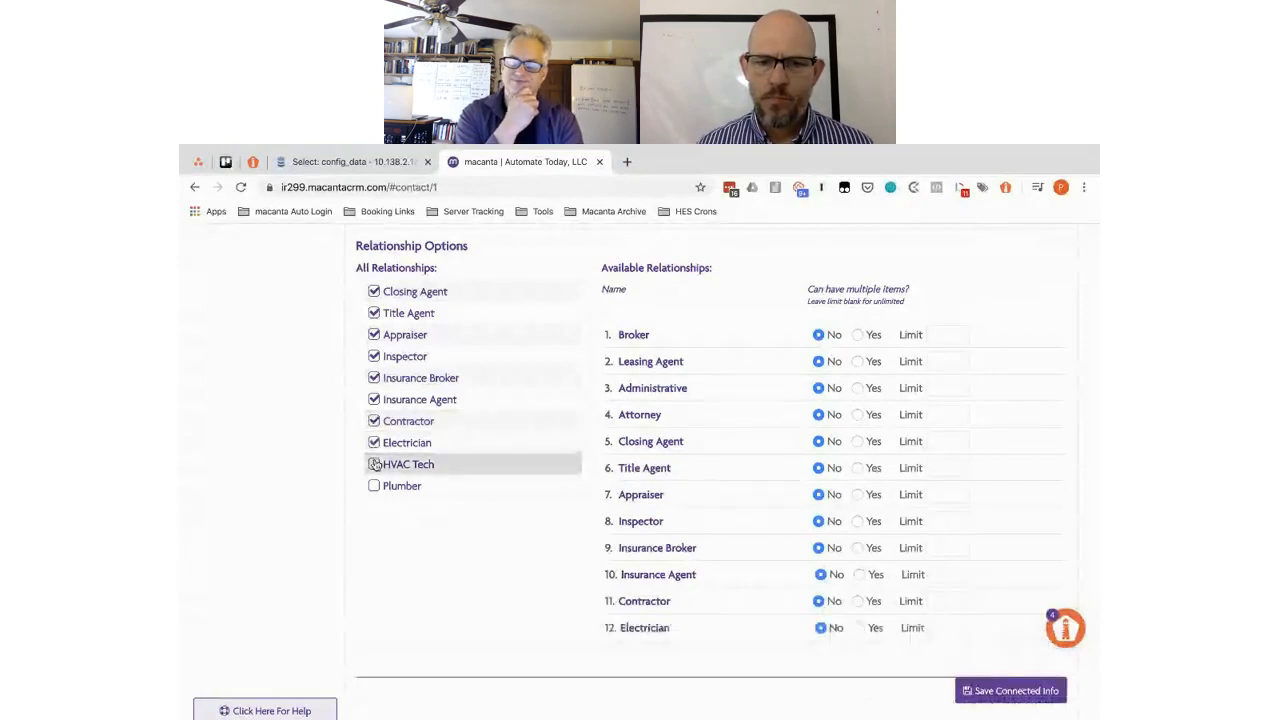
# - Enable HVAC Tech, Plumber, Painter, Property Owner, Tax Agent and Key Contact, then save the relationship settings
pyautogui.scroll(-3, 374, 464)
pyautogui.click(374, 362)
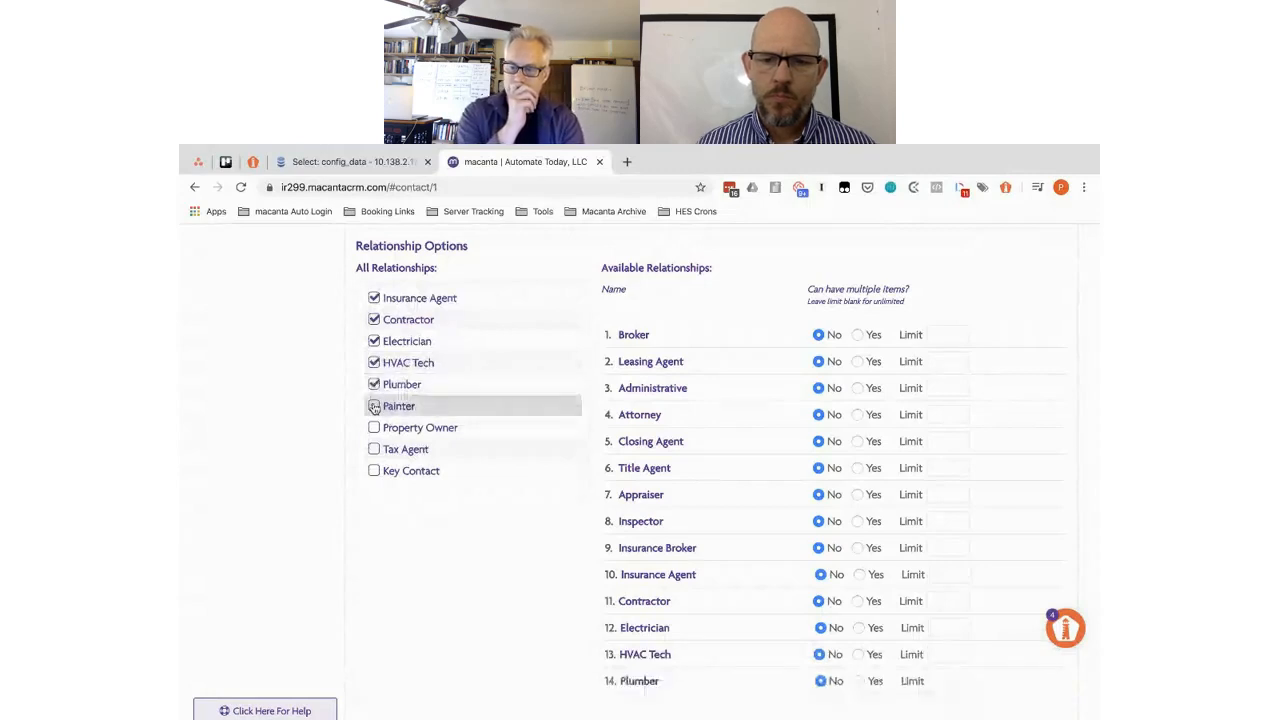
pyautogui.click(374, 406)
pyautogui.click(374, 428)
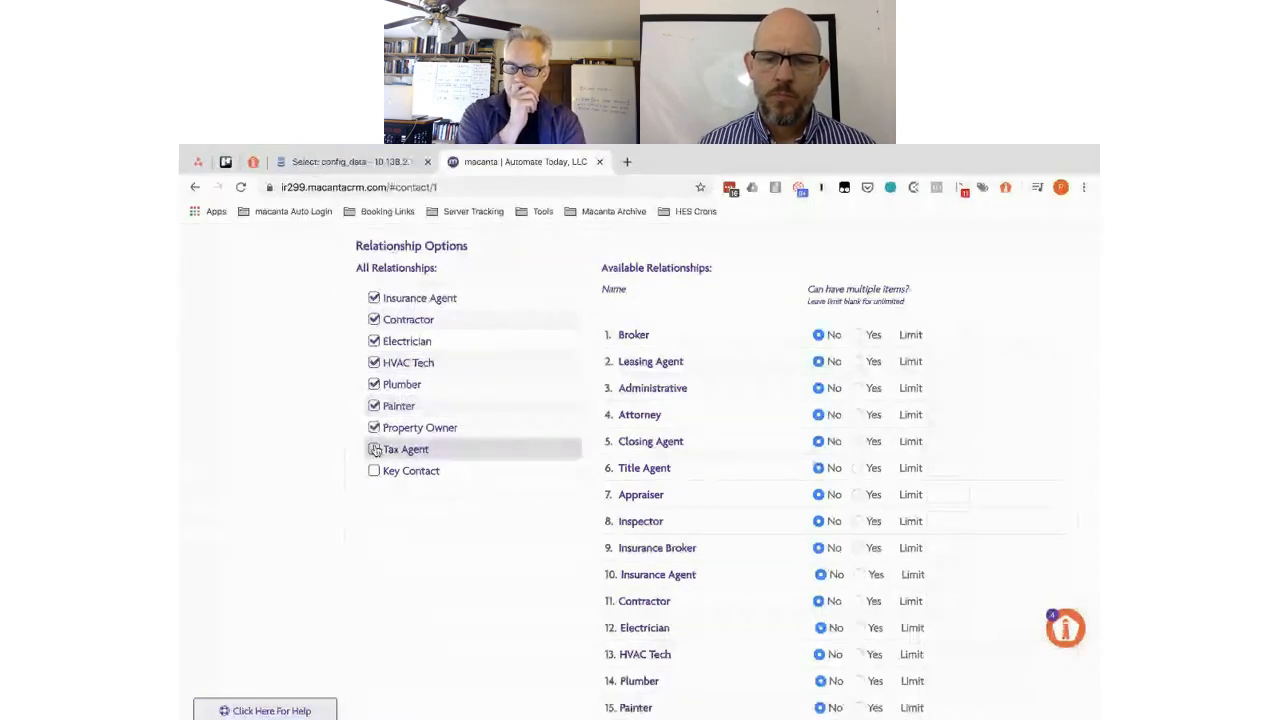
pyautogui.click(374, 449)
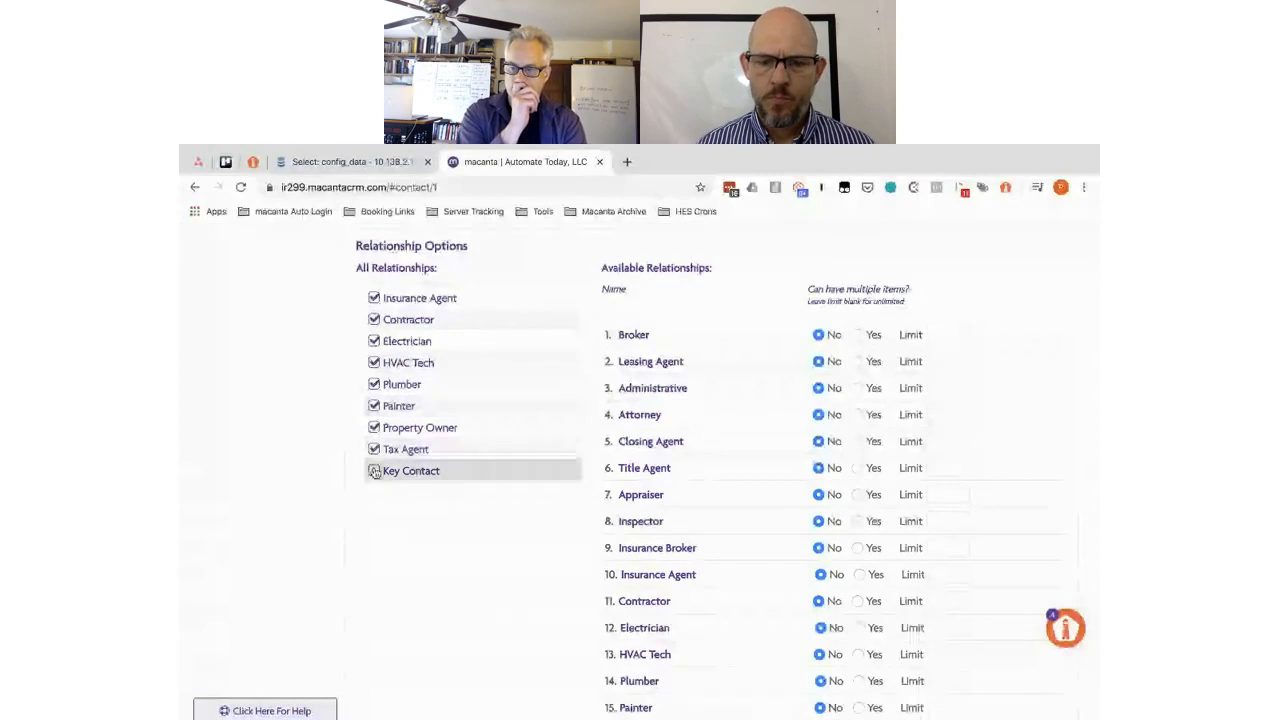
pyautogui.click(375, 471)
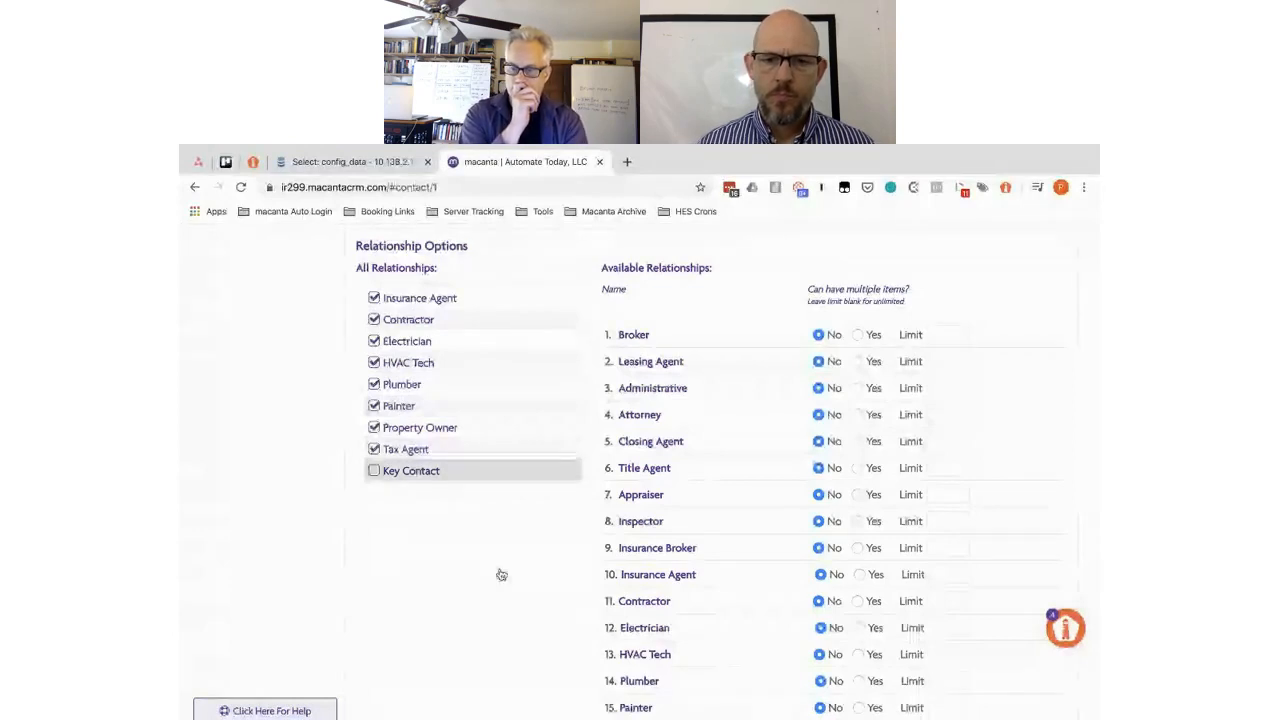
pyautogui.scroll(-3, 500, 571)
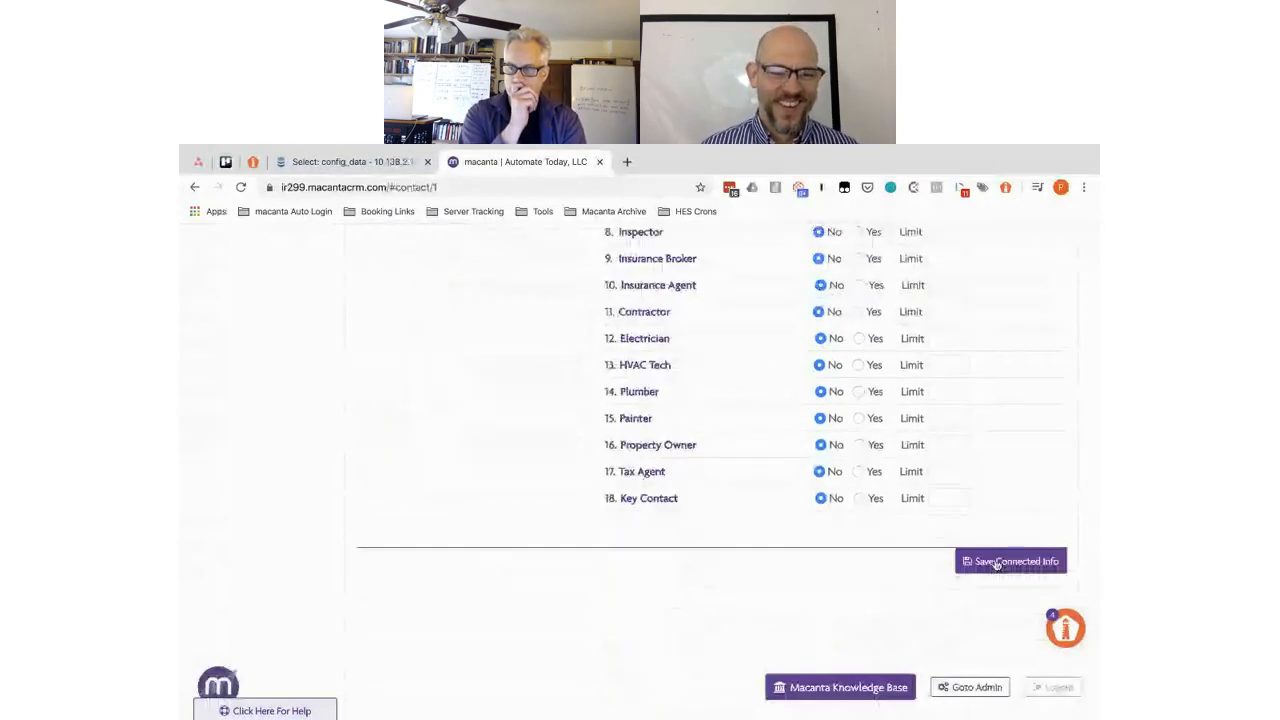
pyautogui.click(996, 564)
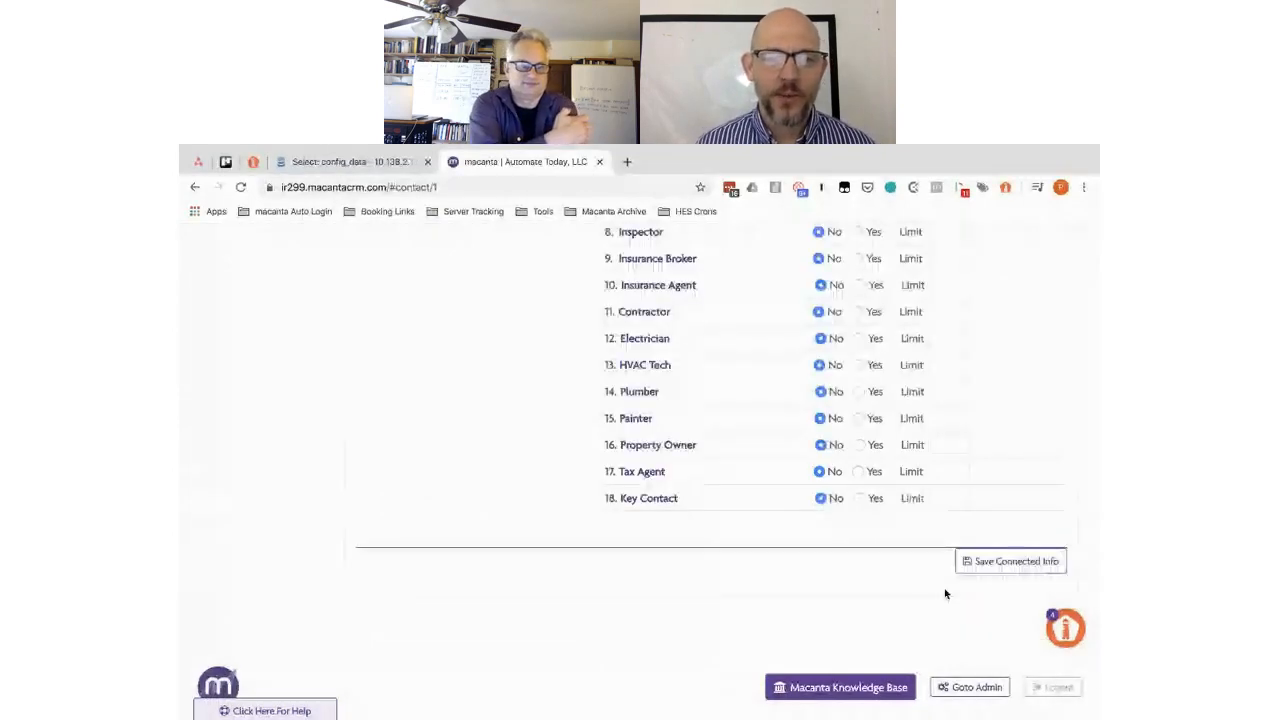
# - Reload the browser page and scroll back up to the Admin logo and language settings
pyautogui.scroll(2, 500, 421)
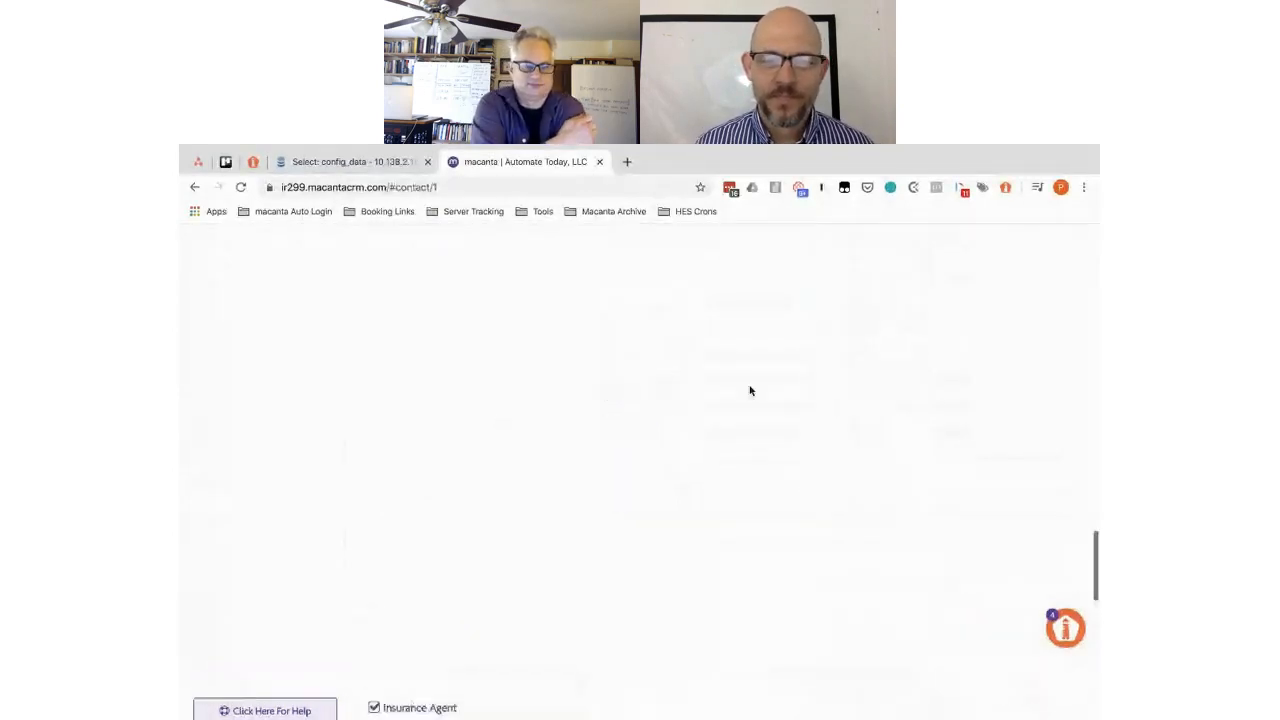
pyautogui.scroll(3, 886, 371)
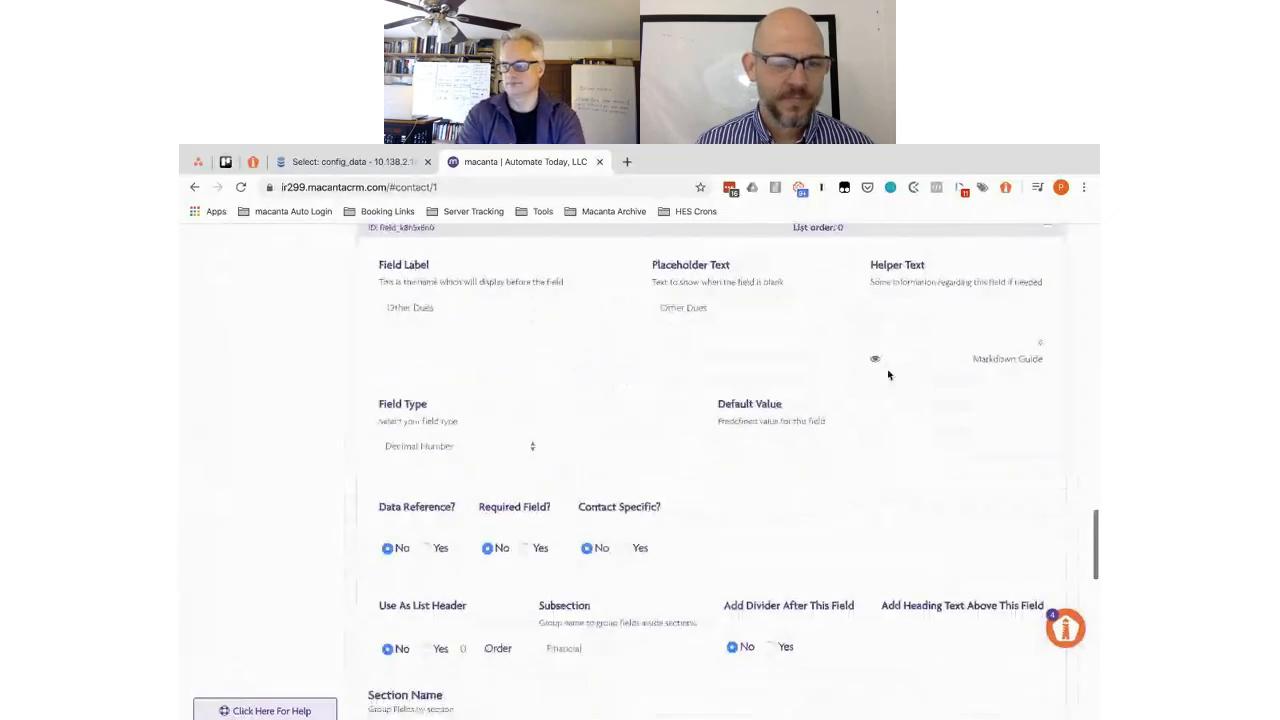
pyautogui.scroll(-2, 887, 373)
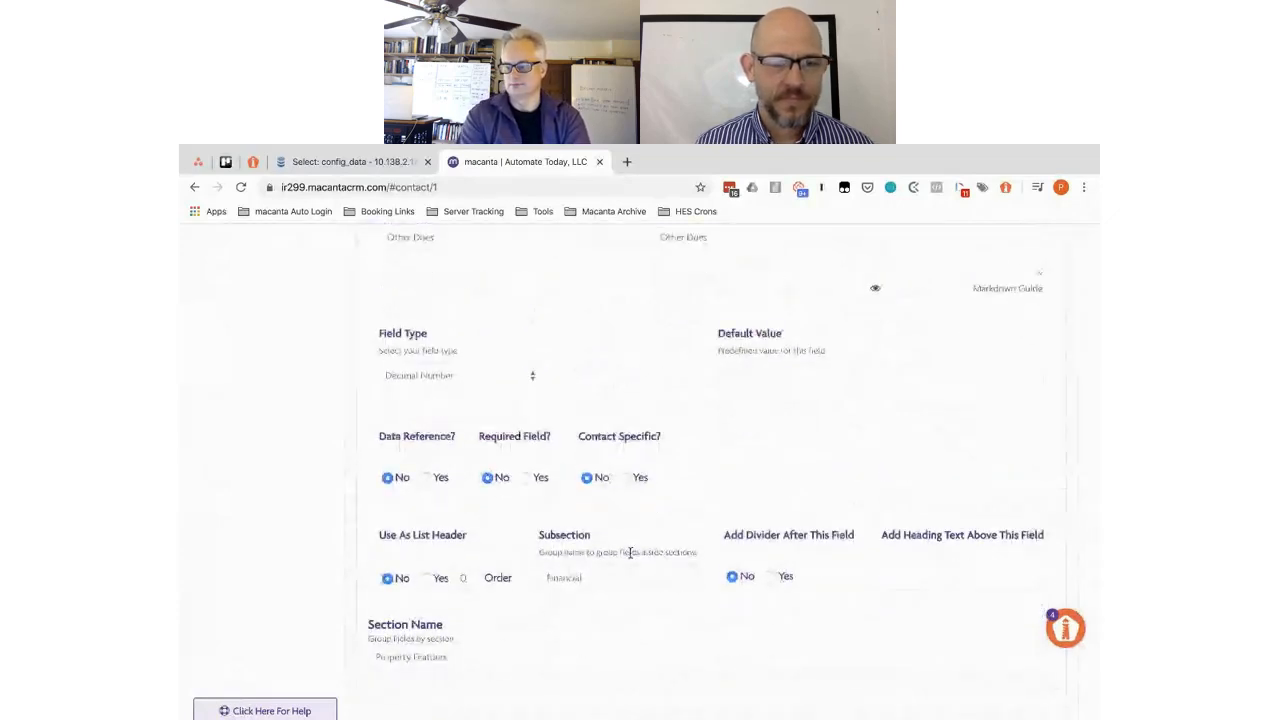
pyautogui.scroll(2, 688, 396)
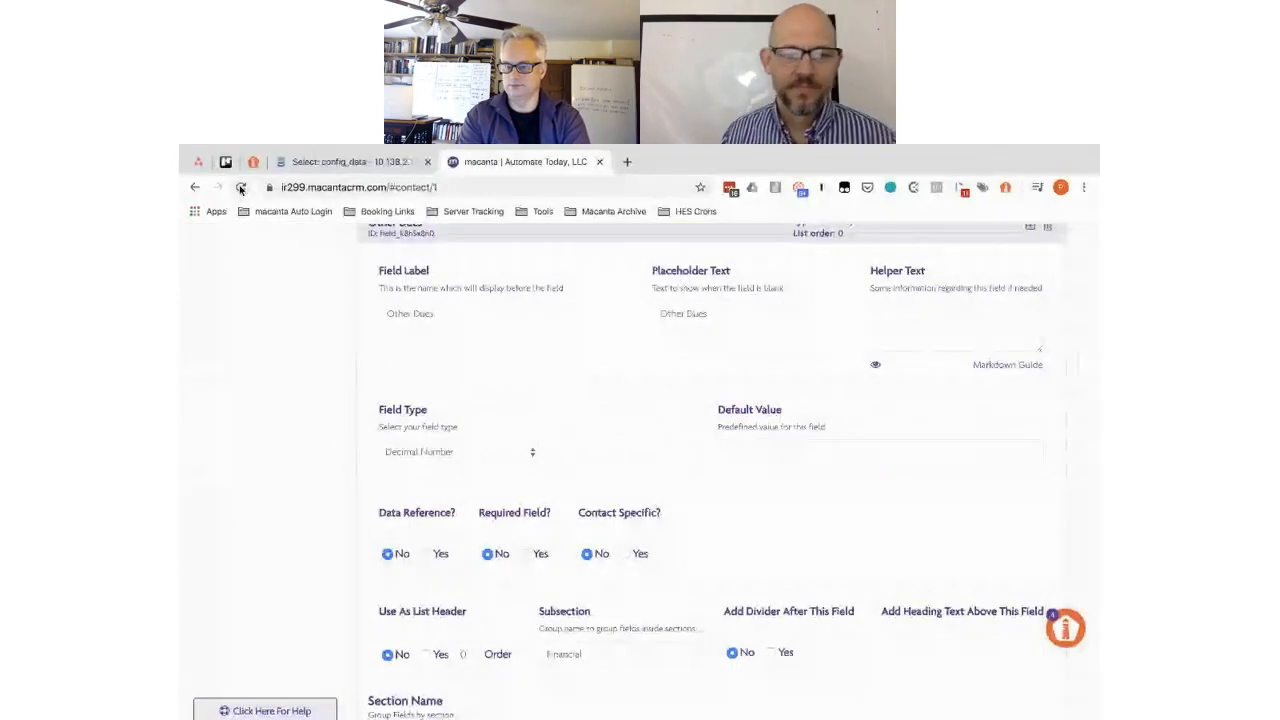
pyautogui.click(241, 189)
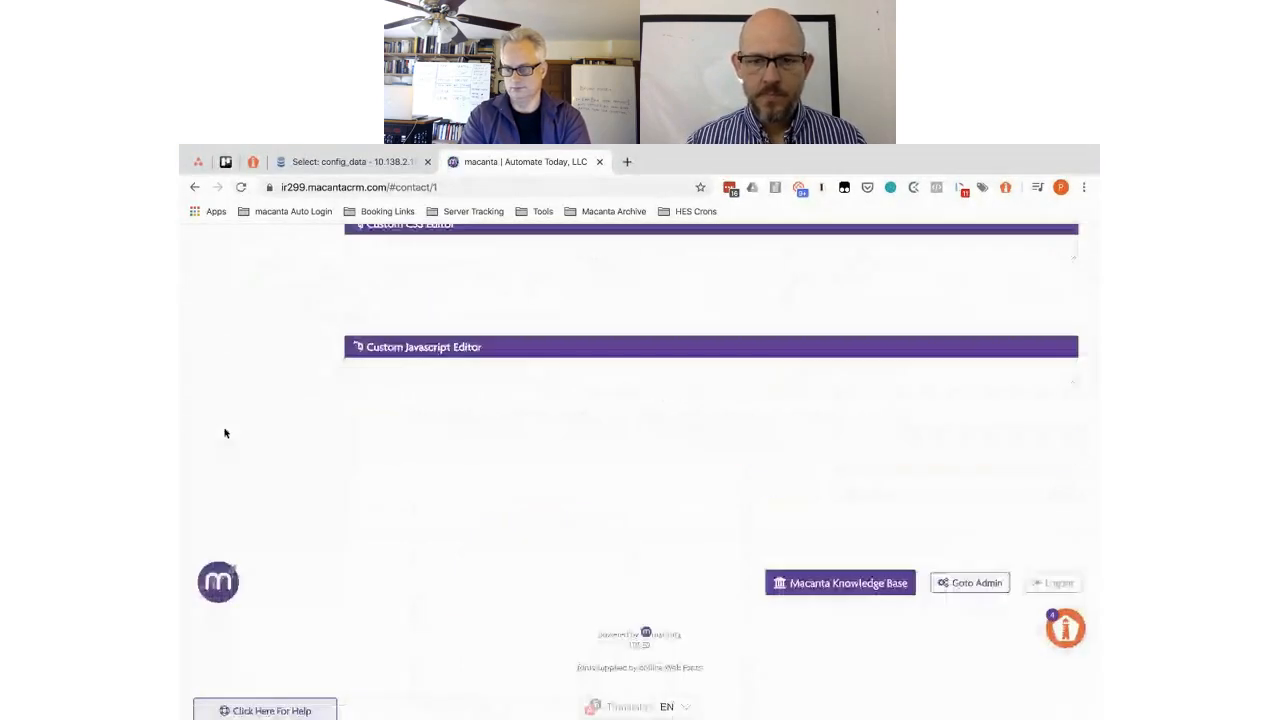
pyautogui.scroll(5, 320, 416)
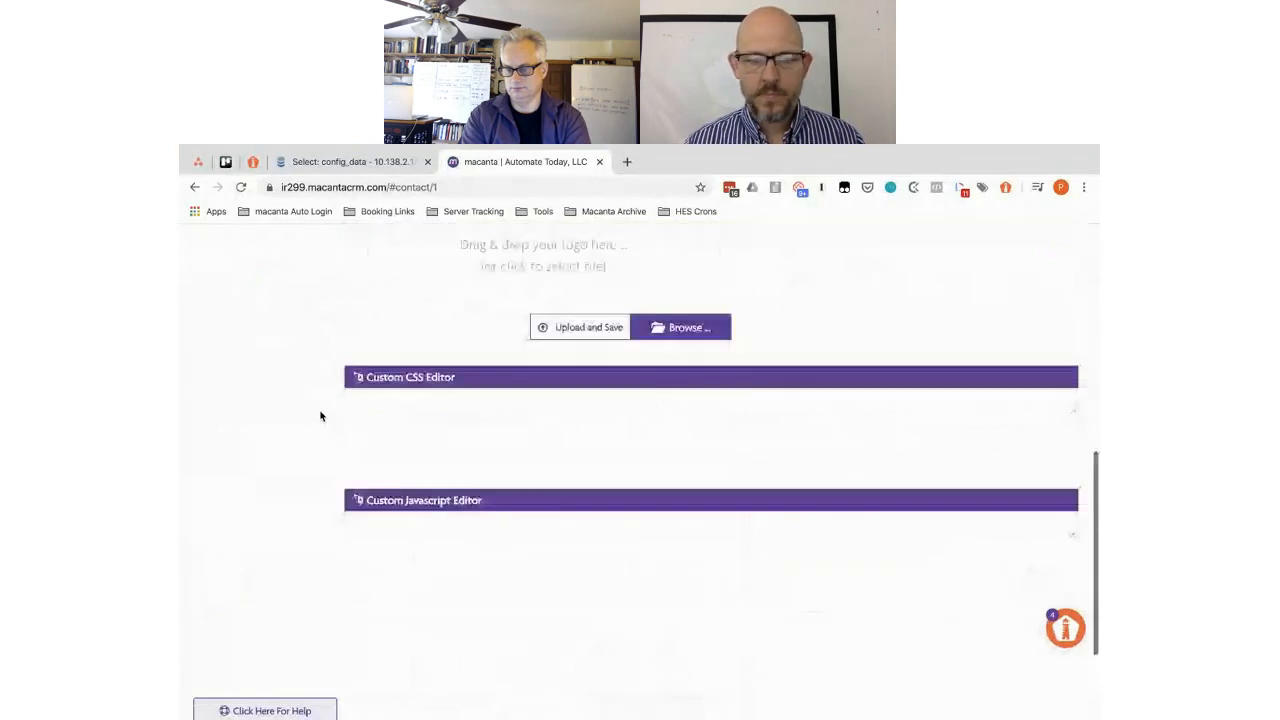
pyautogui.scroll(3, 286, 421)
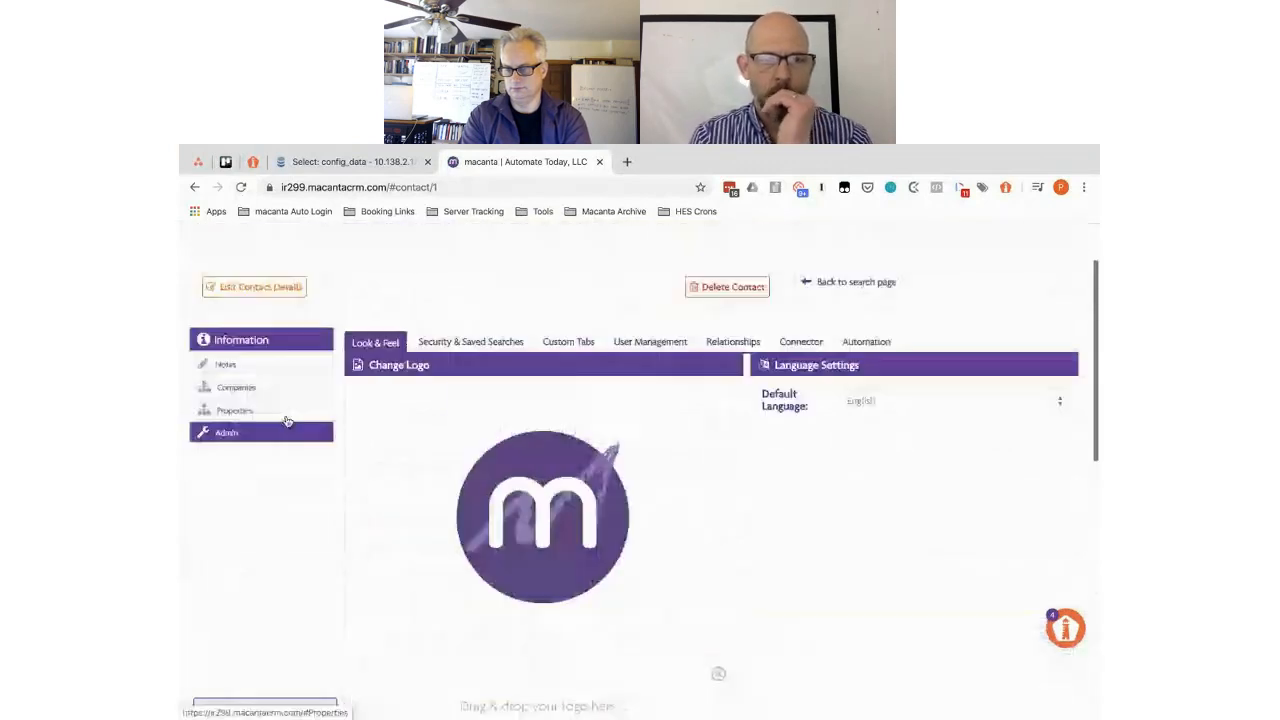
# - Expand the contact's Property Features and review its Dimensions, Municipality, Amenities and Financial subsections
pyautogui.click(236, 412)
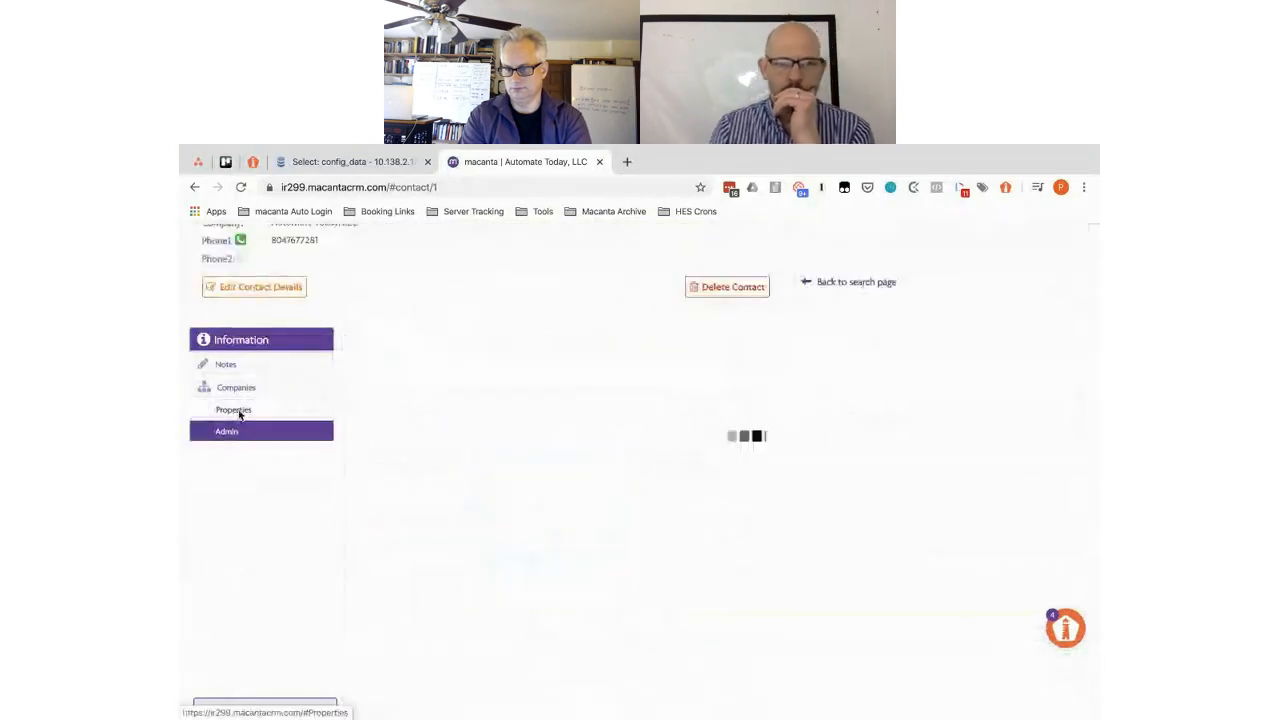
pyautogui.scroll(-1, 538, 523)
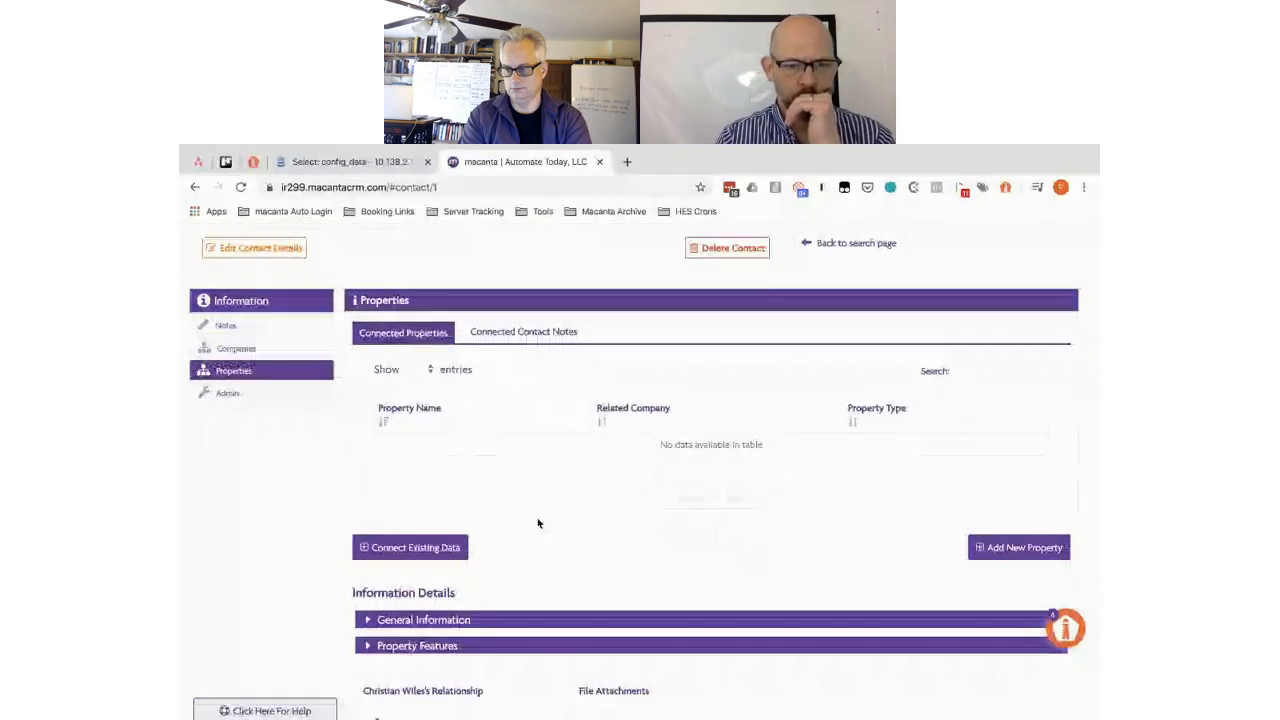
pyautogui.scroll(-3, 538, 523)
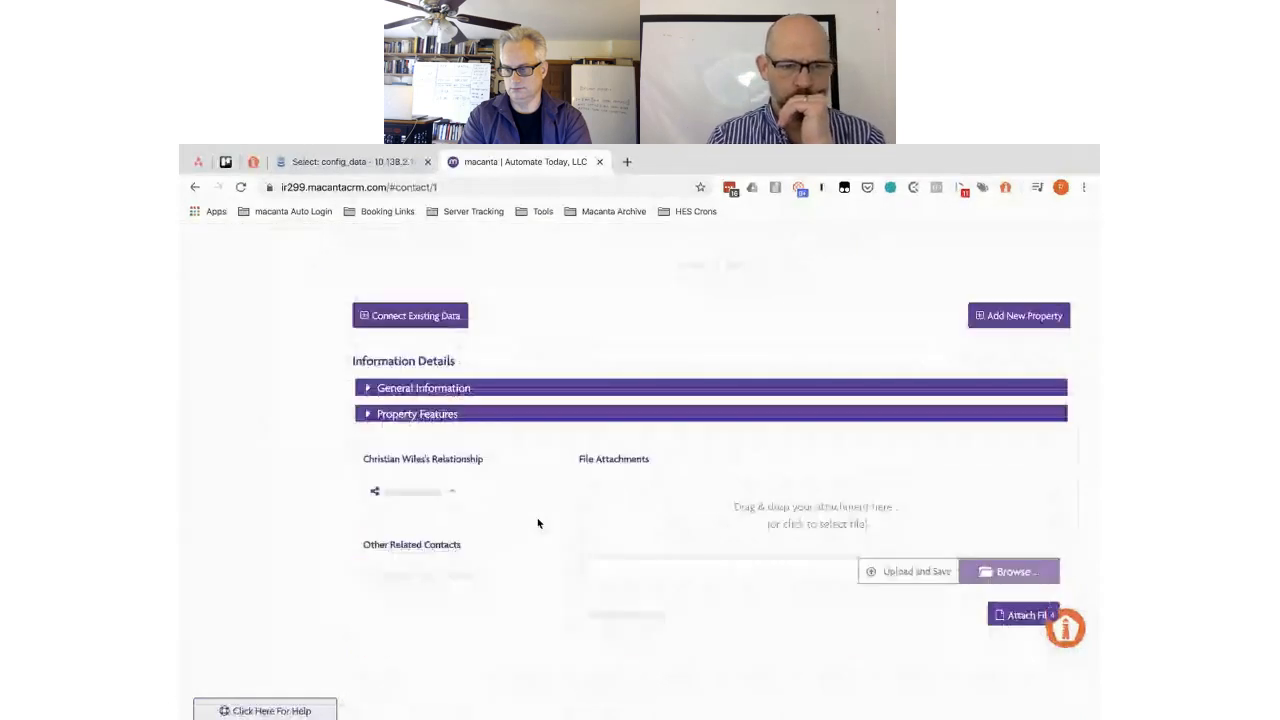
pyautogui.click(387, 413)
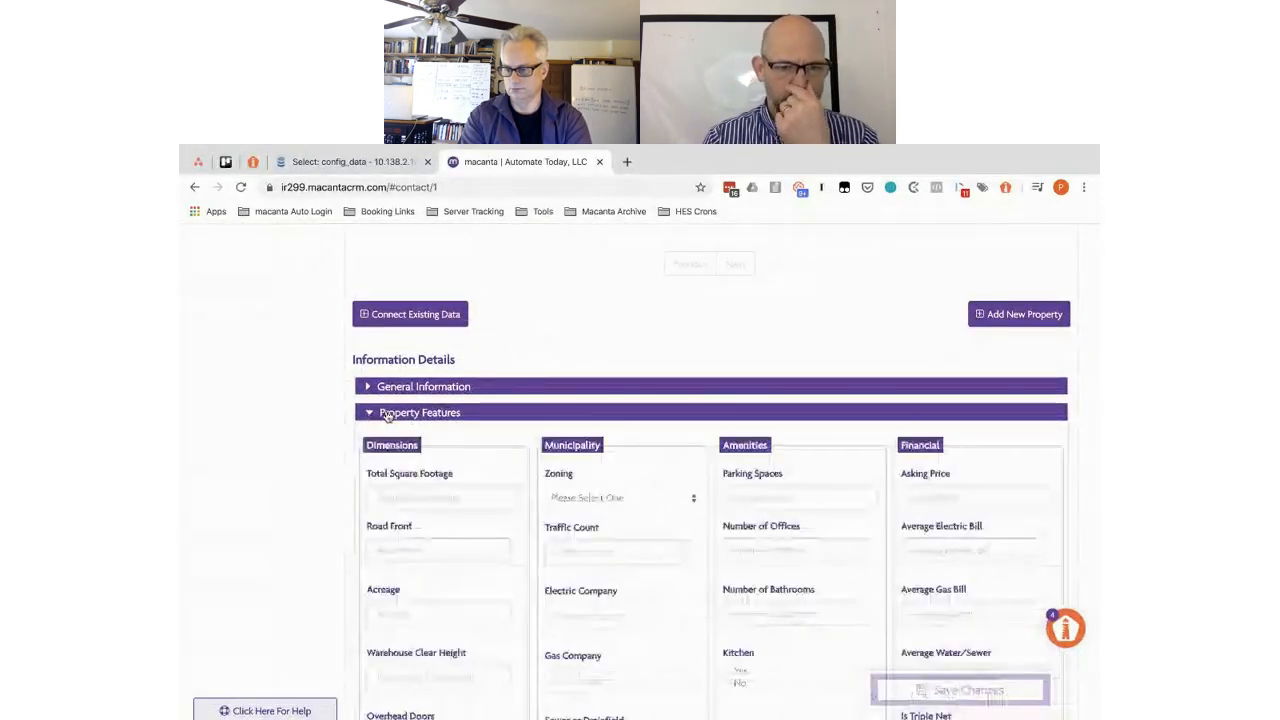
pyautogui.scroll(-2, 387, 416)
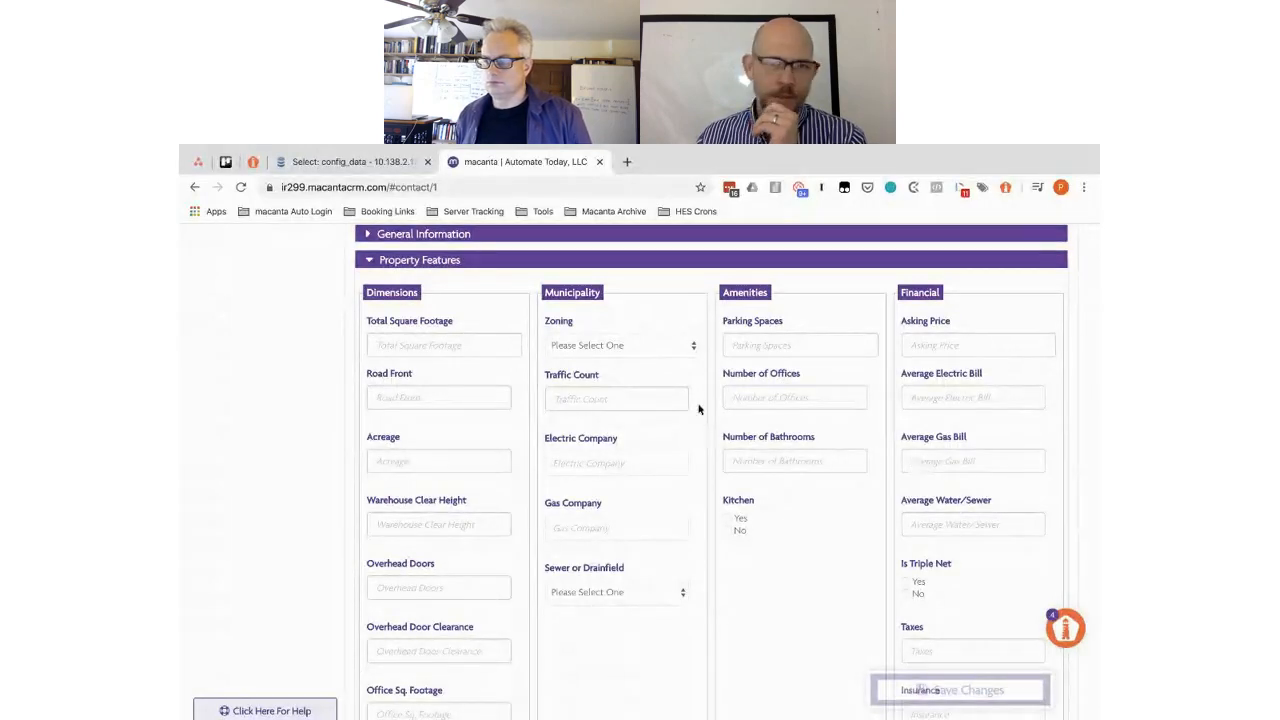
pyautogui.scroll(-1, 699, 409)
pyautogui.scroll(-1, 699, 409)
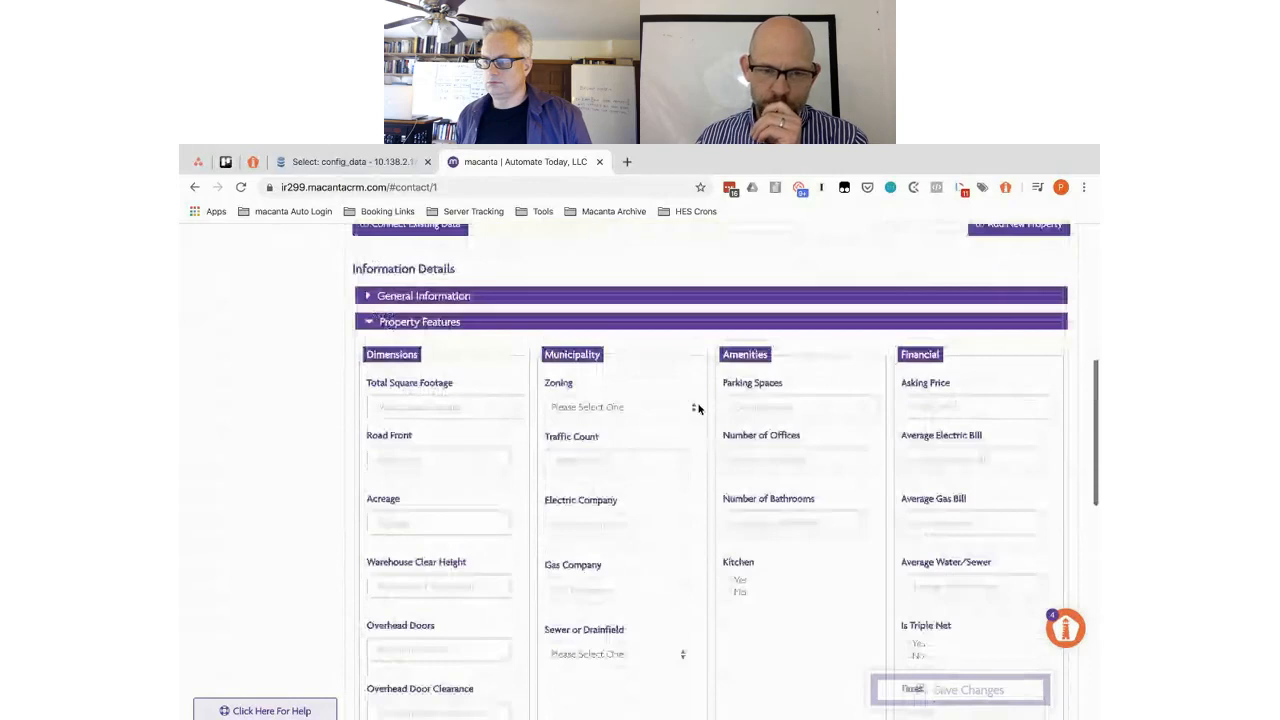
pyautogui.scroll(1, 698, 408)
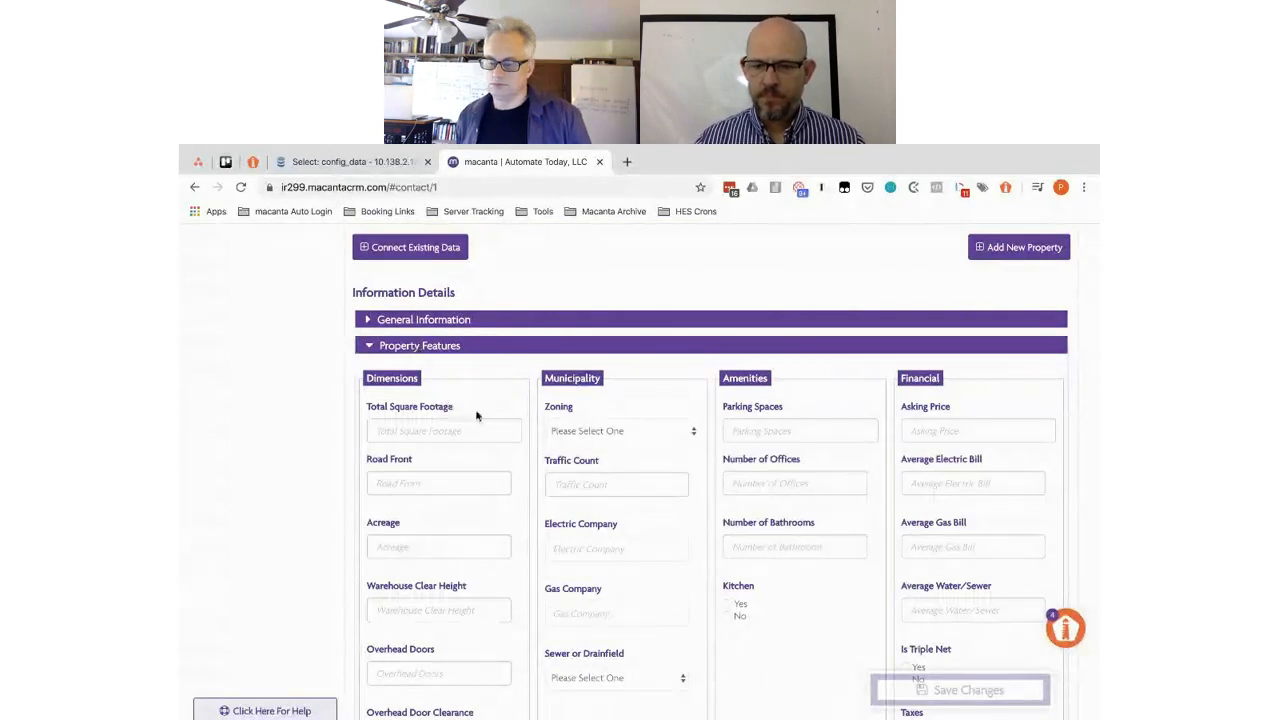
pyautogui.scroll(-1, 514, 475)
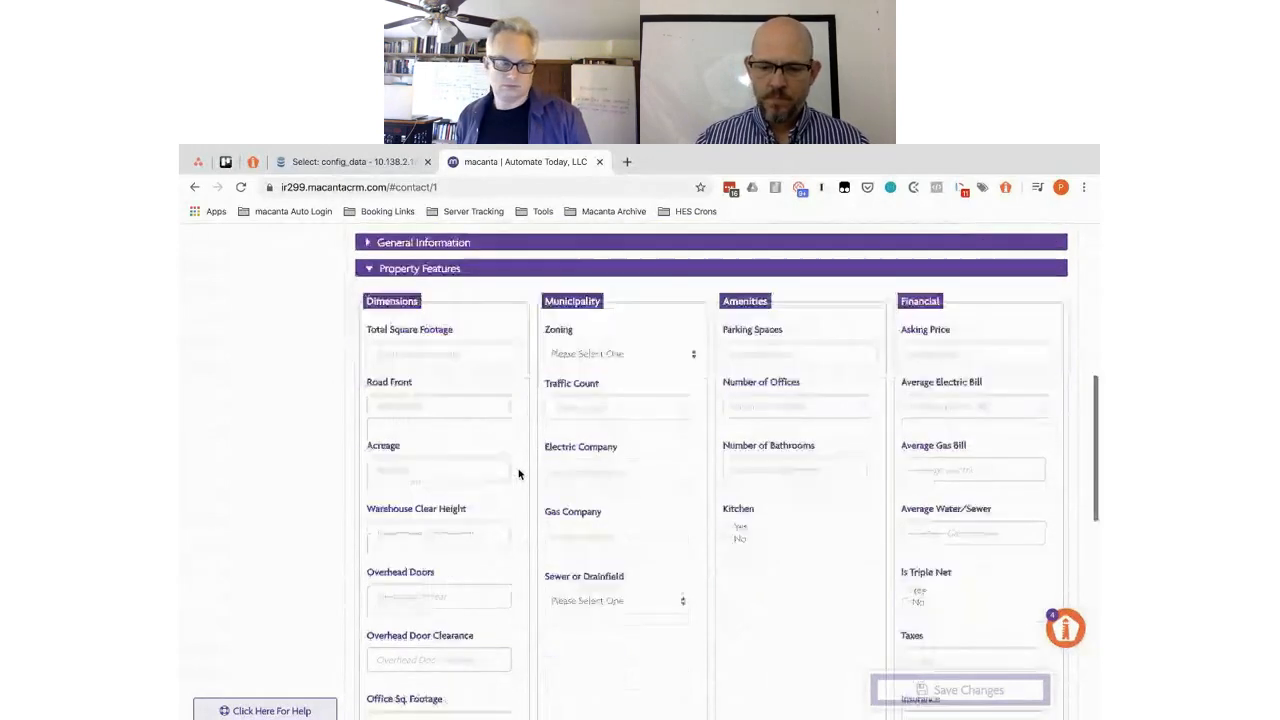
pyautogui.scroll(3, 505, 450)
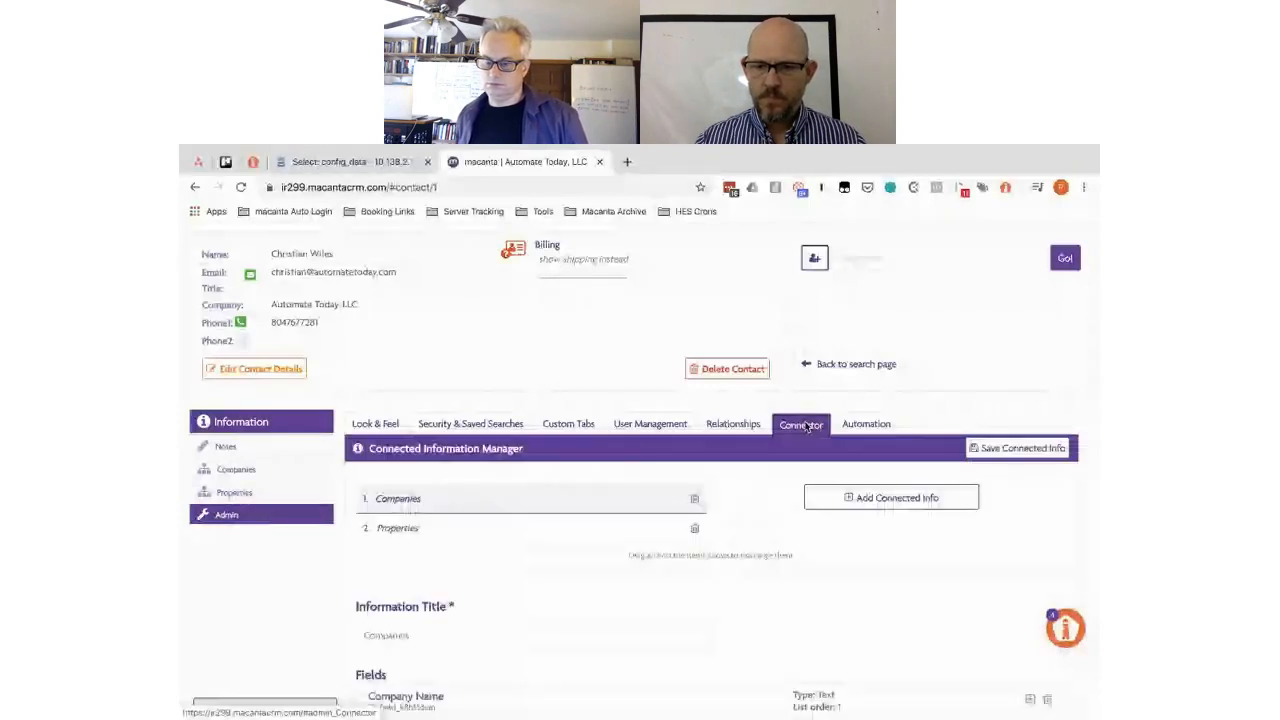
# - Open the Properties connected info and expand the Total Square Footage field's edit form
pyautogui.click(388, 529)
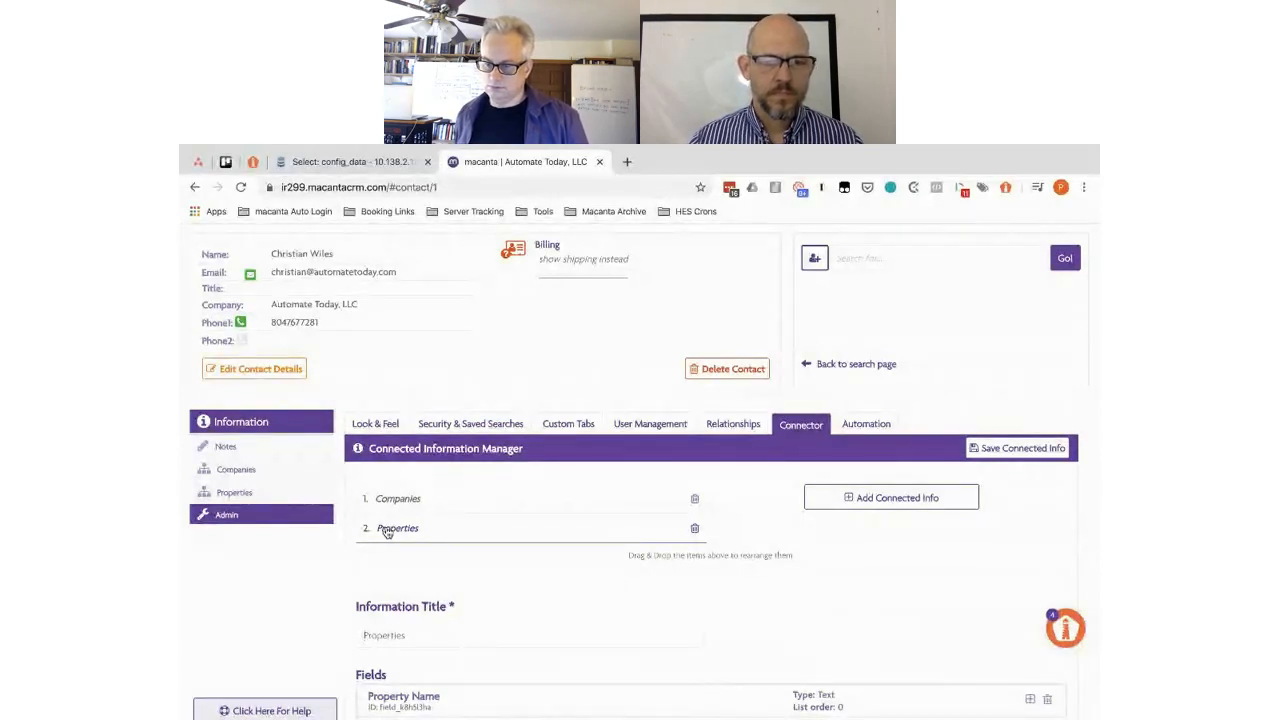
pyautogui.scroll(-3, 387, 530)
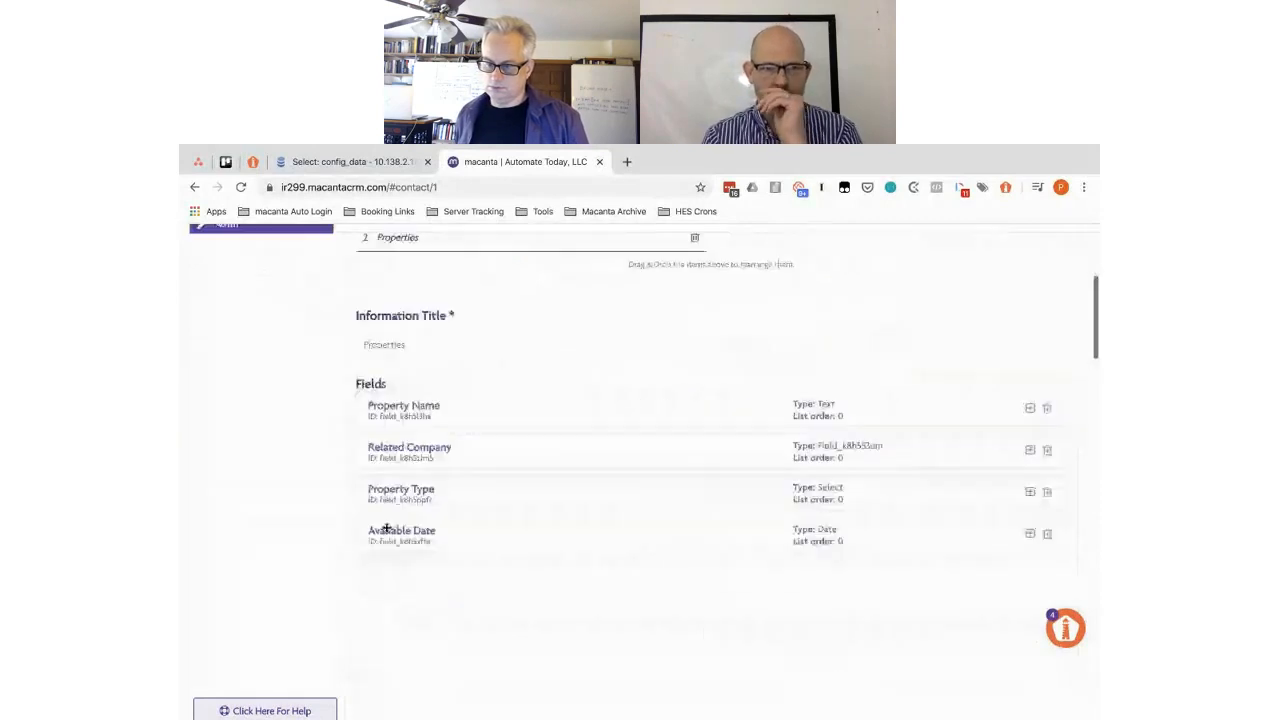
pyautogui.scroll(-3, 667, 349)
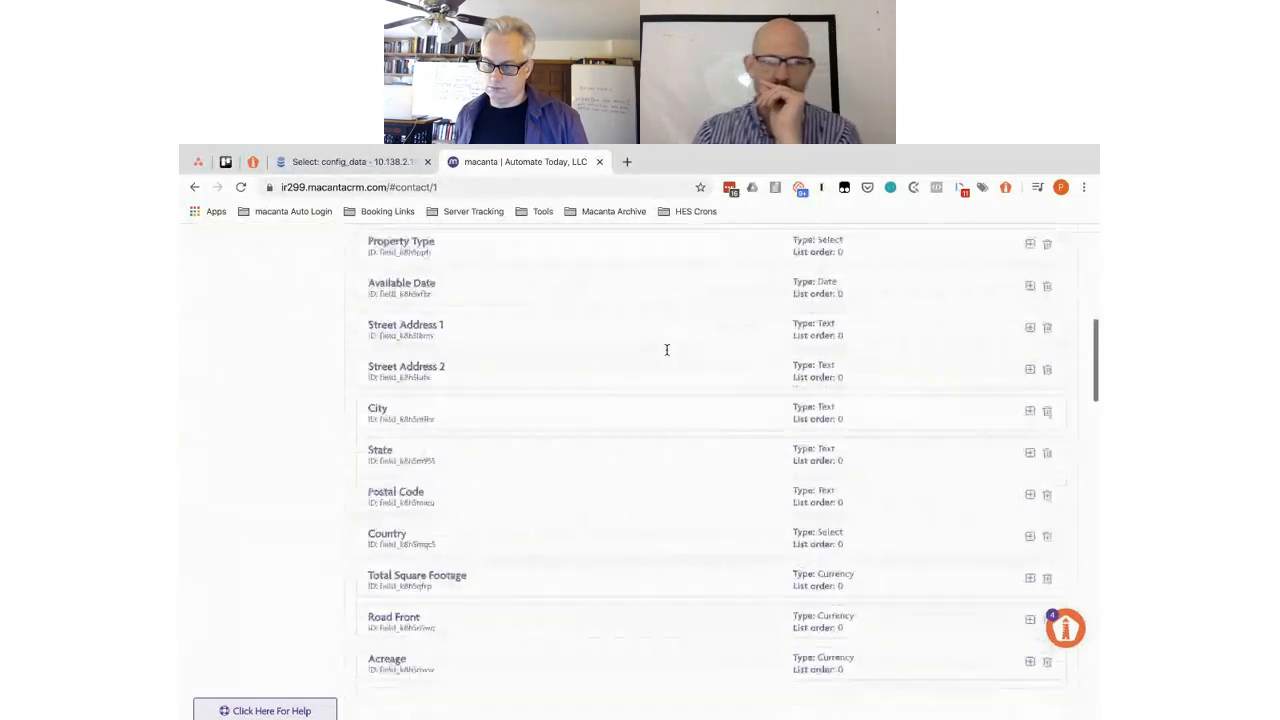
pyautogui.scroll(-3, 667, 349)
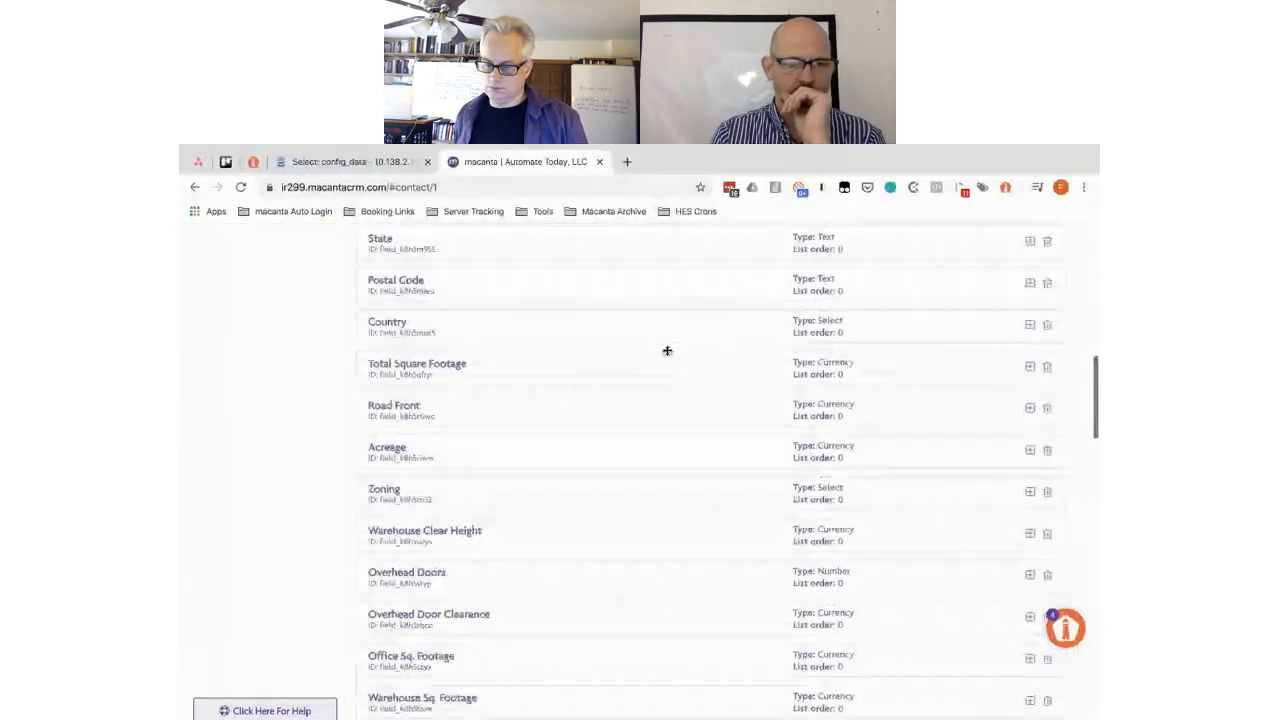
pyautogui.click(555, 357)
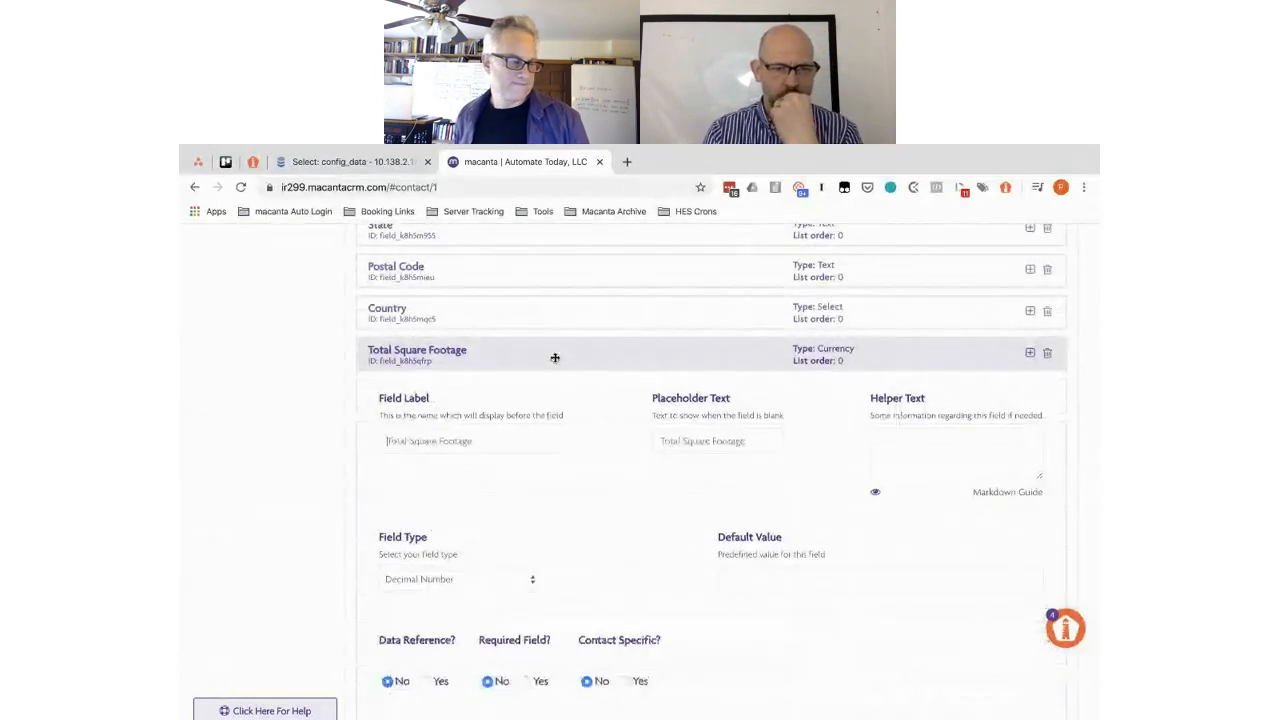
# - Enter the helper text 'This is the total square footage of the available space.', correcting the 'square' typo
pyautogui.click(897, 440)
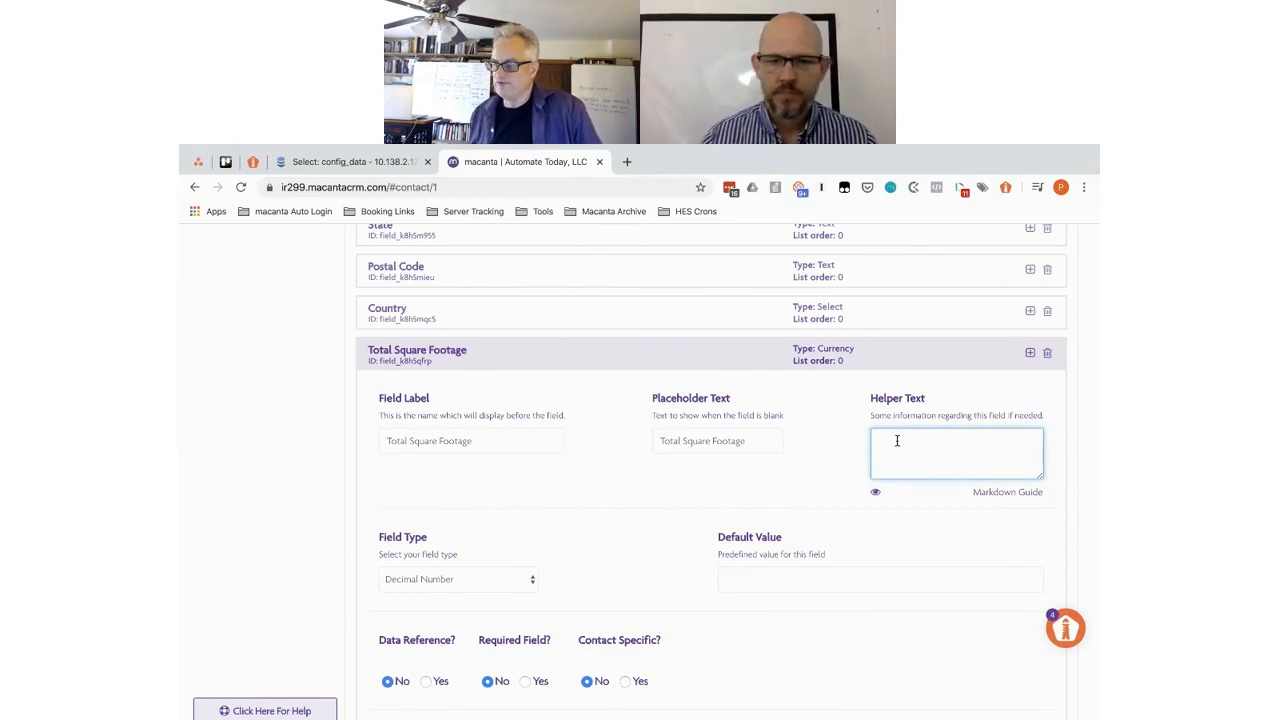
pyautogui.write('This is ')
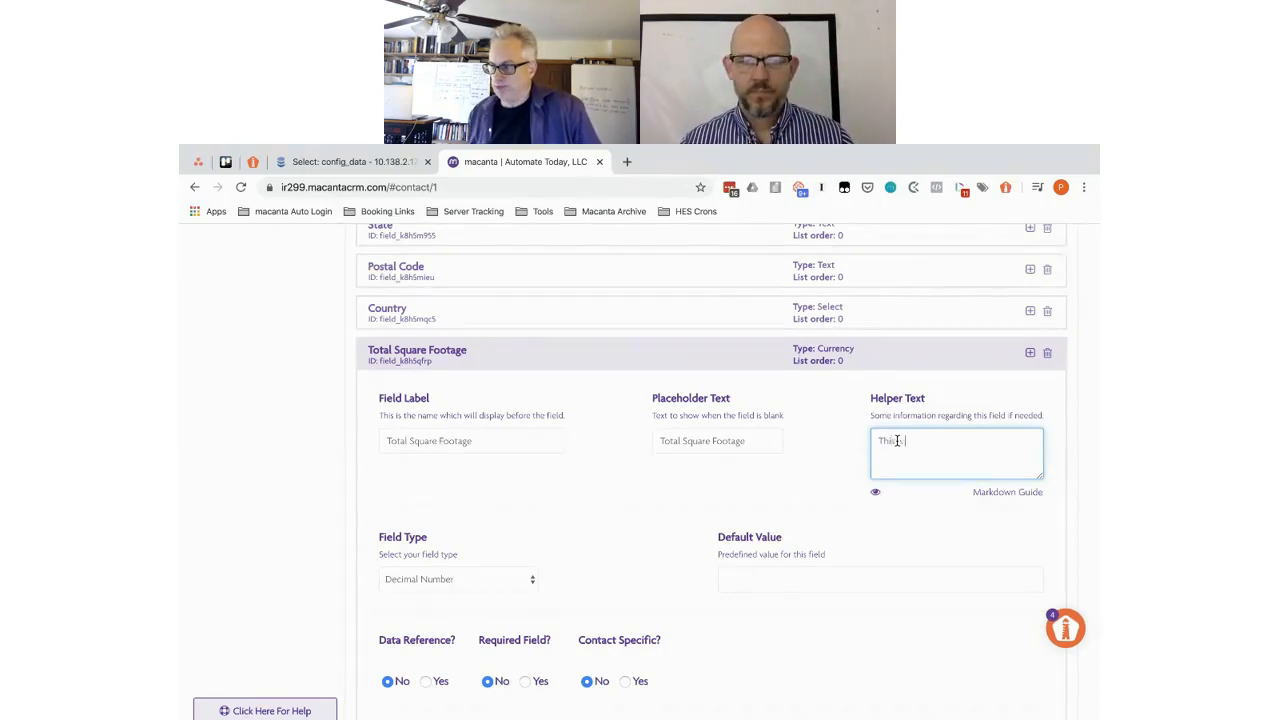
pyautogui.write('the total')
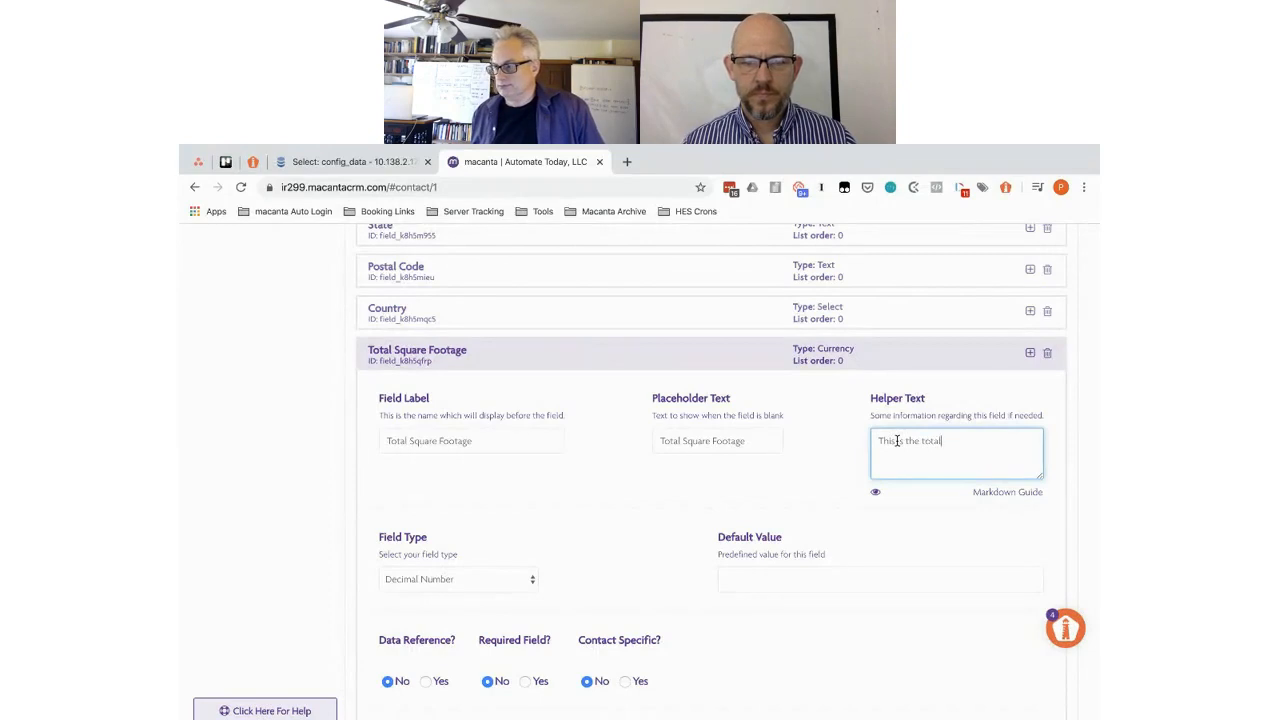
pyautogui.write(' sqaure f')
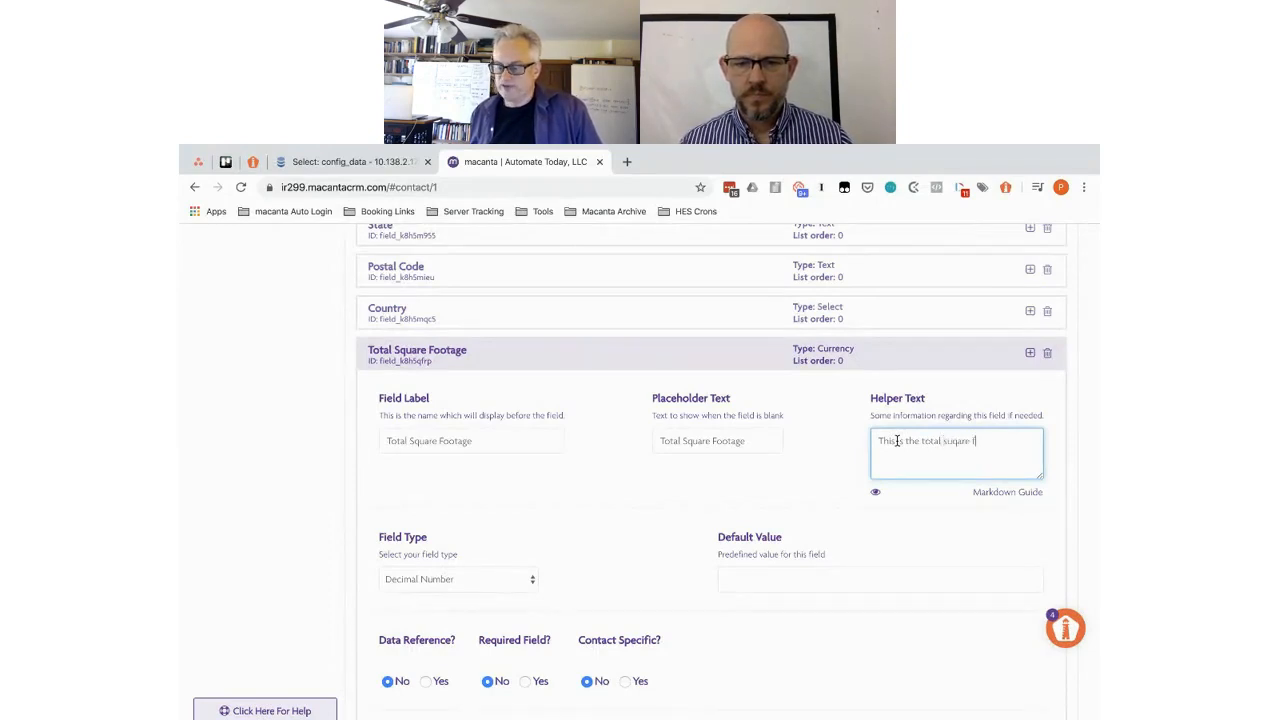
pyautogui.write('ootage of th')
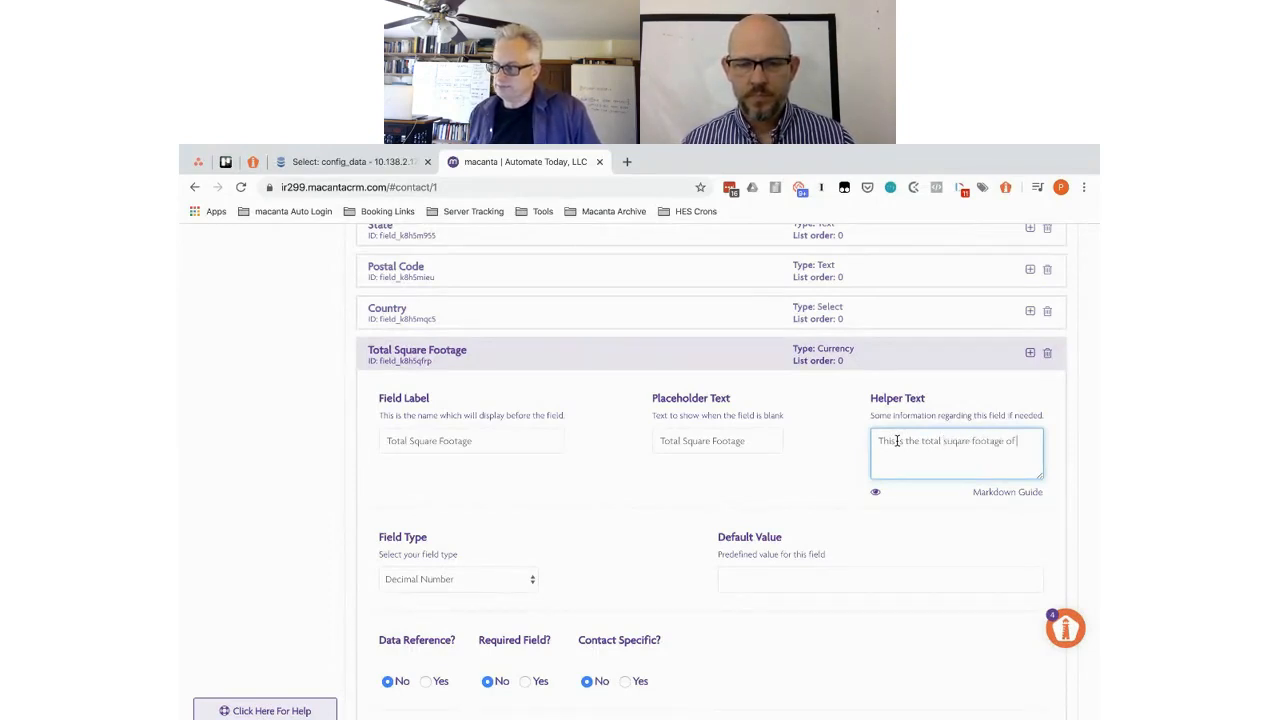
pyautogui.write('e a')
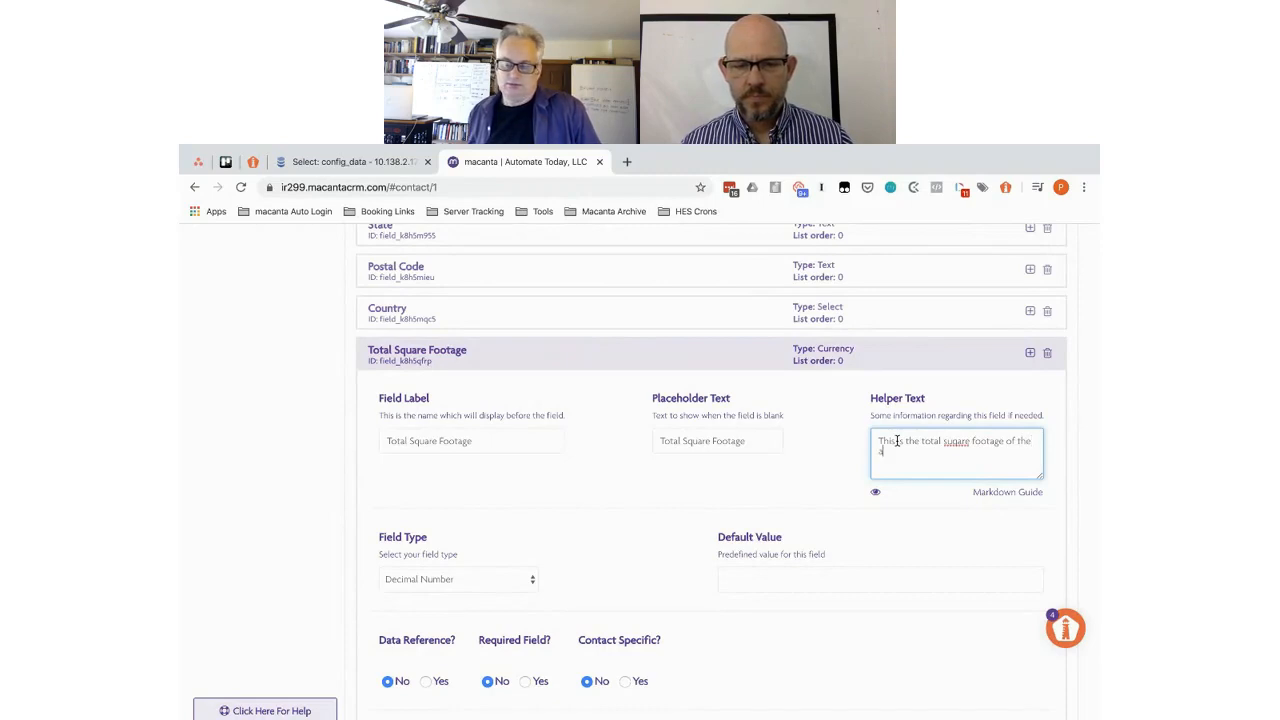
pyautogui.write('vail')
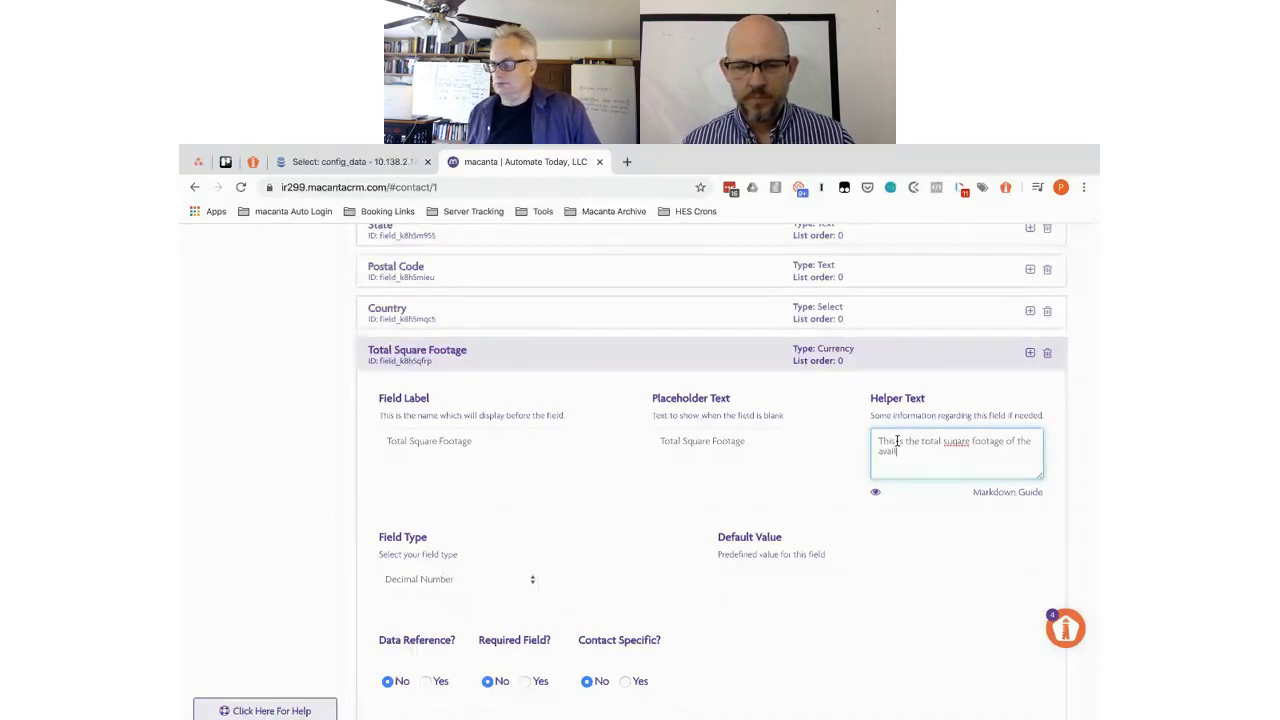
pyautogui.write('able space.')
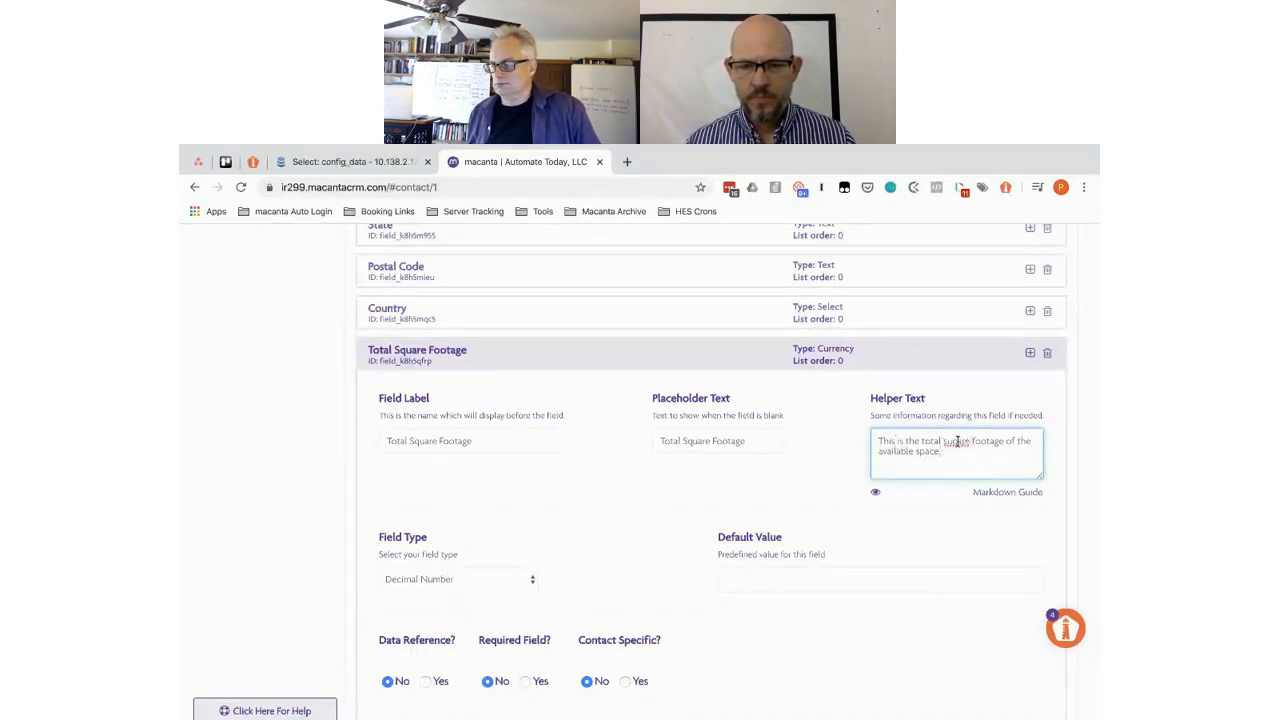
pyautogui.doubleClick(957, 441)
pyautogui.write('sq')
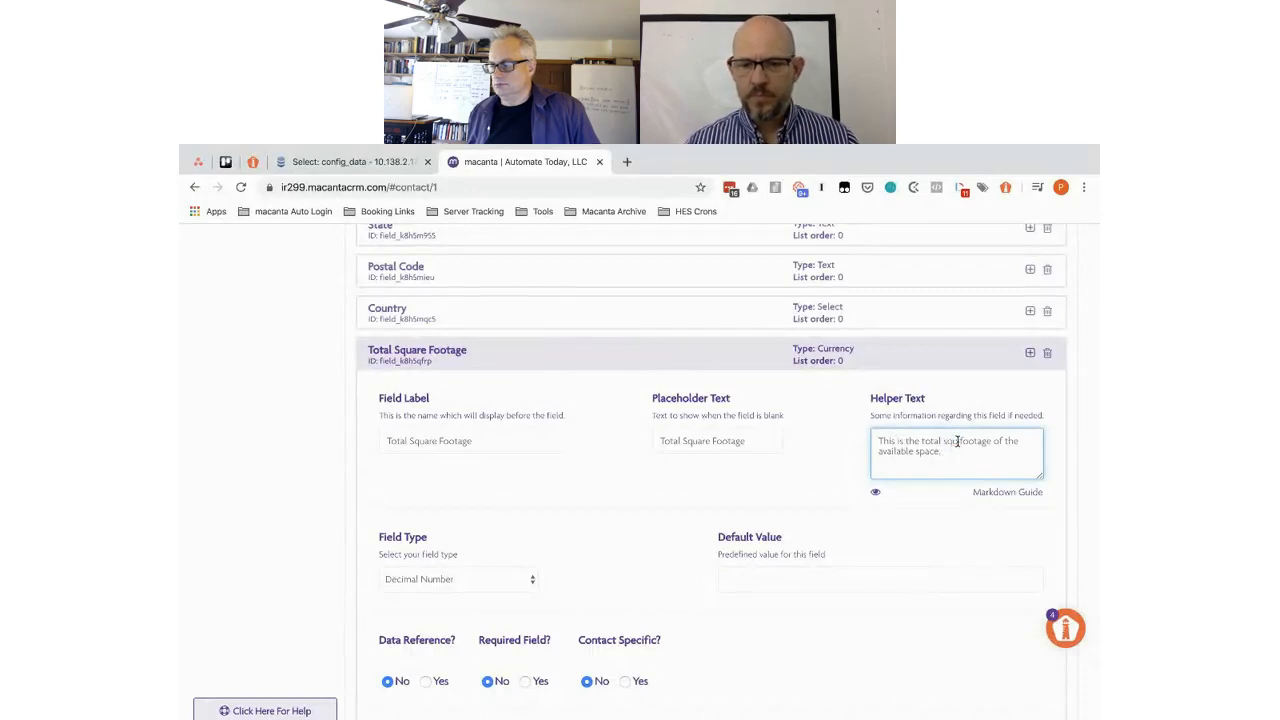
pyautogui.write('uare')
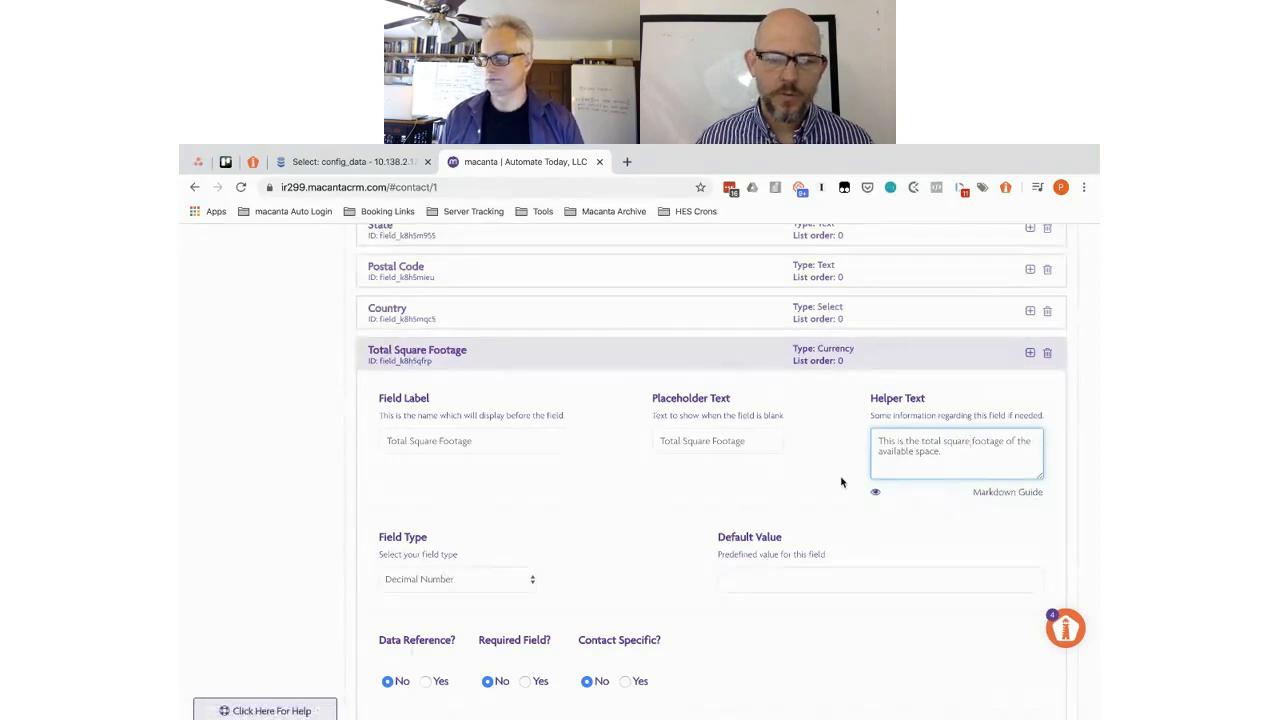
# - Save the Properties connected info changes
pyautogui.scroll(-1, 840, 486)
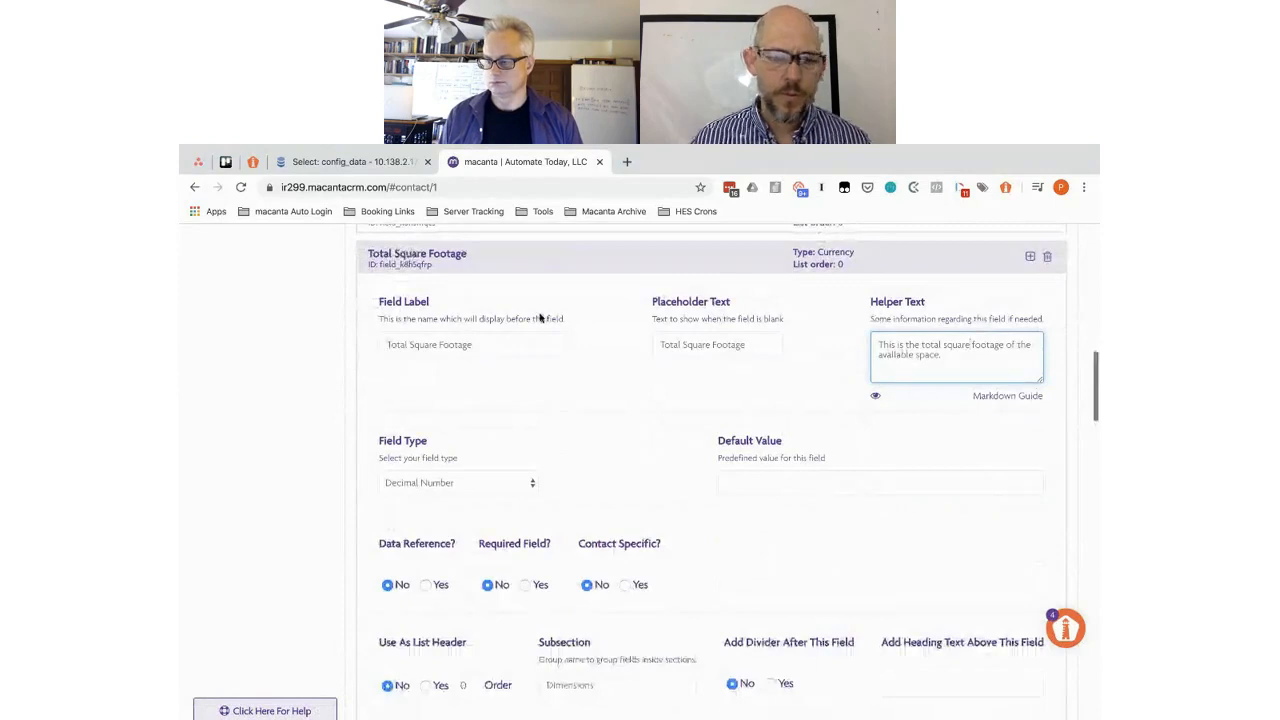
pyautogui.scroll(-2, 725, 478)
pyautogui.scroll(-2, 727, 479)
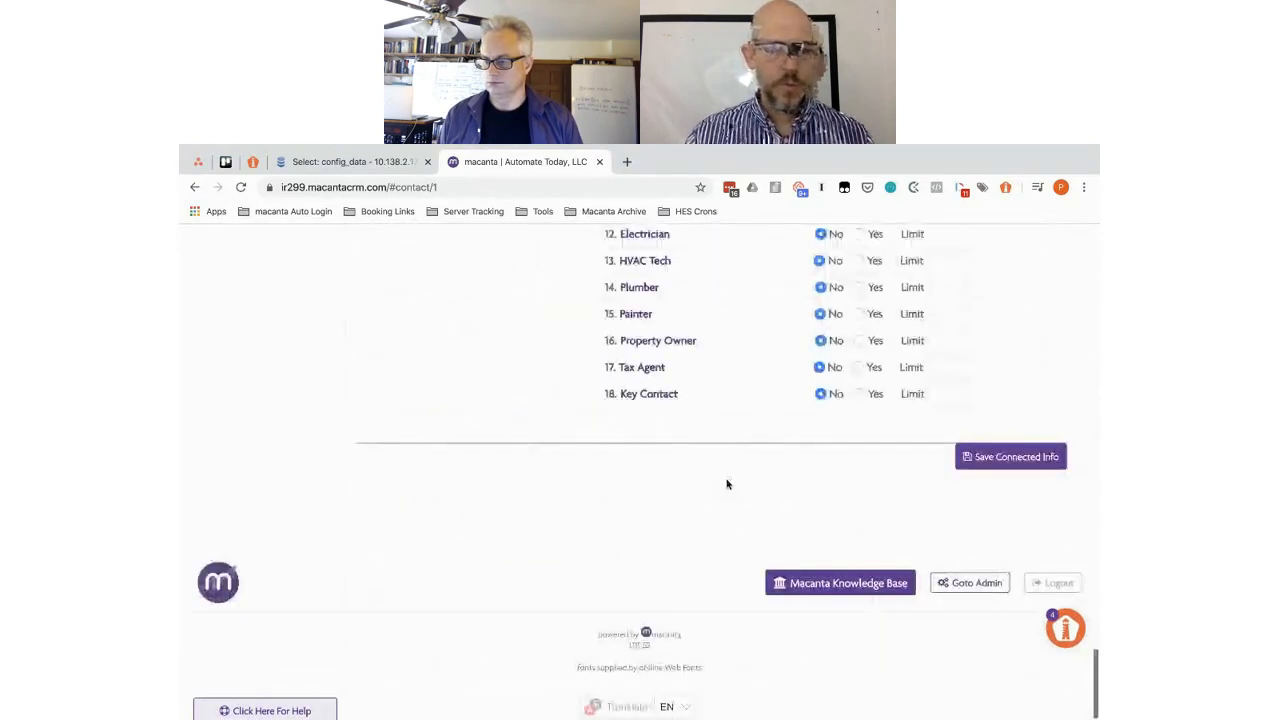
pyautogui.click(1012, 457)
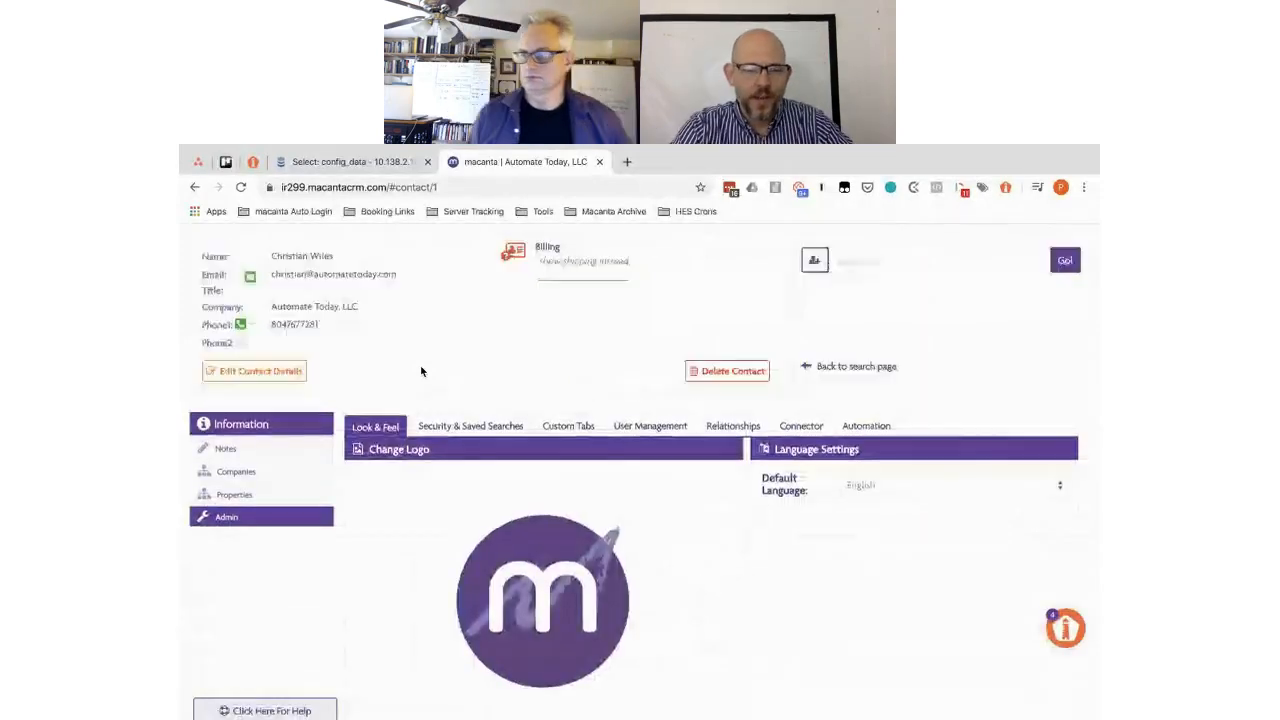
pyautogui.scroll(-5, 421, 371)
pyautogui.scroll(5, 242, 498)
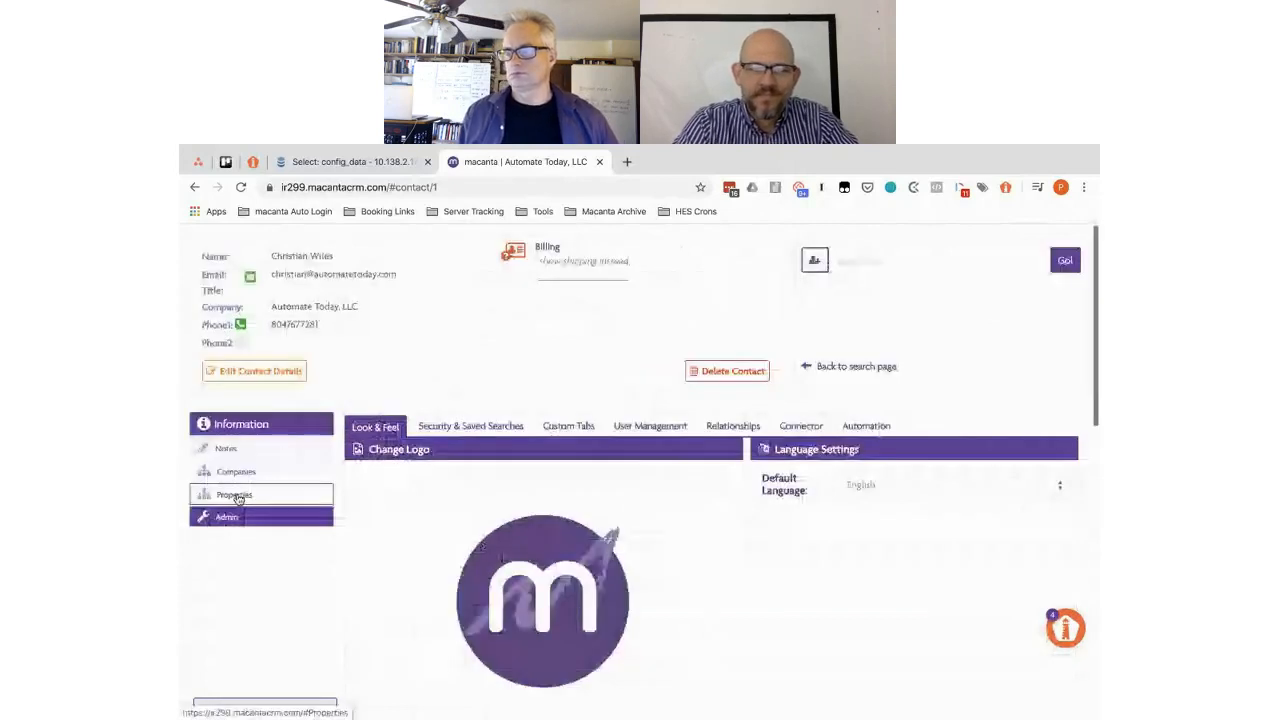
# - Expand the contact's Property Features and check Total Square Footage's helper-text popup before closing it
pyautogui.click(236, 495)
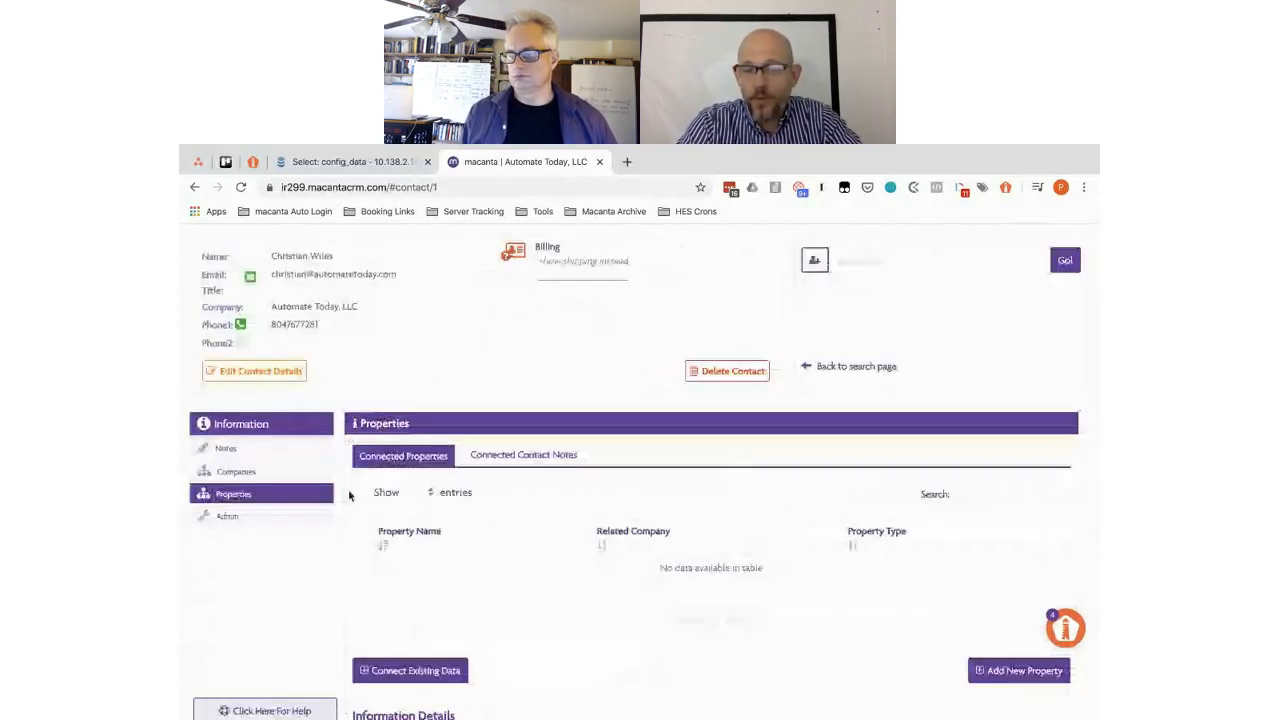
pyautogui.scroll(-3, 349, 495)
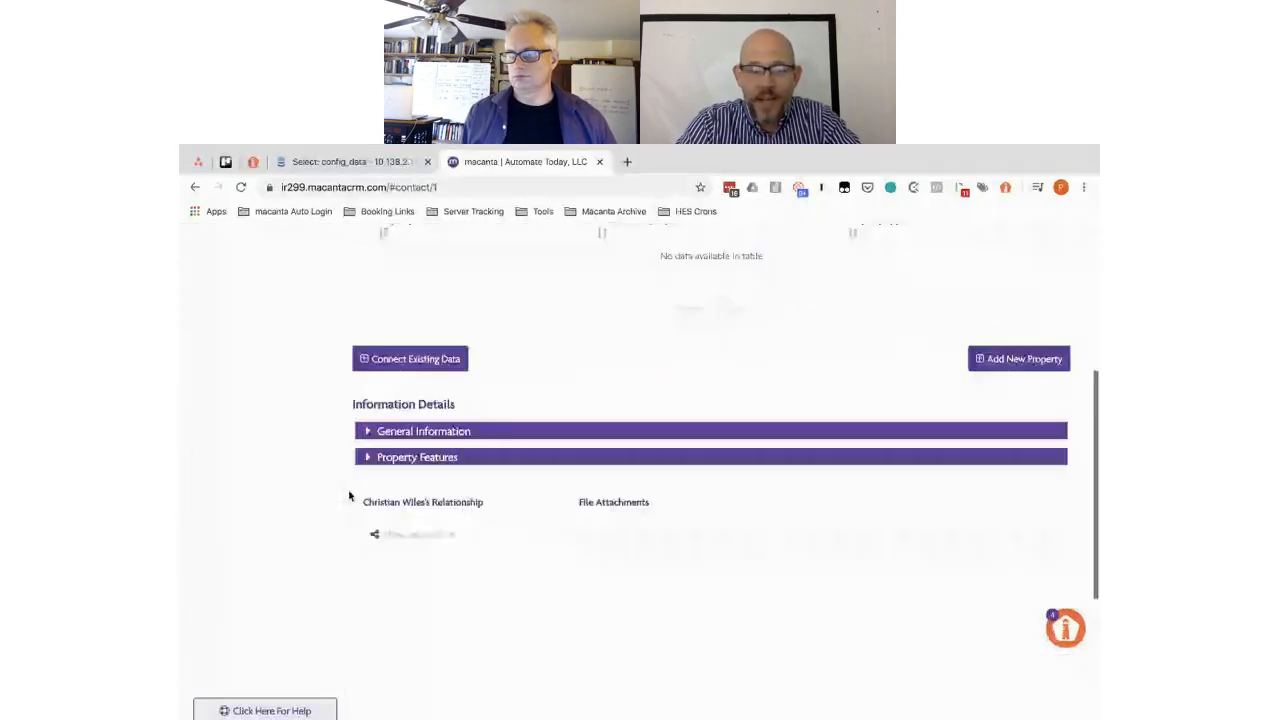
pyautogui.click(397, 457)
pyautogui.scroll(-1, 397, 463)
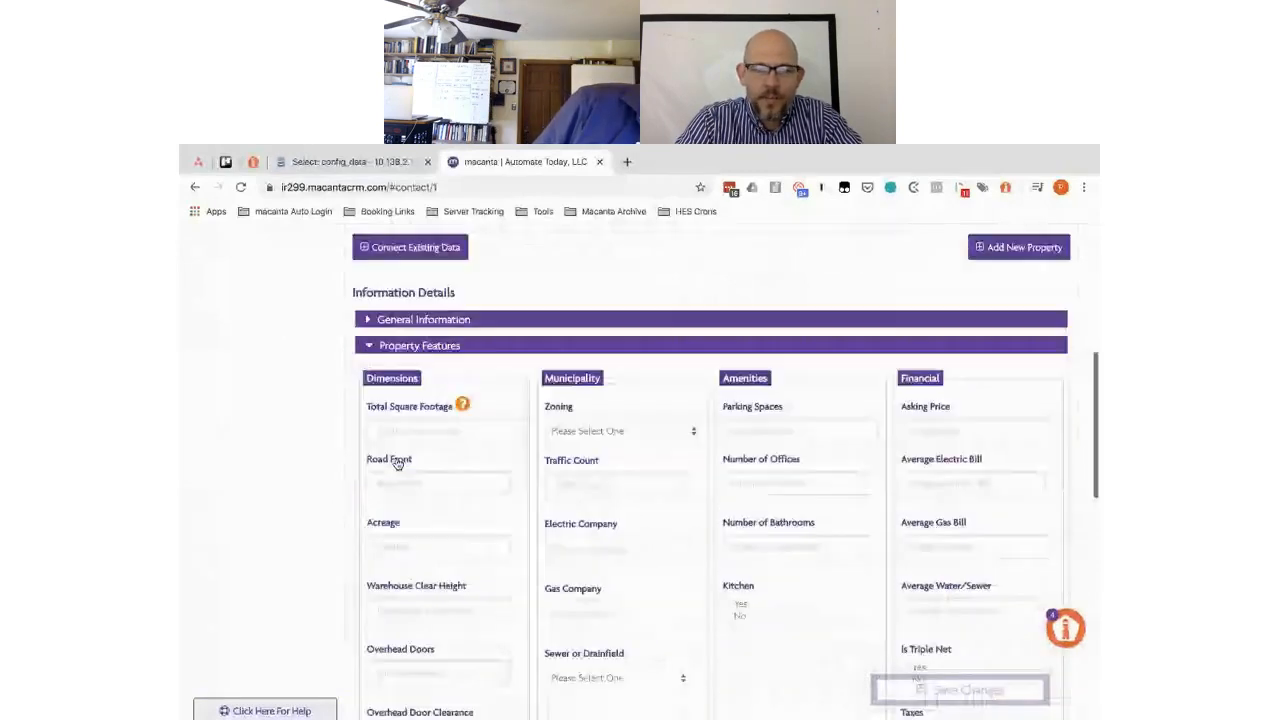
pyautogui.scroll(-1, 397, 463)
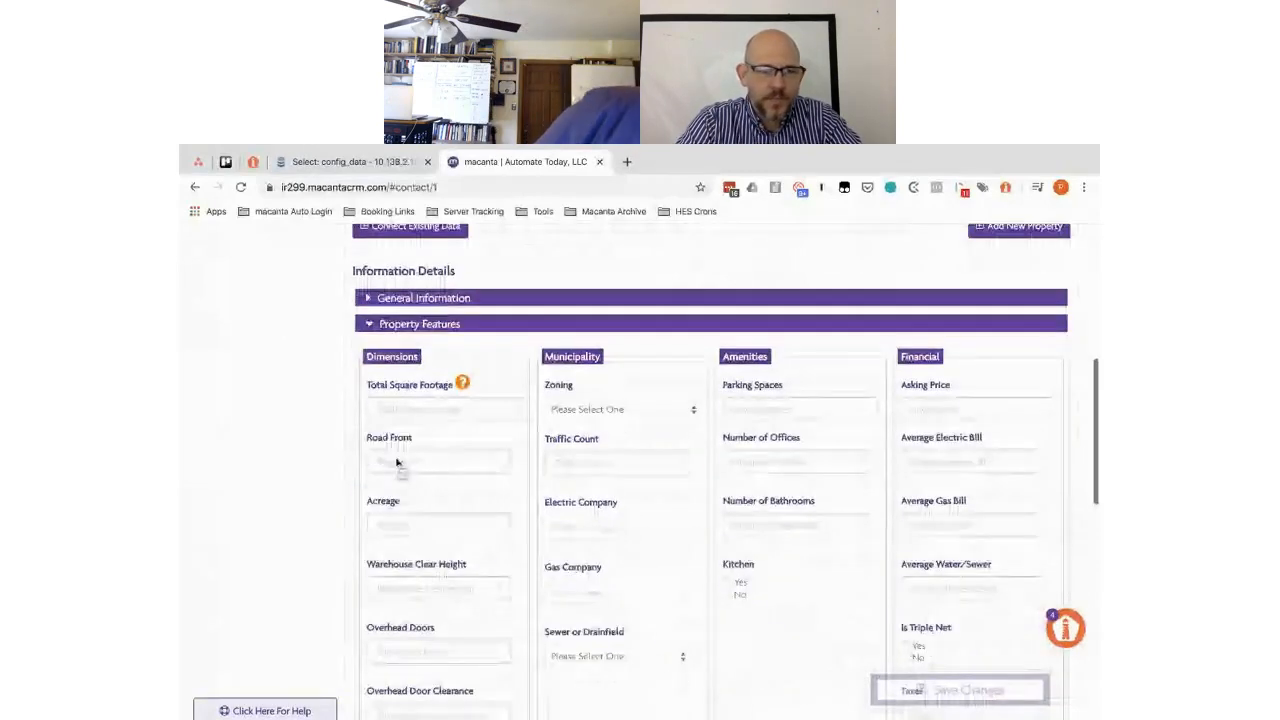
pyautogui.click(462, 385)
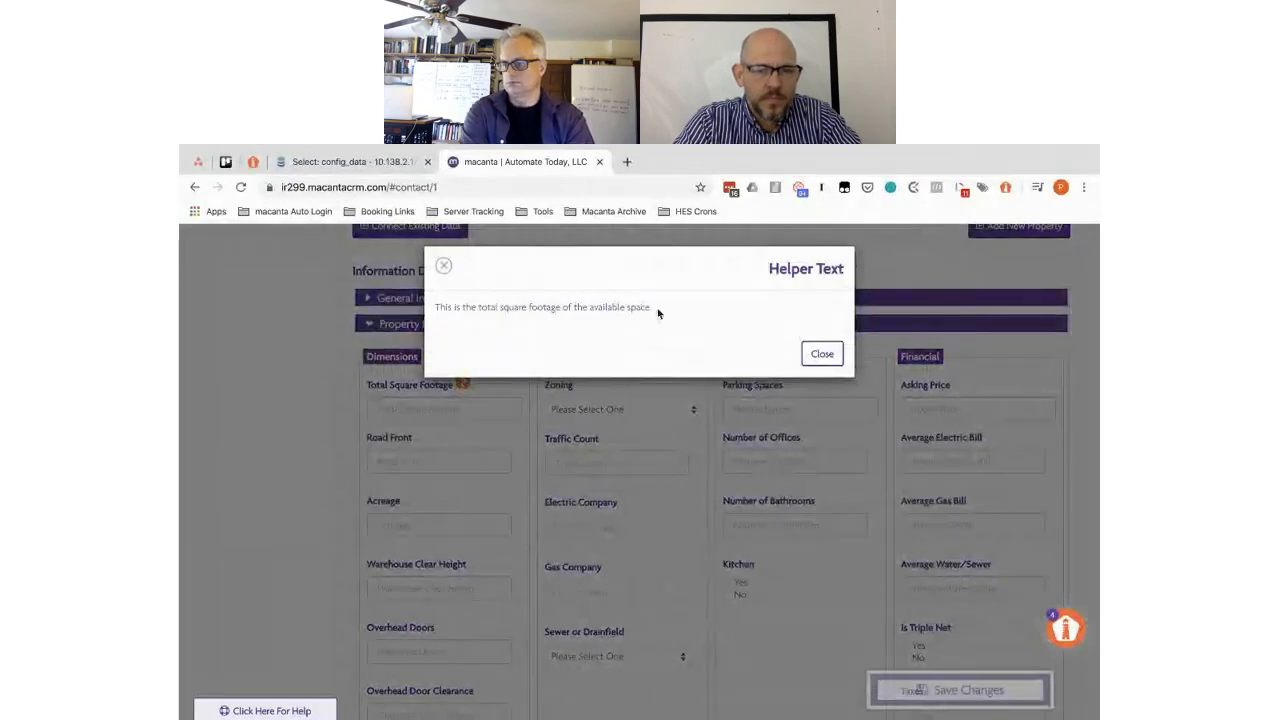
pyautogui.click(822, 354)
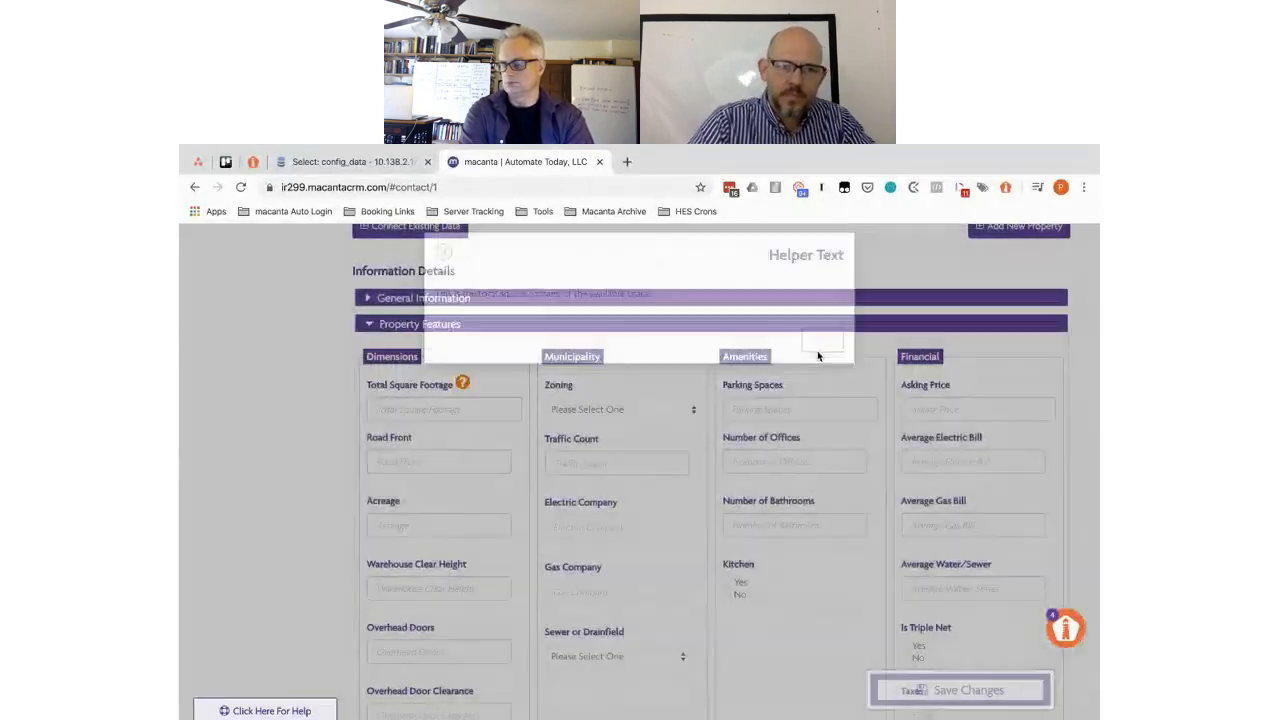
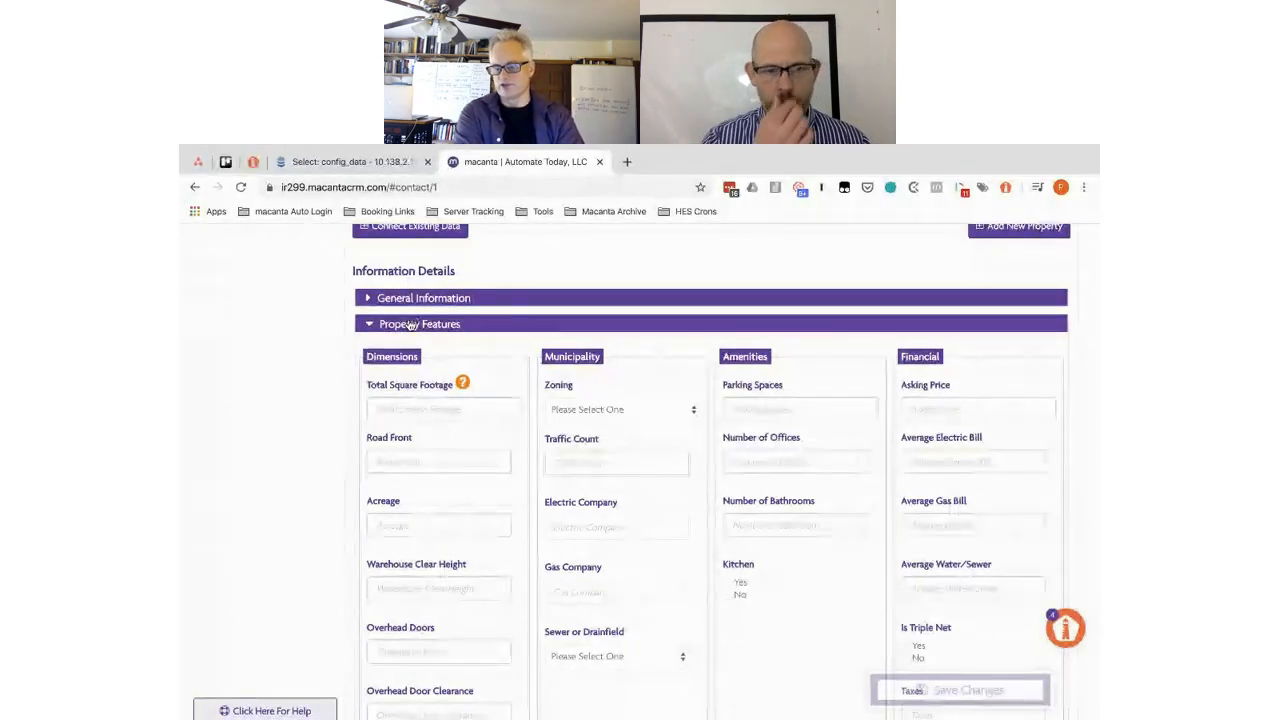
# - Open the contact's admin settings, then return to the contact's Properties panel
pyautogui.scroll(2, 410, 325)
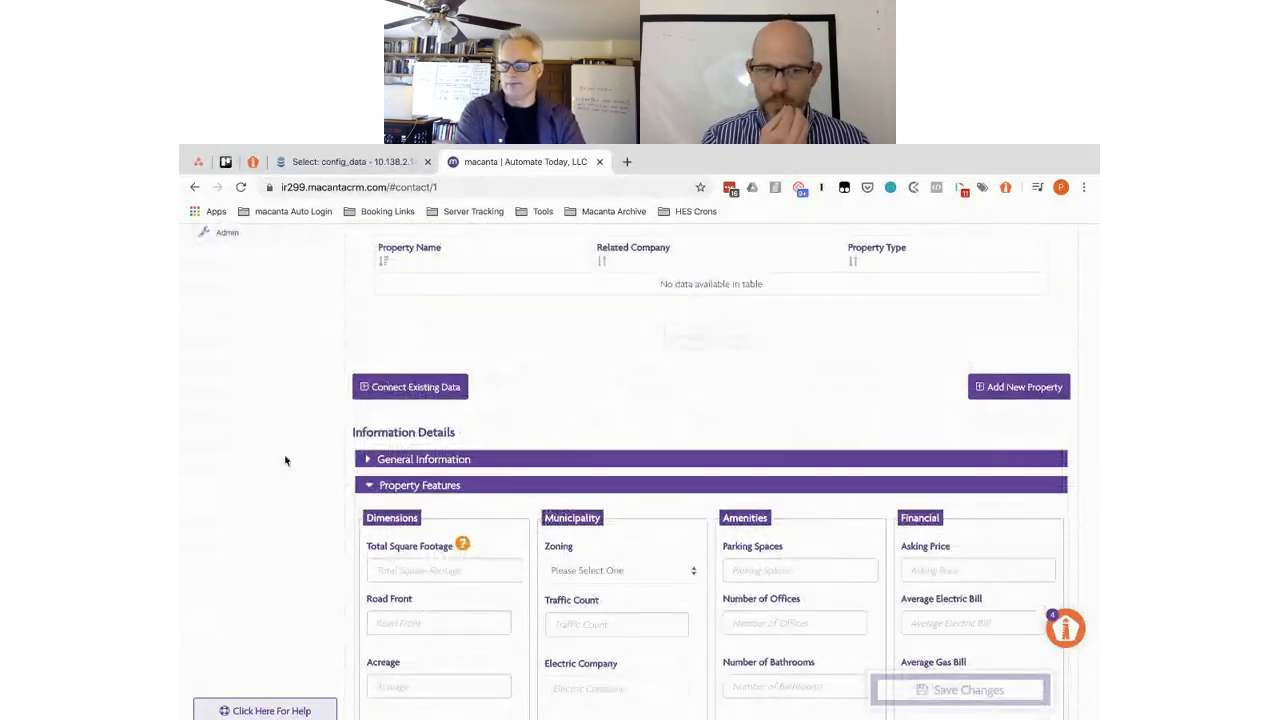
pyautogui.click(255, 237)
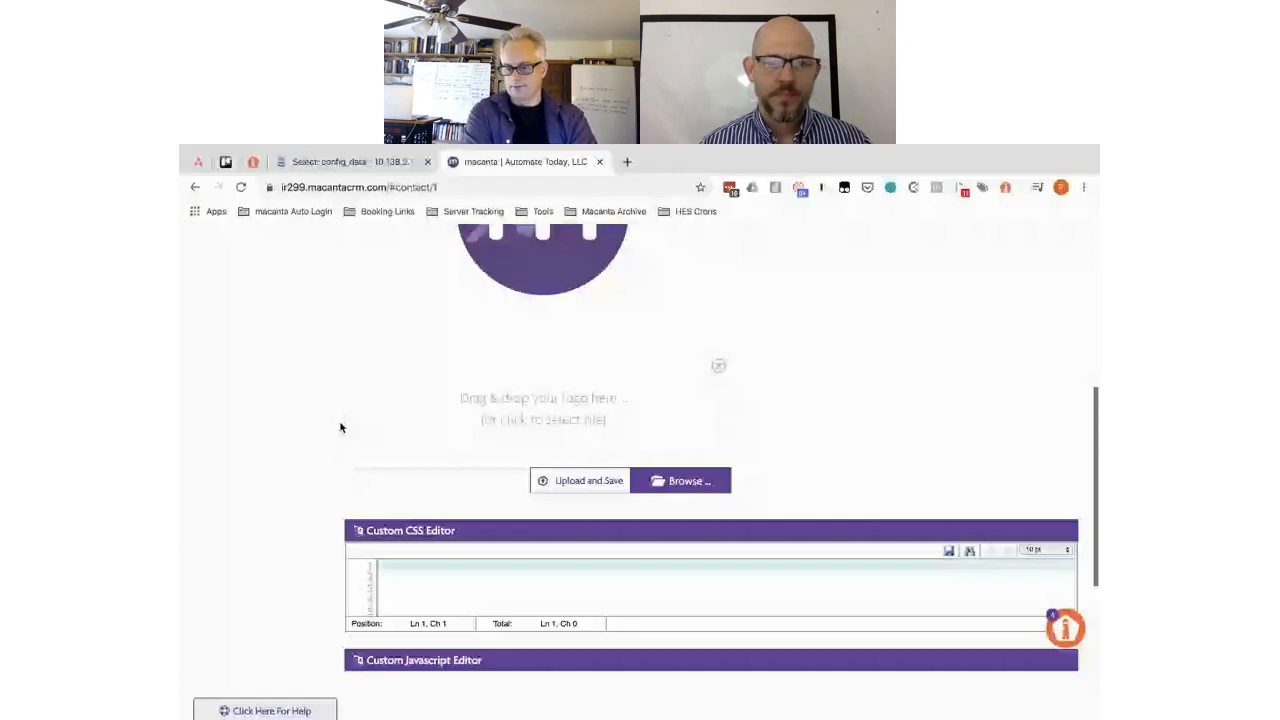
pyautogui.scroll(3, 300, 432)
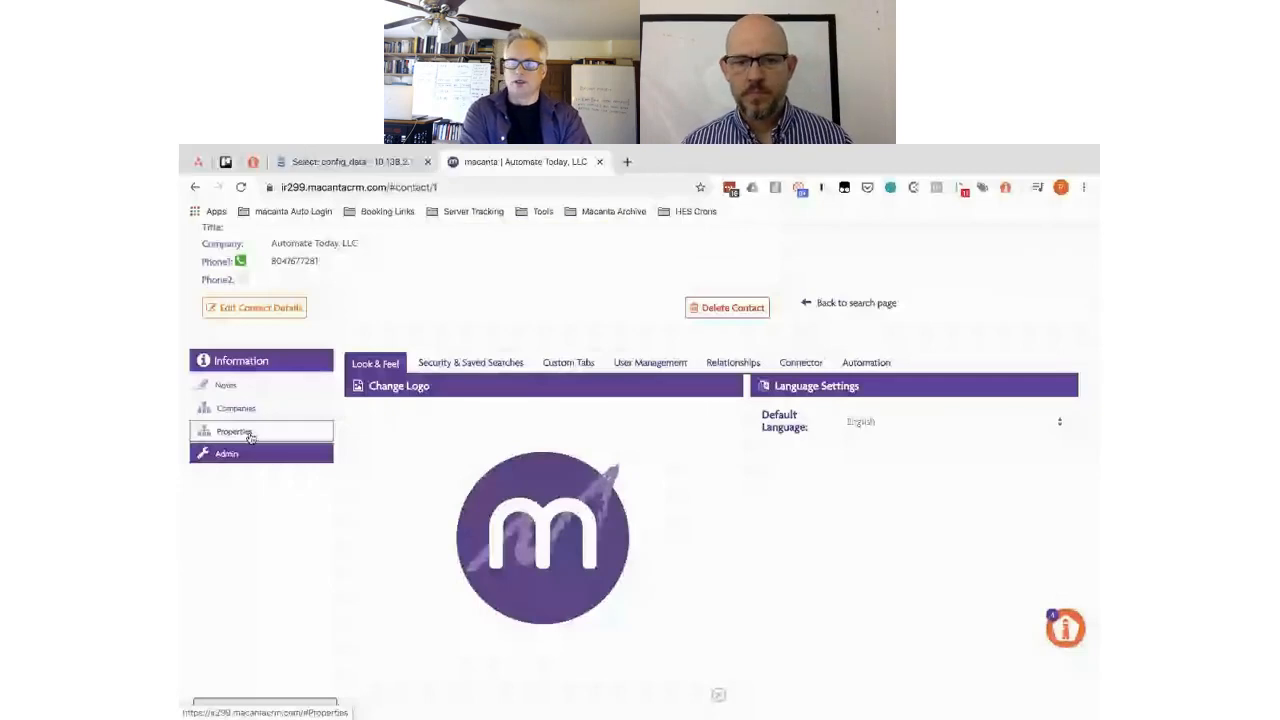
pyautogui.click(250, 434)
# - Expand the new property's General Information fields, then switch to the contact's Companies panel
pyautogui.scroll(-3, 338, 546)
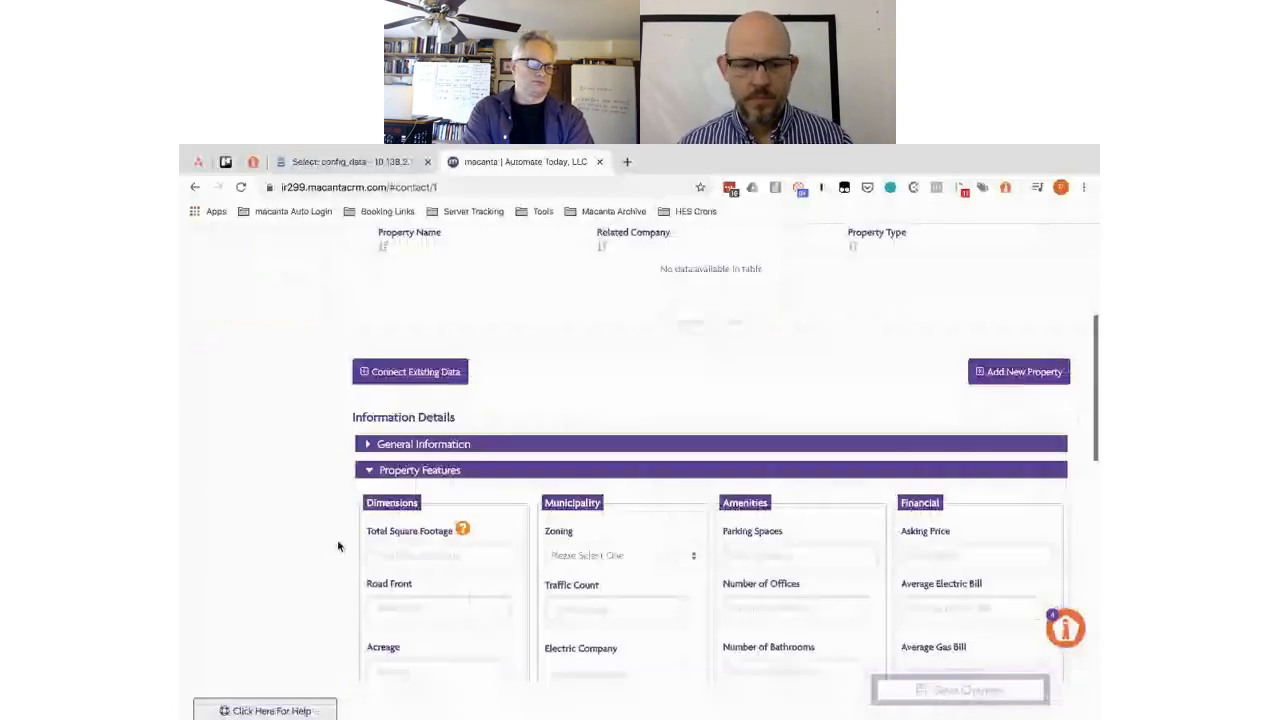
pyautogui.scroll(-1, 338, 545)
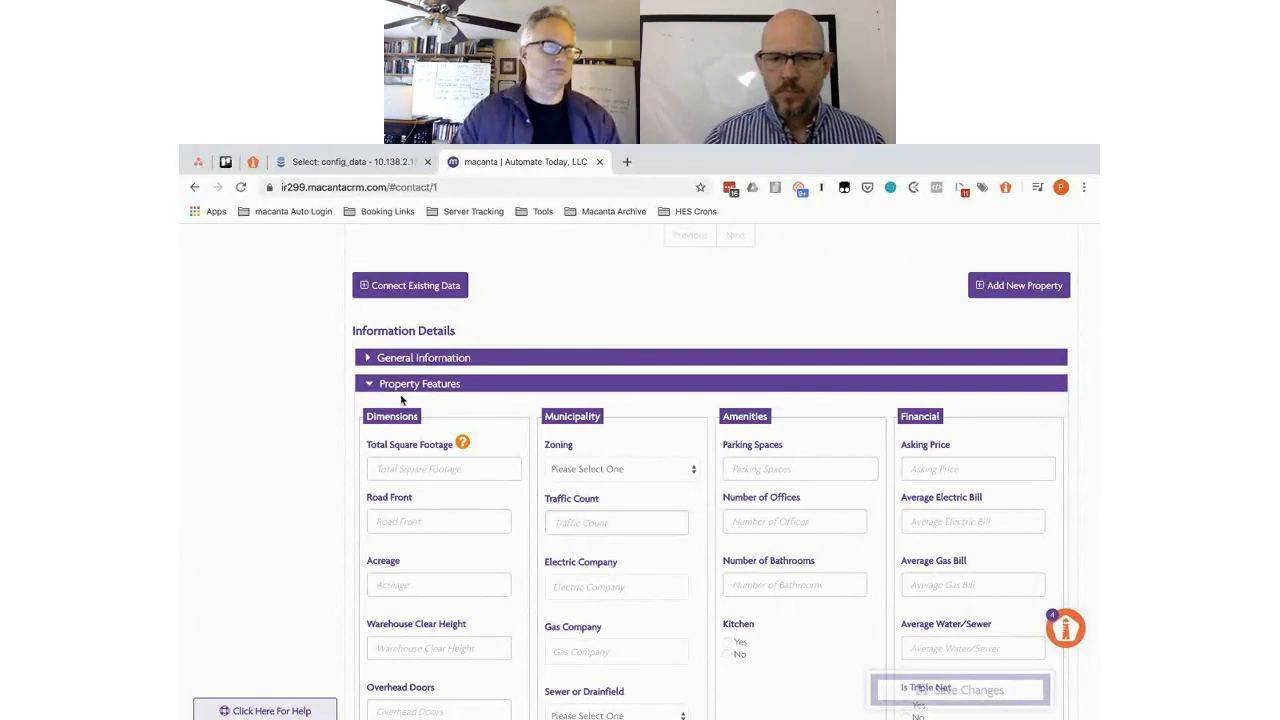
pyautogui.click(404, 358)
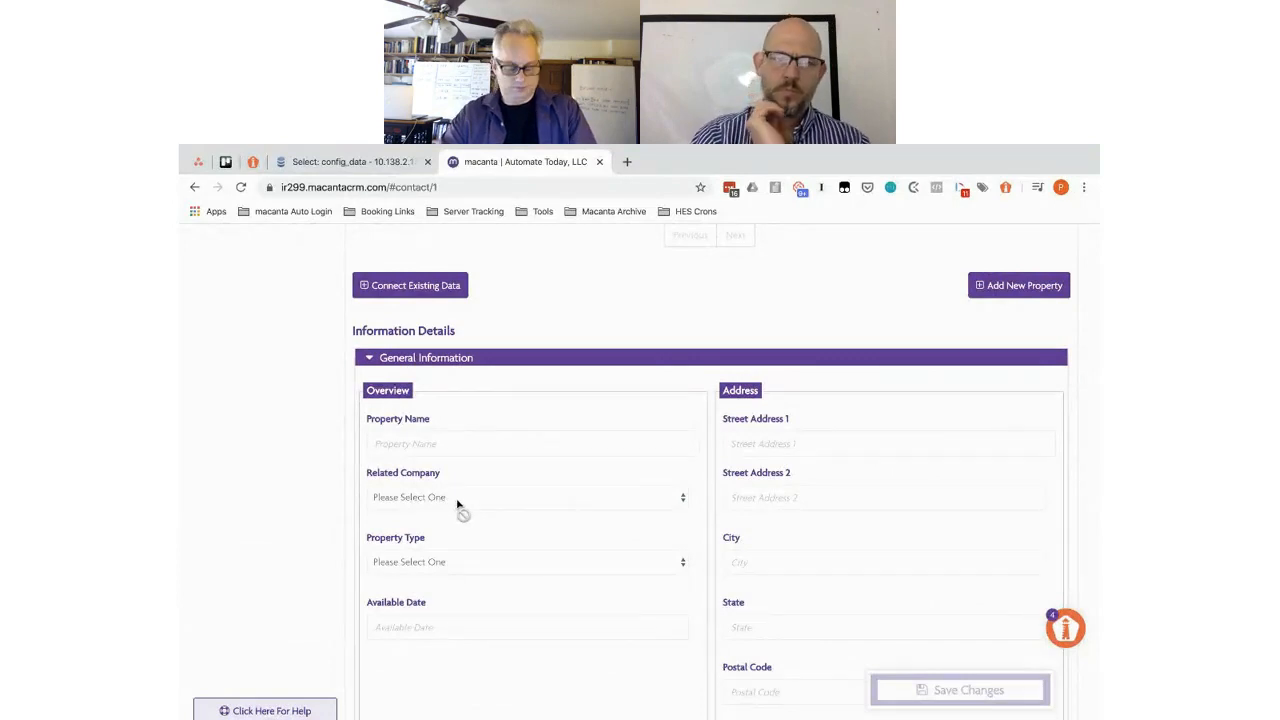
pyautogui.scroll(3, 467, 392)
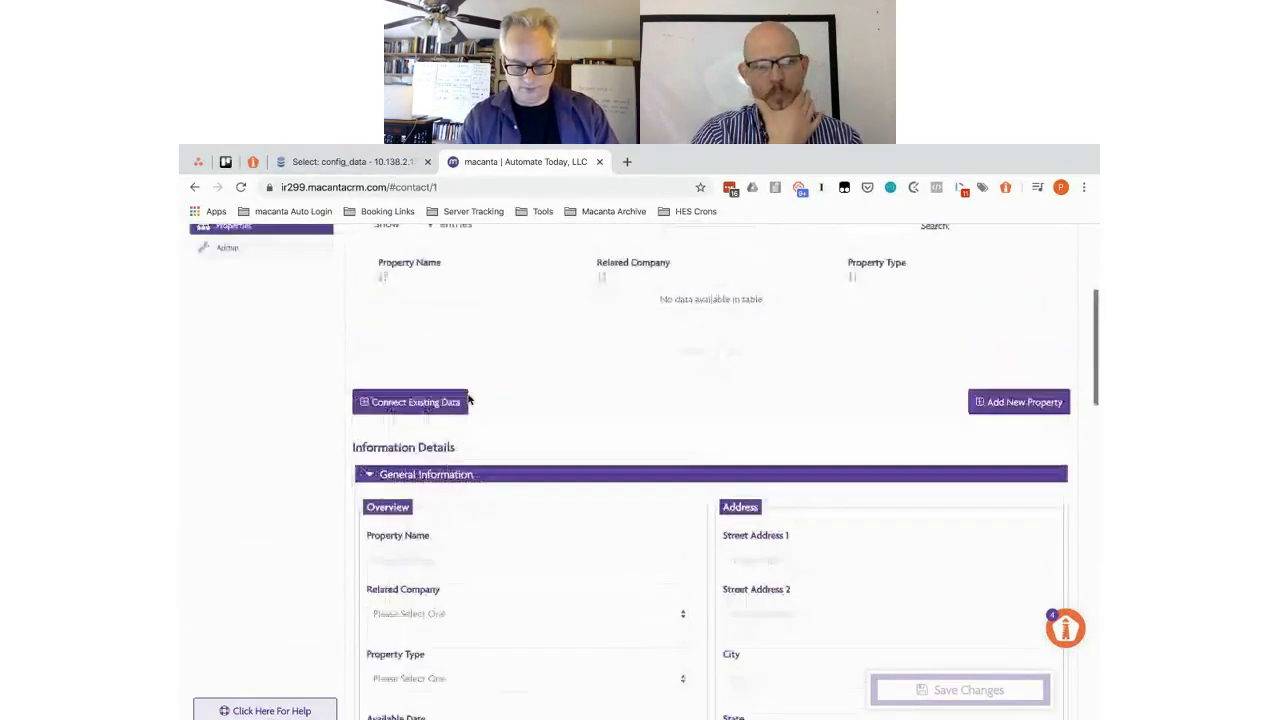
pyautogui.scroll(1, 467, 399)
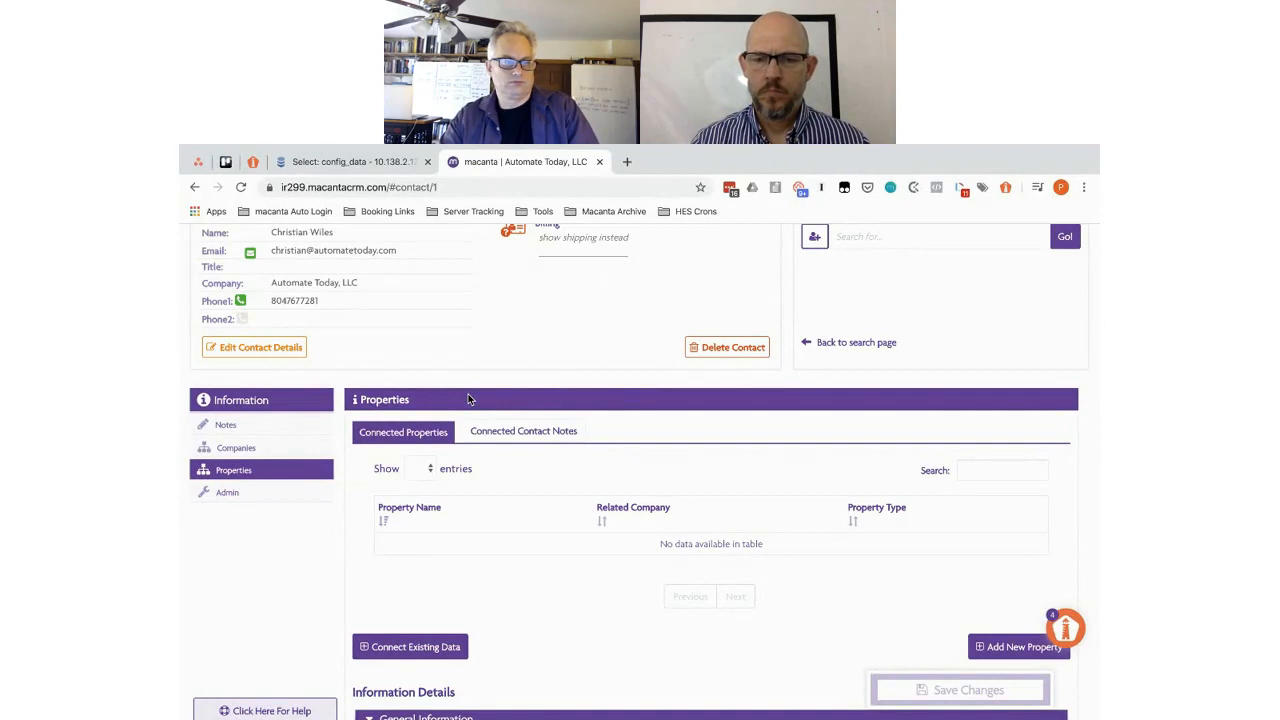
pyautogui.click(257, 449)
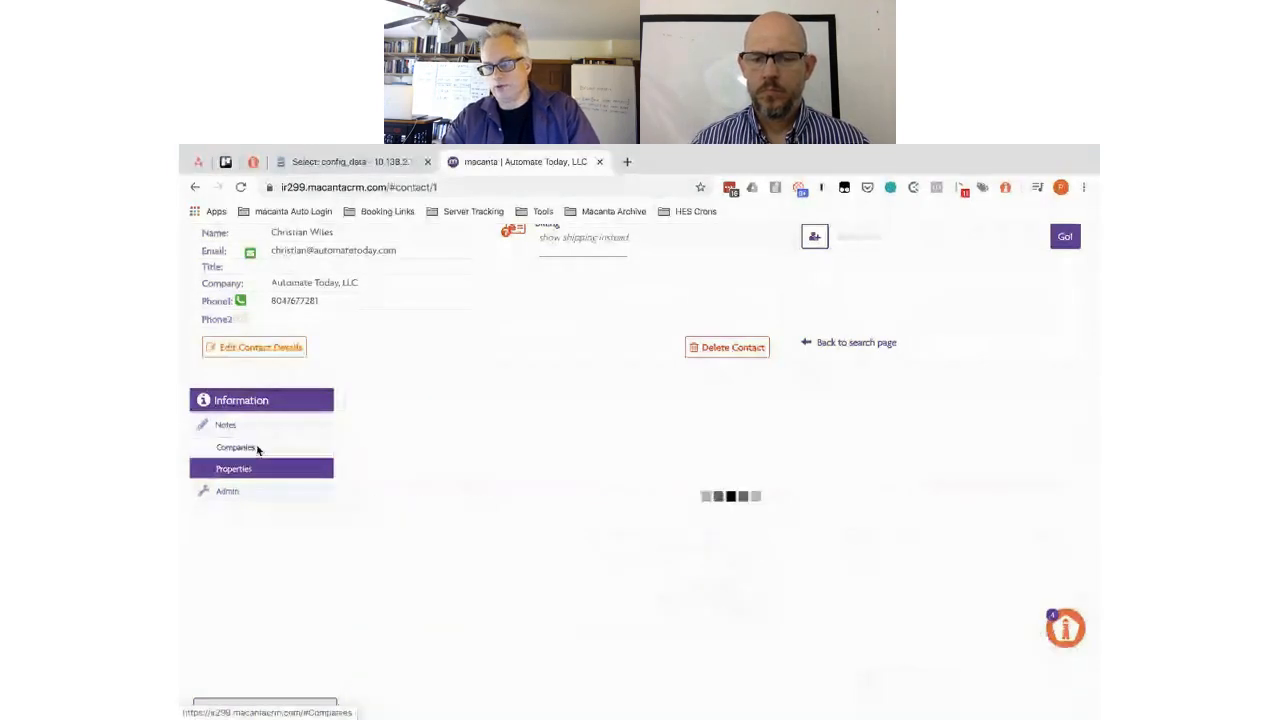
# - Scroll down to the empty companies list and the new-company details form
pyautogui.scroll(-2, 835, 445)
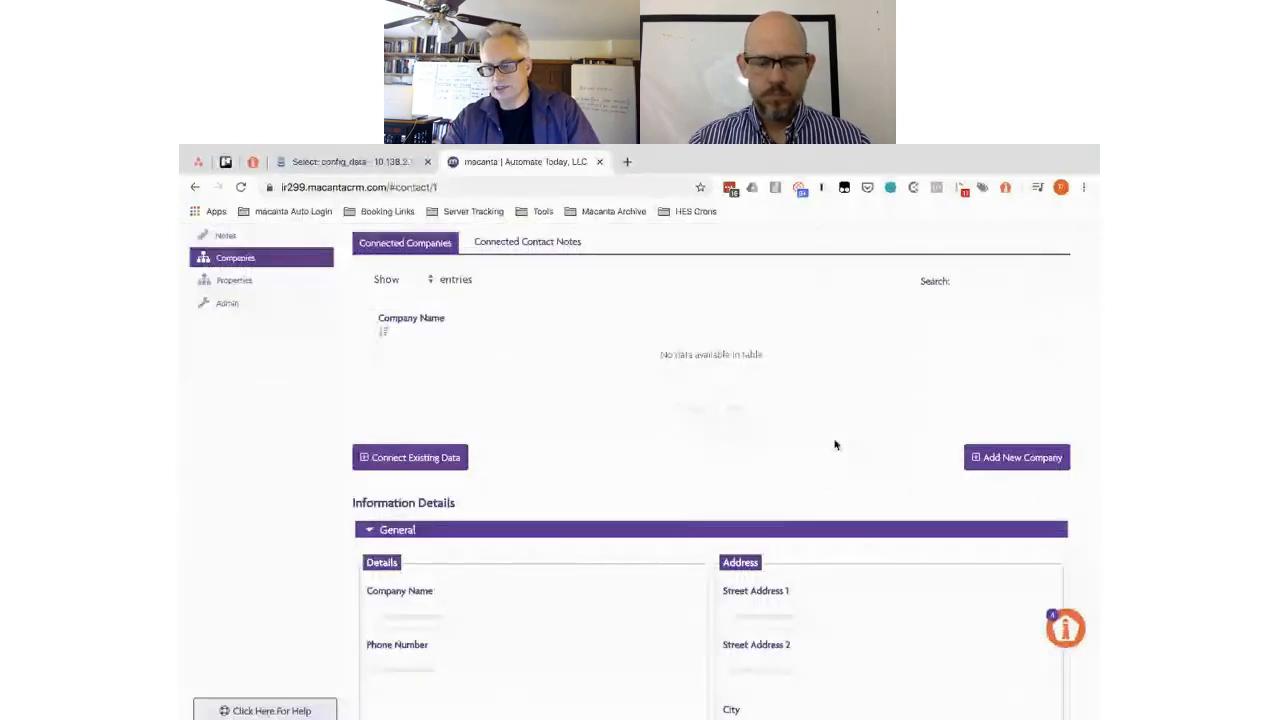
pyautogui.scroll(-2, 835, 445)
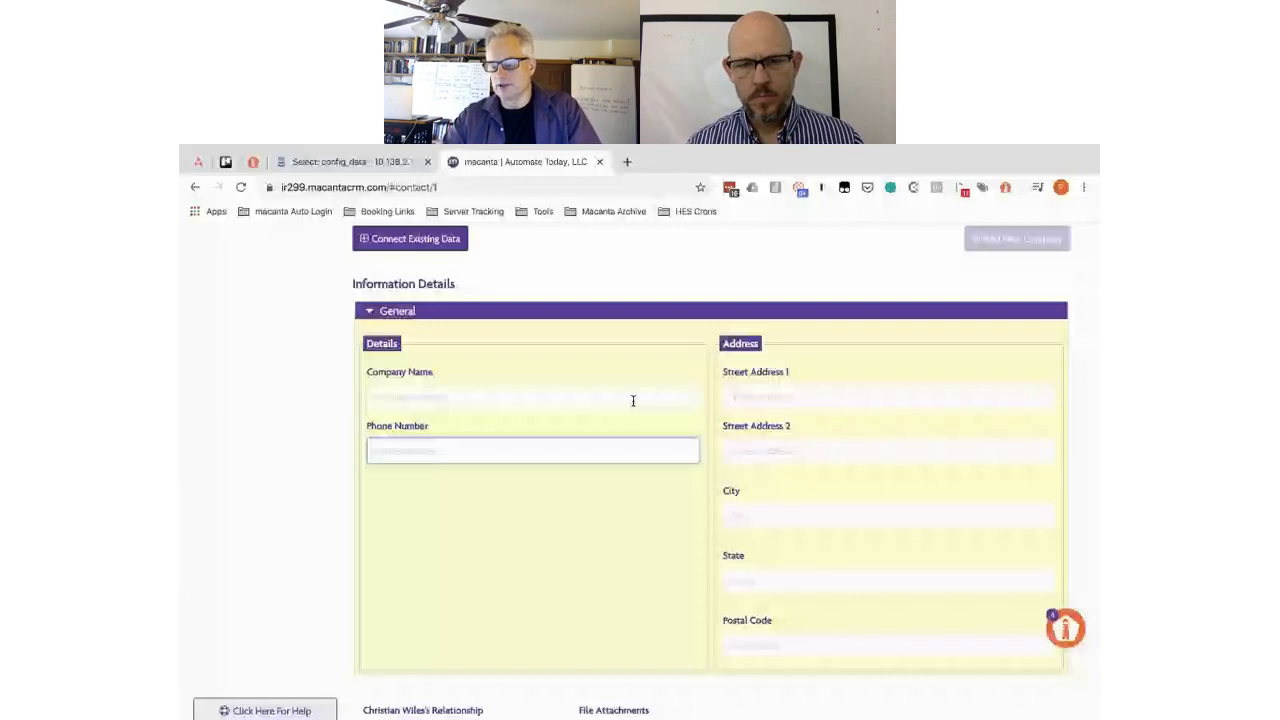
# - Enter company Hilton at 501 East Broad Street, Richmond, Virginia, postal code 23220
pyautogui.click(423, 394)
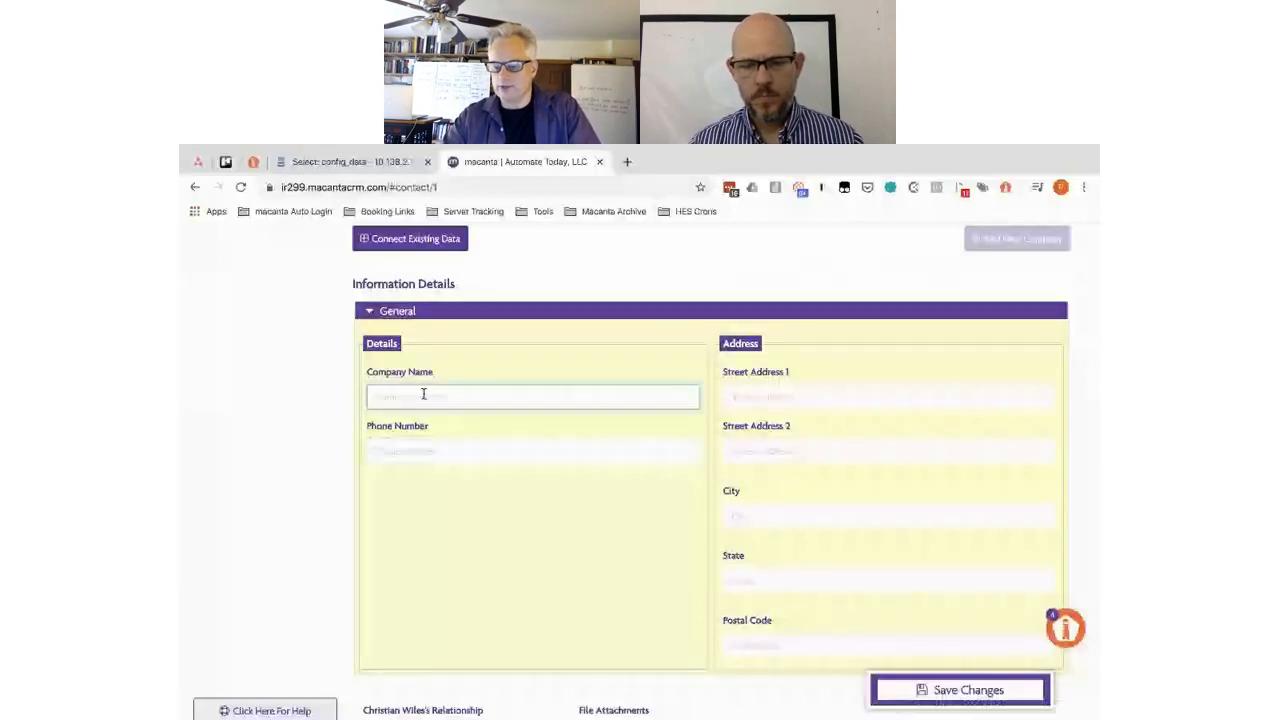
pyautogui.write('Hilton')
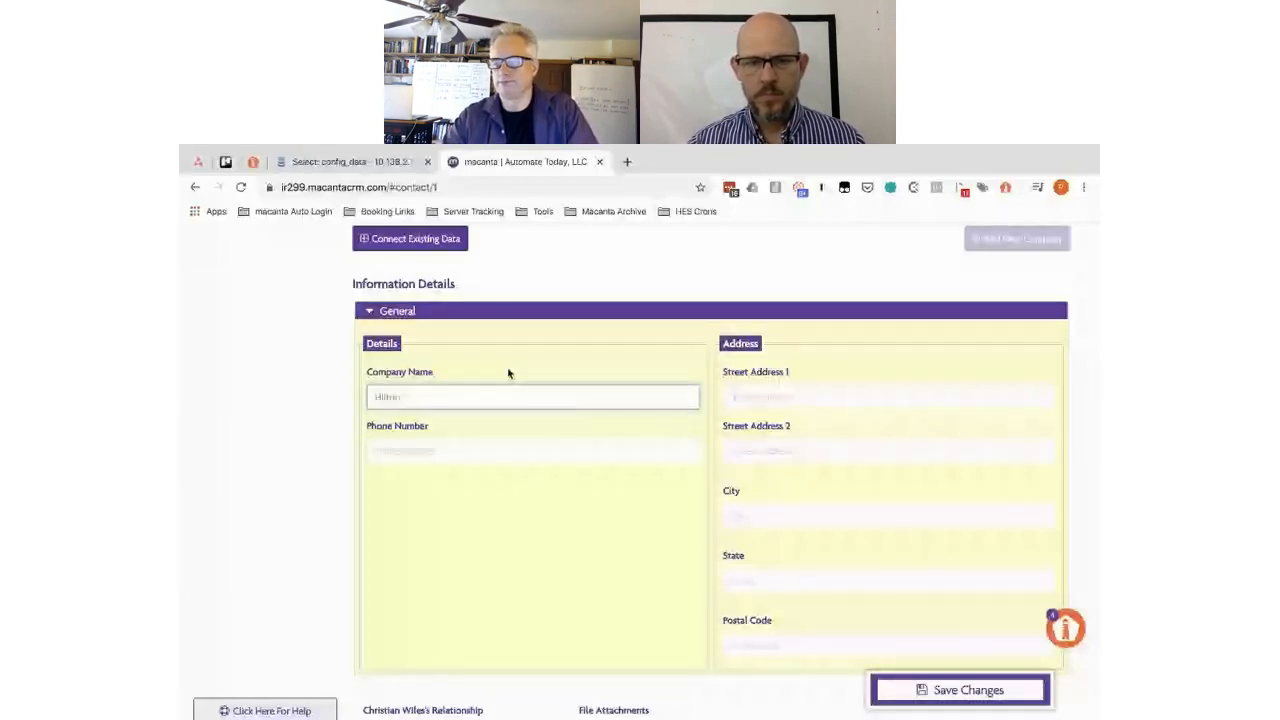
pyautogui.click(428, 451)
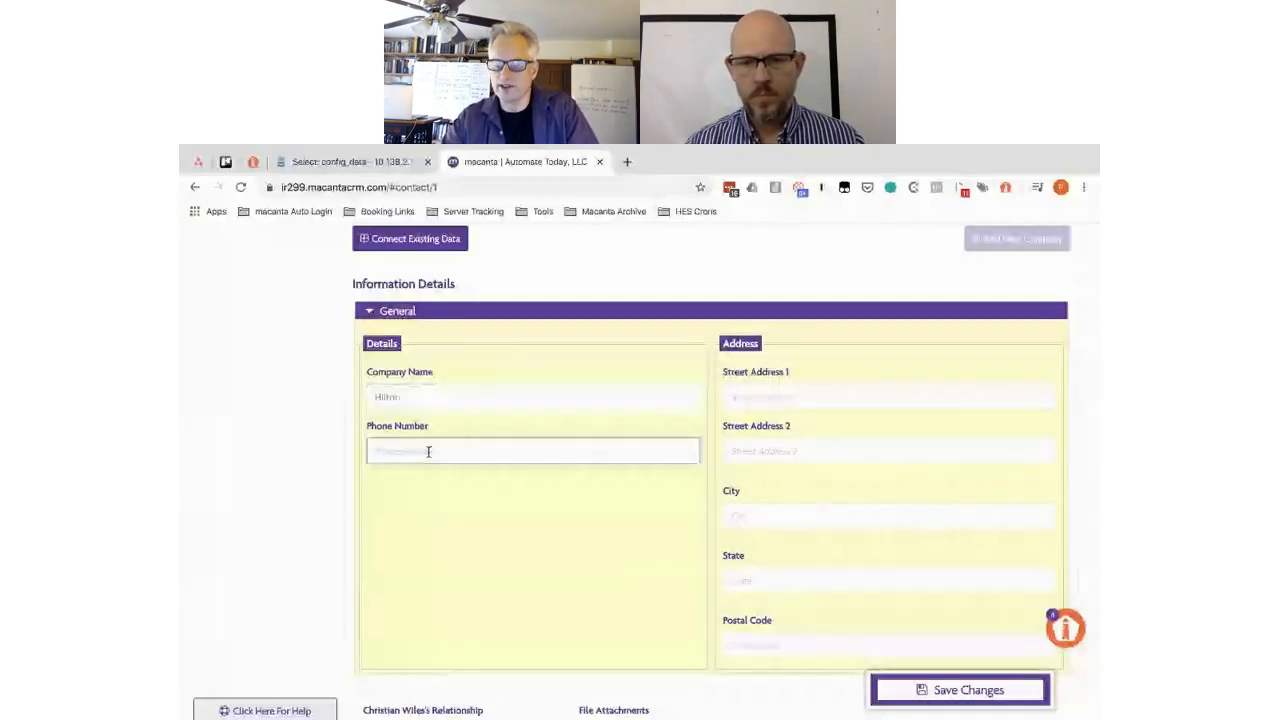
pyautogui.click(763, 395)
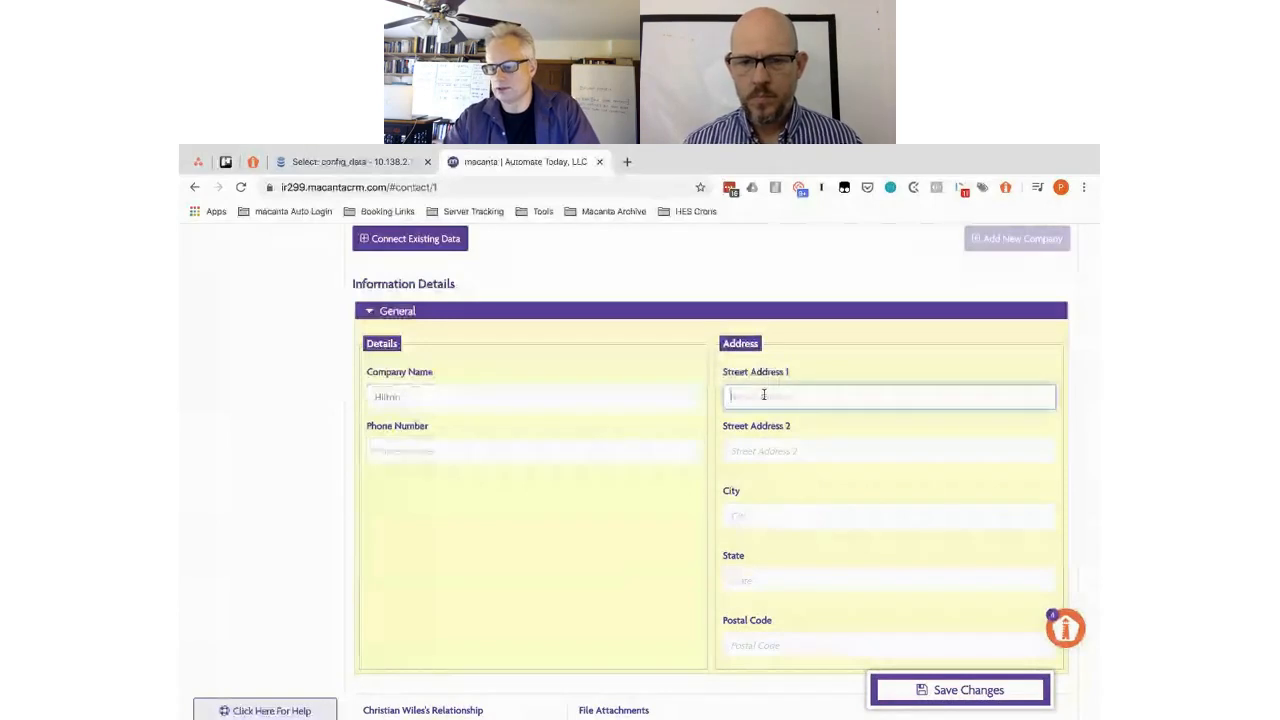
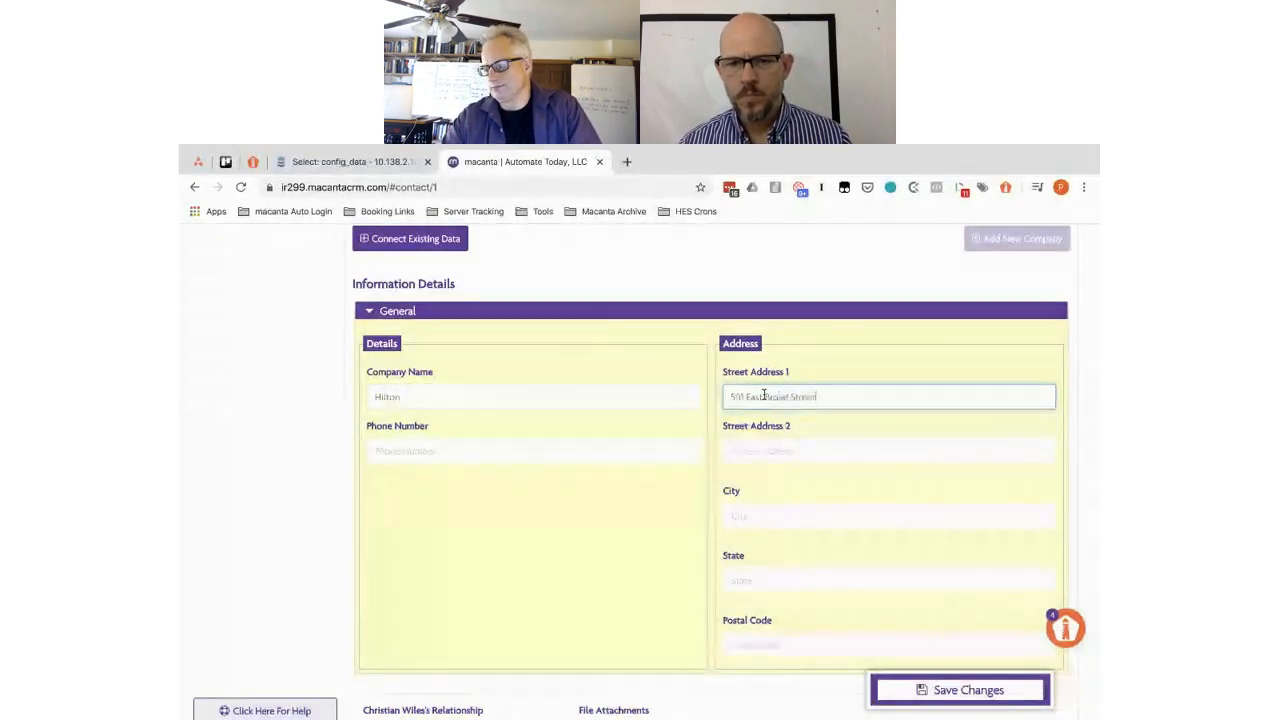
pyautogui.click(748, 517)
pyautogui.write('R')
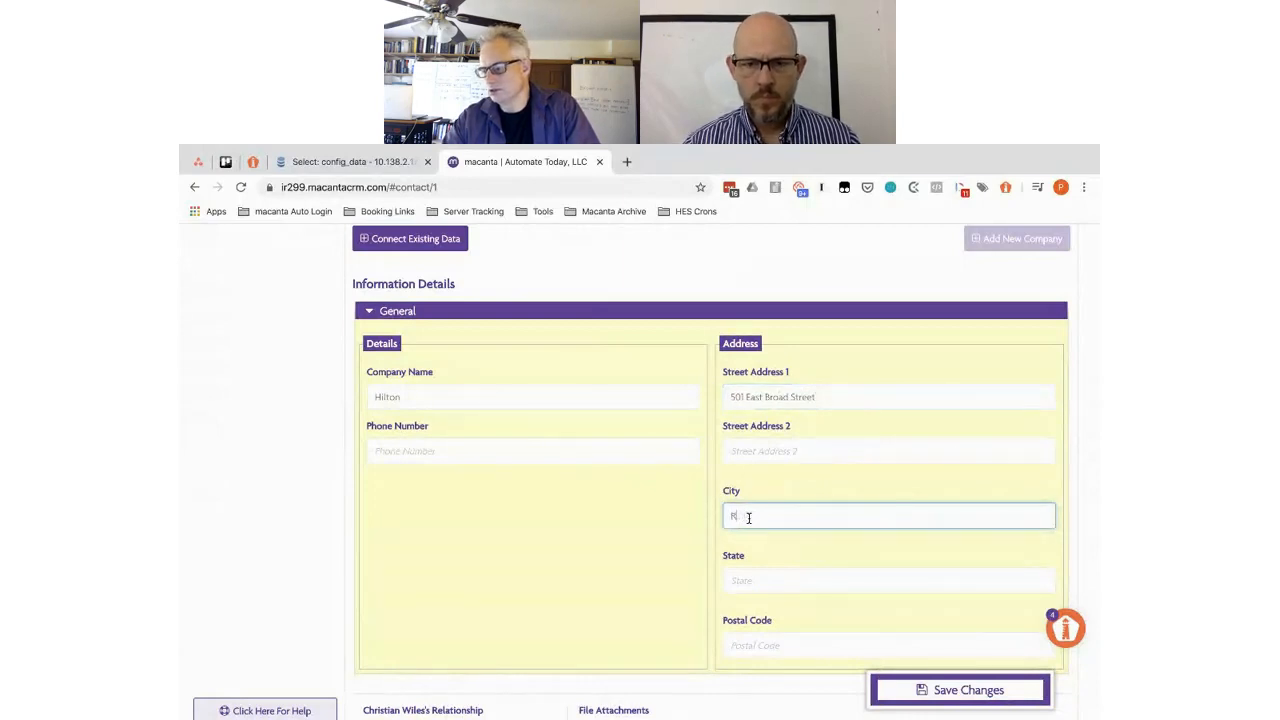
pyautogui.write('ichmo')
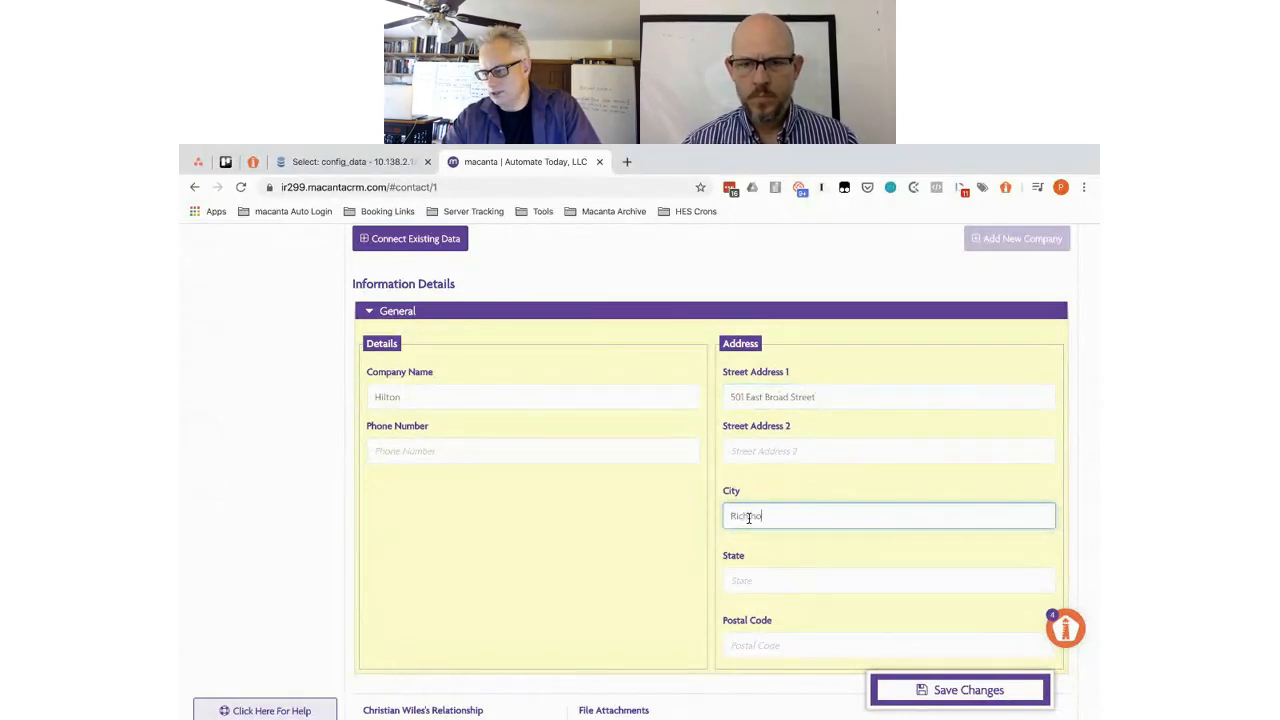
pyautogui.write('nd')
pyautogui.click(758, 583)
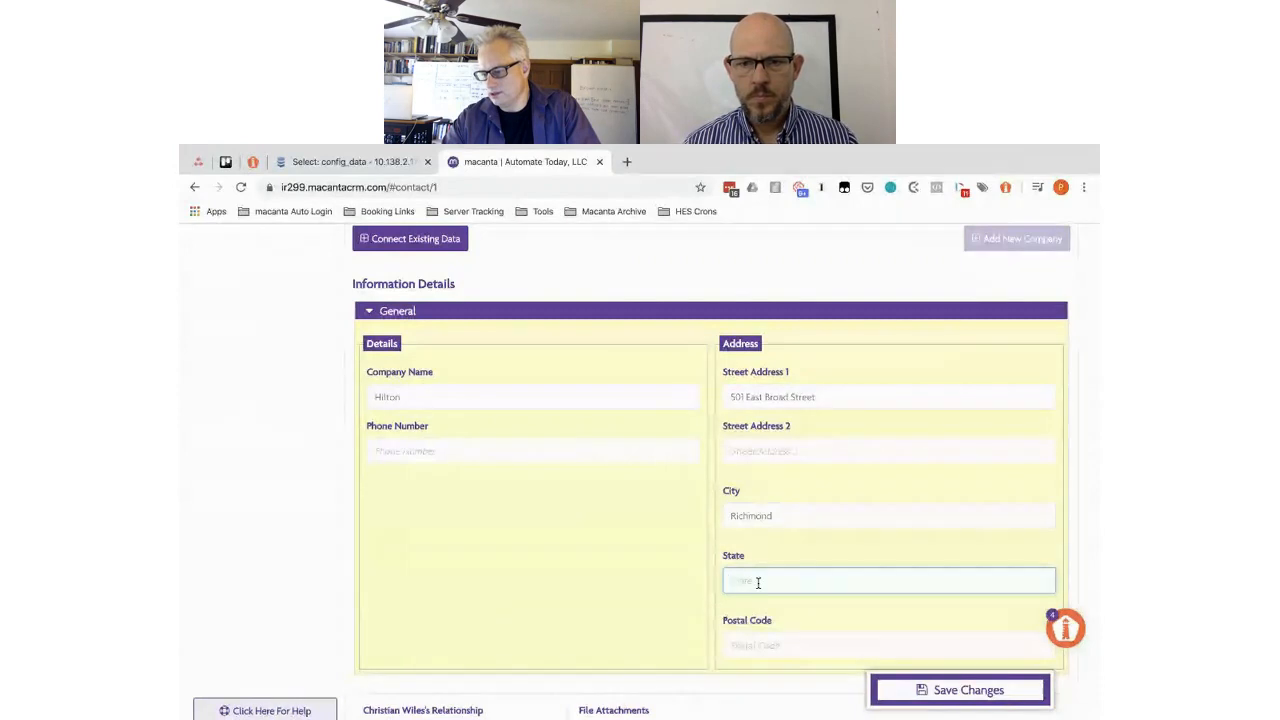
pyautogui.write('Virgi')
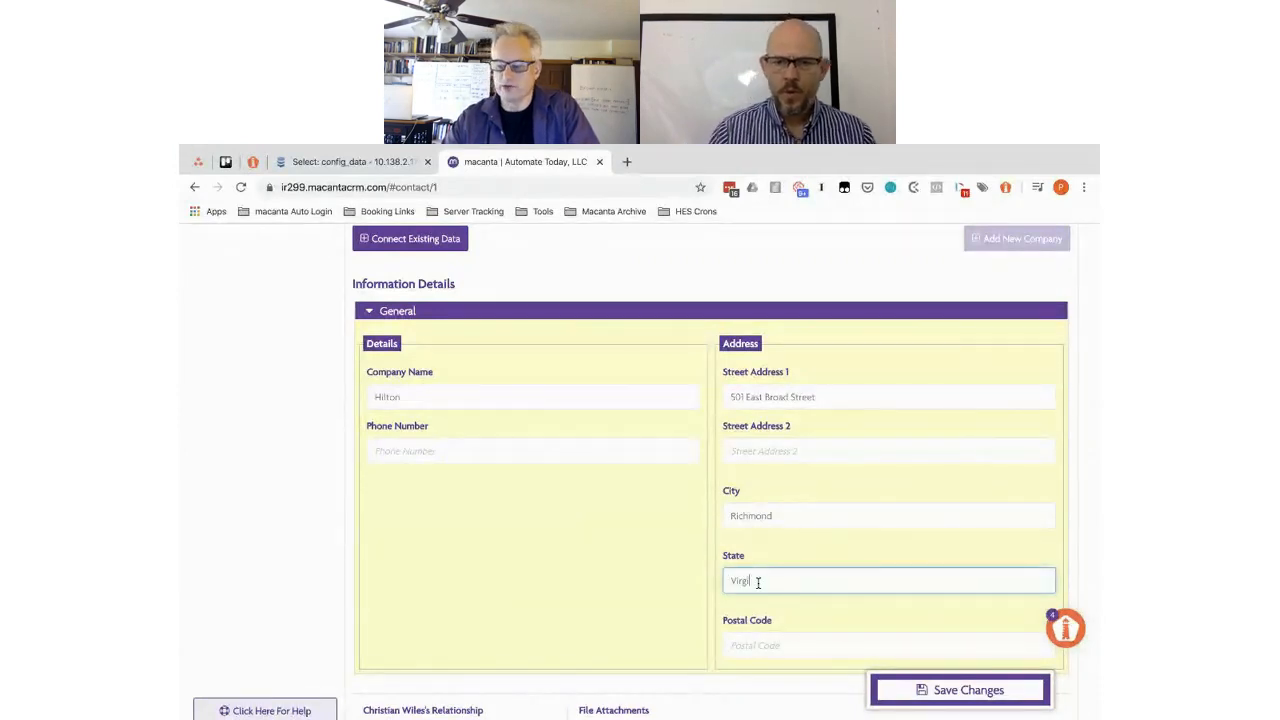
pyautogui.write('nia')
pyautogui.click(774, 645)
pyautogui.write('23')
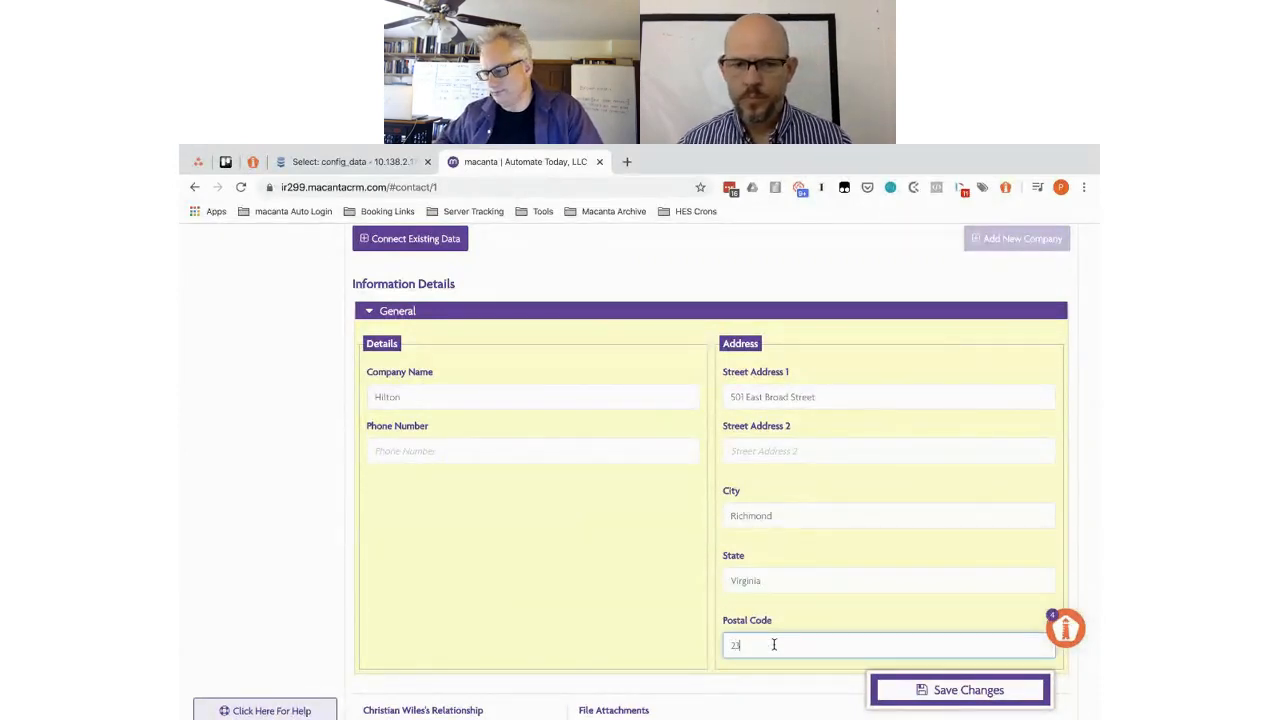
pyautogui.write('220')
pyautogui.scroll(-5, 636, 567)
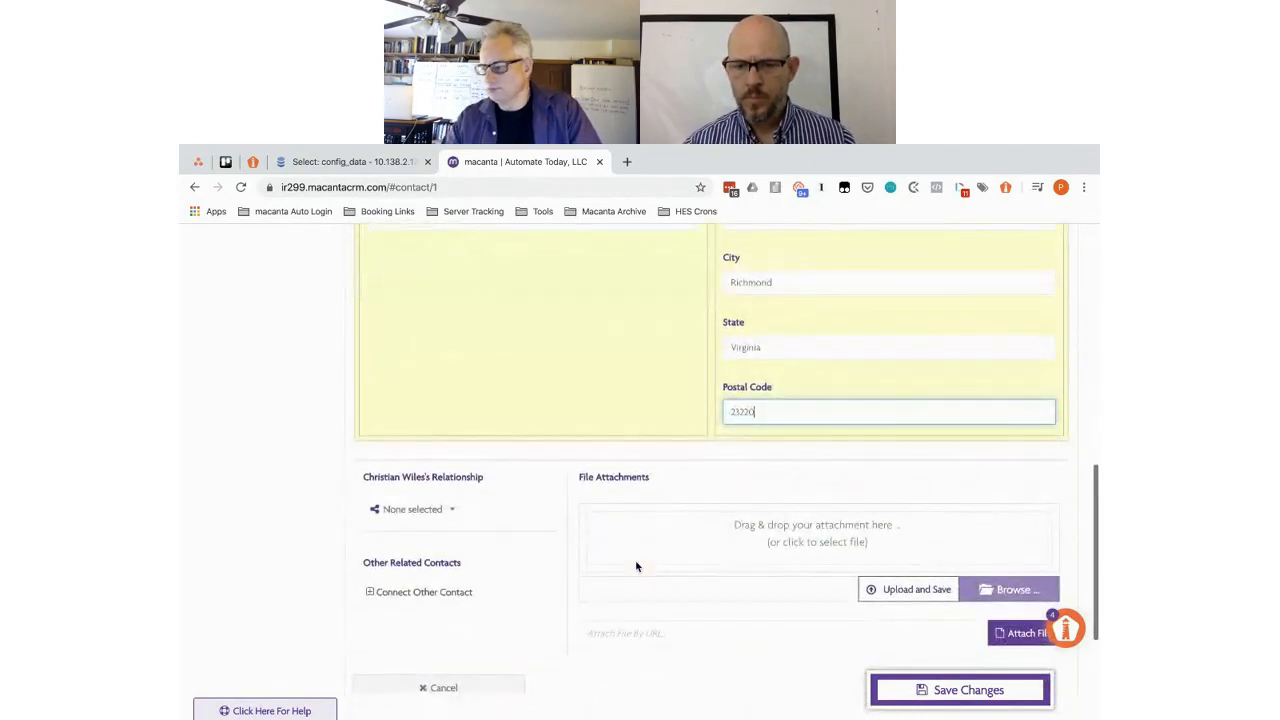
# - Set the contact's relationship to Hilton as Key Contact and save the company
pyautogui.click(451, 511)
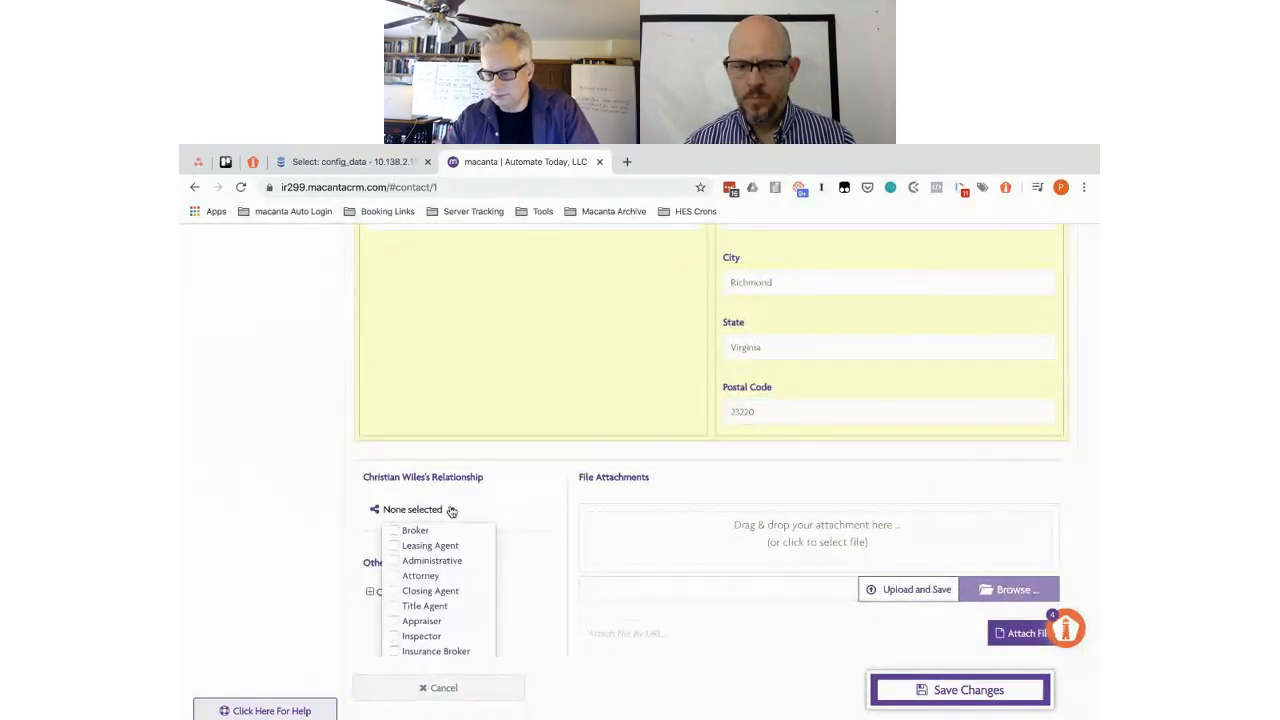
pyautogui.scroll(-3, 450, 568)
pyautogui.scroll(-1, 451, 569)
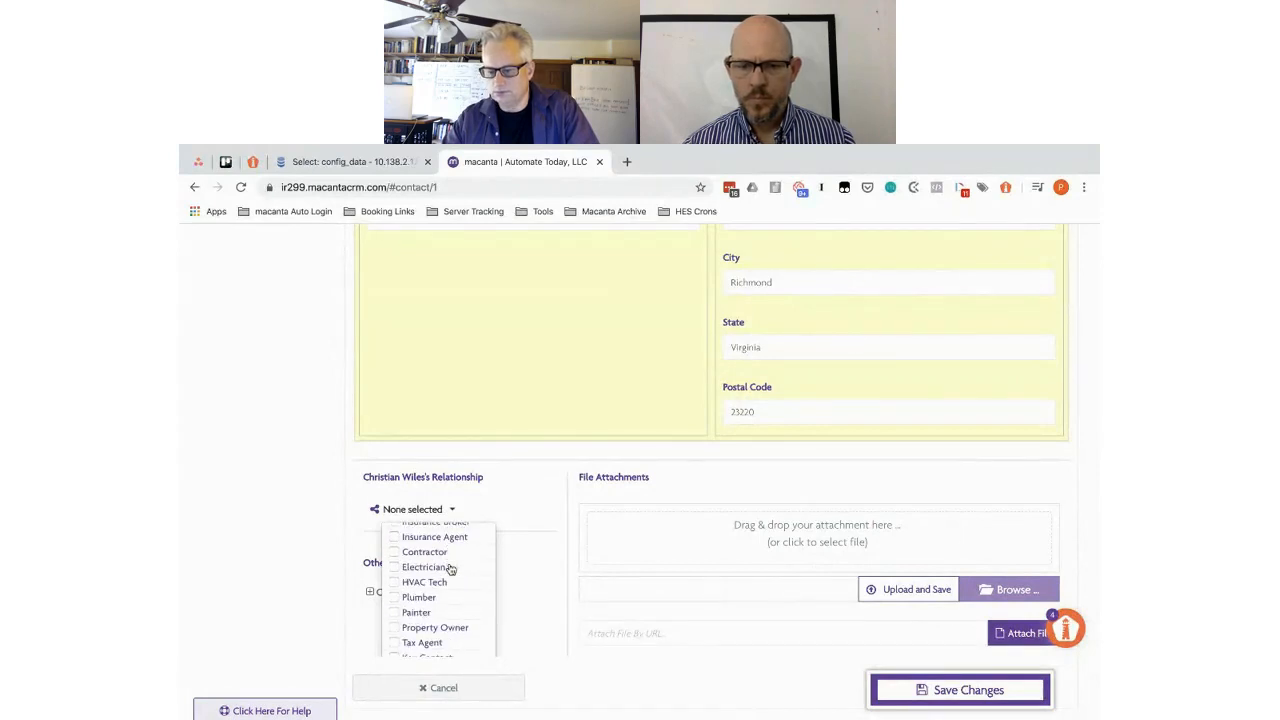
pyautogui.click(393, 652)
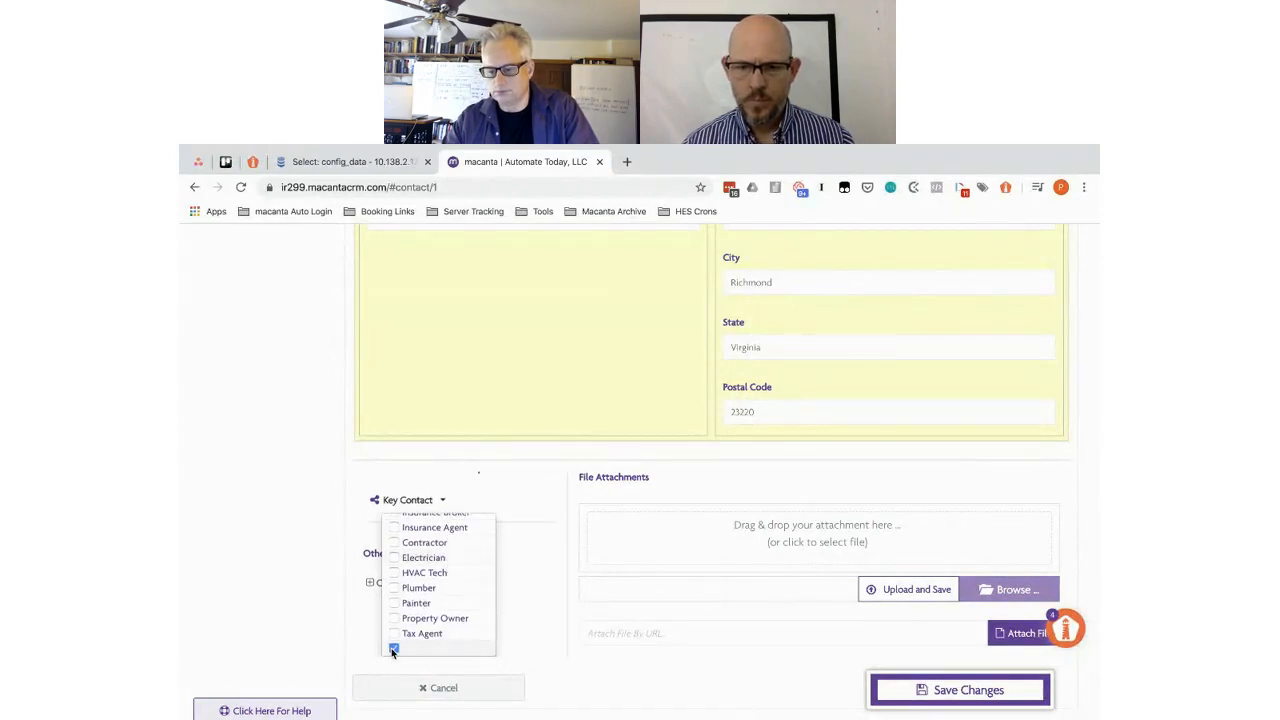
pyautogui.click(930, 691)
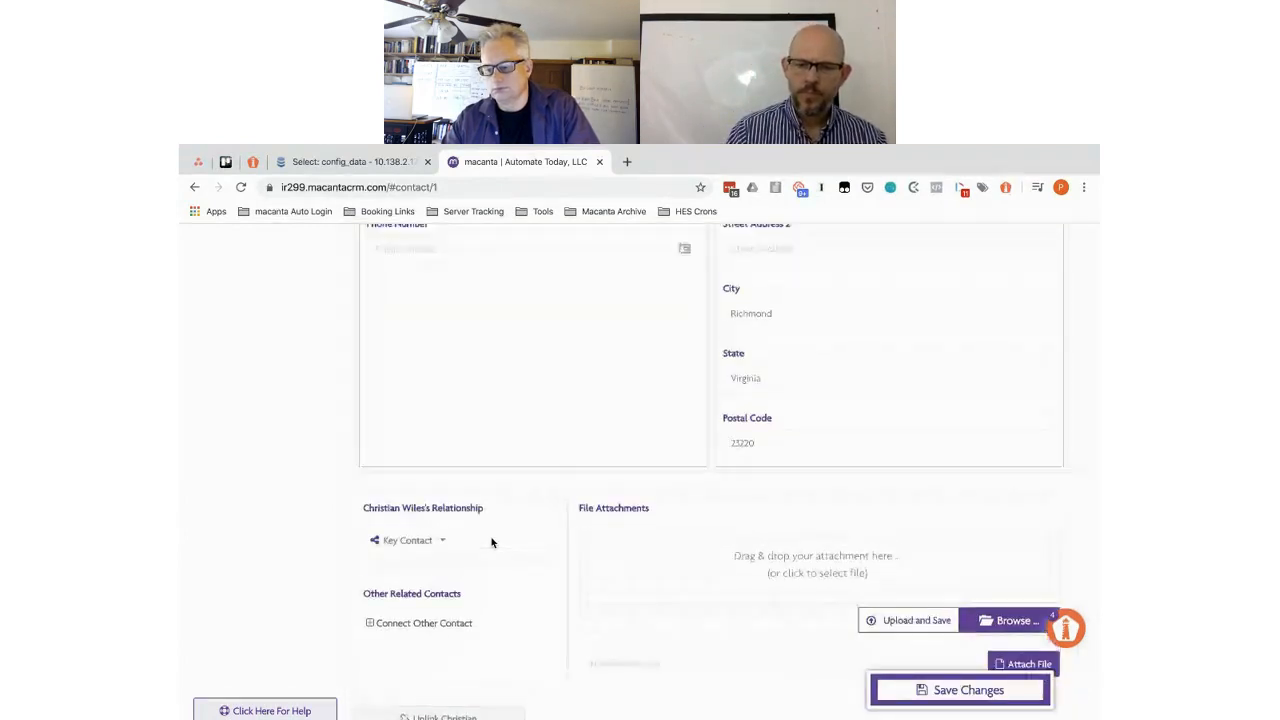
pyautogui.scroll(4, 491, 542)
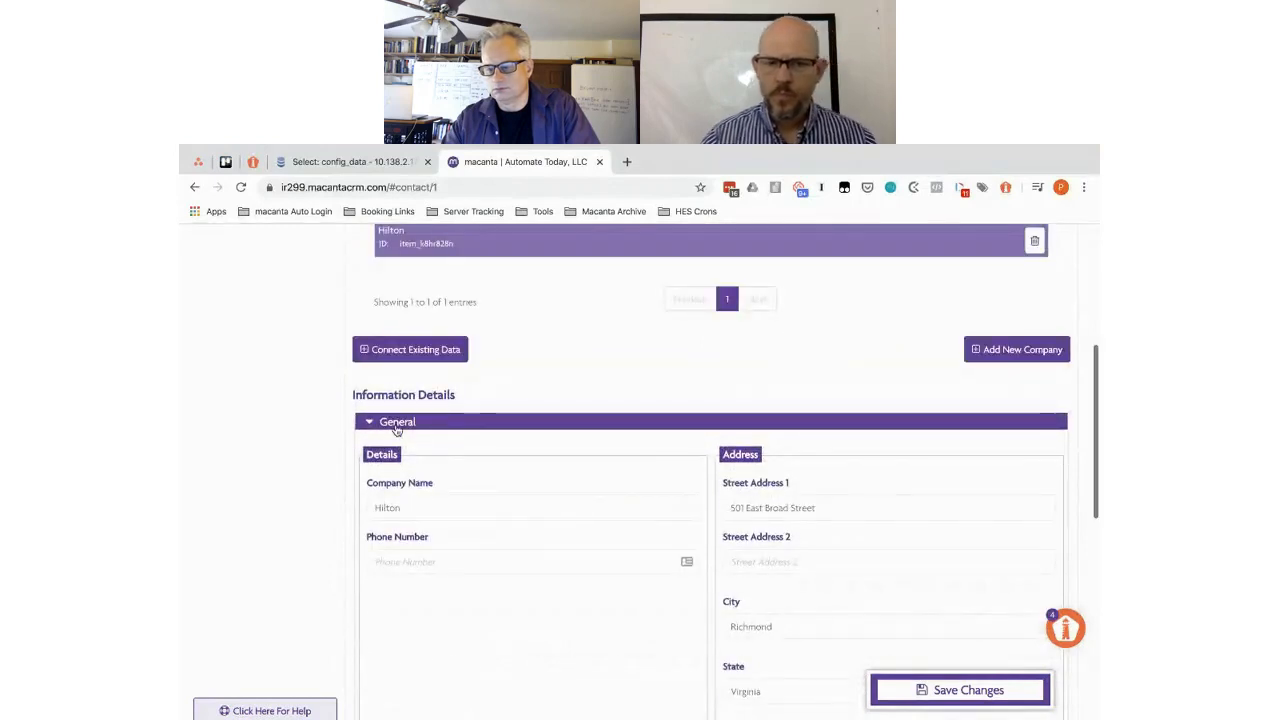
# - Collapse Hilton's details, add a new company, and name it The Hyatt
pyautogui.click(397, 423)
pyautogui.scroll(2, 563, 349)
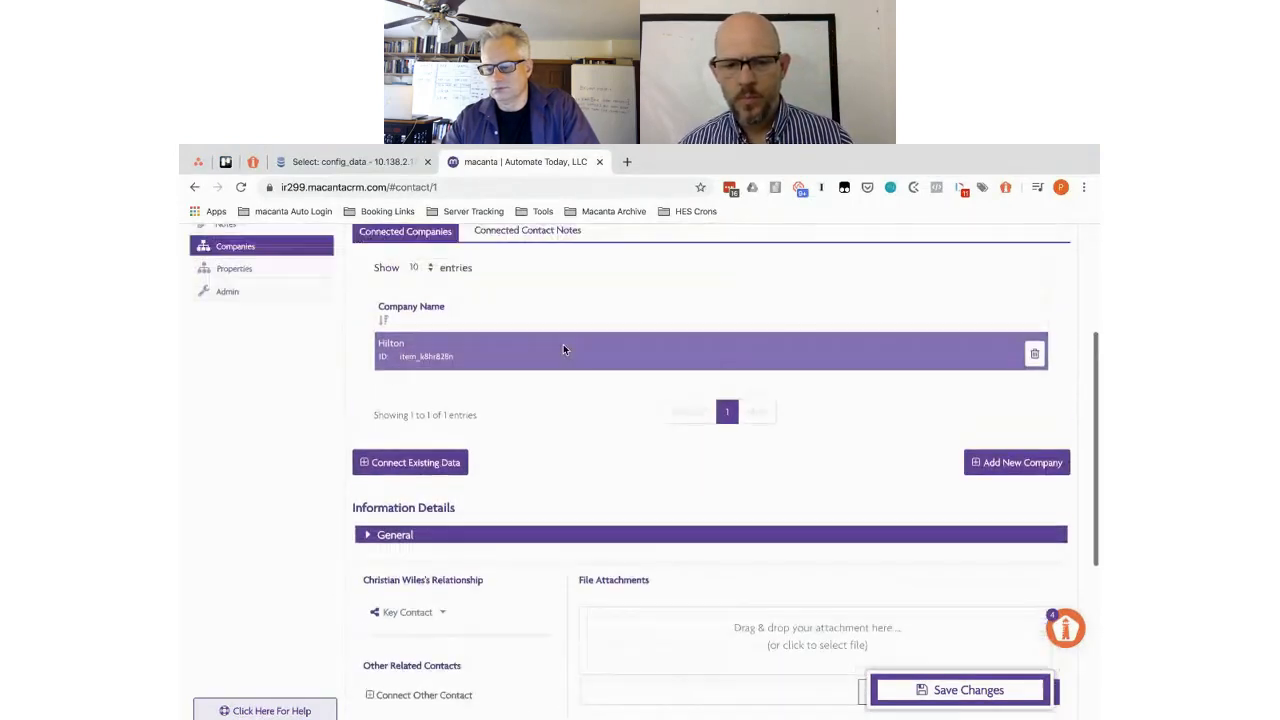
pyautogui.scroll(1, 563, 349)
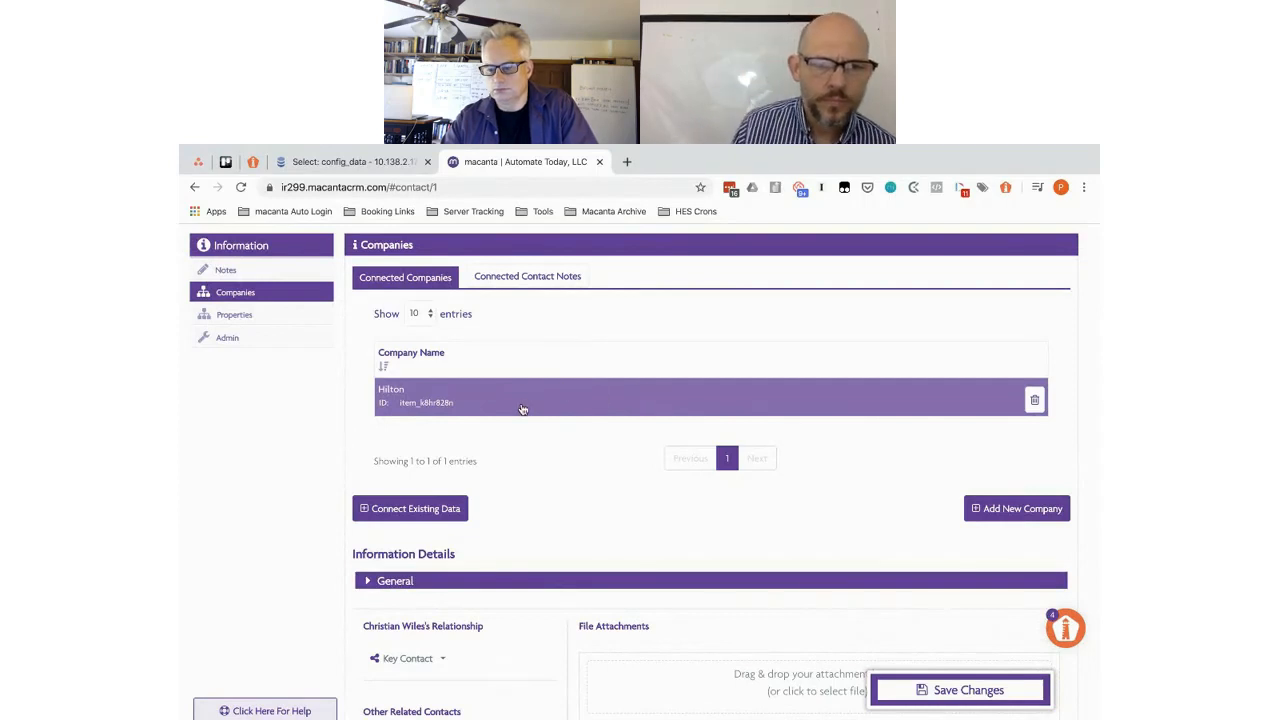
pyautogui.click(1015, 510)
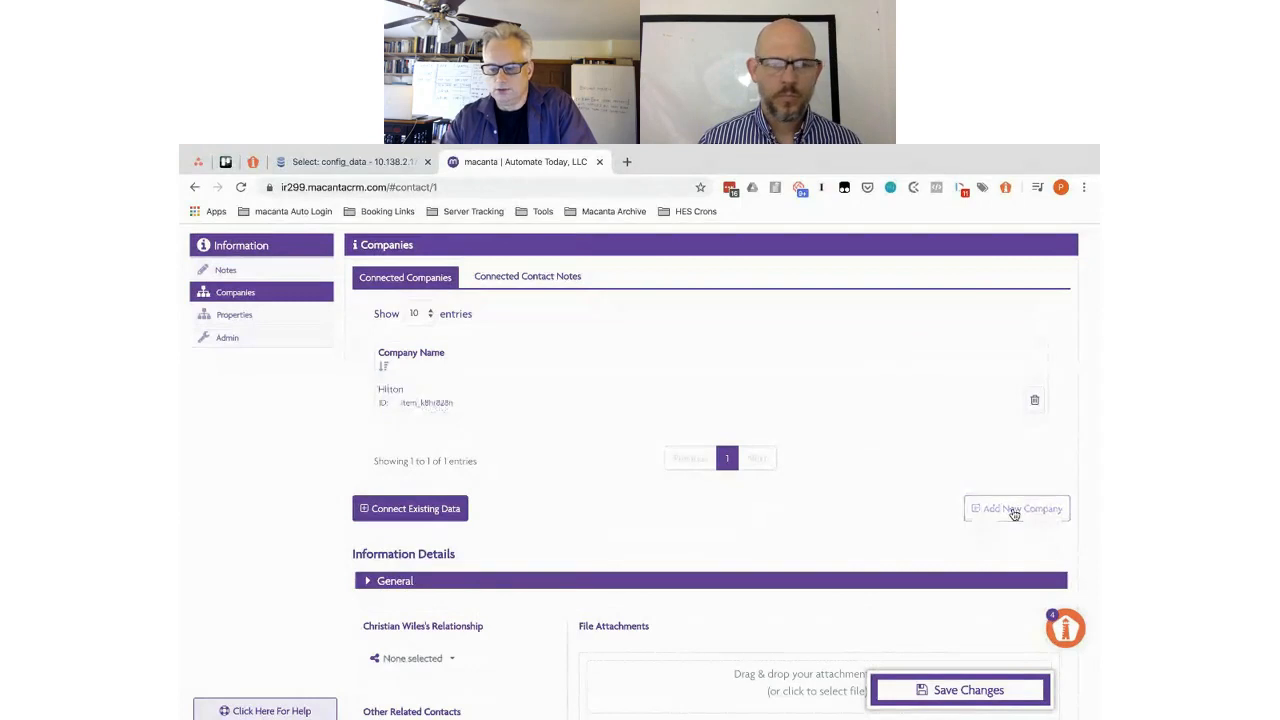
pyautogui.scroll(-2, 636, 513)
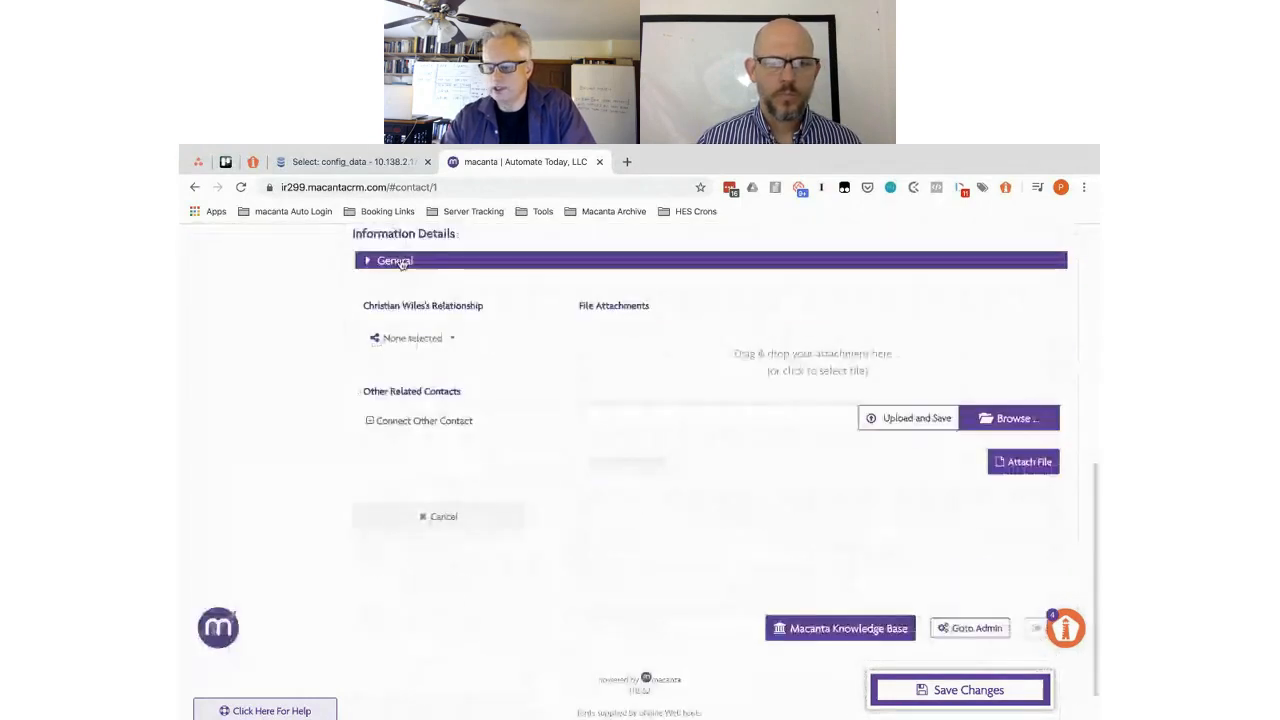
pyautogui.click(400, 260)
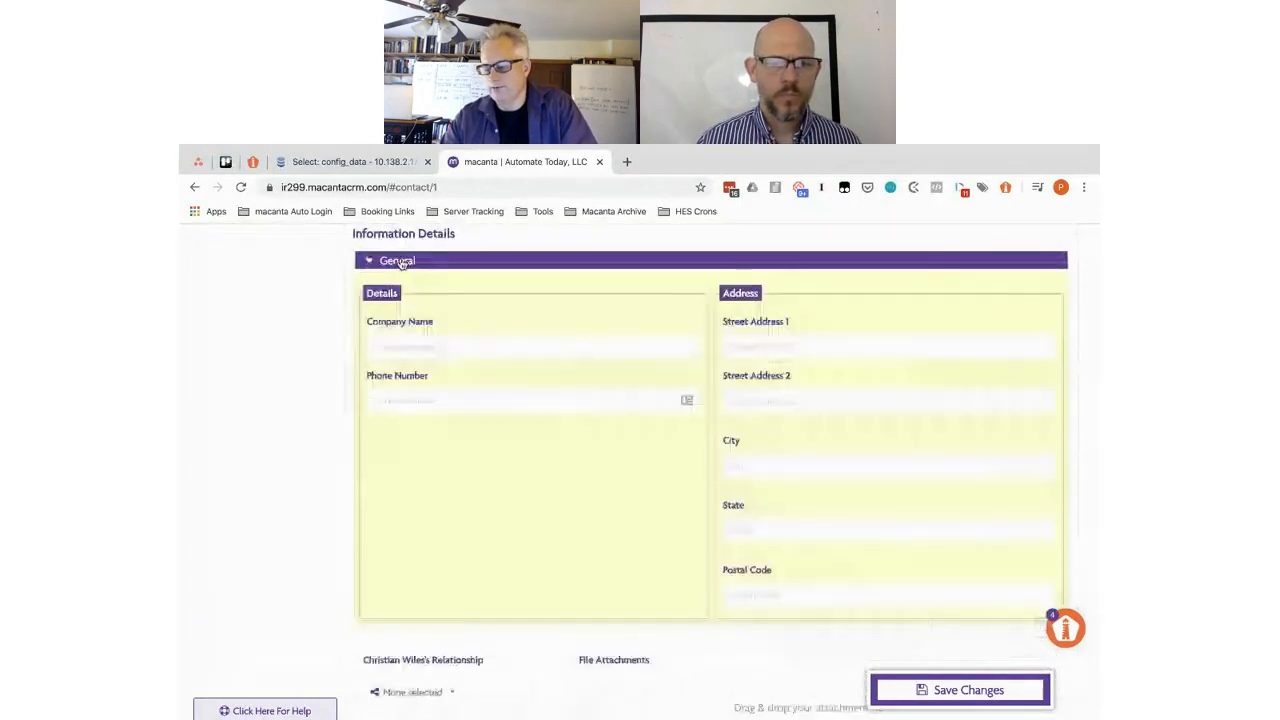
pyautogui.click(436, 343)
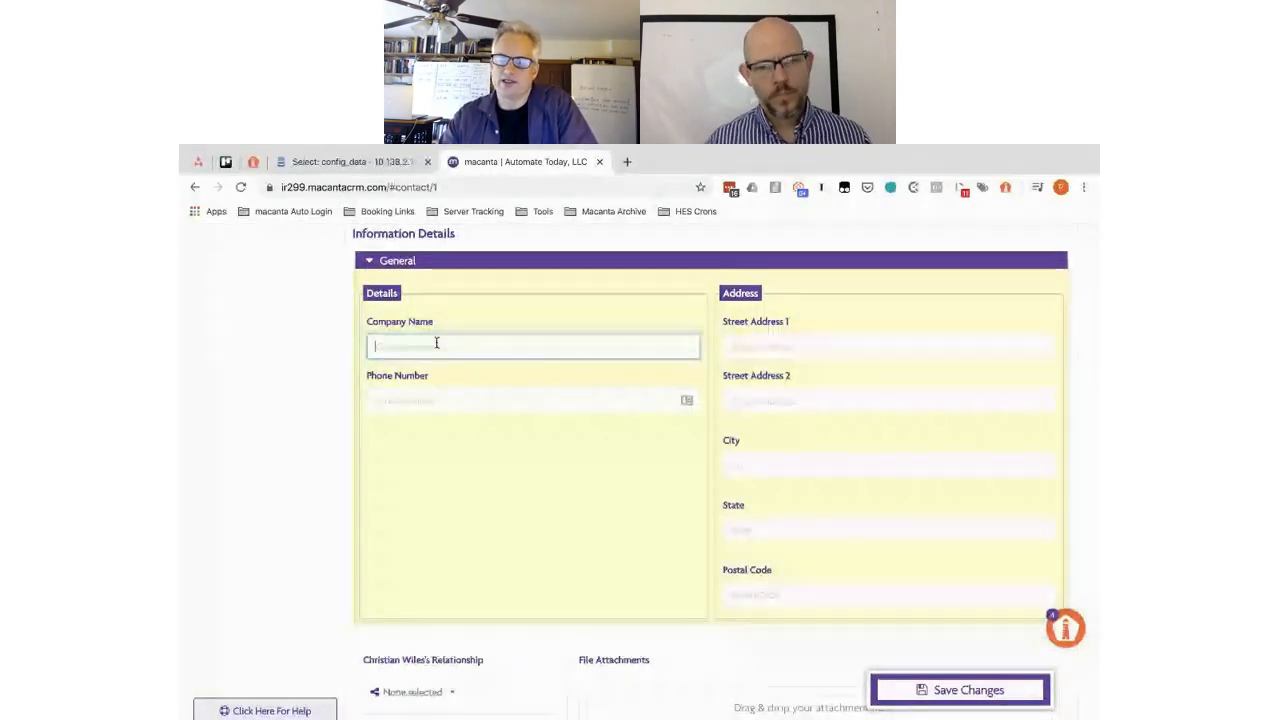
pyautogui.write('The H')
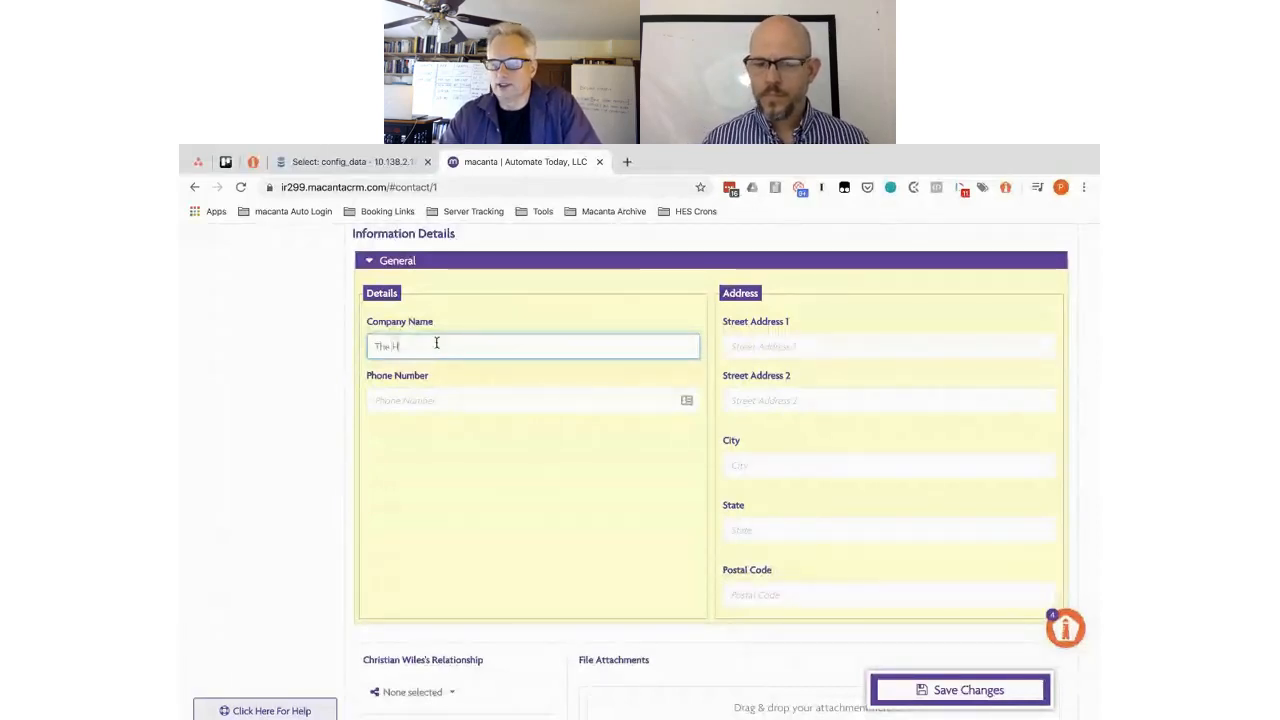
pyautogui.write('a')
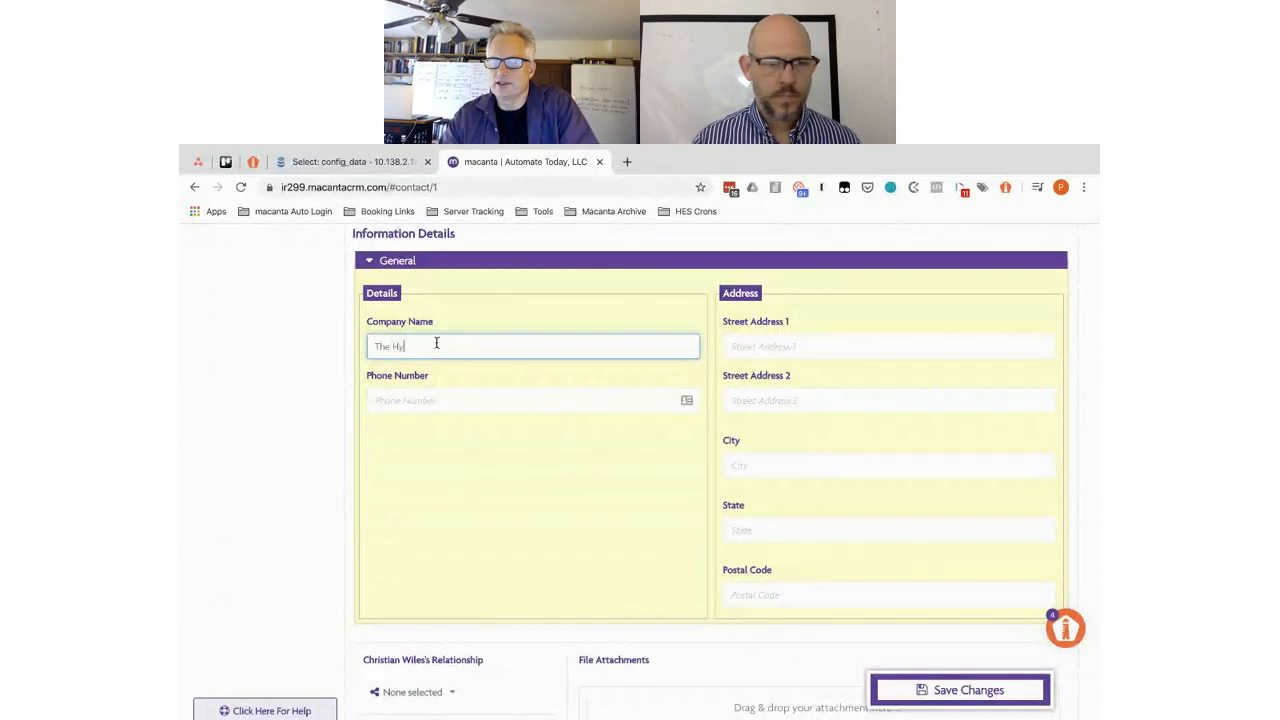
pyautogui.write('att')
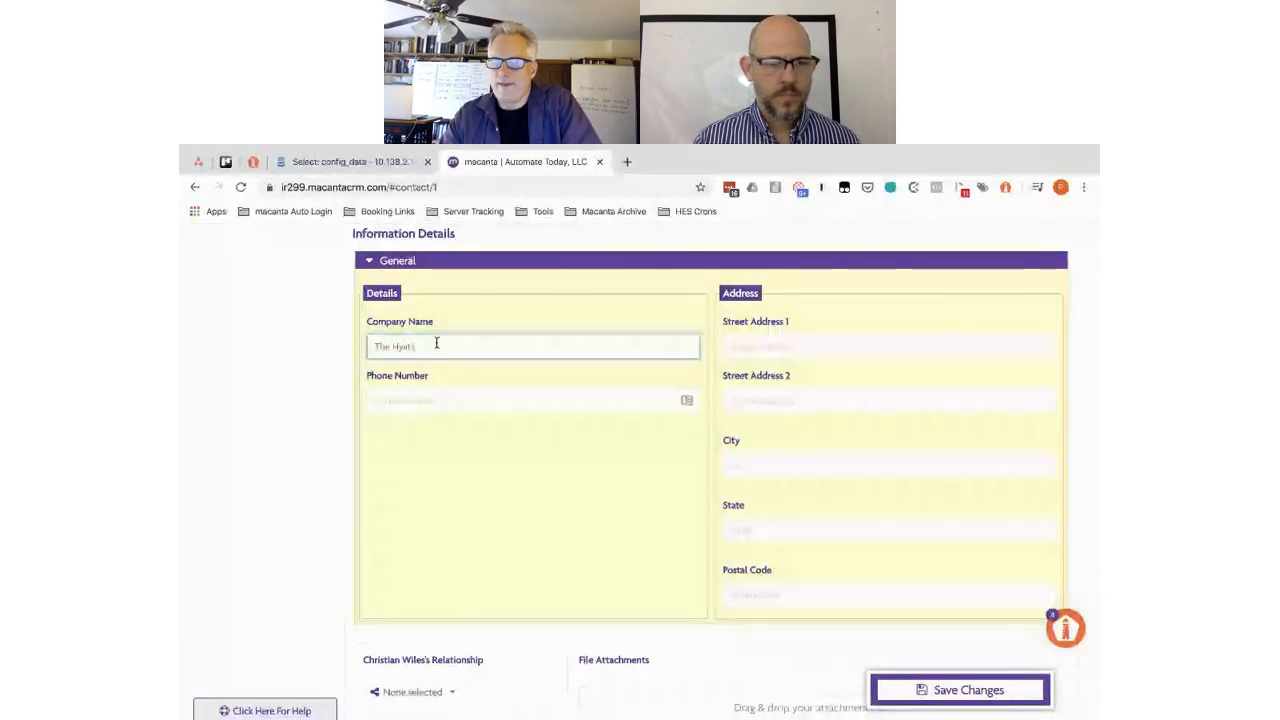
pyautogui.click(770, 350)
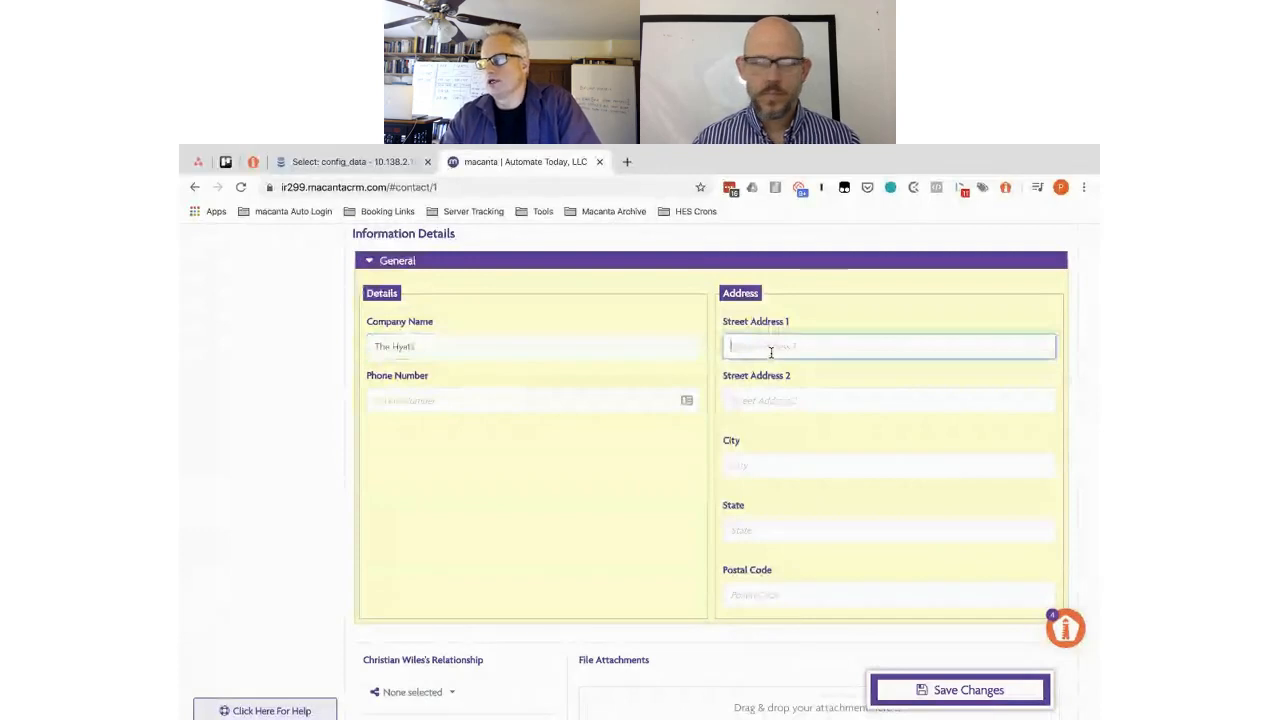
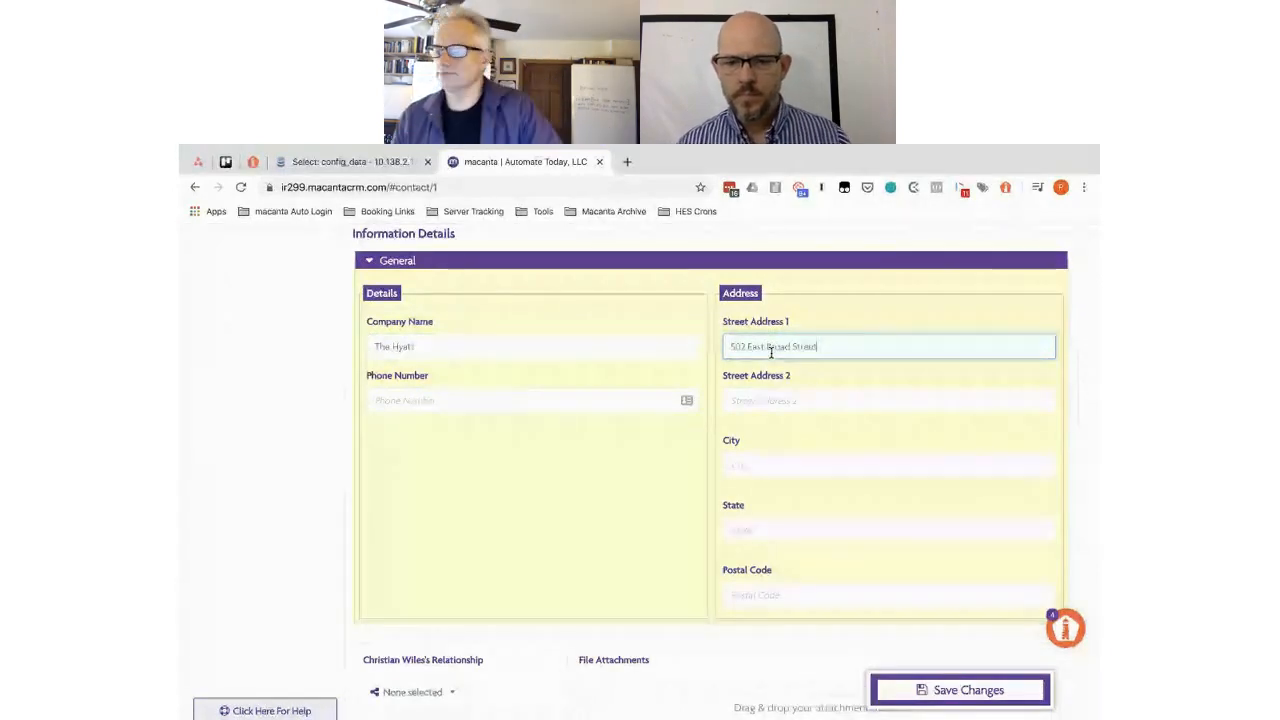
pyautogui.click(767, 459)
pyautogui.write('Richmond')
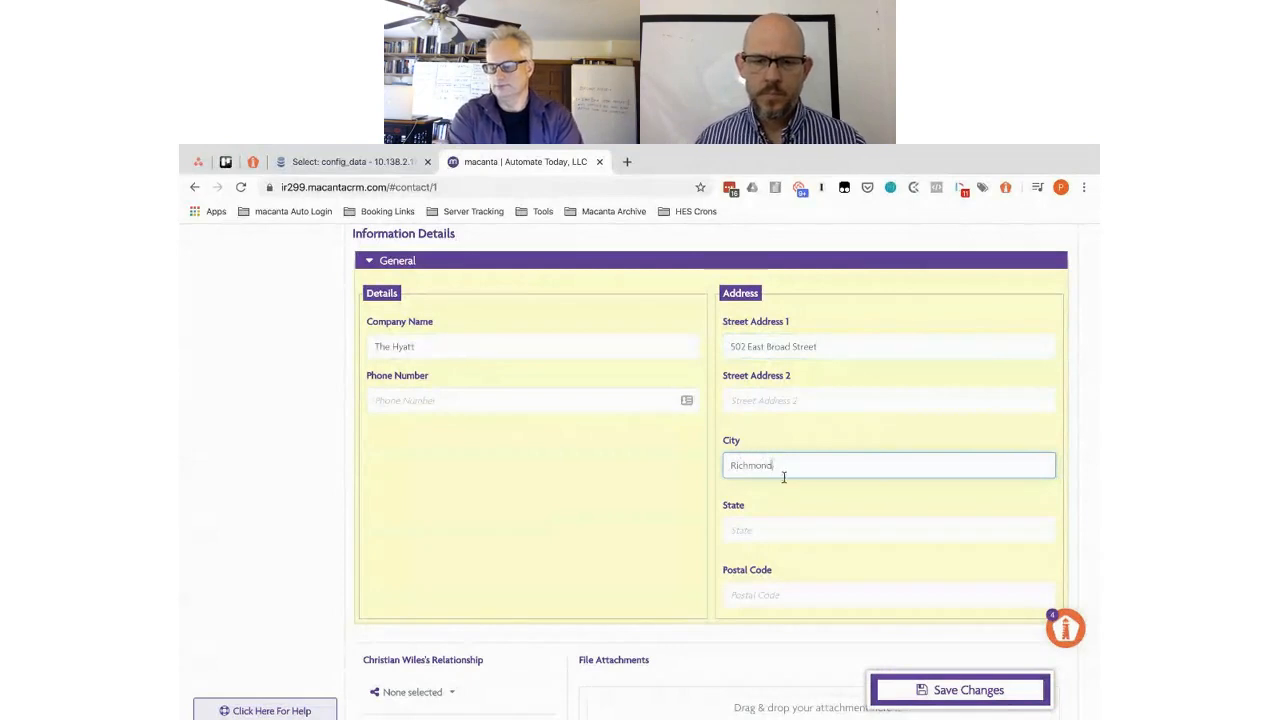
pyautogui.click(754, 525)
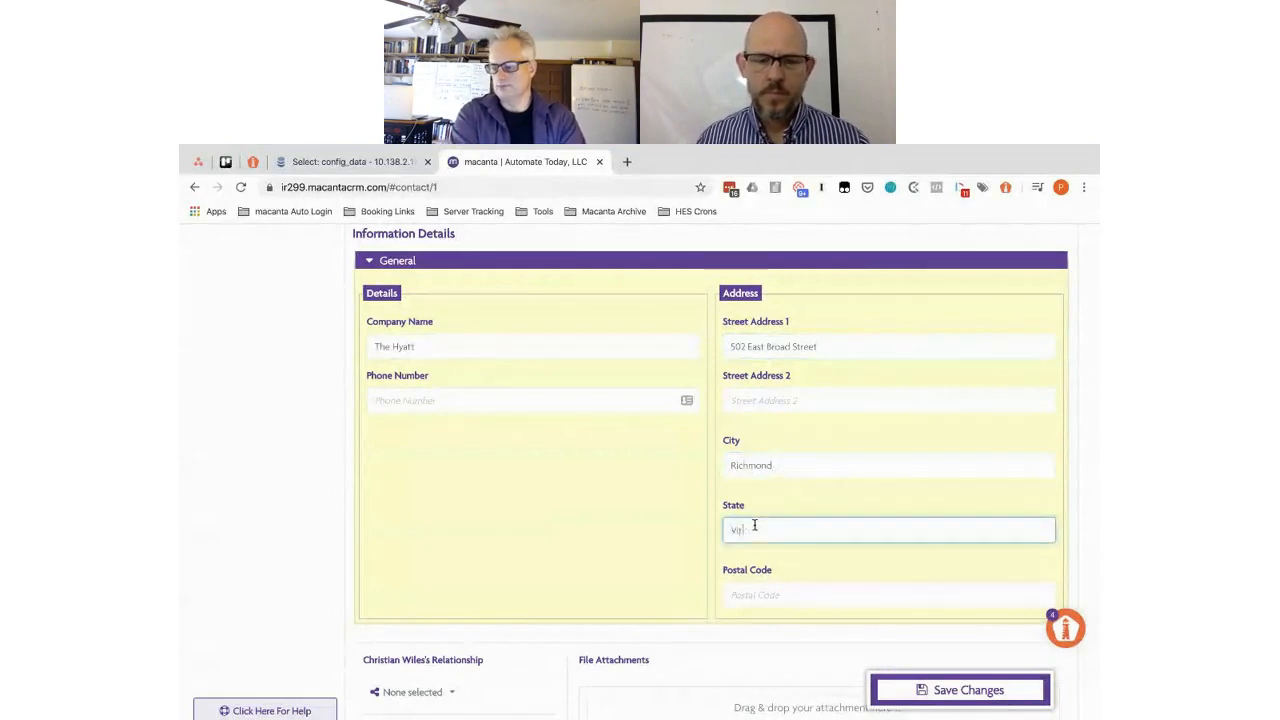
pyautogui.write('Virginia')
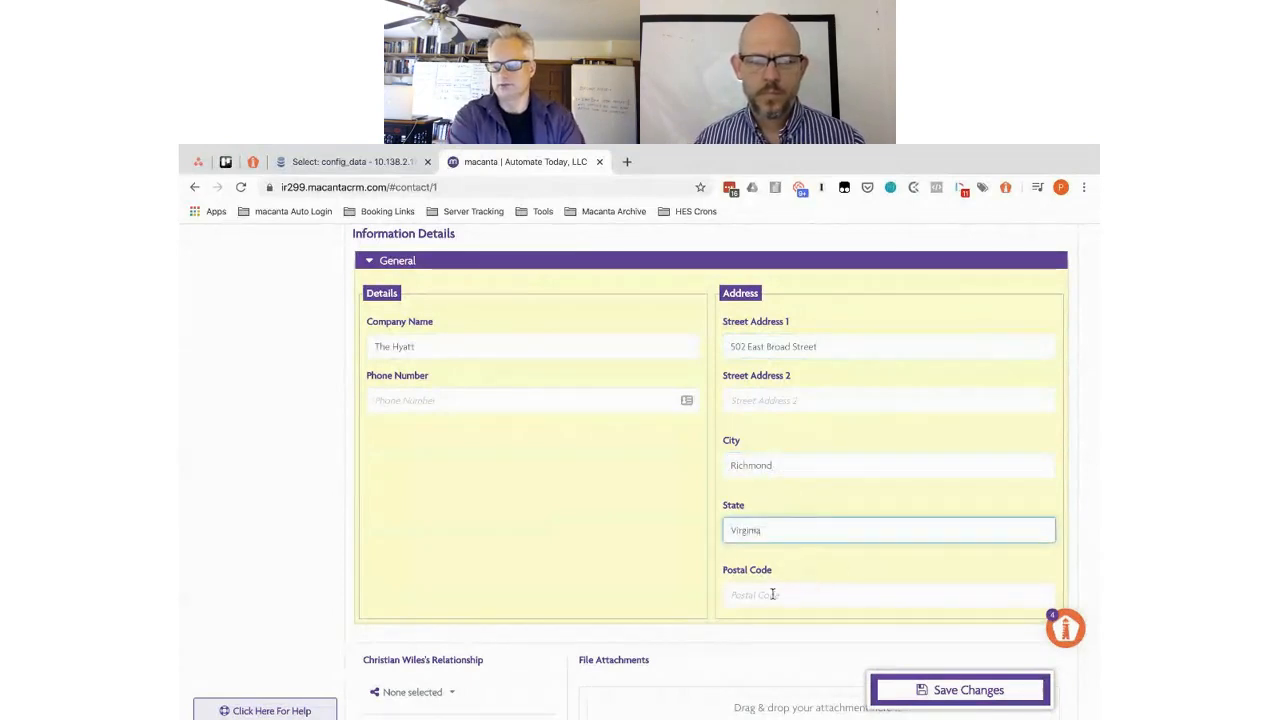
pyautogui.click(764, 595)
pyautogui.write('23220')
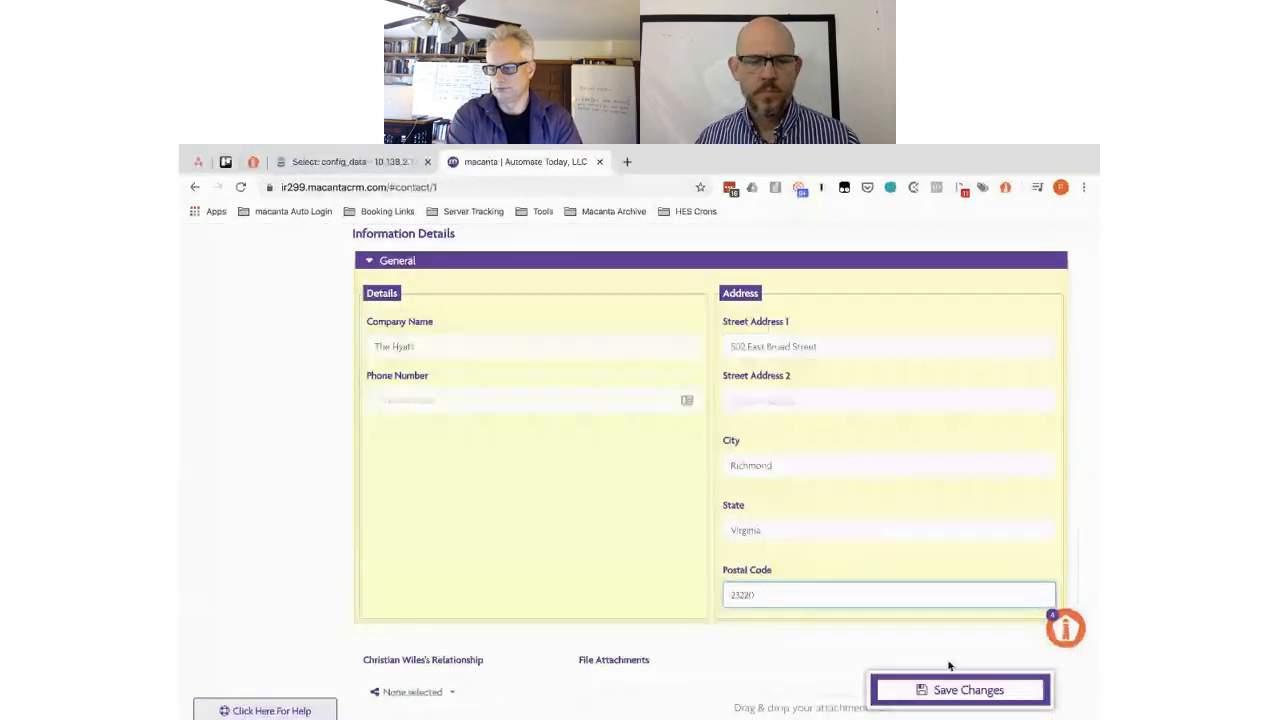
# - Choose Key Contact as the contact's relationship to The Hyatt
pyautogui.scroll(-3, 500, 570)
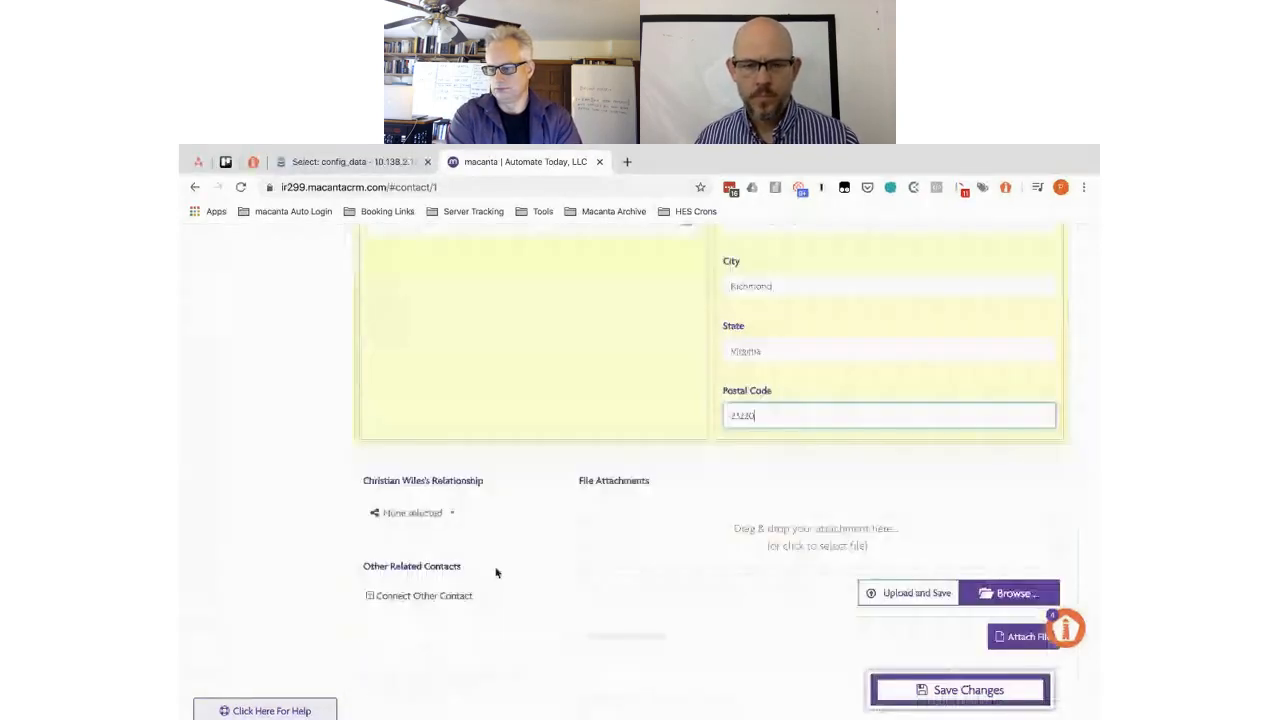
pyautogui.click(434, 514)
pyautogui.scroll(-2, 420, 600)
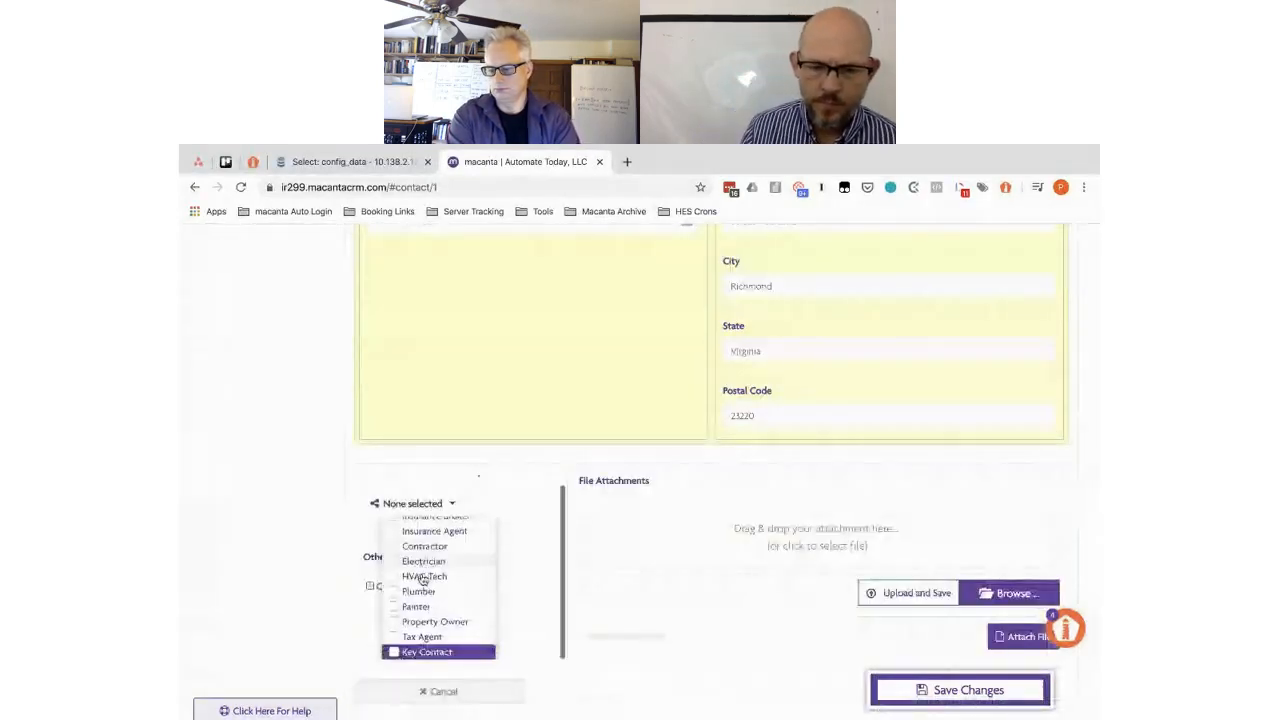
pyautogui.click(396, 652)
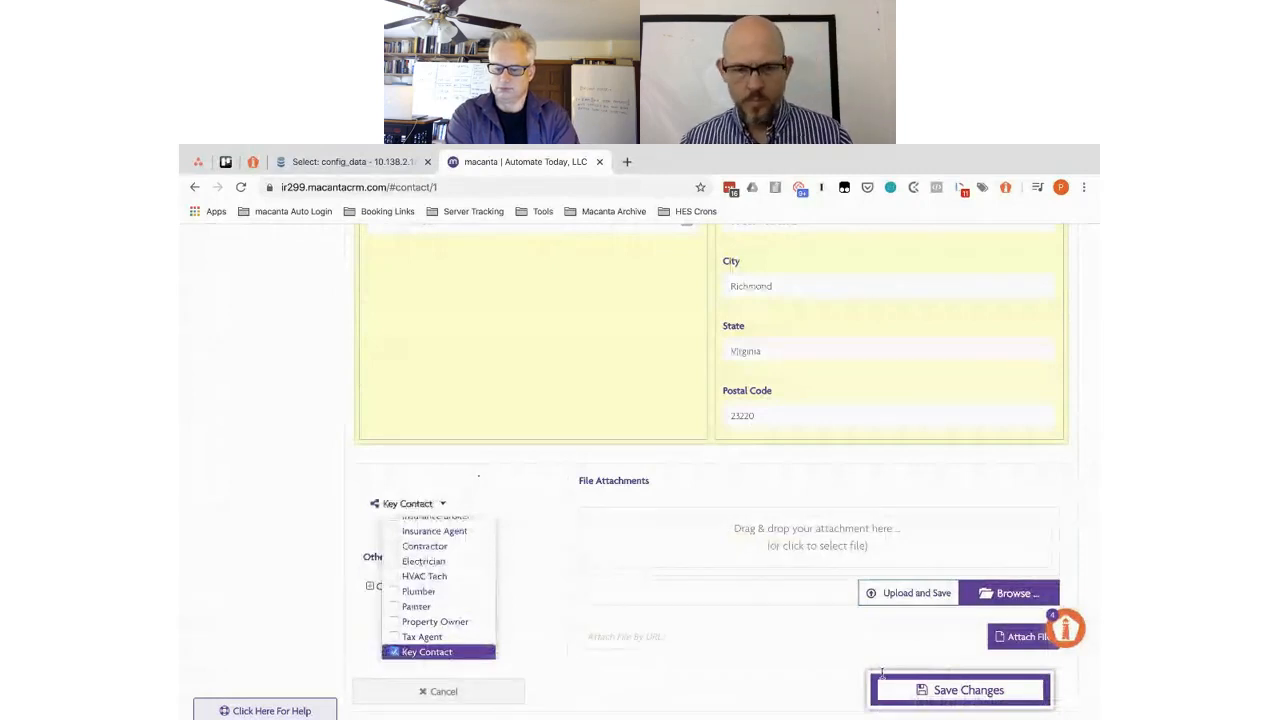
# - Save The Hyatt, then compare Hilton's and The Hyatt's company details
pyautogui.click(950, 702)
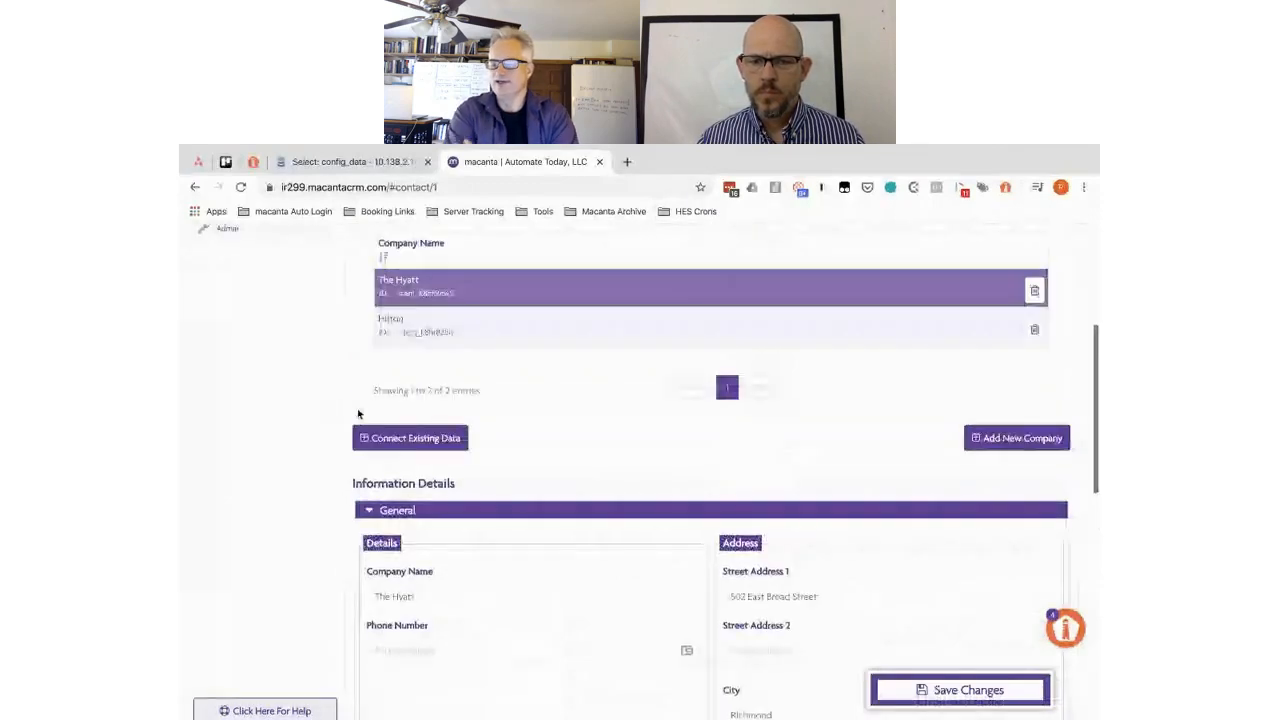
pyautogui.scroll(1, 555, 426)
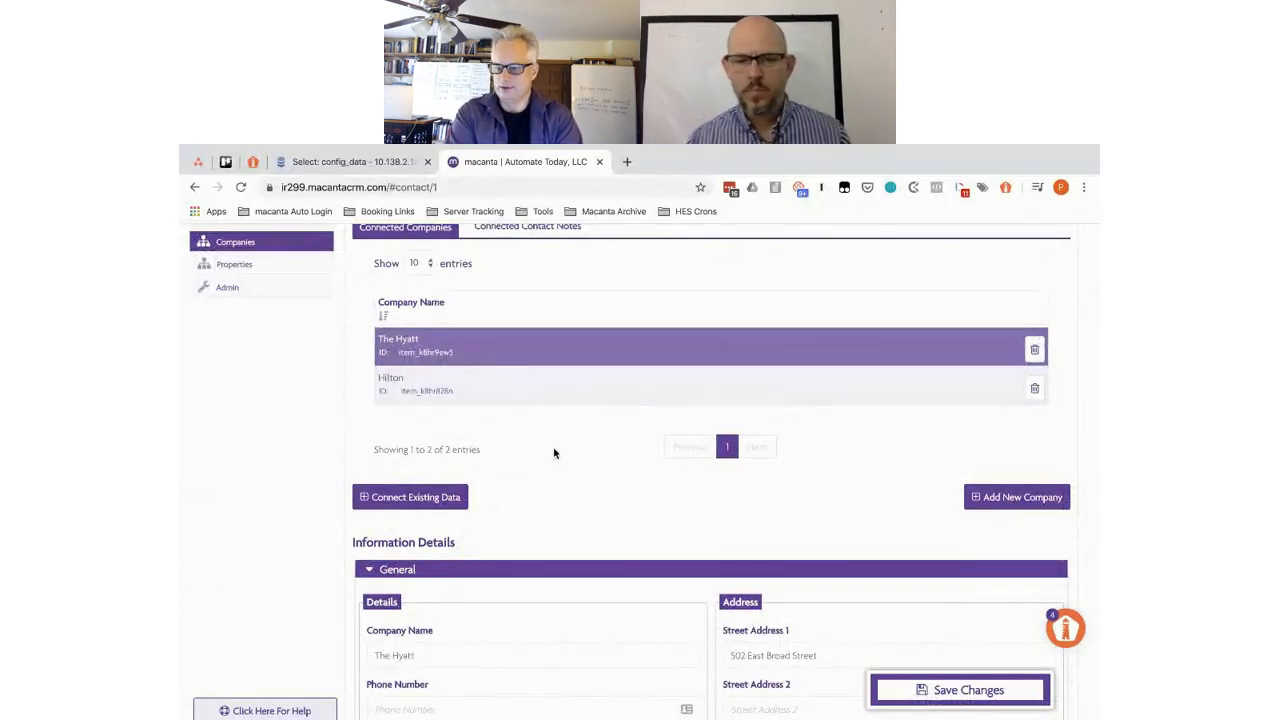
pyautogui.click(563, 399)
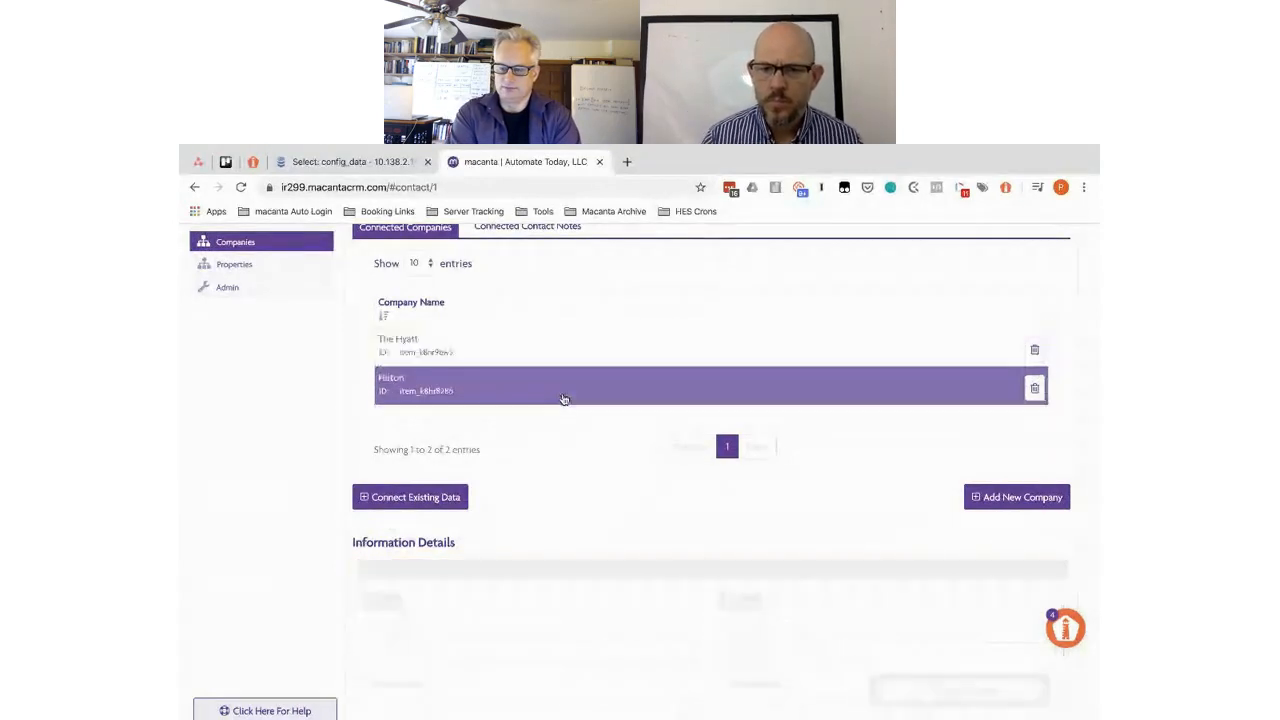
pyautogui.scroll(-2, 564, 400)
pyautogui.scroll(1, 564, 400)
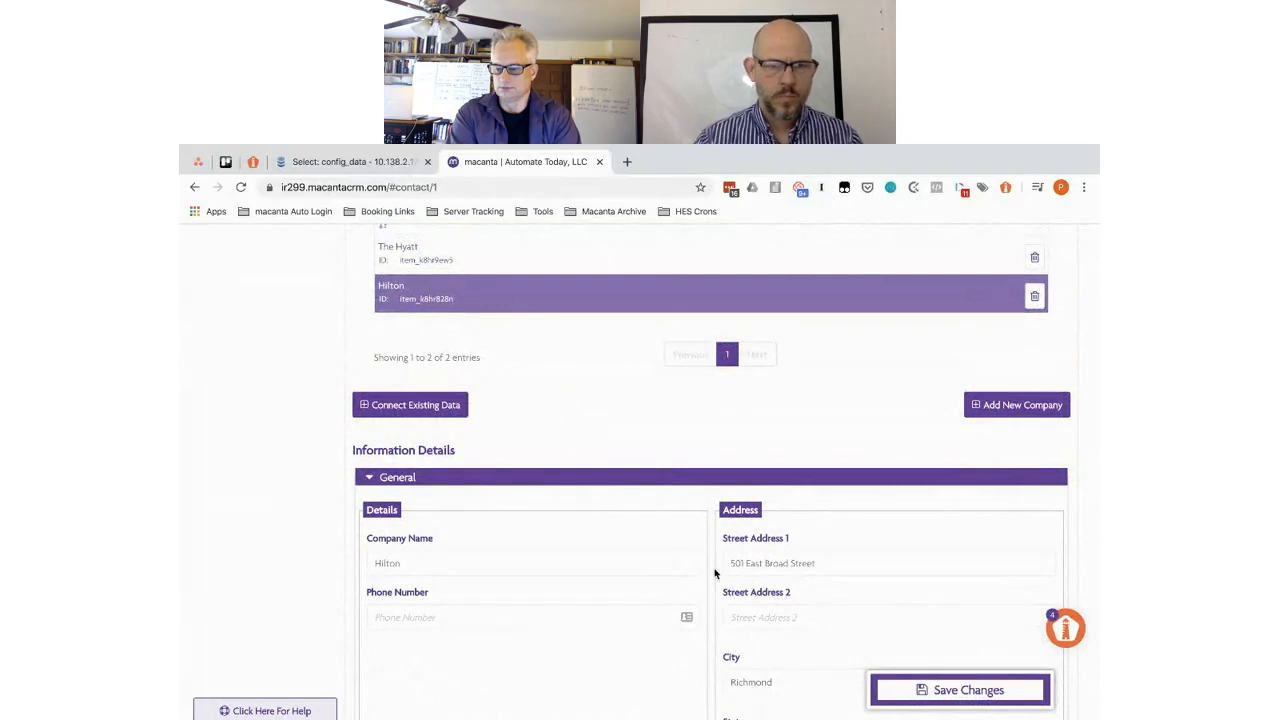
pyautogui.click(445, 257)
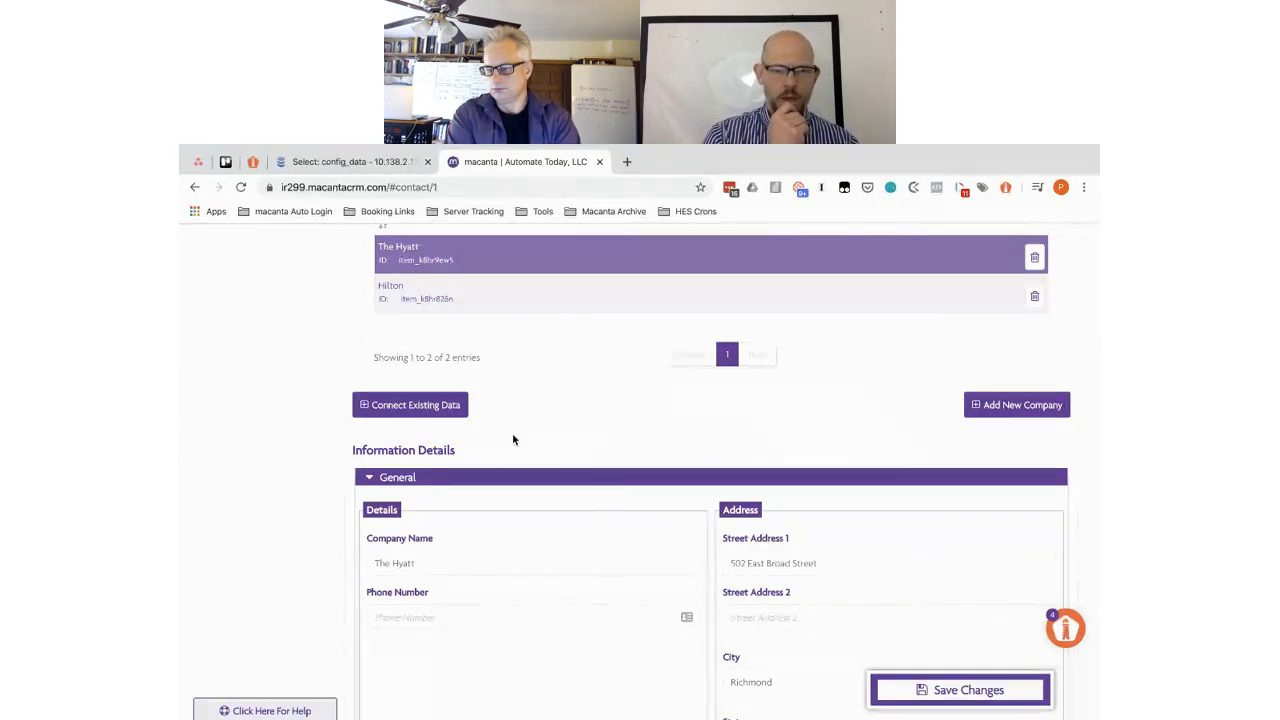
pyautogui.scroll(2, 513, 440)
pyautogui.scroll(4, 513, 440)
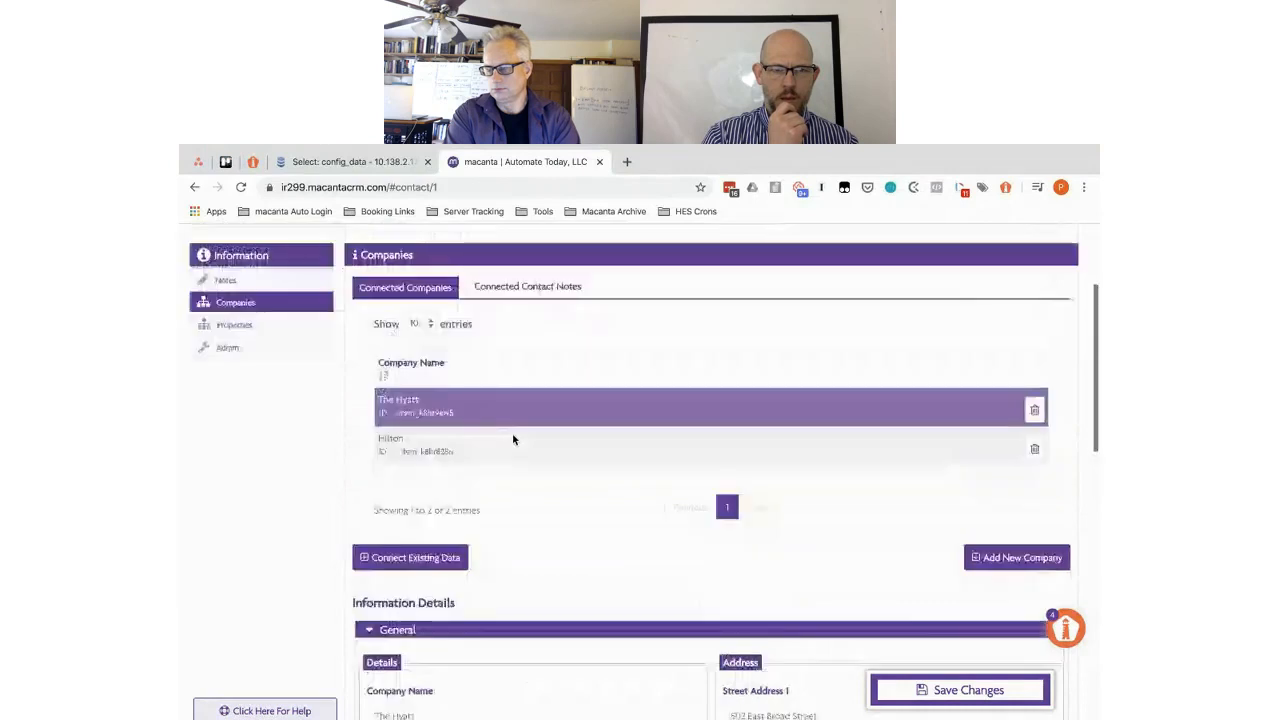
# - Reload the contact page and scroll to the still-empty Properties list
pyautogui.click(240, 189)
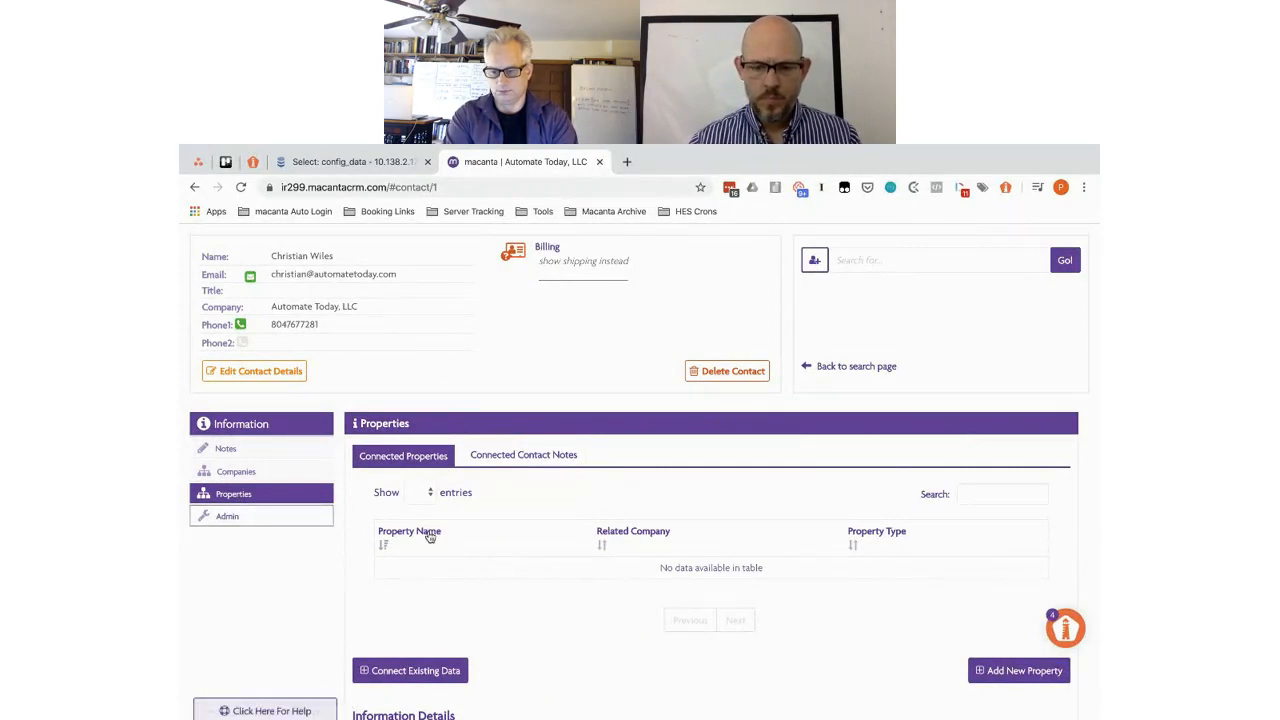
pyautogui.scroll(-2, 425, 537)
pyautogui.scroll(-1, 681, 534)
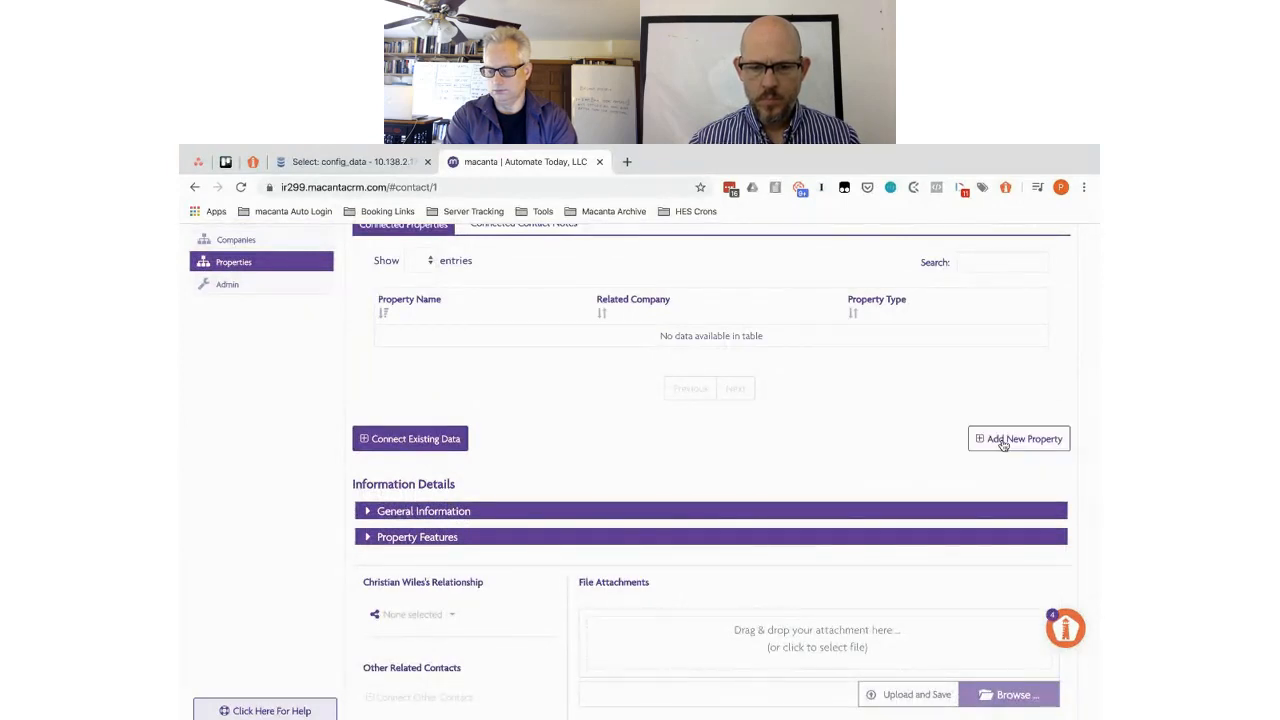
# - Add a new property named 'Apartment 1A'
pyautogui.click(462, 512)
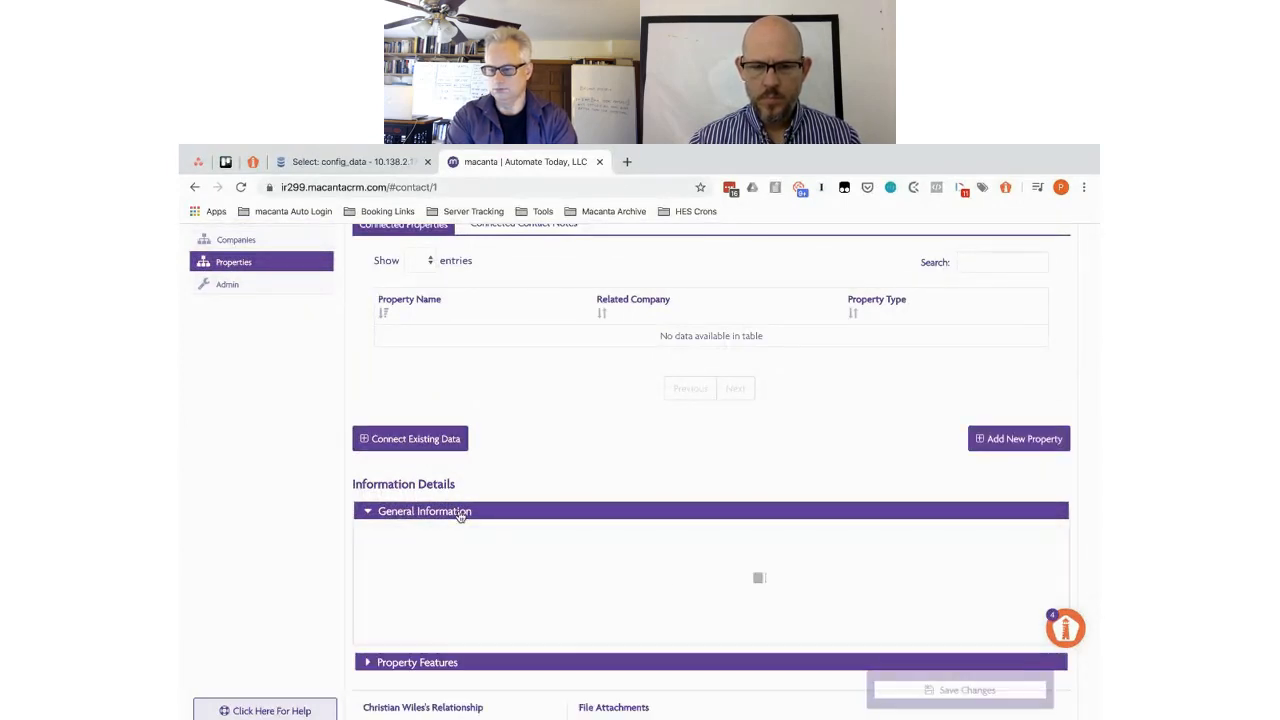
pyautogui.click(1028, 444)
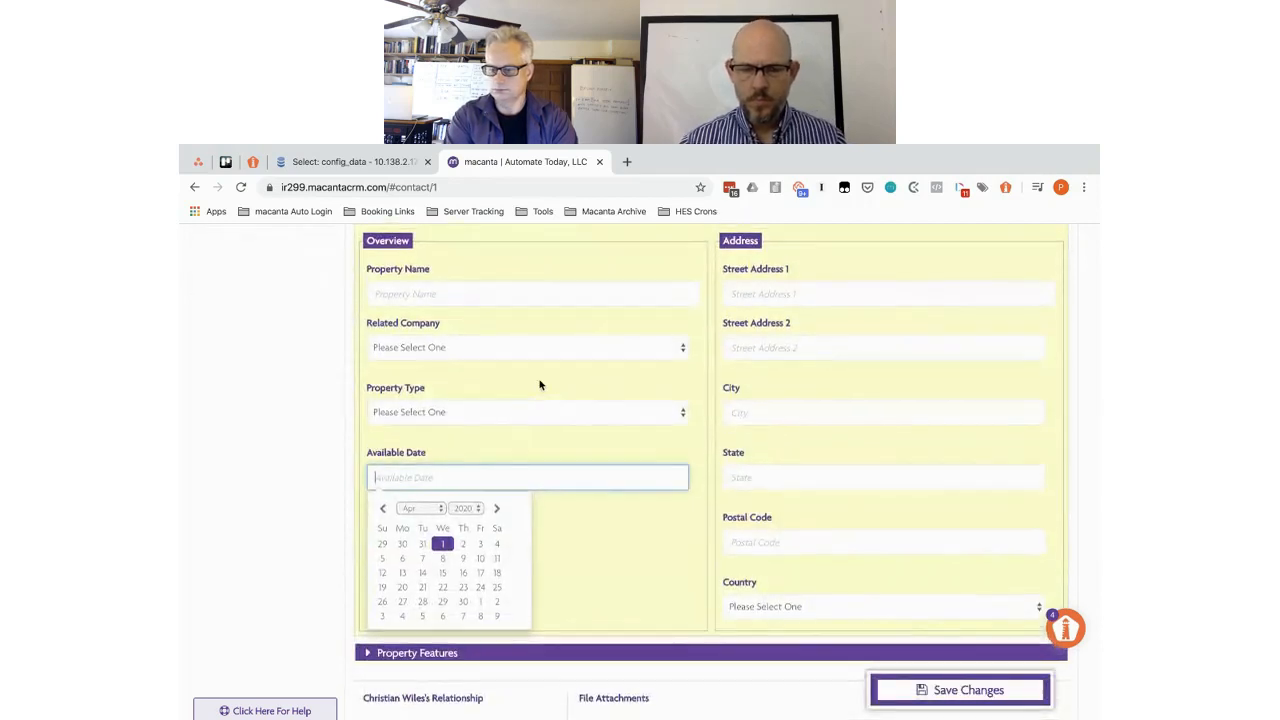
pyautogui.scroll(2, 540, 385)
pyautogui.click(421, 373)
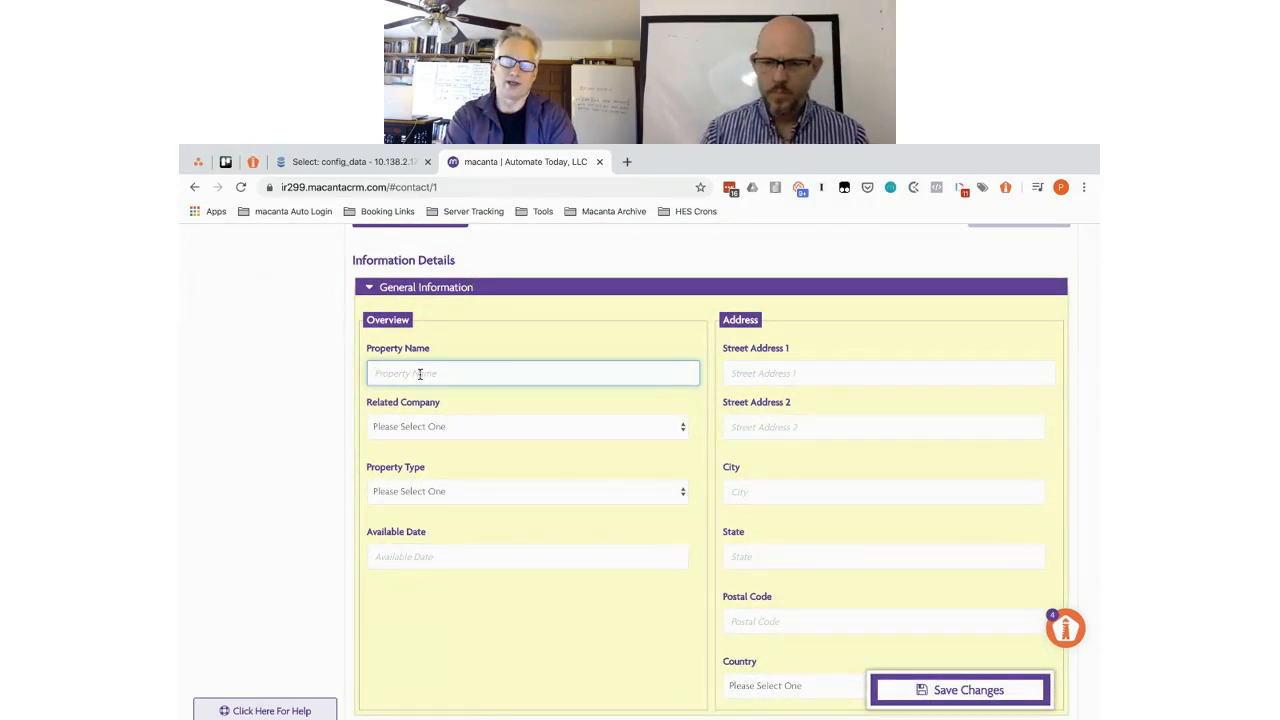
pyautogui.write('A')
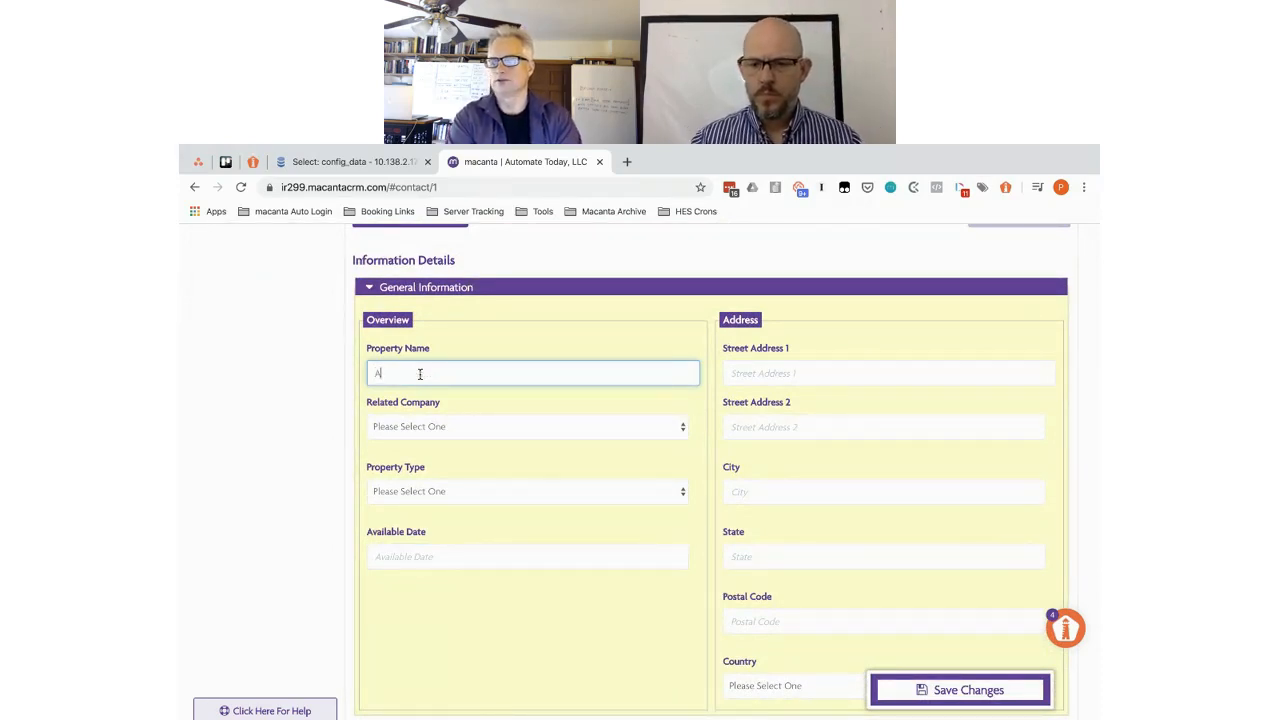
pyautogui.write('partment')
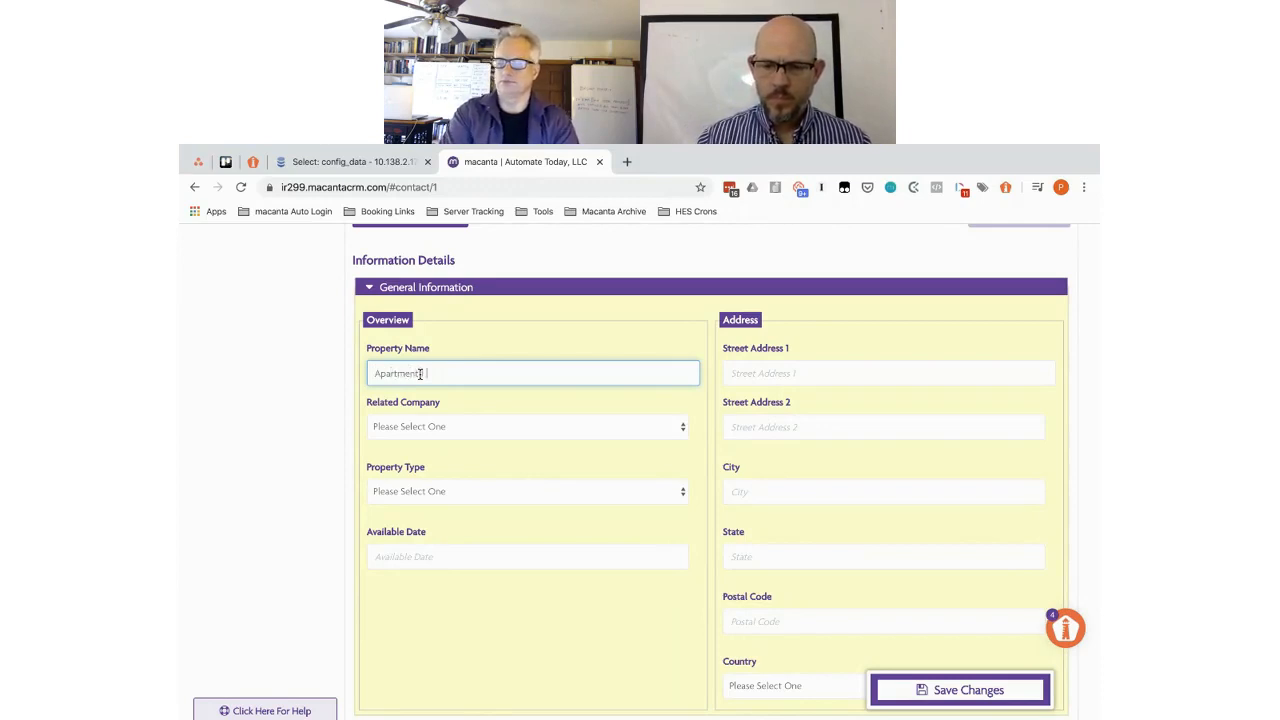
pyautogui.write(' A')
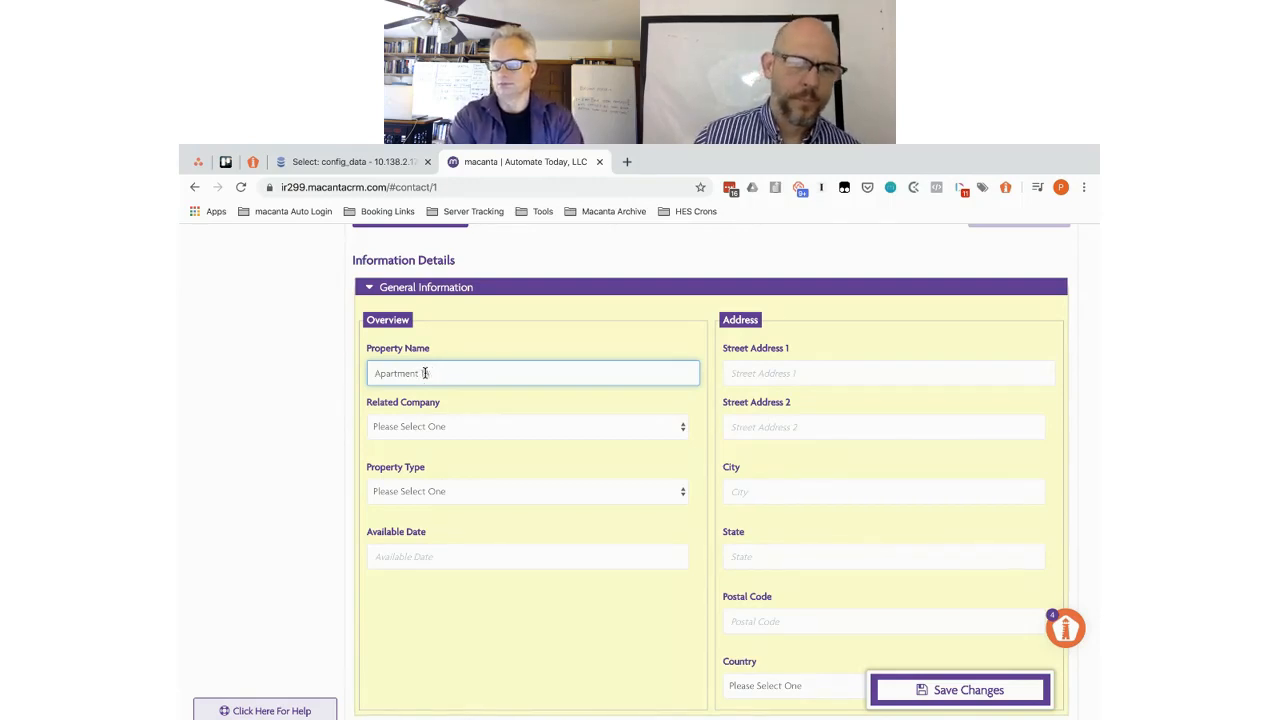
pyautogui.click(423, 373)
pyautogui.write('1A')
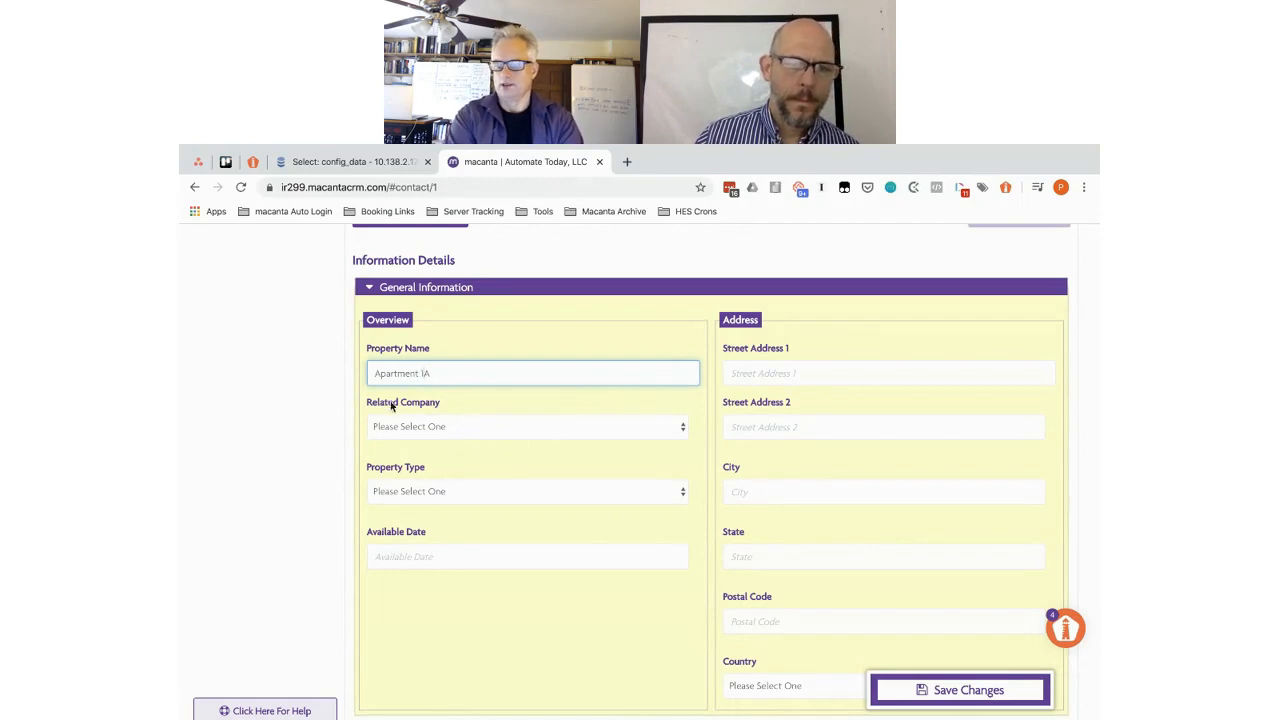
# - Link the property to Hilton, set the contact's role to Broker, and save it
pyautogui.click(451, 434)
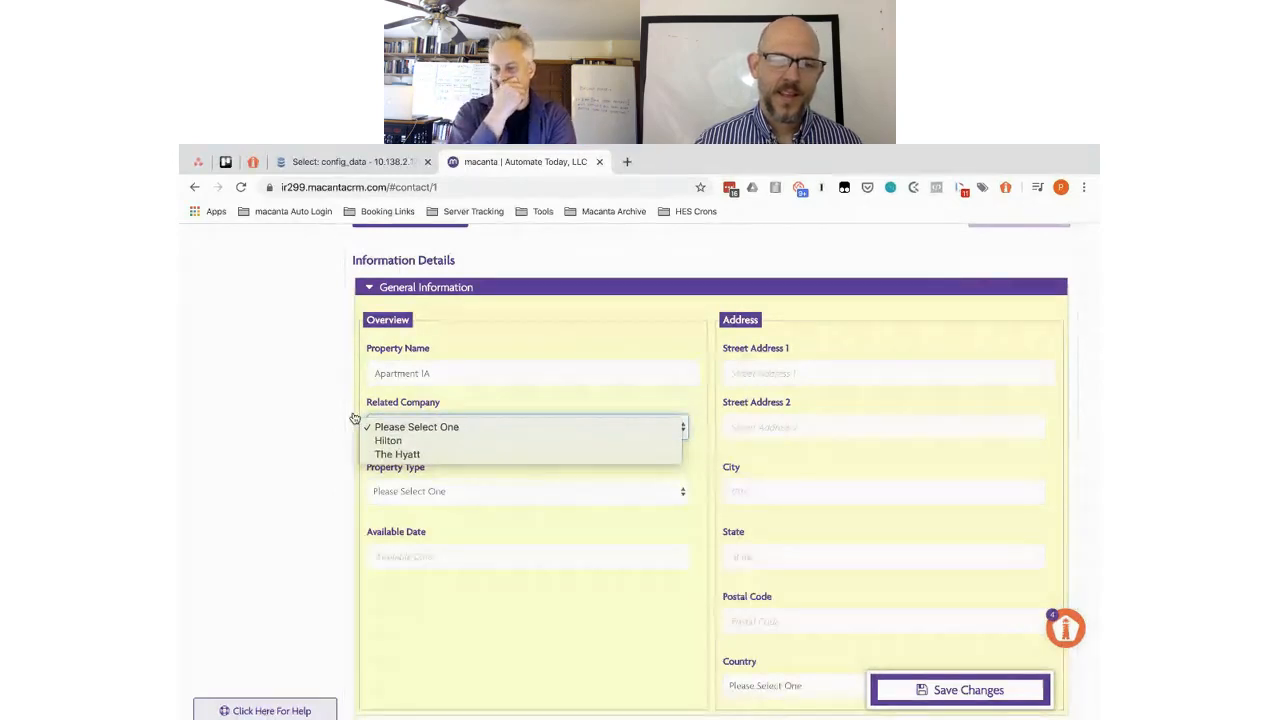
pyautogui.click(388, 441)
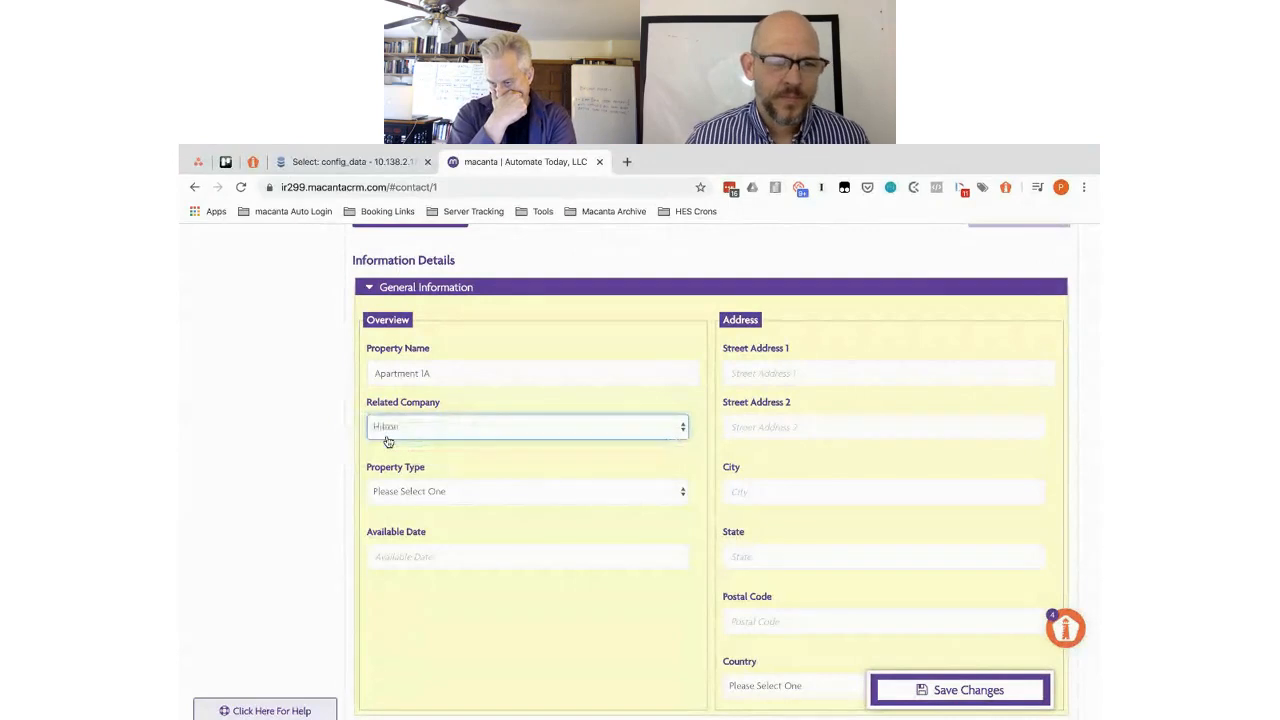
pyautogui.scroll(-3, 547, 465)
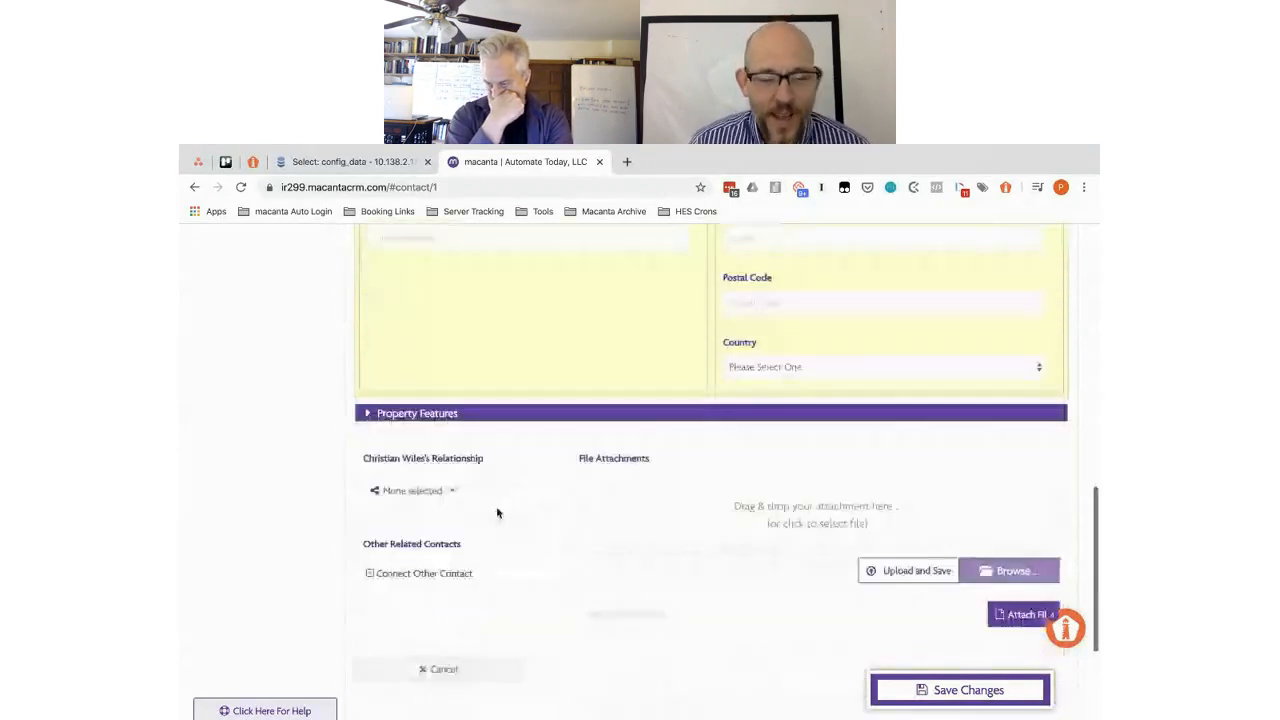
pyautogui.click(440, 492)
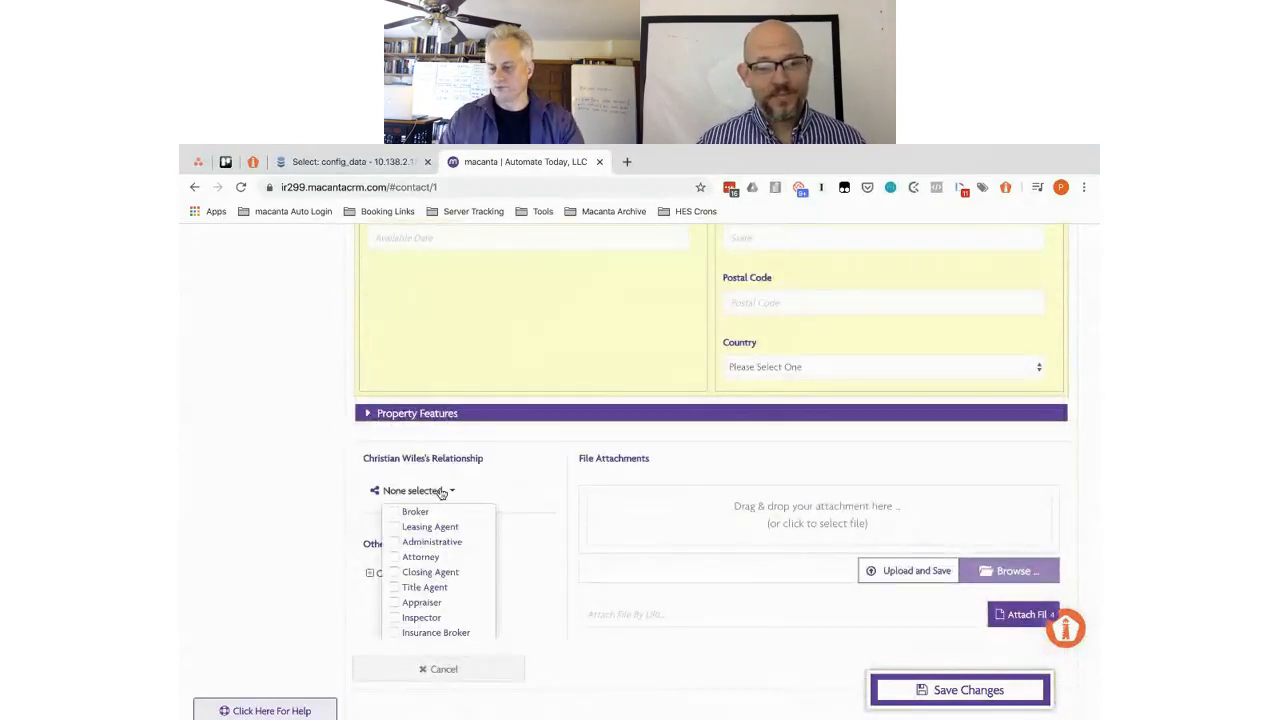
pyautogui.click(390, 511)
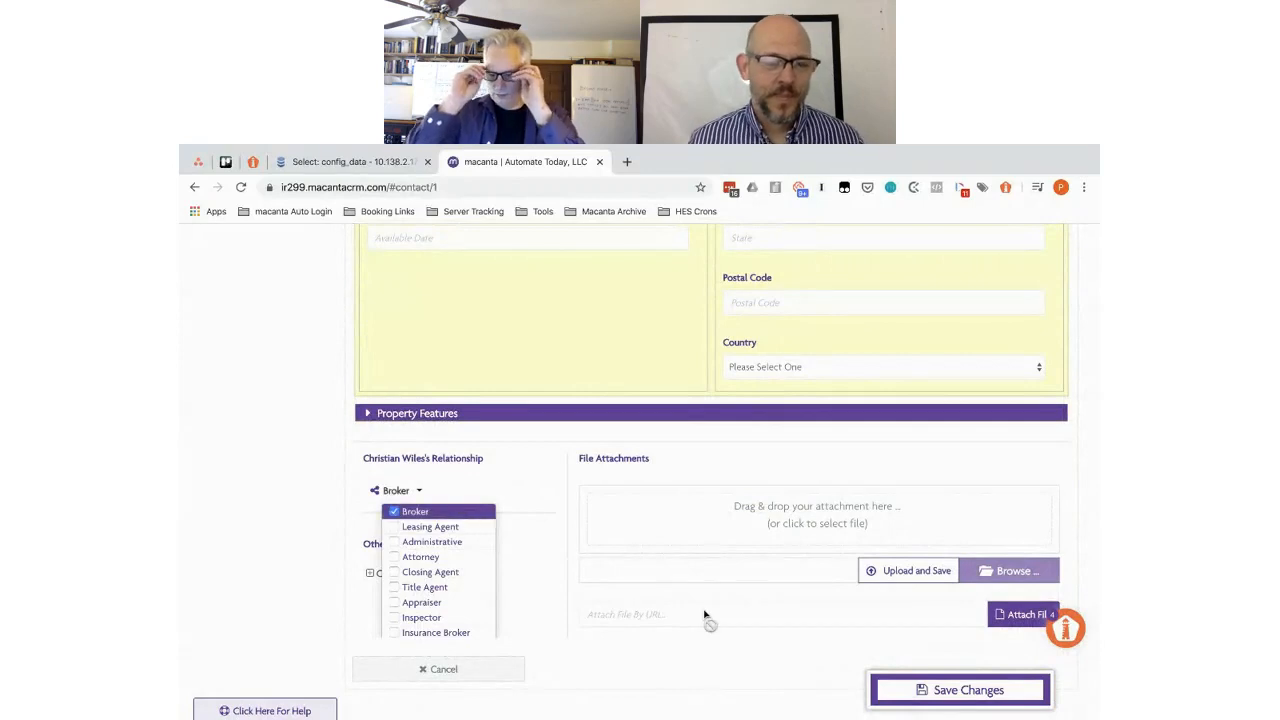
pyautogui.click(920, 692)
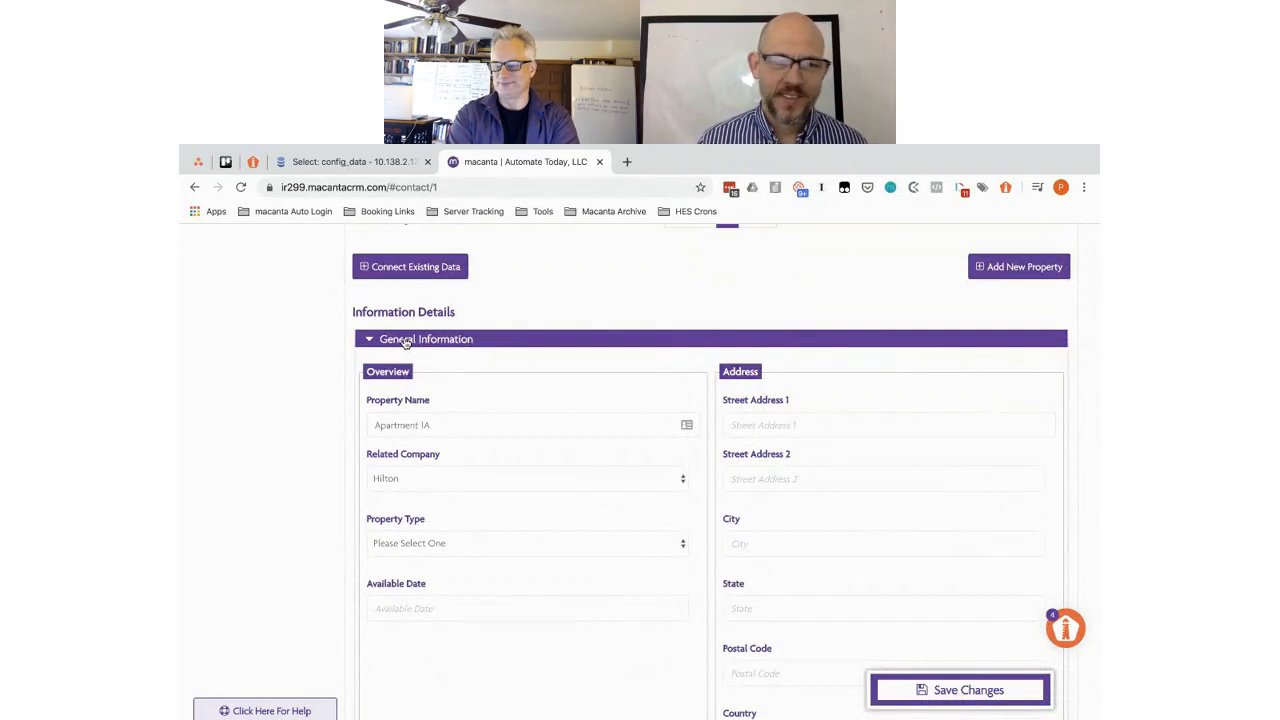
pyautogui.click(406, 340)
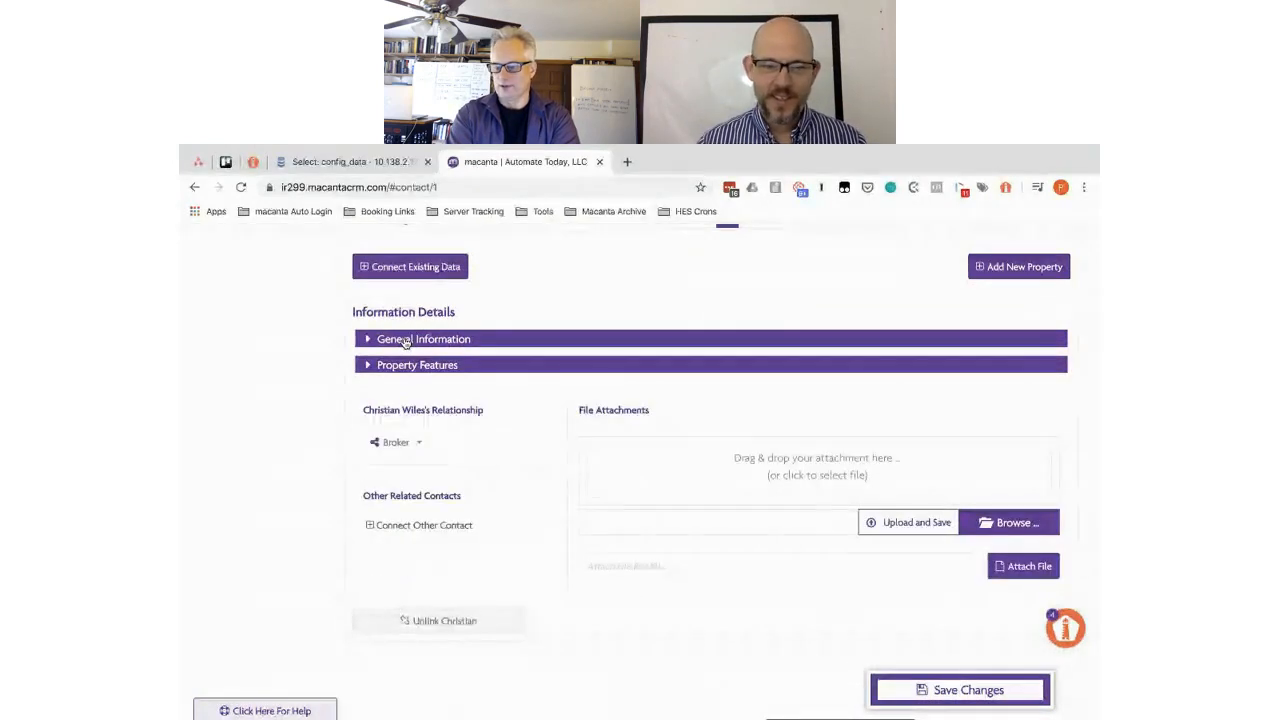
pyautogui.scroll(4, 406, 342)
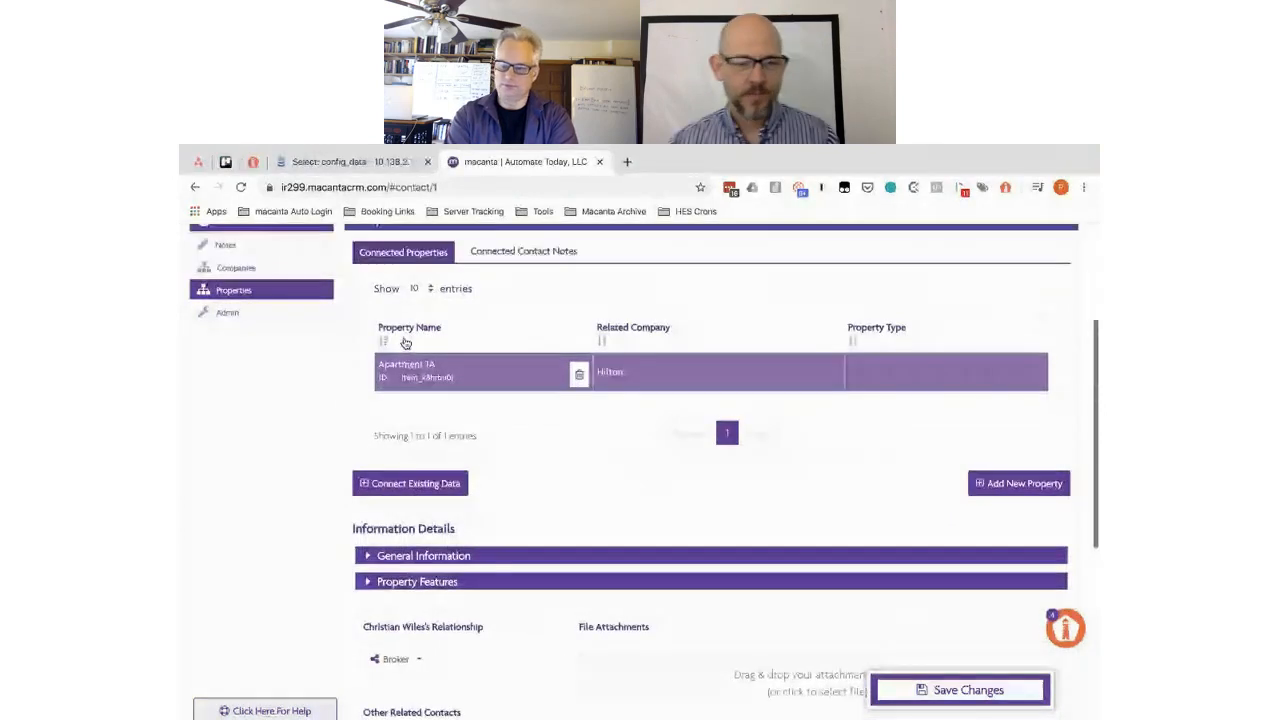
pyautogui.click(247, 271)
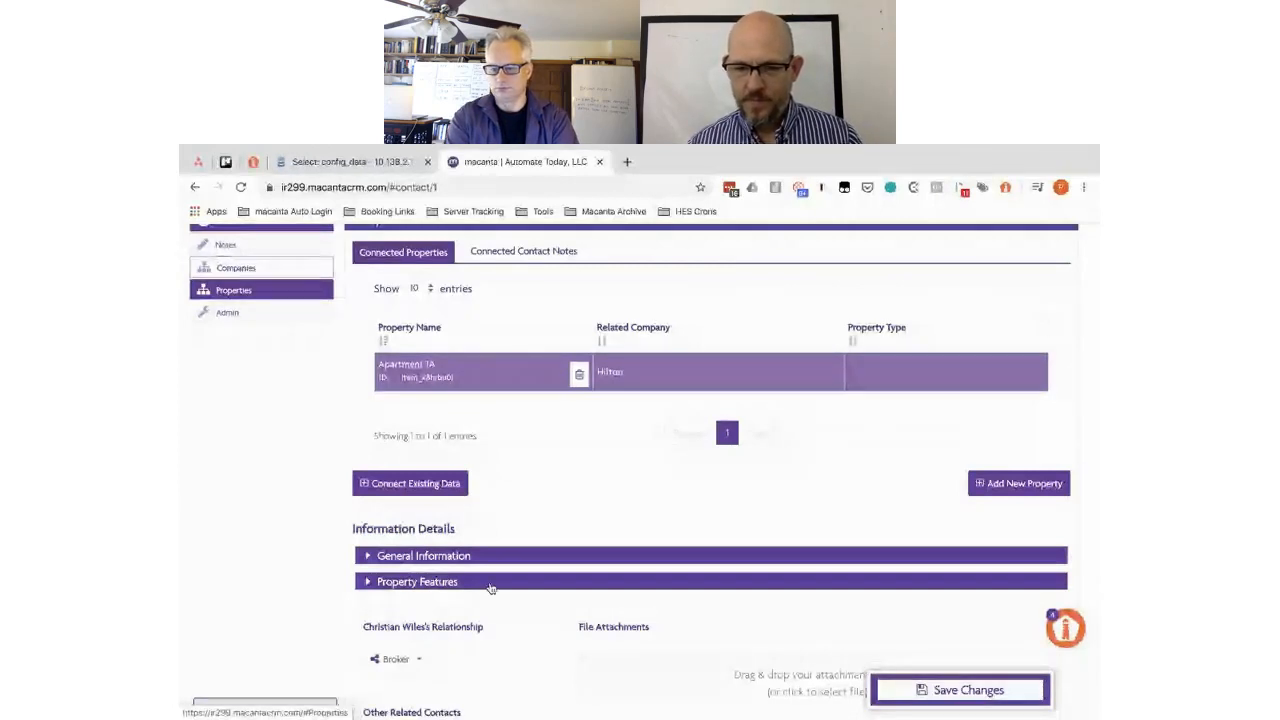
pyautogui.click(442, 557)
pyautogui.scroll(-2, 465, 459)
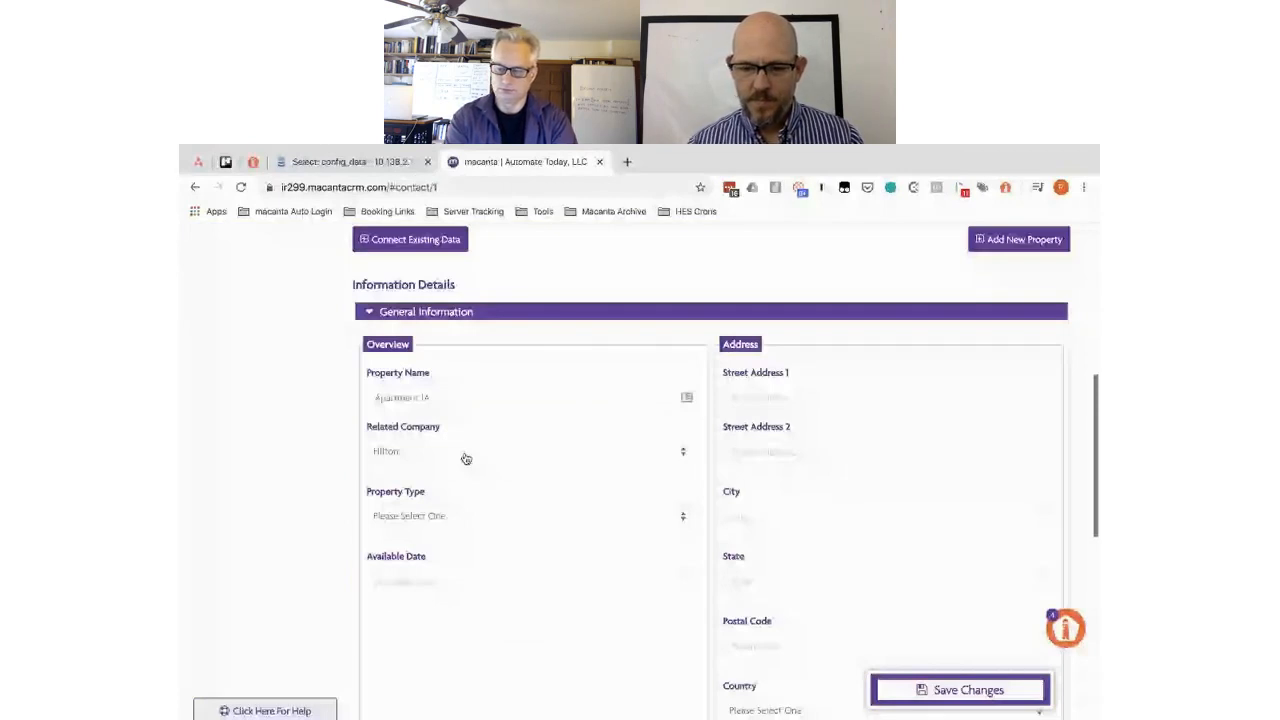
pyautogui.click(465, 458)
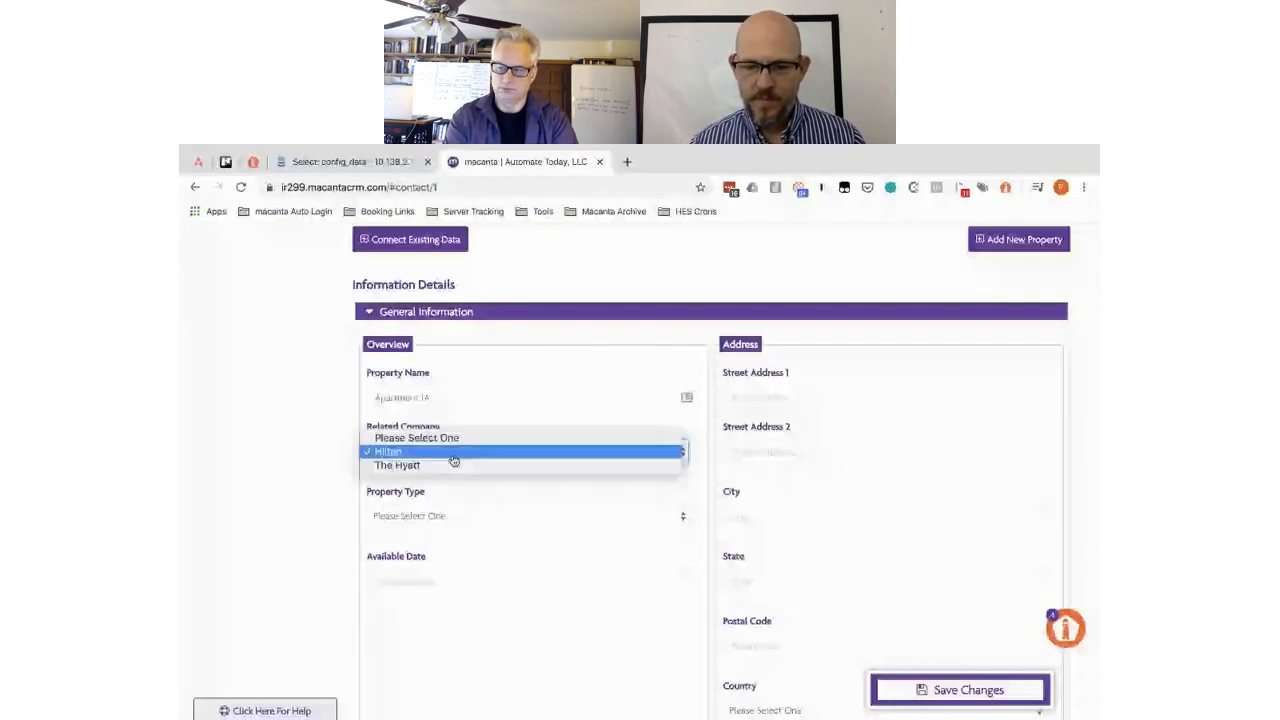
pyautogui.scroll(2, 232, 319)
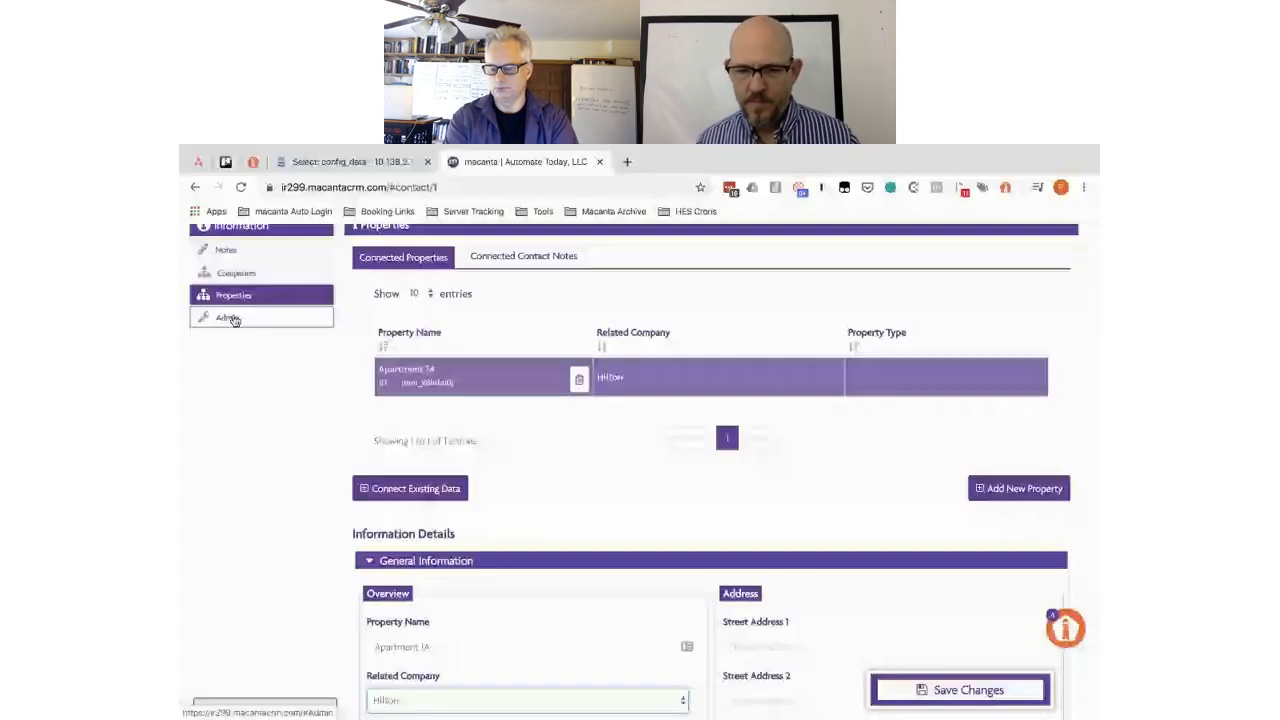
# - Open Admin settings and show the Properties connector's fields
pyautogui.click(230, 318)
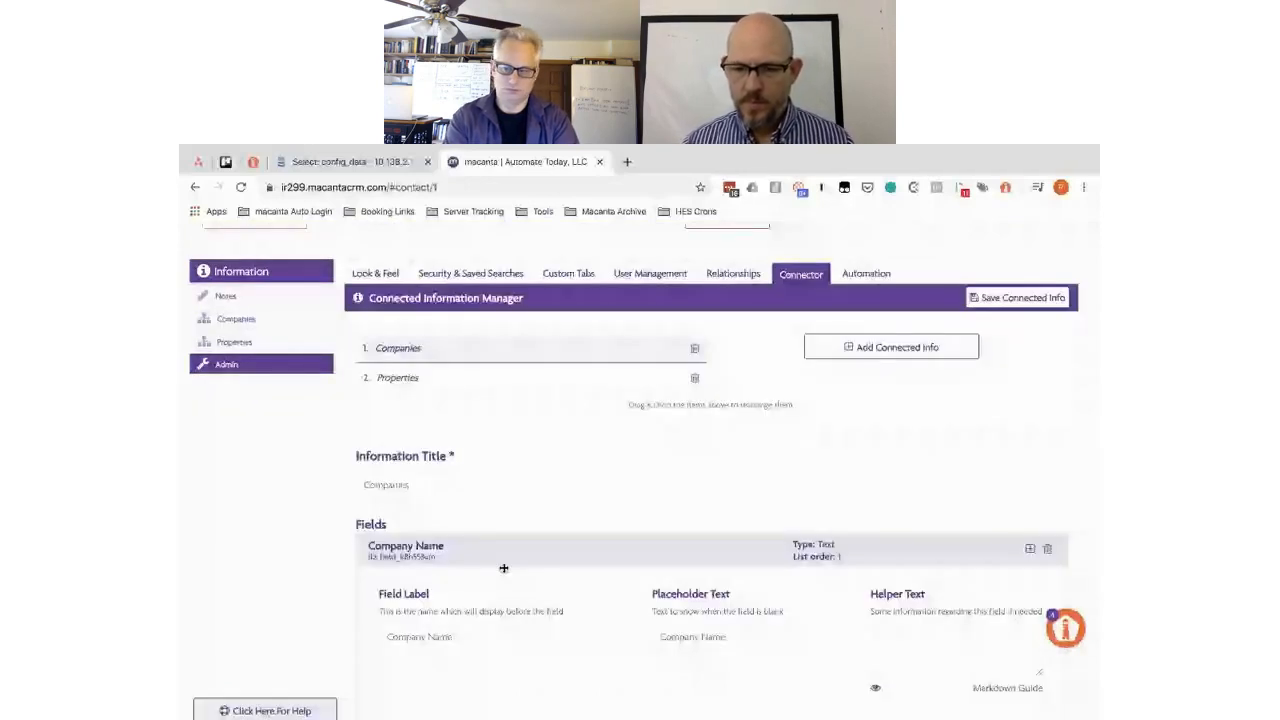
pyautogui.scroll(-3, 504, 568)
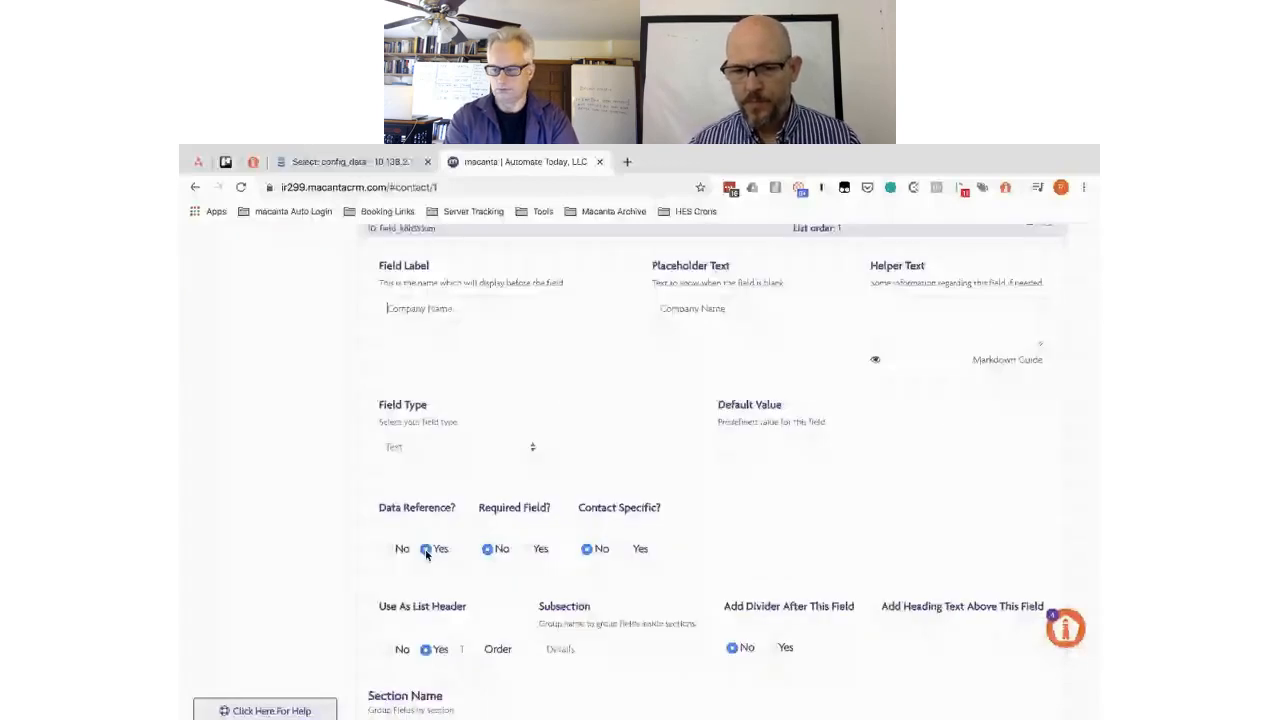
pyautogui.scroll(4, 426, 555)
pyautogui.click(487, 448)
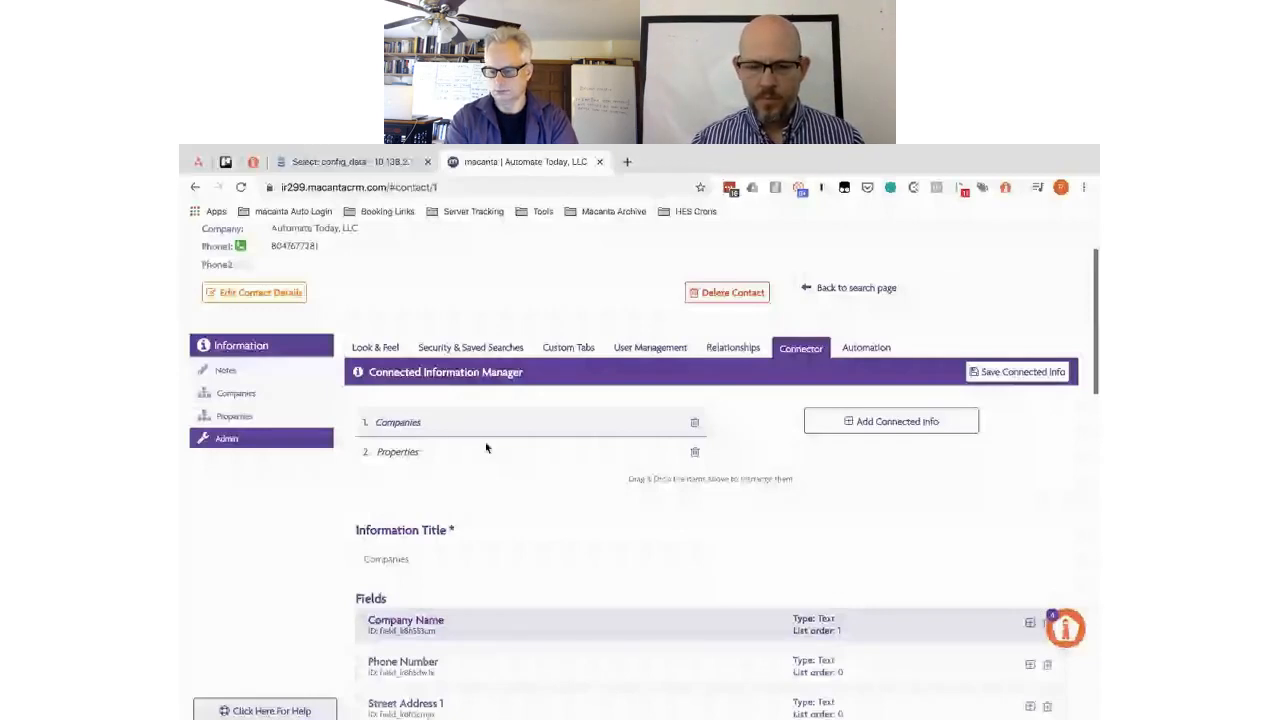
pyautogui.click(487, 449)
pyautogui.scroll(-3, 486, 448)
# - Inspect Related Company's field type, Companies (Company Name), leaving it unchanged
pyautogui.click(485, 391)
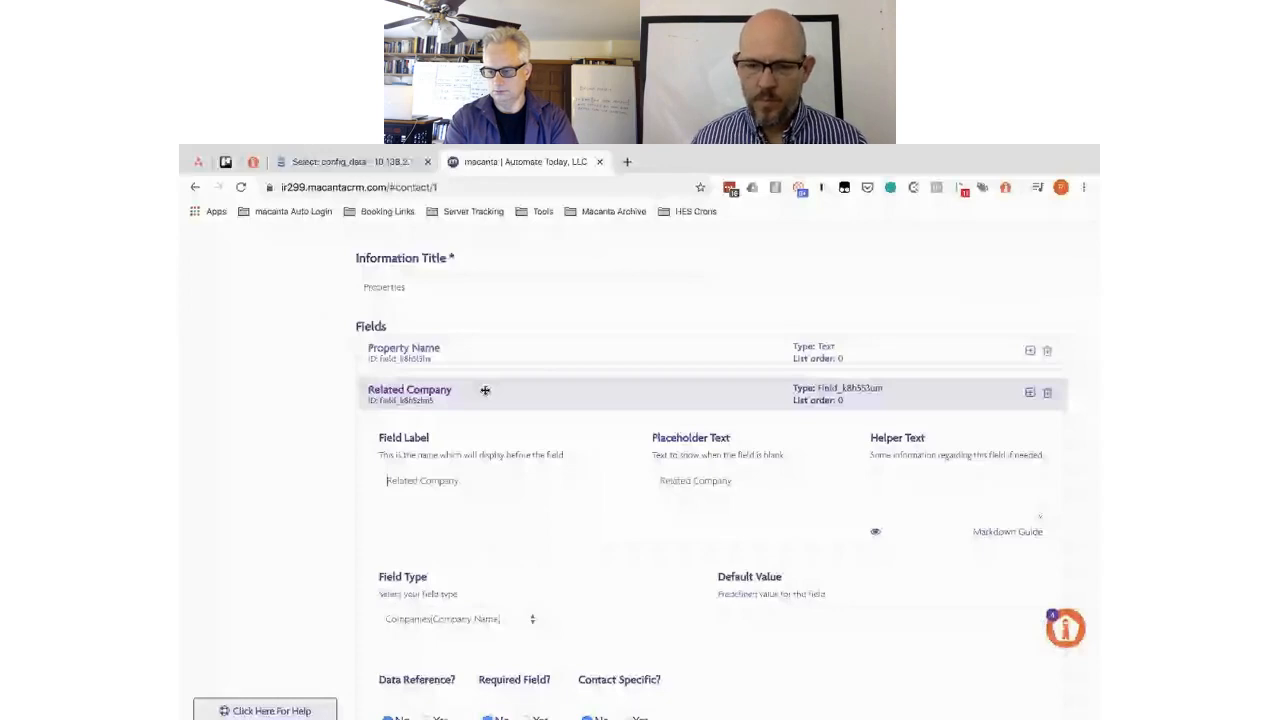
pyautogui.scroll(-2, 470, 420)
pyautogui.click(451, 455)
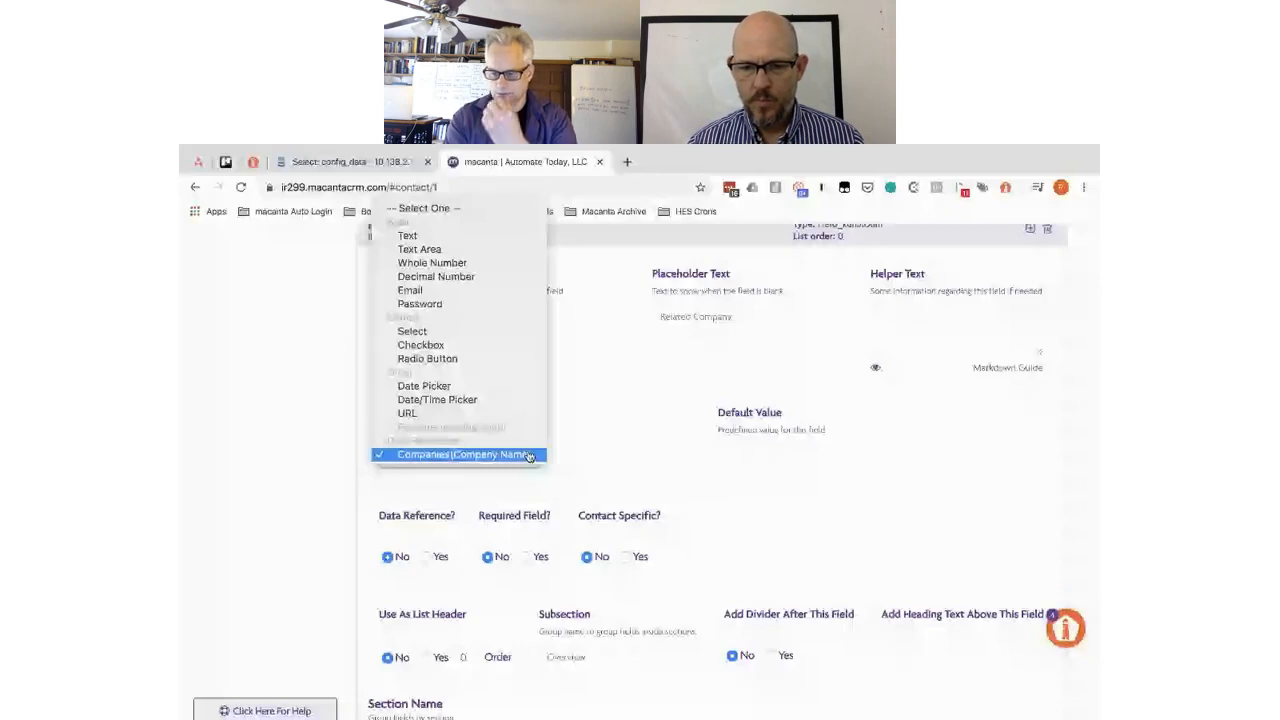
pyautogui.click(582, 460)
pyautogui.scroll(3, 601, 455)
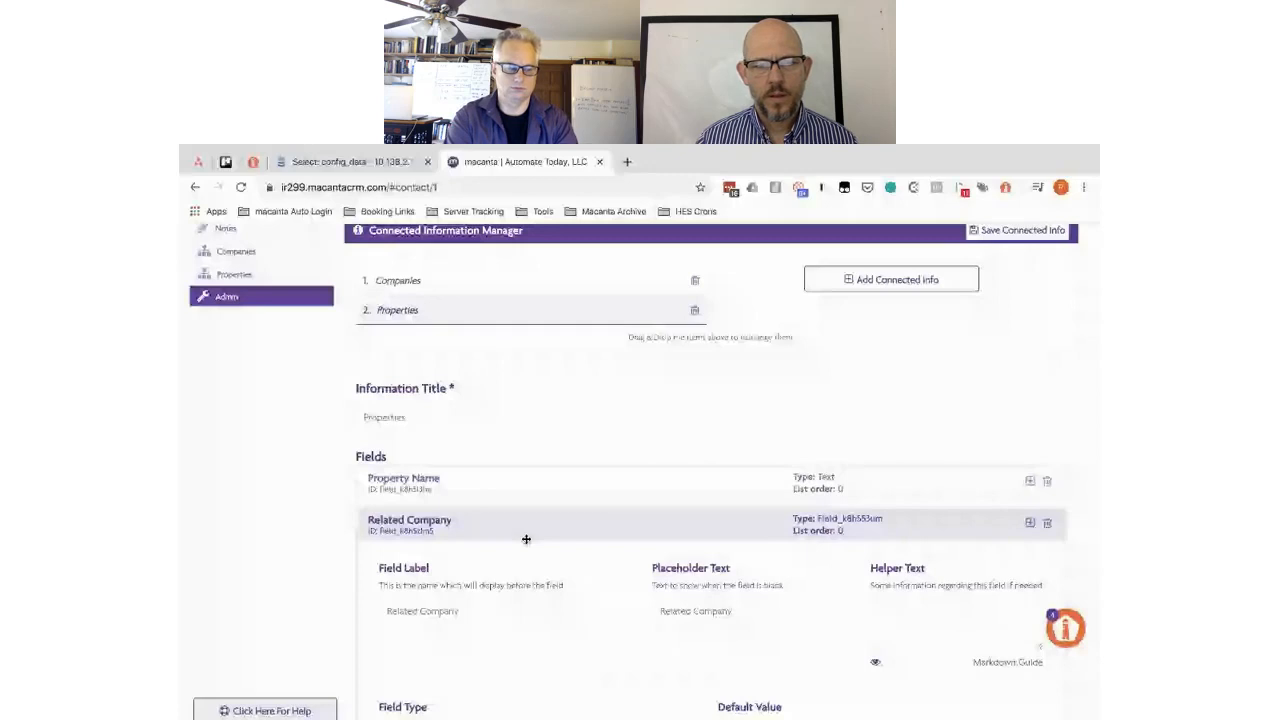
pyautogui.scroll(-1, 526, 539)
pyautogui.scroll(-1, 502, 417)
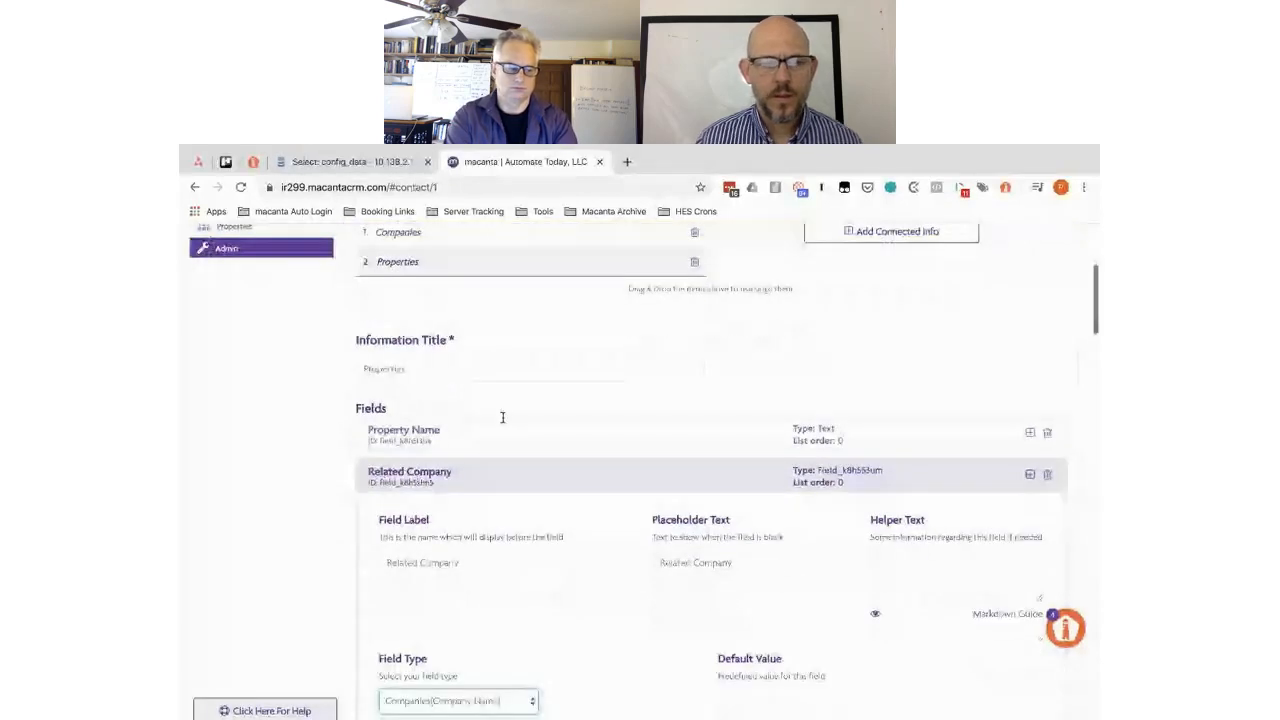
pyautogui.scroll(-3, 502, 417)
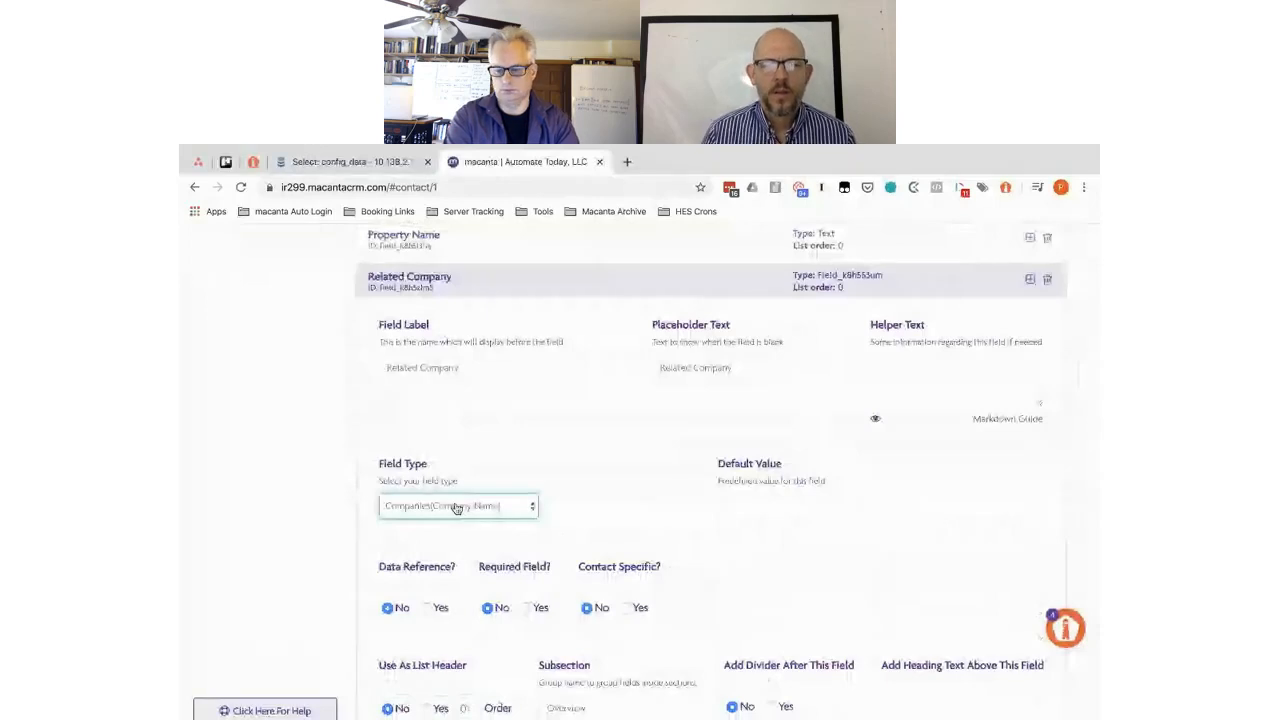
pyautogui.scroll(3, 515, 455)
pyautogui.scroll(-3, 575, 511)
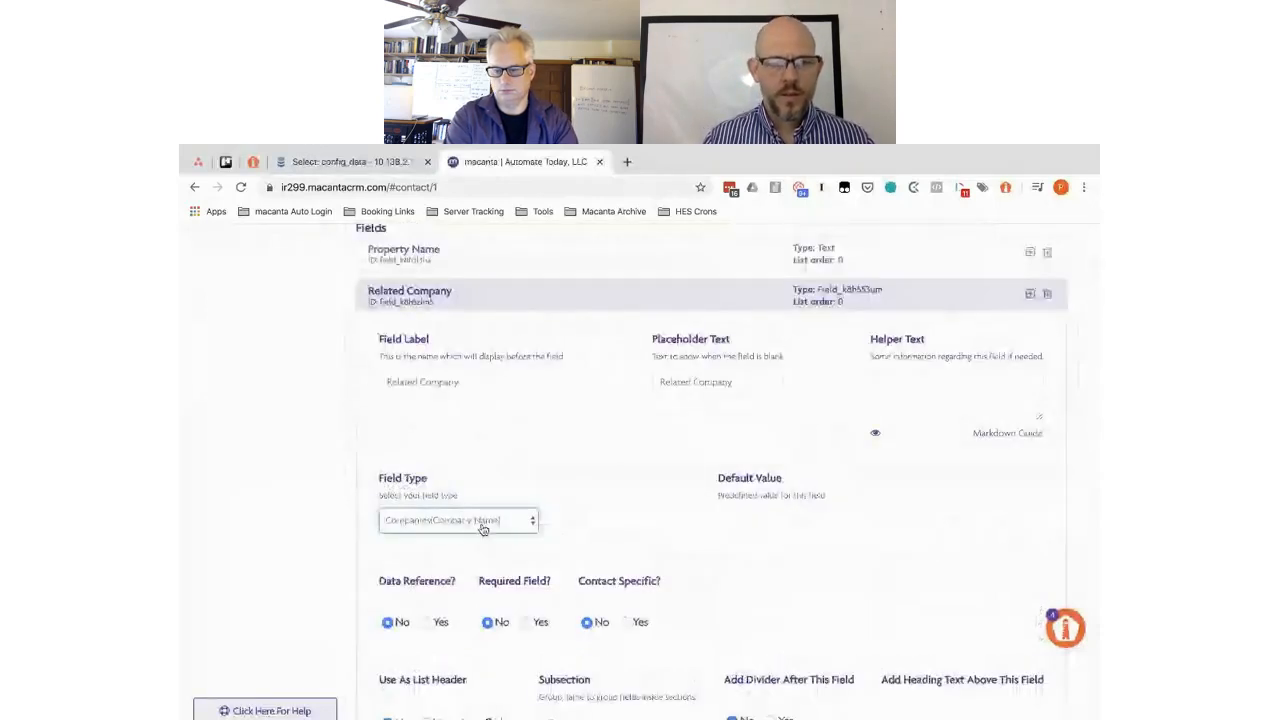
pyautogui.scroll(4, 237, 305)
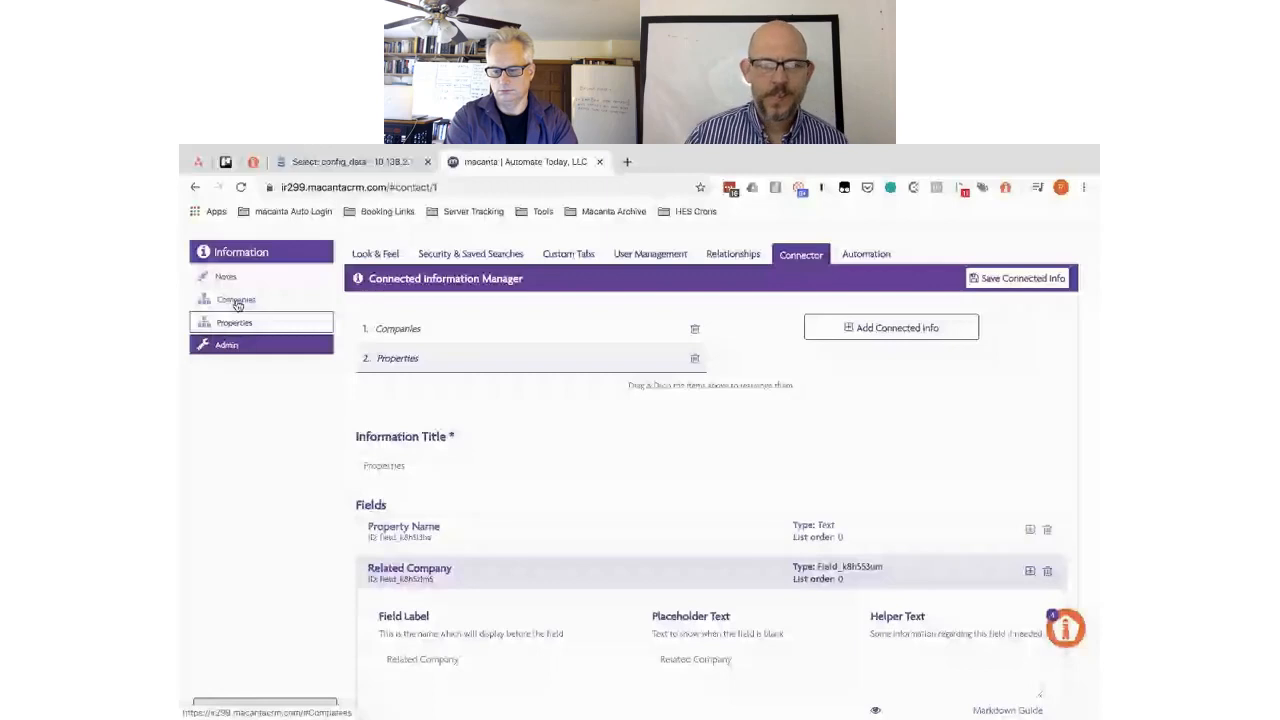
# - Back on Properties, confirm Related Company stays Hilton and leave Property Type unchanged
pyautogui.click(236, 321)
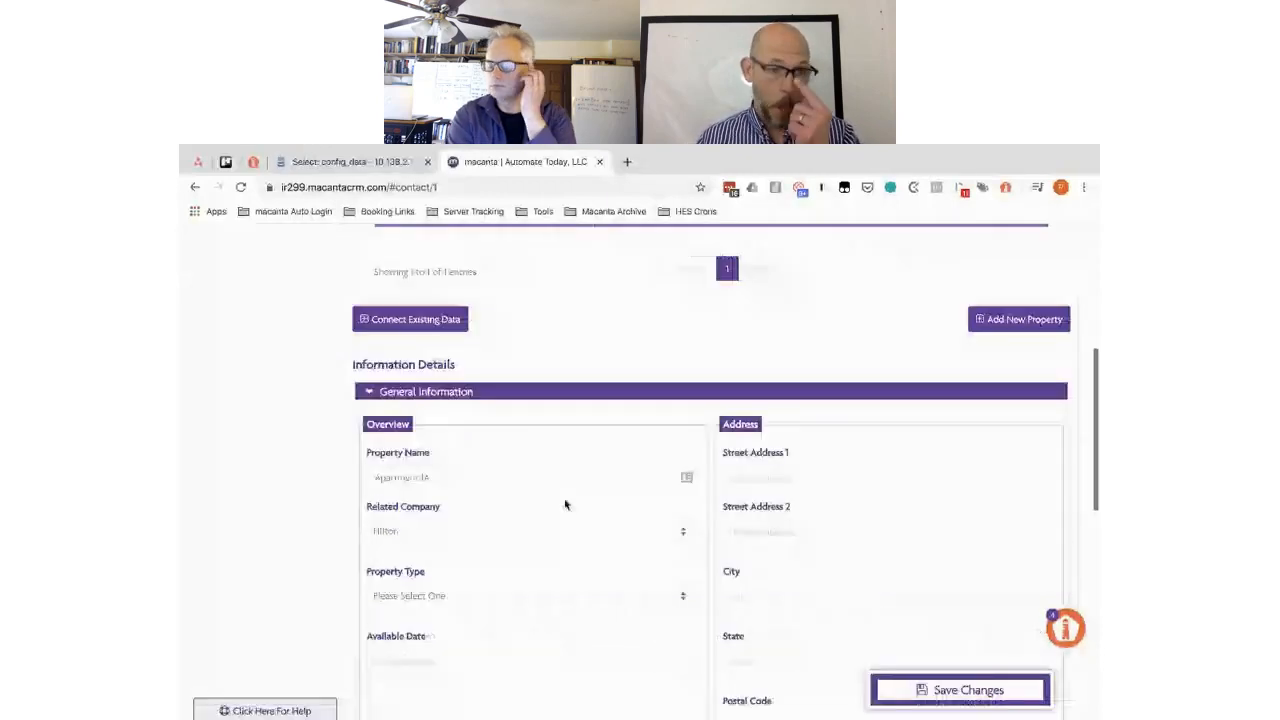
pyautogui.scroll(-1, 441, 452)
pyautogui.click(441, 452)
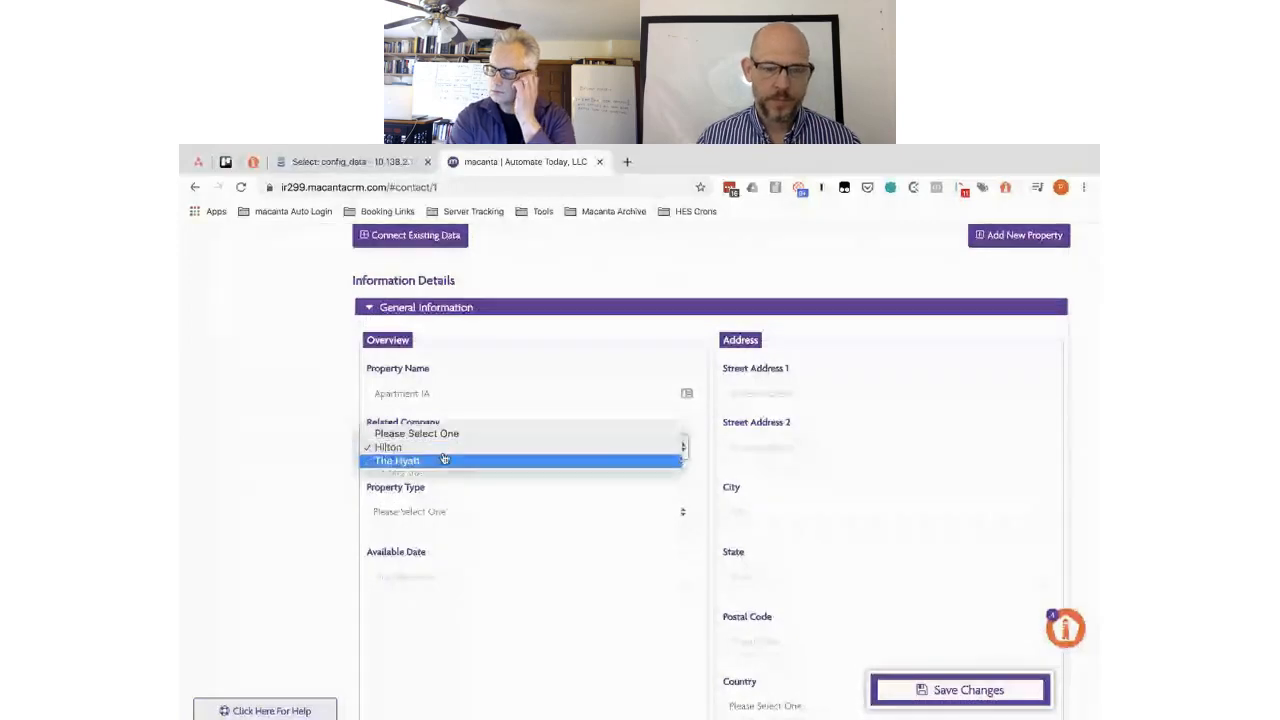
pyautogui.click(504, 416)
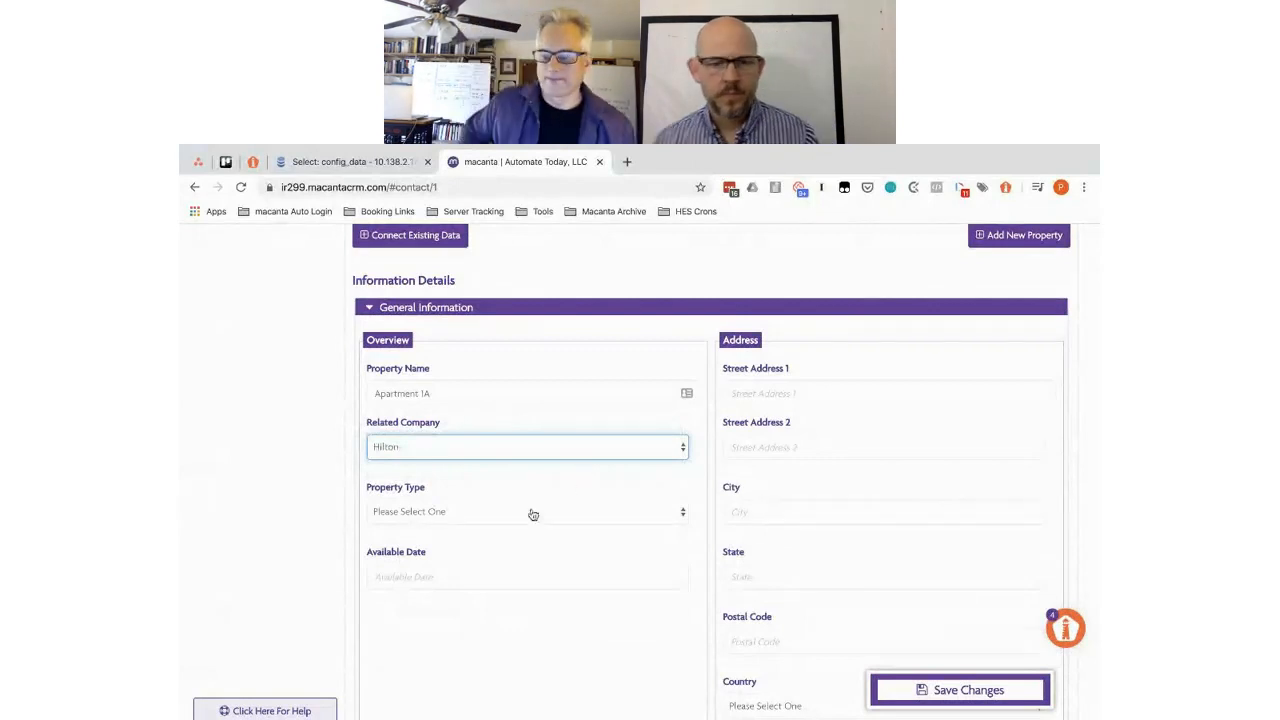
pyautogui.click(486, 514)
pyautogui.click(506, 481)
# - Save Apartment 1A and collapse its General Information details
pyautogui.scroll(2, 506, 482)
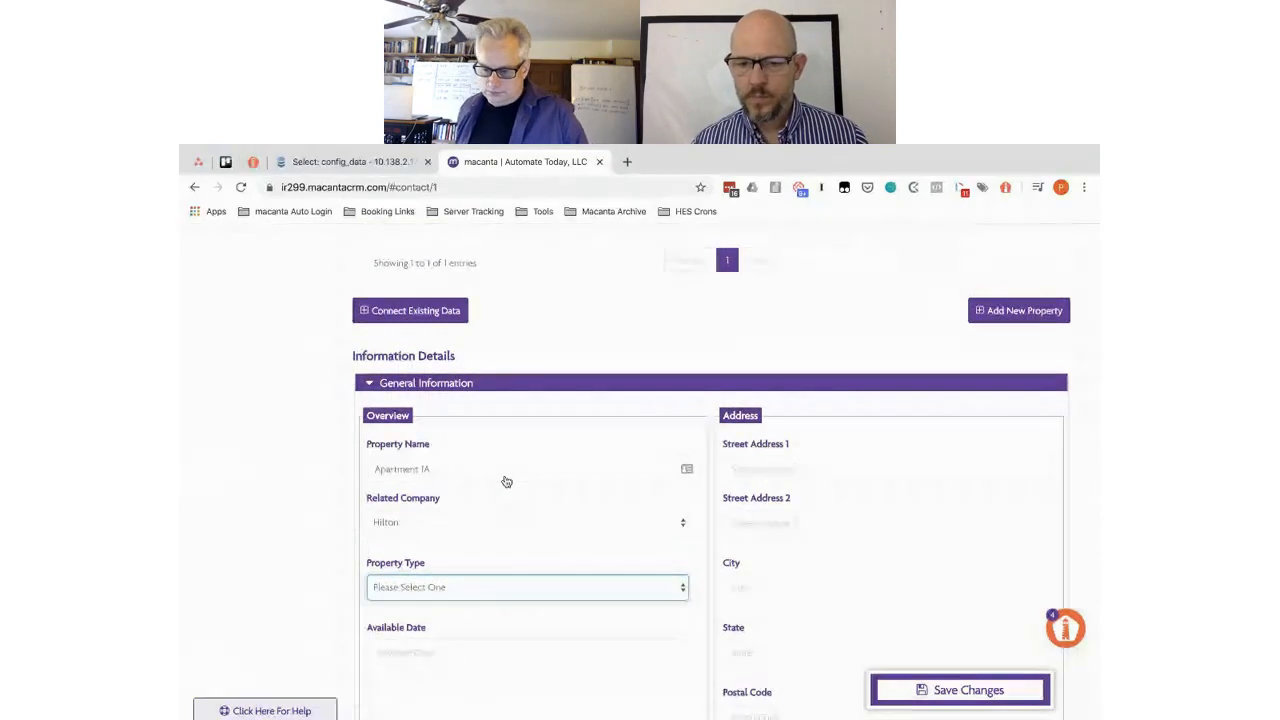
pyautogui.click(960, 689)
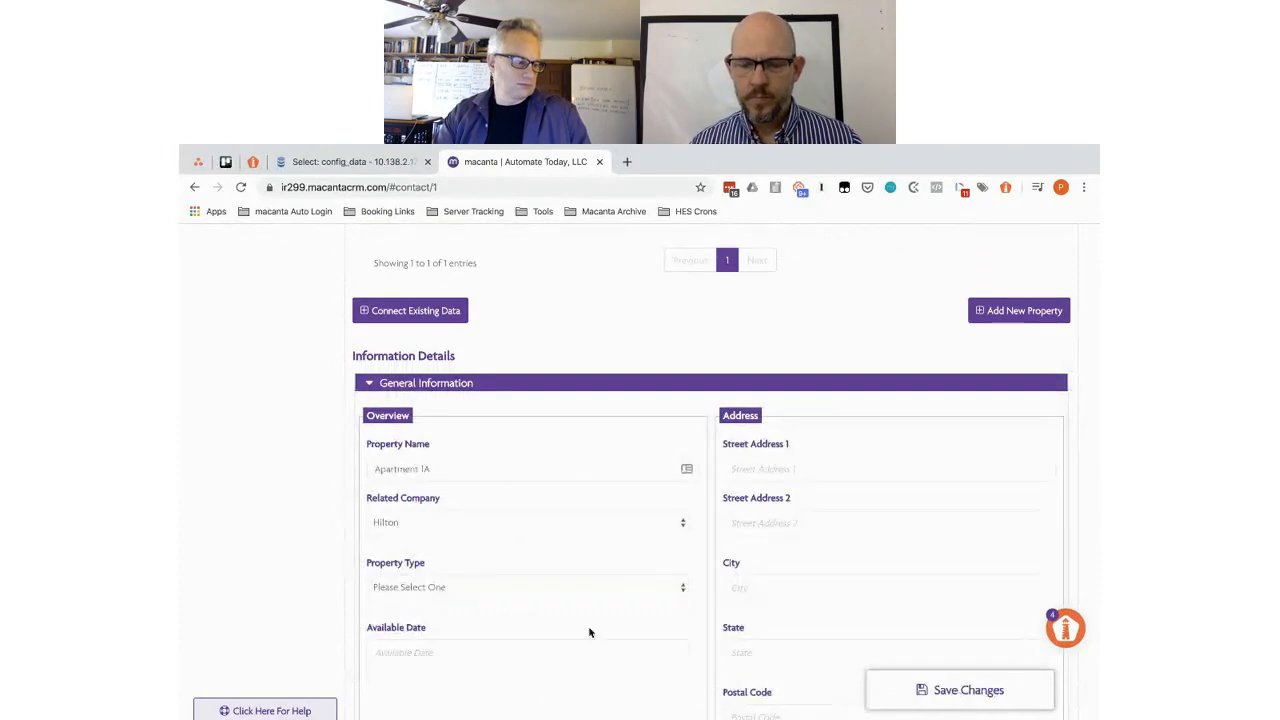
pyautogui.click(367, 387)
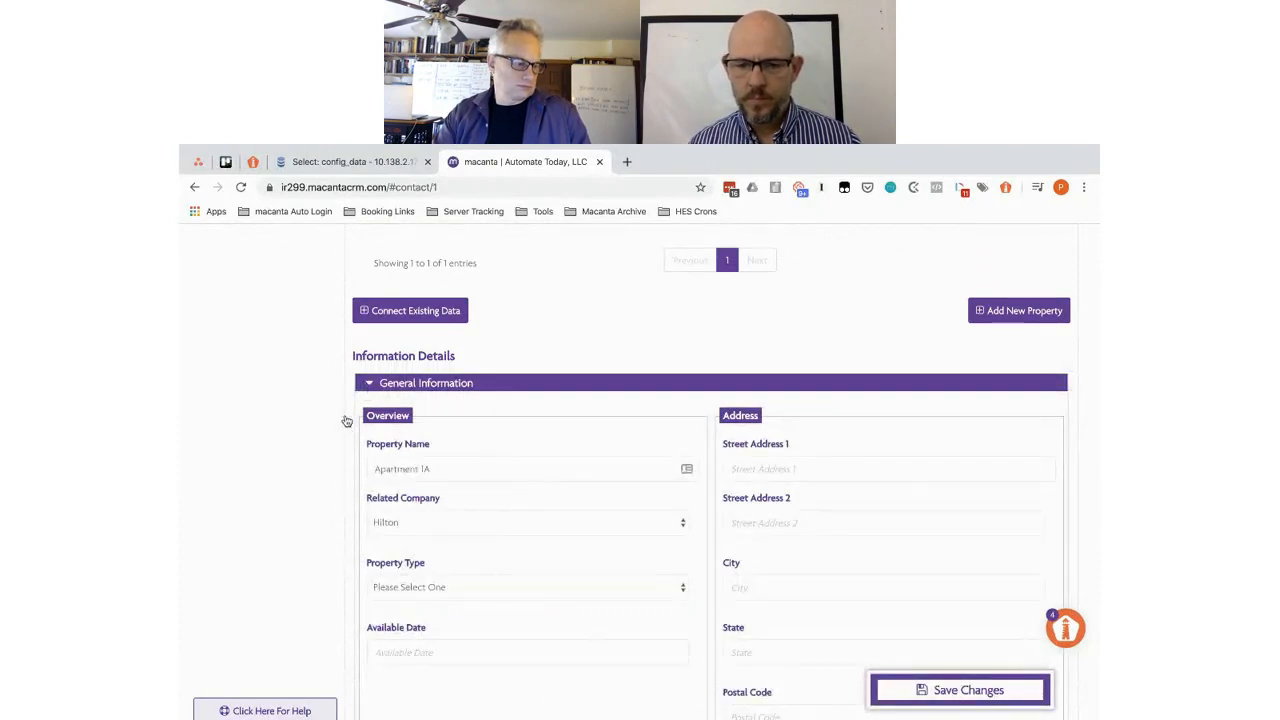
pyautogui.scroll(3, 345, 354)
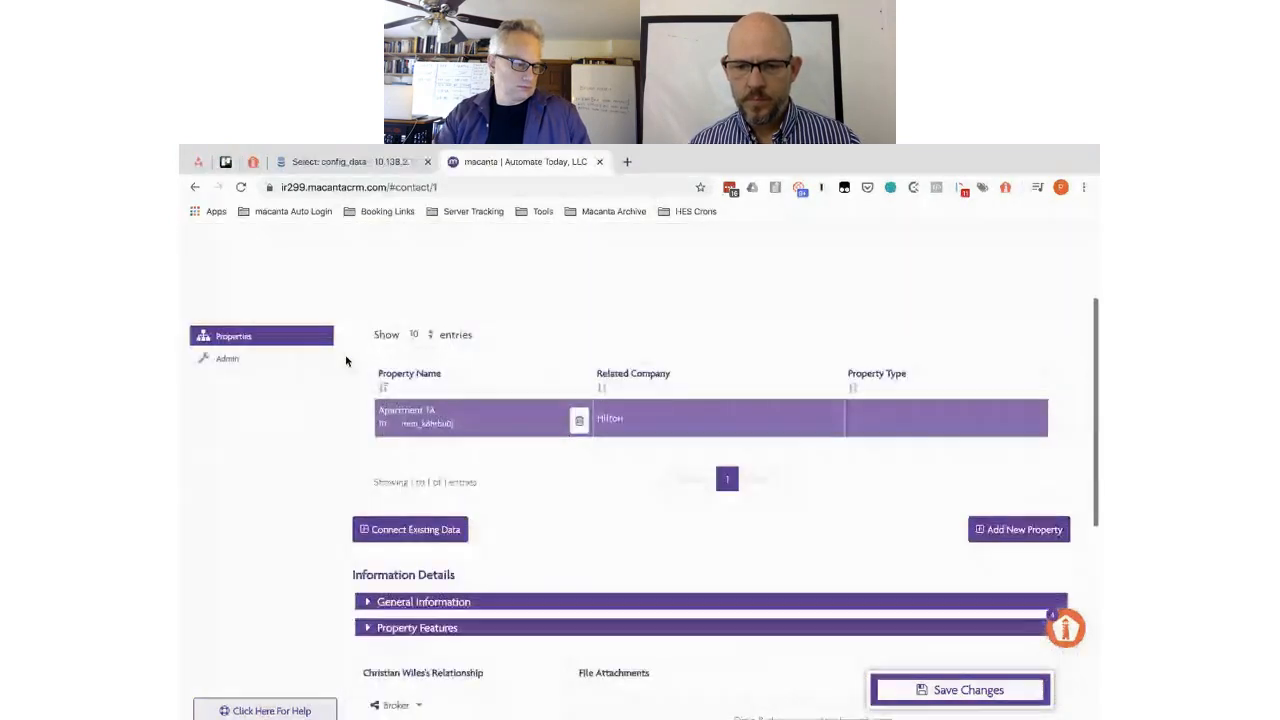
pyautogui.scroll(1, 345, 355)
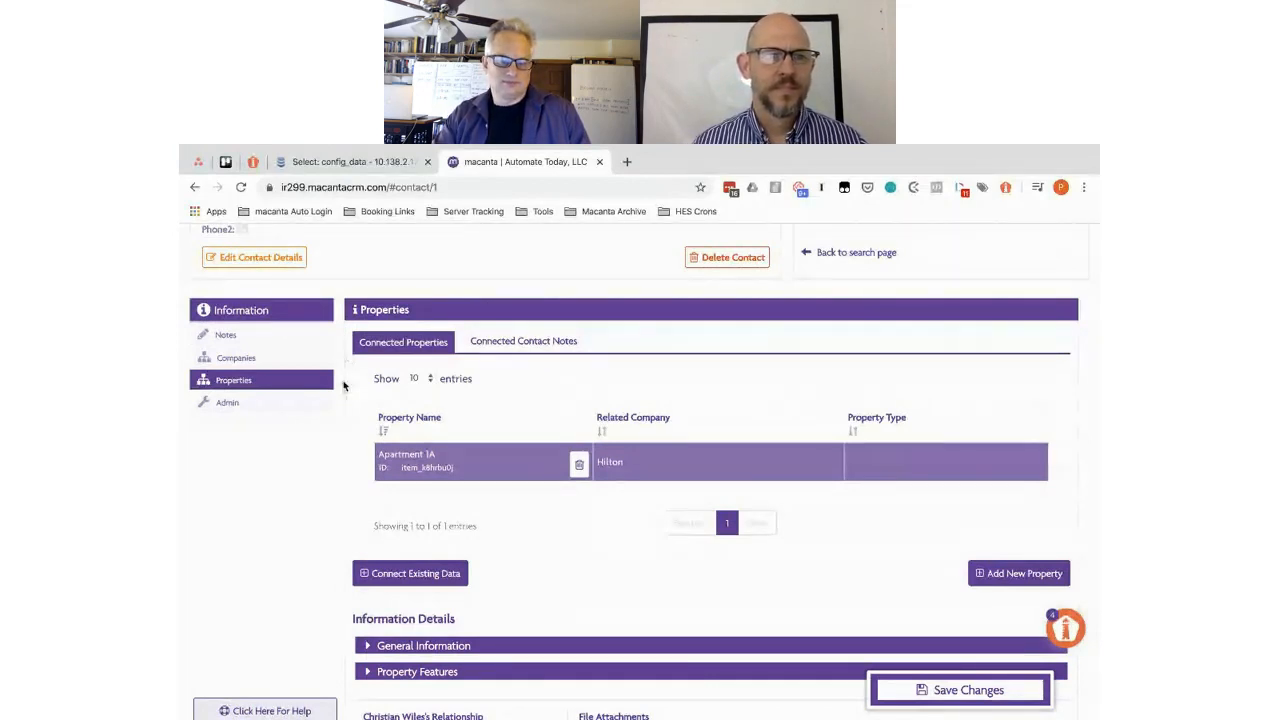
# - Show the contact's Companies section, listing The Hyatt and Hilton
pyautogui.scroll(1, 346, 387)
pyautogui.scroll(2, 345, 387)
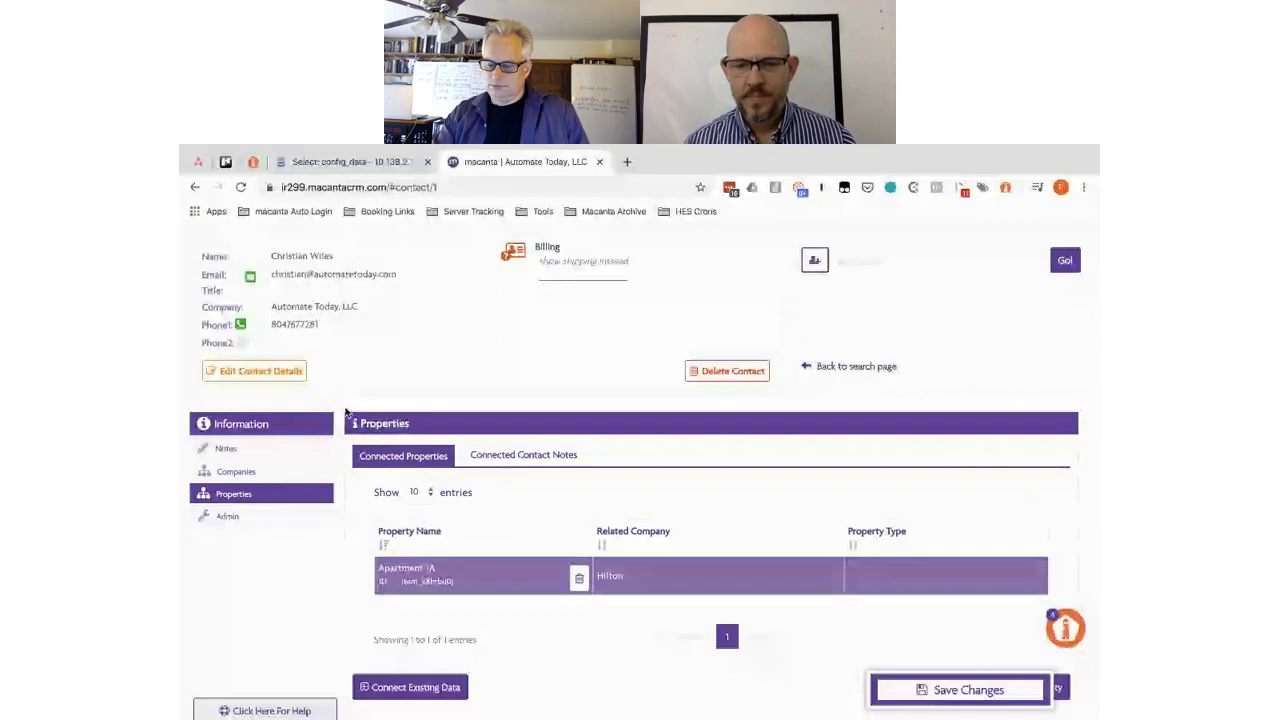
pyautogui.click(238, 472)
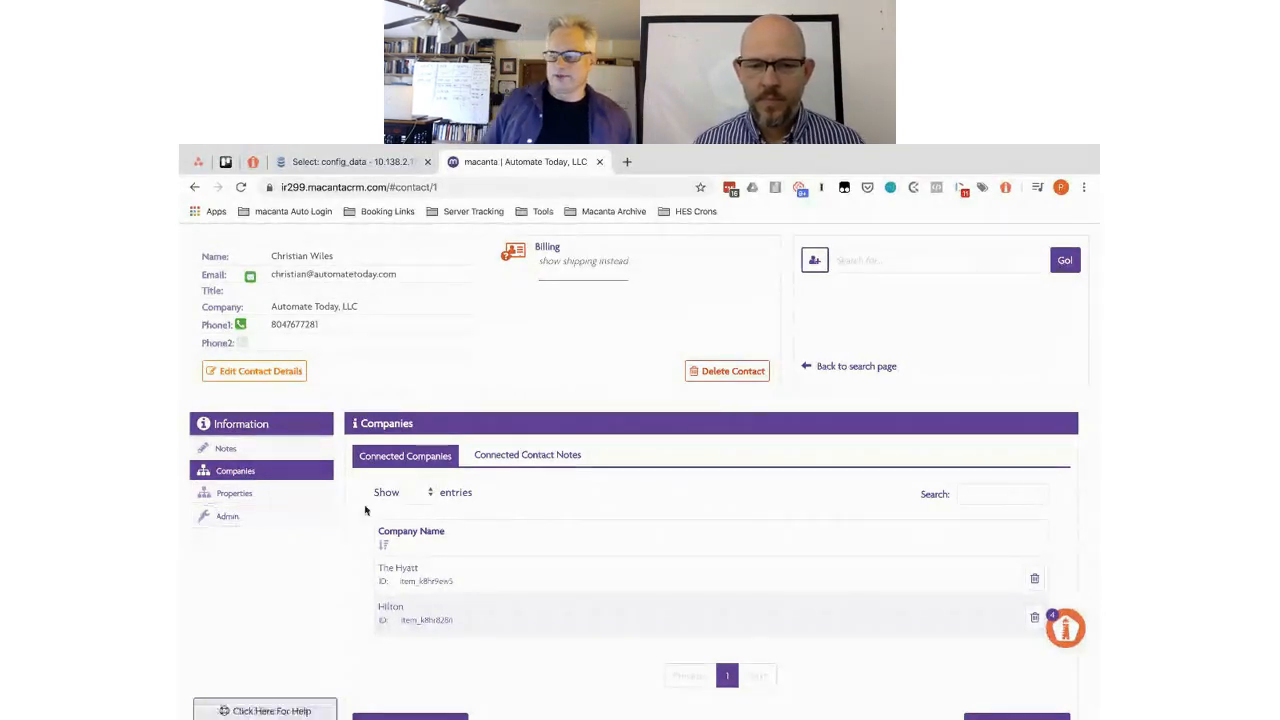
pyautogui.scroll(-2, 364, 510)
pyautogui.scroll(1, 364, 510)
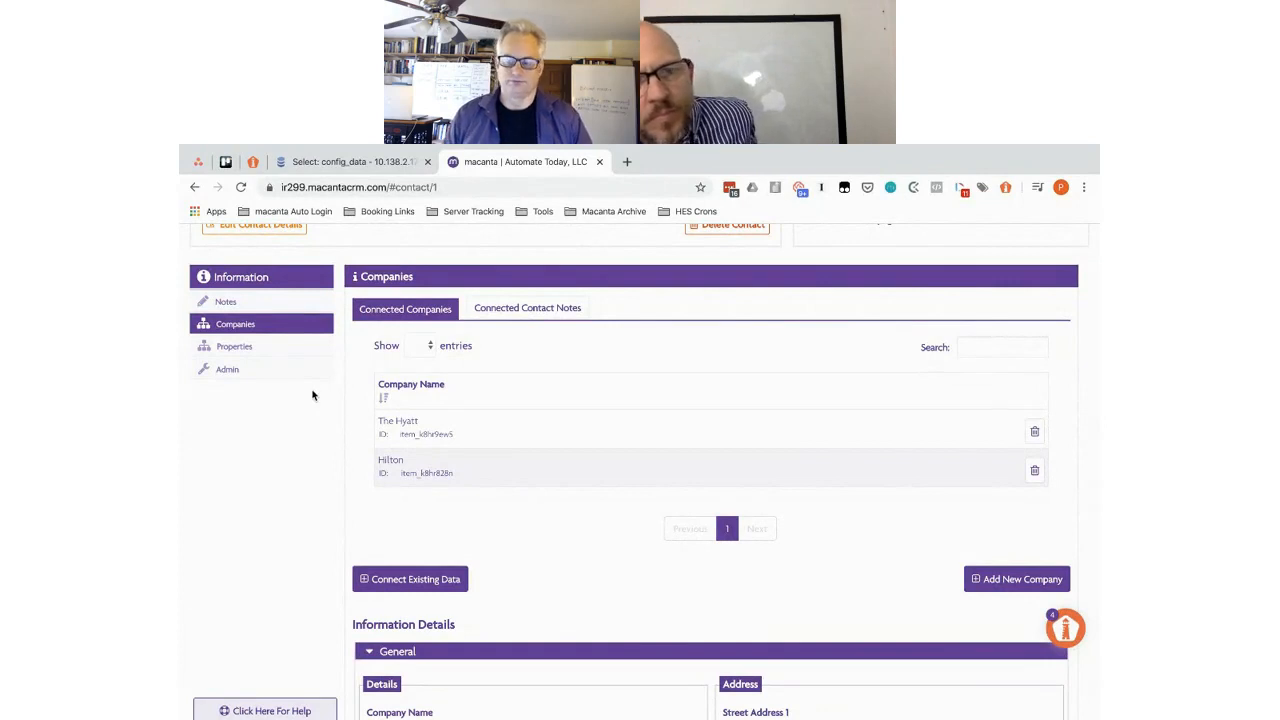
# - In Admin Relationships, add a relationship named 'Lessee' and save the list
pyautogui.click(228, 370)
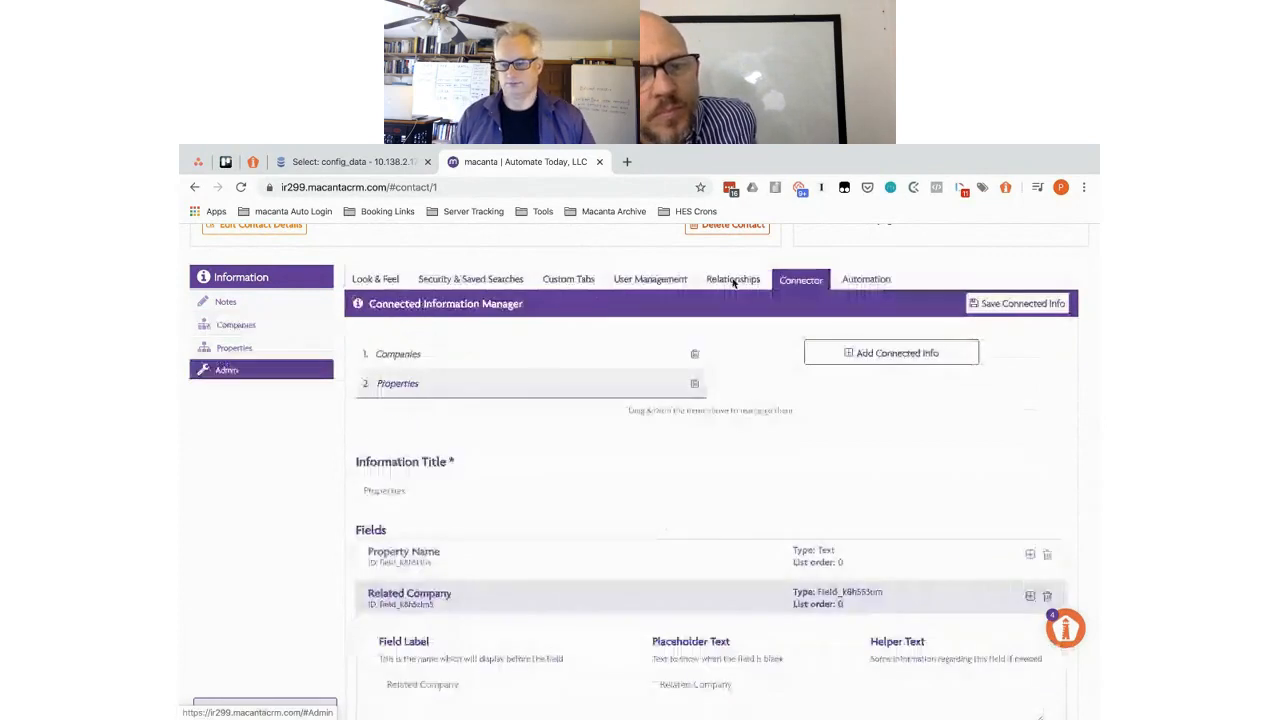
pyautogui.click(731, 280)
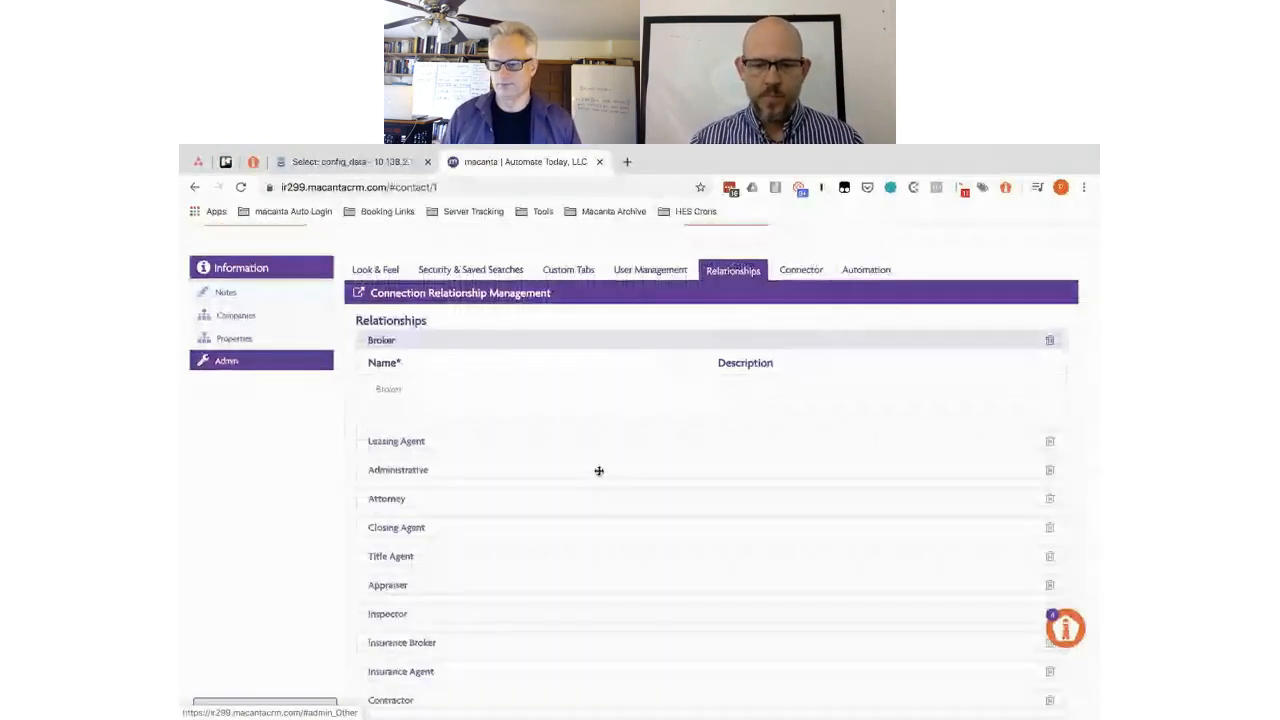
pyautogui.scroll(-5, 599, 471)
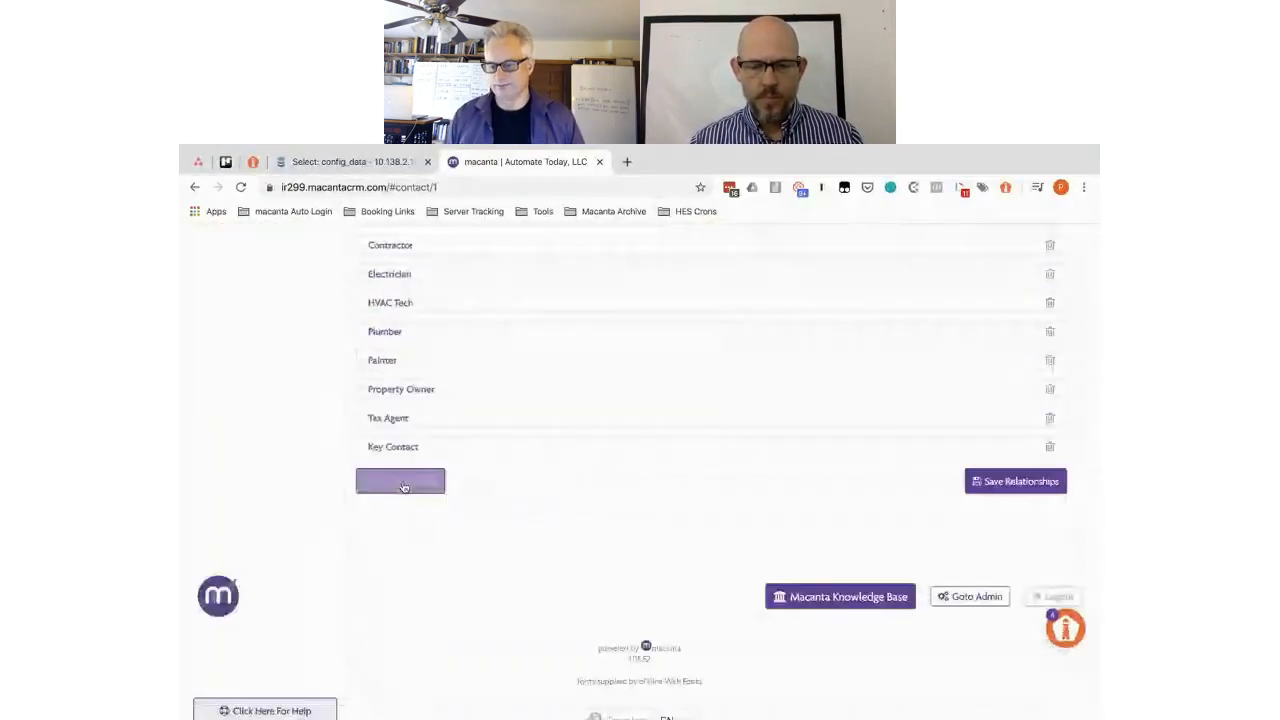
pyautogui.click(425, 483)
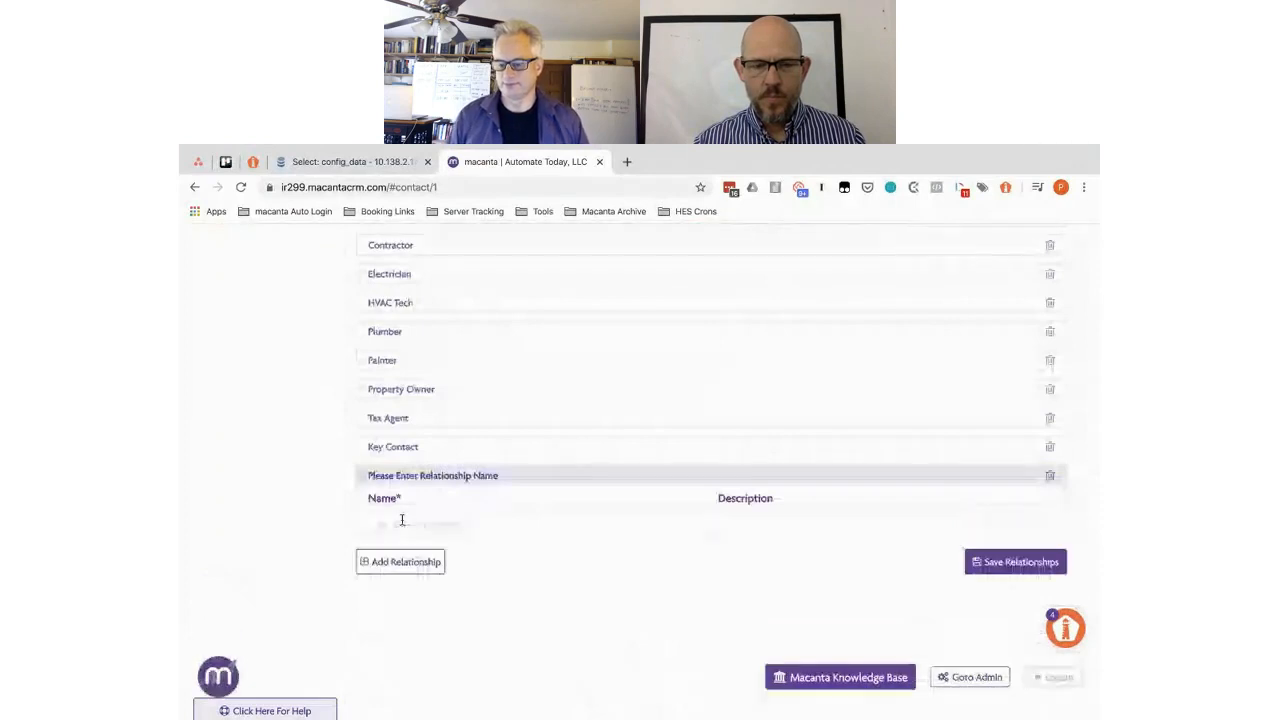
pyautogui.click(399, 523)
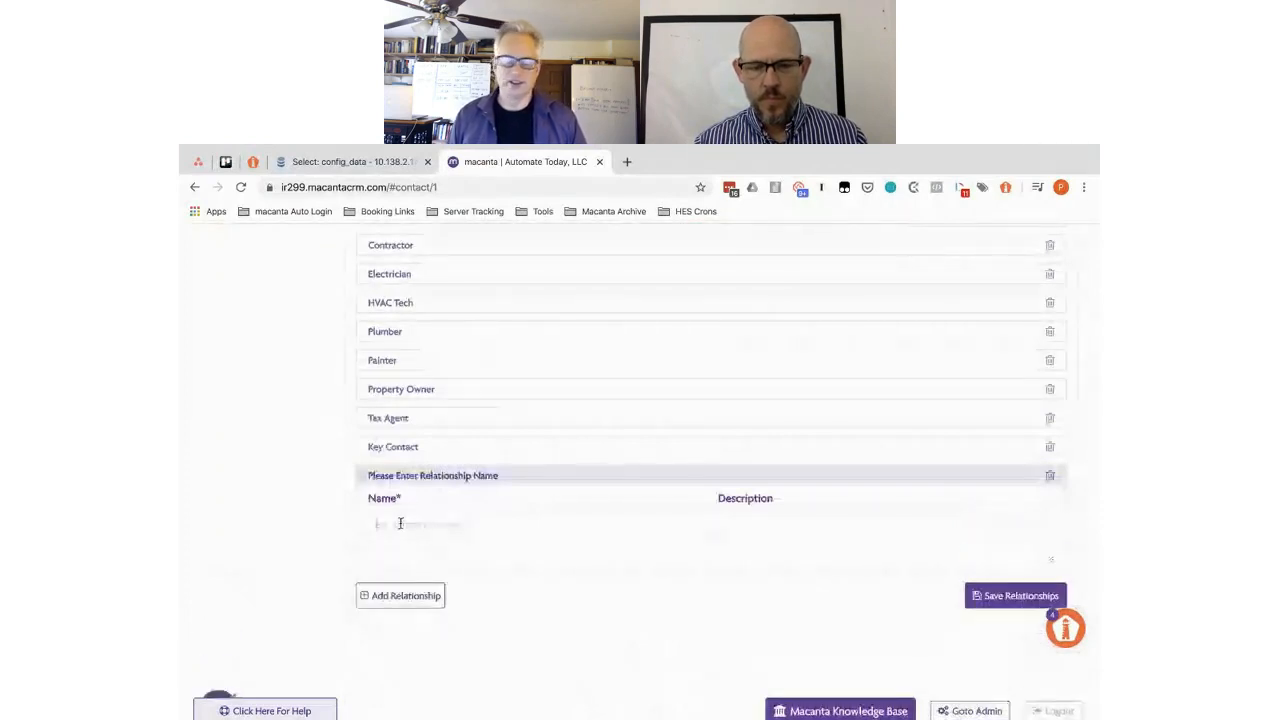
pyautogui.write('Les')
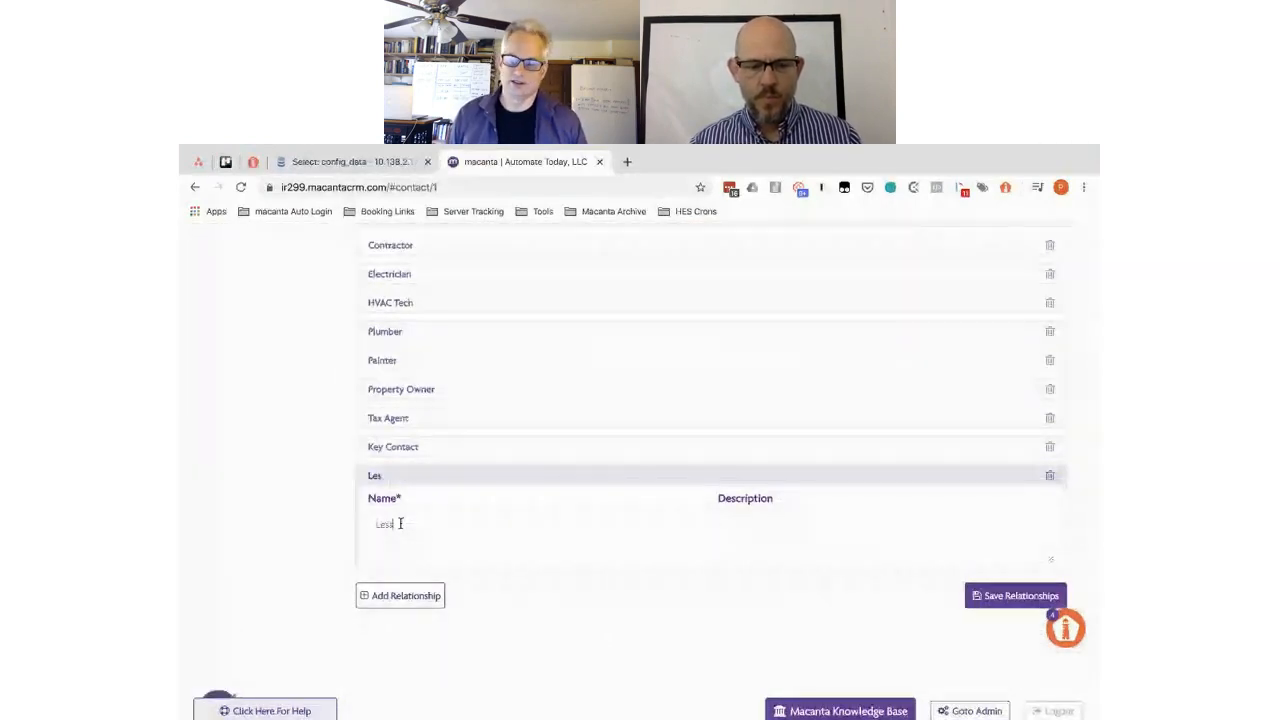
pyautogui.write('see')
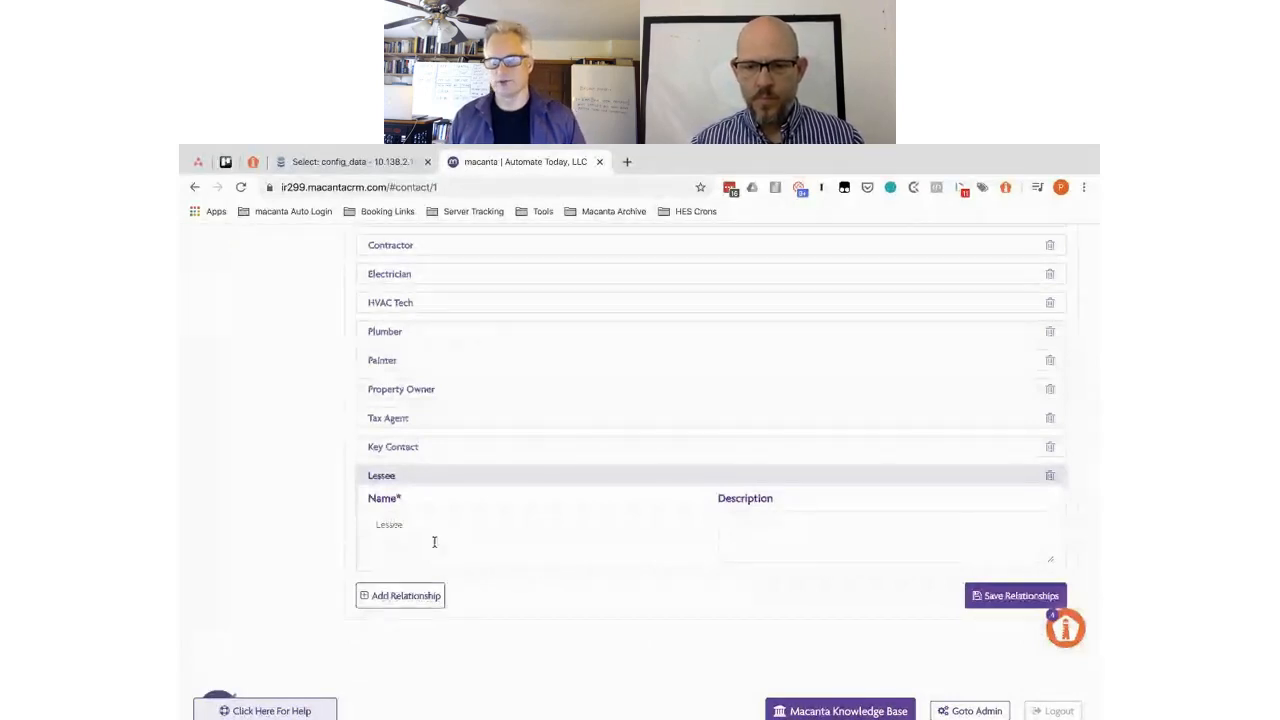
pyautogui.click(1004, 597)
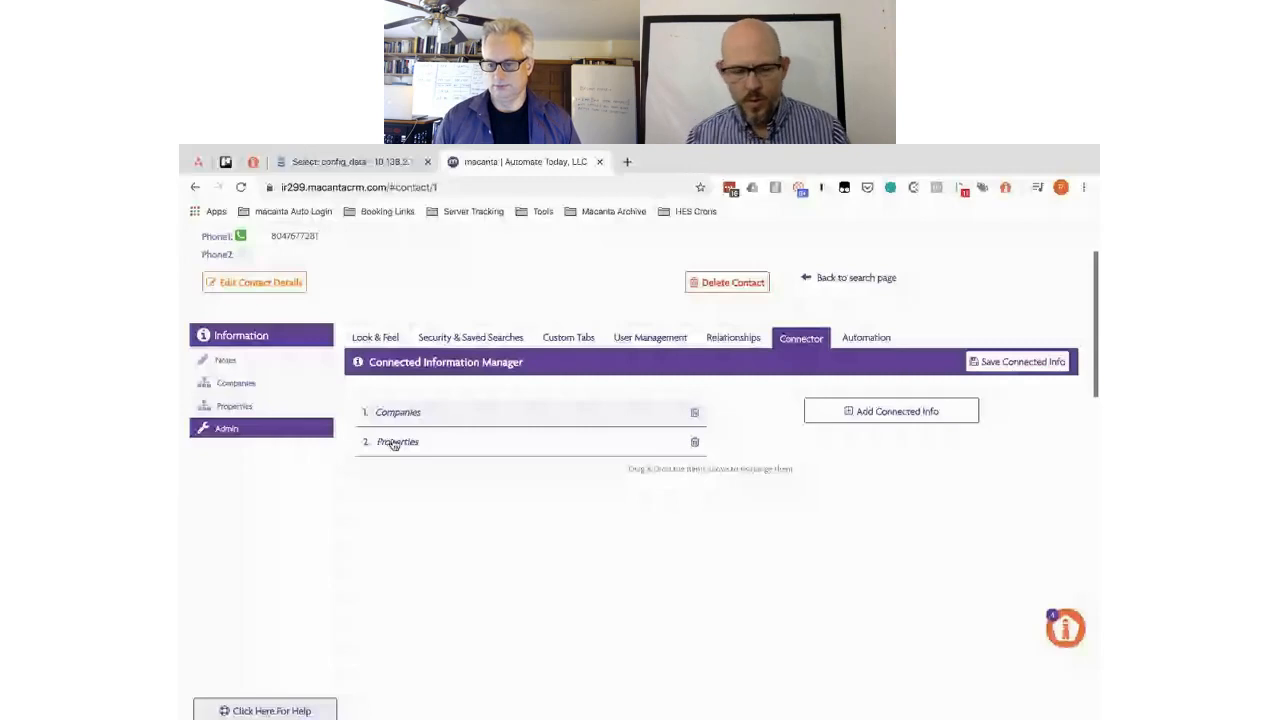
# - Enable Lessee as a Properties relationship allowing multiple entries, and save
pyautogui.click(395, 443)
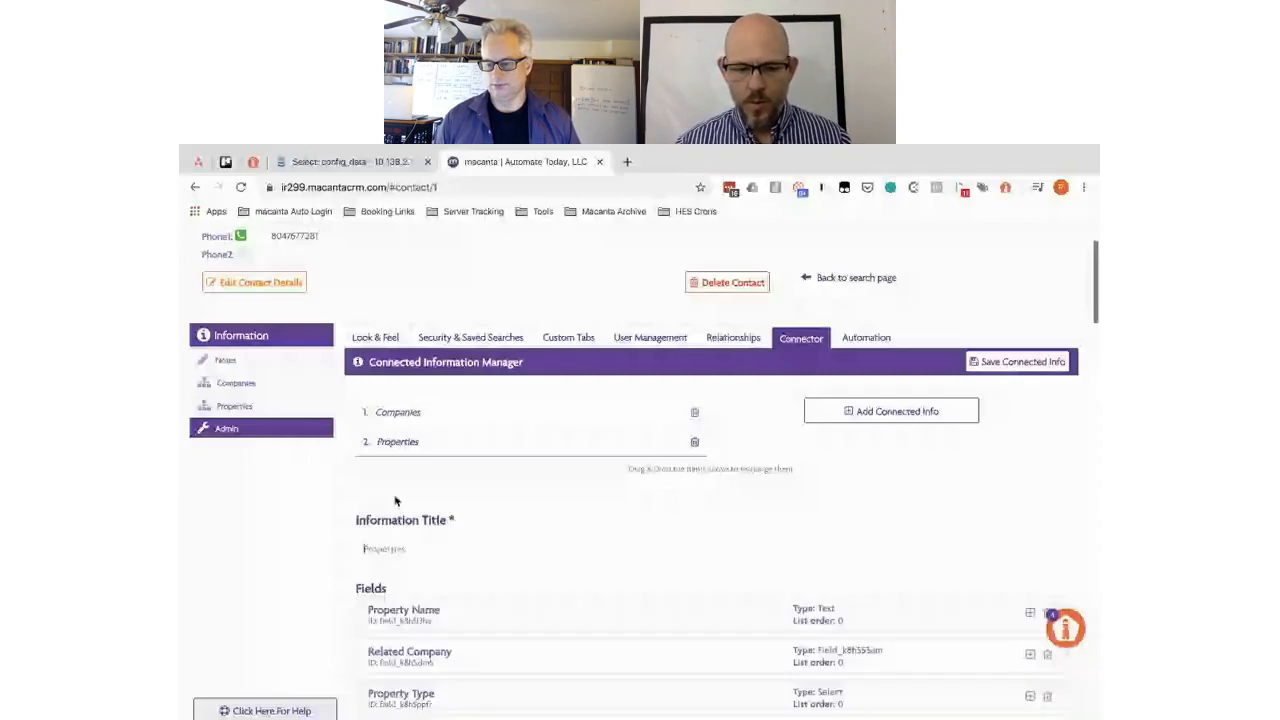
pyautogui.scroll(-15, 372, 488)
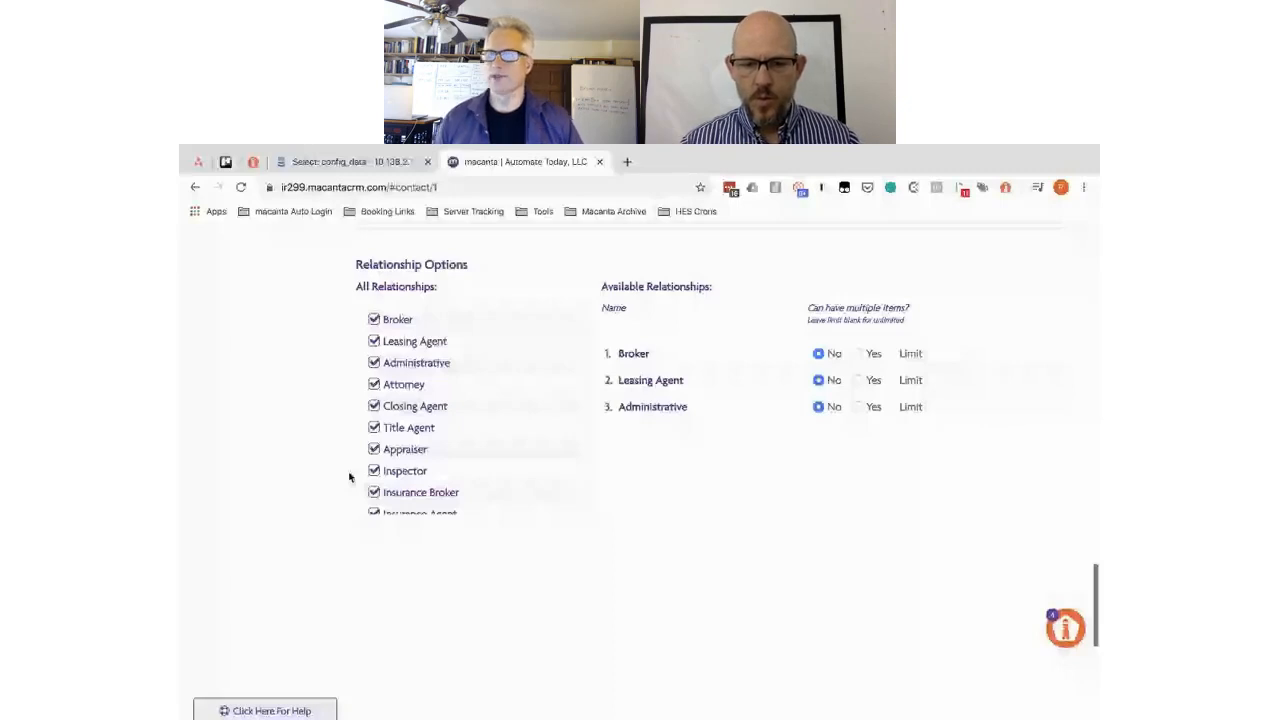
pyautogui.scroll(-1, 349, 477)
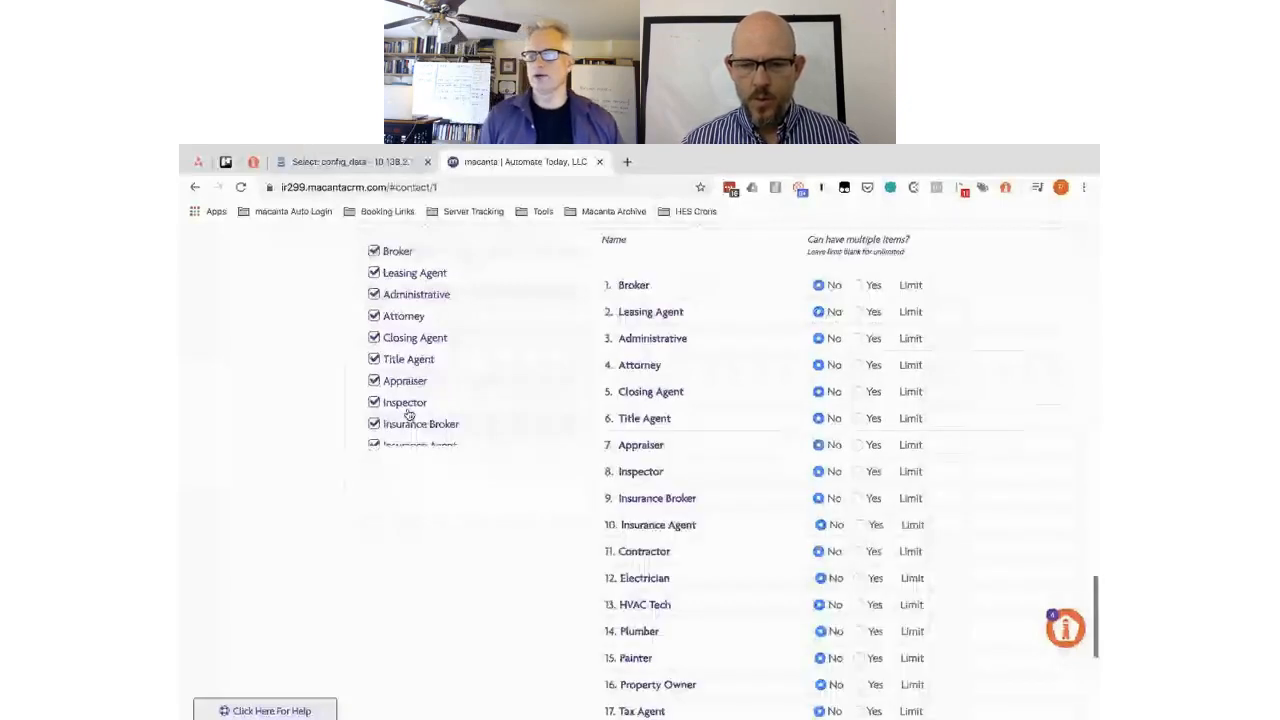
pyautogui.scroll(-1, 430, 390)
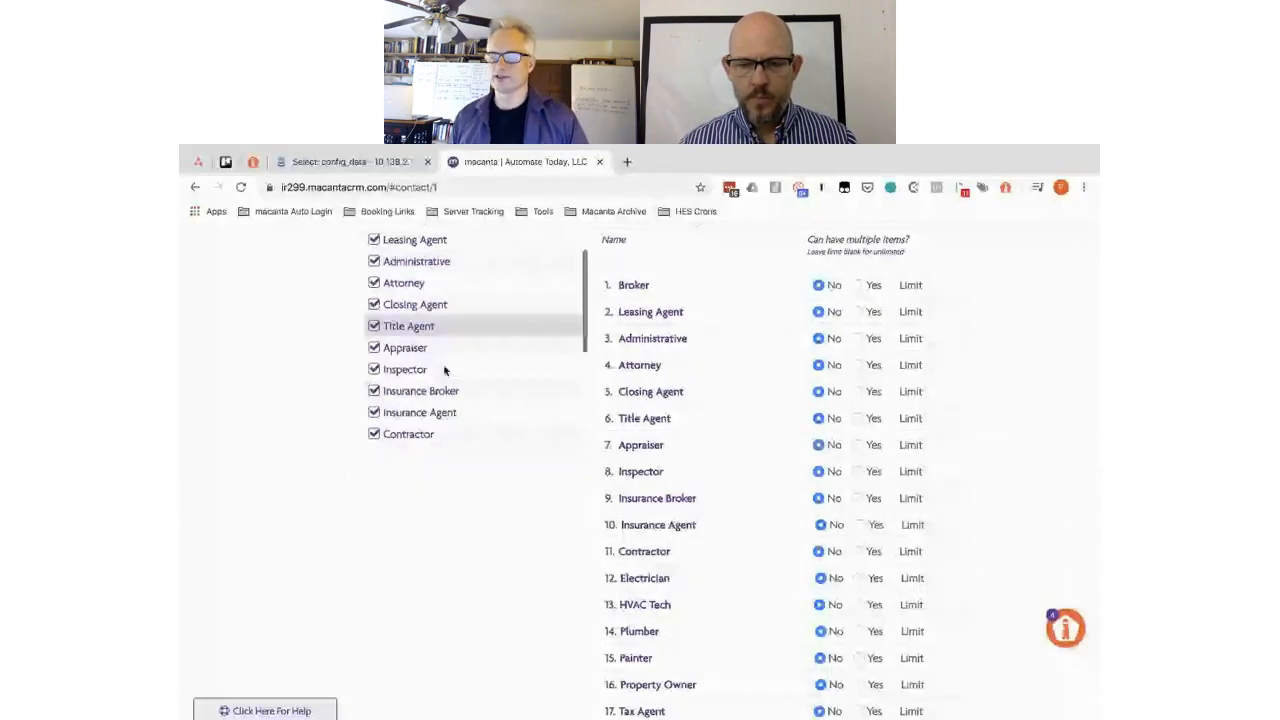
pyautogui.scroll(-2, 445, 370)
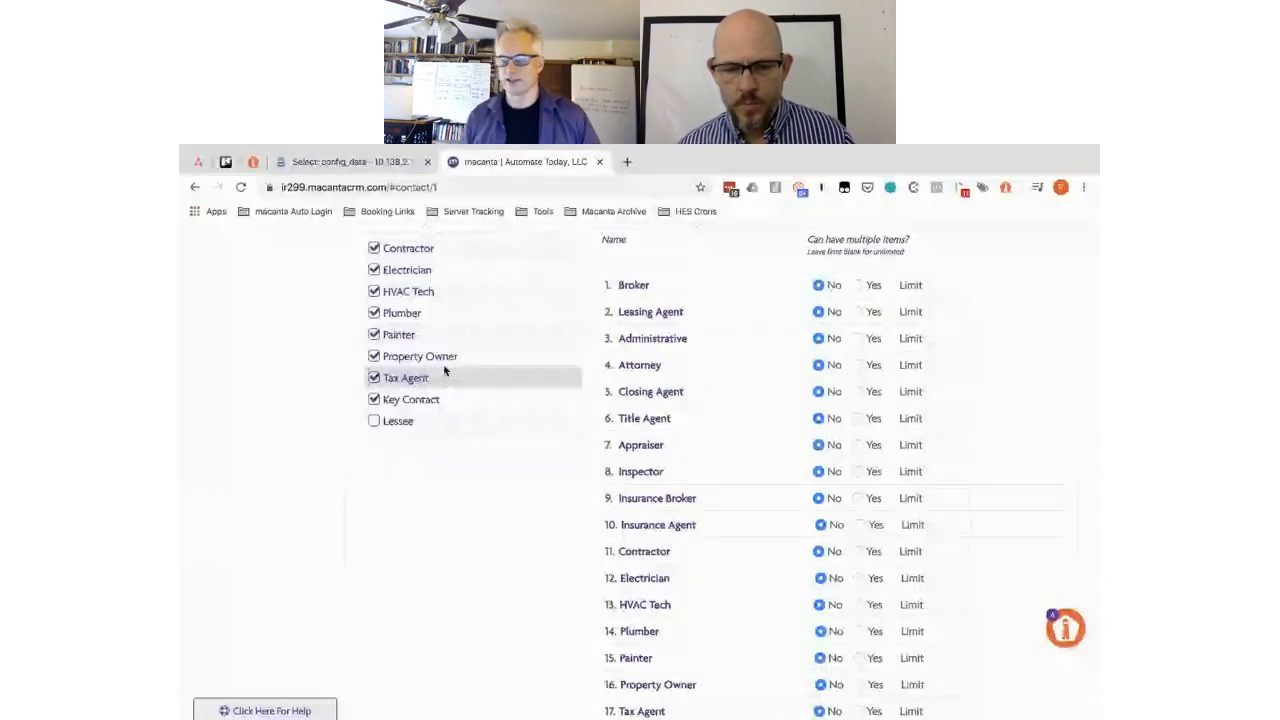
pyautogui.click(373, 423)
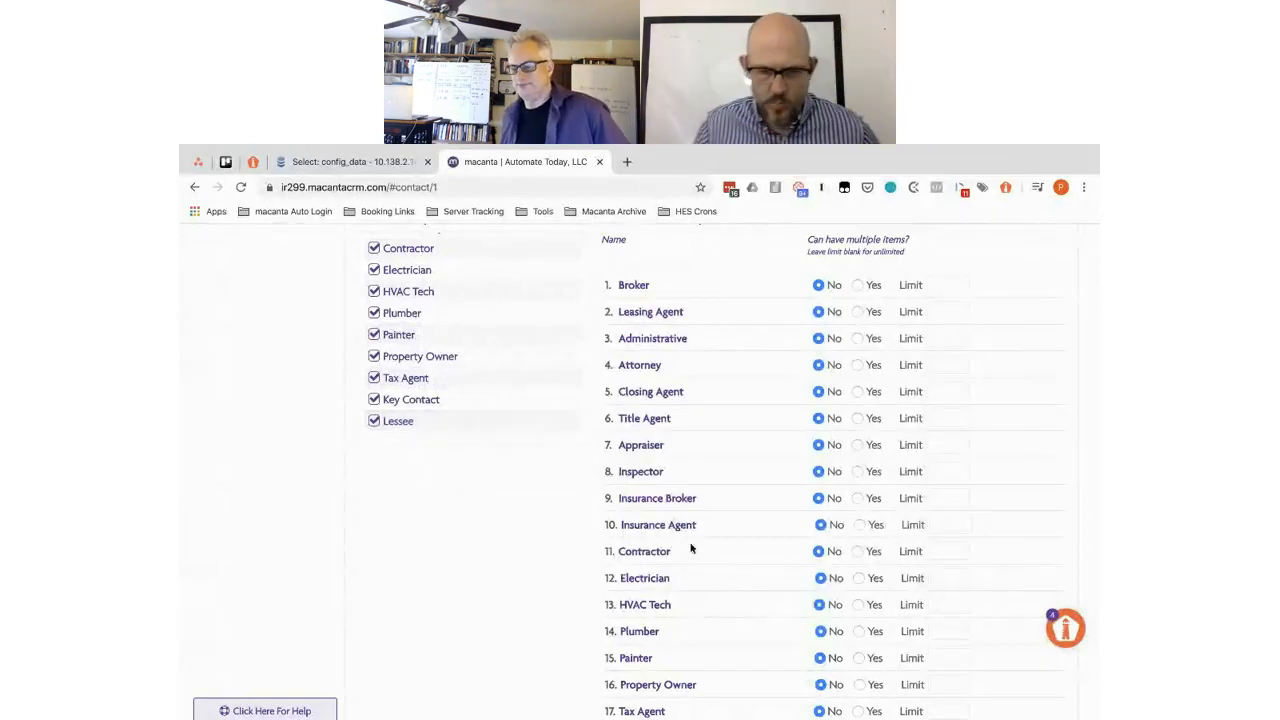
pyautogui.scroll(-5, 689, 543)
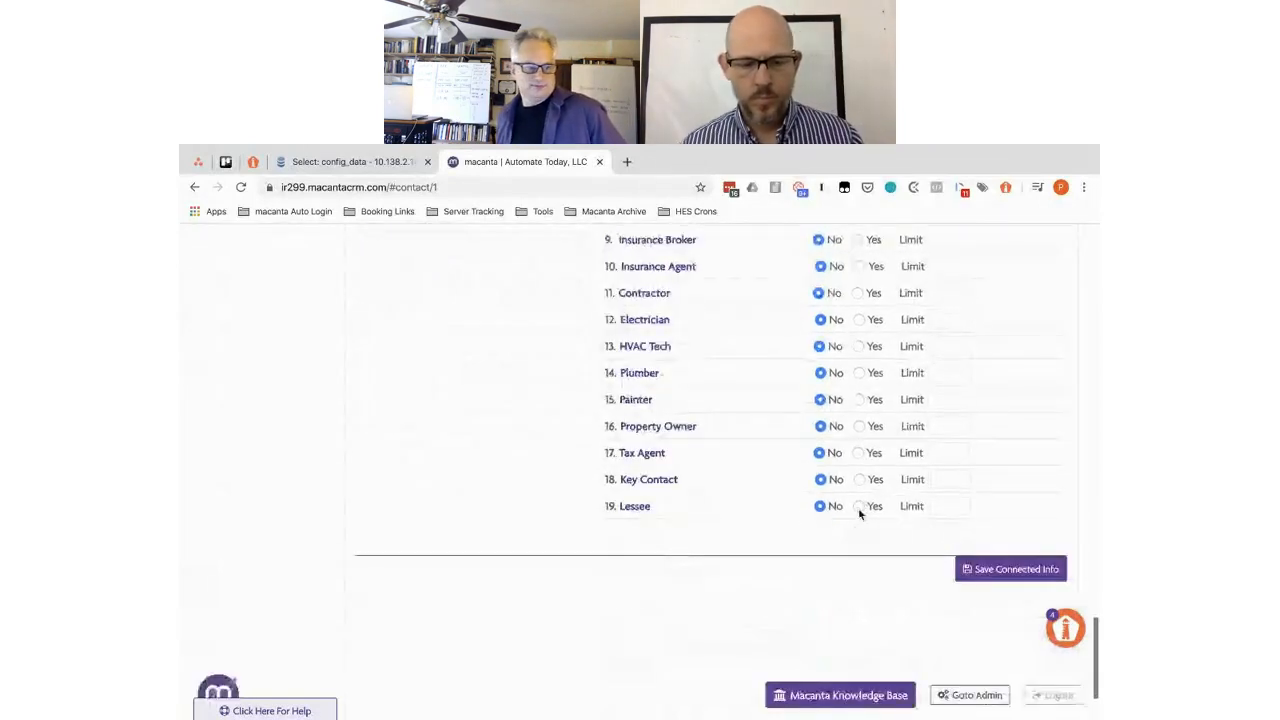
pyautogui.click(858, 507)
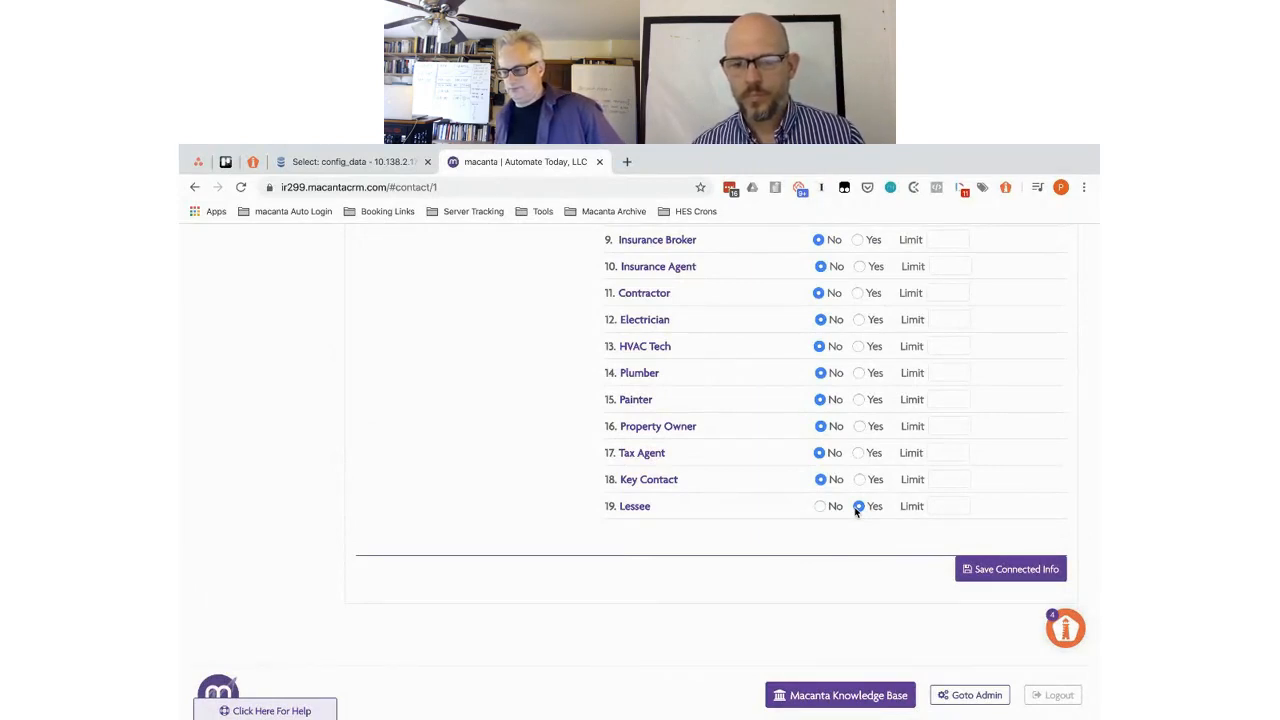
pyautogui.click(1003, 572)
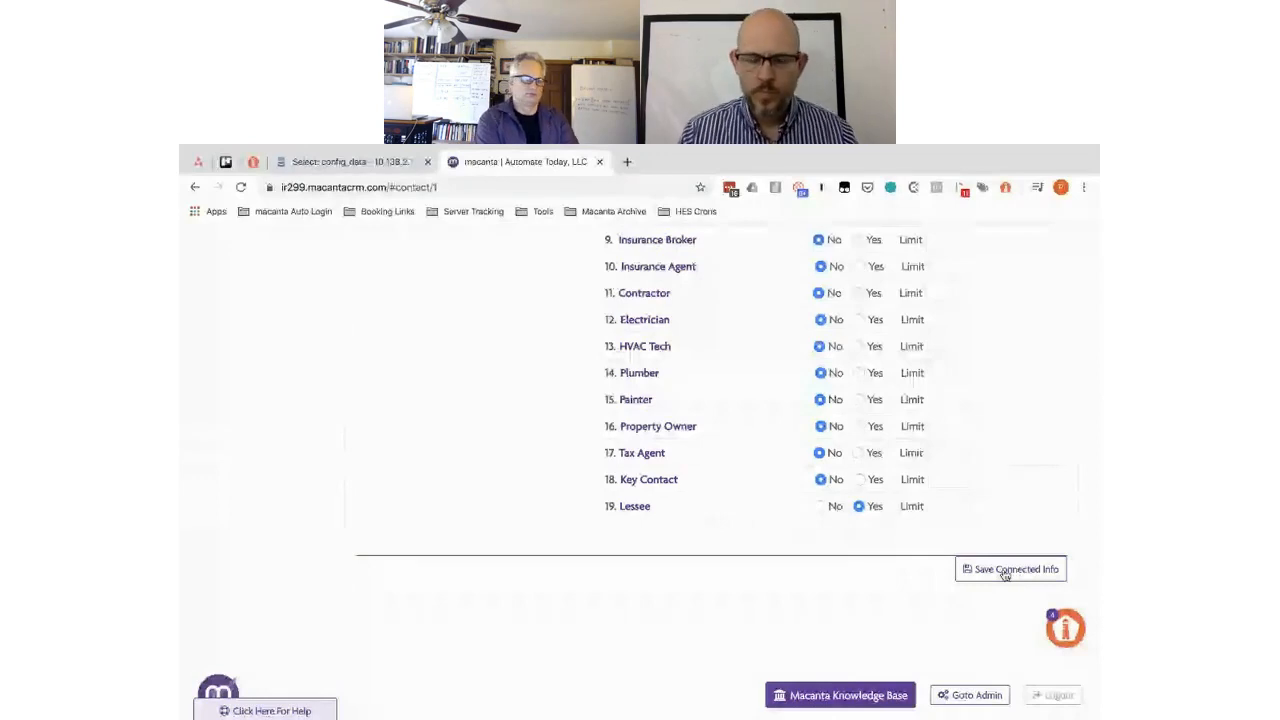
pyautogui.click(1005, 570)
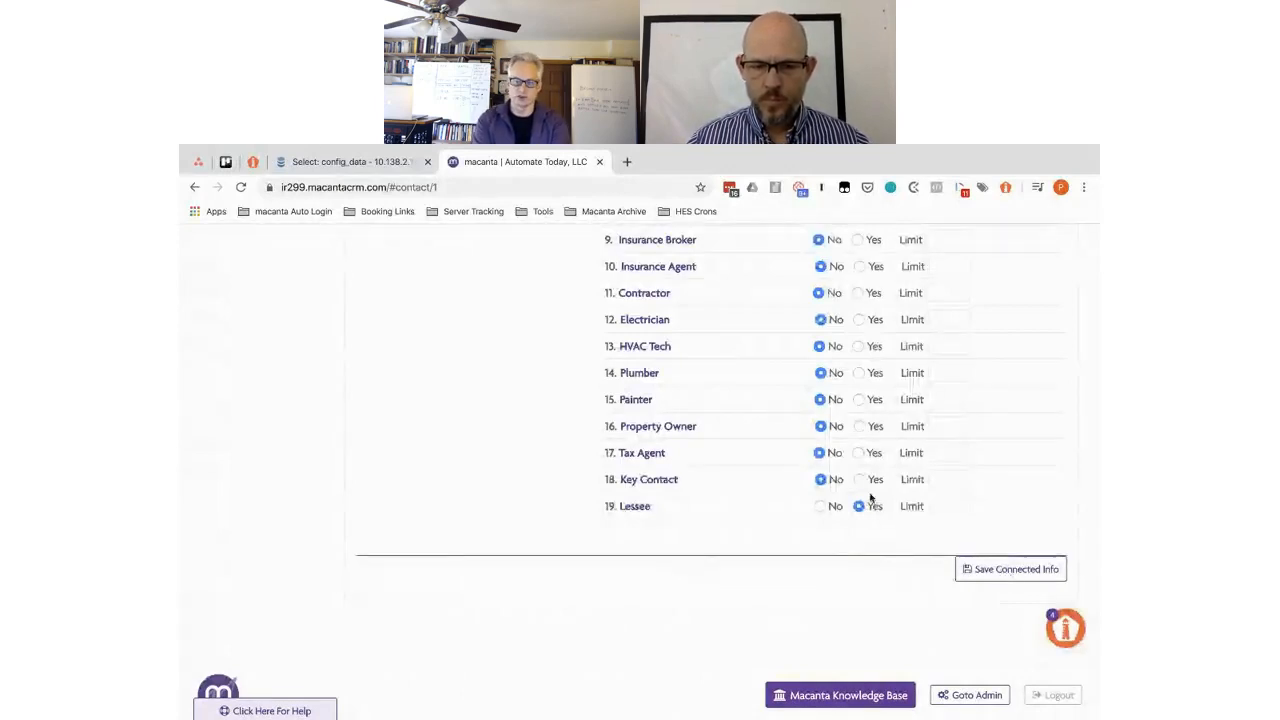
# - Set Lessee back to a single entry, save, and reload the page
pyautogui.click(820, 506)
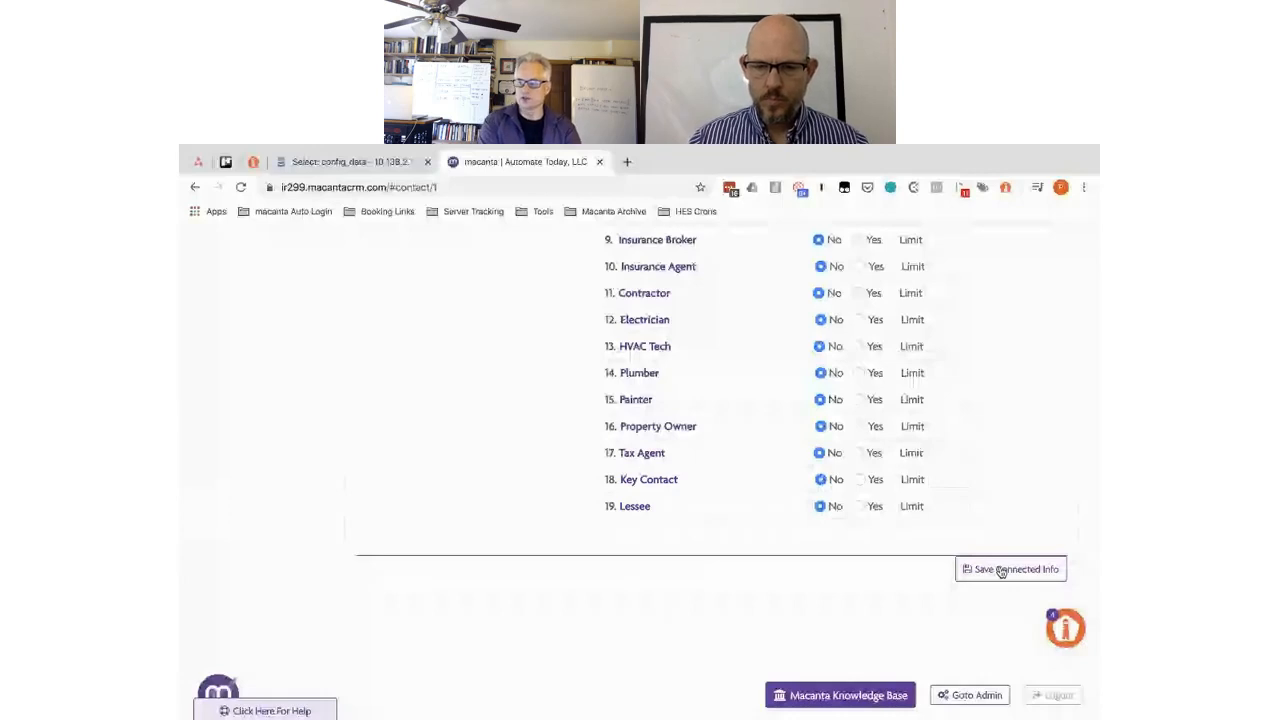
pyautogui.click(1000, 570)
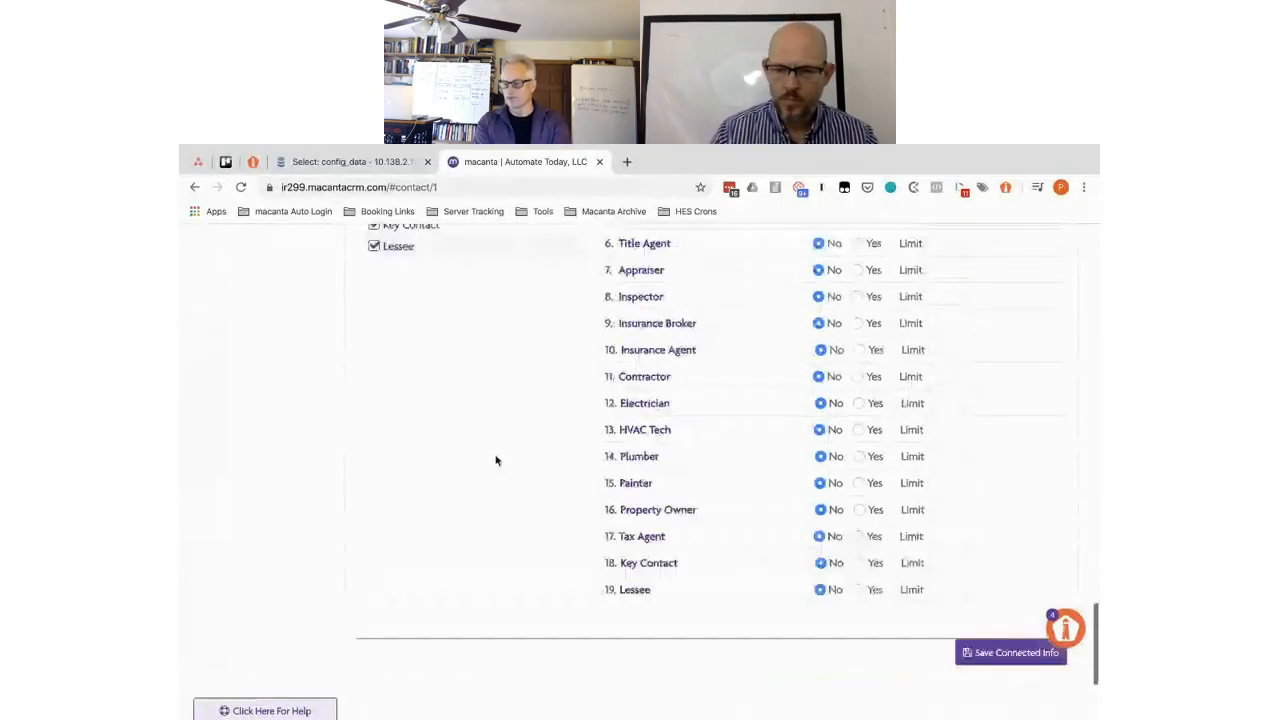
pyautogui.click(279, 216)
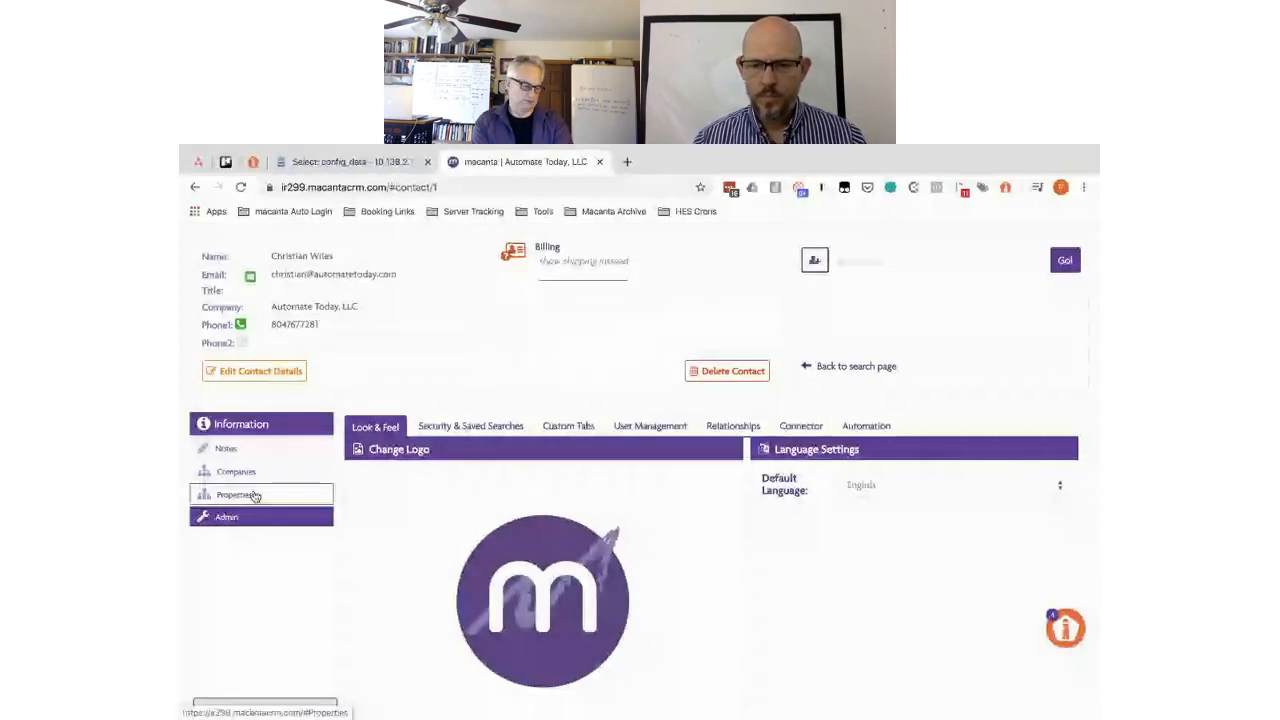
# - Go back to the contact search page
pyautogui.click(895, 255)
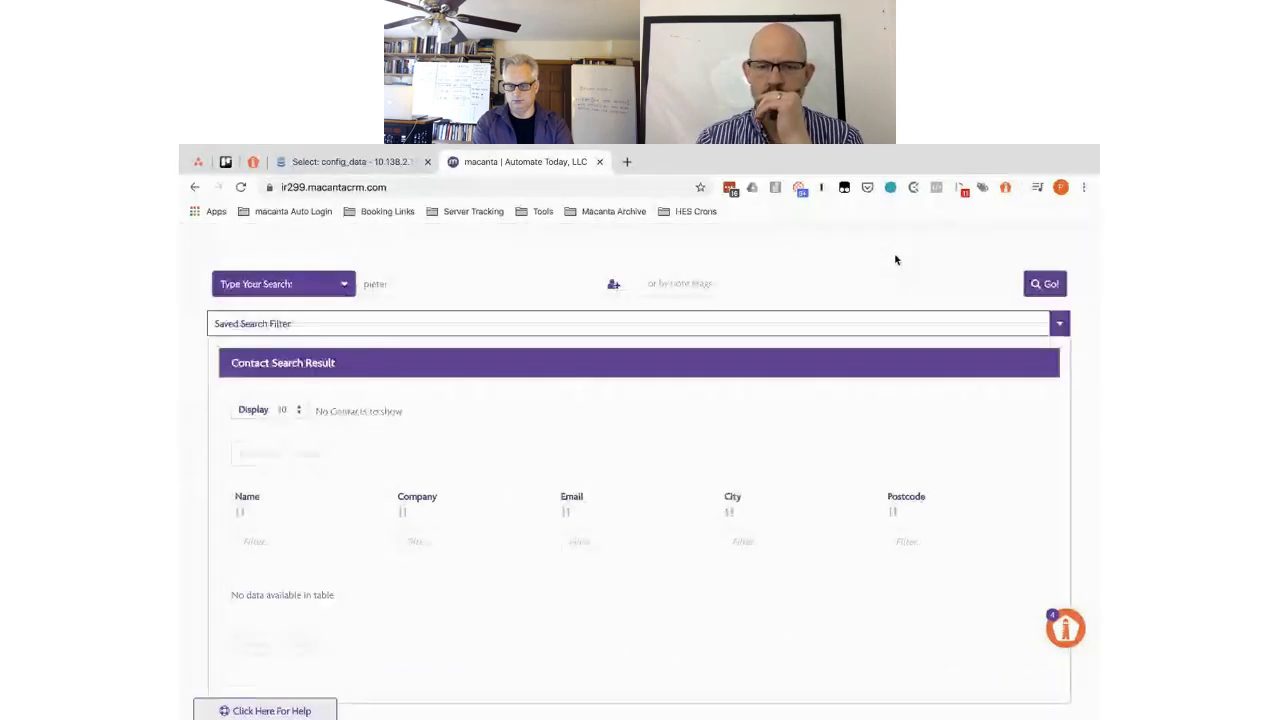
# - Start a new contact with the person's first name, last name, e-mail, and marketing permission ticked
pyautogui.click(615, 288)
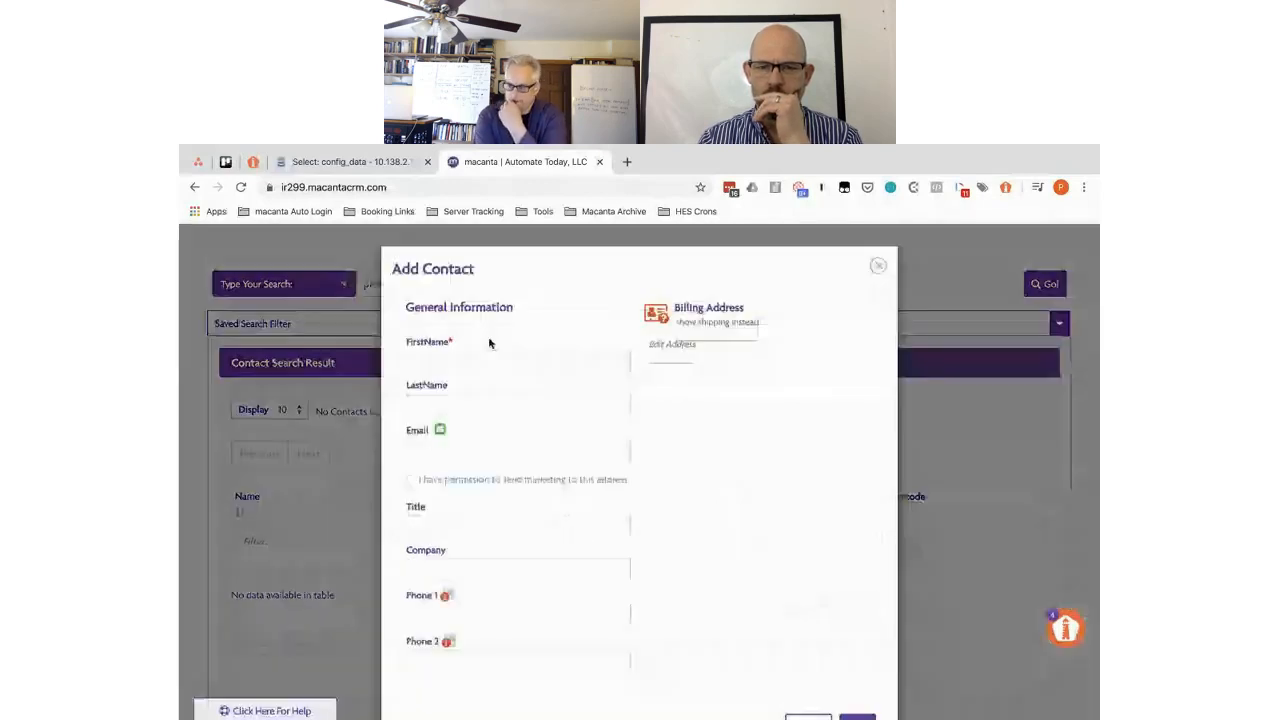
pyautogui.click(436, 352)
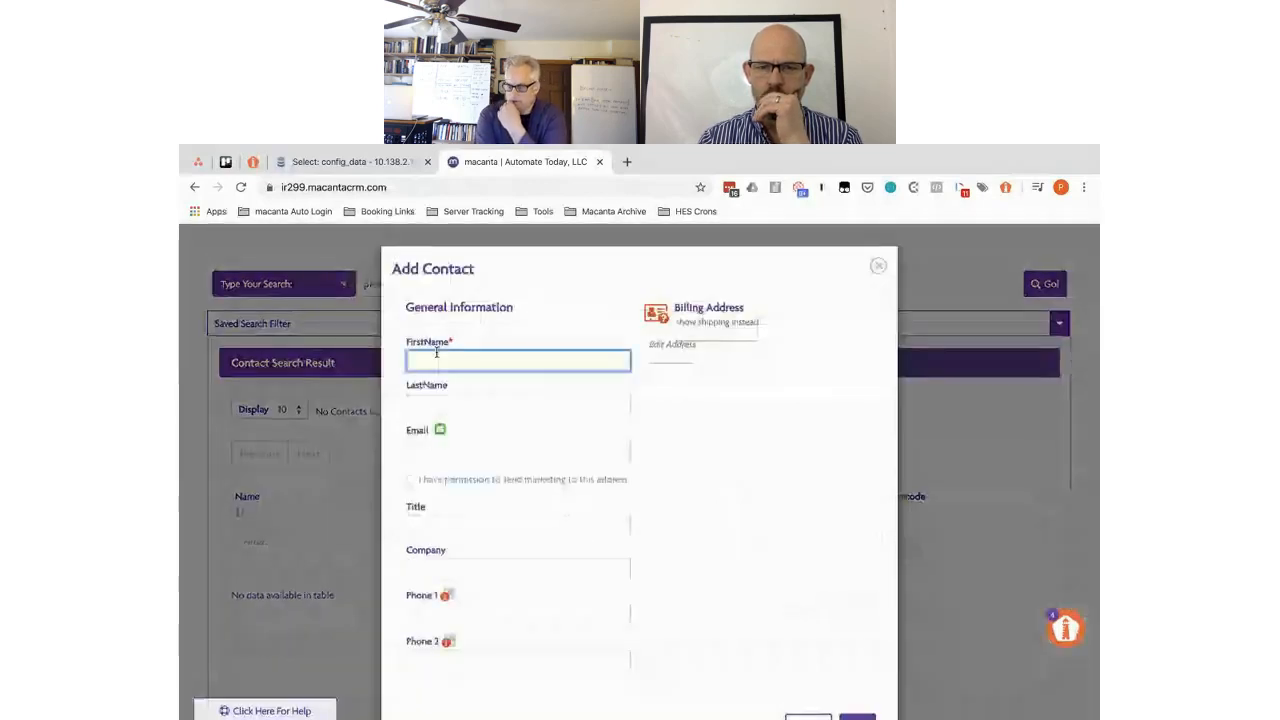
pyautogui.write('Erwin')
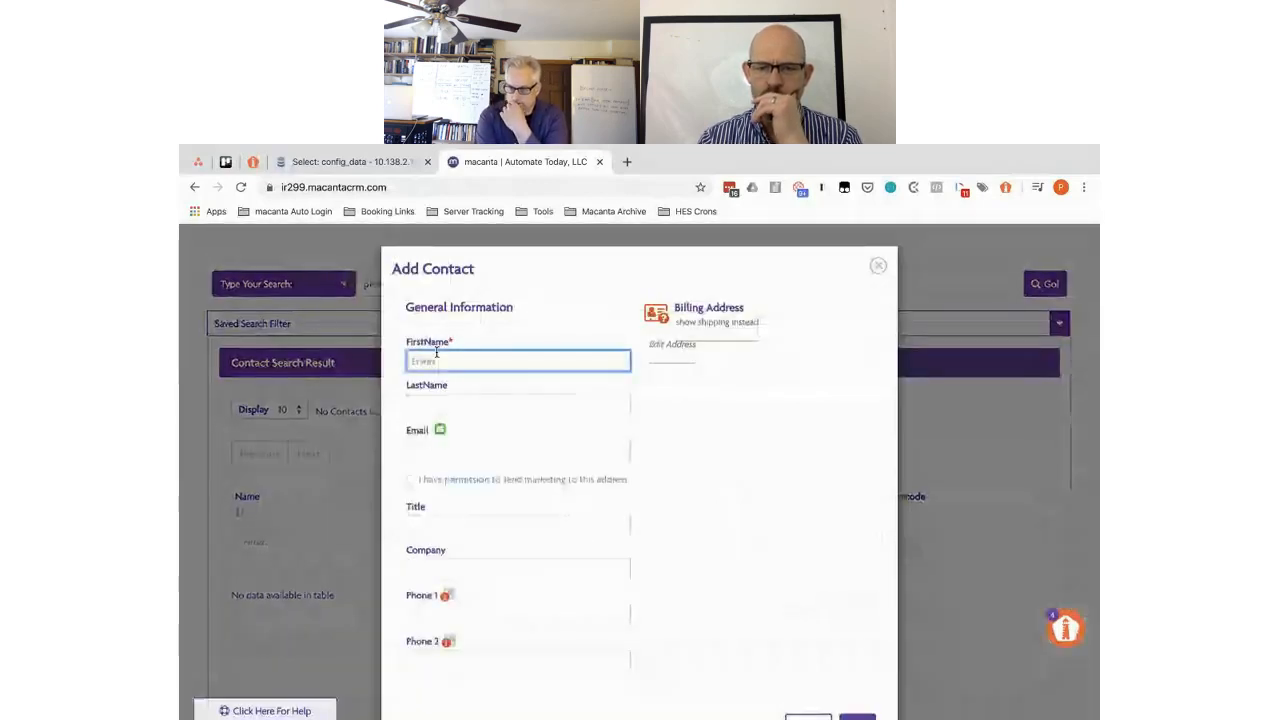
pyautogui.press('Tab')
pyautogui.write('Schrodinger')
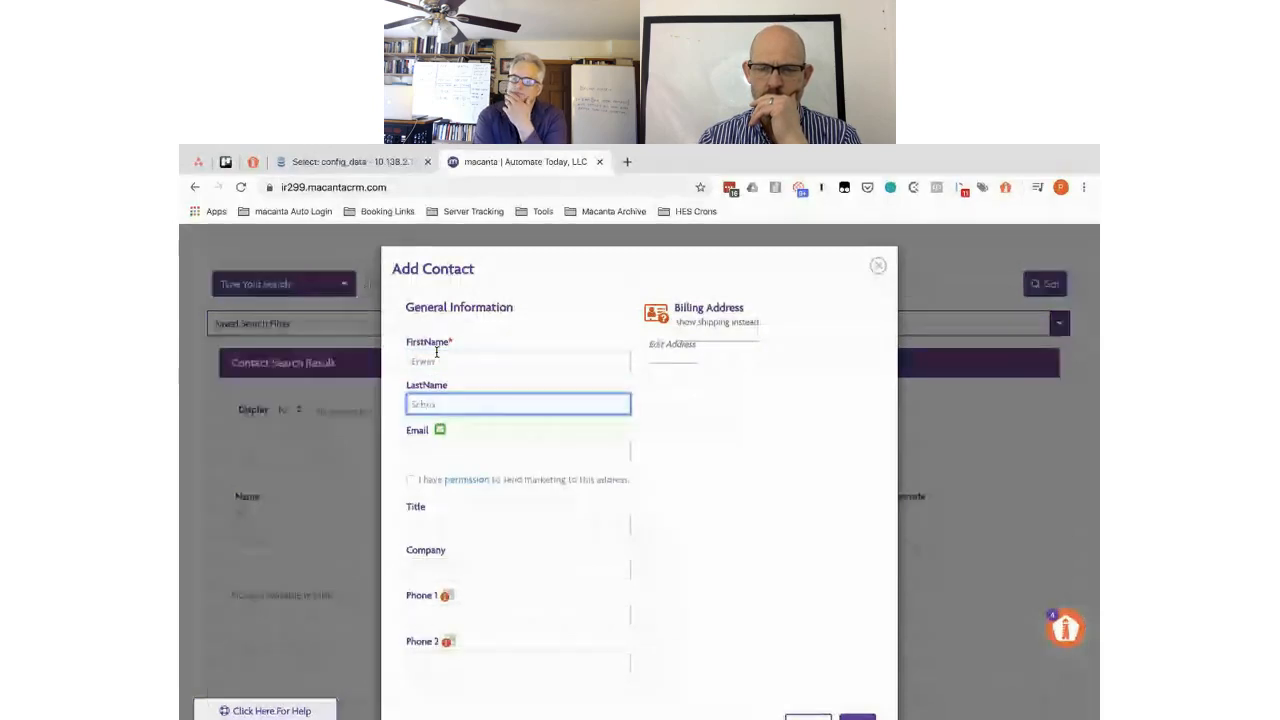
pyautogui.click(419, 451)
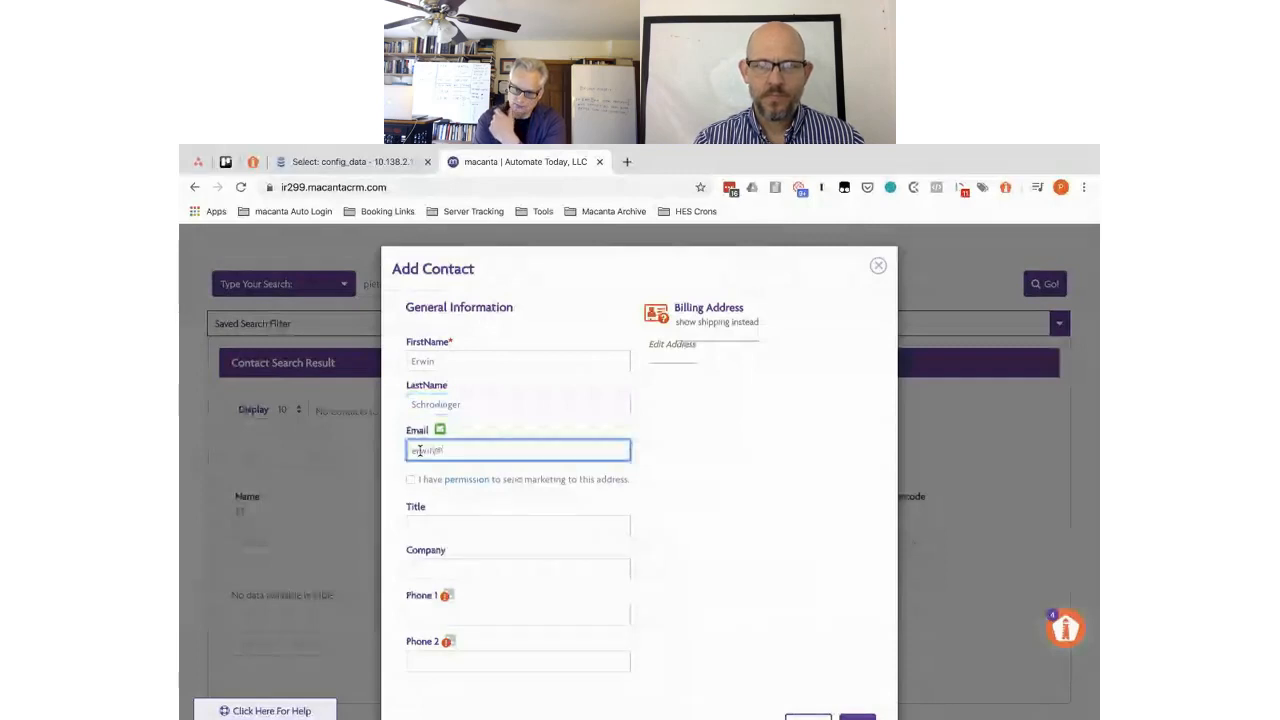
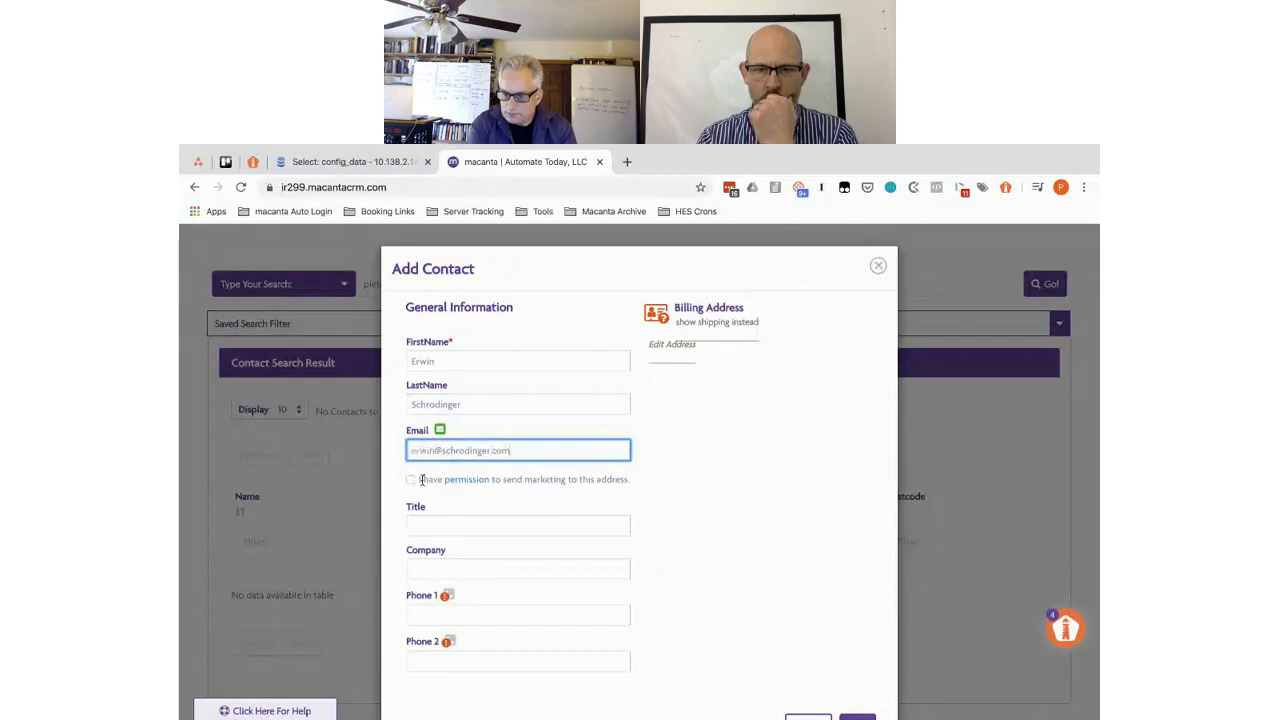
pyautogui.click(421, 480)
# - Enter company 'Devel & Alive' and save the new contact
pyautogui.click(435, 567)
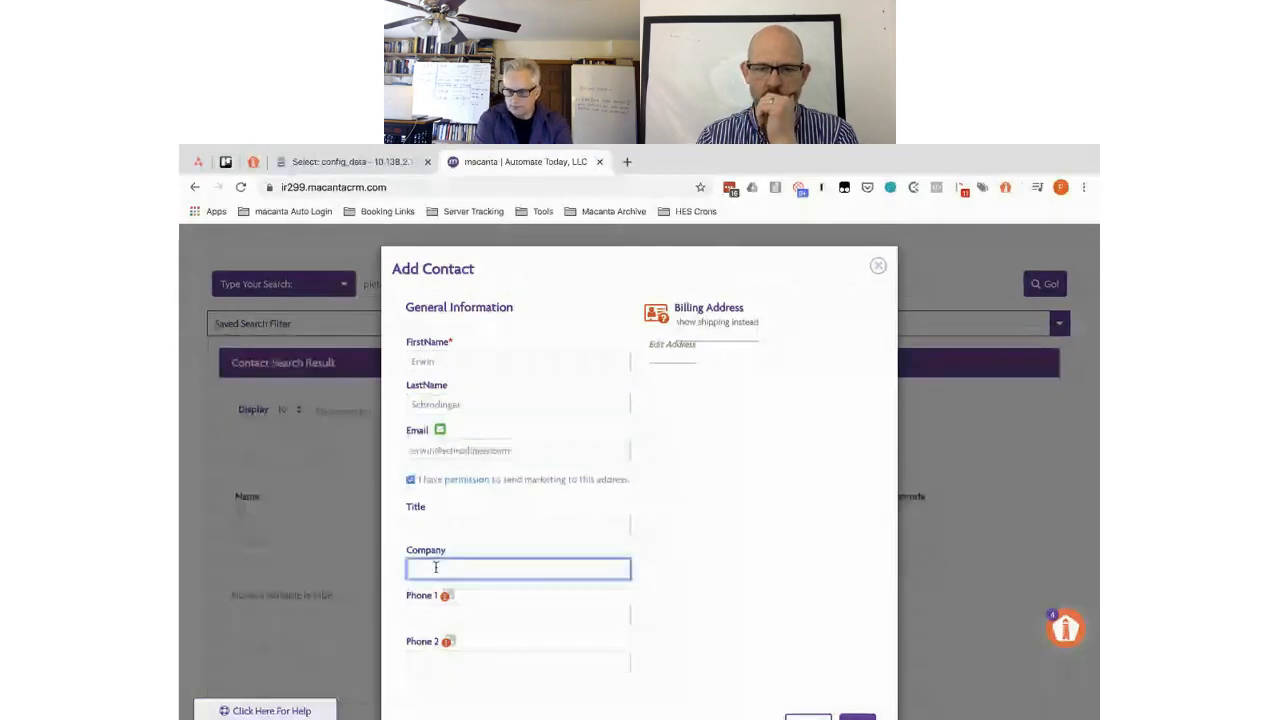
pyautogui.write('Devel & A')
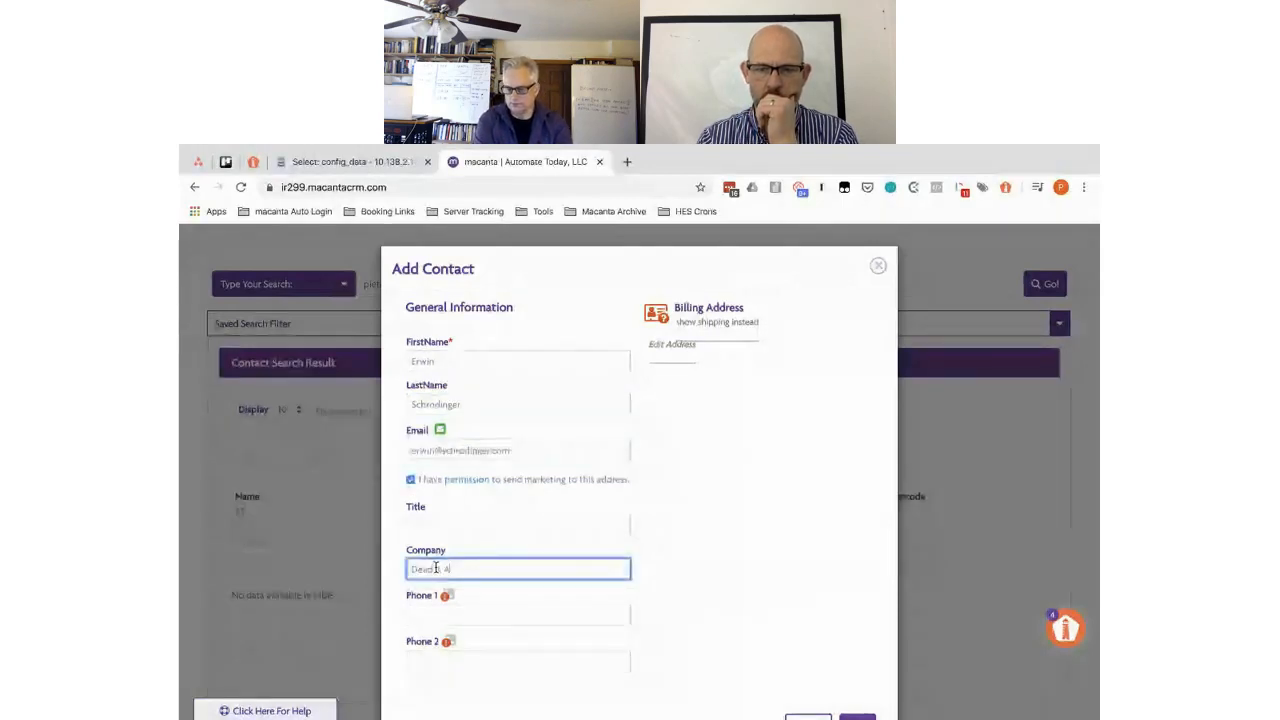
pyautogui.write('live')
pyautogui.scroll(-2, 435, 567)
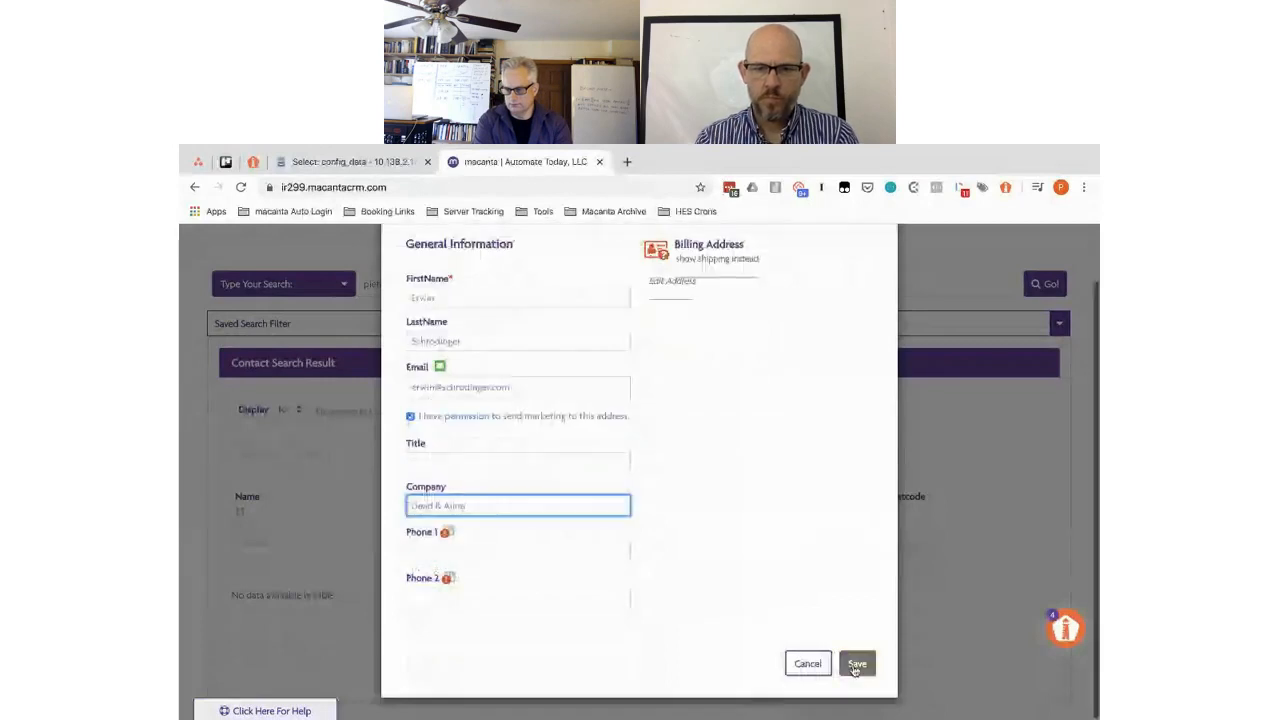
pyautogui.click(855, 665)
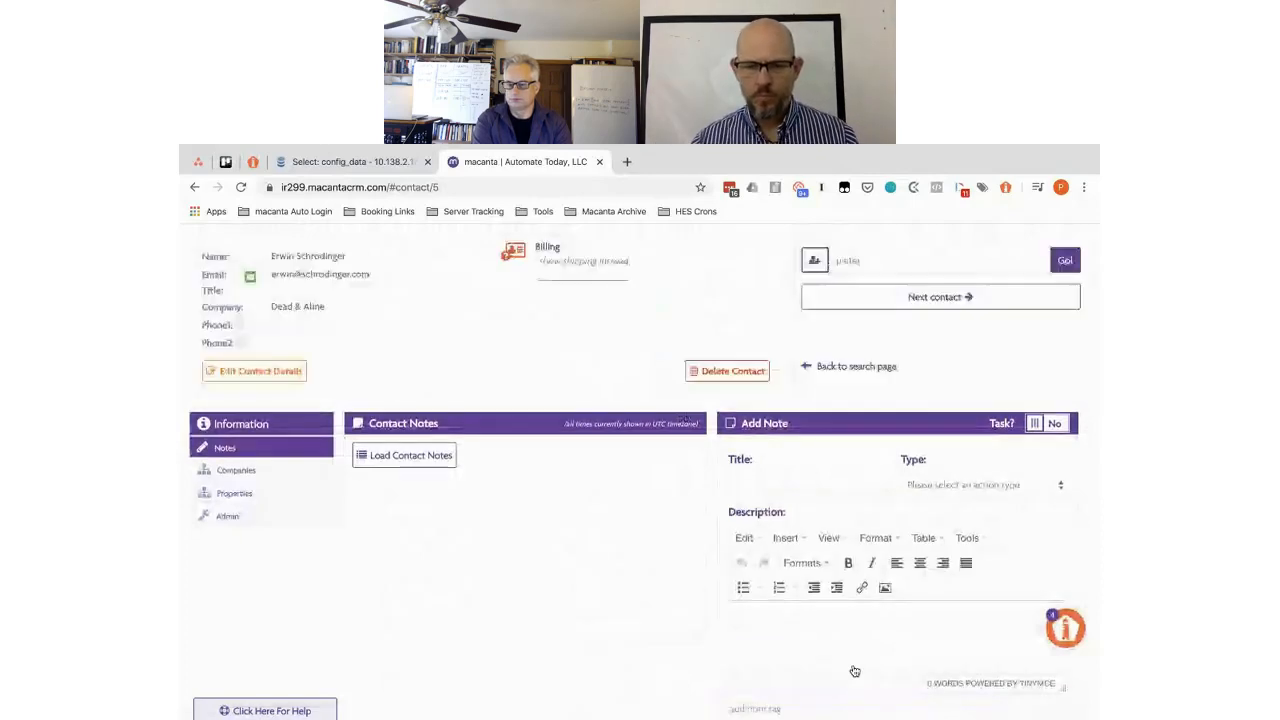
# - Connect the existing property Apartment 1A with the Lessee role, then reload the record
pyautogui.click(236, 493)
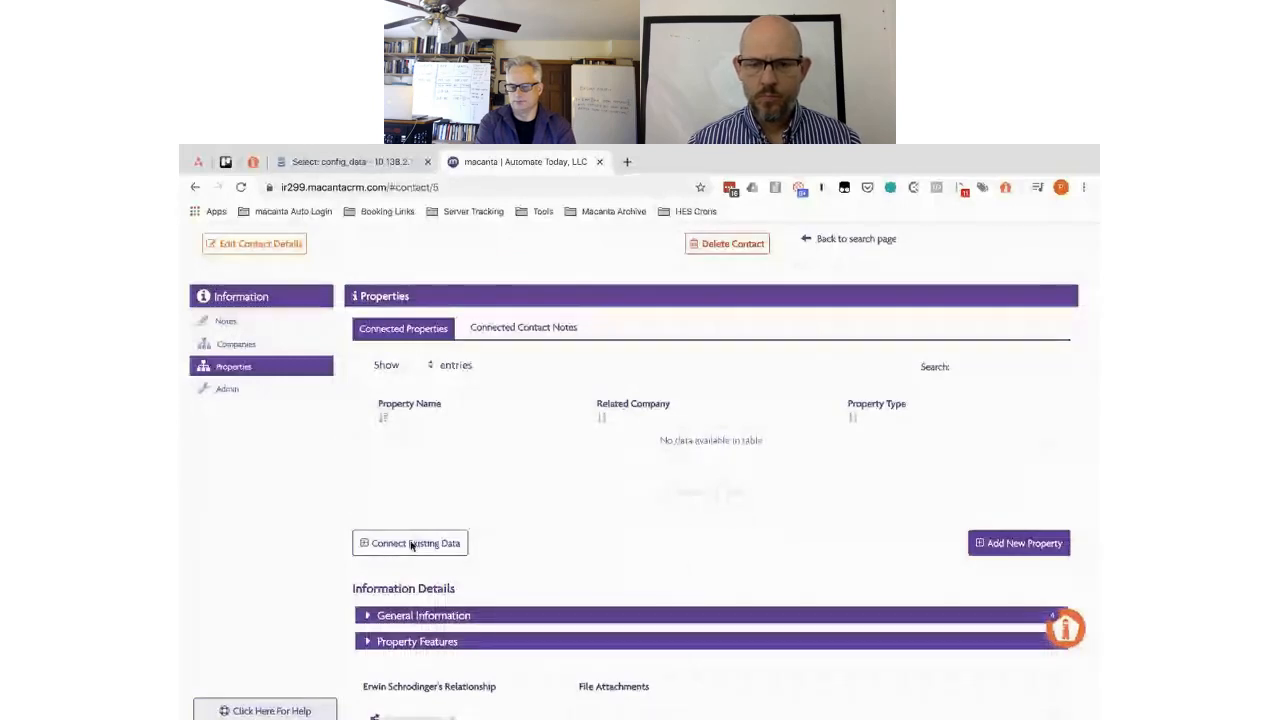
pyautogui.click(412, 545)
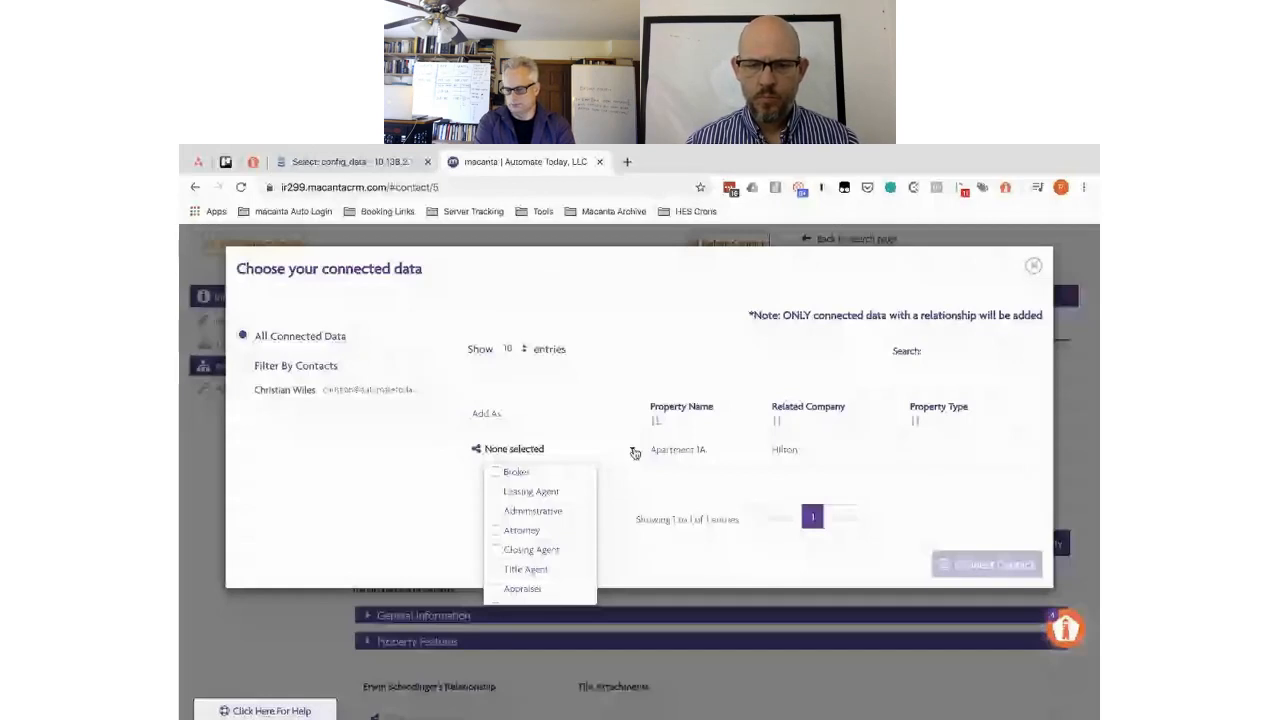
pyautogui.scroll(-5, 540, 535)
pyautogui.click(516, 595)
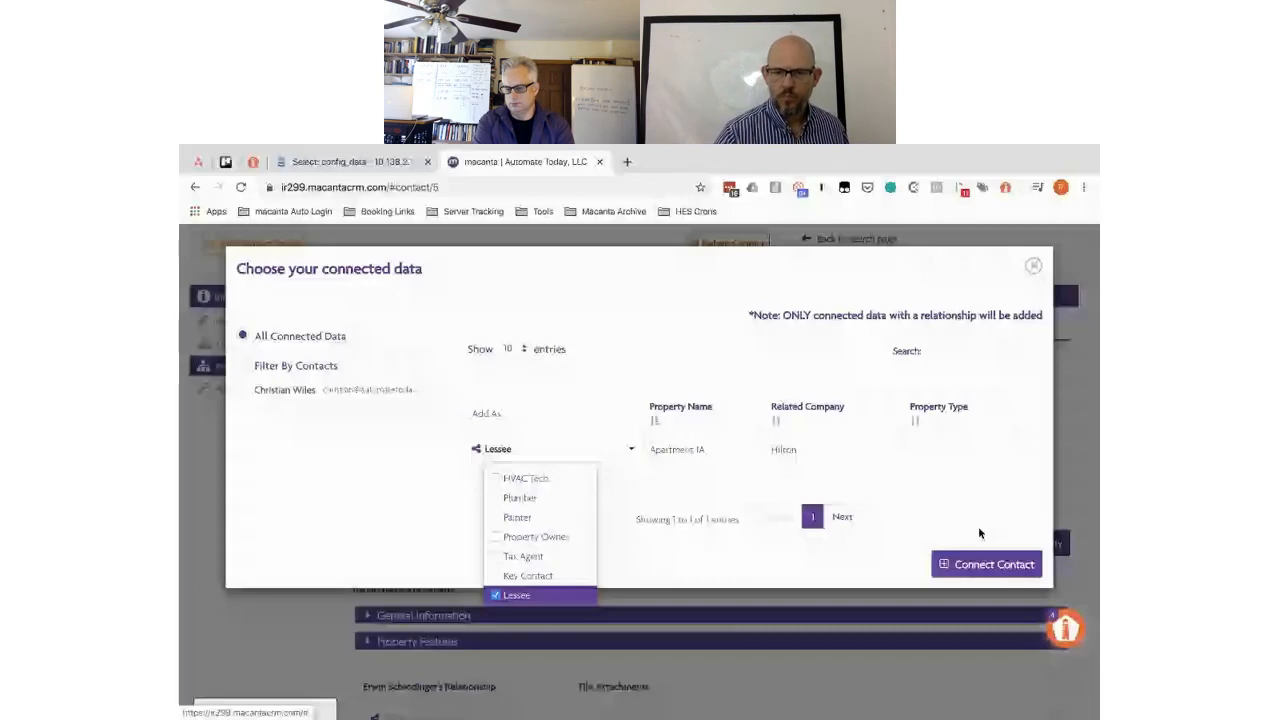
pyautogui.click(986, 564)
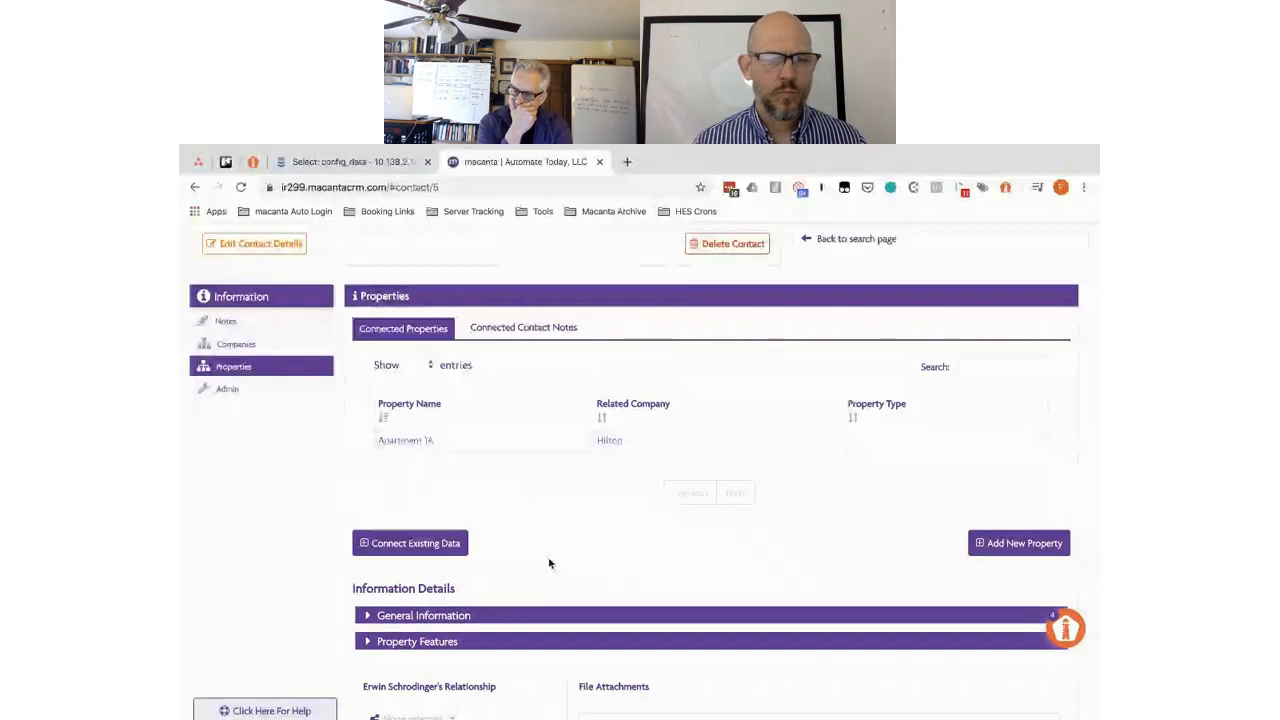
pyautogui.scroll(-1, 549, 563)
pyautogui.scroll(1, 549, 563)
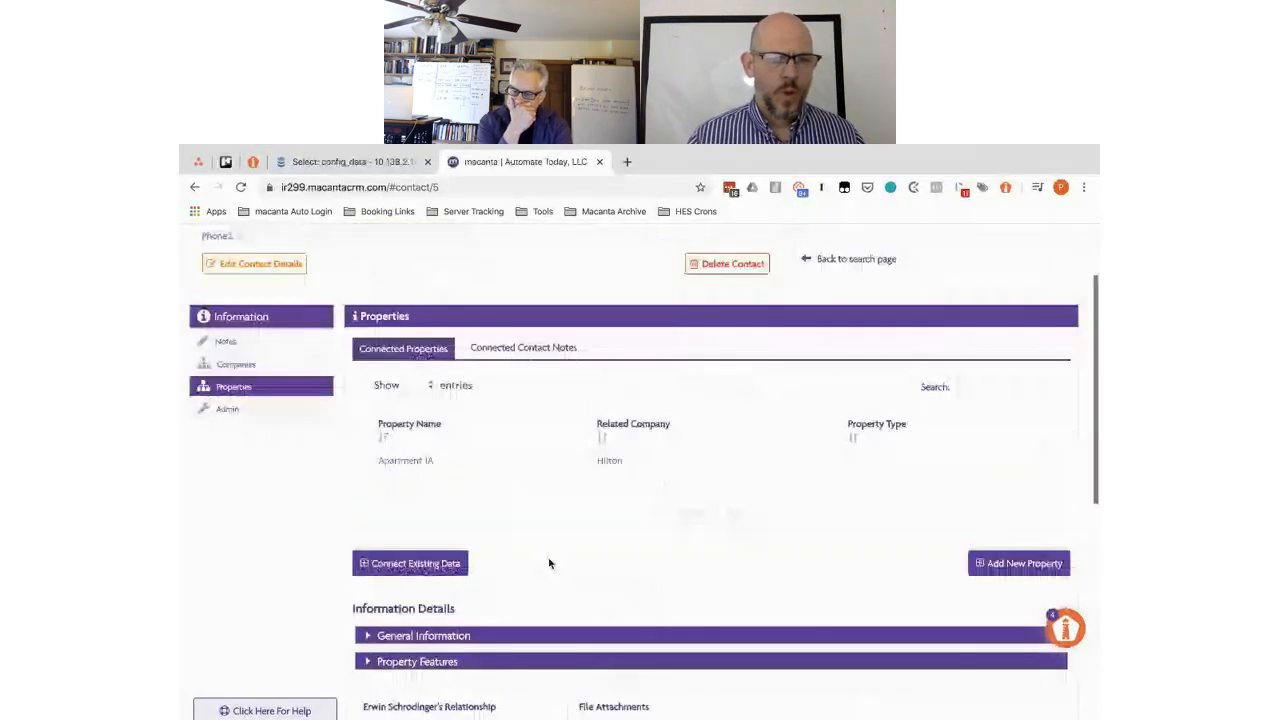
pyautogui.scroll(1, 549, 563)
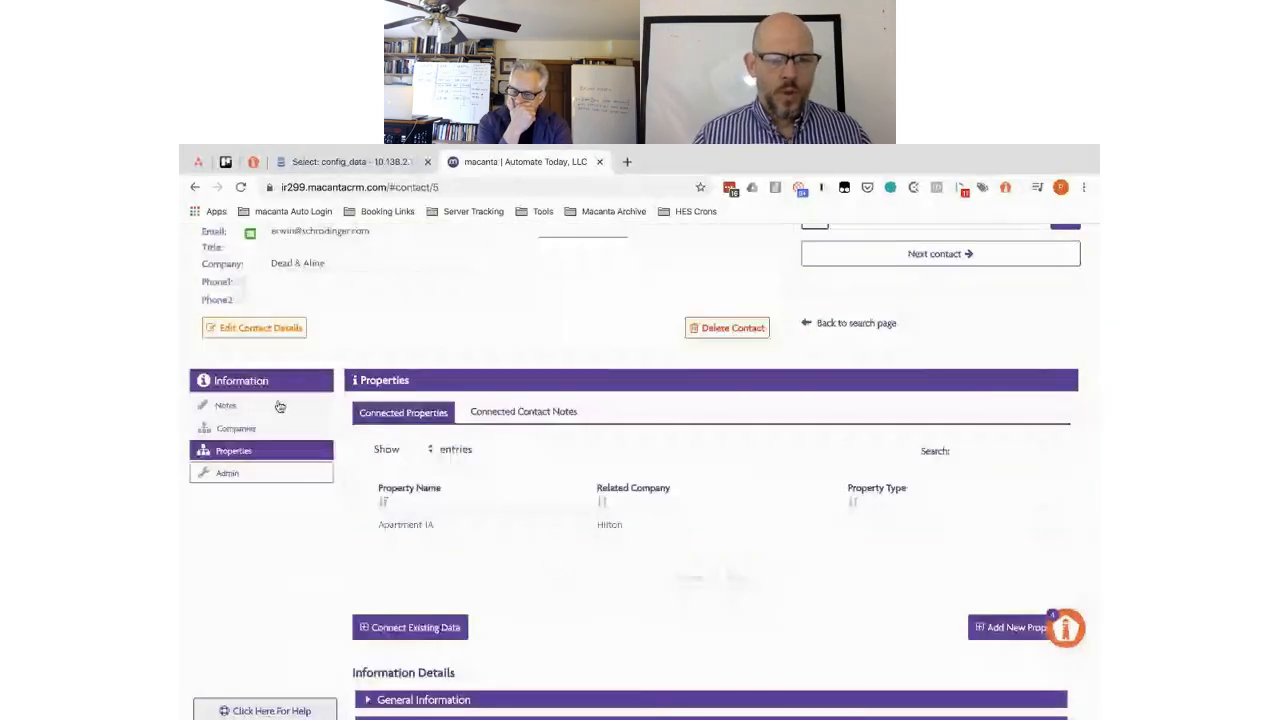
pyautogui.click(241, 187)
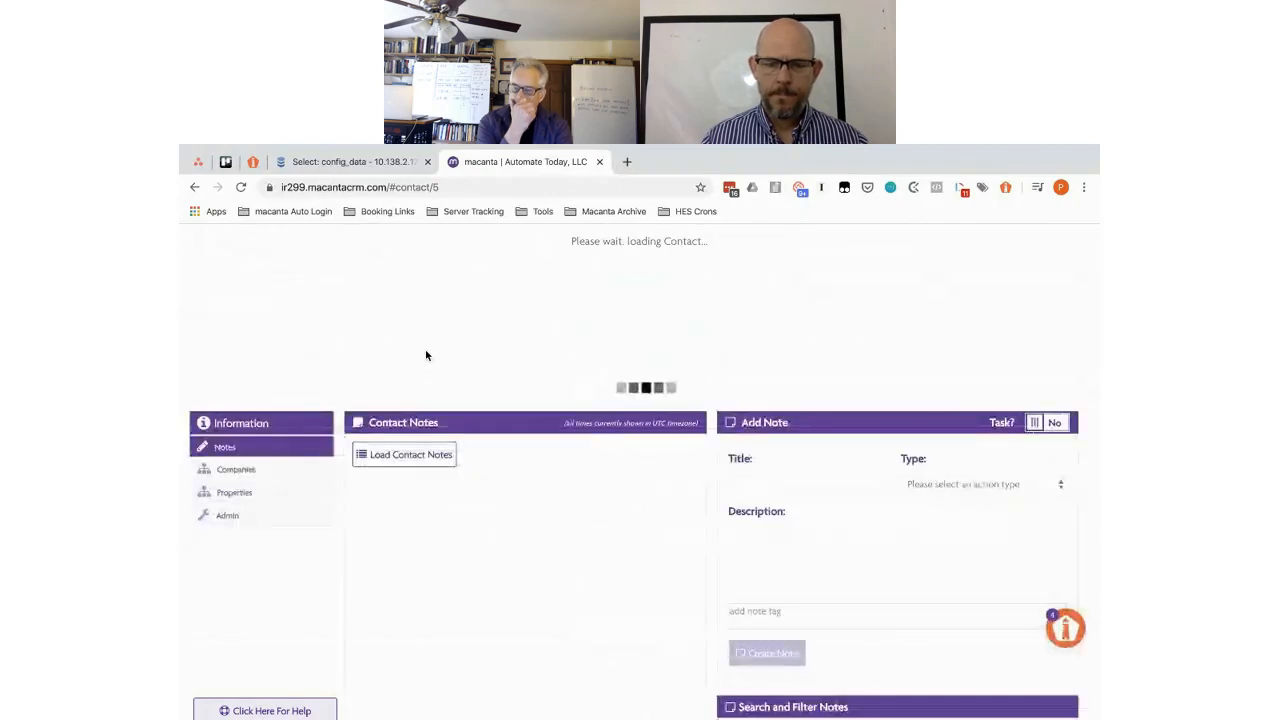
# - Open Apartment 1A under Properties to view its Lessee and Broker relationships
pyautogui.click(259, 492)
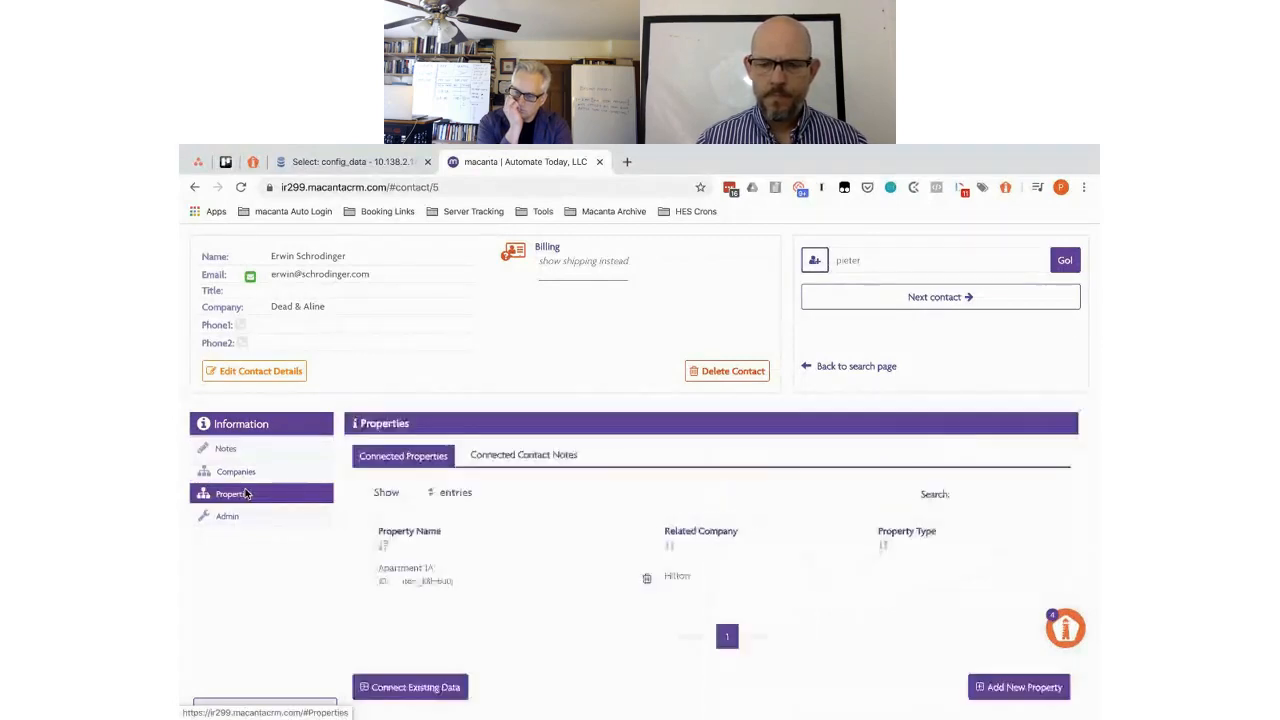
pyautogui.click(556, 585)
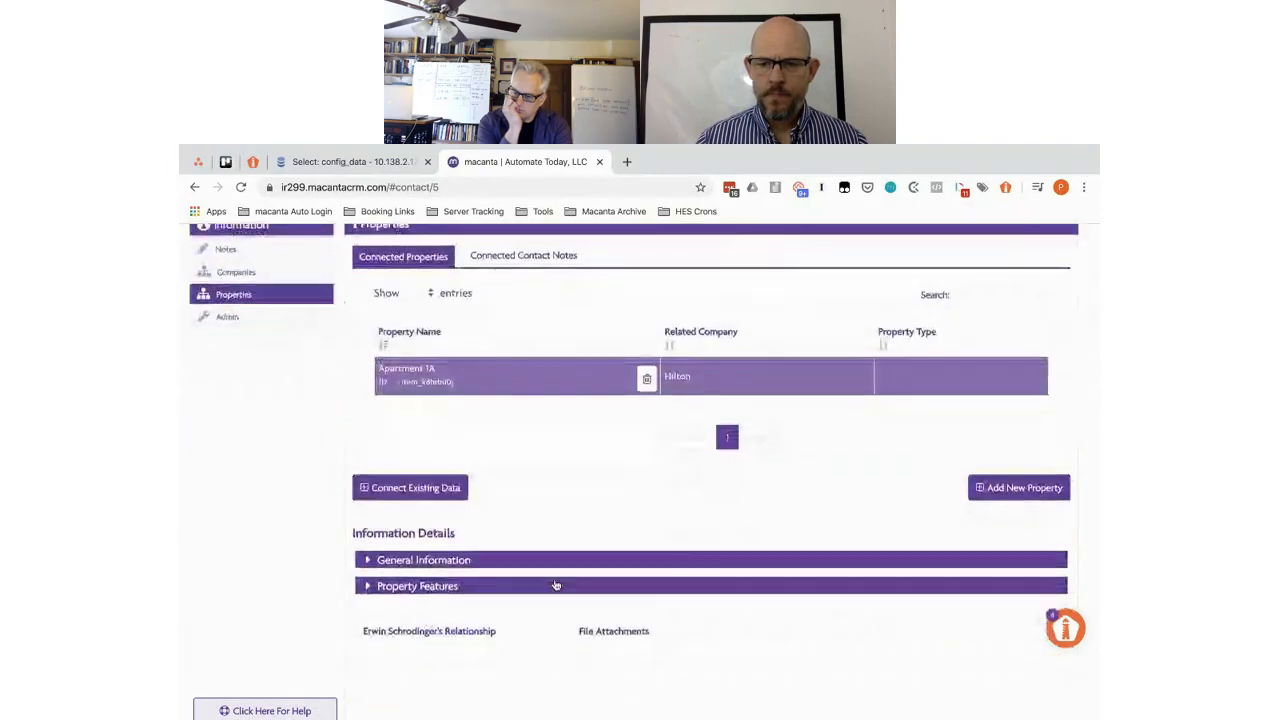
pyautogui.scroll(-2, 556, 585)
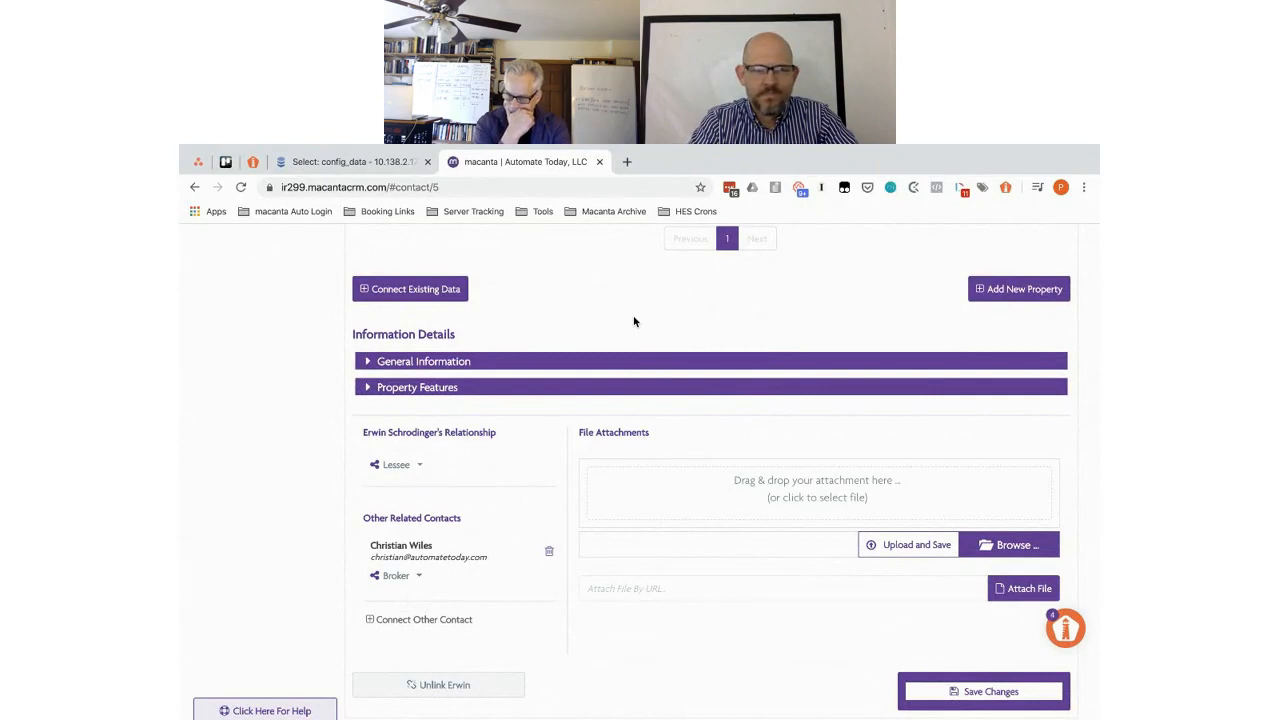
# - Open the Broker contact's record and view Apartment 1A's details under Properties
pyautogui.click(393, 553)
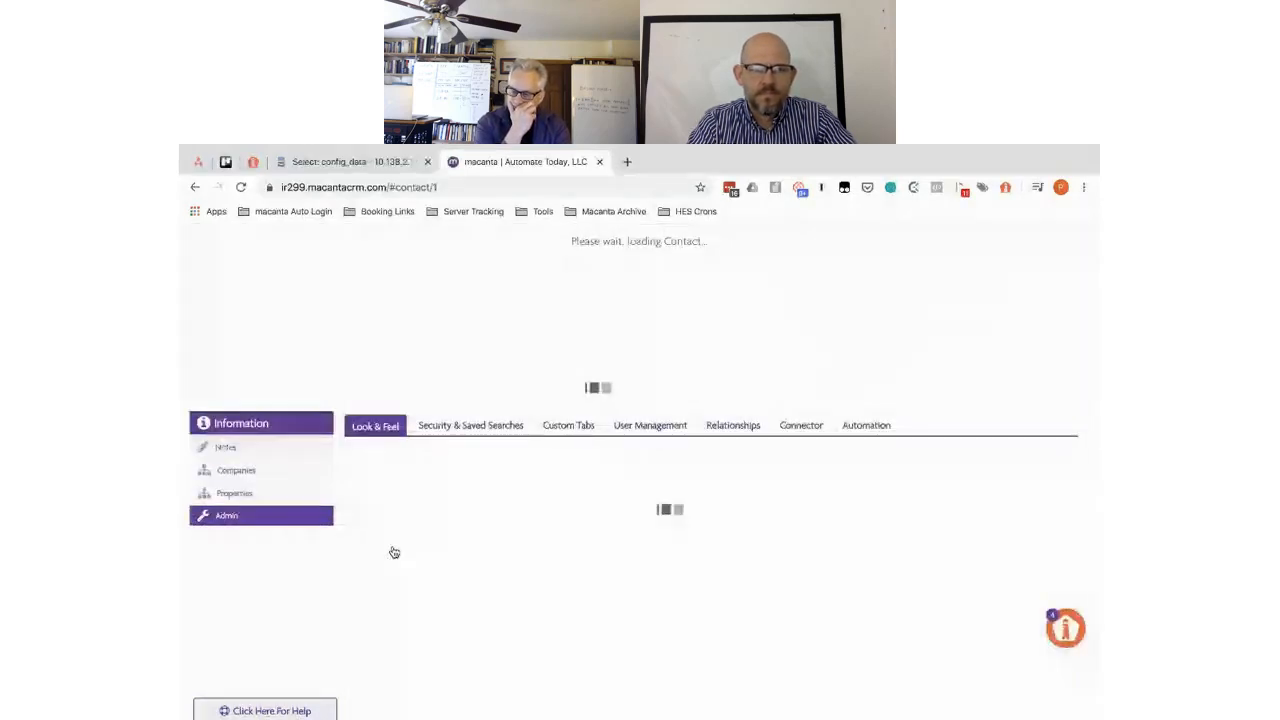
pyautogui.click(241, 497)
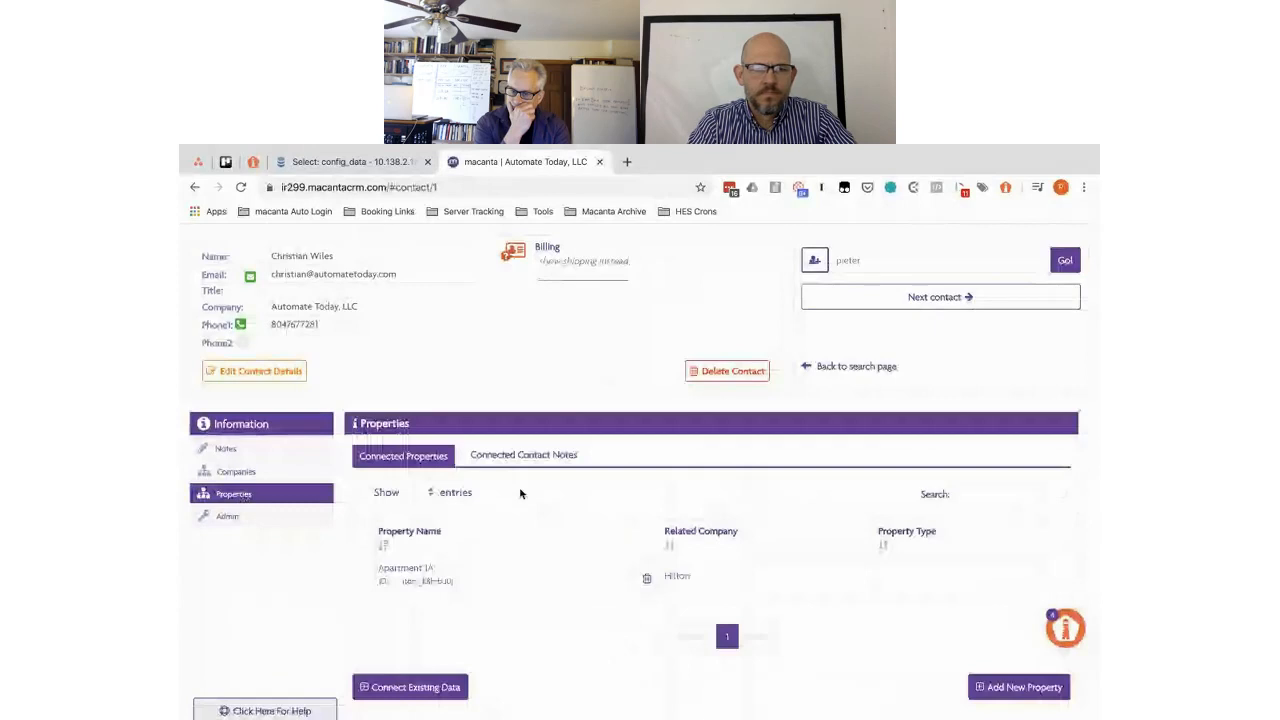
pyautogui.scroll(-2, 509, 409)
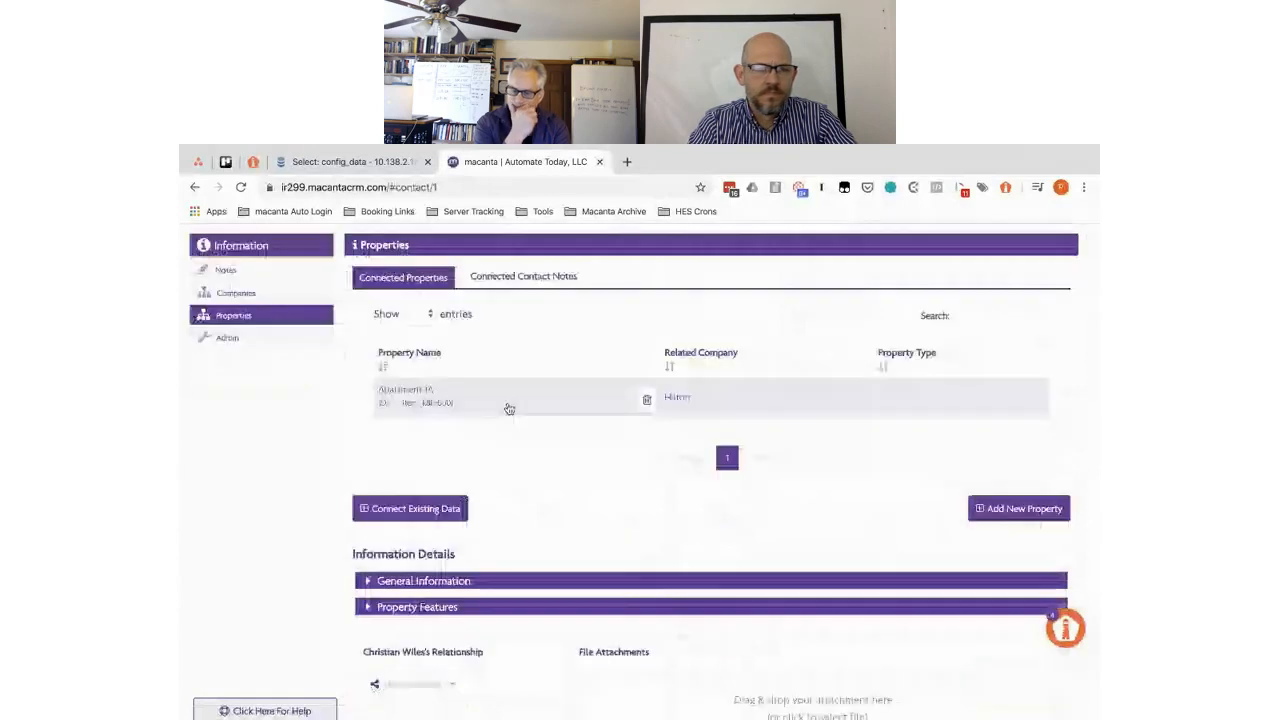
pyautogui.click(509, 409)
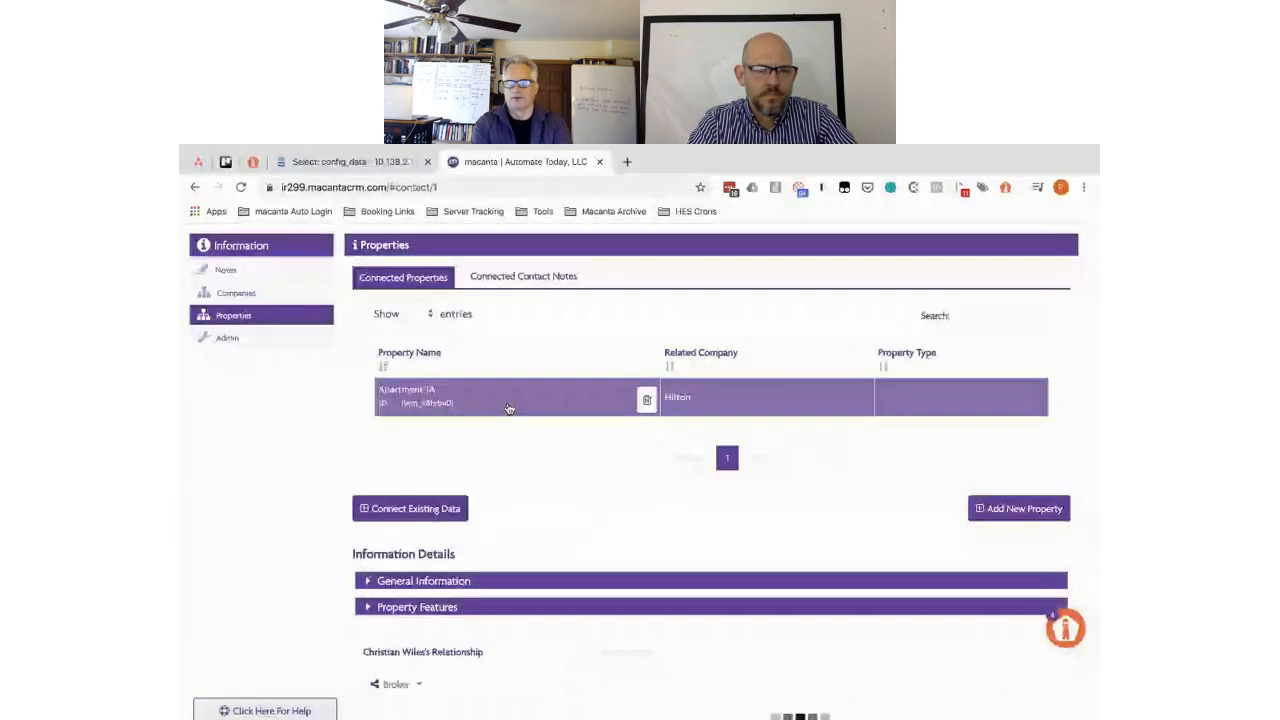
pyautogui.scroll(-3, 468, 569)
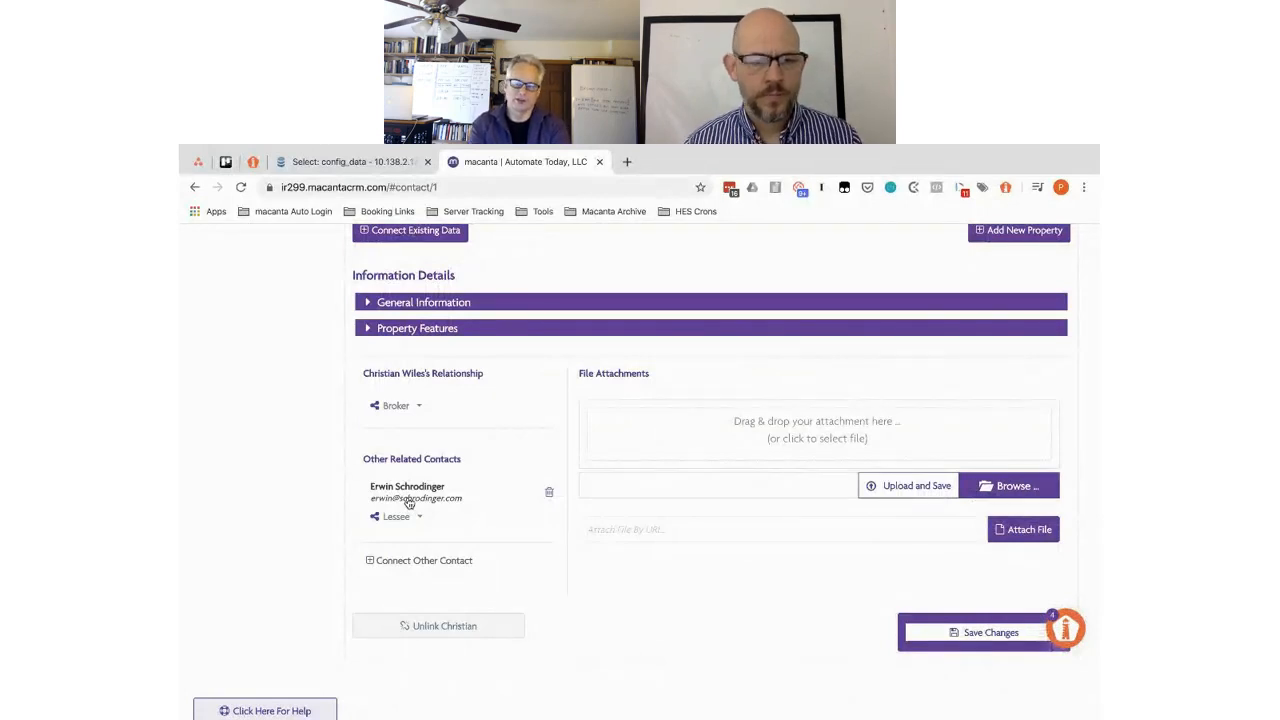
pyautogui.scroll(3, 408, 502)
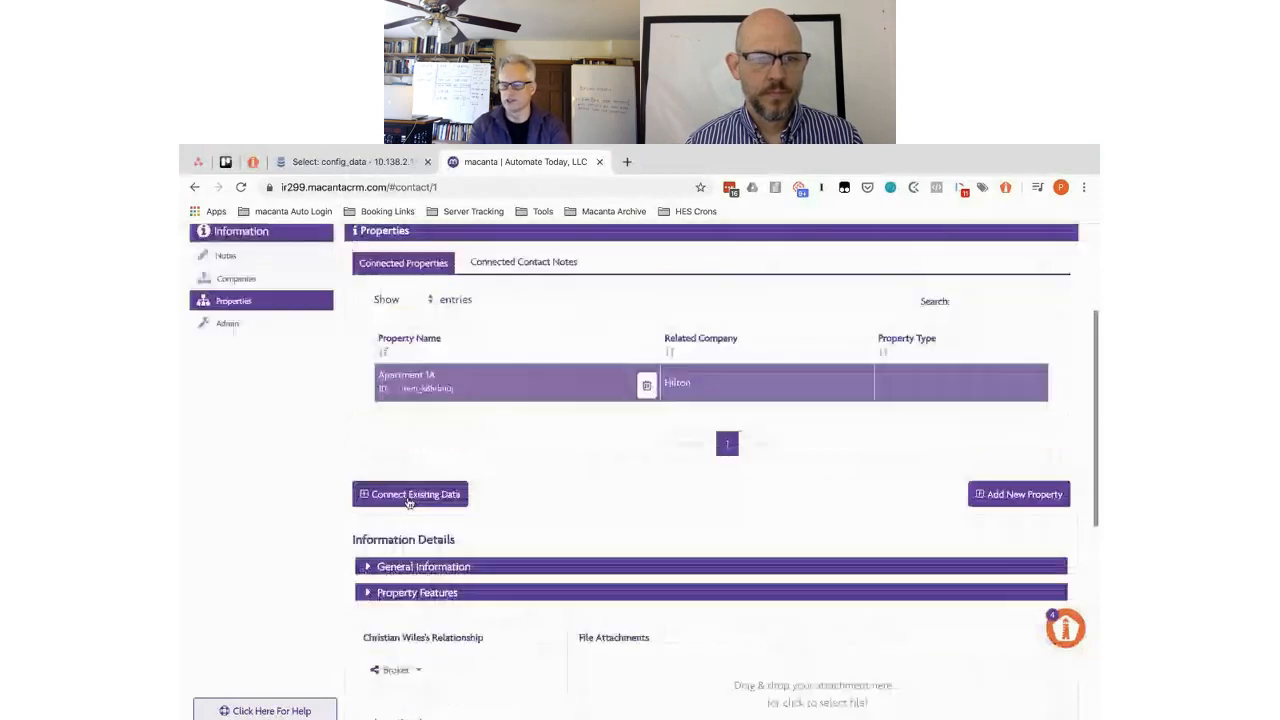
# - Switch to Companies and review The Hyatt and Hilton in Connected Companies
pyautogui.click(251, 280)
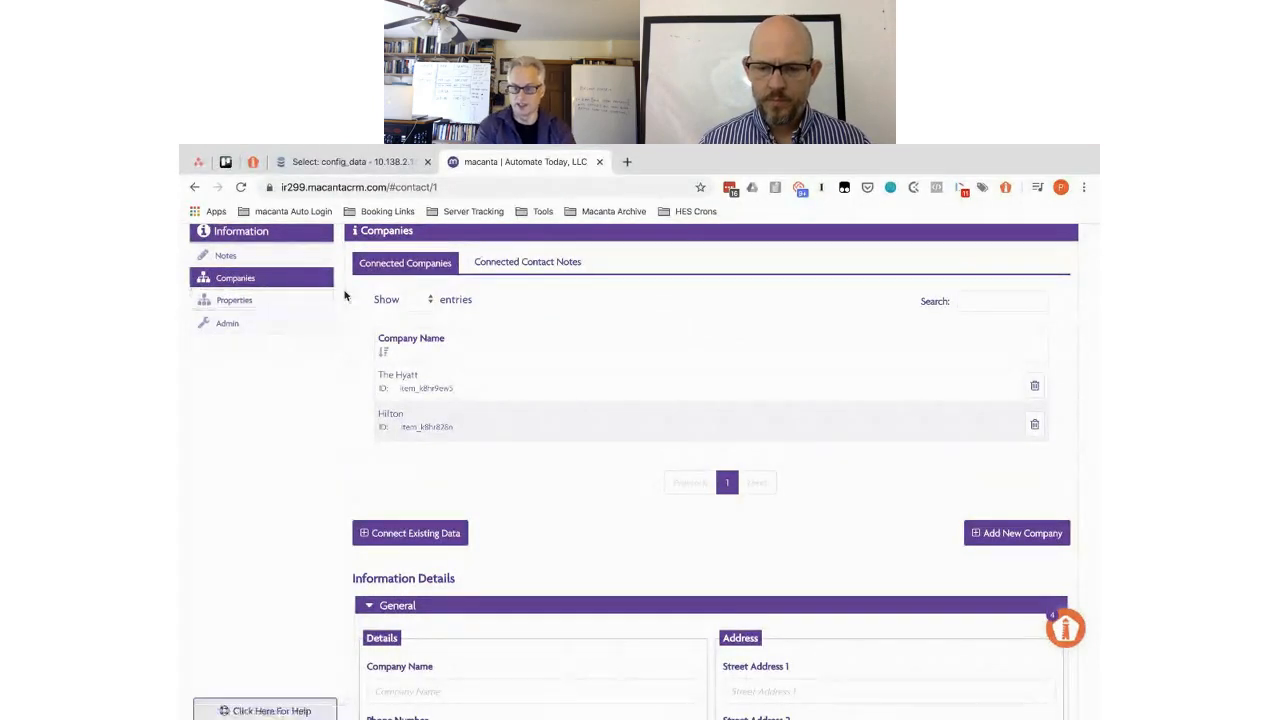
pyautogui.scroll(3, 344, 295)
pyautogui.scroll(1, 344, 295)
pyautogui.scroll(-3, 346, 294)
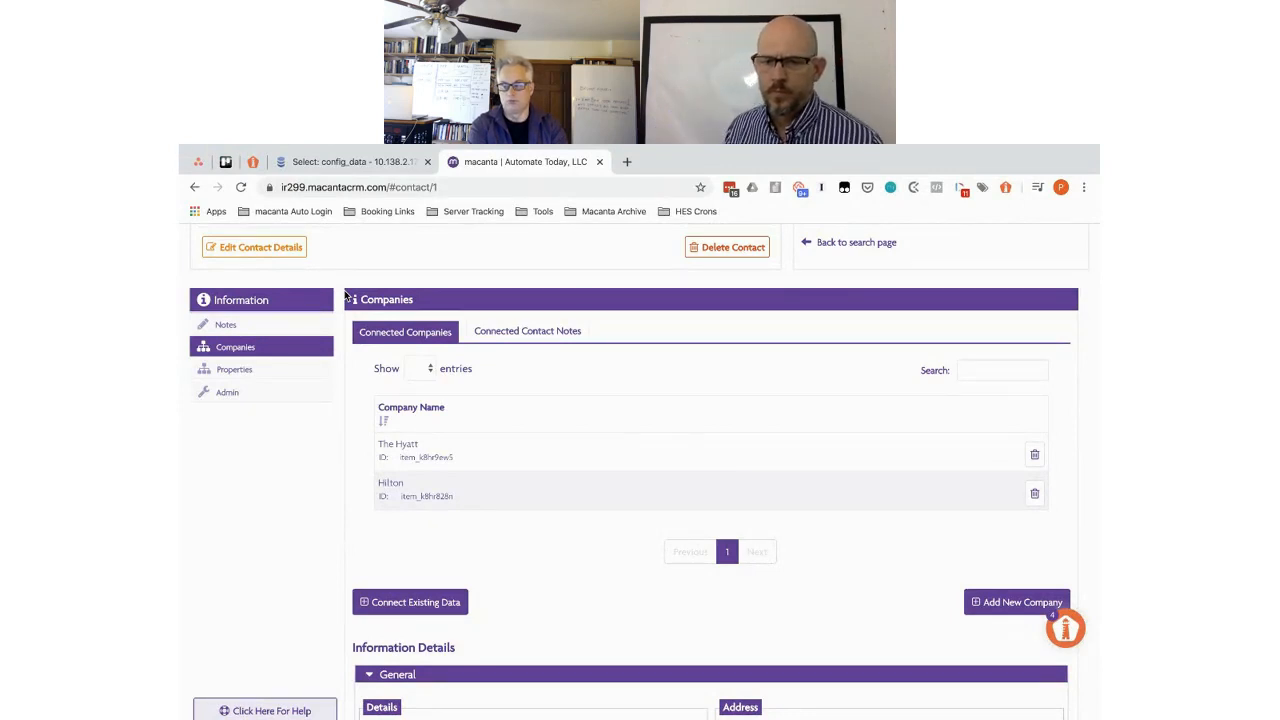
pyautogui.scroll(-3, 425, 509)
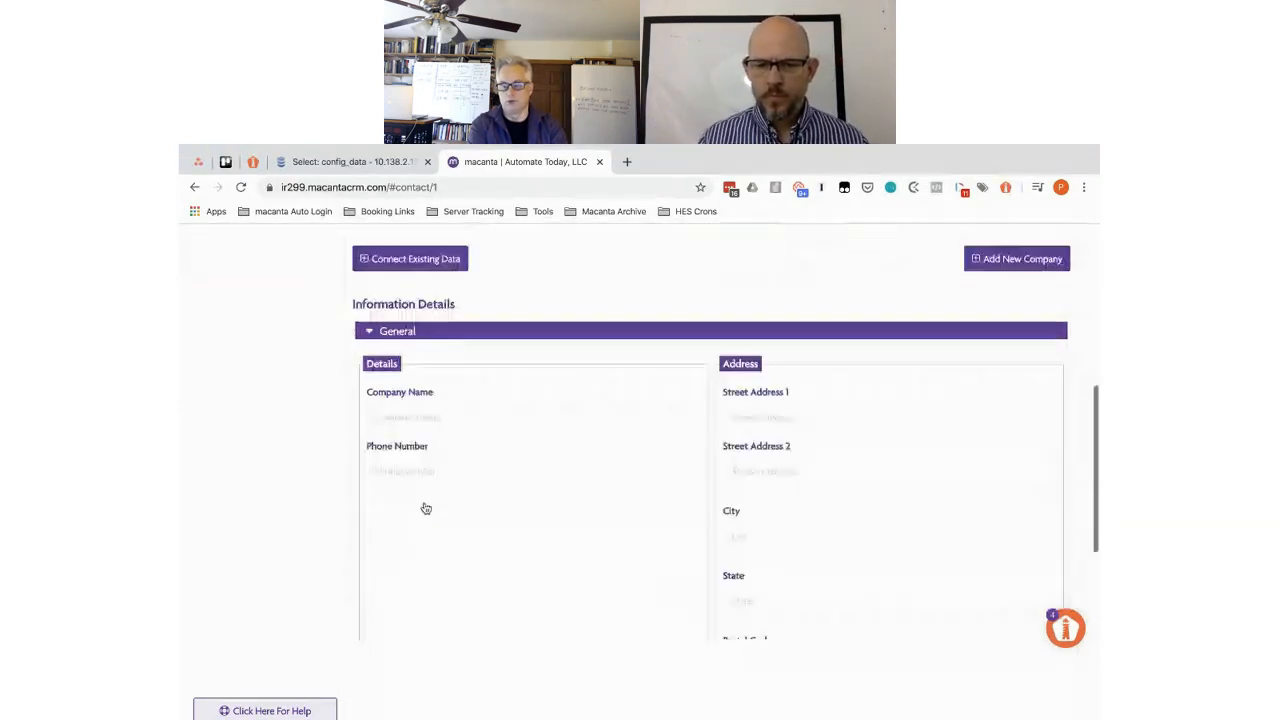
pyautogui.scroll(2, 425, 509)
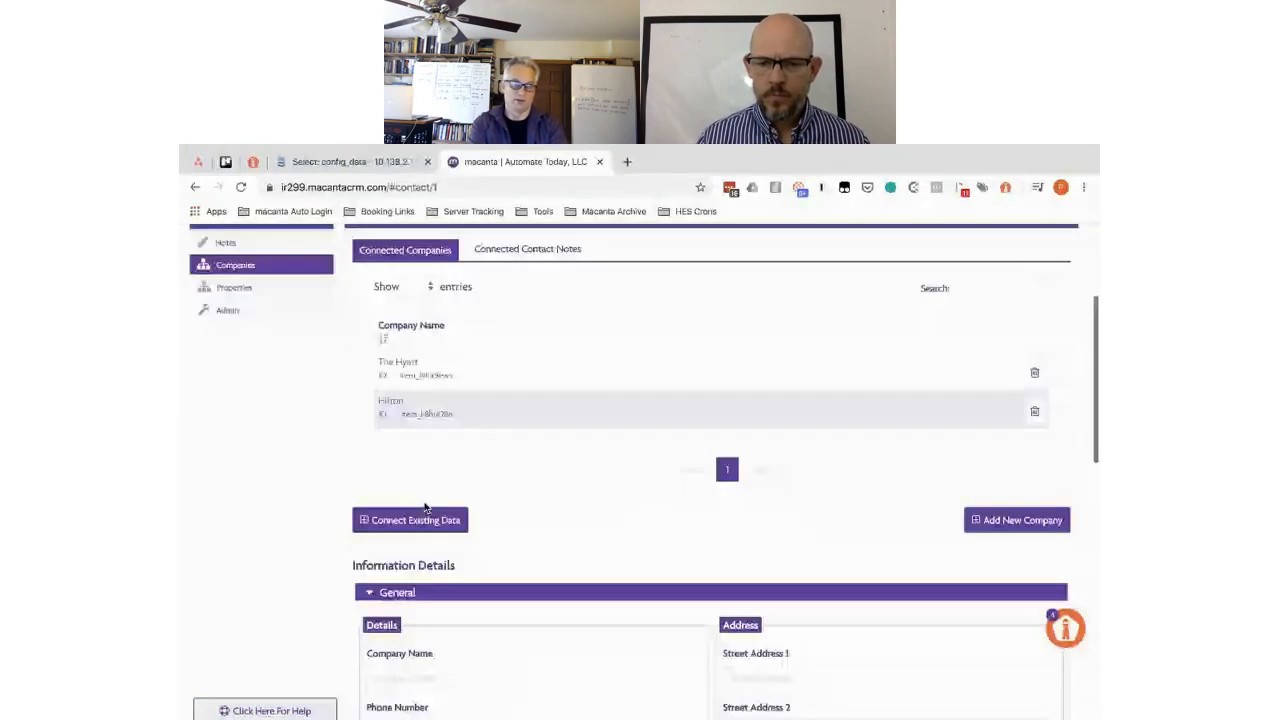
# - Open Hilton's row and scroll through its company details
pyautogui.click(560, 411)
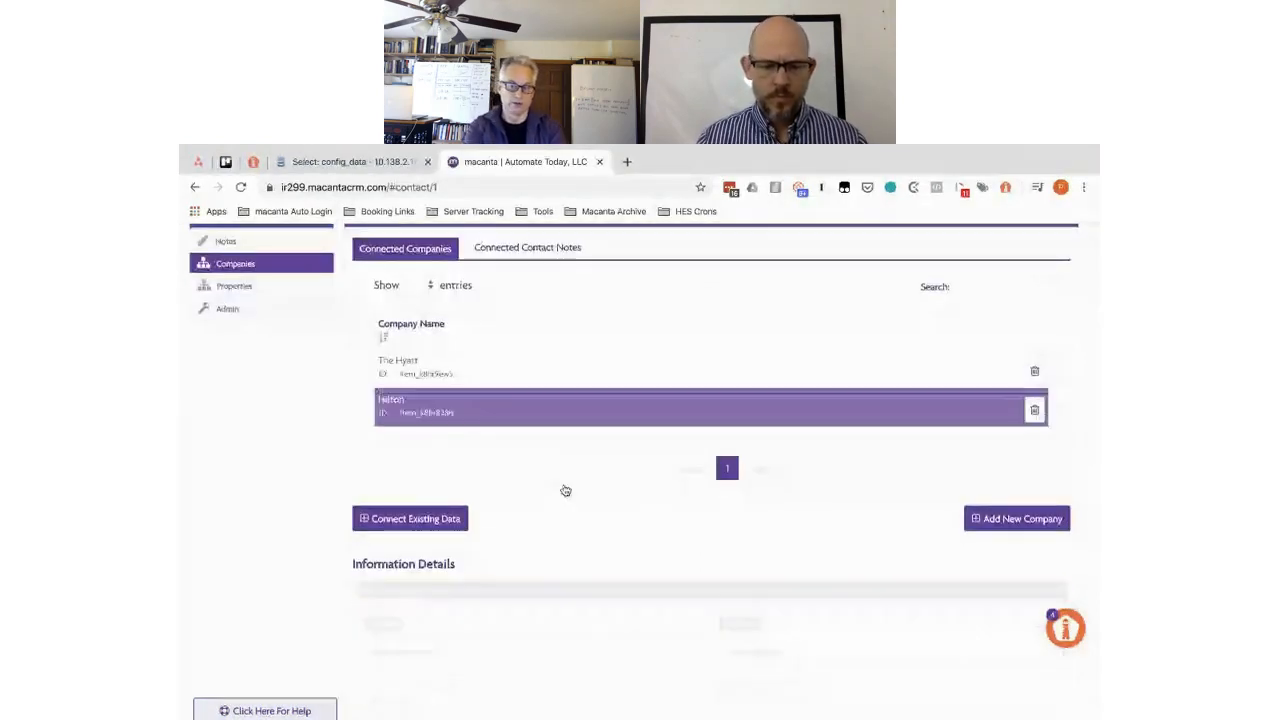
pyautogui.scroll(-1, 565, 490)
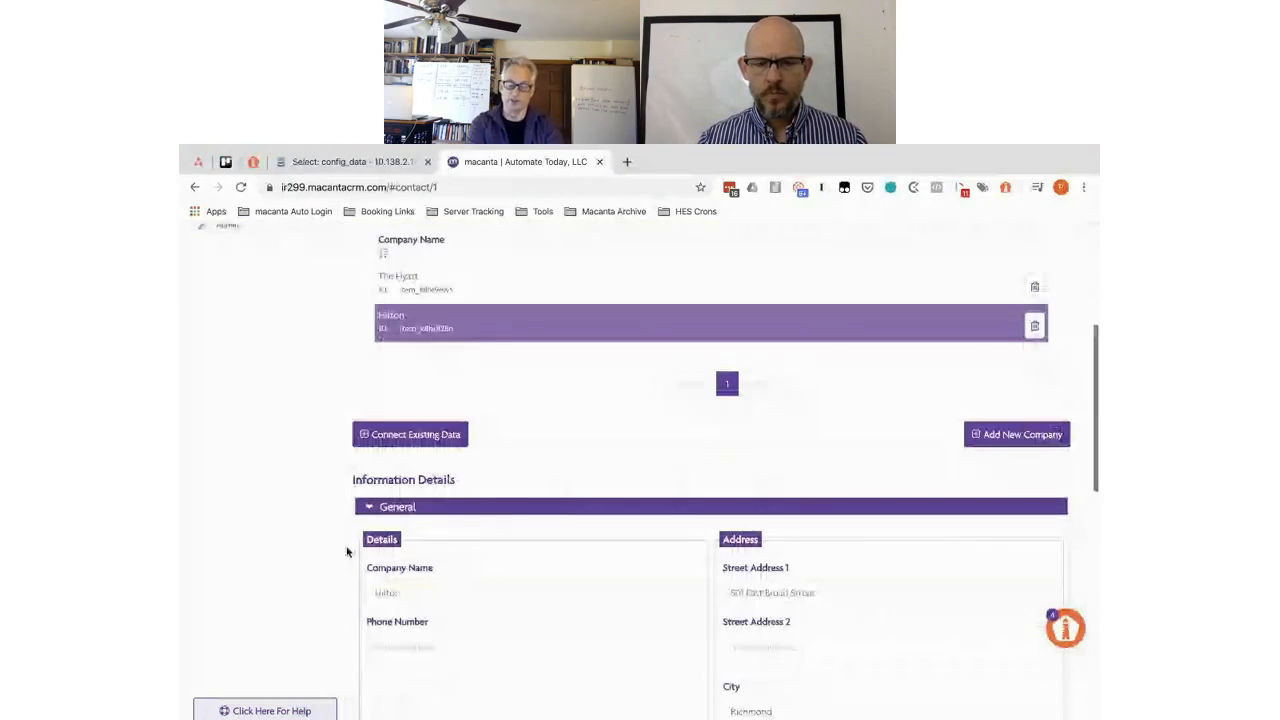
pyautogui.scroll(-4, 347, 551)
pyautogui.scroll(-2, 347, 551)
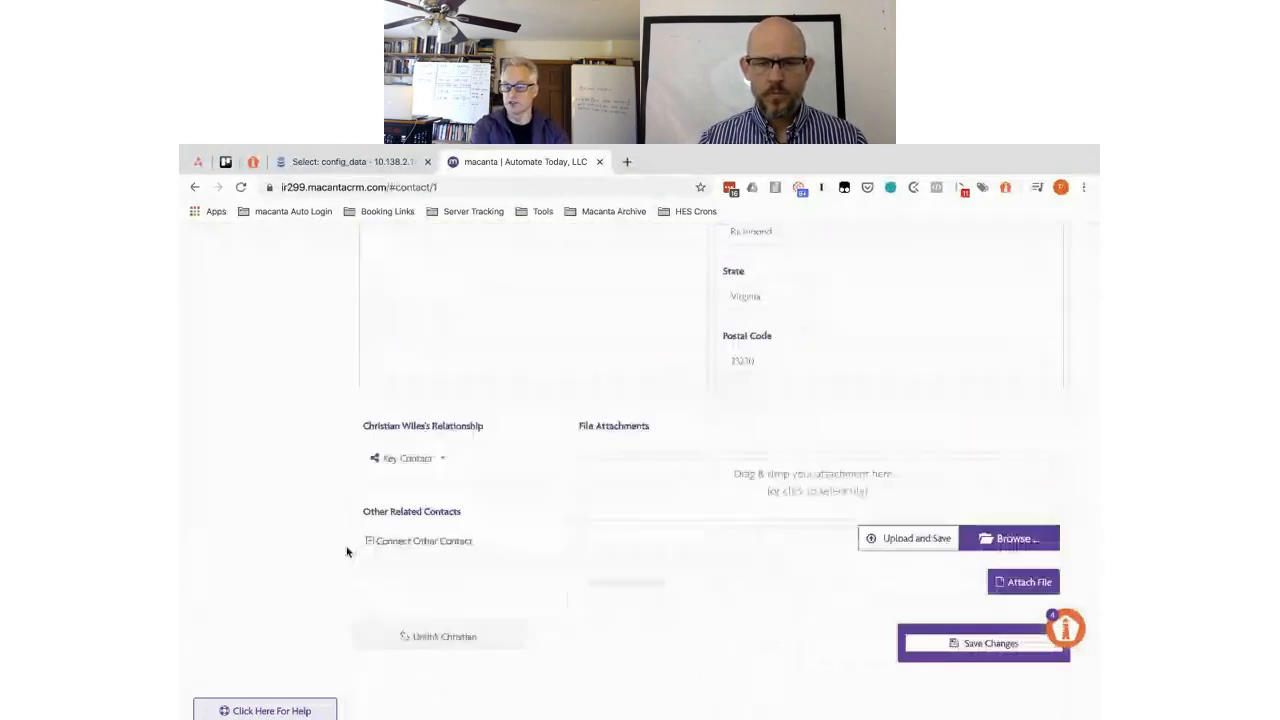
pyautogui.scroll(-1, 347, 551)
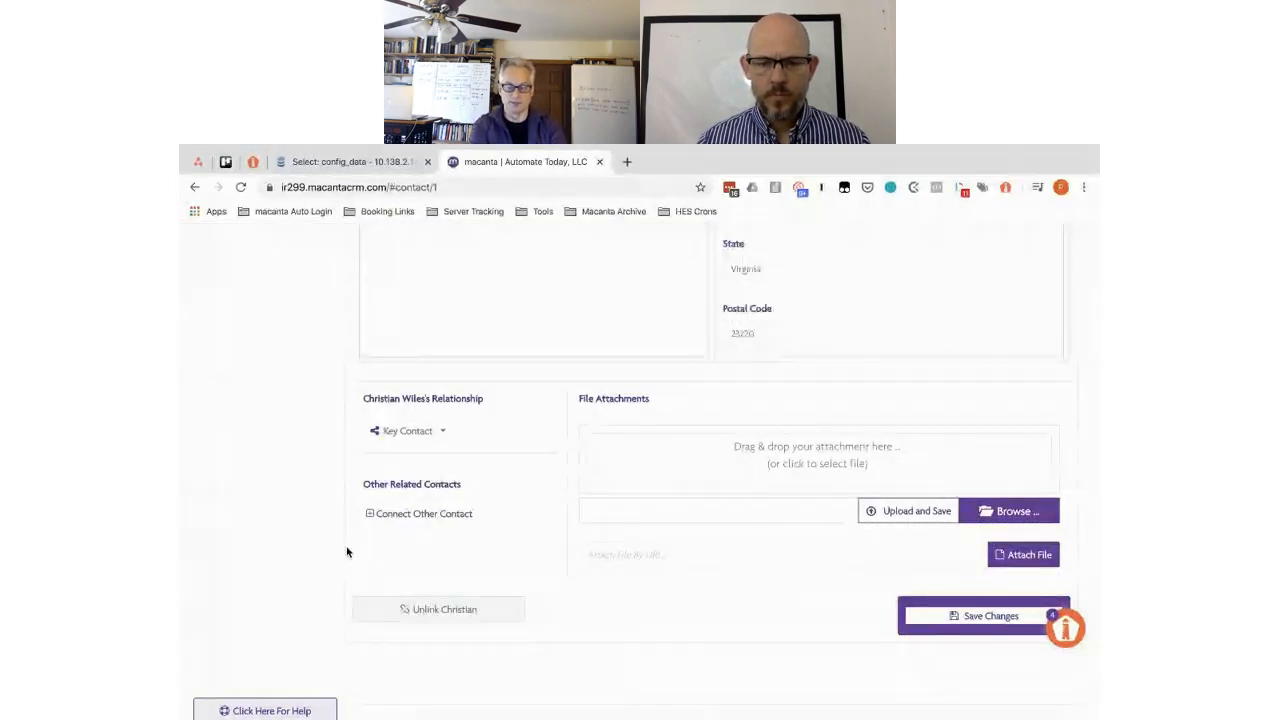
pyautogui.scroll(3, 347, 551)
pyautogui.scroll(3, 347, 552)
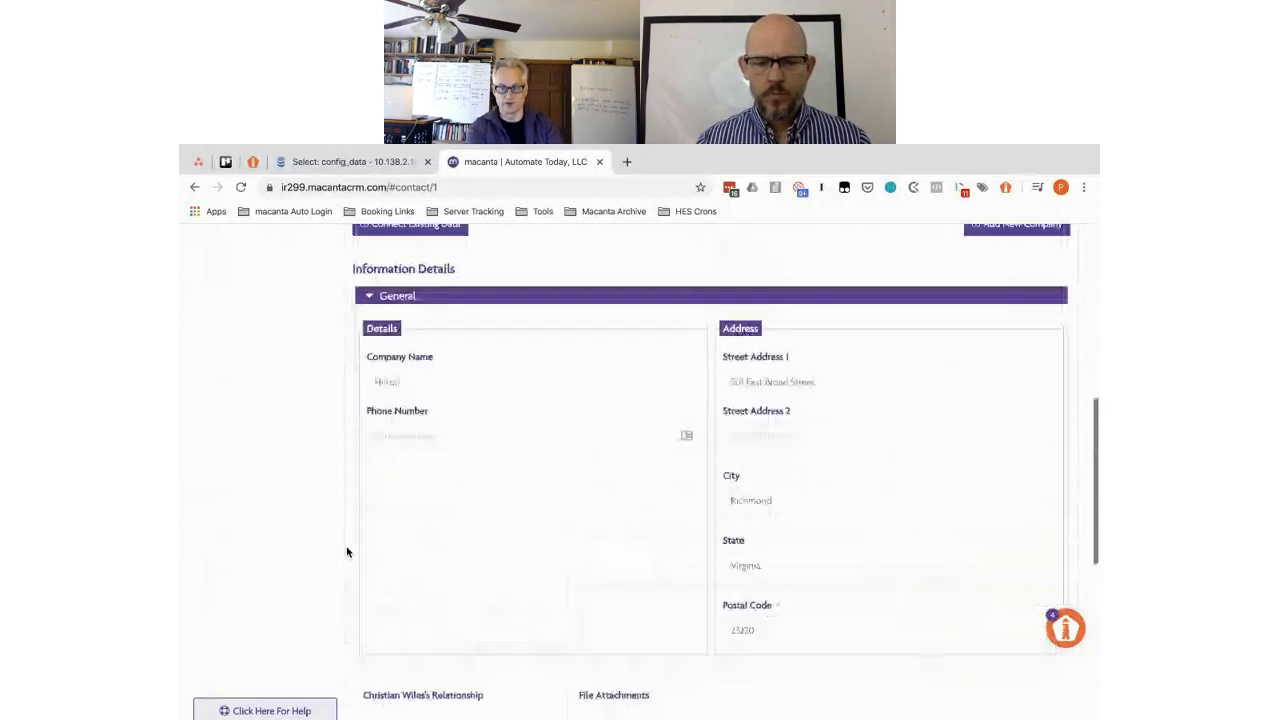
pyautogui.scroll(5, 347, 552)
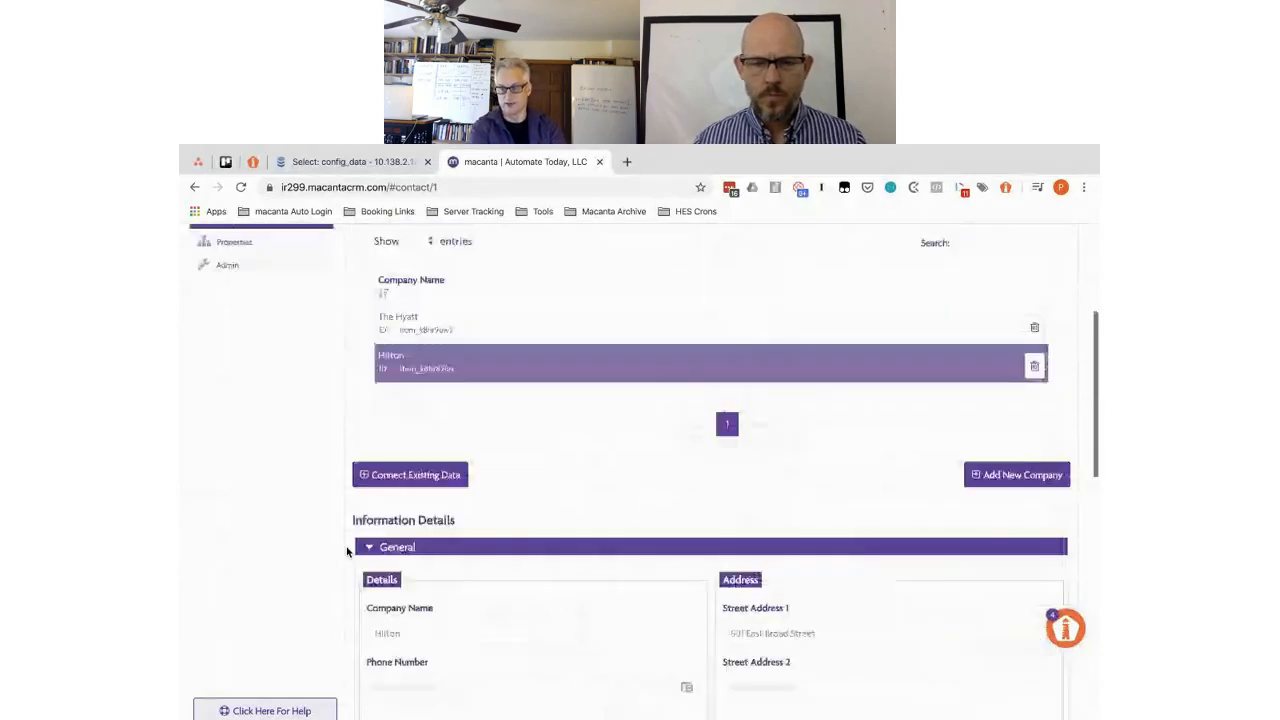
pyautogui.scroll(5, 347, 551)
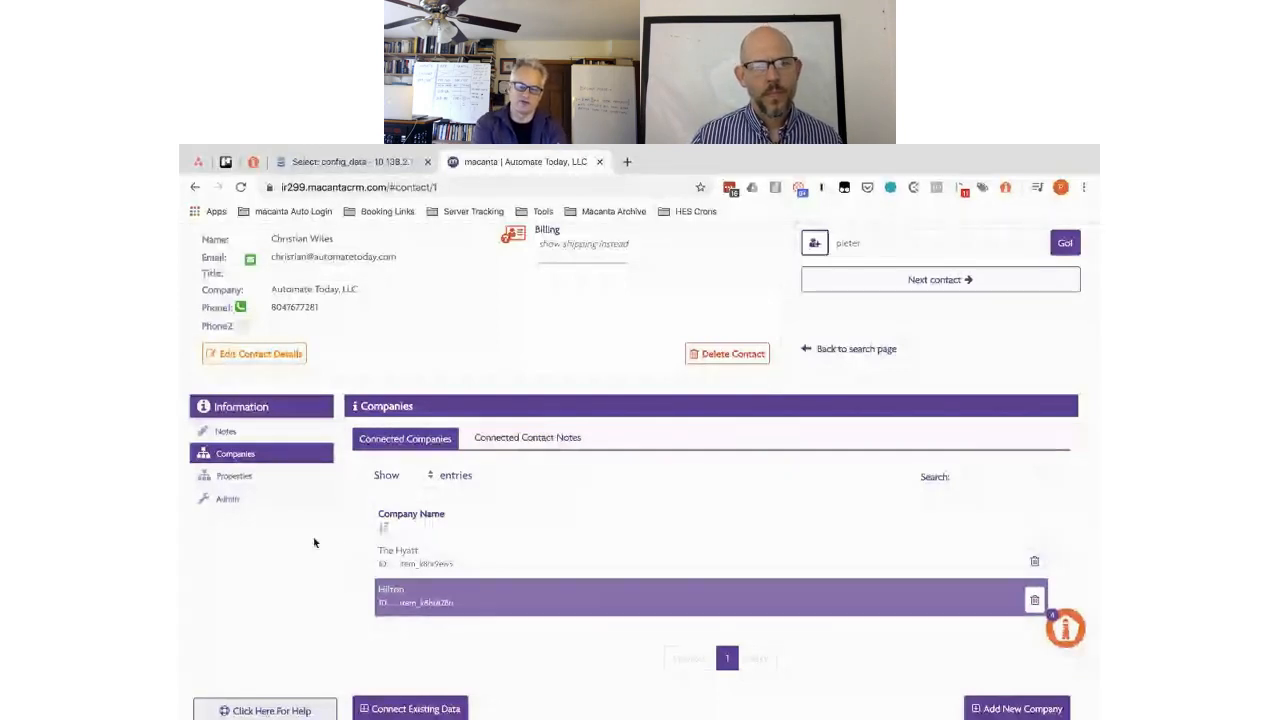
# - Open The Hyatt's details, showing its Richmond, Virginia address and Key Contact relationship
pyautogui.click(476, 557)
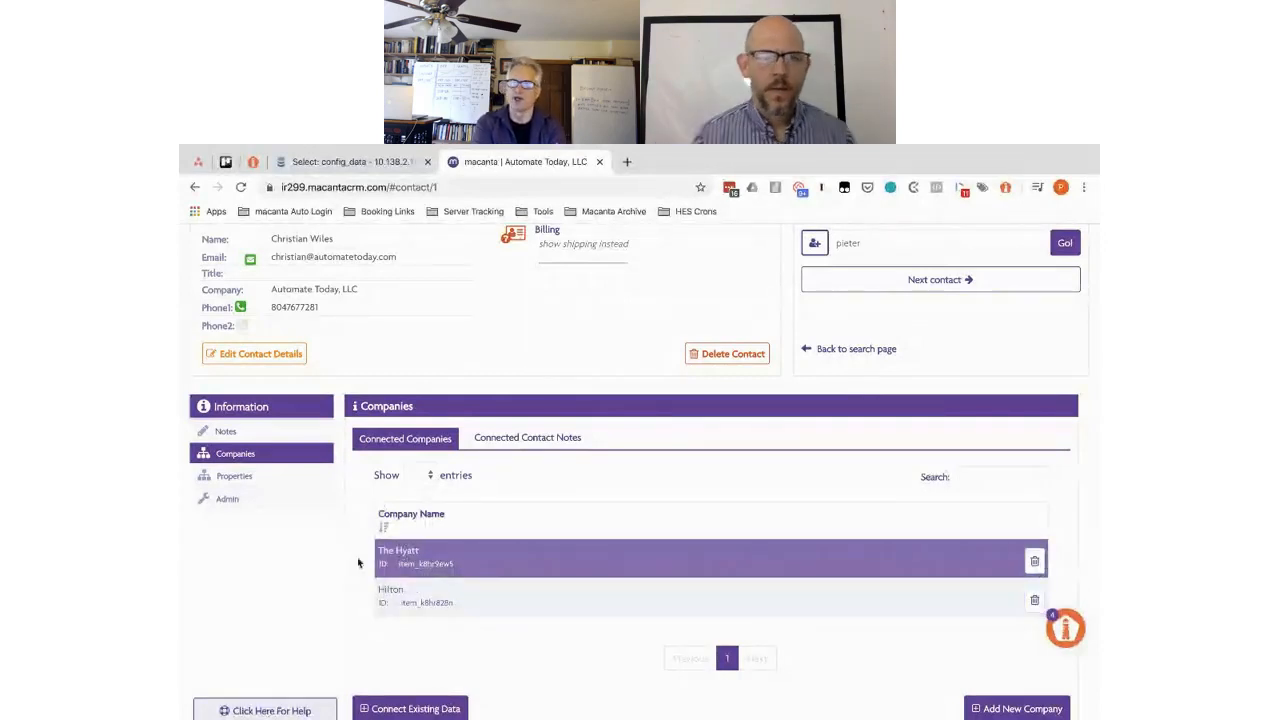
pyautogui.scroll(-3, 352, 587)
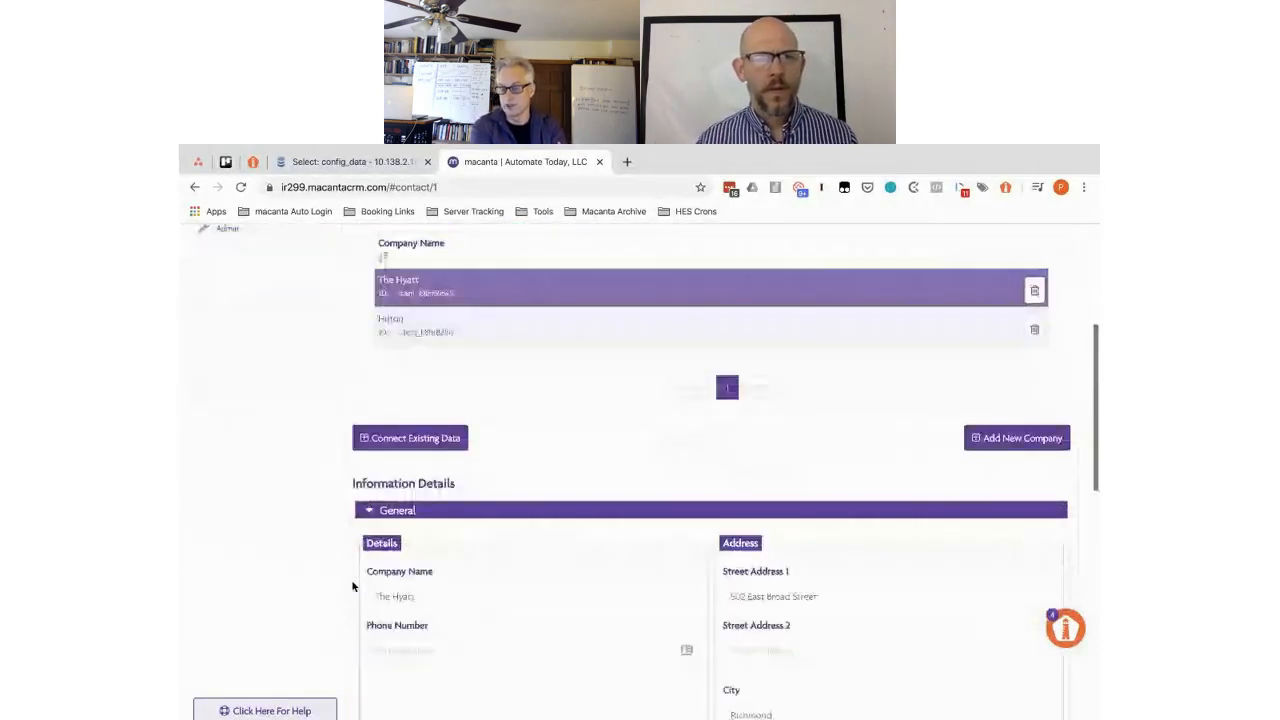
pyautogui.scroll(-3, 352, 587)
pyautogui.scroll(-3, 352, 587)
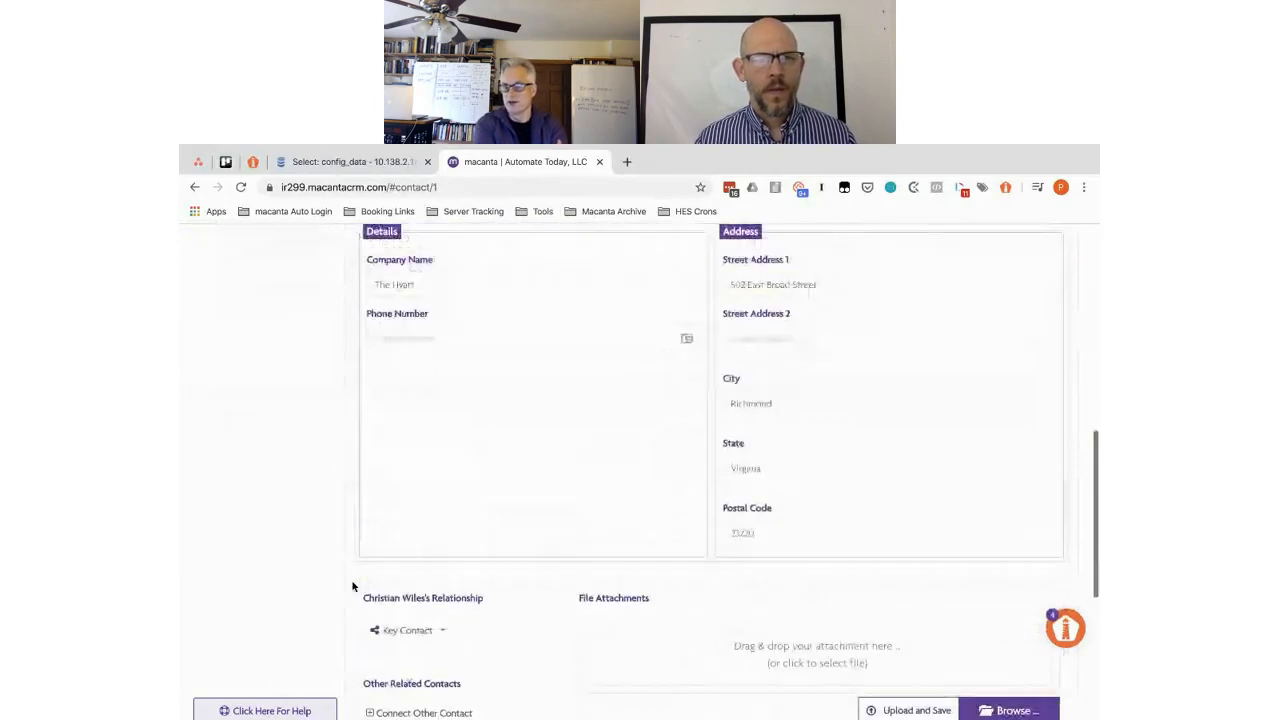
pyautogui.scroll(5, 352, 587)
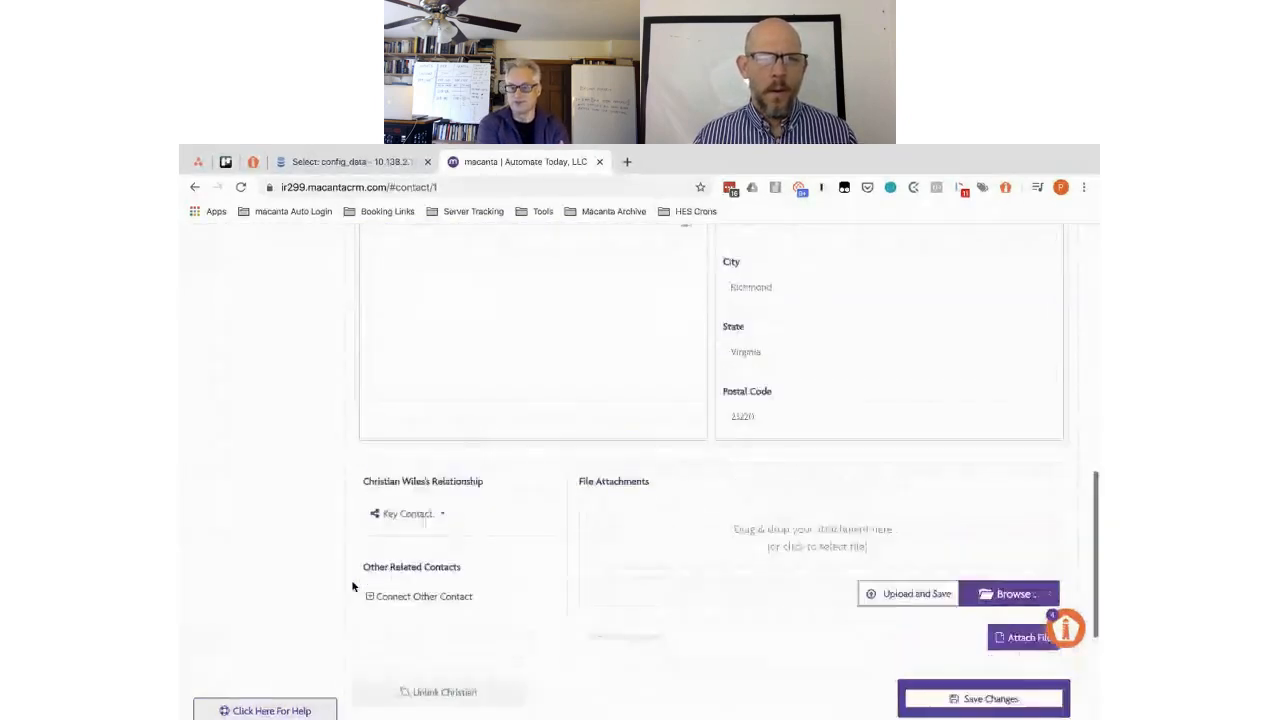
pyautogui.scroll(3, 352, 587)
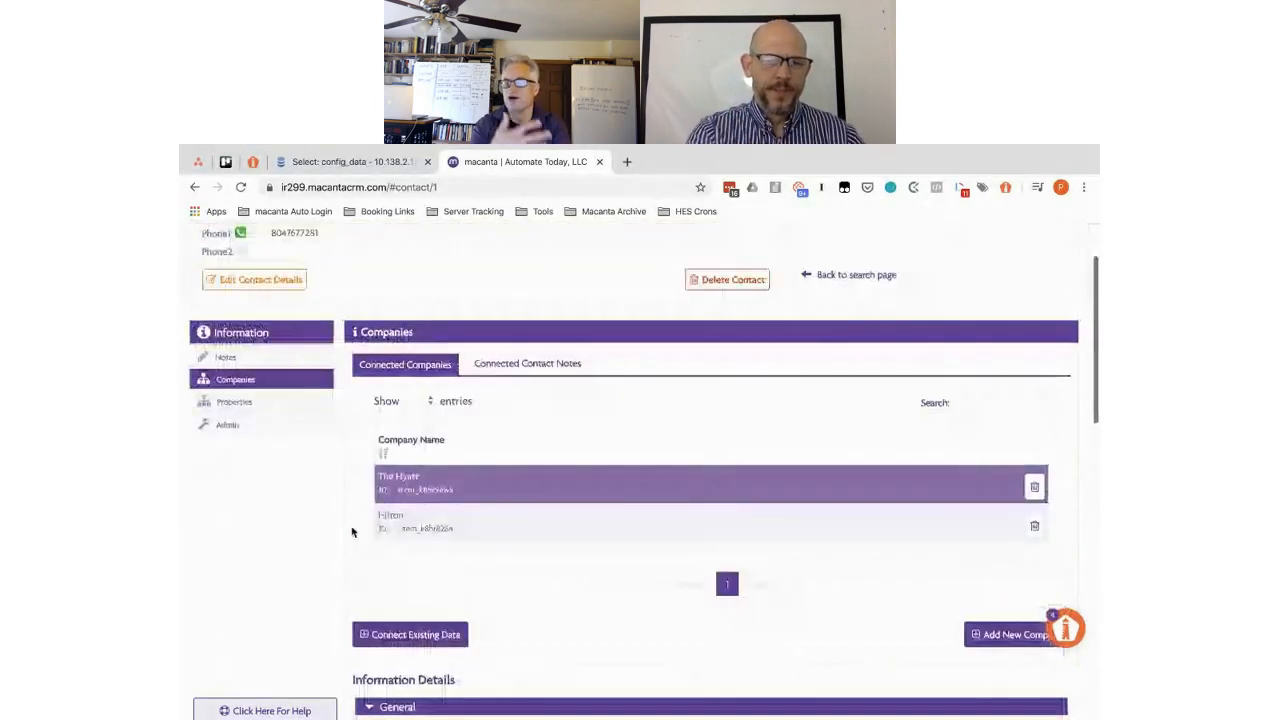
# - Reopen the contact's Properties and check Apartment 1A's relationship now reads Broker, Key Contact
pyautogui.click(255, 402)
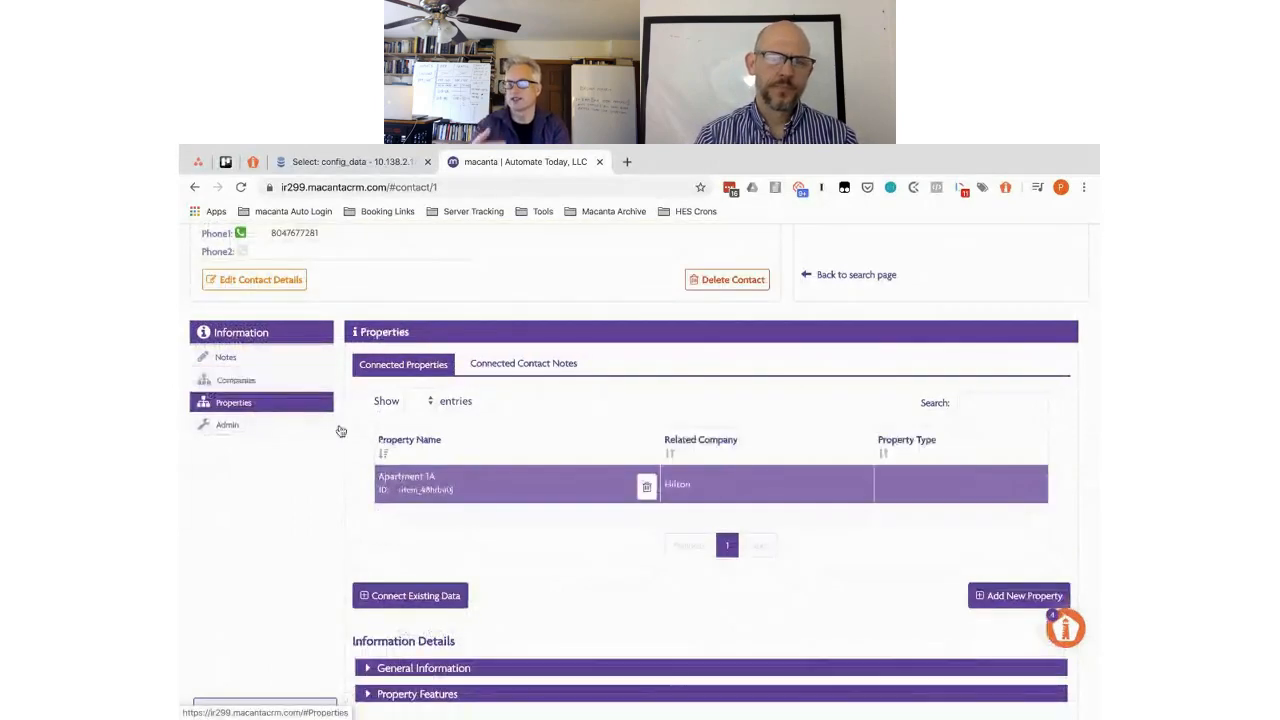
pyautogui.scroll(-4, 351, 485)
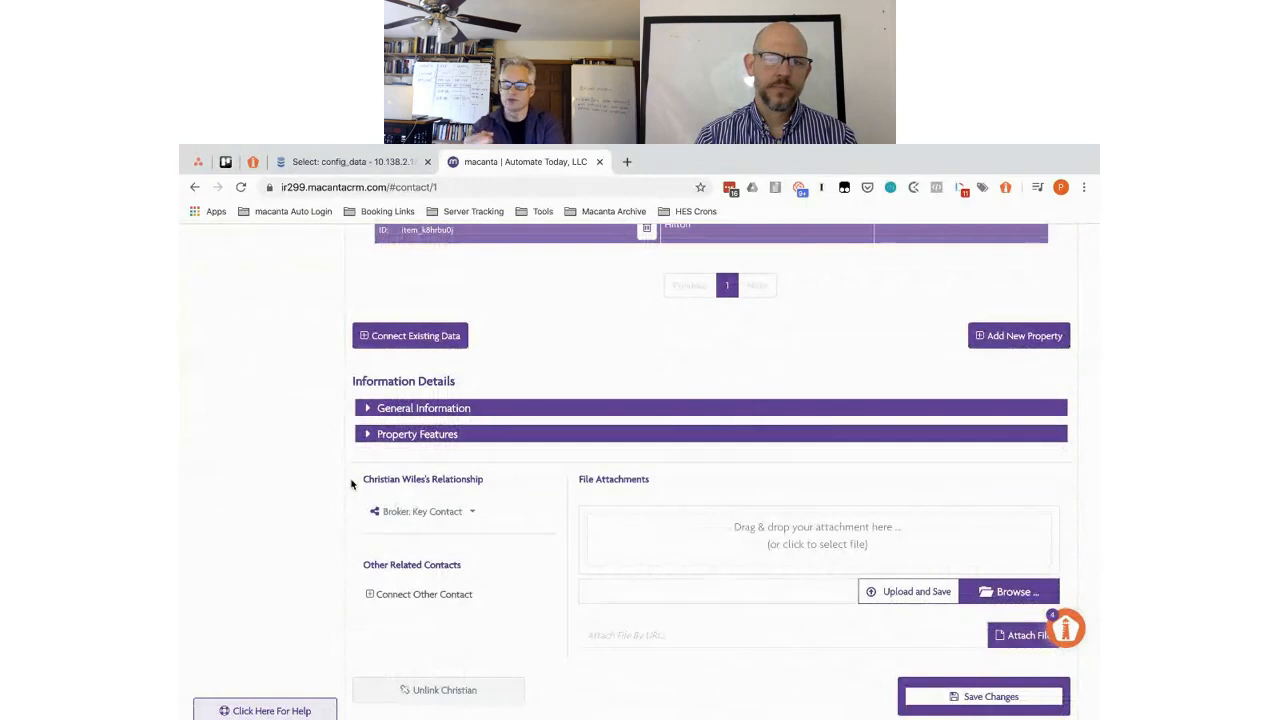
pyautogui.scroll(-3, 351, 485)
pyautogui.scroll(-1, 351, 485)
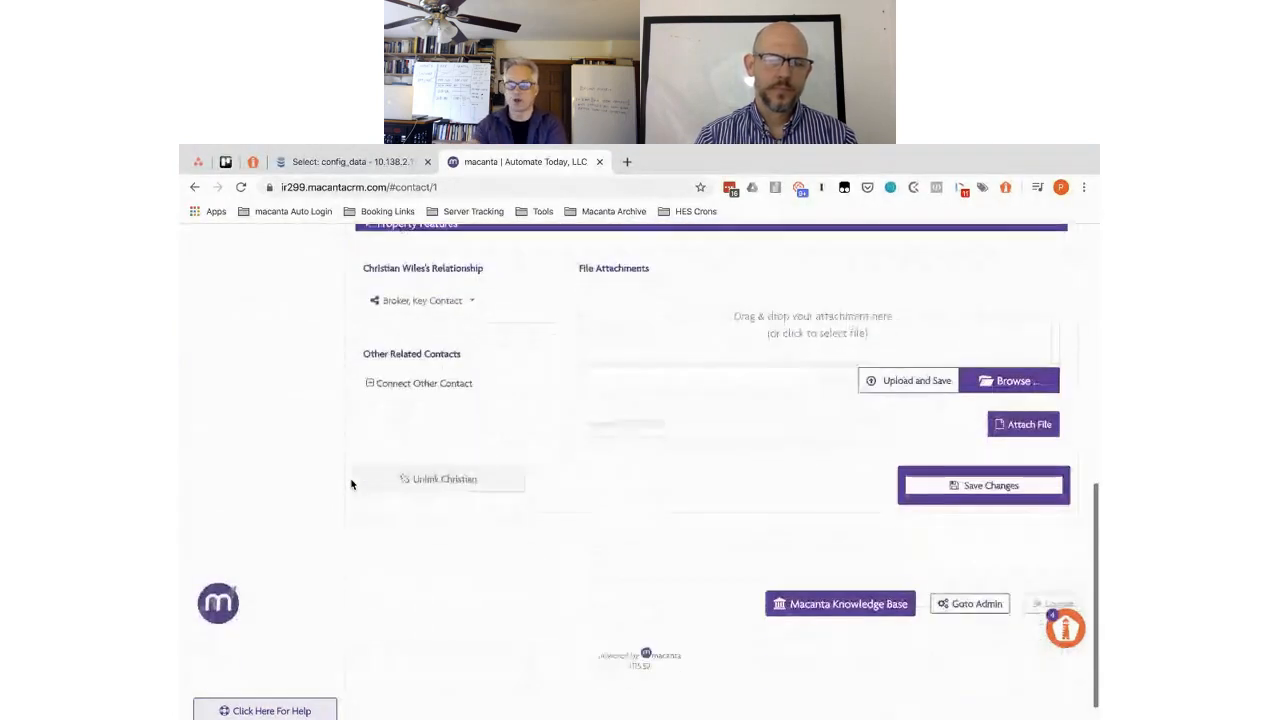
pyautogui.scroll(5, 351, 485)
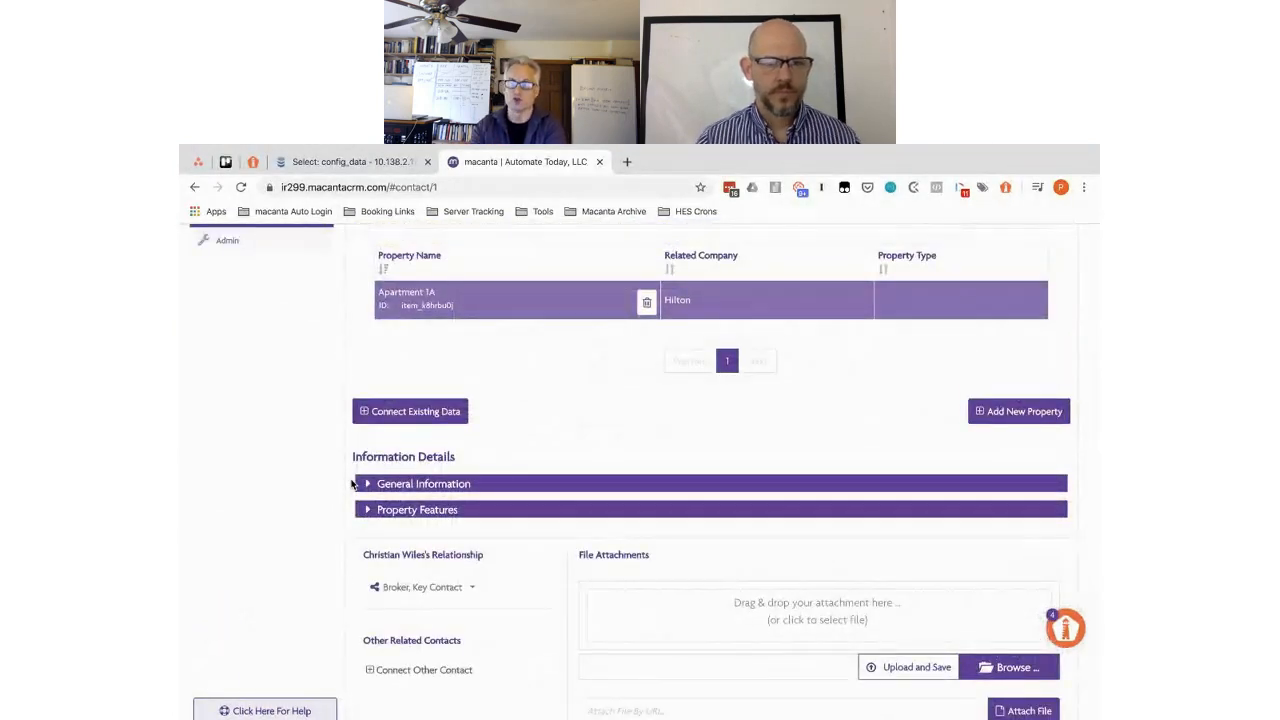
pyautogui.scroll(5, 351, 485)
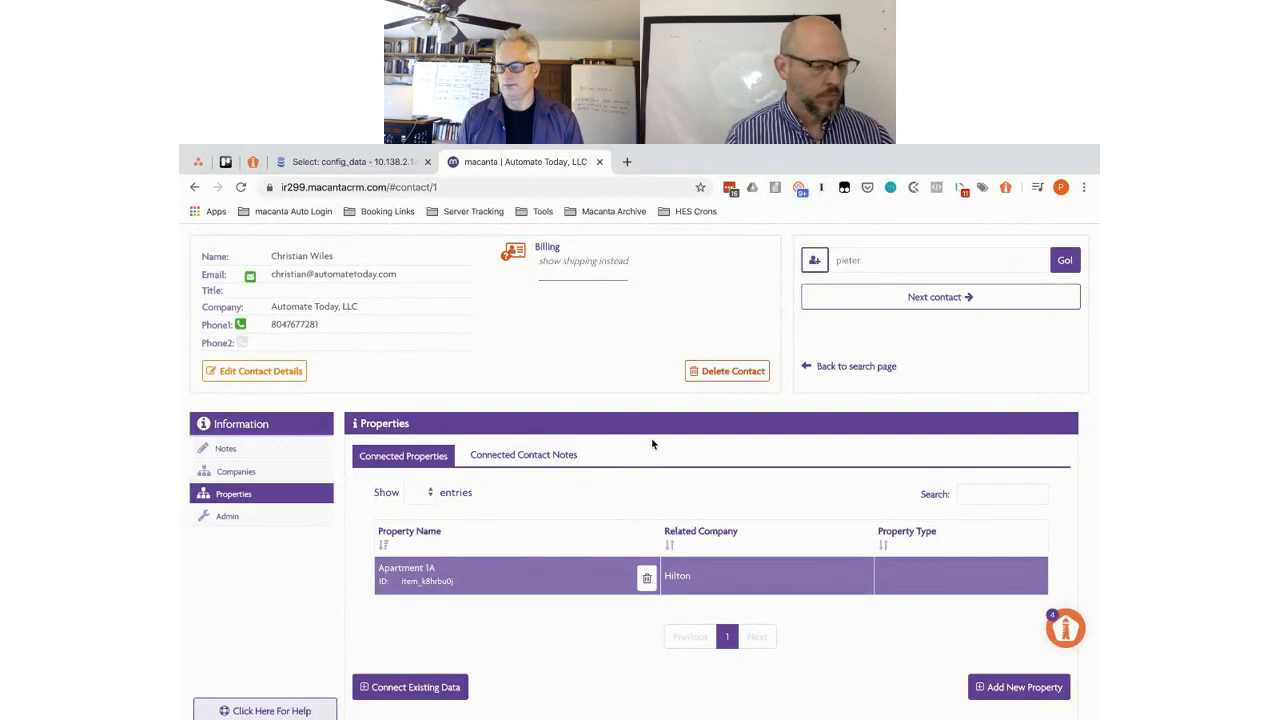
# - Show the contact's Companies and scroll to The Hyatt's Other Related Contacts and File Attachments
pyautogui.click(241, 474)
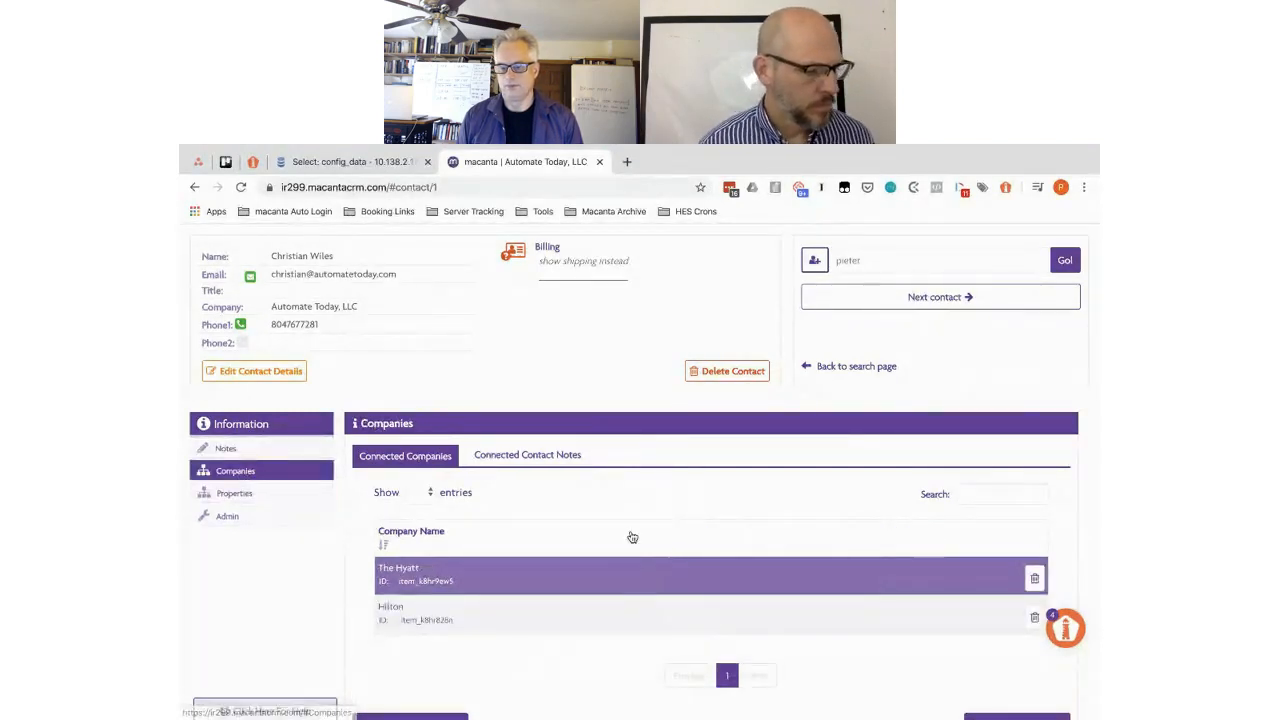
pyautogui.scroll(-2, 632, 537)
pyautogui.scroll(-3, 632, 537)
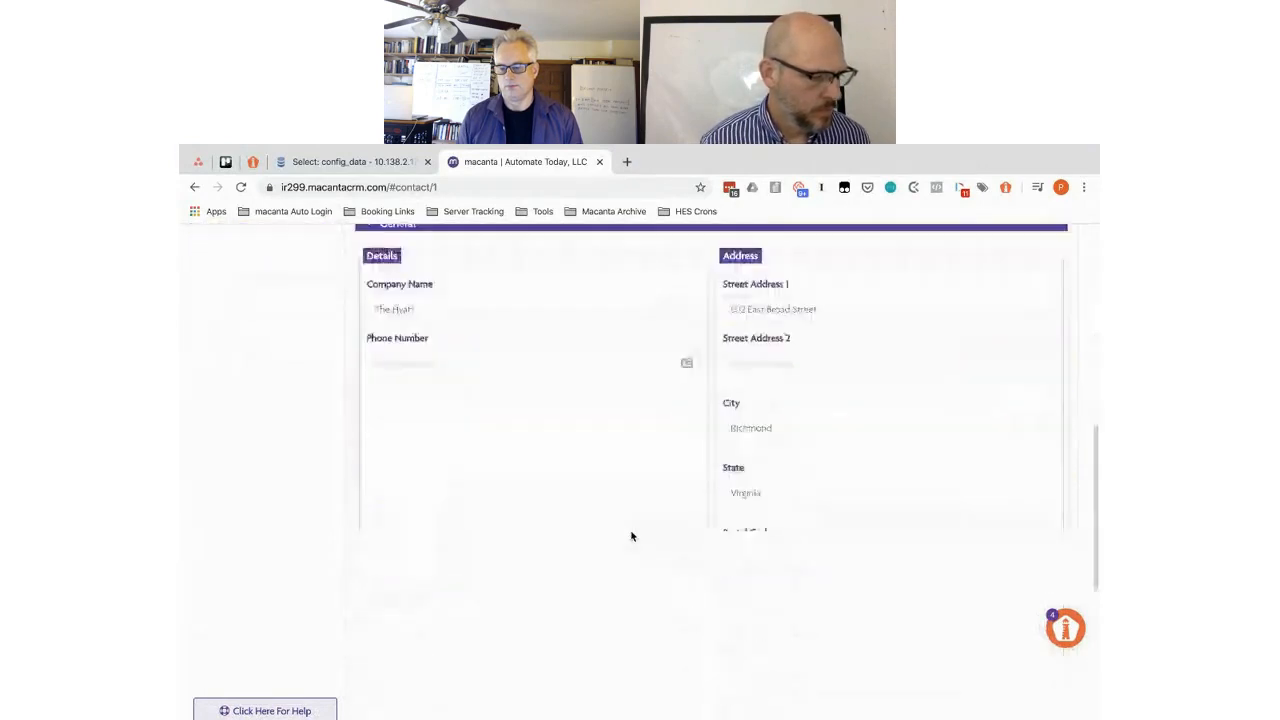
pyautogui.scroll(-1, 631, 536)
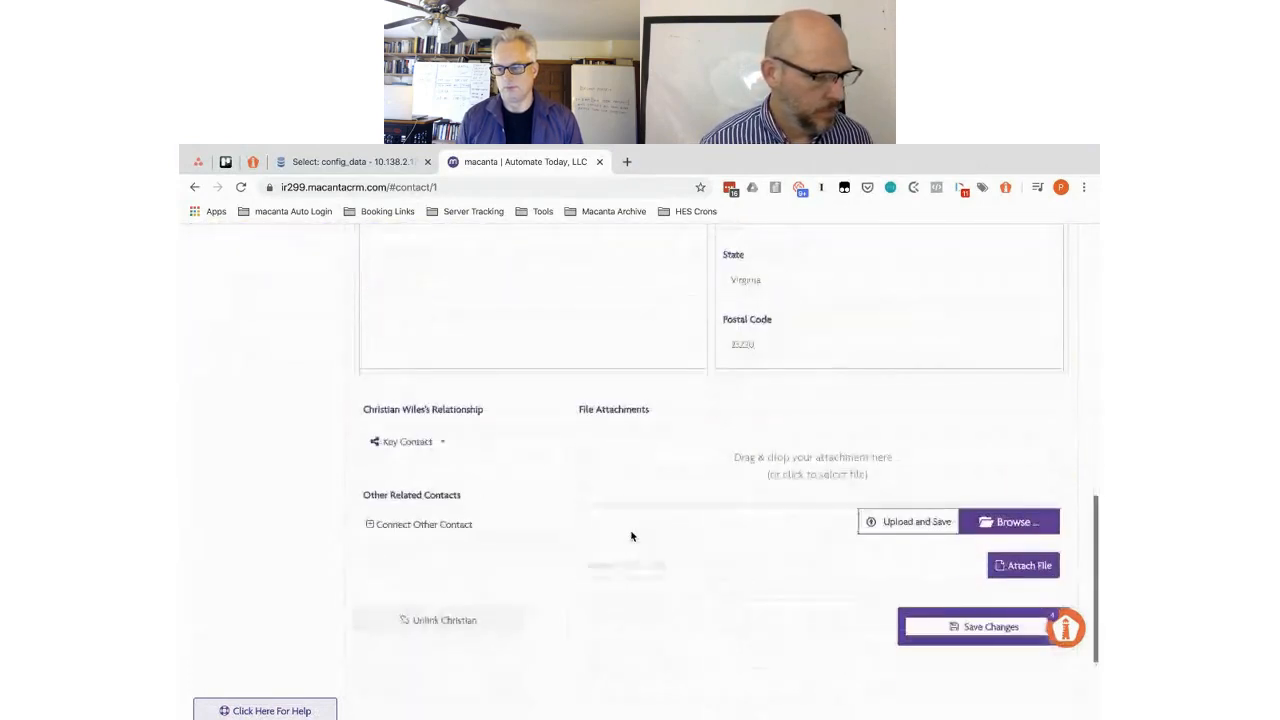
# - Search for and add the second contact to The Hyatt as Leasing Agent, then save the changes
pyautogui.click(411, 526)
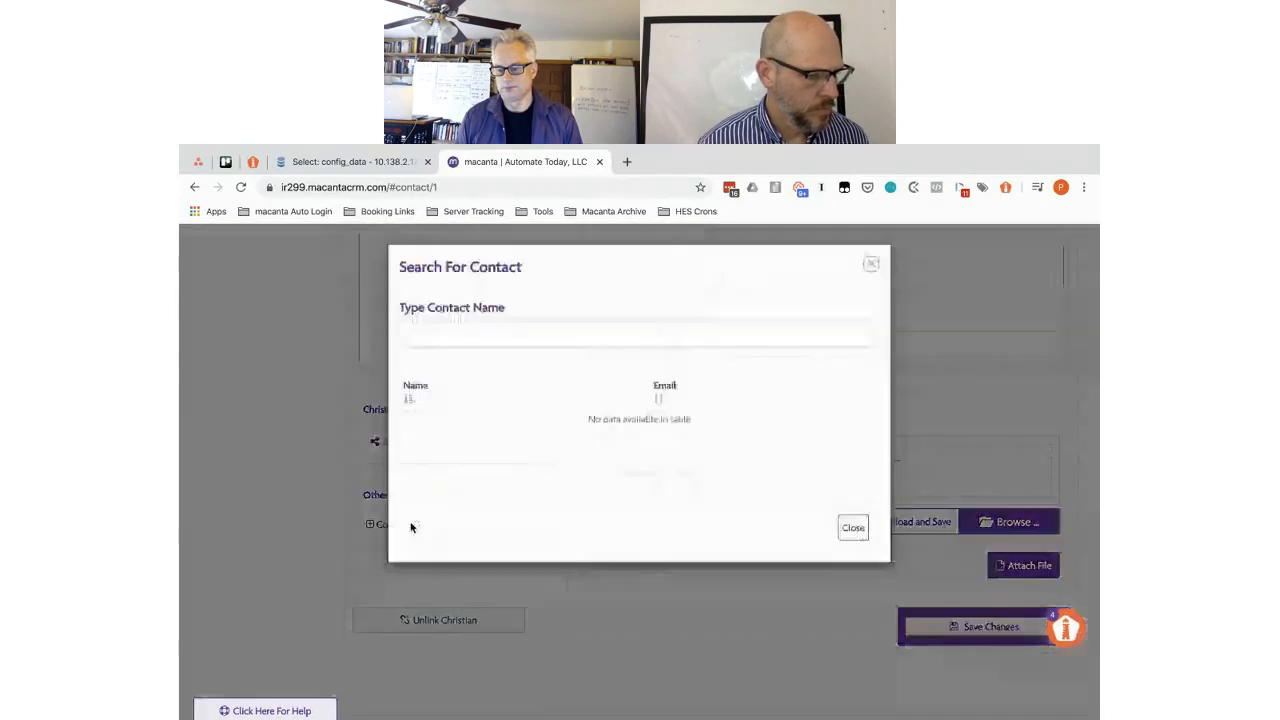
pyautogui.click(468, 331)
pyautogui.write('Erwin')
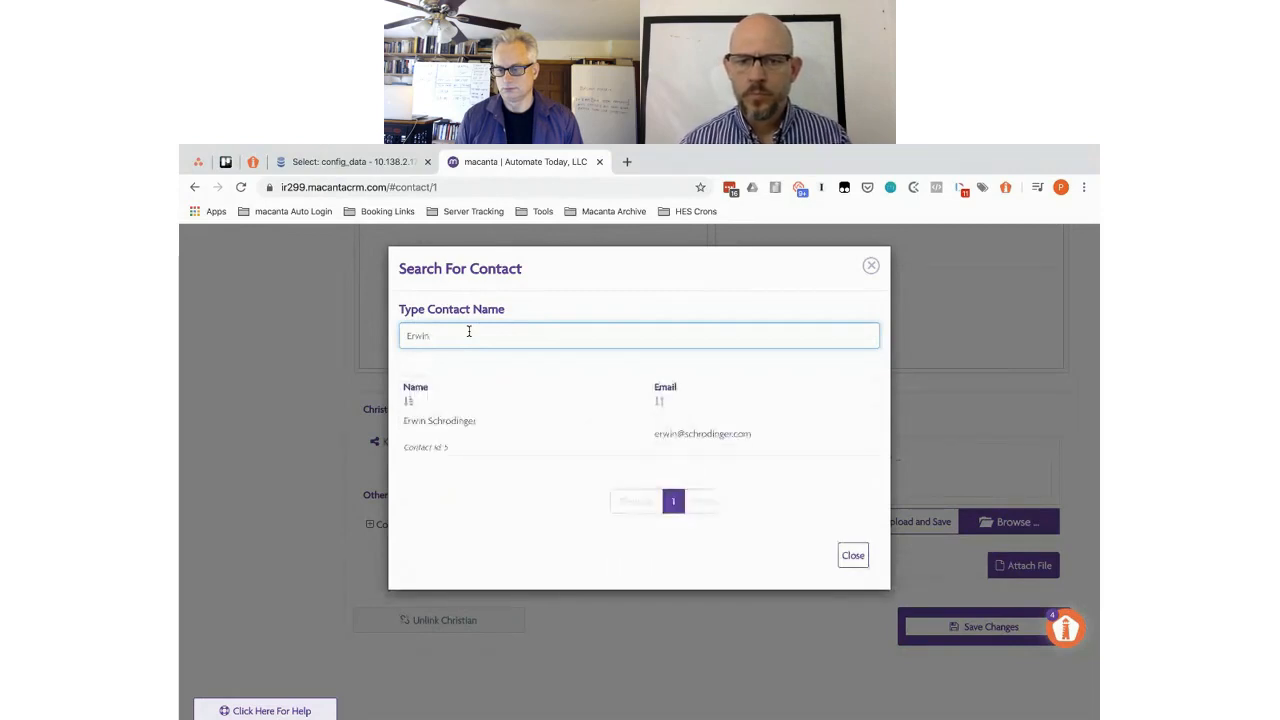
pyautogui.click(449, 422)
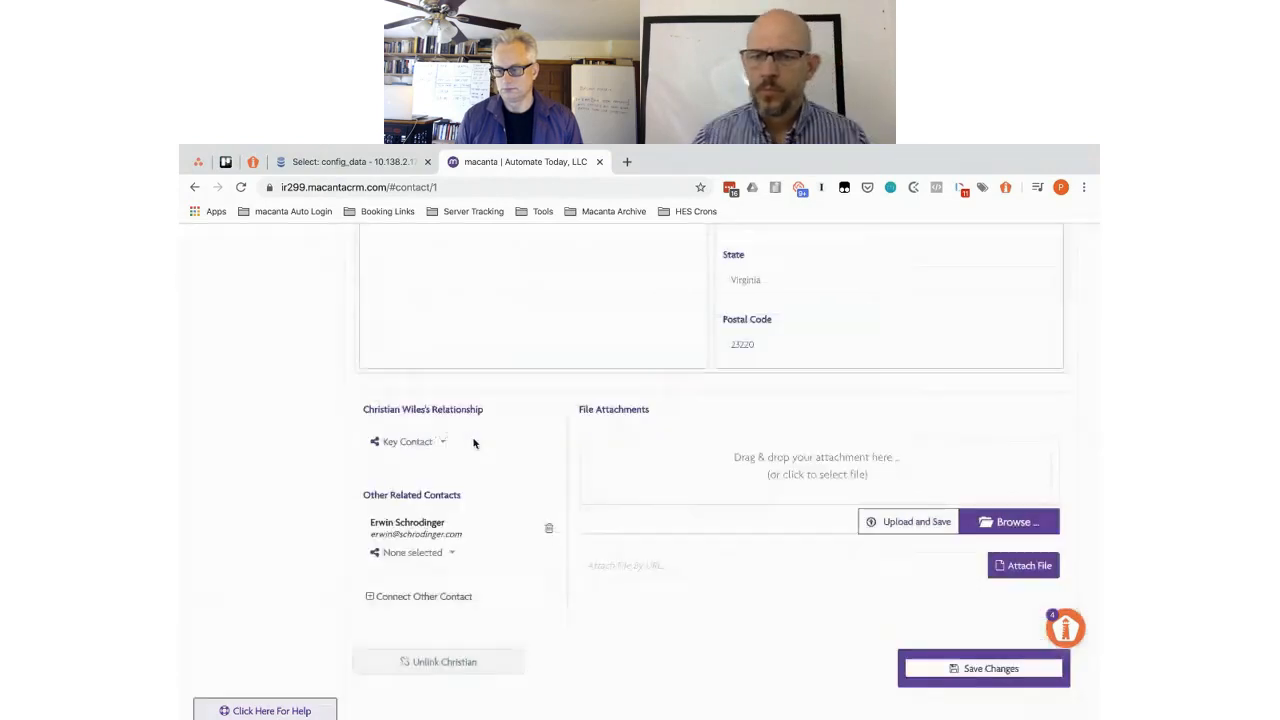
pyautogui.click(451, 554)
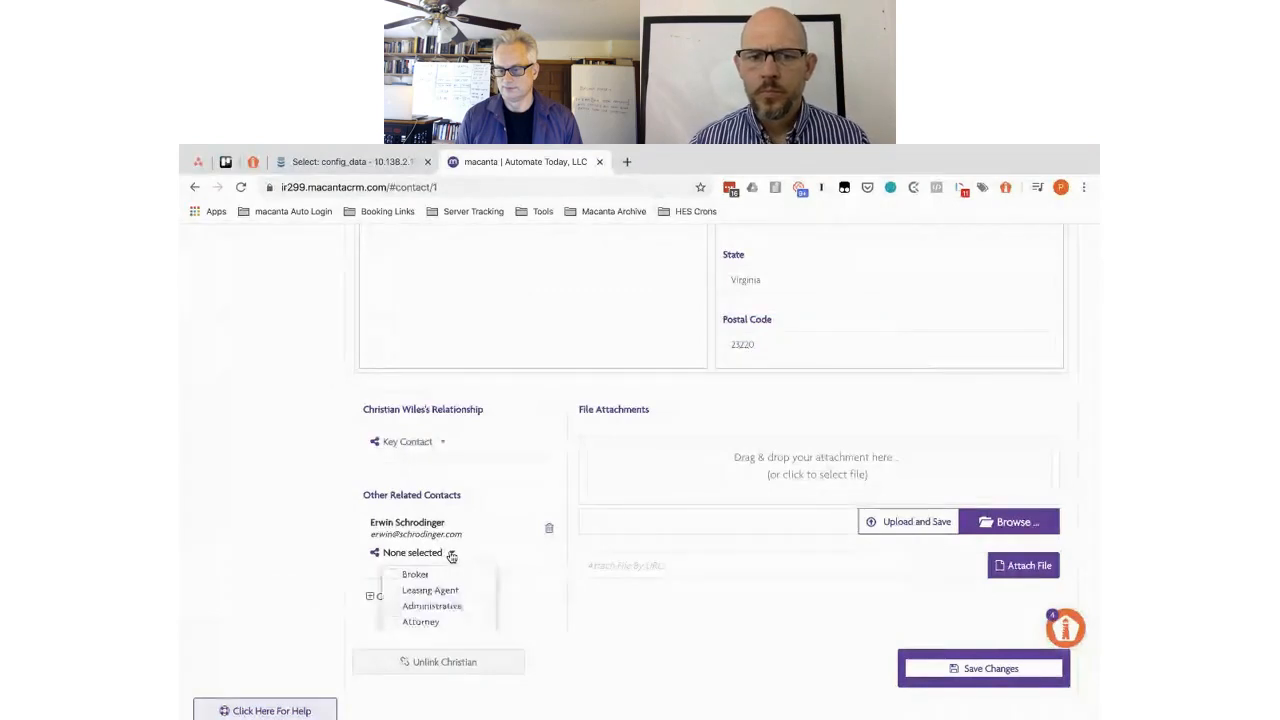
pyautogui.click(395, 590)
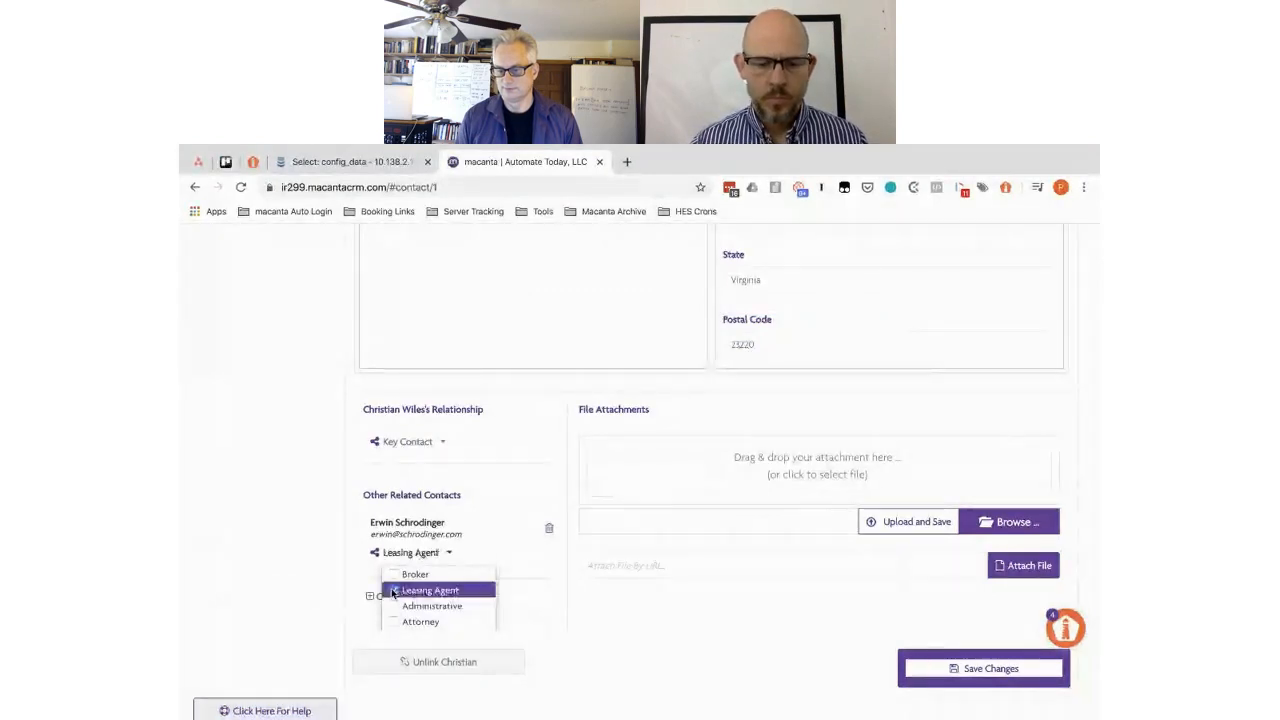
pyautogui.click(945, 673)
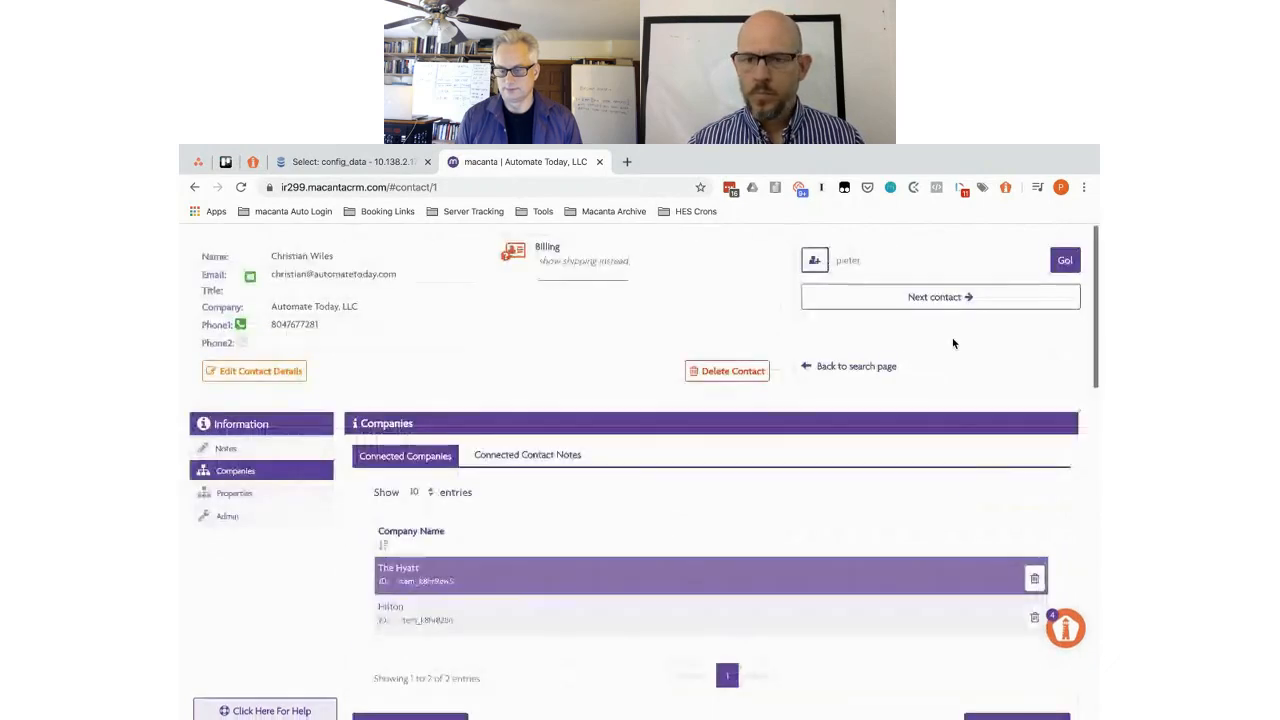
# - Return to the search page, set the search type to 'by Connected Data', and enter 'Hy'
pyautogui.click(845, 367)
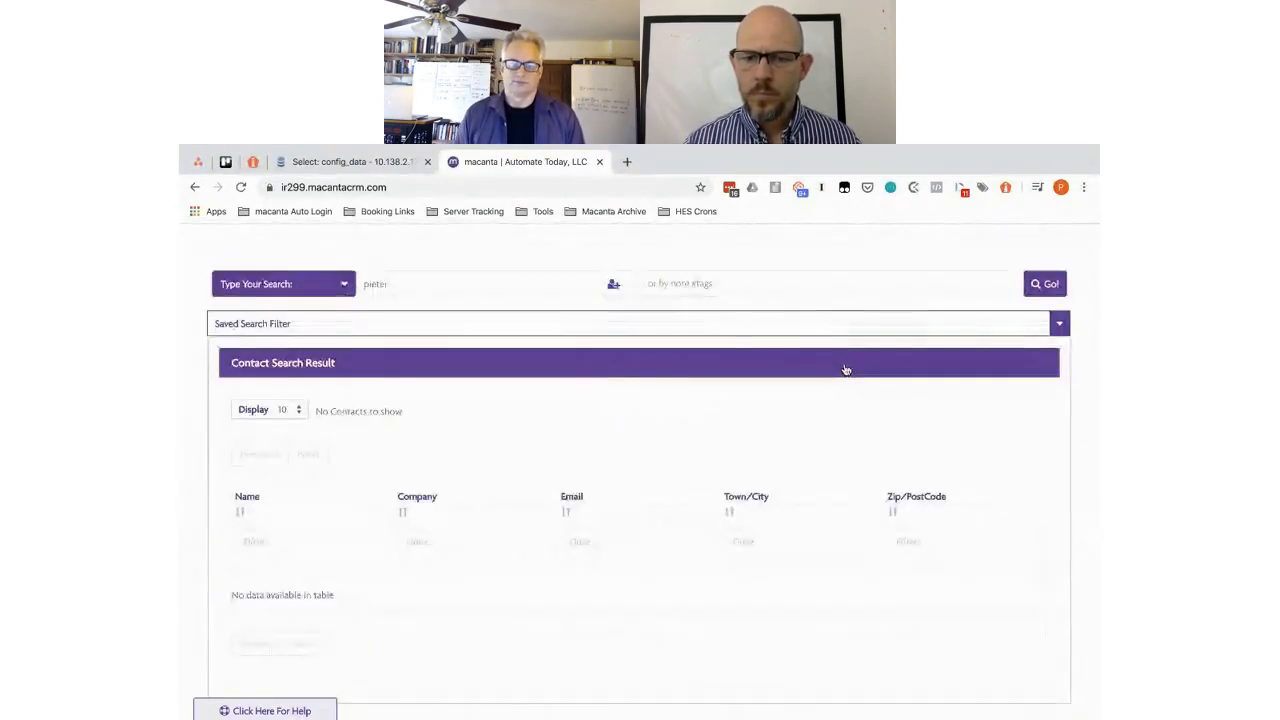
pyautogui.click(343, 286)
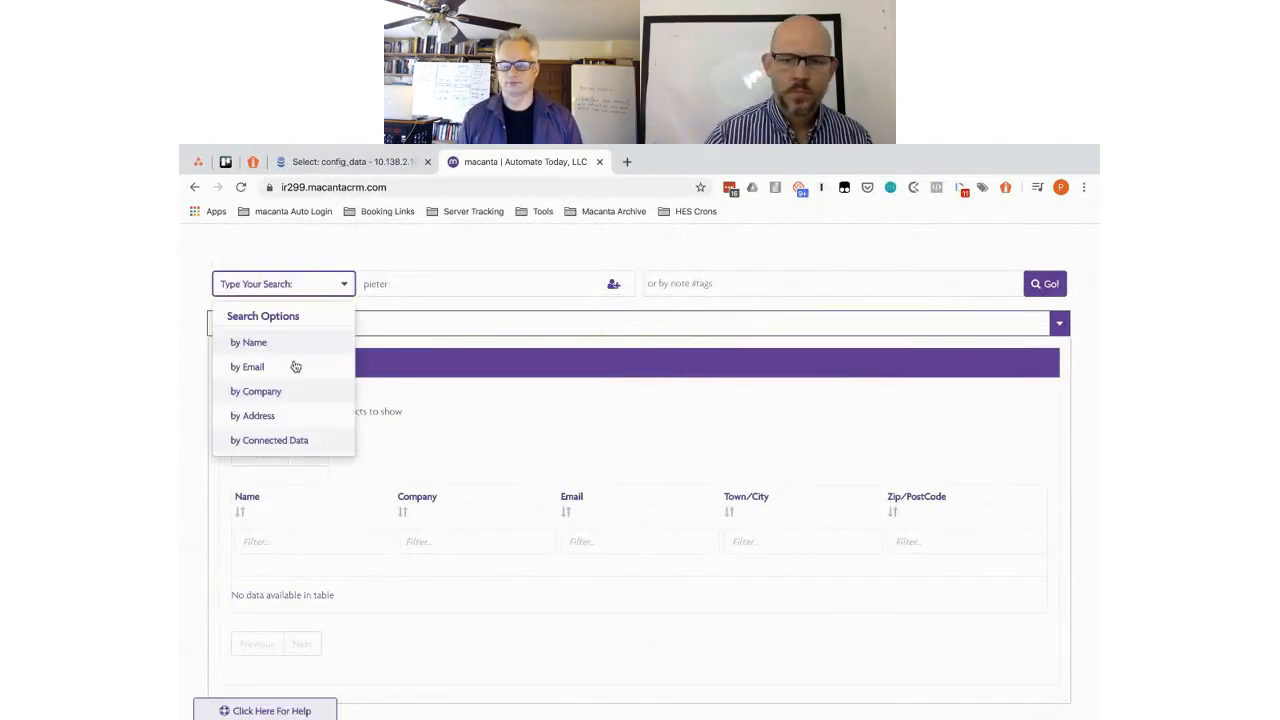
pyautogui.click(251, 443)
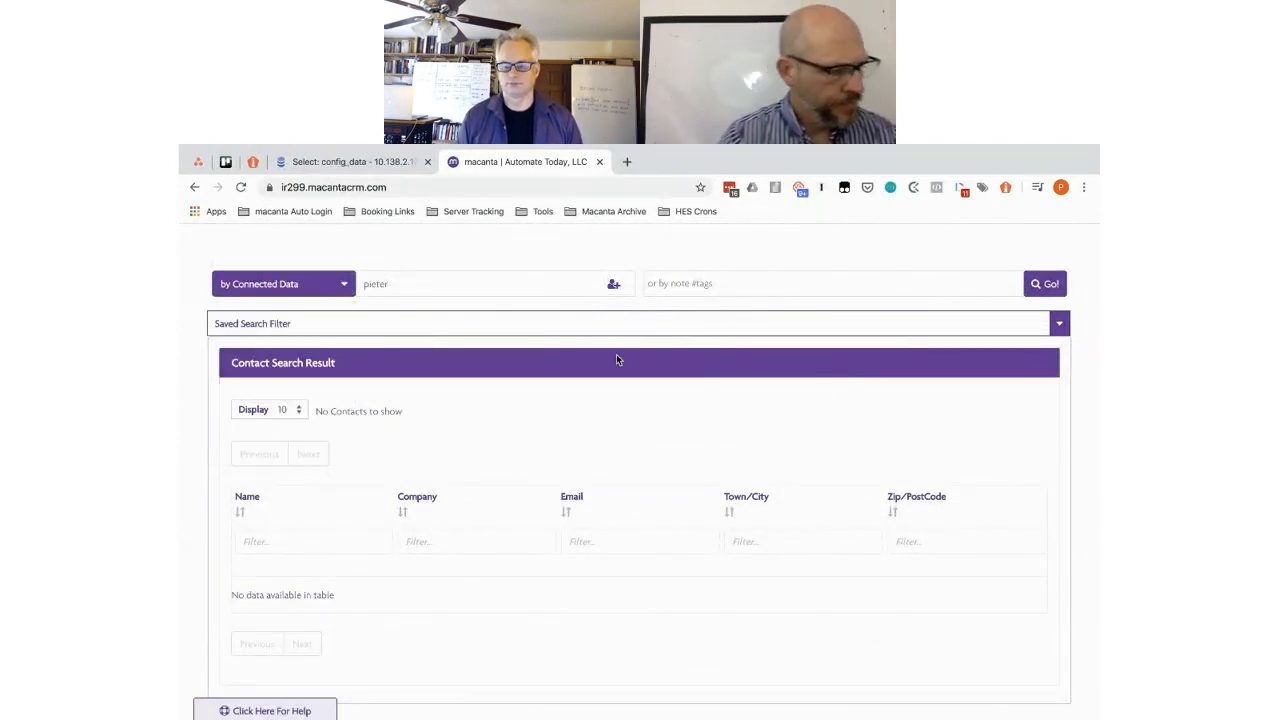
pyautogui.doubleClick(382, 284)
pyautogui.write('Hyat')
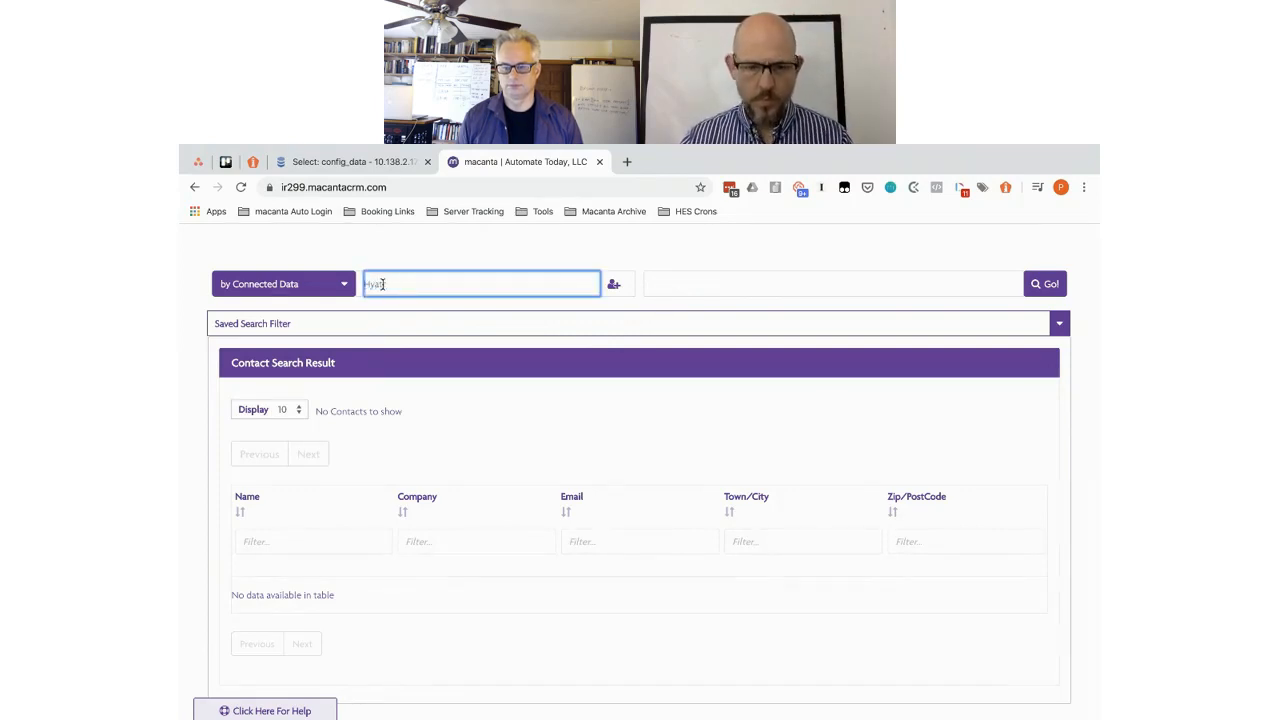
# - Run the Connected Data search for the Hyatt company
pyautogui.press('Return')
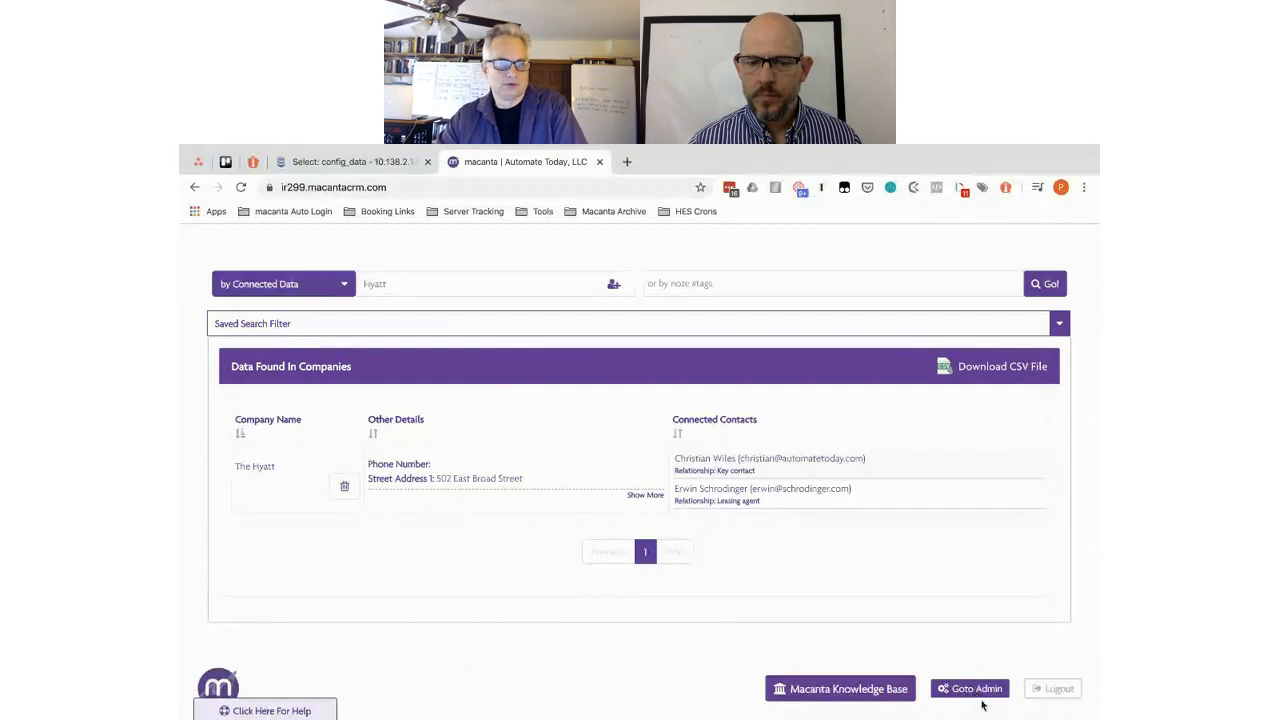
# - Open the admin settings with the Goto Admin button at the bottom of the page
pyautogui.click(969, 696)
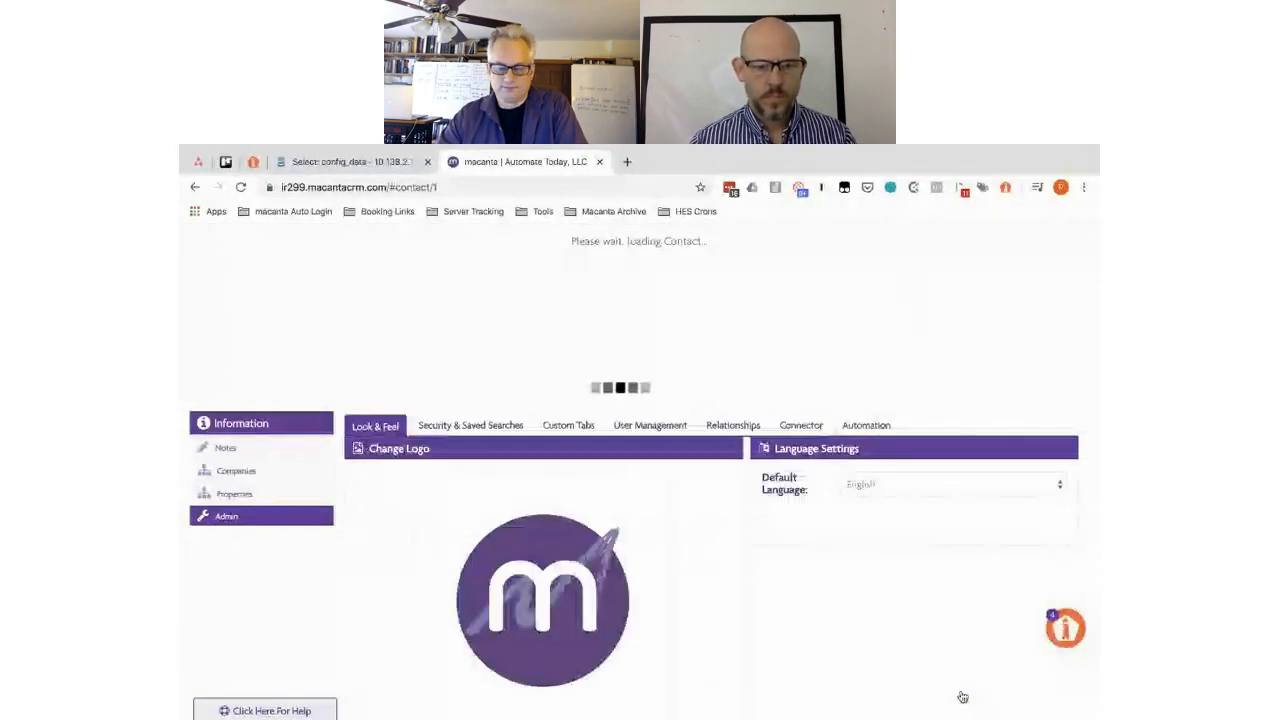
# - List the contact's connected properties, showing Apartment 1A related to Hilton
pyautogui.click(235, 495)
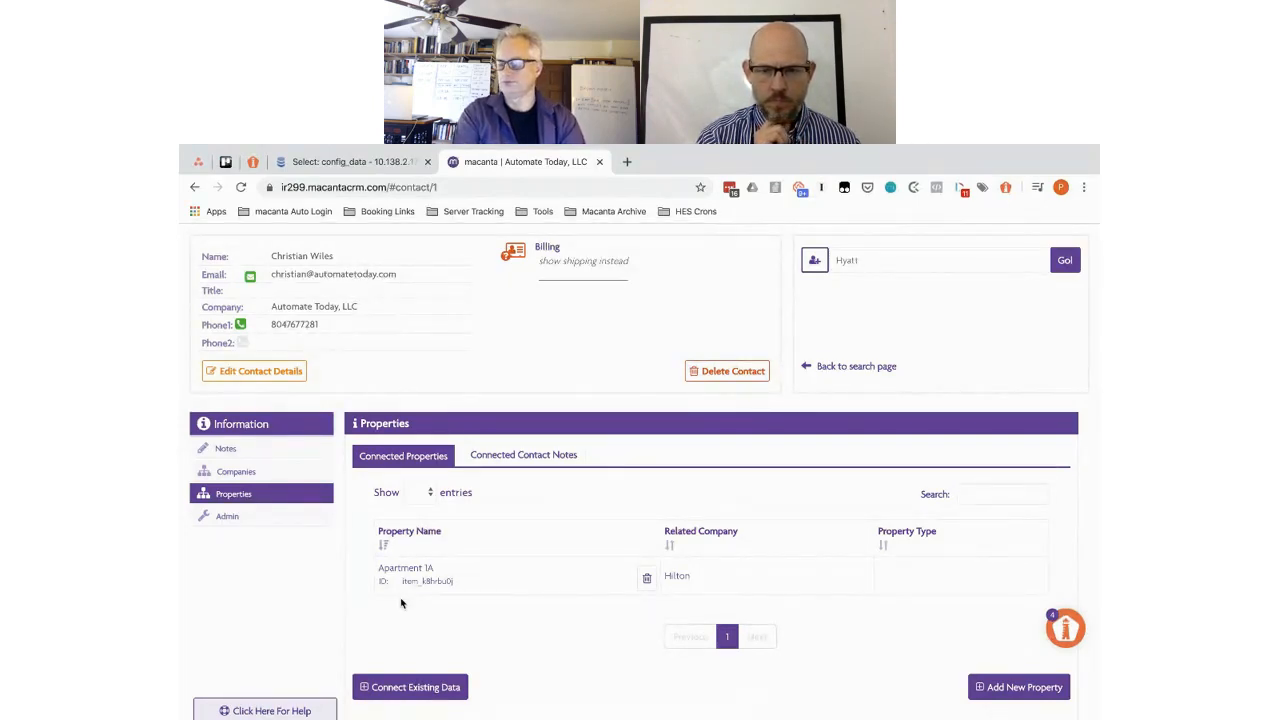
# - Open Apartment 1A's details and start a file attachment from its drop zone
pyautogui.click(530, 580)
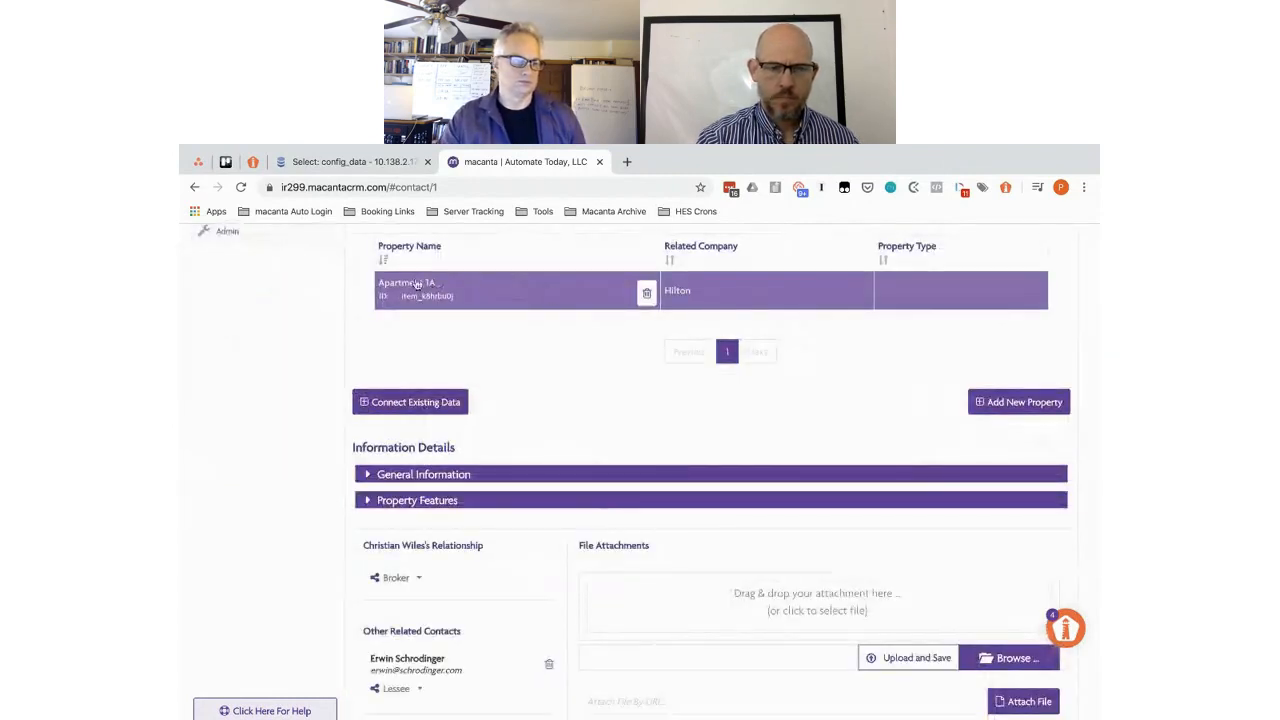
pyautogui.scroll(-3, 574, 398)
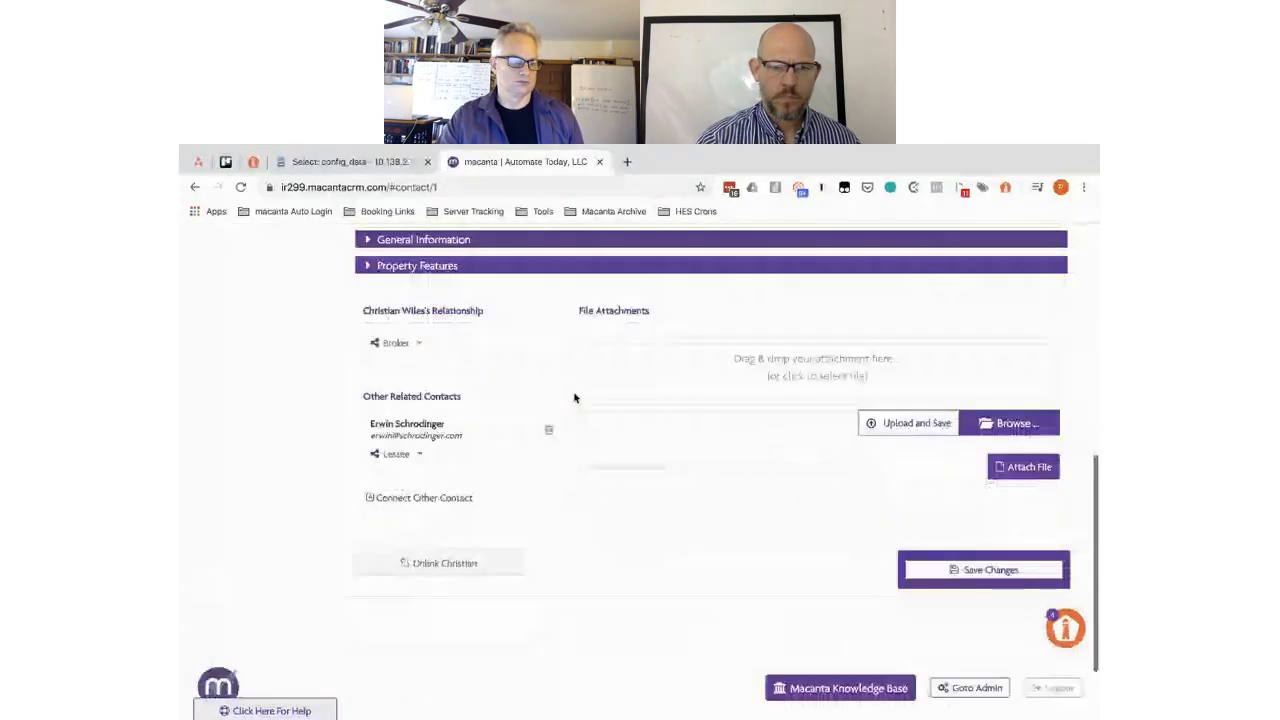
pyautogui.click(800, 366)
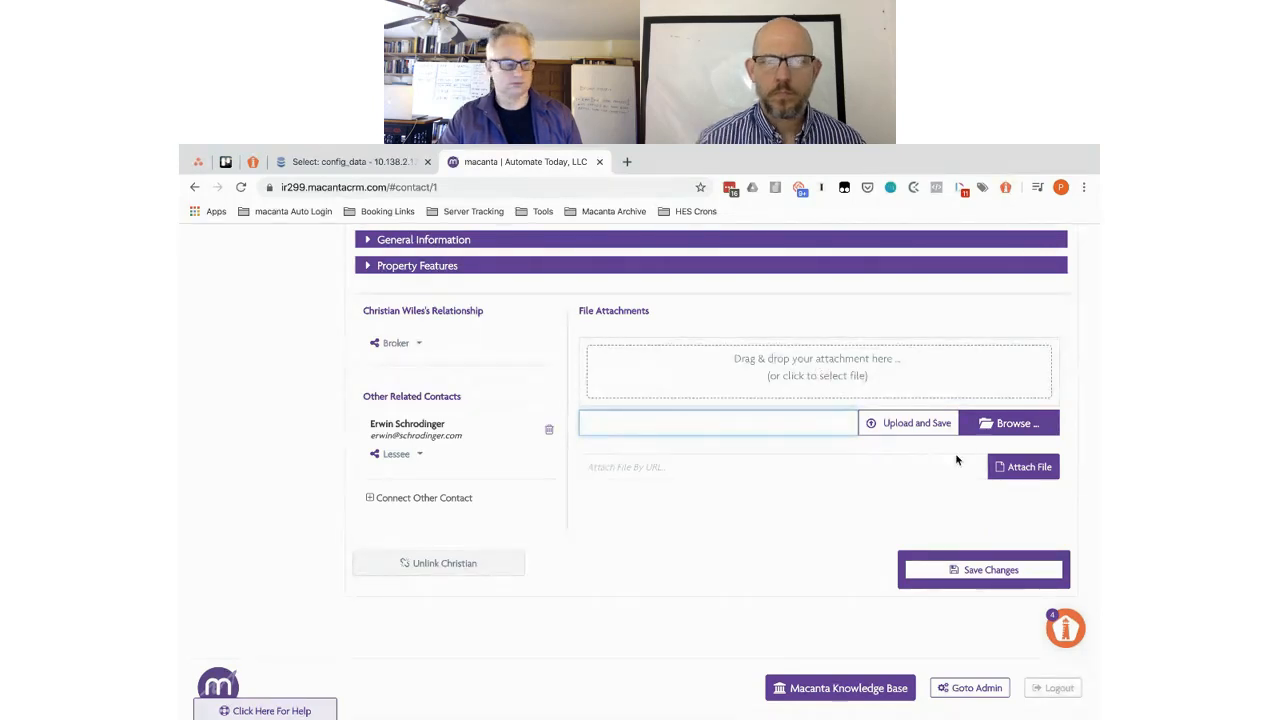
pyautogui.click(831, 390)
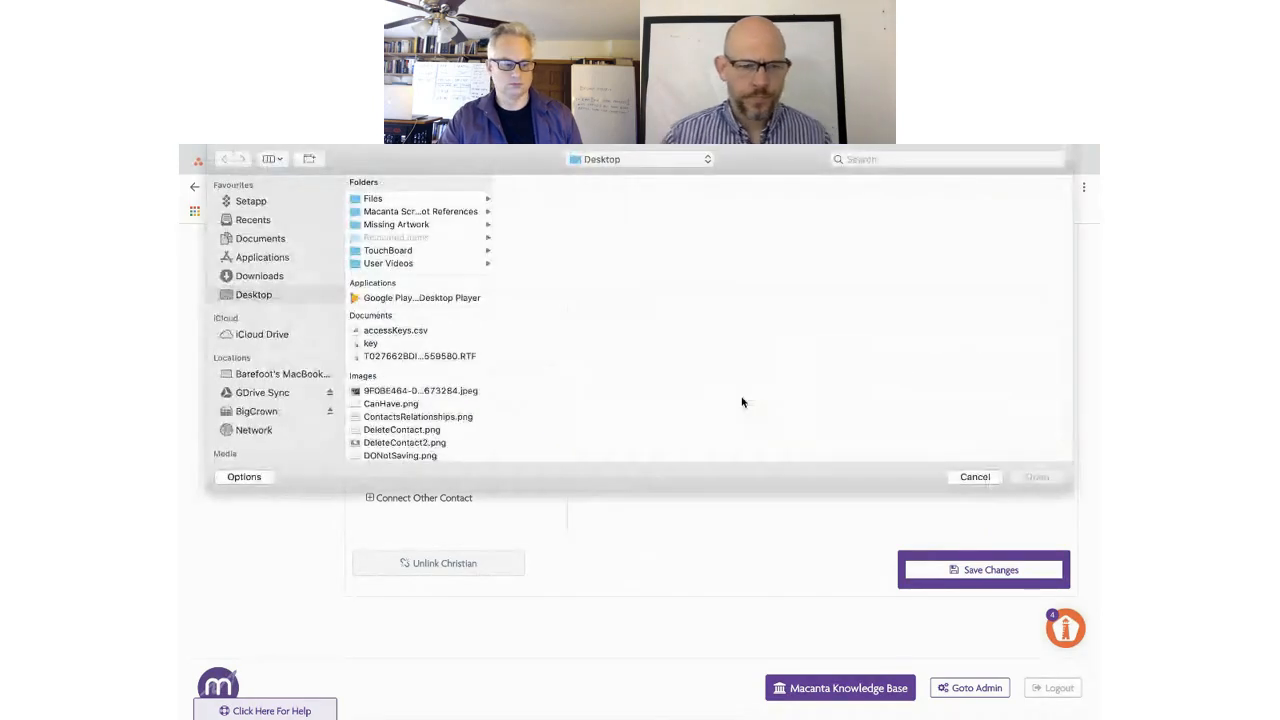
pyautogui.click(407, 391)
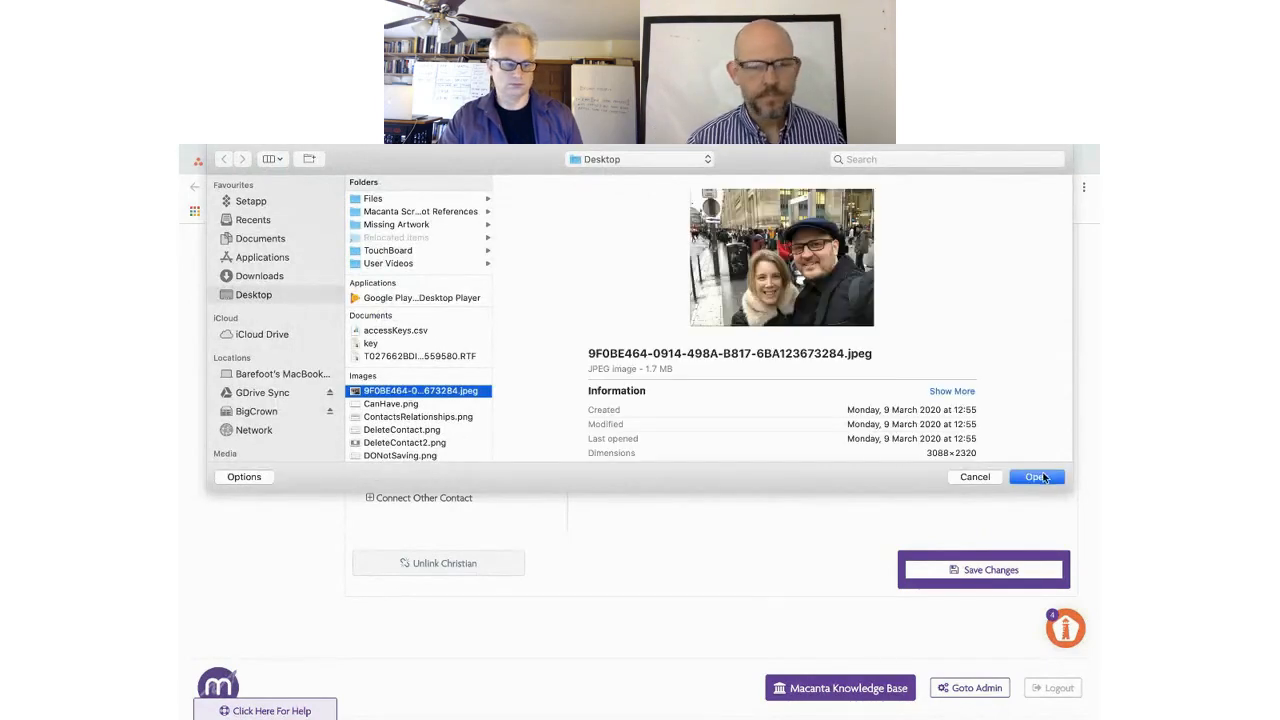
pyautogui.click(1037, 478)
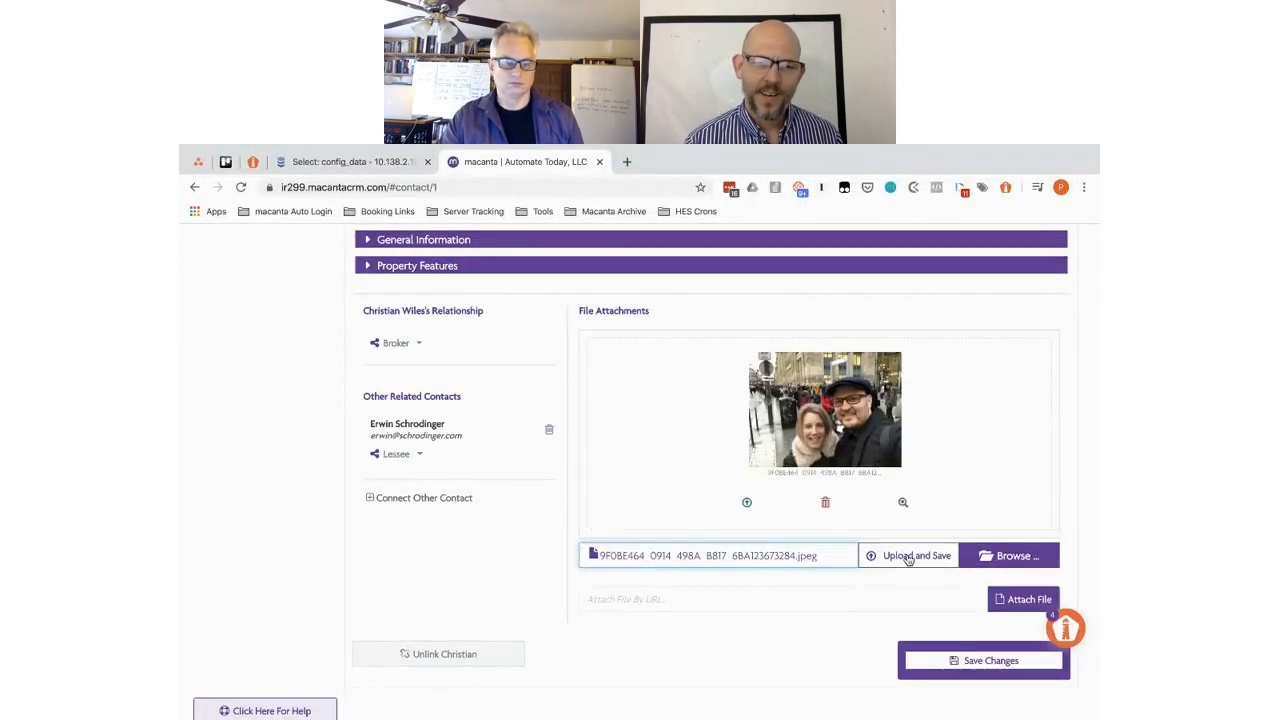
pyautogui.click(904, 557)
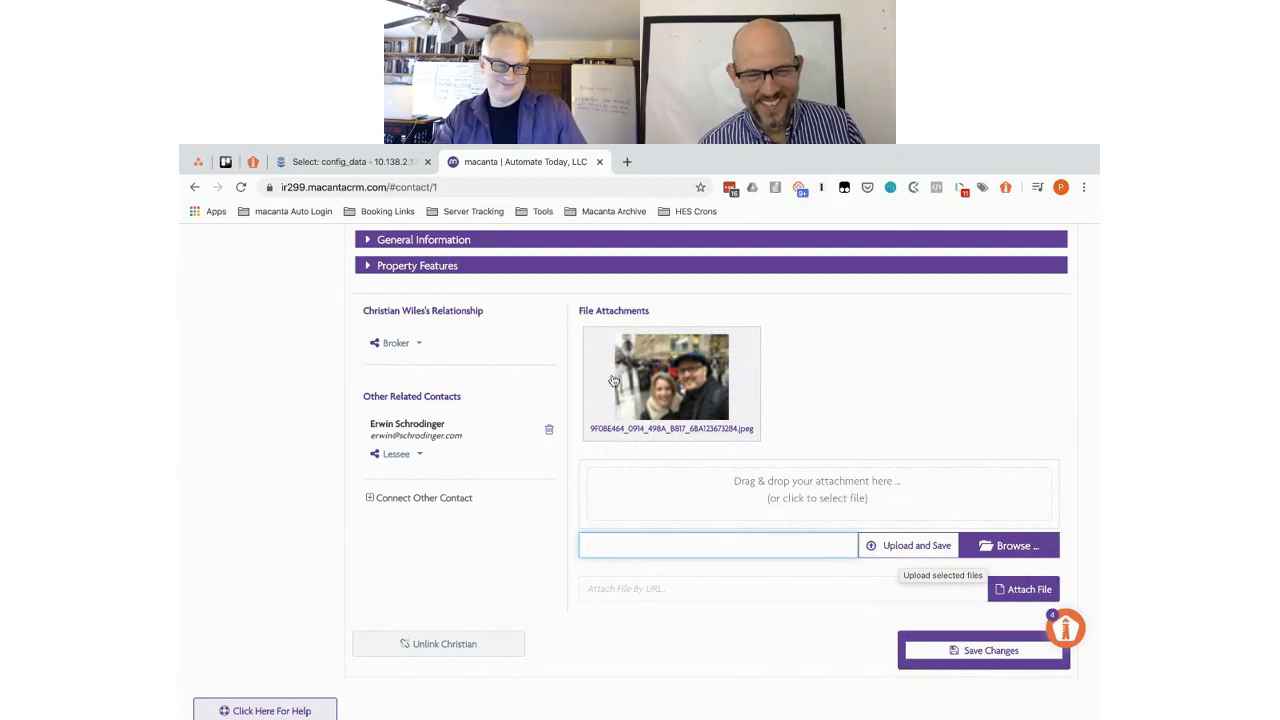
pyautogui.scroll(1, 946, 413)
pyautogui.scroll(1, 946, 413)
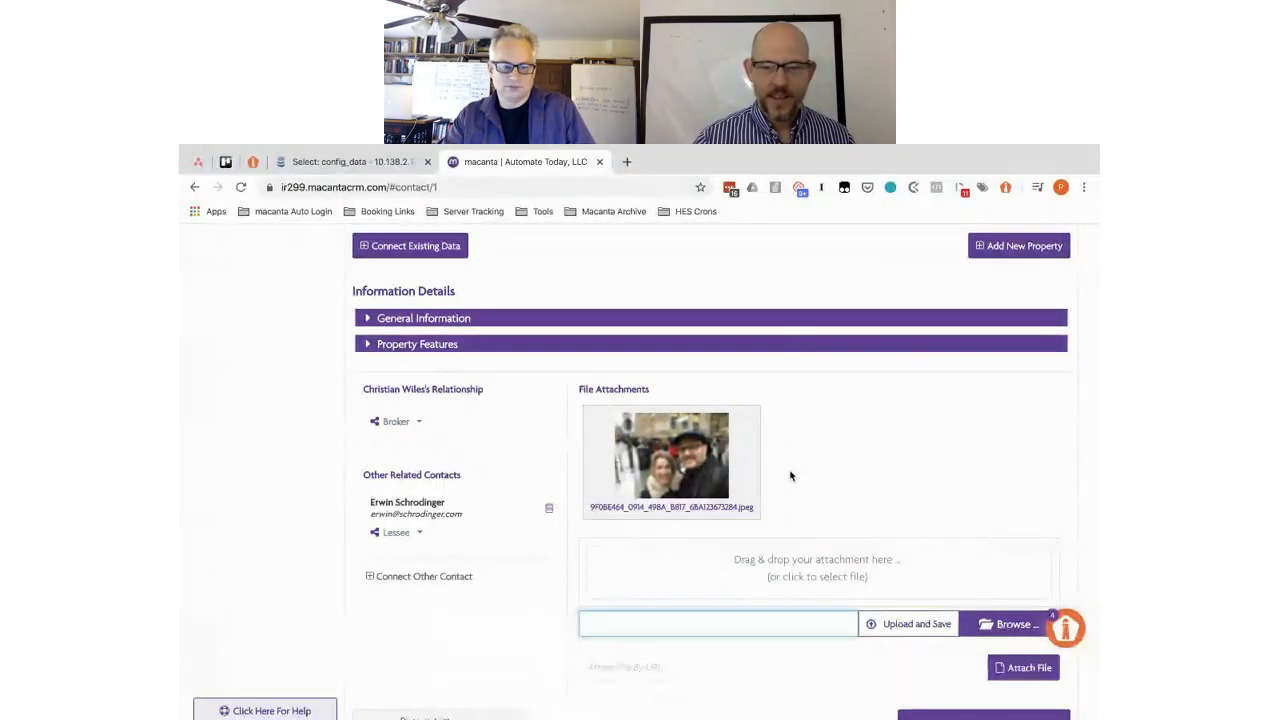
pyautogui.scroll(5, 342, 281)
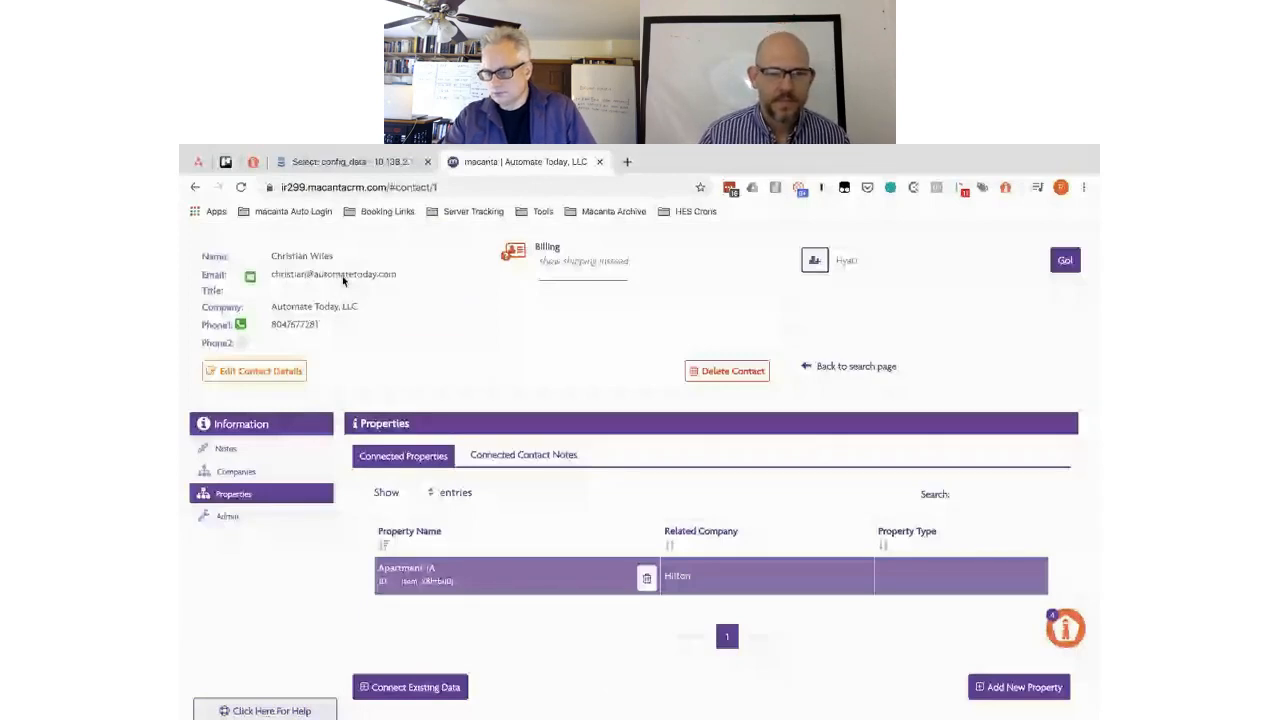
pyautogui.scroll(-5, 641, 558)
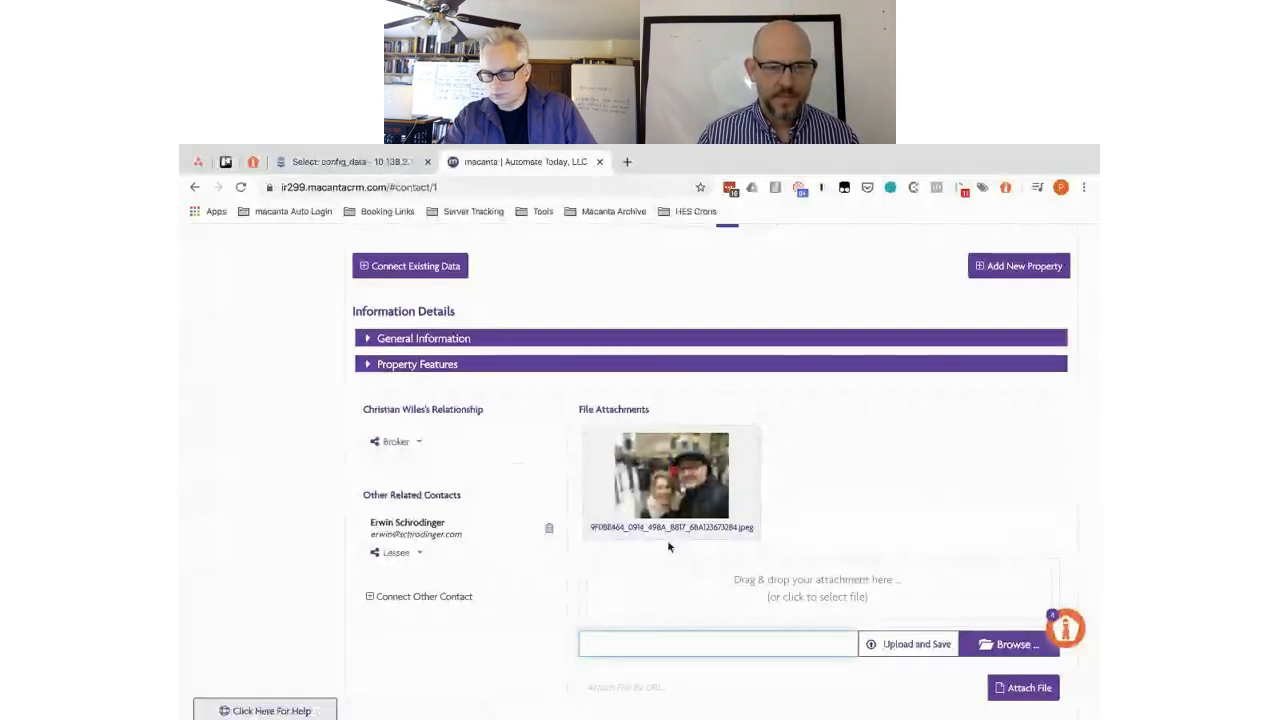
# - Dismiss the unsaved-changes warning and save the Apartment 1A property changes
pyautogui.click(405, 523)
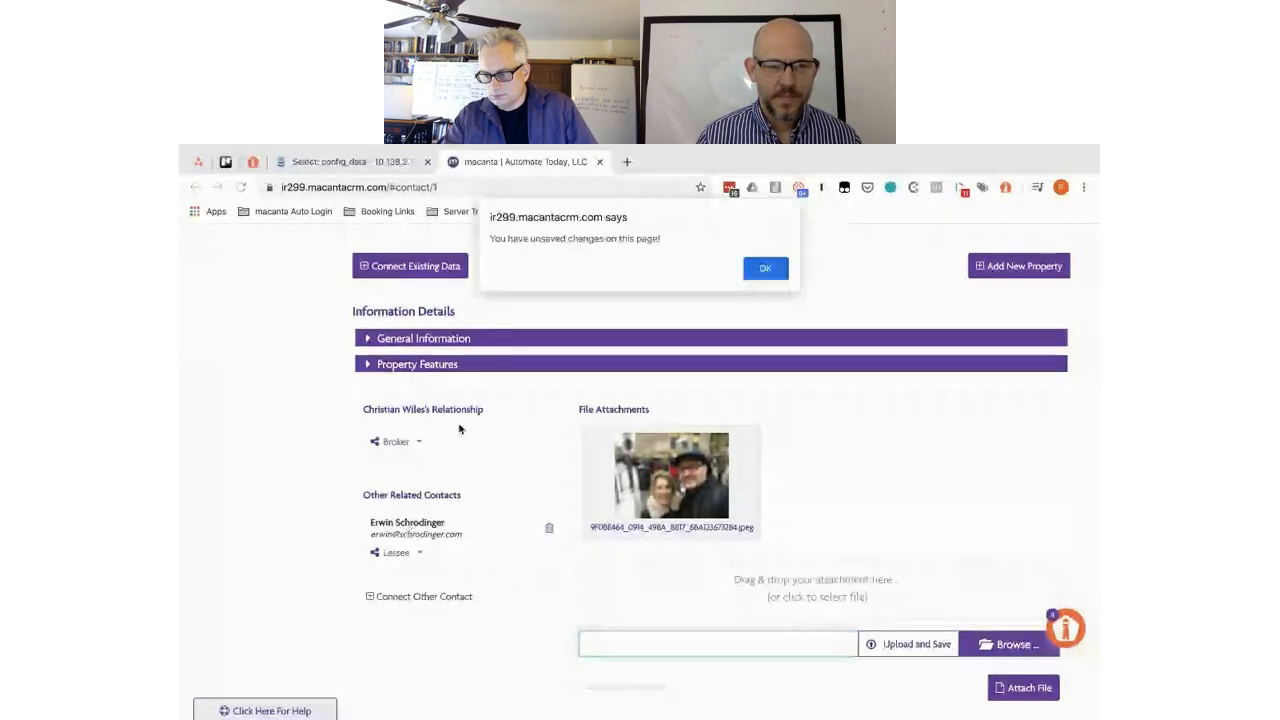
pyautogui.click(765, 268)
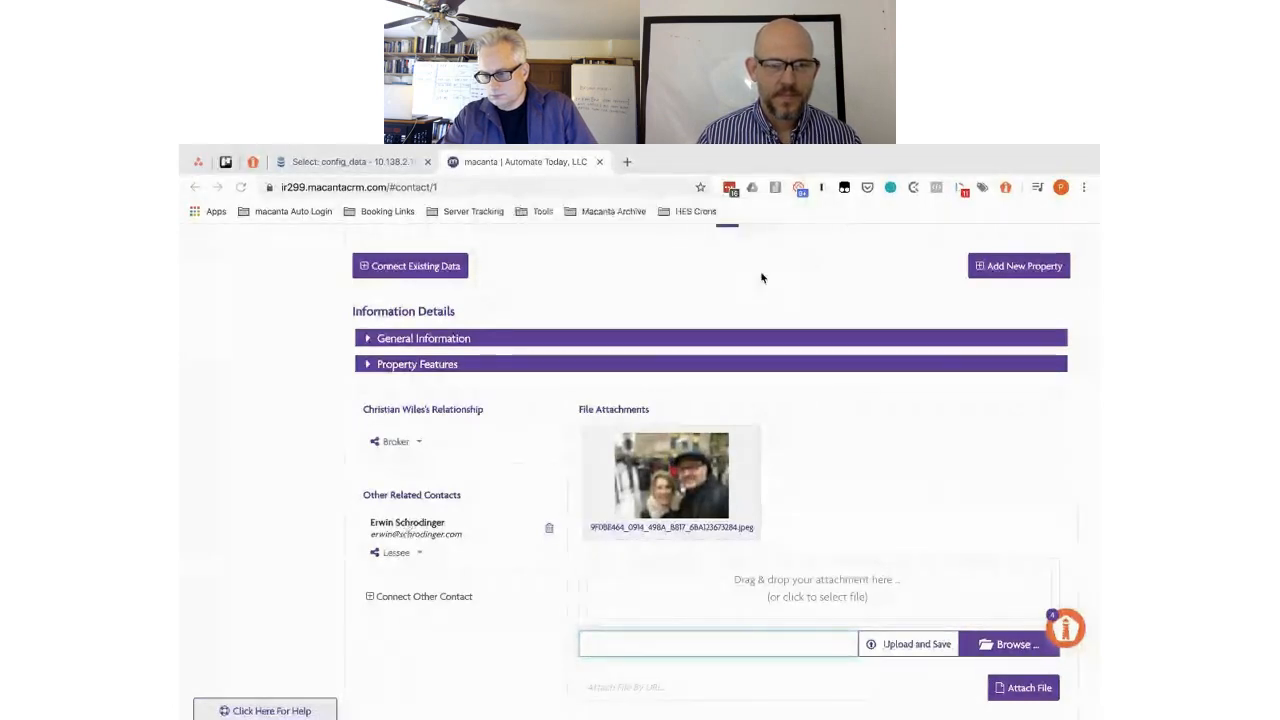
pyautogui.scroll(-3, 896, 585)
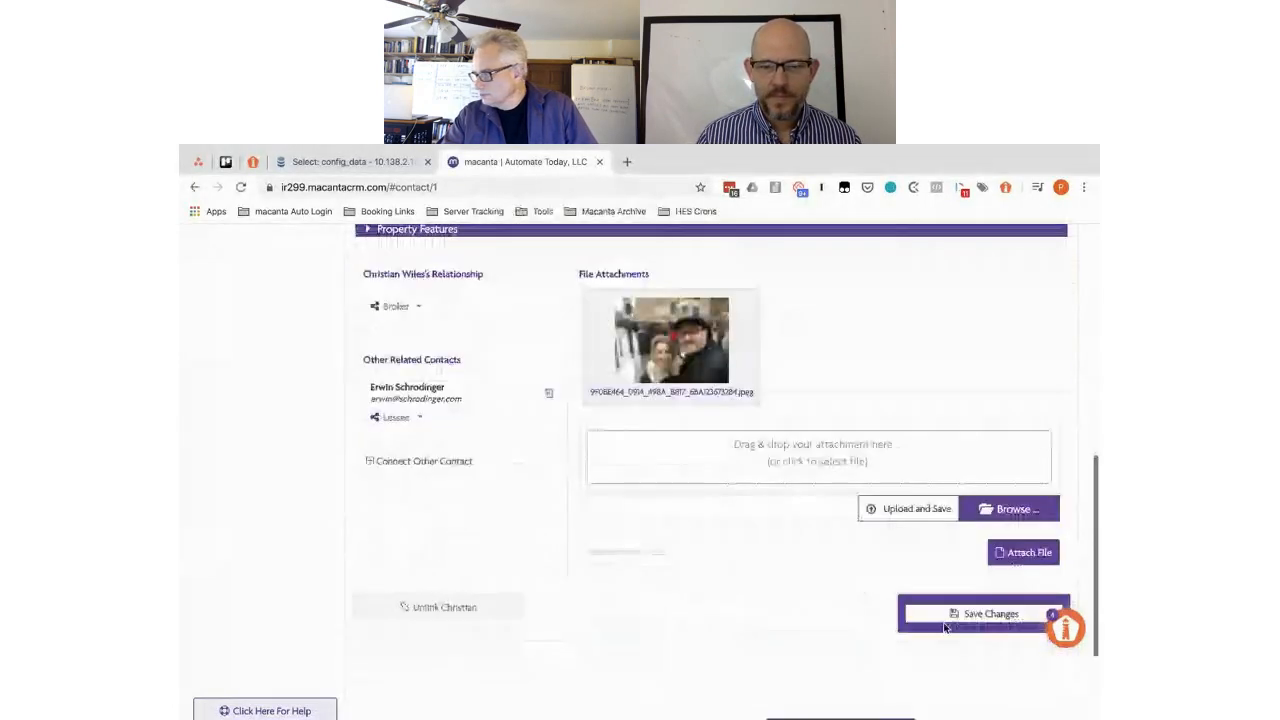
pyautogui.click(957, 615)
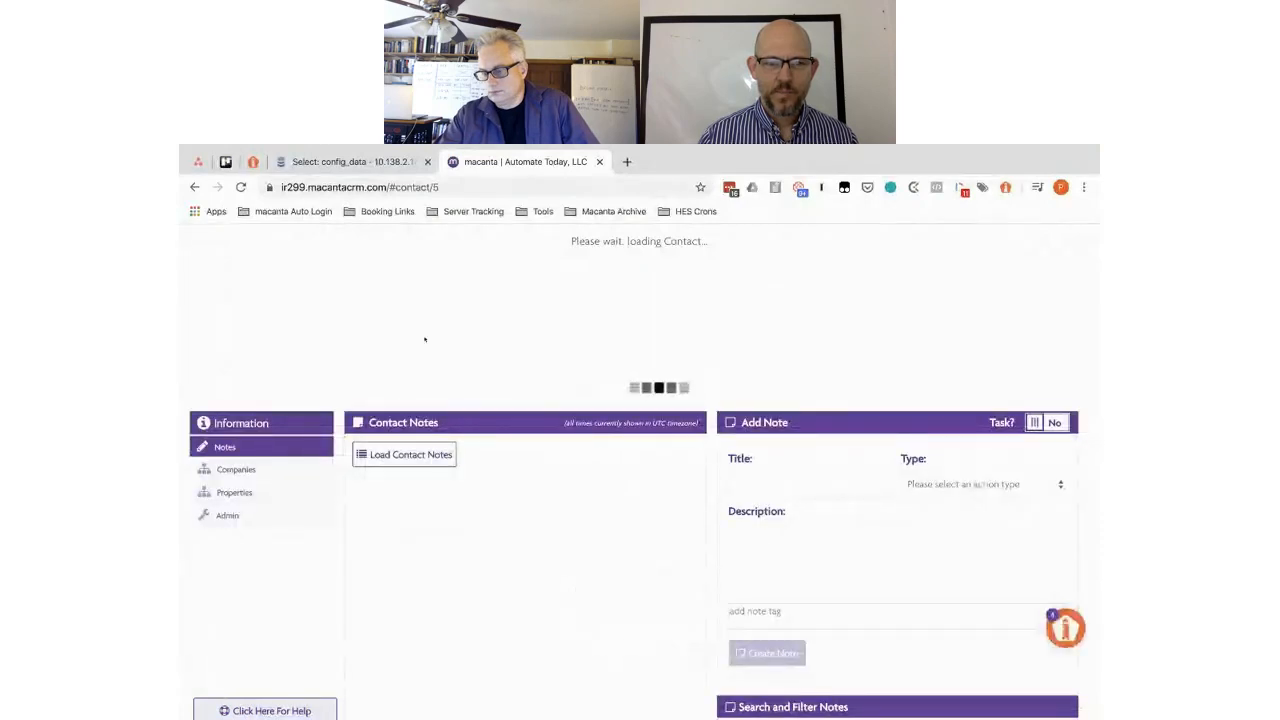
# - Review the Lessee contact's Properties, confirming Apartment 1A with Hilton and the attached JPEG photo
pyautogui.click(226, 494)
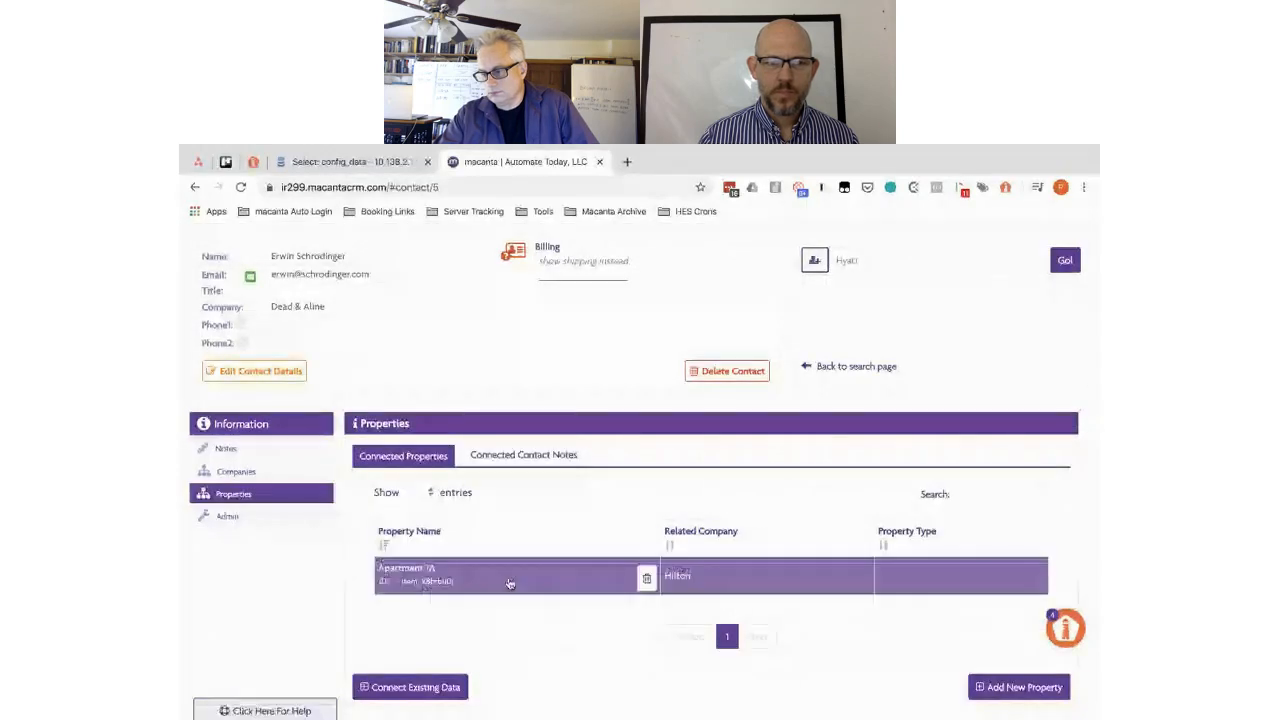
pyautogui.scroll(-4, 509, 583)
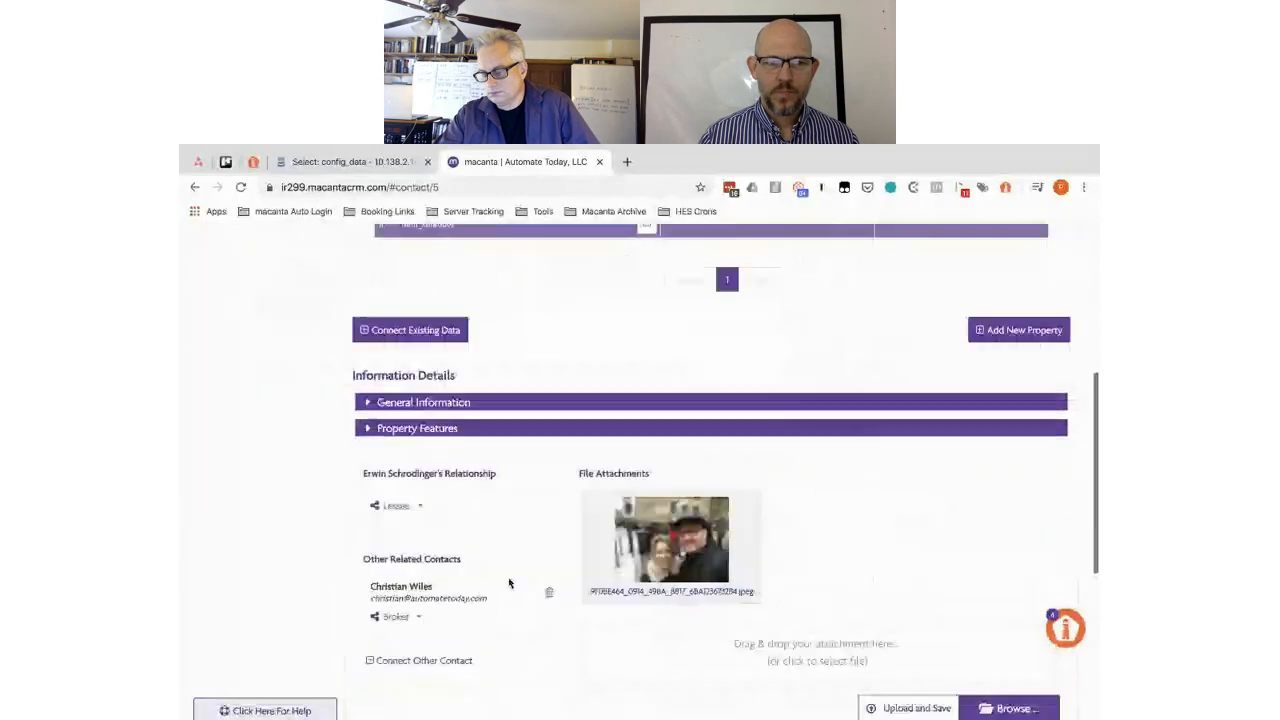
pyautogui.scroll(-1, 509, 583)
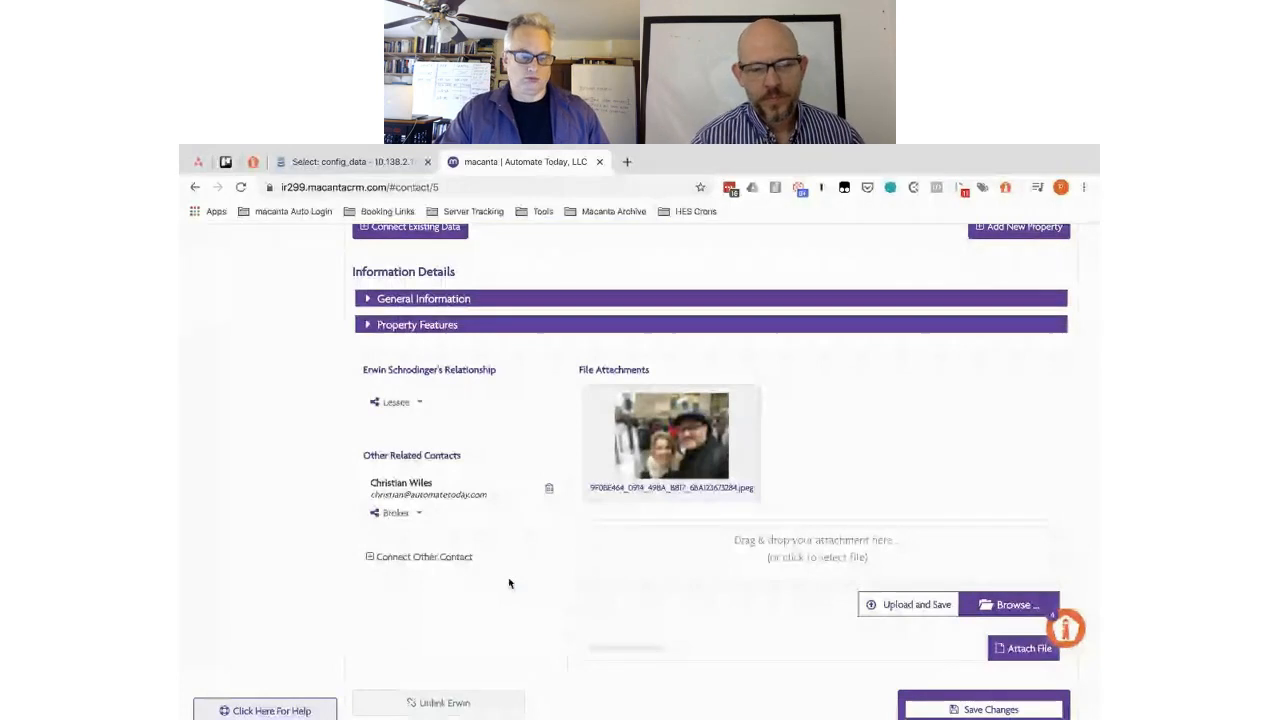
pyautogui.scroll(5, 484, 361)
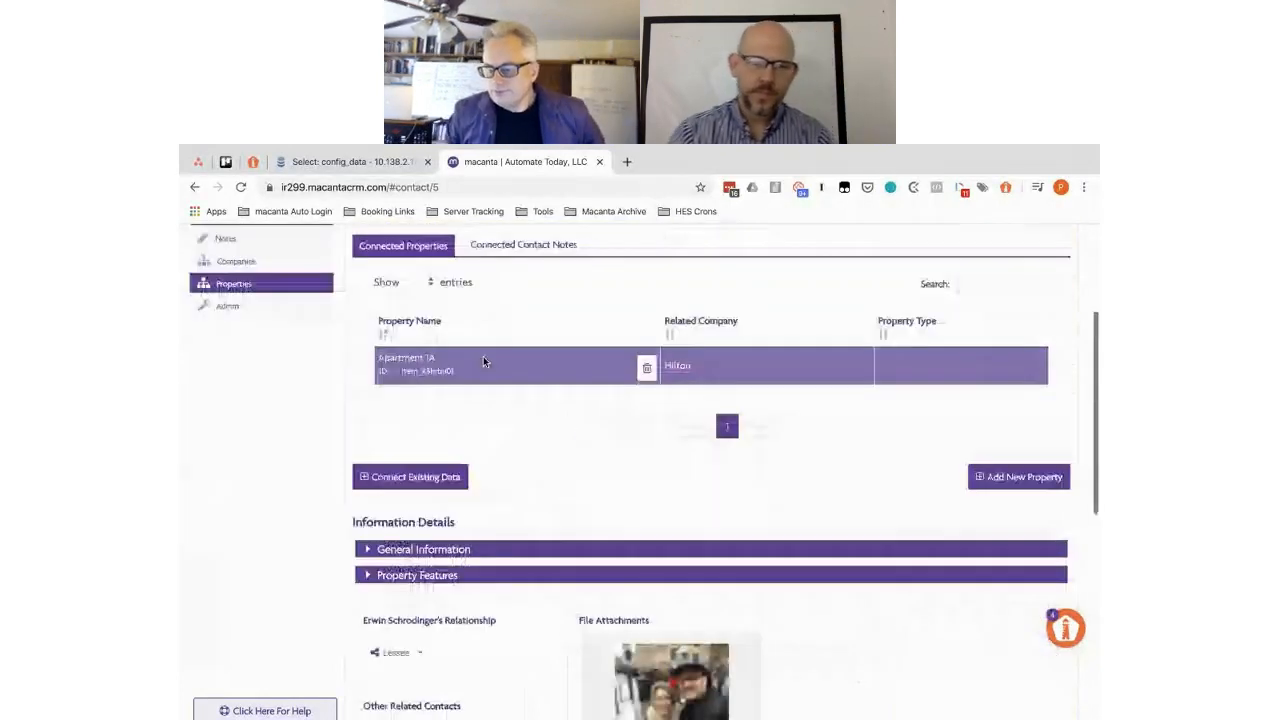
pyautogui.scroll(1, 484, 361)
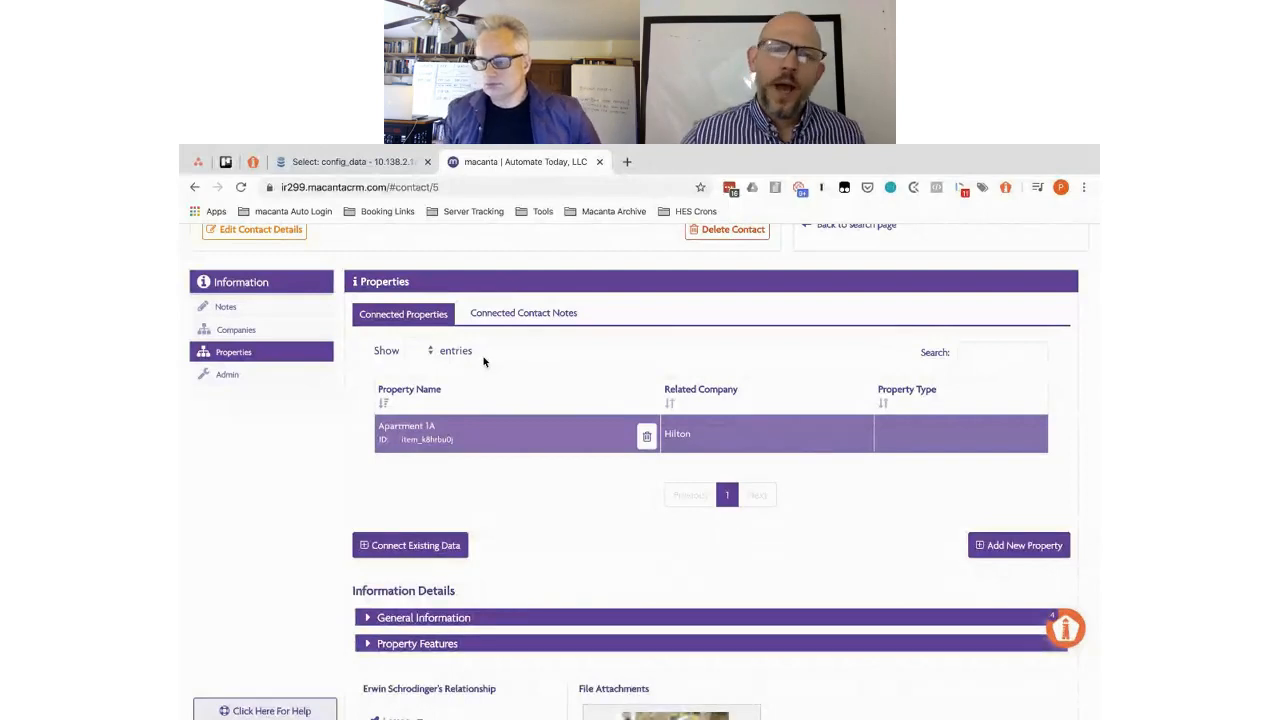
pyautogui.scroll(-1, 559, 488)
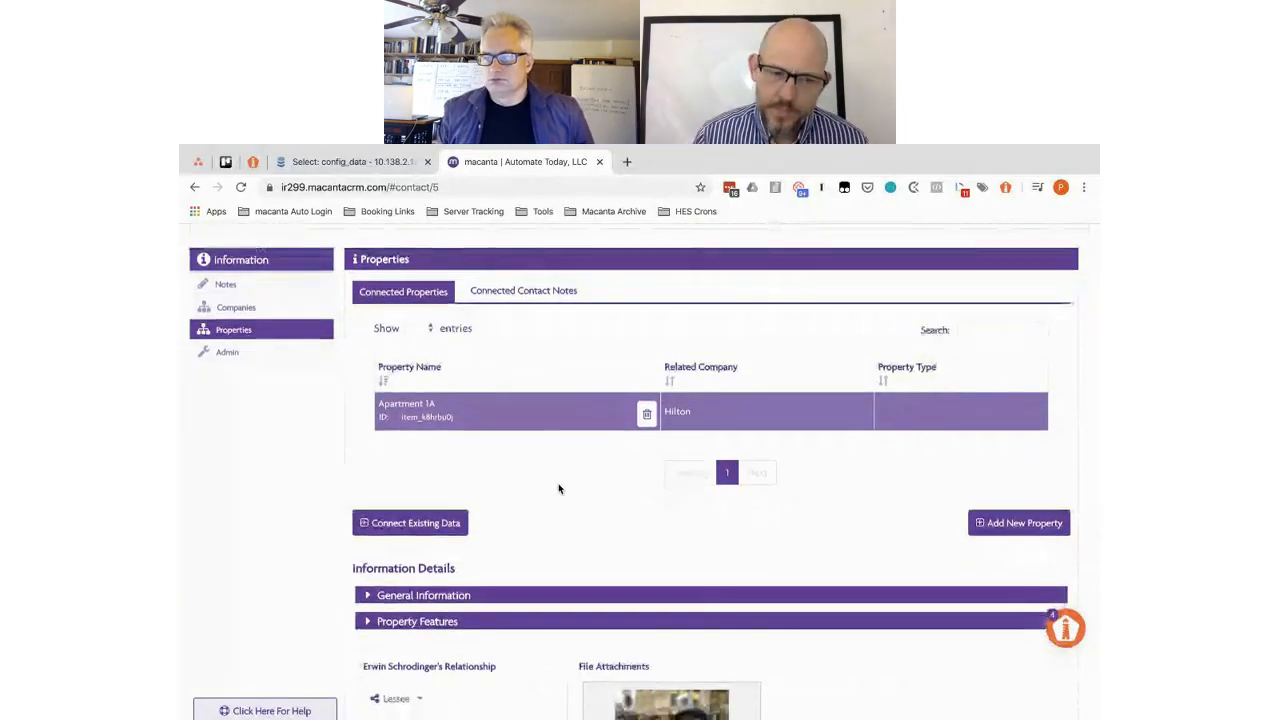